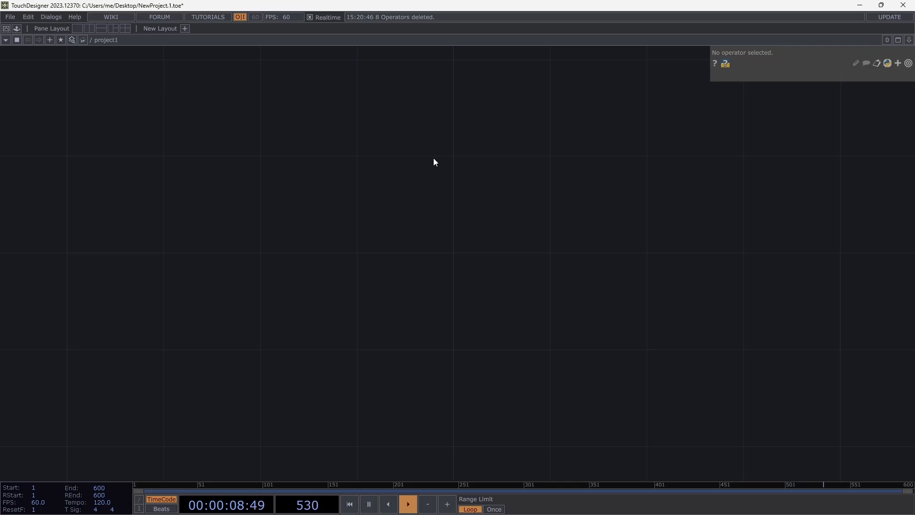
- Pause the timeline playback and resume it
key(space)
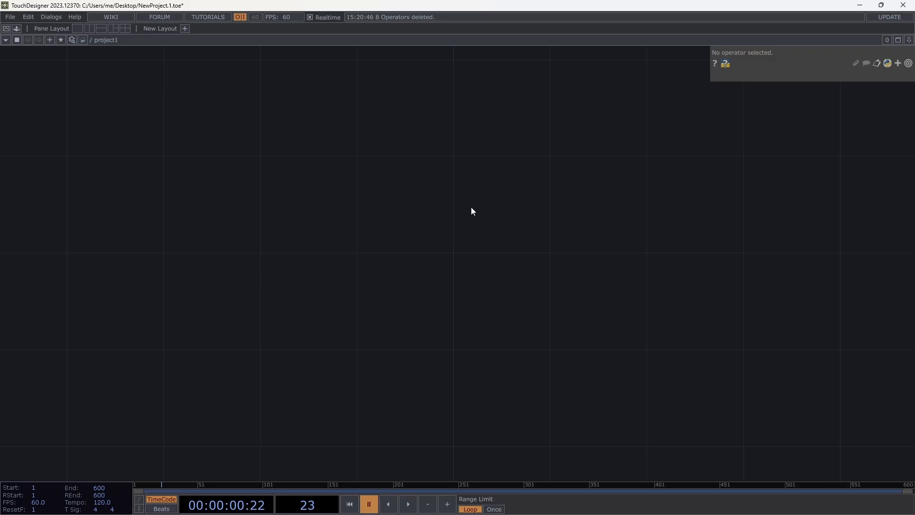
click(366, 500)
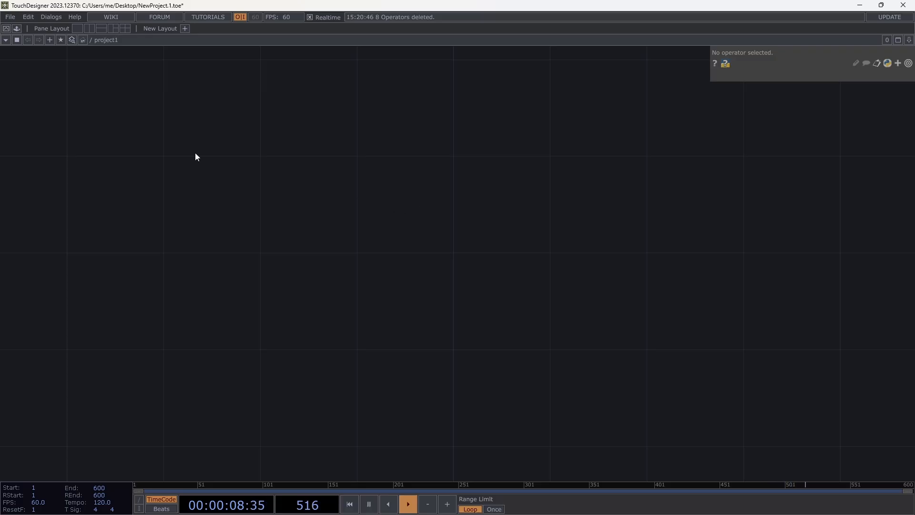
- Open the Palette, examine the Generators and Techniques components in the Derivative folder, collapse the folder and close the Palette
click(17, 28)
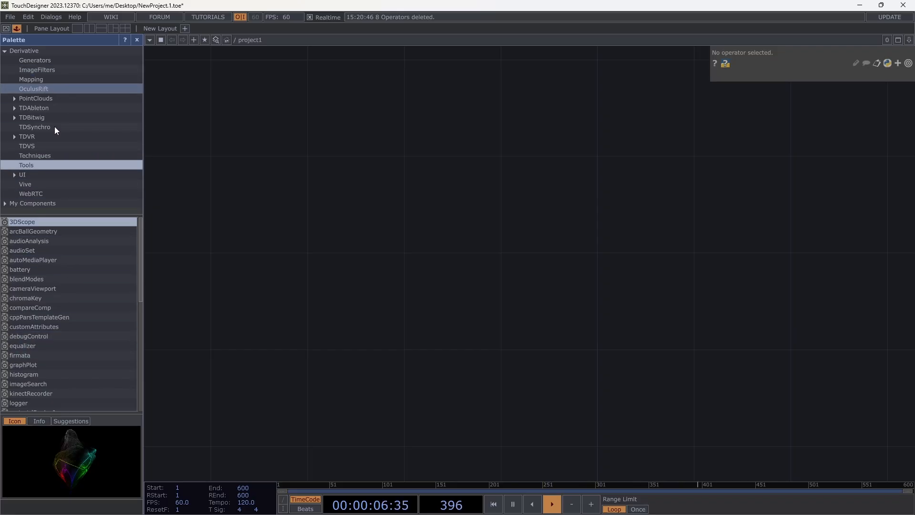
click(53, 61)
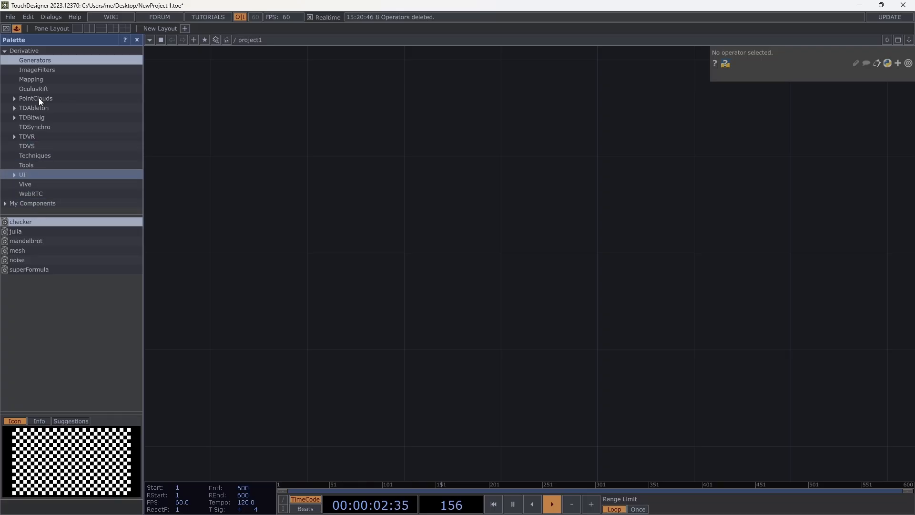
click(5, 51)
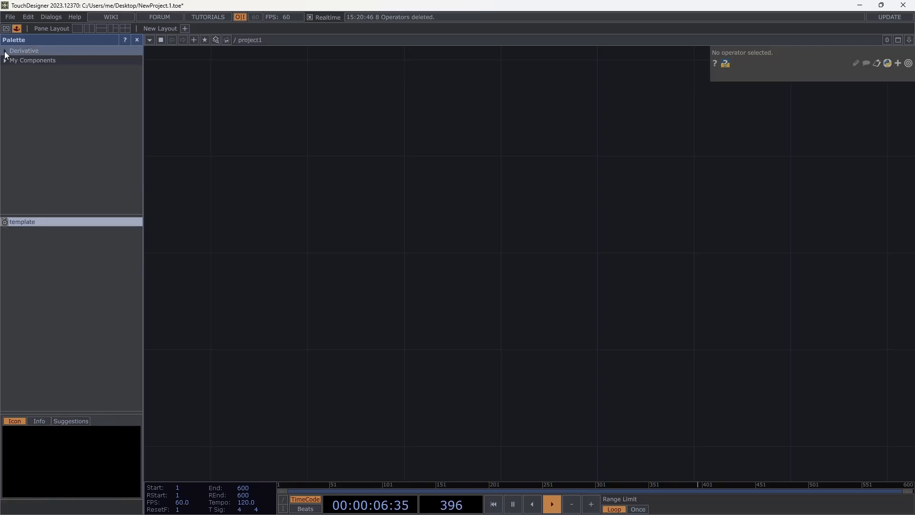
click(5, 51)
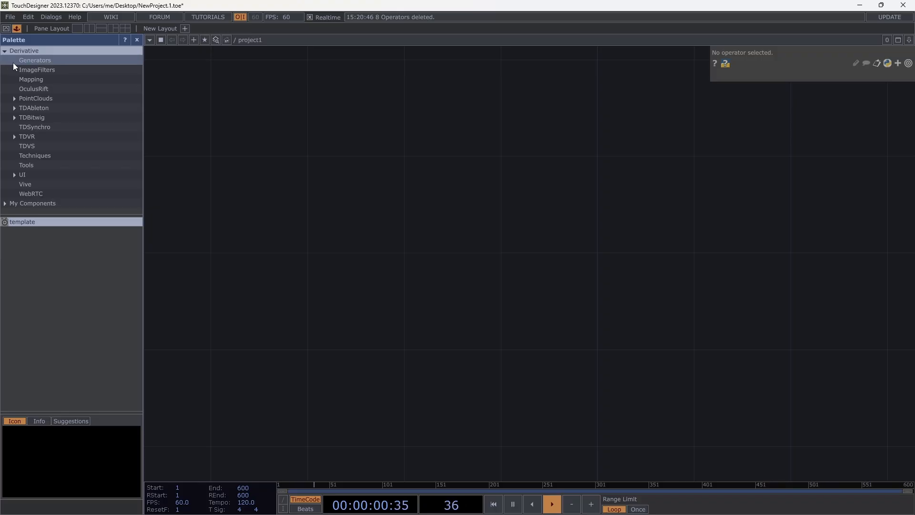
click(45, 156)
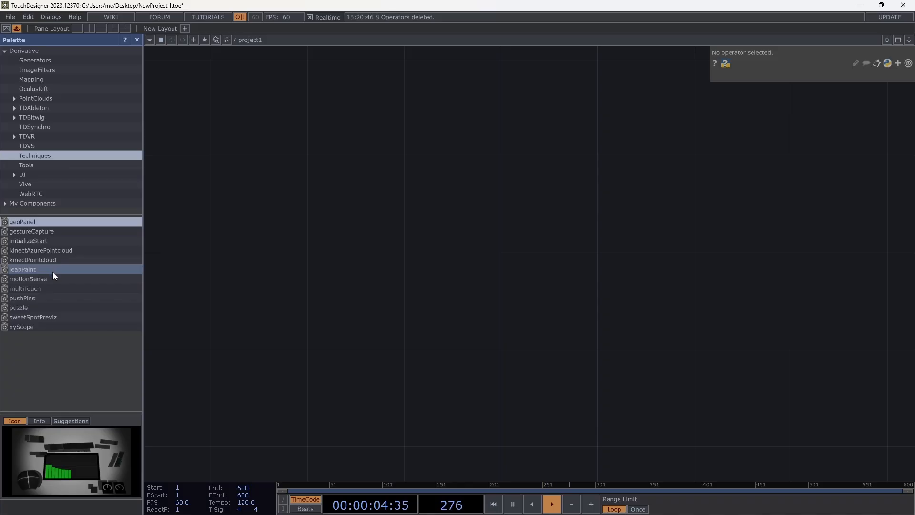
click(5, 51)
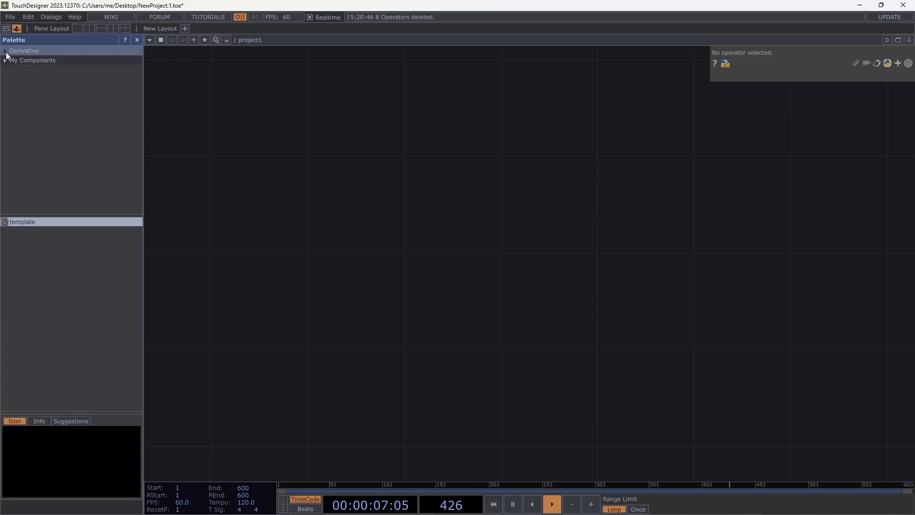
click(138, 40)
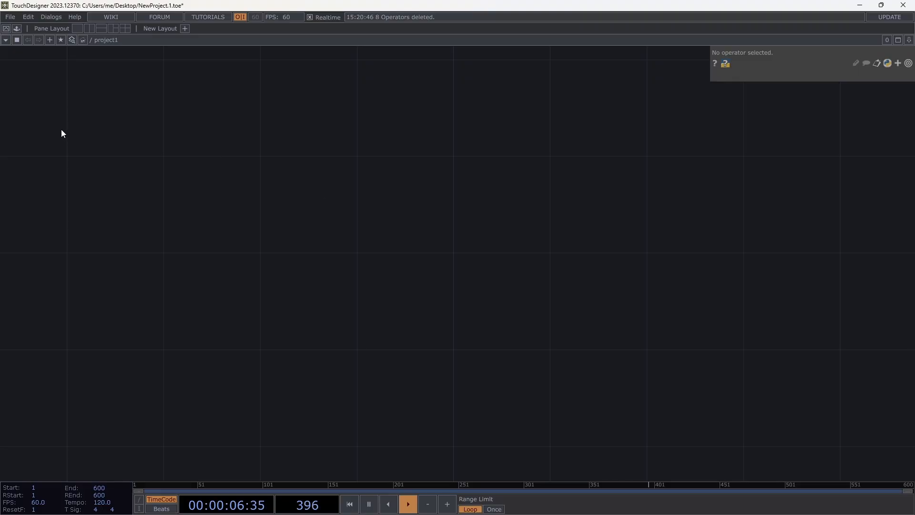
- Reopen the Palette to view the contents of the My Components folder, and close it
click(19, 28)
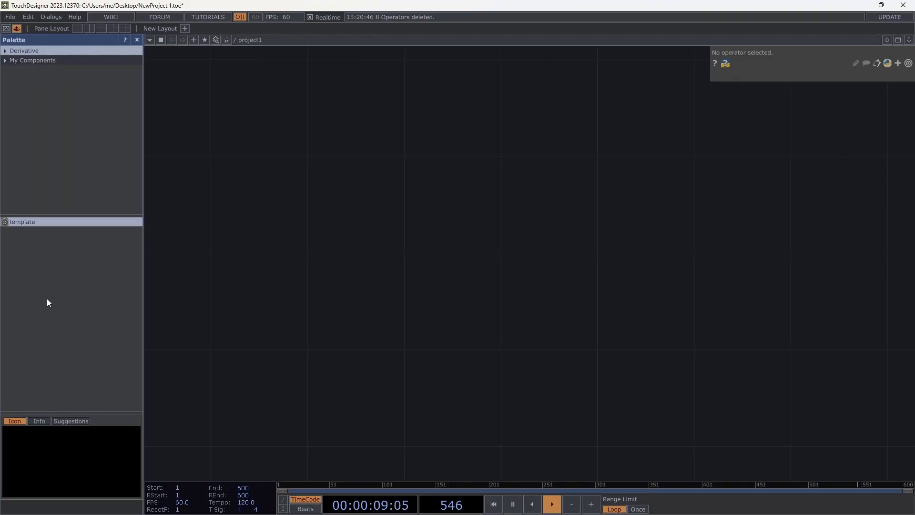
click(59, 61)
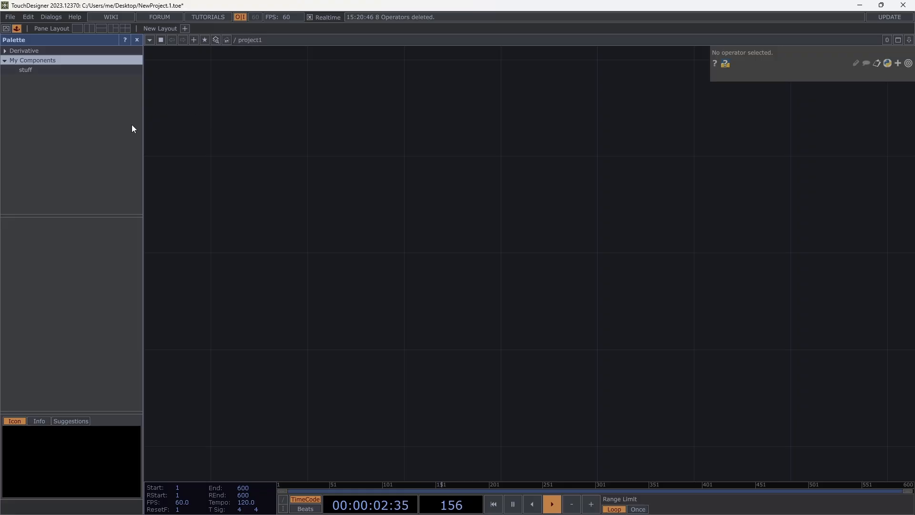
click(137, 40)
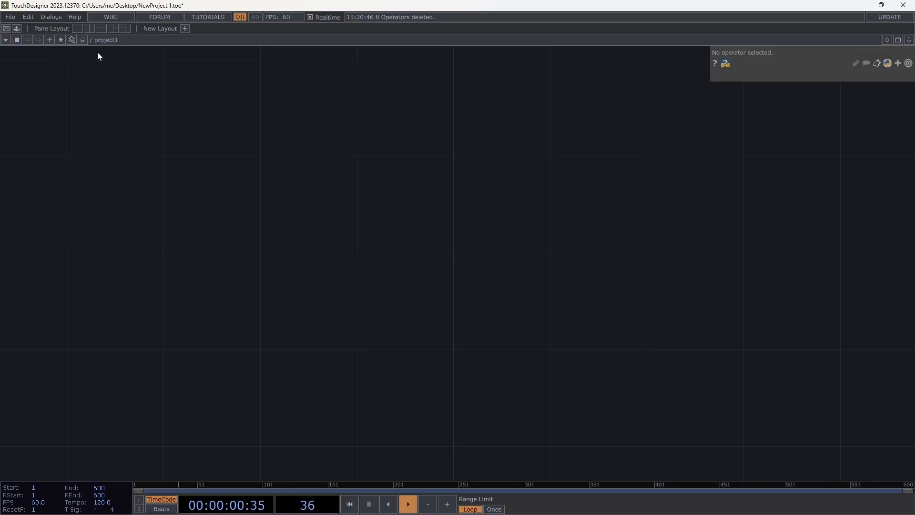
- Open the Operator Snippets and look through the example lists of the SOP and CHOP families
click(74, 17)
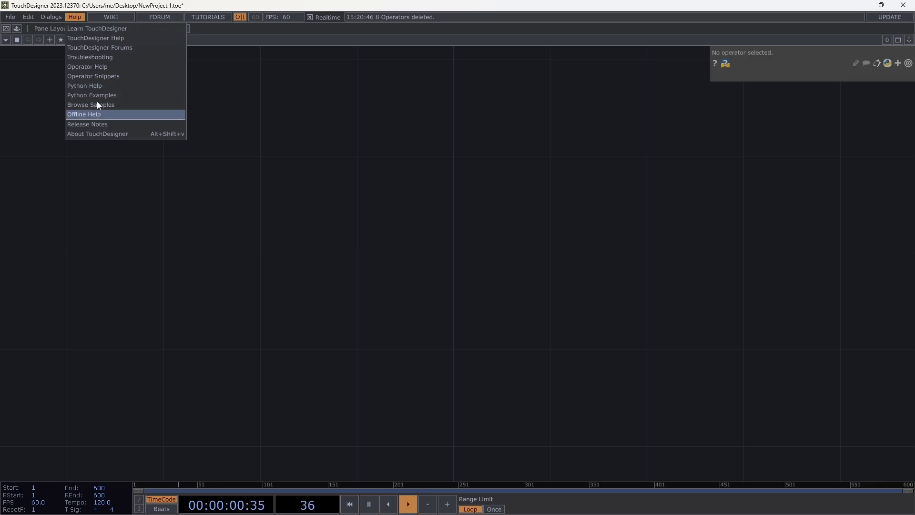
click(116, 77)
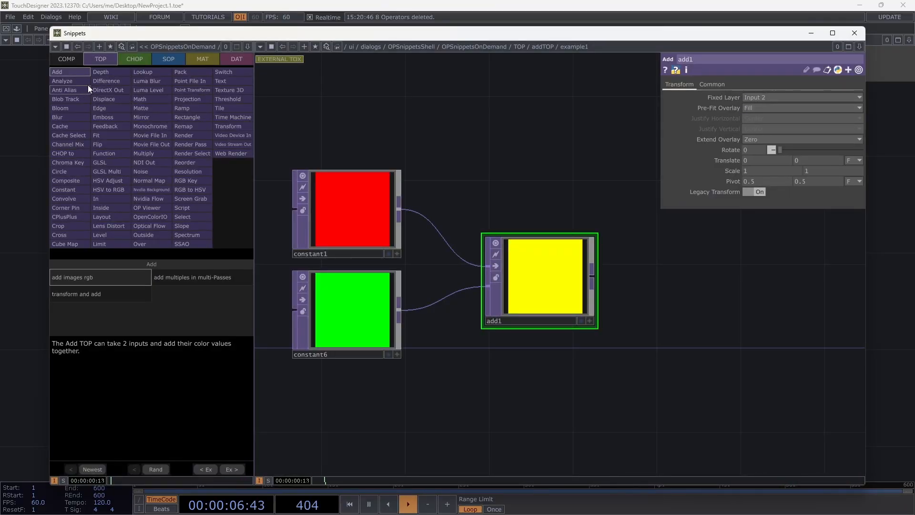
click(141, 59)
click(164, 58)
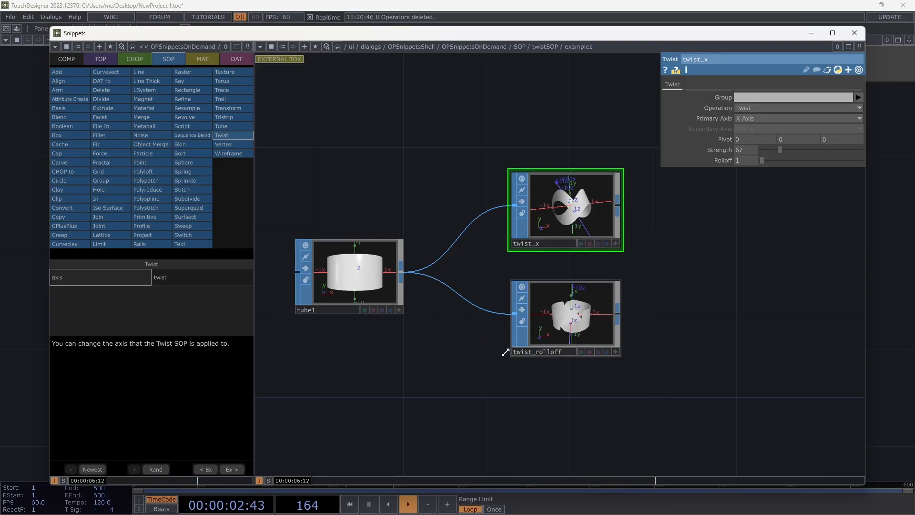
click(135, 59)
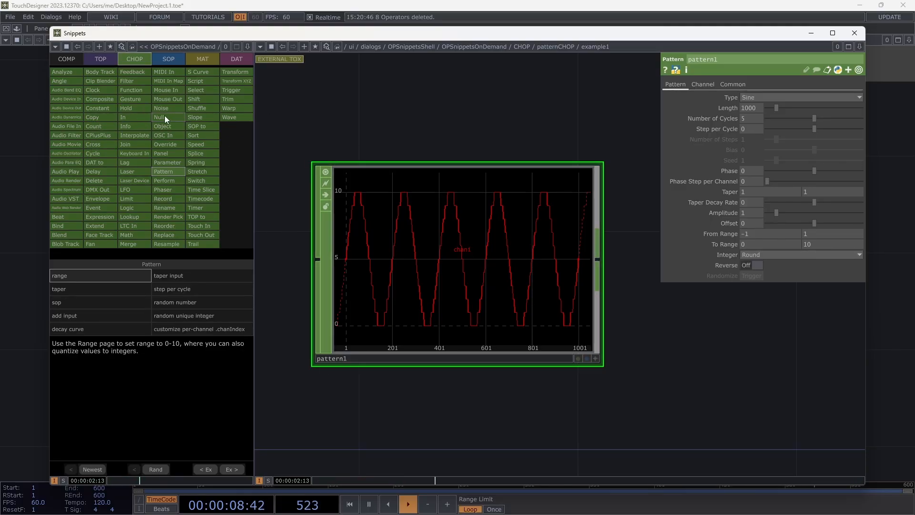
- Examine the Hold CHOP's default, non timeslice and hold winner examples, and close the Snippets window
click(133, 107)
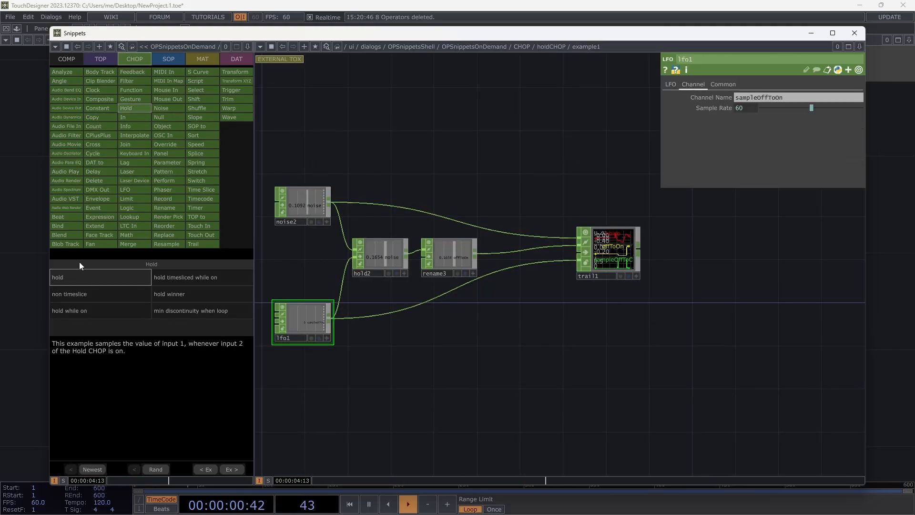
click(114, 292)
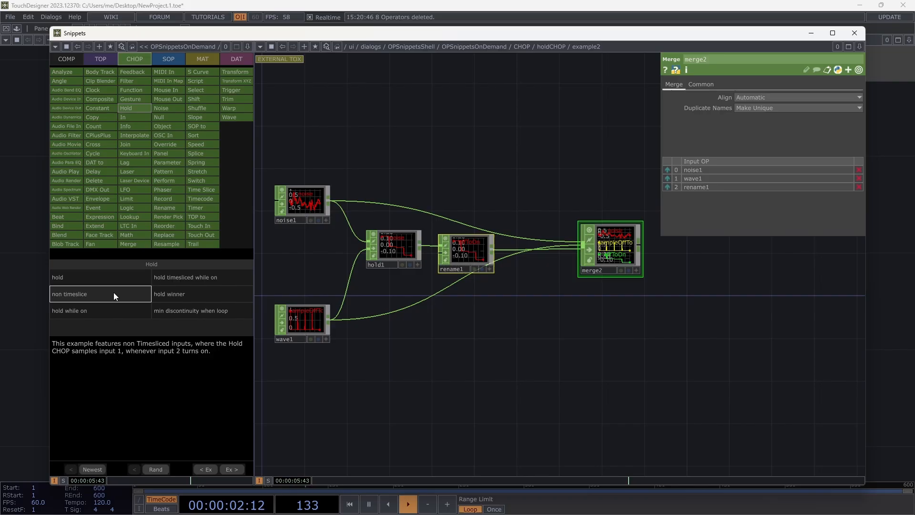
click(193, 293)
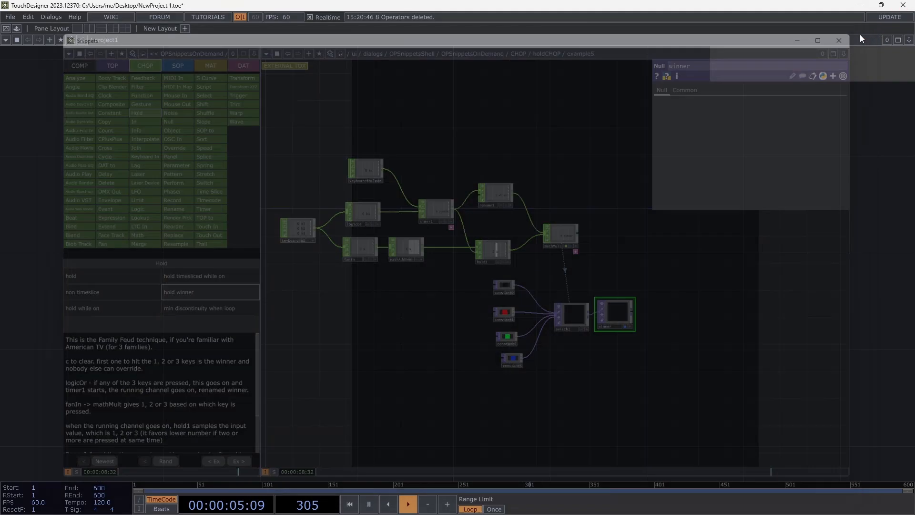
click(860, 35)
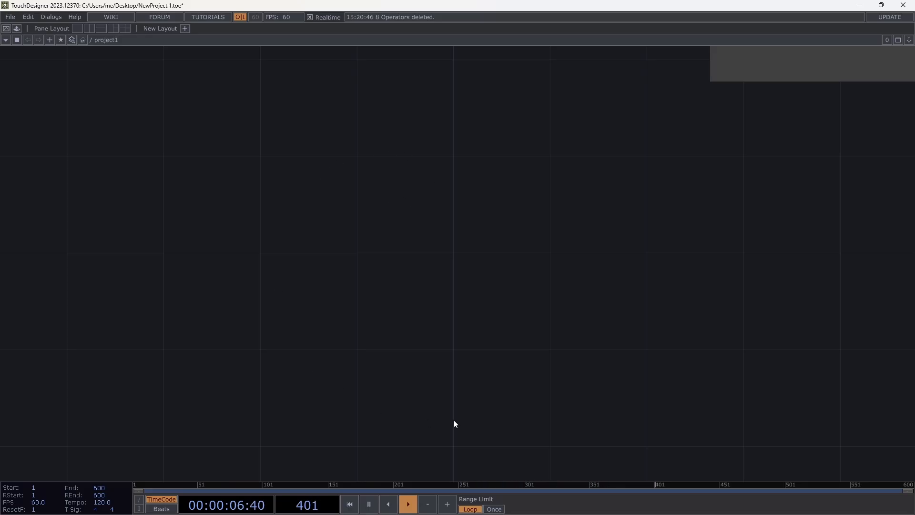
- Open the OP Create Dialog over the empty network and move it to the middle of the network area
right_click(392, 175)
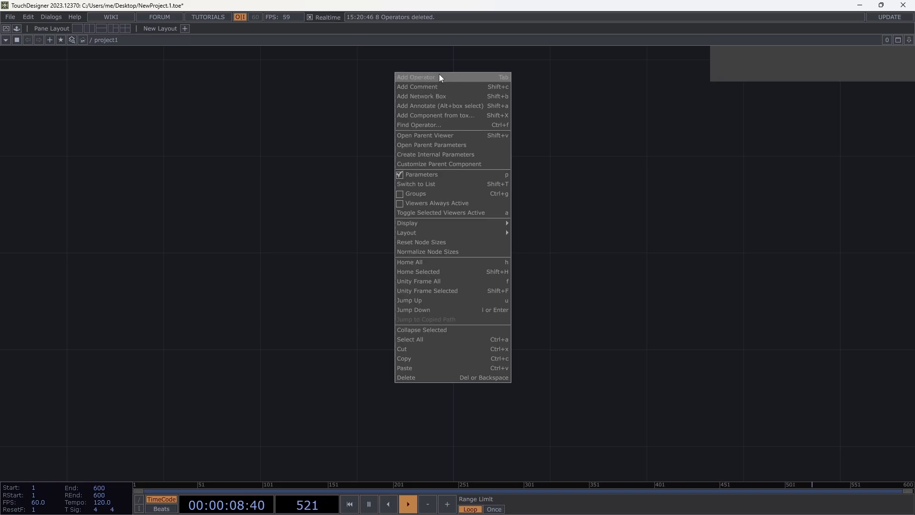
click(358, 133)
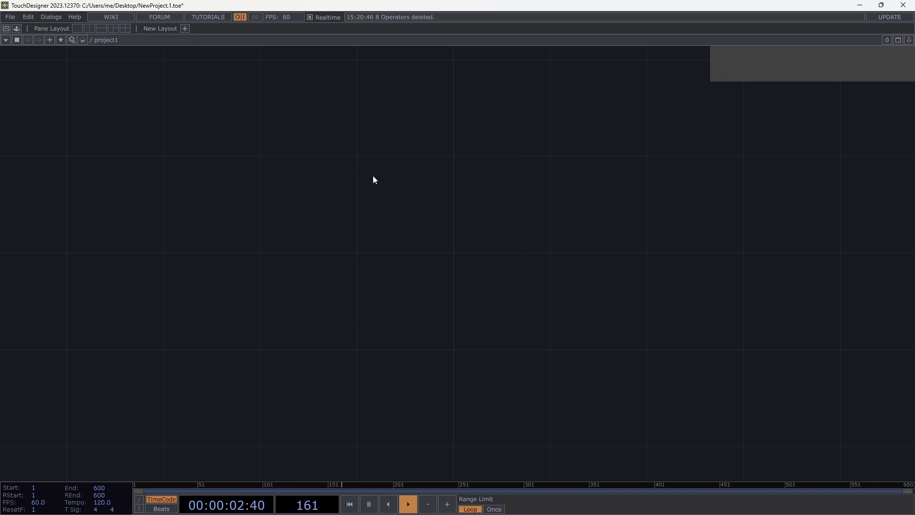
key(Tab)
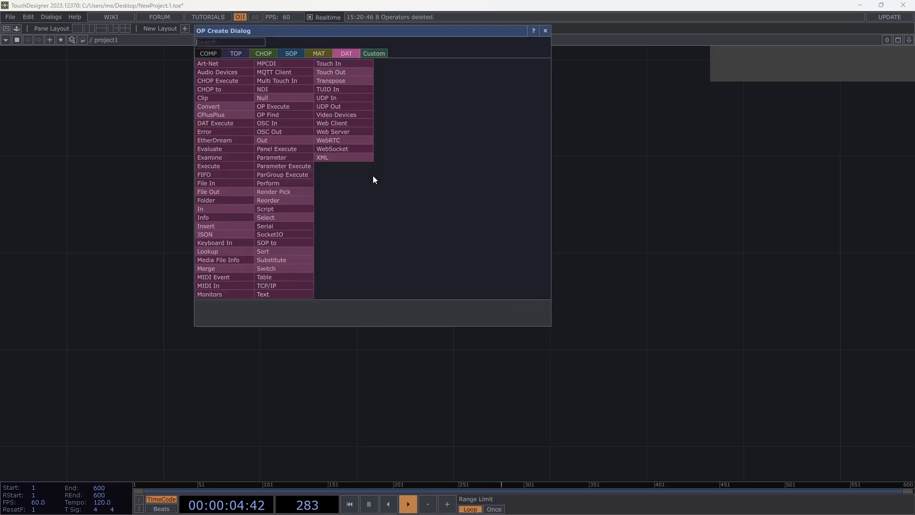
drag(371, 33, 439, 117)
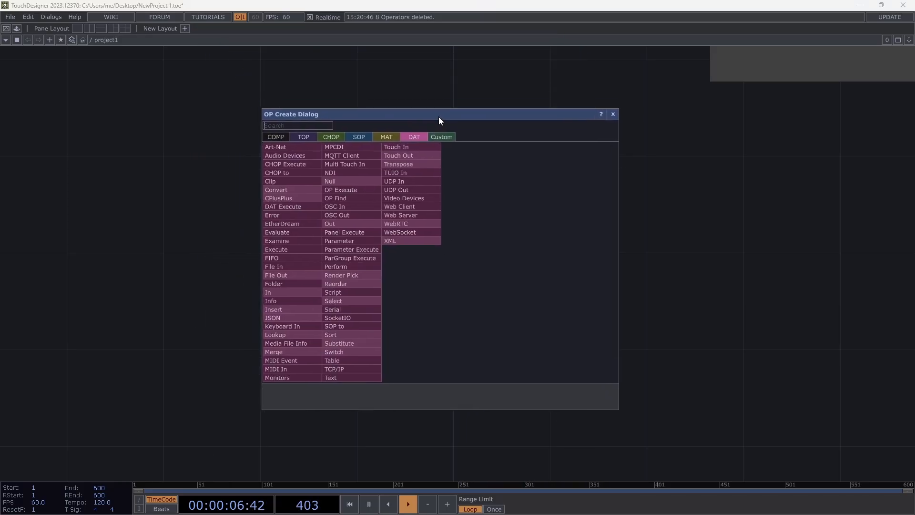
- Glance through the COMP, TOP, CHOP, SOP, MAT and DAT operator families in the OP Create Dialog
click(277, 139)
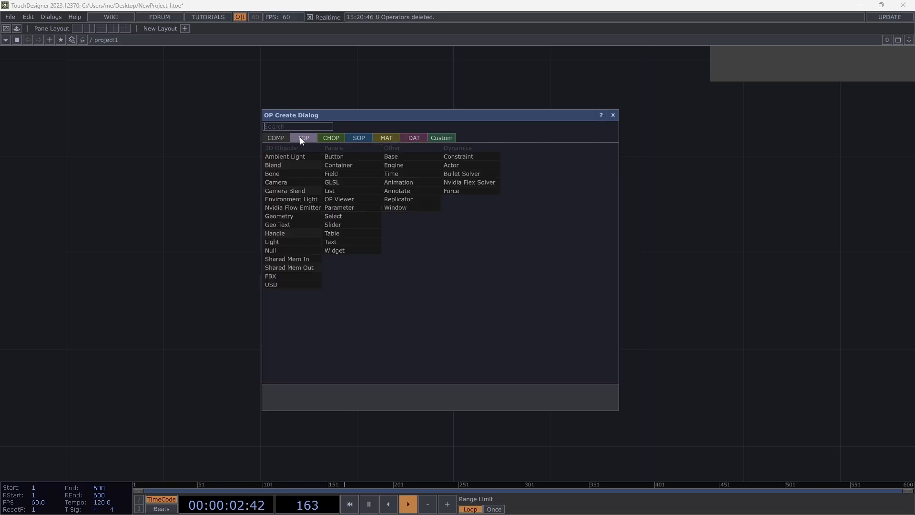
click(301, 137)
click(336, 138)
click(357, 139)
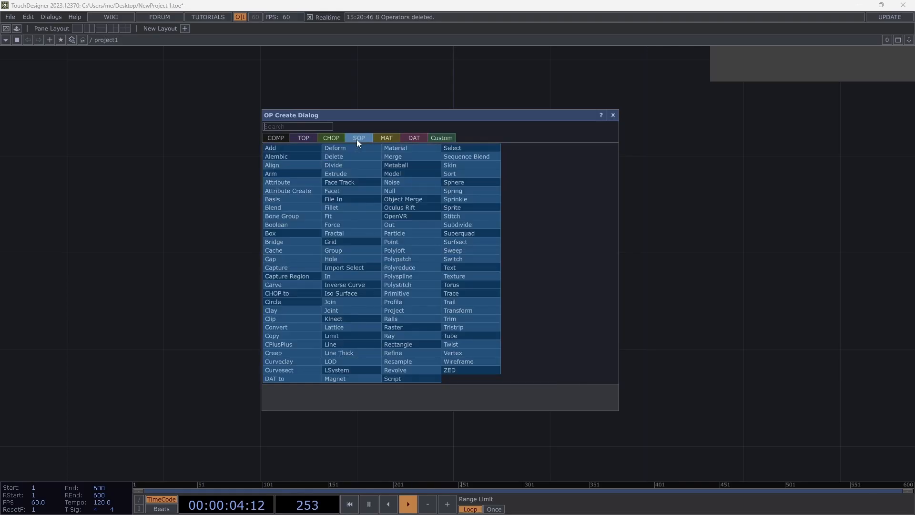
click(384, 138)
click(422, 139)
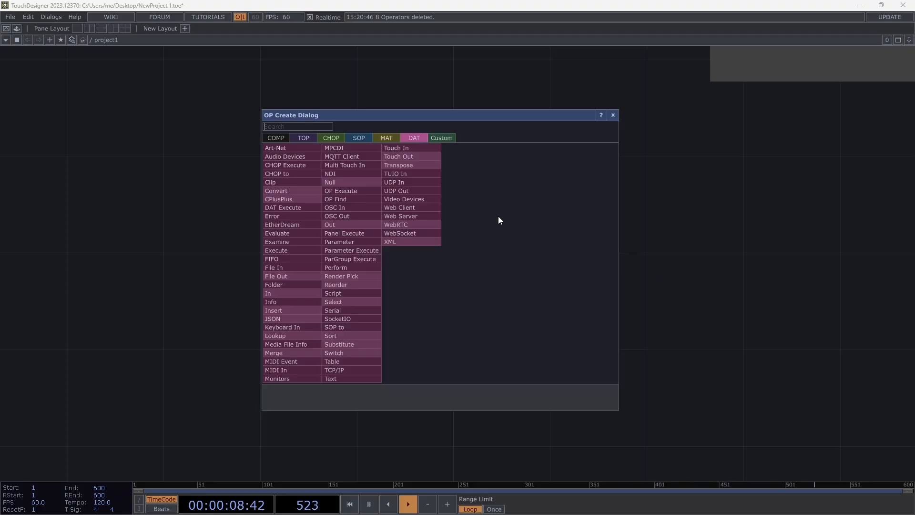
- Review the operator list of each family in turn from COMP through Custom, and return to the TOP list
click(276, 138)
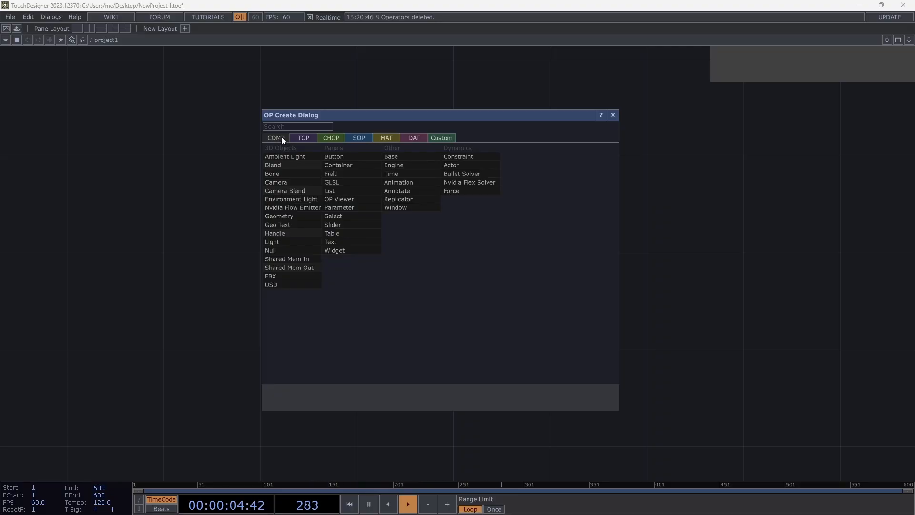
click(301, 139)
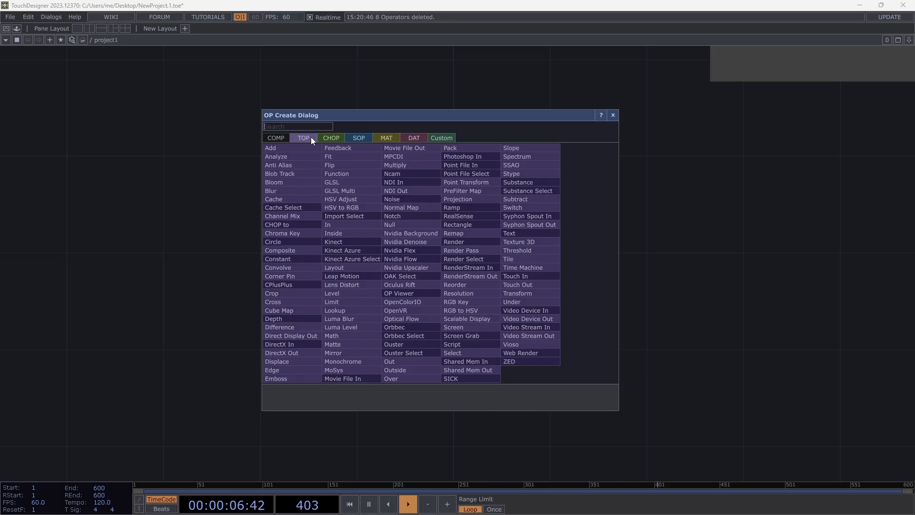
click(337, 137)
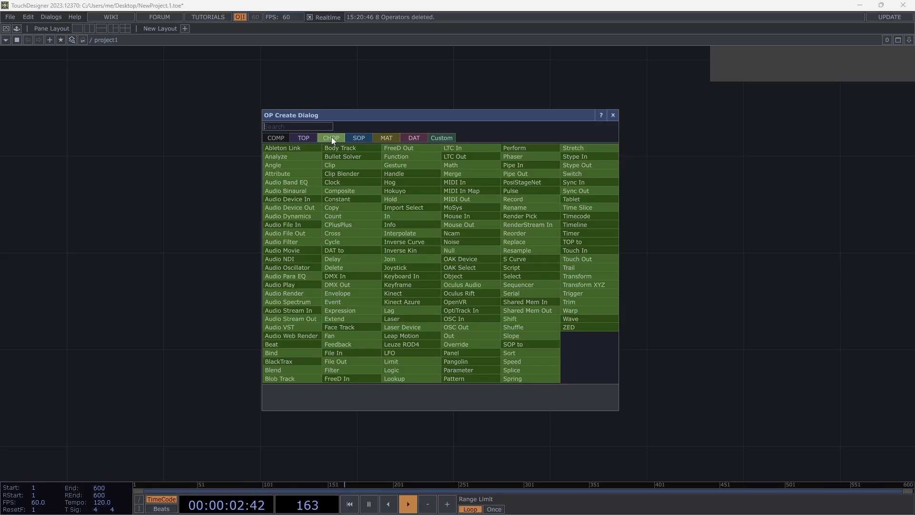
click(359, 138)
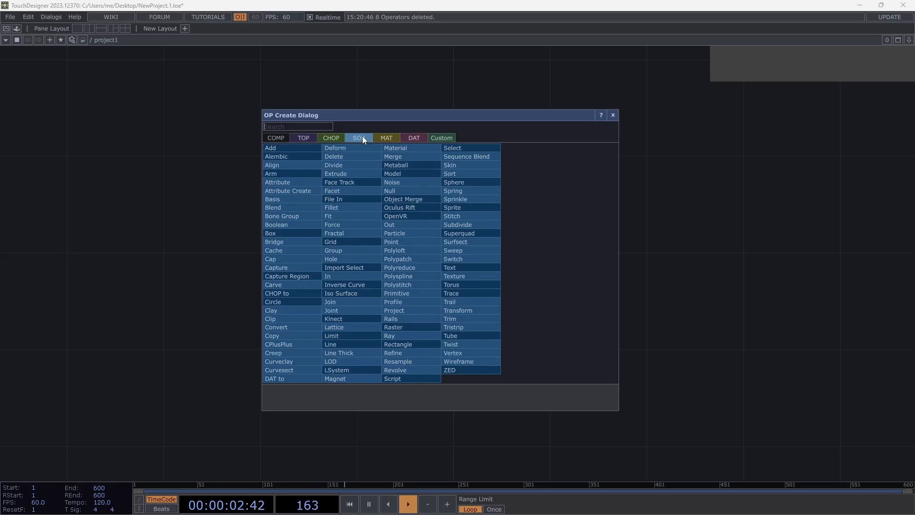
click(386, 140)
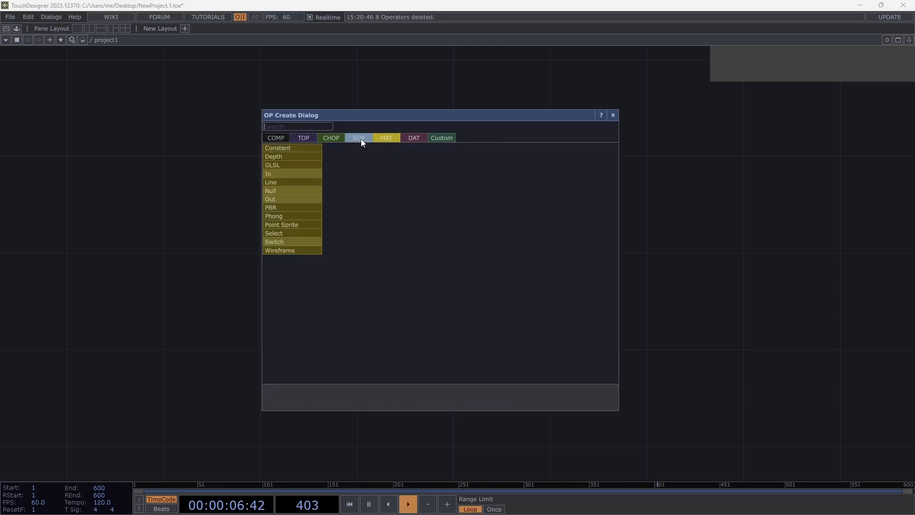
click(415, 140)
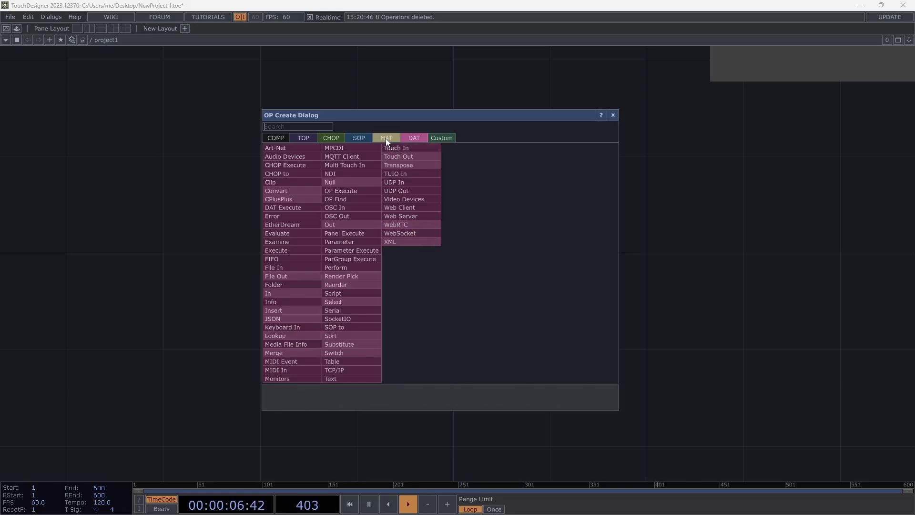
click(443, 138)
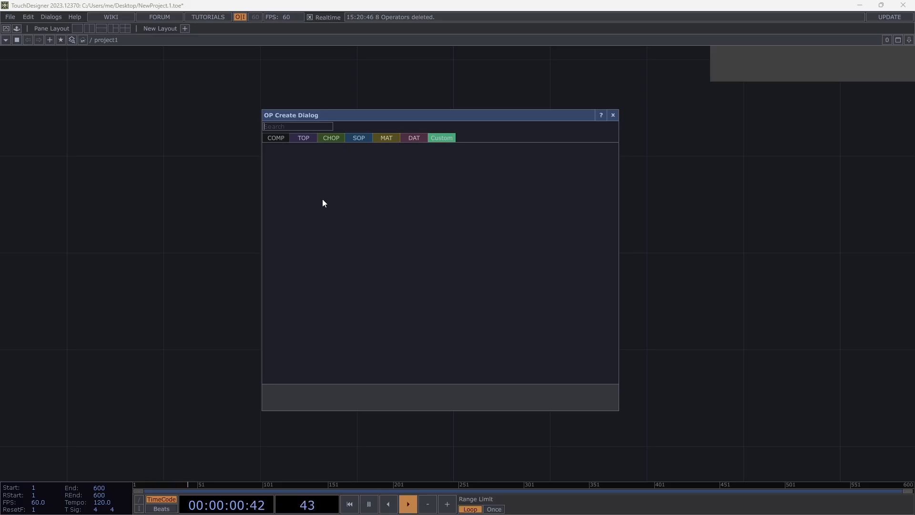
click(305, 137)
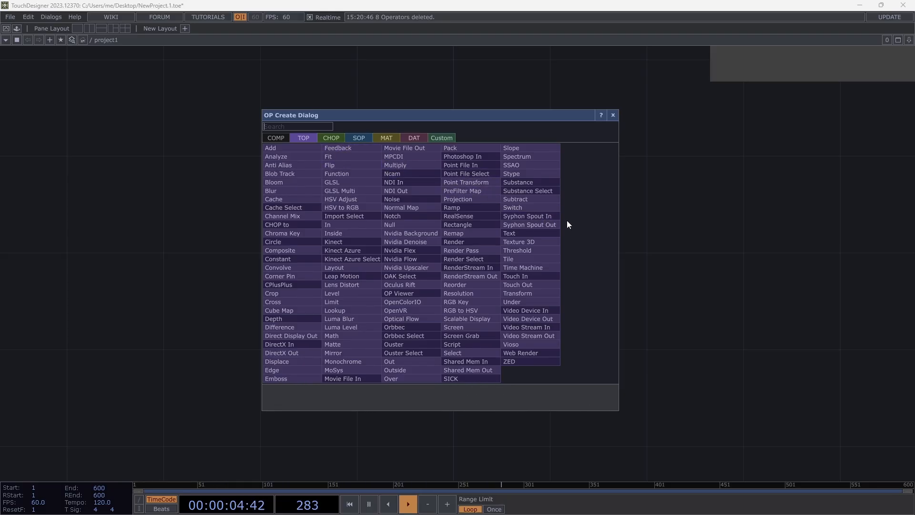
- Compare the COMP, TOP and CHOP operator lists in the OP Create Dialog, returning to the TOP list
click(282, 139)
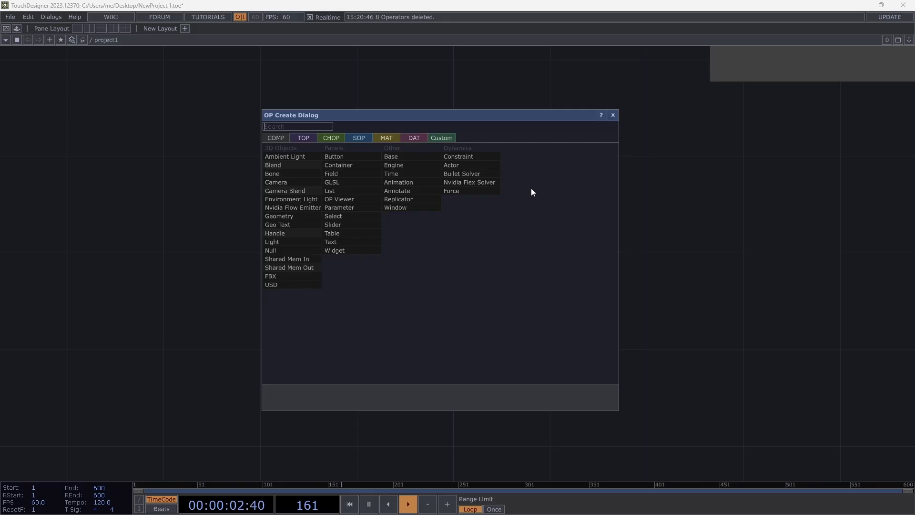
click(304, 138)
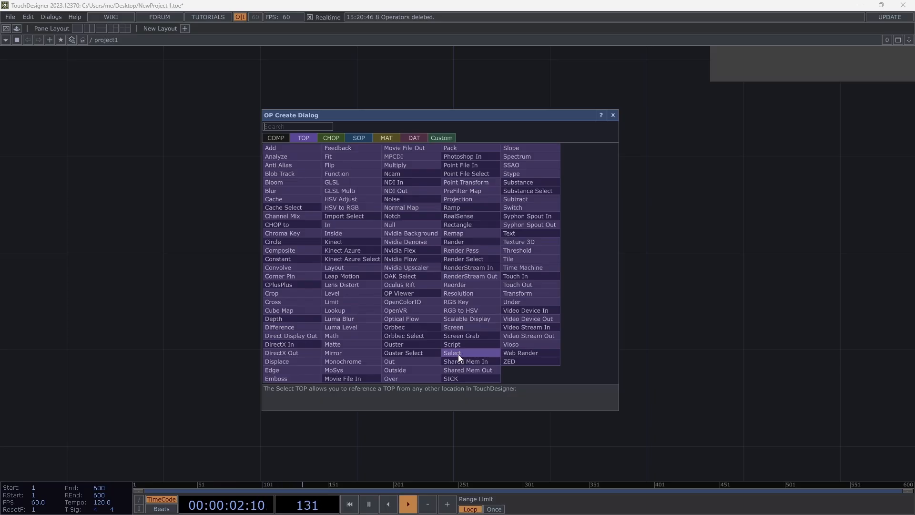
click(336, 138)
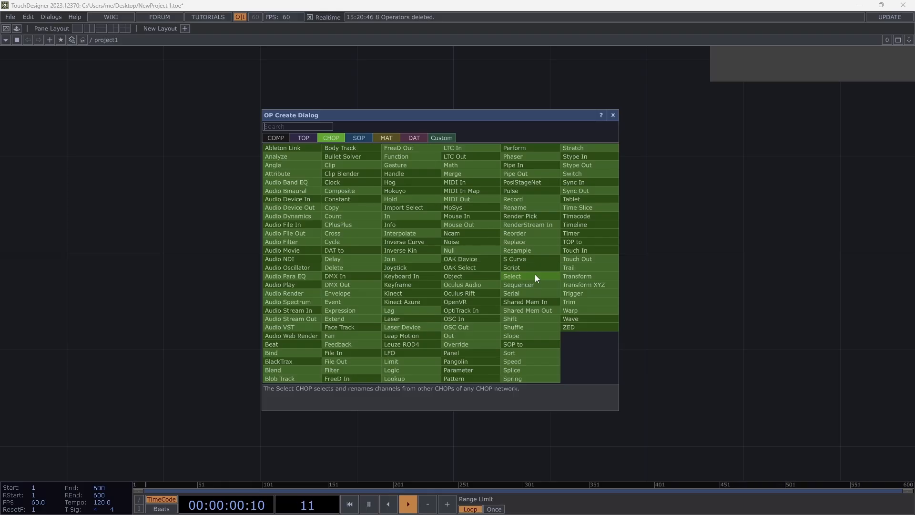
click(306, 139)
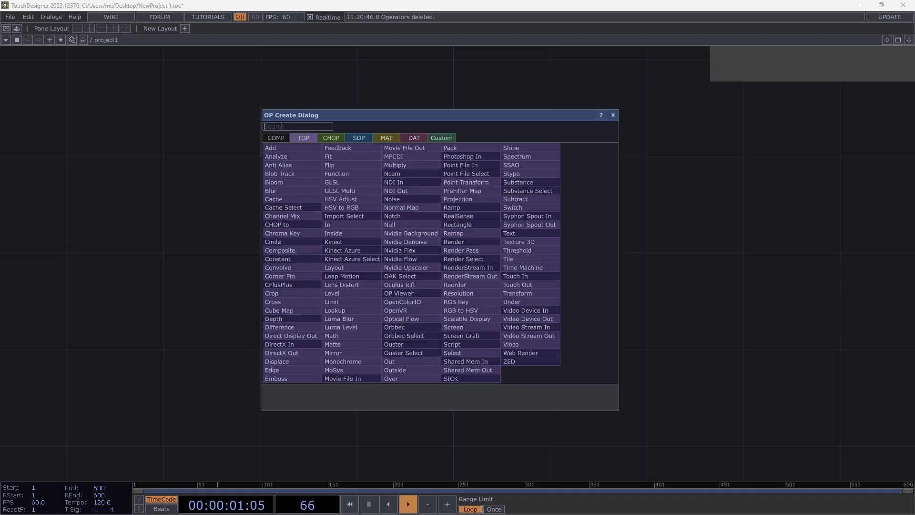
click(333, 138)
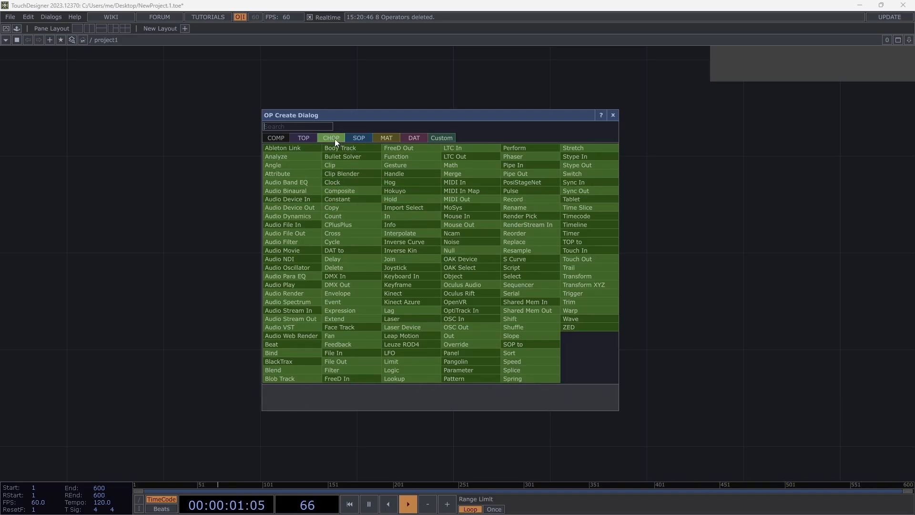
click(304, 139)
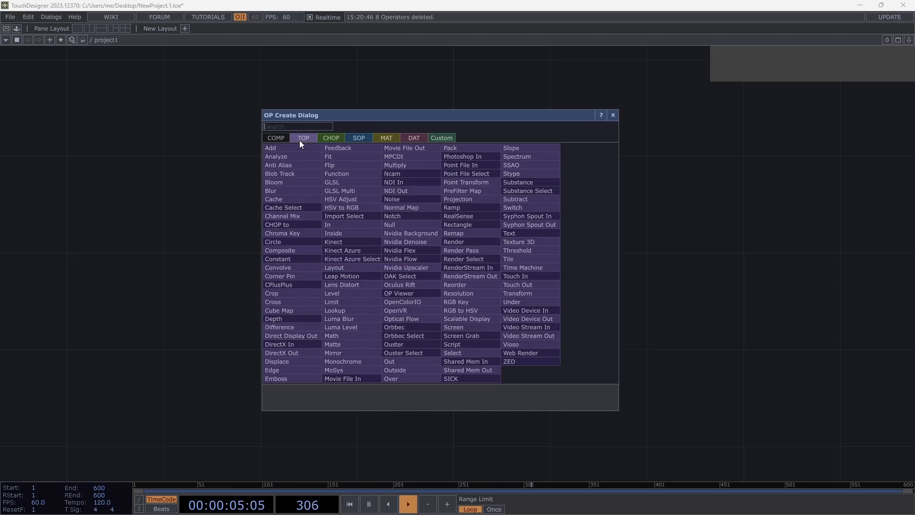
- Place a Movie File In TOP in the network, shift it slightly left, and paste a copy of it below
click(349, 379)
click(283, 221)
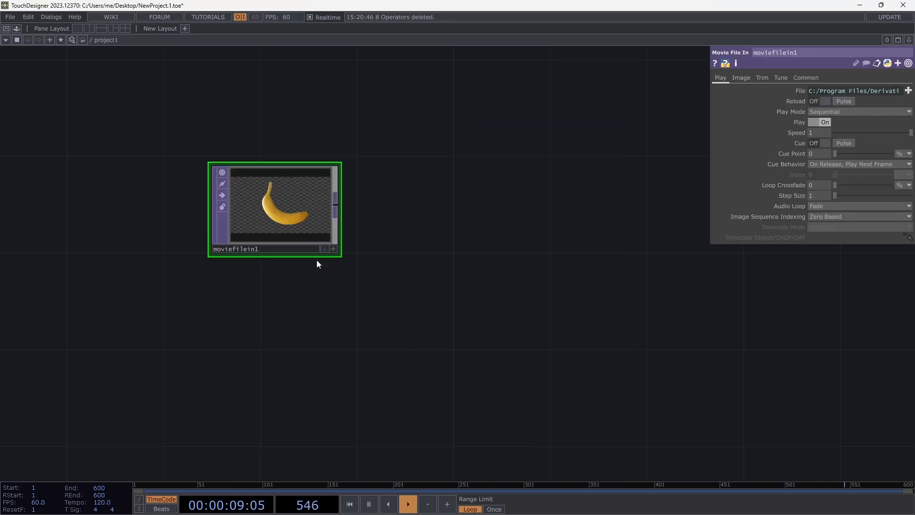
drag(322, 247, 275, 246)
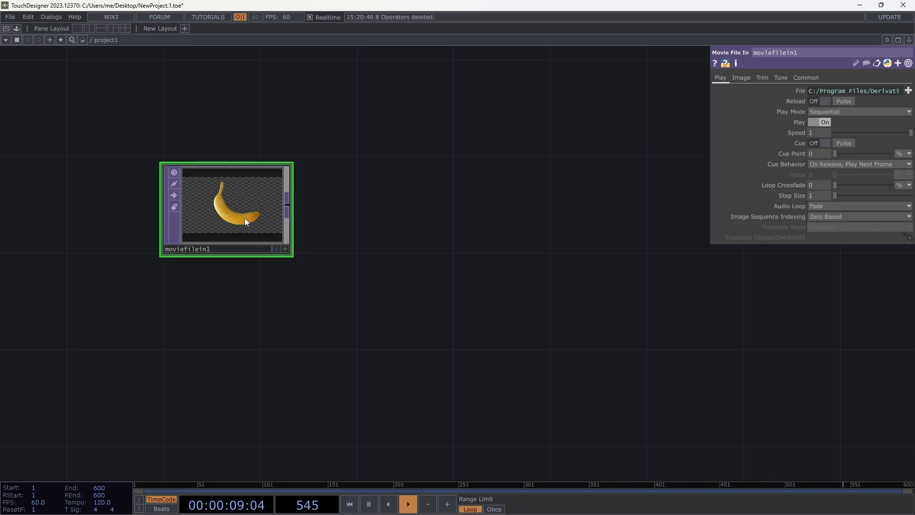
key(ctrl+c)
key(ctrl+v)
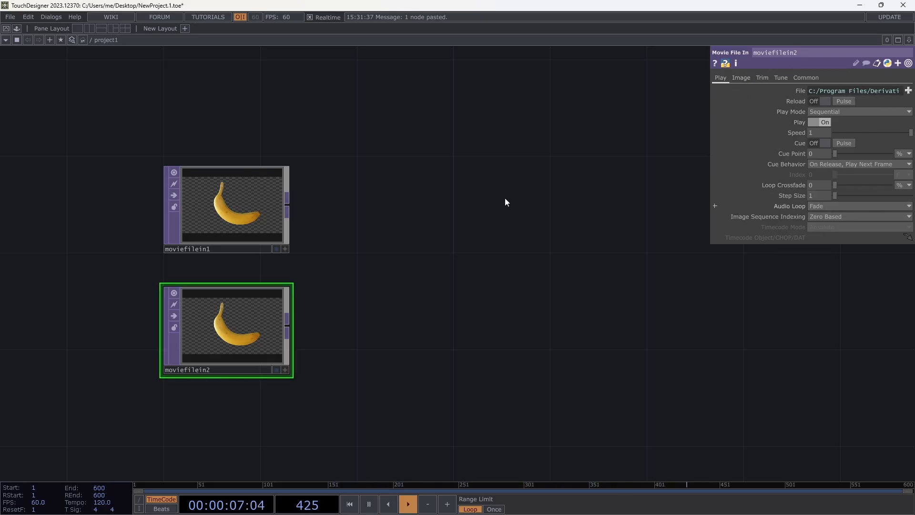
- Select each Movie File In TOP in turn and review the second one's Image, Tune, Common and Play parameter pages
click(239, 212)
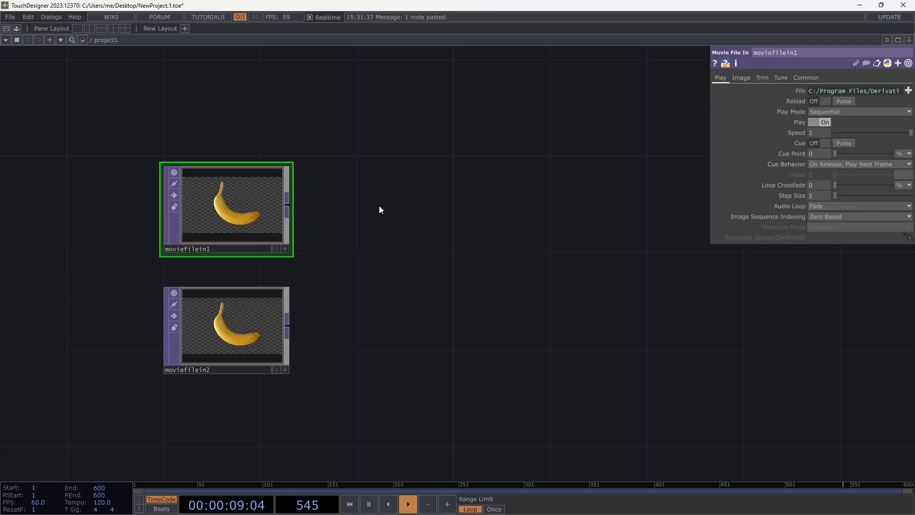
click(221, 322)
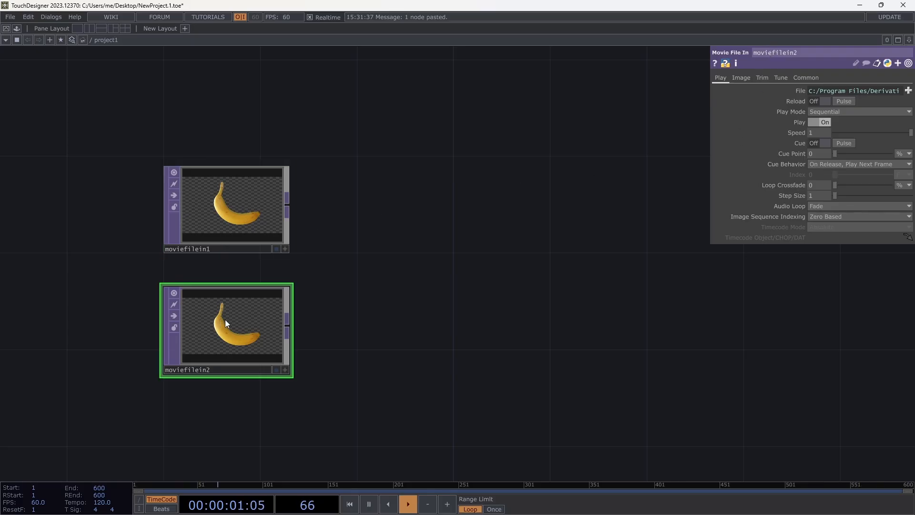
click(741, 78)
click(780, 77)
click(806, 79)
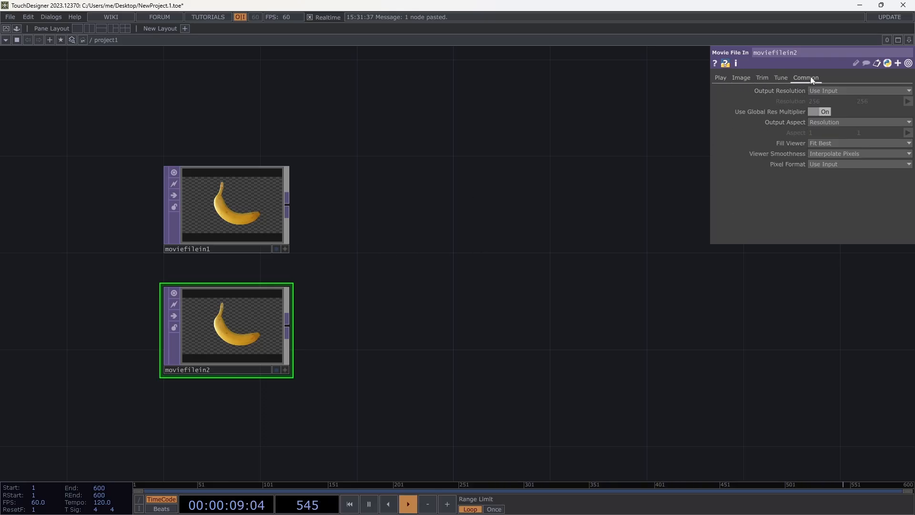
click(720, 79)
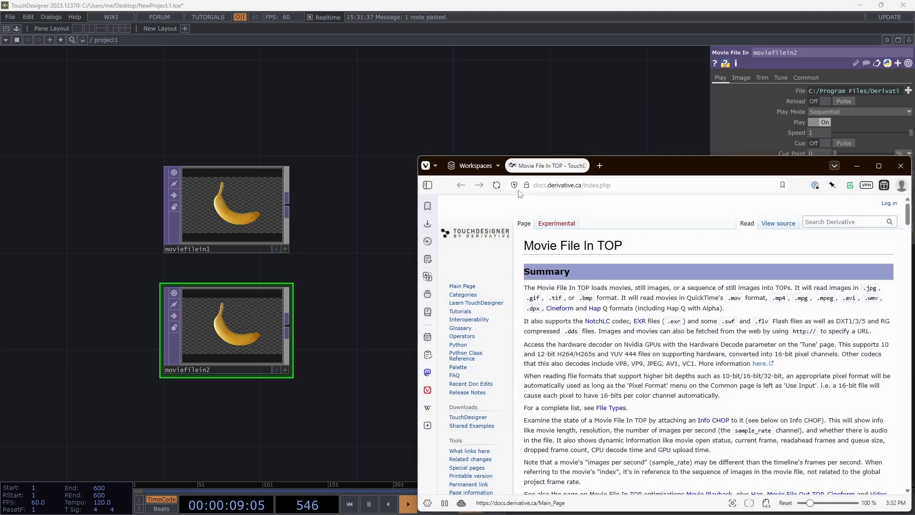
- Maximize the browser window with the Movie File In TOP documentation, skim its parameter and Info CHOP sections, and return to TouchDesigner
drag(641, 162, 414, 1)
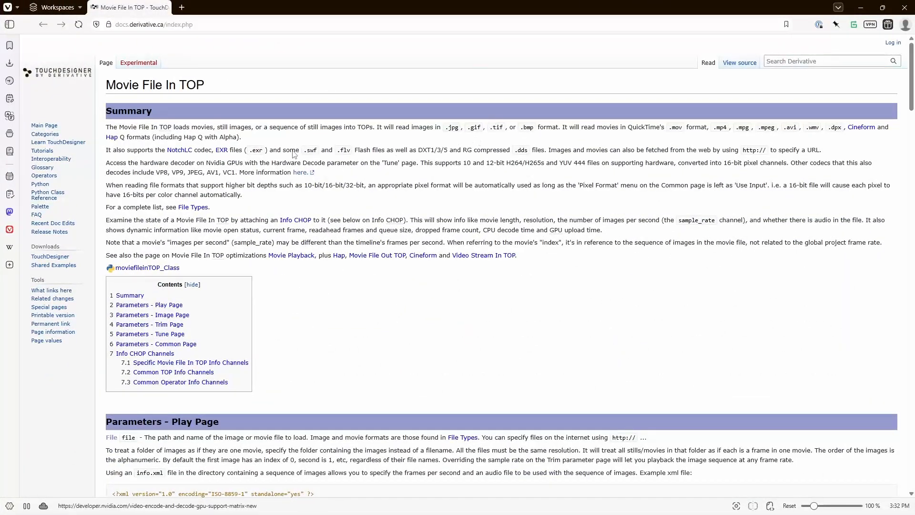
scroll(292, 282, down, 6)
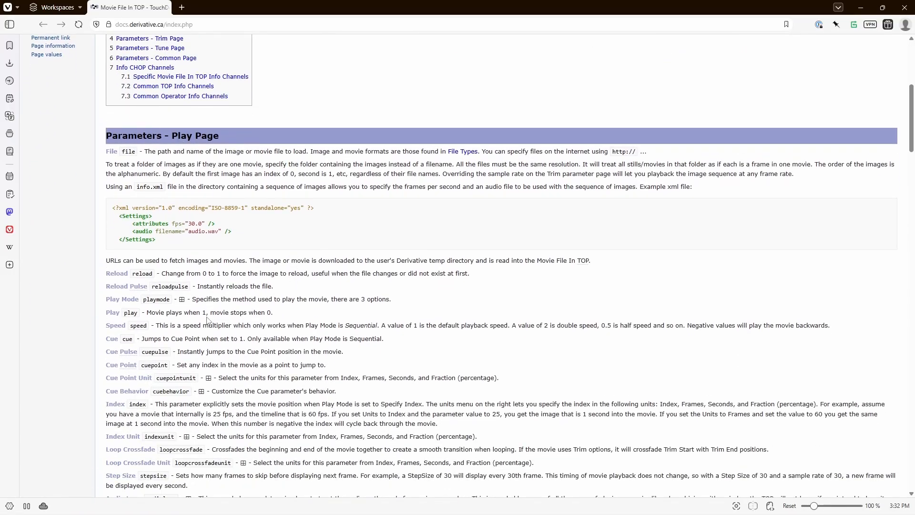
scroll(208, 323, down, 15)
scroll(209, 323, down, 18)
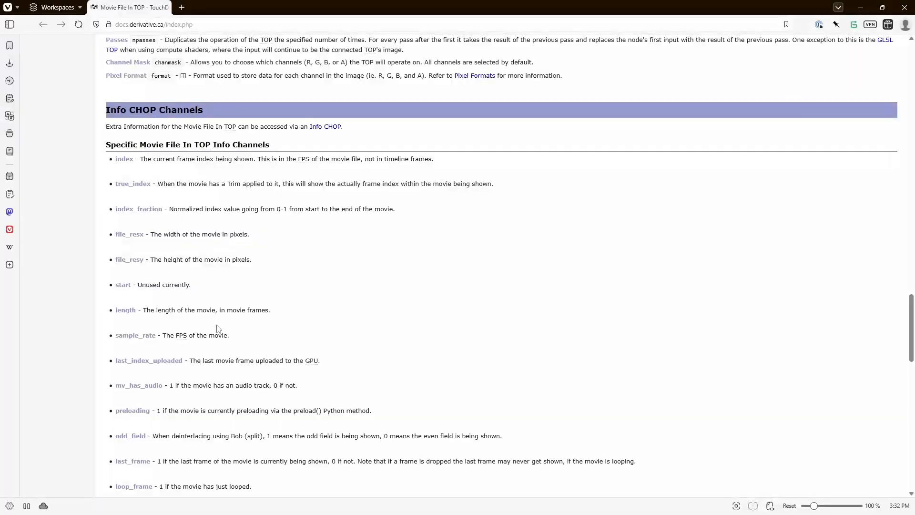
scroll(217, 328, up, 20)
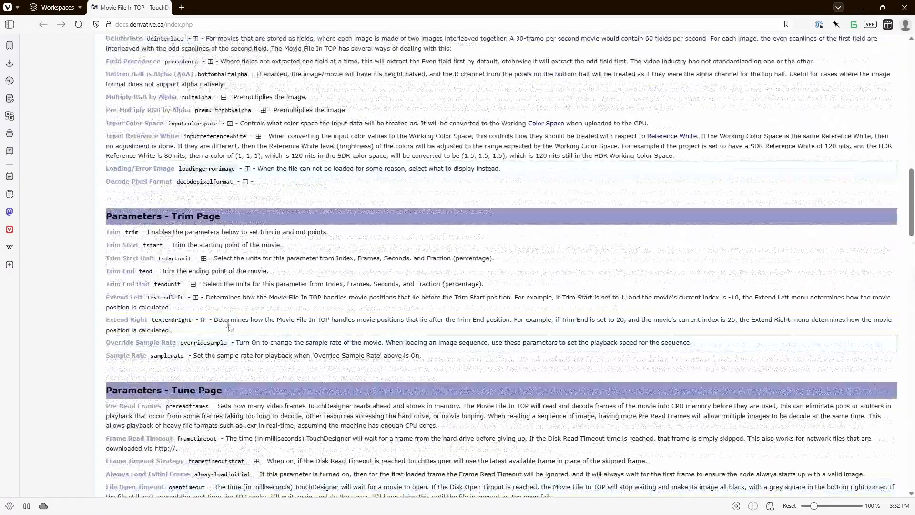
scroll(274, 305, up, 15)
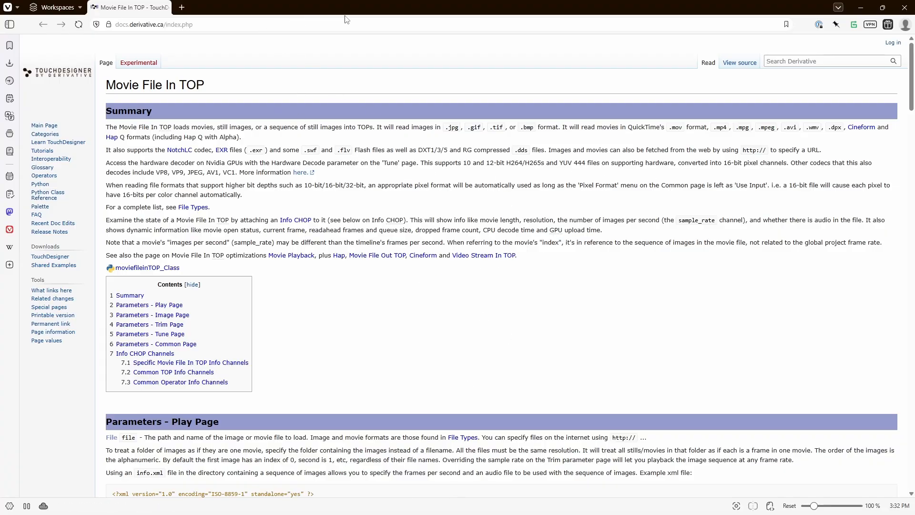
key(alt+Tab)
key(alt+Tab)
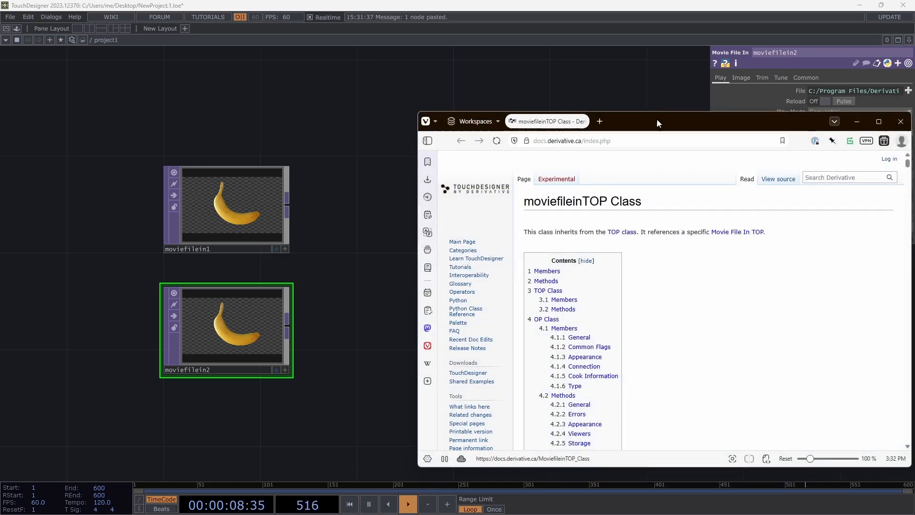
- Skim the moviefileinTOP Class documentation in the browser, and return to TouchDesigner to glance at the node's Image and Play parameters
double_click(656, 123)
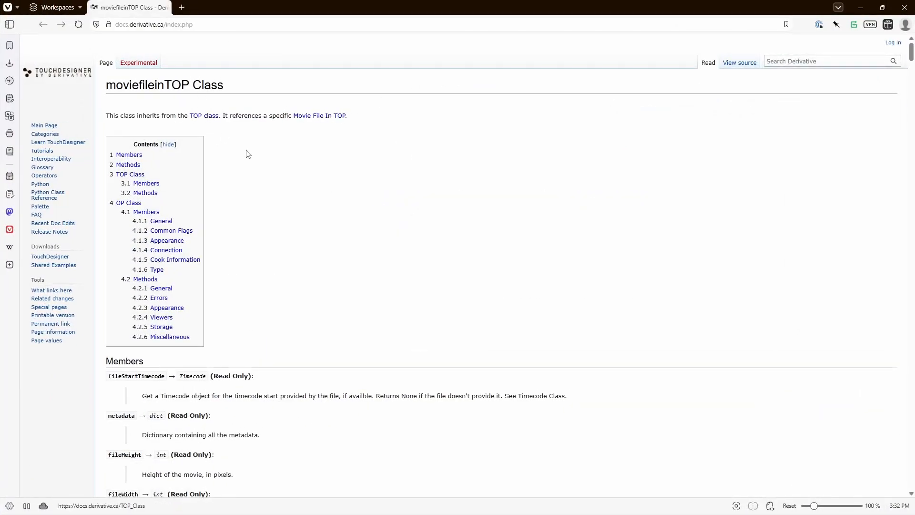
scroll(349, 225, down, 20)
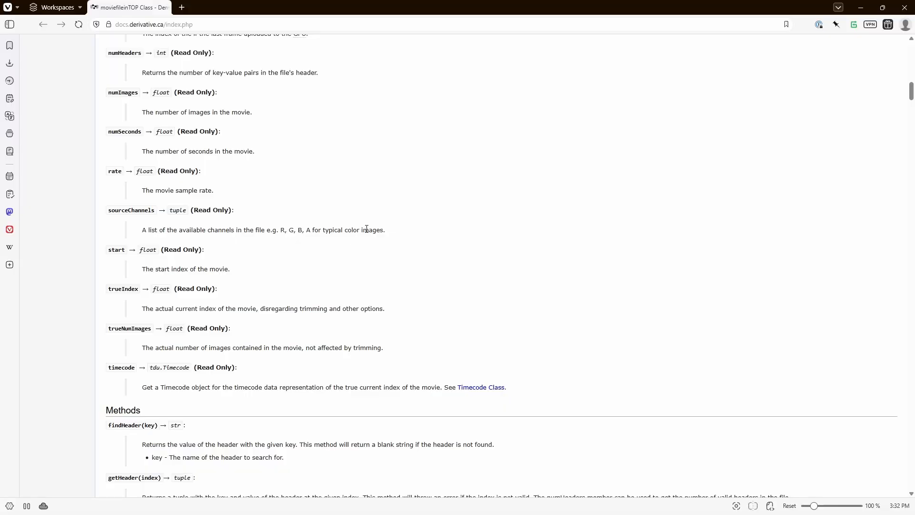
scroll(333, 210, down, 10)
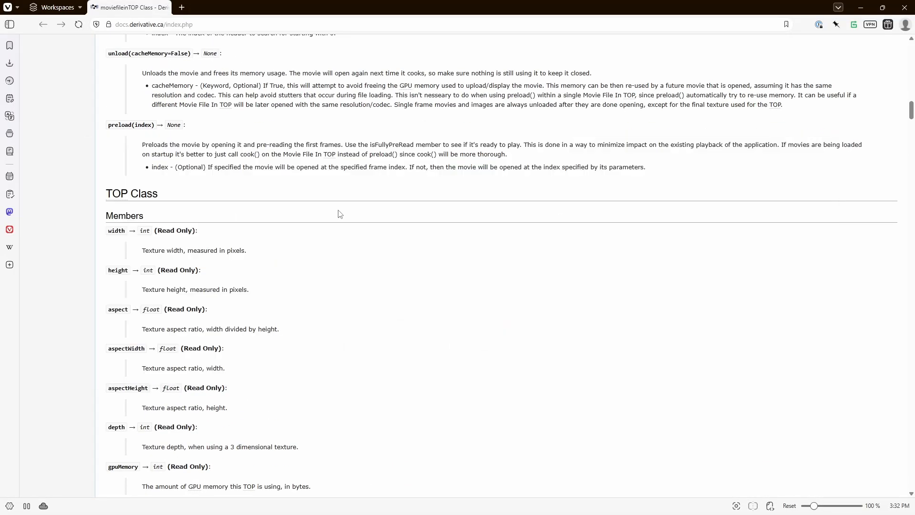
key(alt+Tab)
click(416, 216)
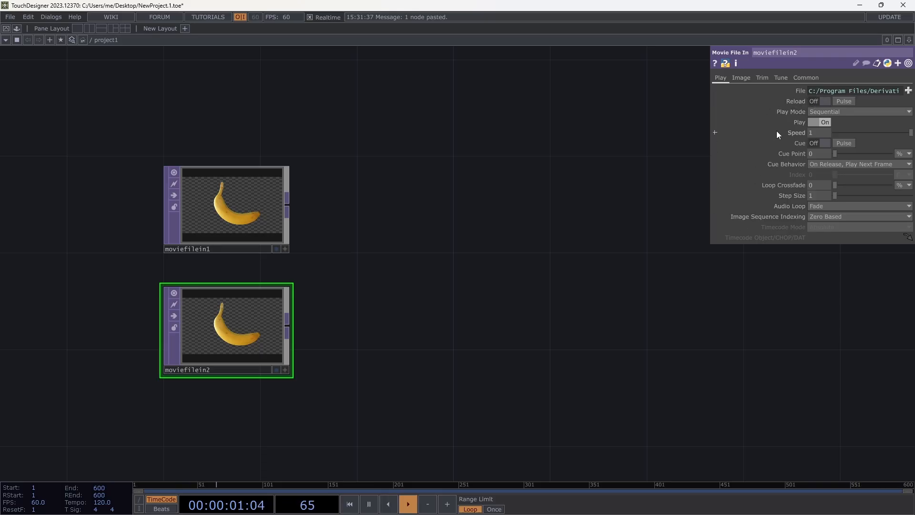
click(741, 77)
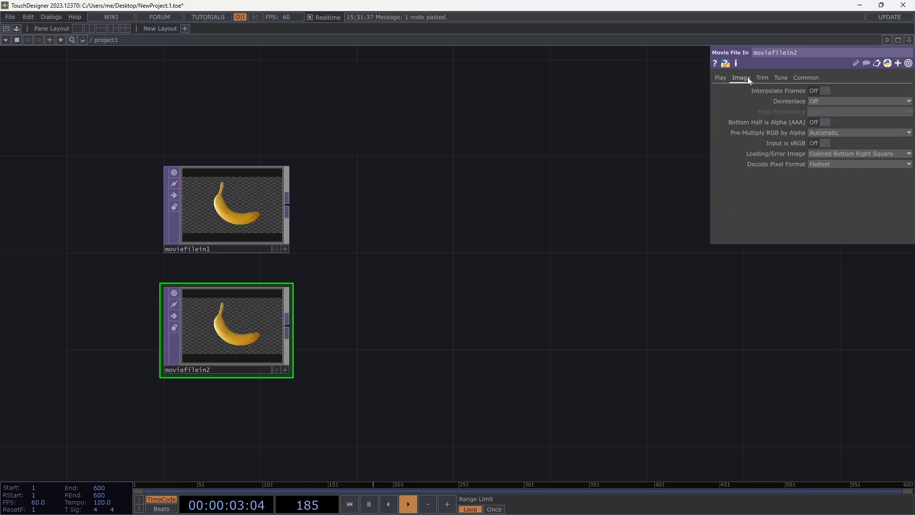
click(718, 78)
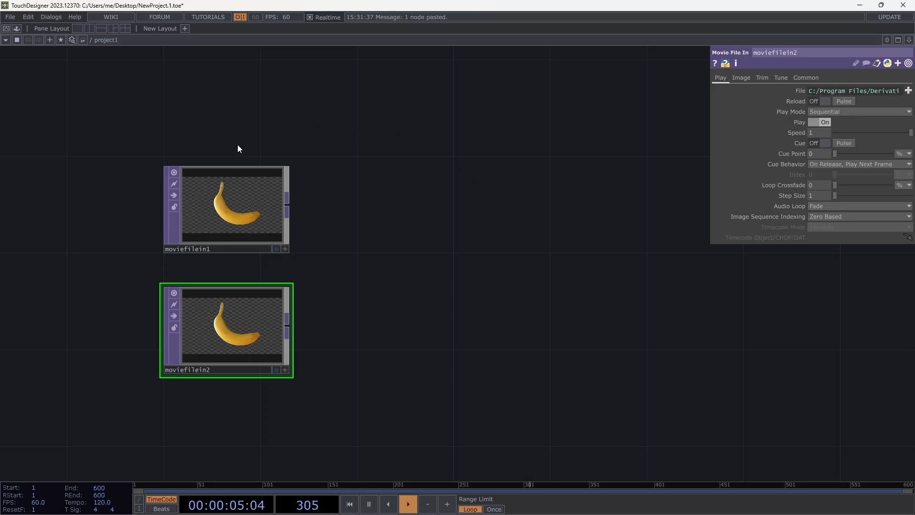
- Add a Circle TOP to the network and position it to the right of the upper Movie File In node
key(Tab)
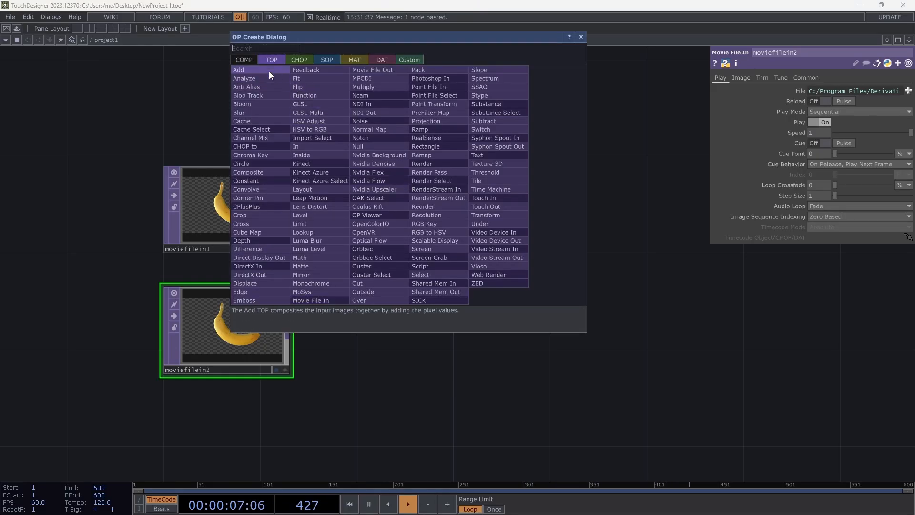
click(241, 164)
click(403, 160)
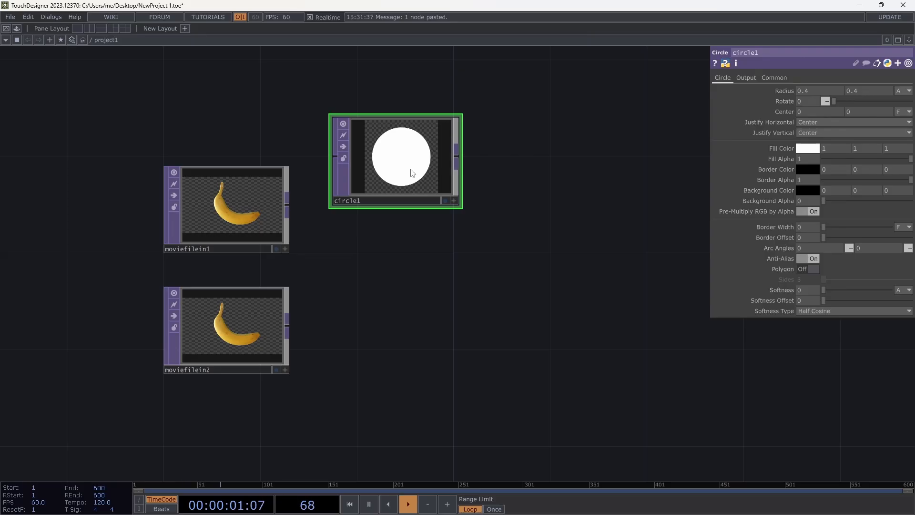
drag(408, 167, 476, 190)
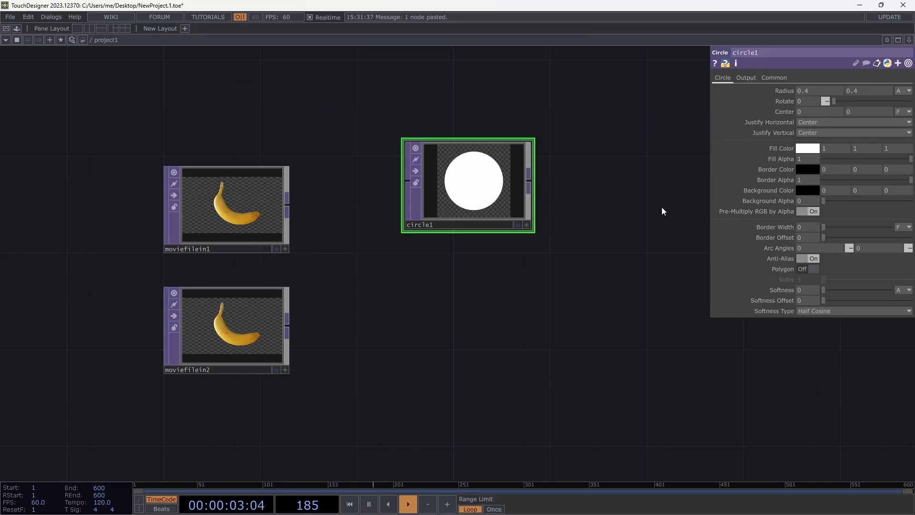
- Turn on Polygon for the Circle TOP and try different side counts, ending with Sides at 6
click(805, 269)
drag(824, 280, 828, 281)
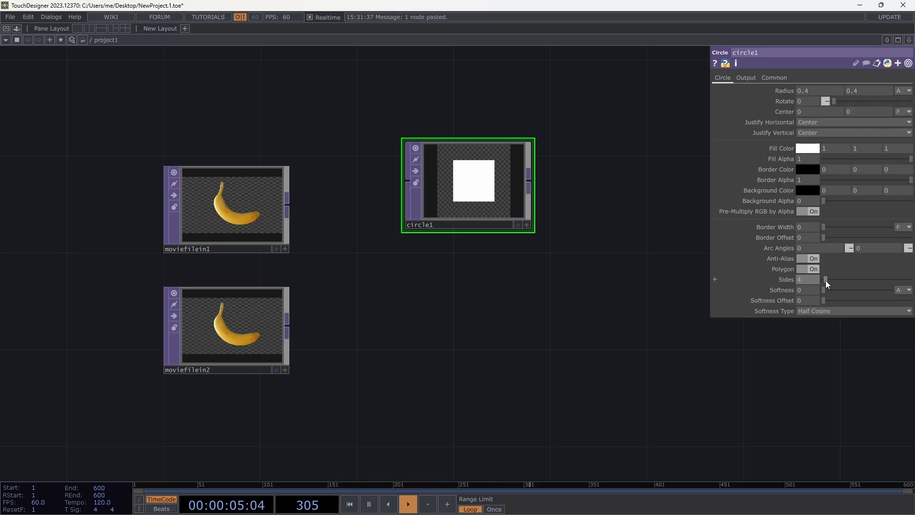
drag(825, 281, 825, 281)
drag(823, 279, 822, 280)
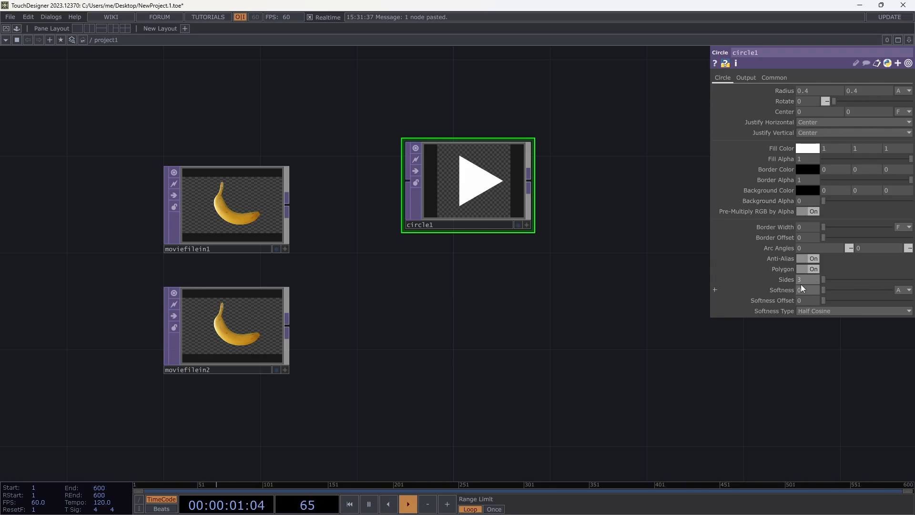
mouse_move(826, 279)
mouse_down()
mouse_move(860, 277)
mouse_move(831, 278)
mouse_up()
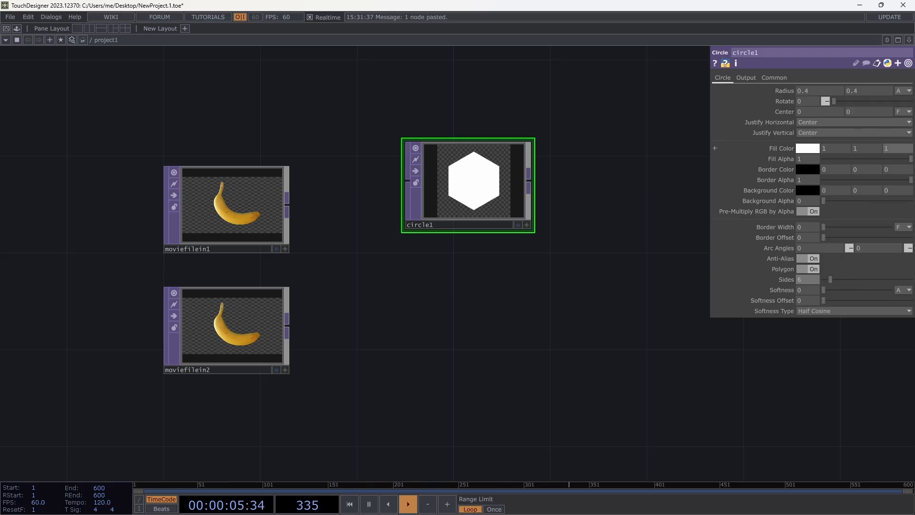
- Show only the Circle TOP's non-default parameters and reset both Sides and Polygon to their defaults
click(909, 67)
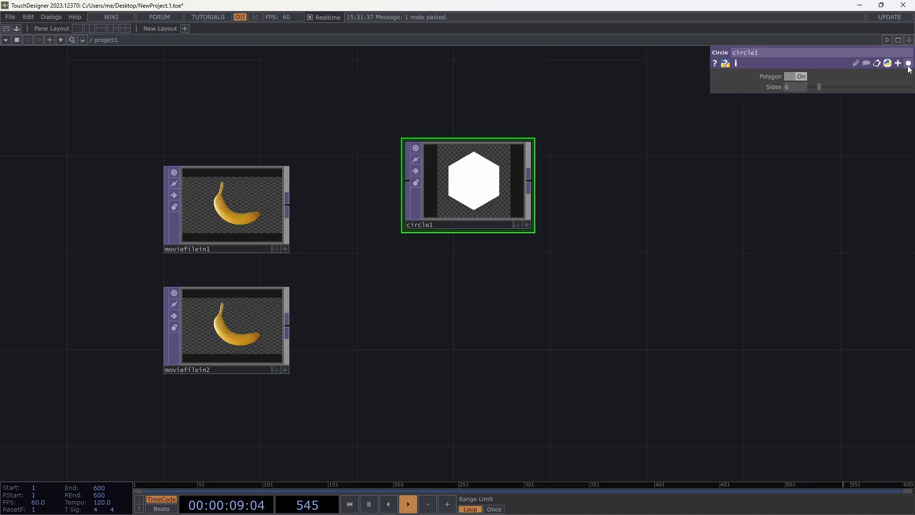
right_click(774, 88)
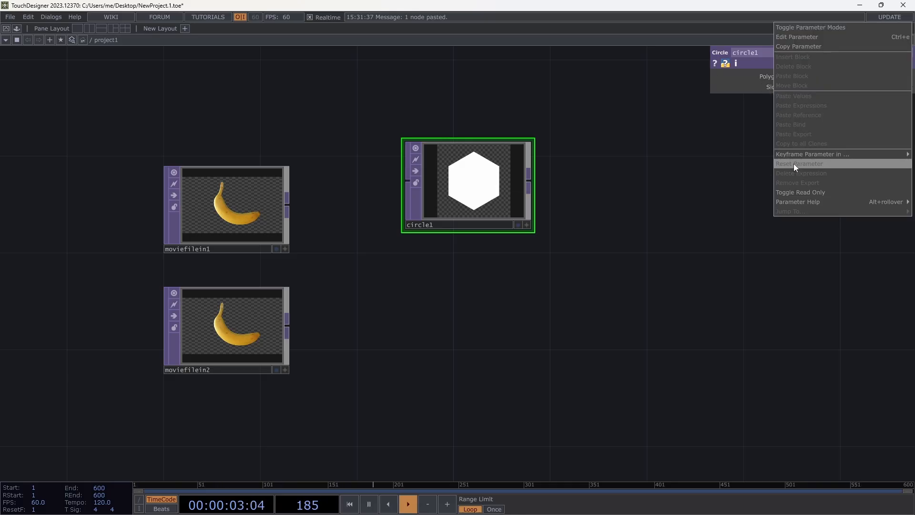
click(794, 164)
right_click(762, 77)
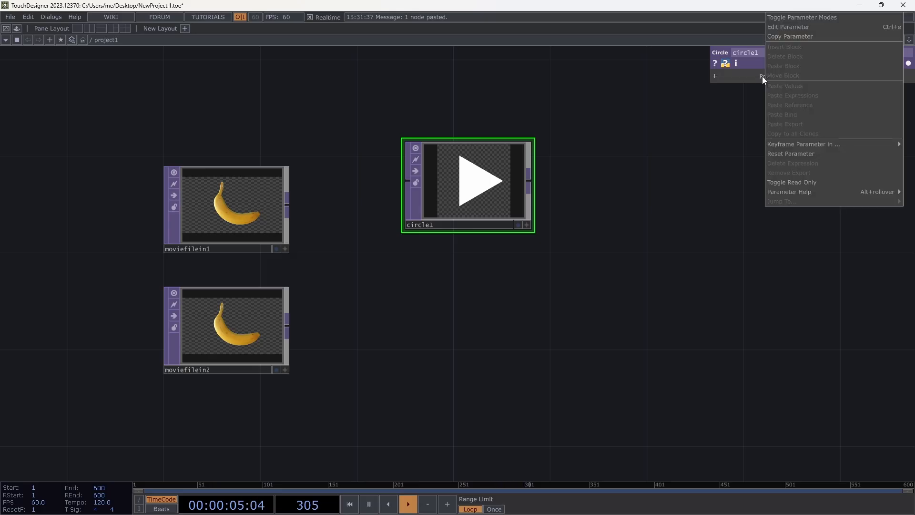
click(788, 154)
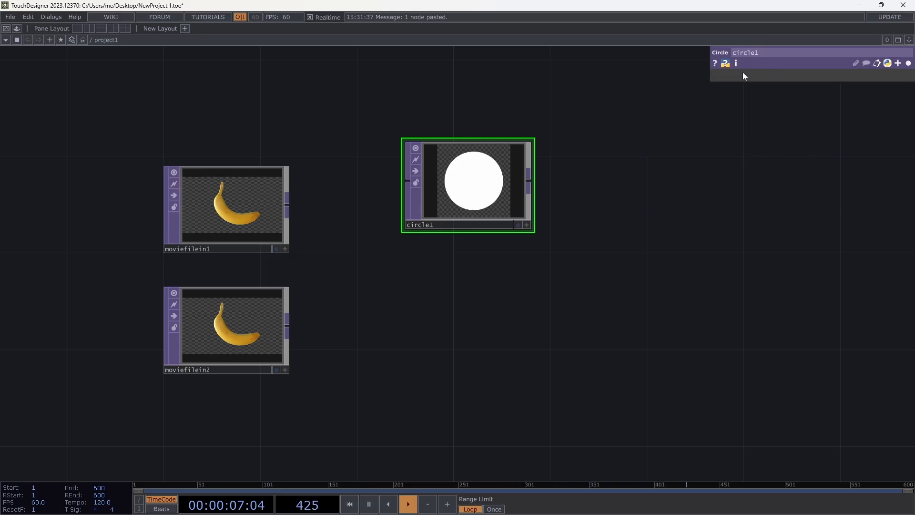
- Show all of the Circle TOP's parameters again, try a slight change to its horizontal Radius and reset Radius to its default
click(908, 63)
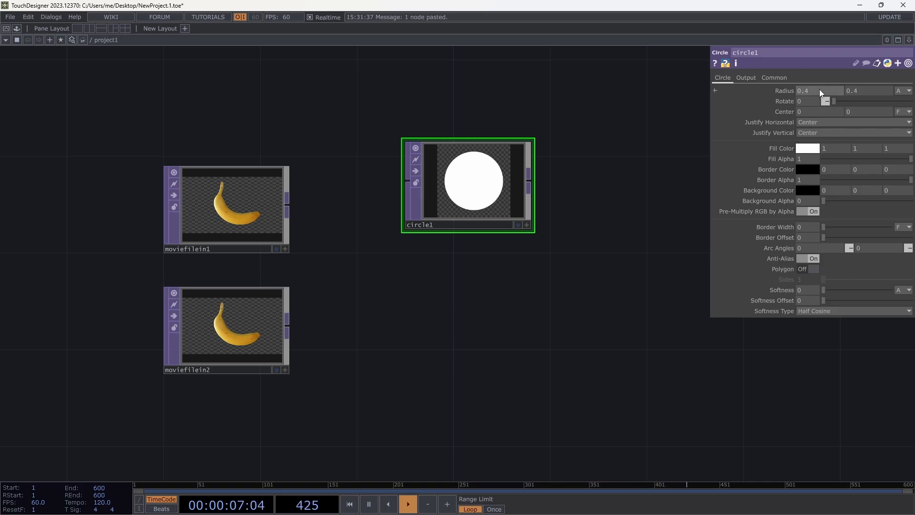
mouse_move(819, 89)
middle_down()
mouse_move(839, 81)
mouse_move(837, 73)
mouse_move(816, 72)
mouse_move(831, 72)
mouse_move(820, 113)
mouse_move(832, 114)
mouse_move(820, 76)
mouse_move(812, 76)
mouse_move(821, 73)
mouse_move(808, 81)
middle_up()
right_click(790, 88)
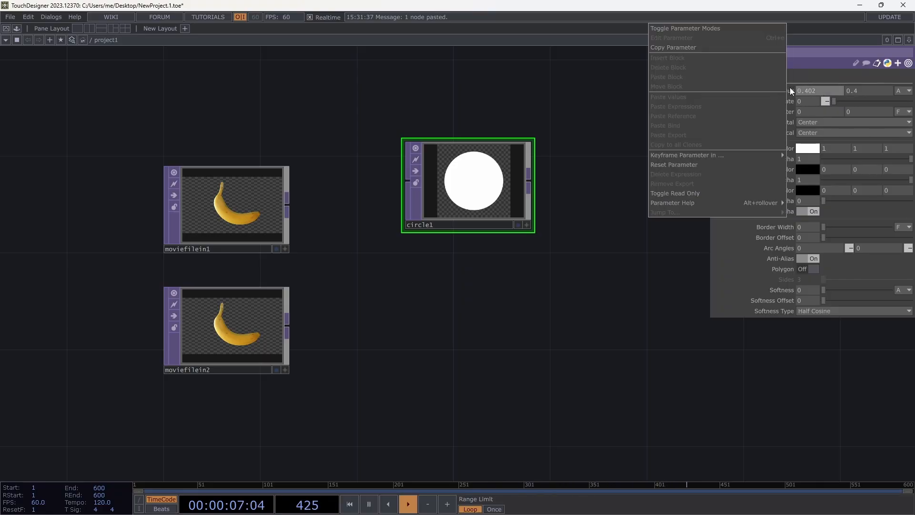
click(726, 165)
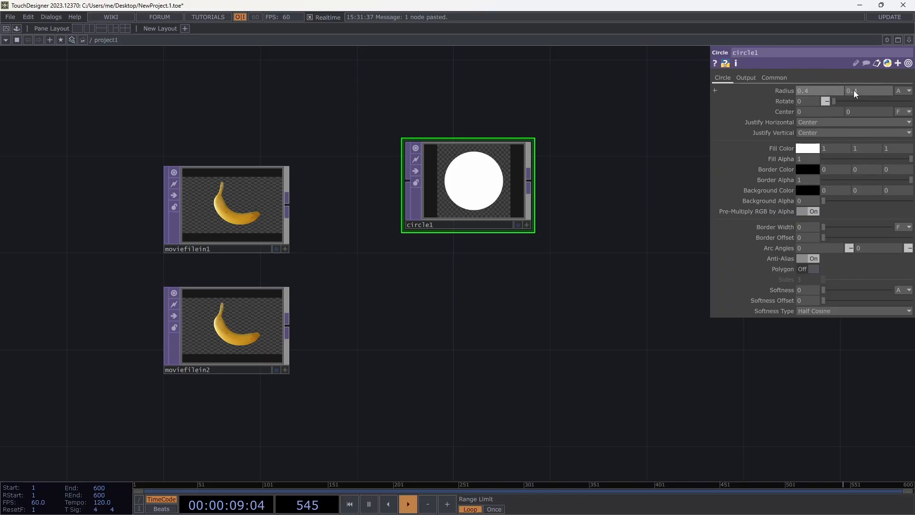
- Set both Radius values of the Circle TOP together to 0.27 and move its node directly above the moviefilein1 node
mouse_move(785, 90)
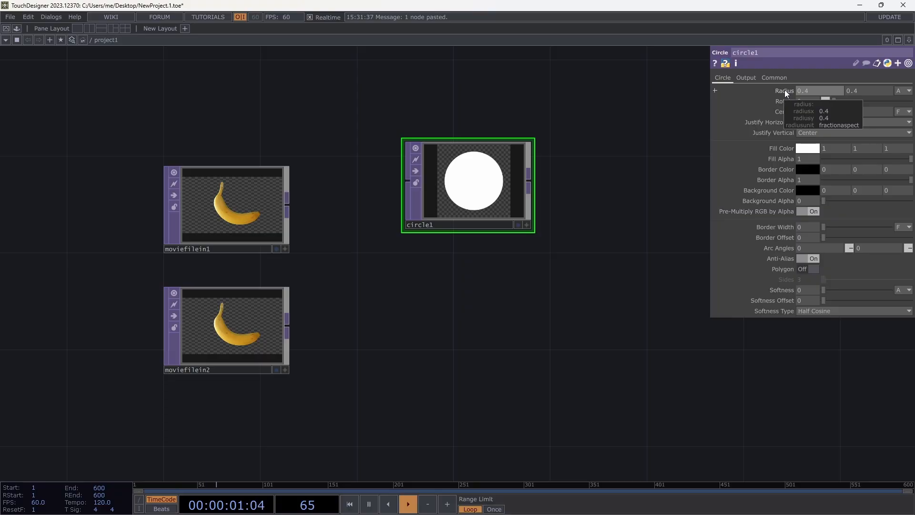
mouse_move(784, 90)
middle_down()
mouse_move(786, 100)
mouse_move(767, 100)
mouse_move(796, 100)
mouse_move(782, 76)
middle_up()
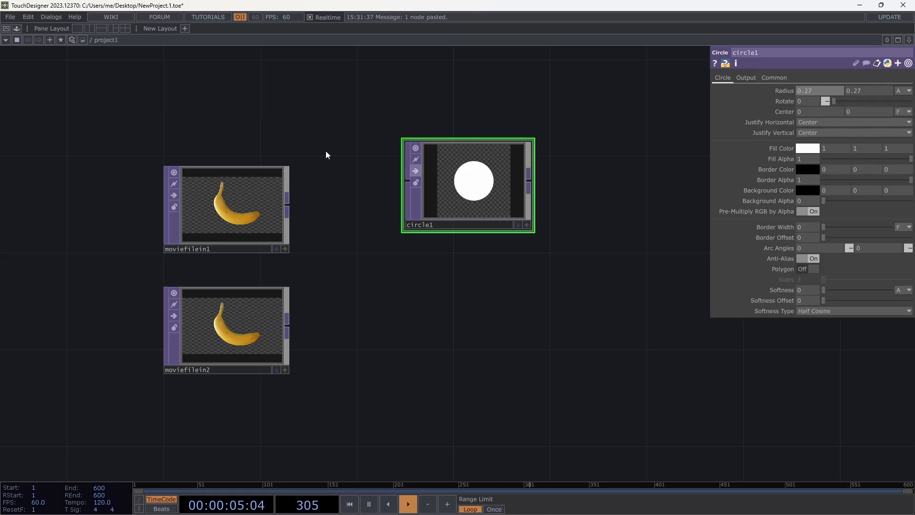
middle_drag(808, 91, 805, 111)
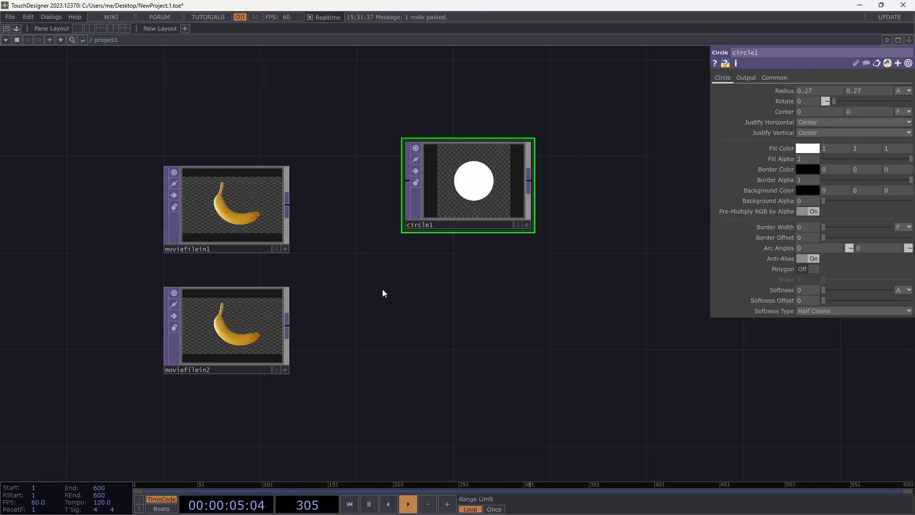
drag(453, 182, 203, 95)
drag(386, 157, 377, 202)
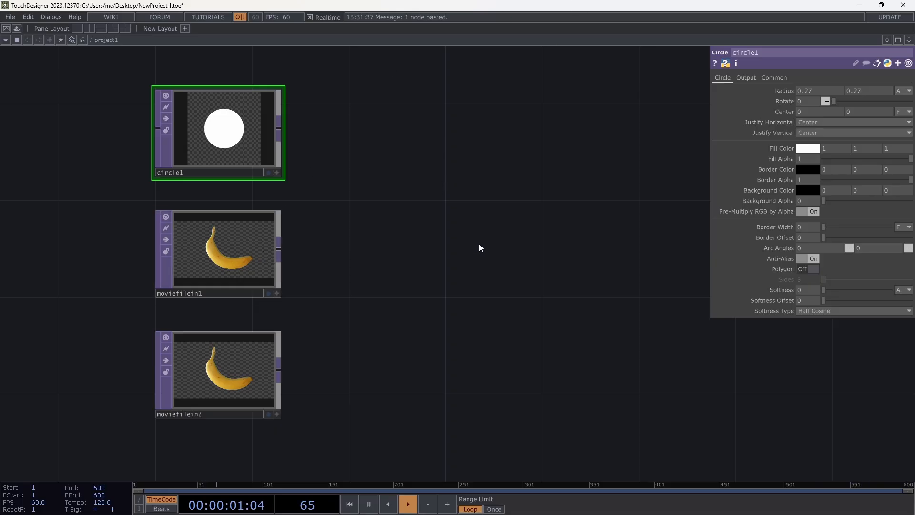
- Load Movie.1.mp4 from the Samples/Map/Nature folder into the moviefilein1 node
click(243, 261)
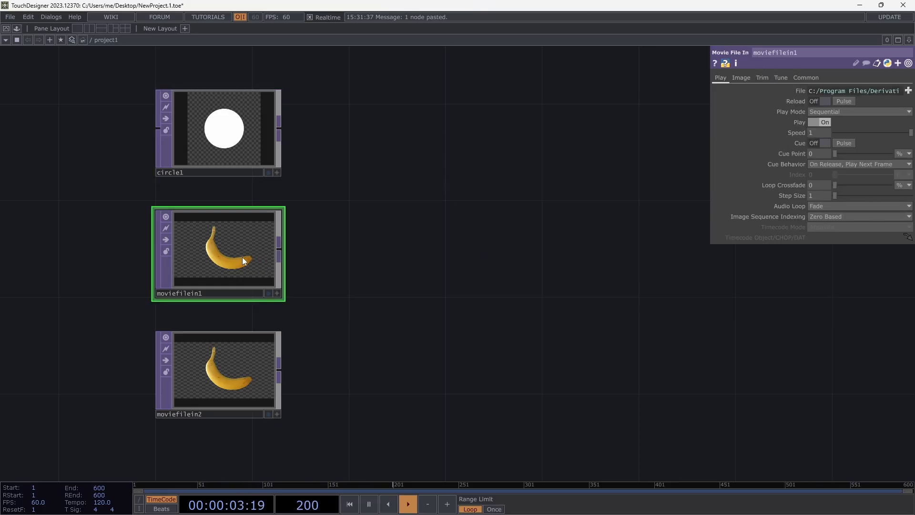
click(908, 90)
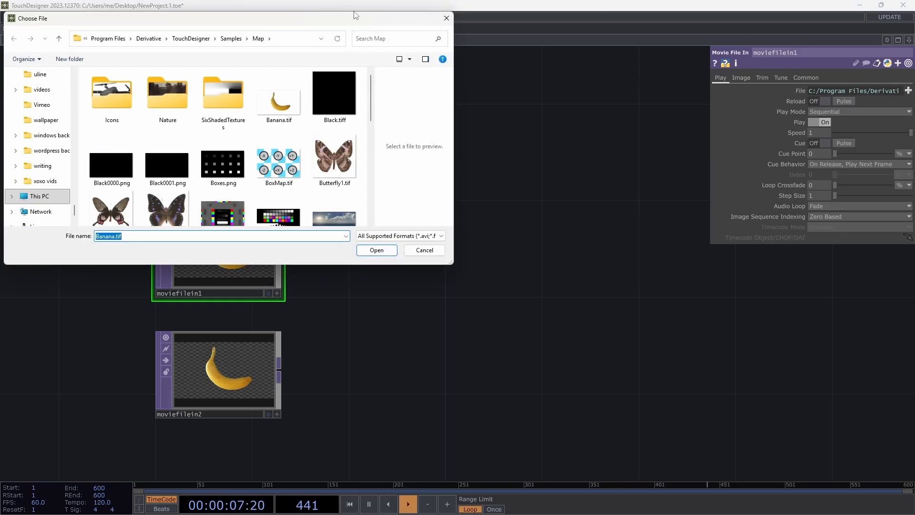
drag(312, 25, 526, 93)
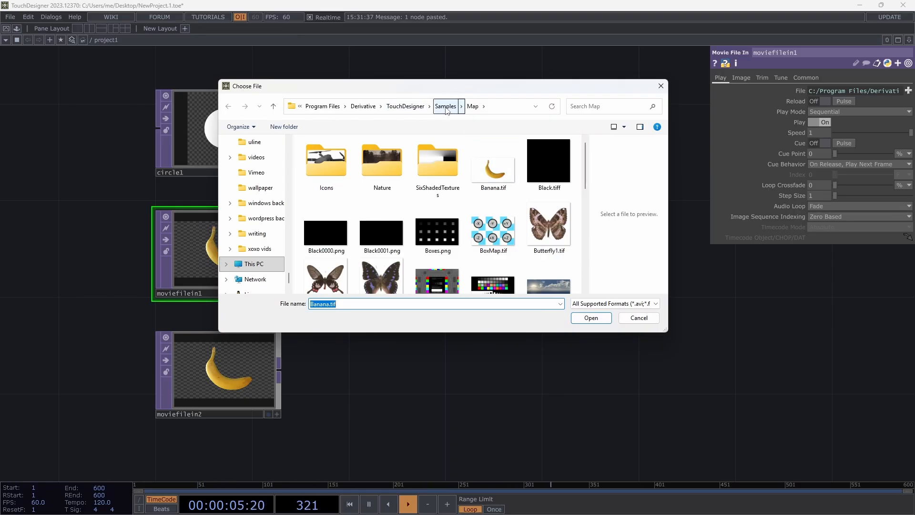
click(379, 165)
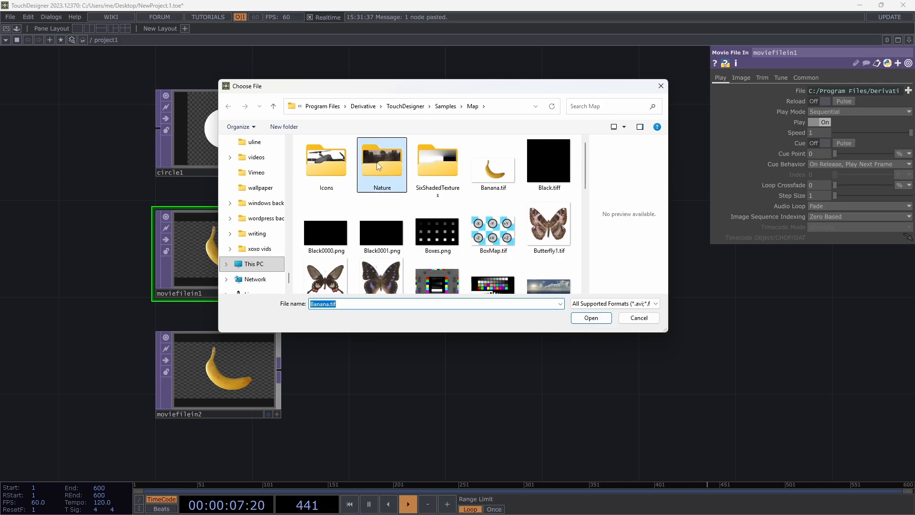
double_click(379, 166)
click(329, 156)
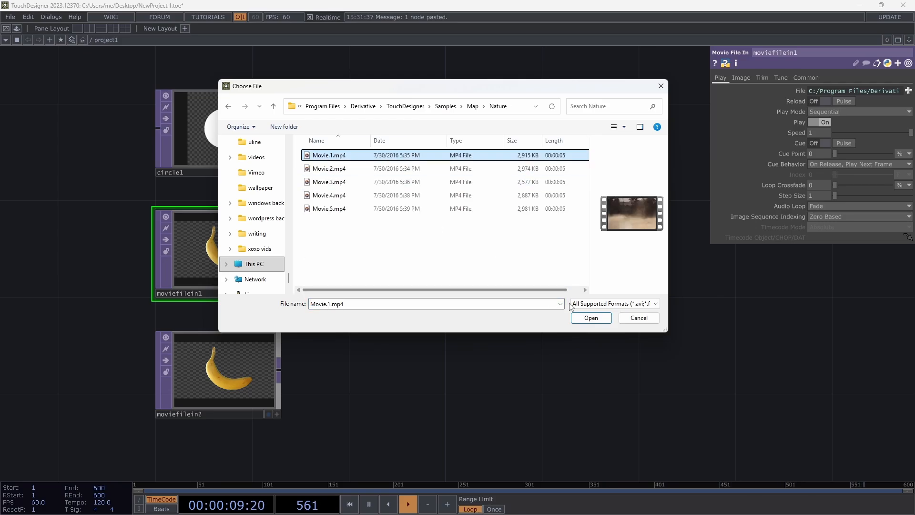
click(591, 317)
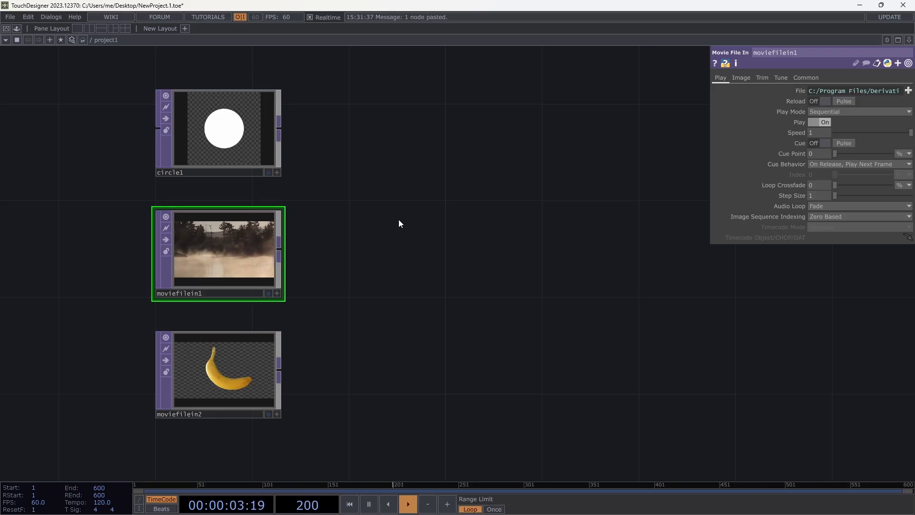
key(Tab)
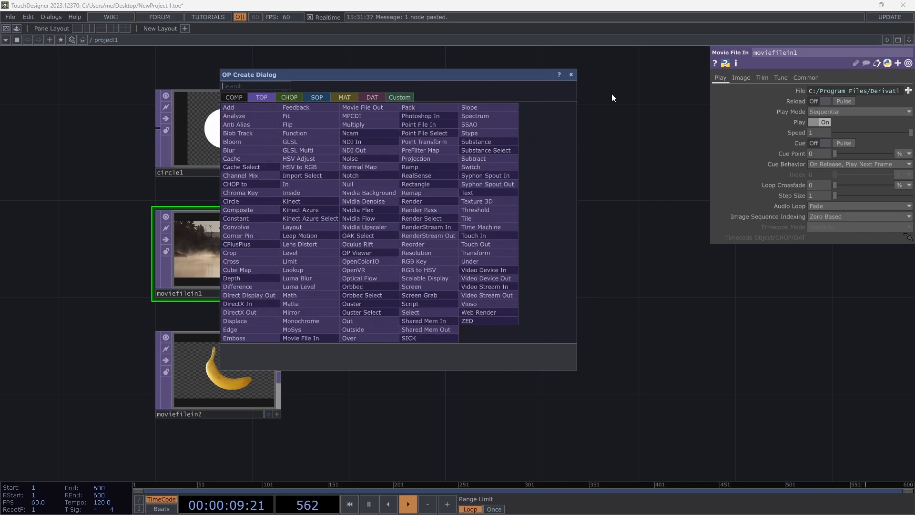
click(611, 94)
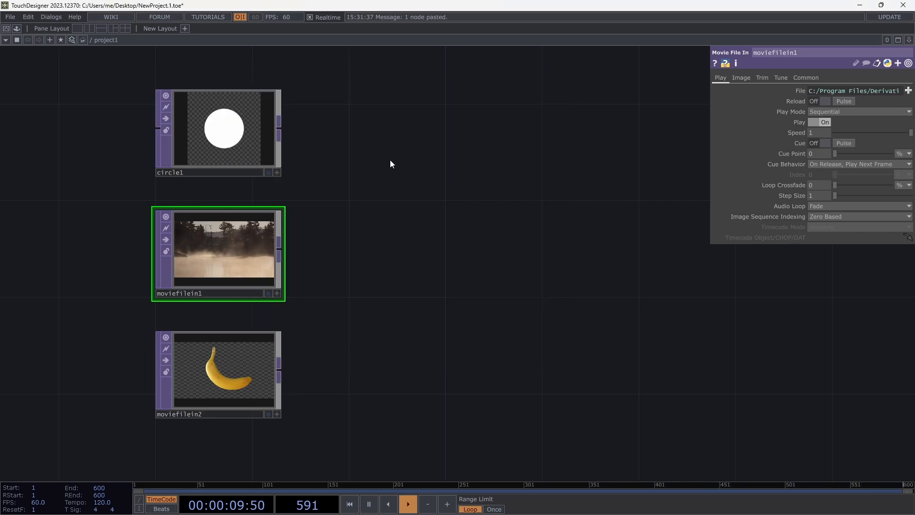
click(282, 248)
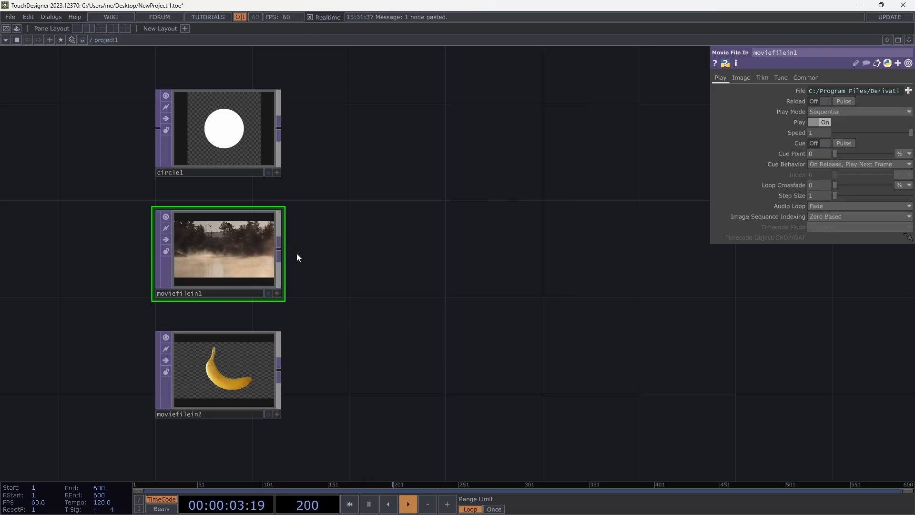
click(277, 247)
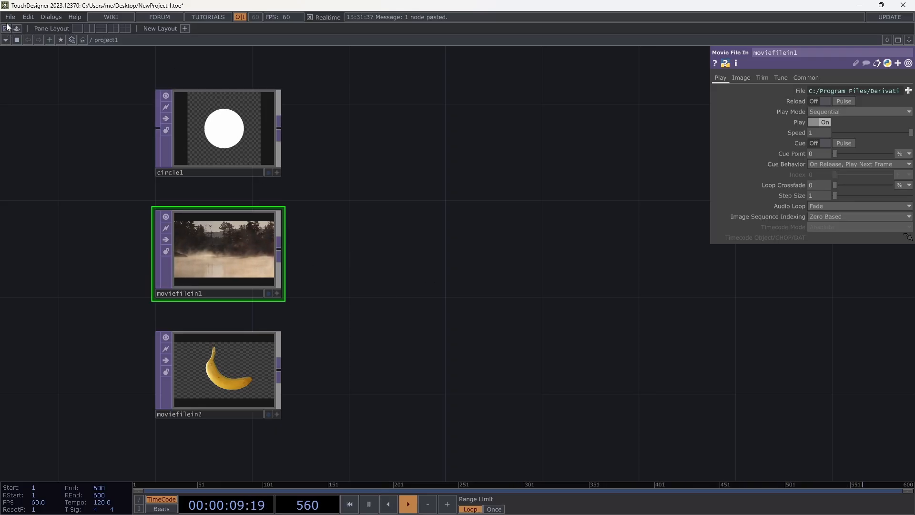
- Open the project in Perform Mode and return to the network editor
click(6, 28)
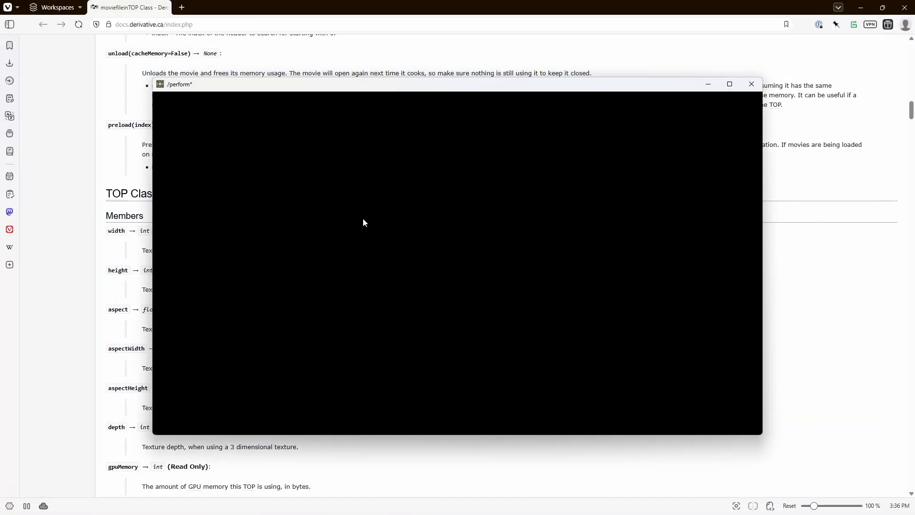
key(Escape)
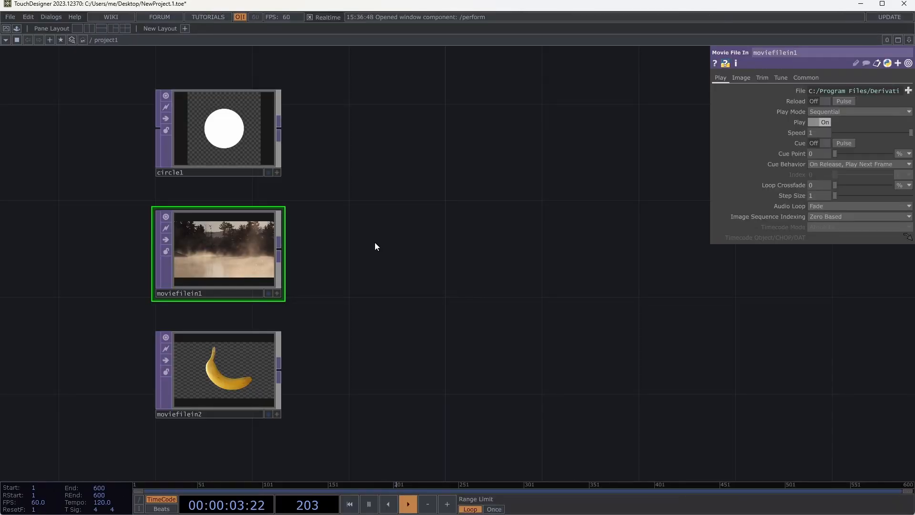
key(alt+Tab)
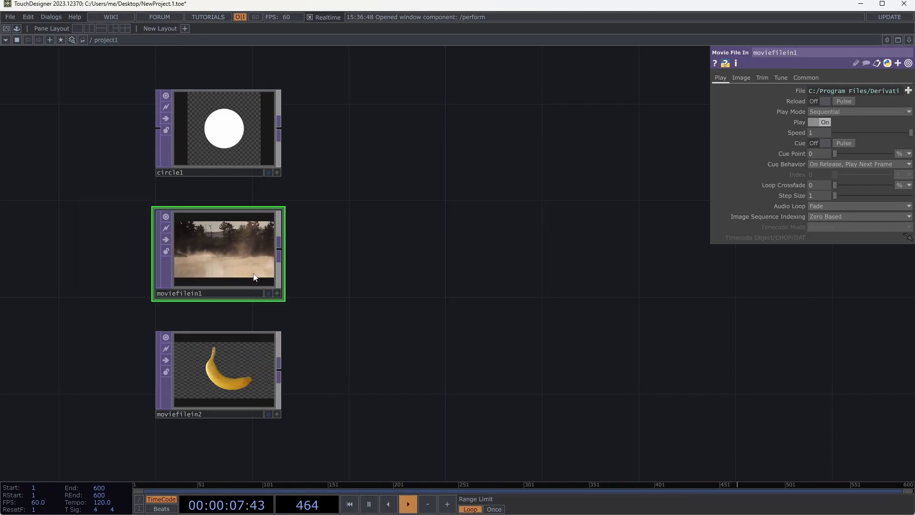
- Add an Emboss TOP to the right of moviefilein1, wiring moviefilein1 into it first and replacing that input with moviefilein2
key(Tab)
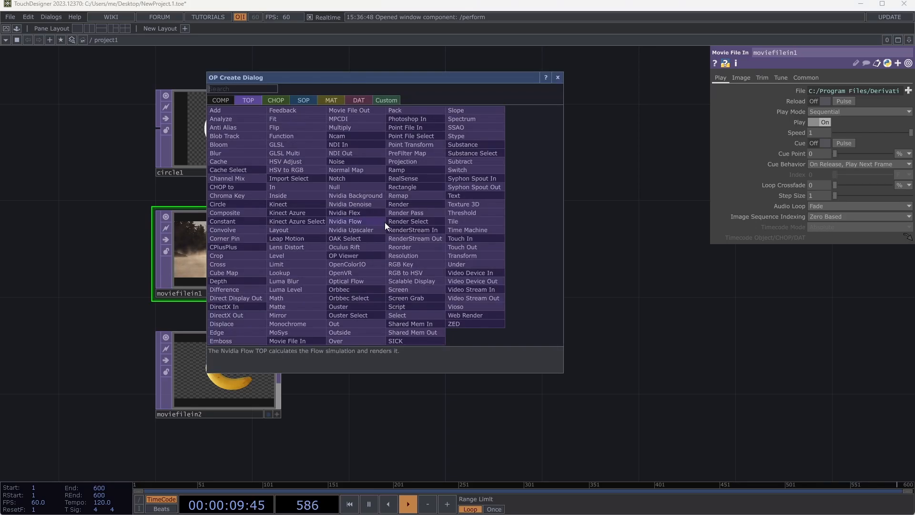
drag(422, 88, 453, 82)
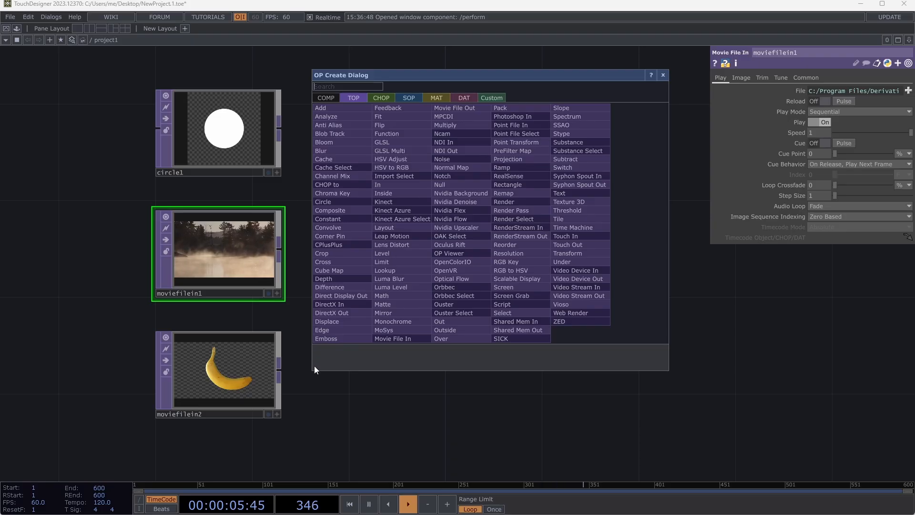
click(336, 338)
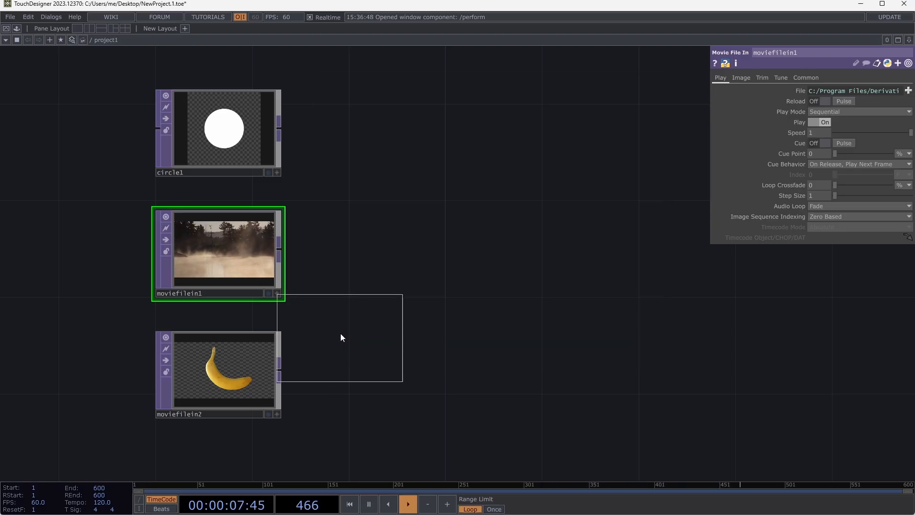
click(387, 255)
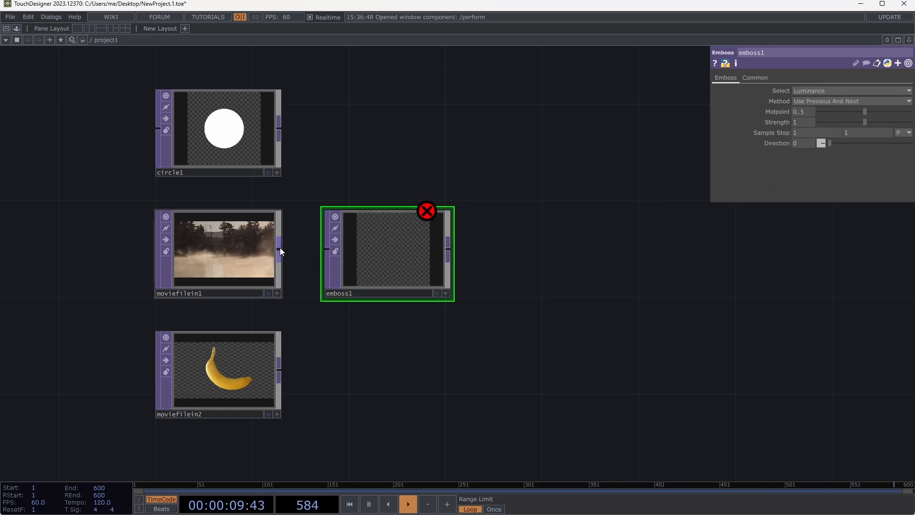
drag(278, 249, 326, 248)
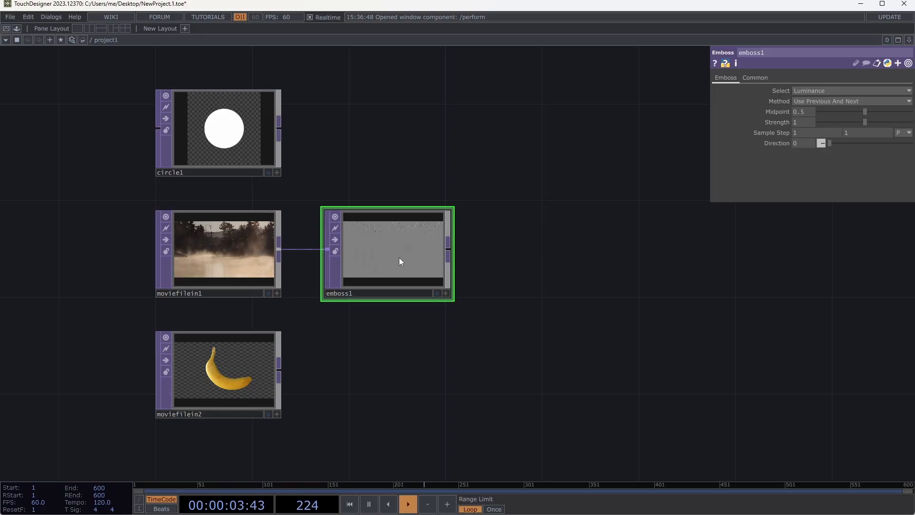
drag(279, 377, 326, 248)
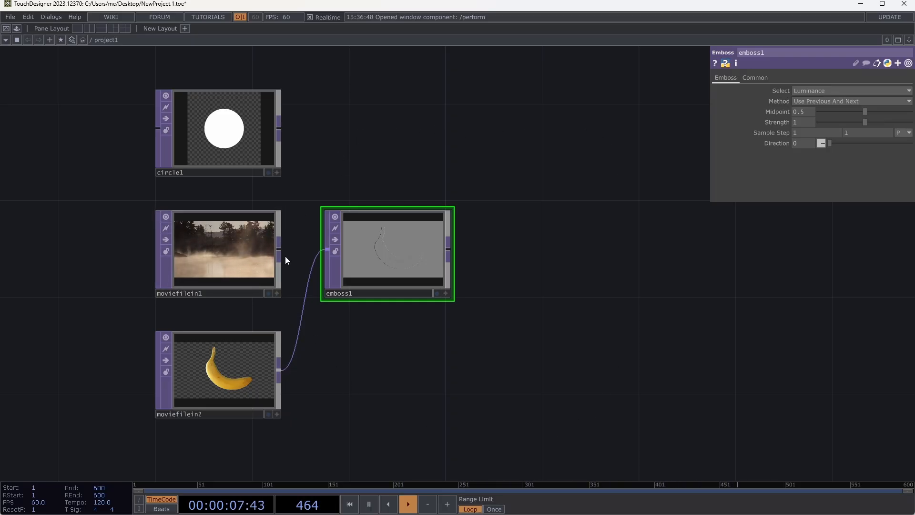
- Preview moviefilein1 and the Emboss TOP one after the other as the network background, switching each display off again
click(269, 293)
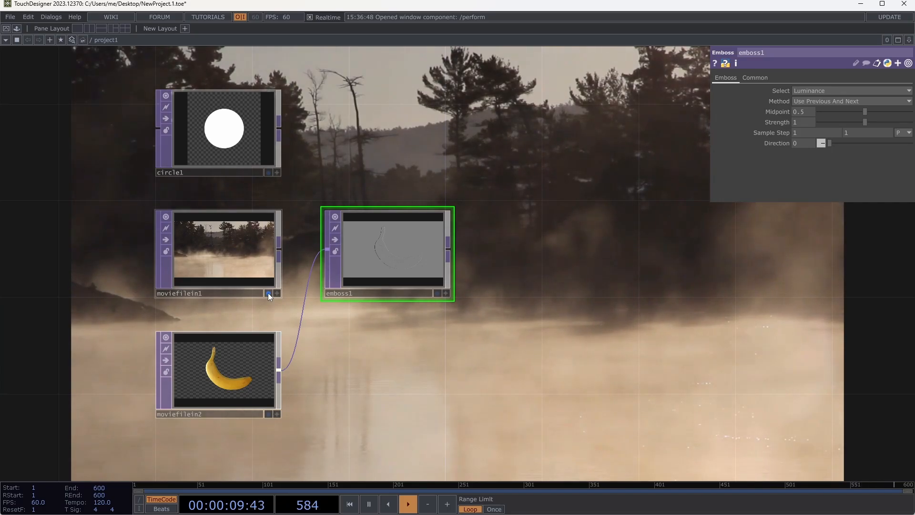
click(268, 293)
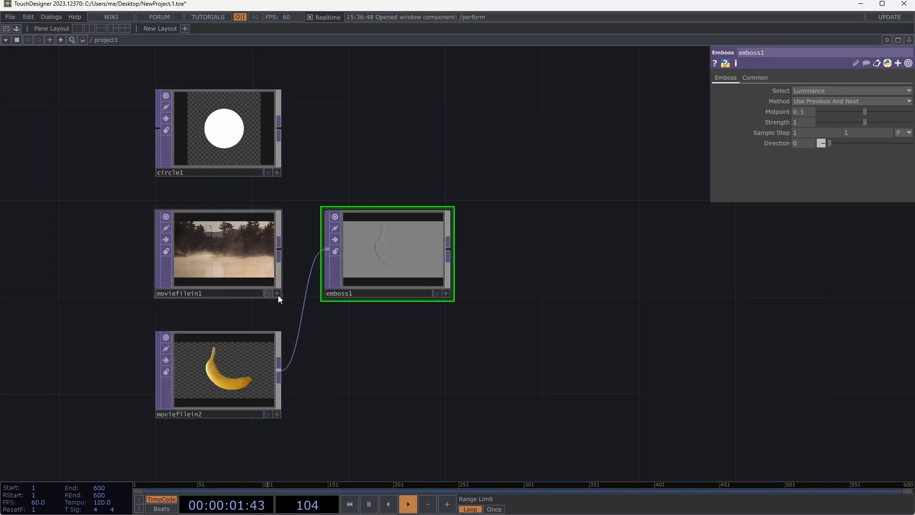
click(437, 293)
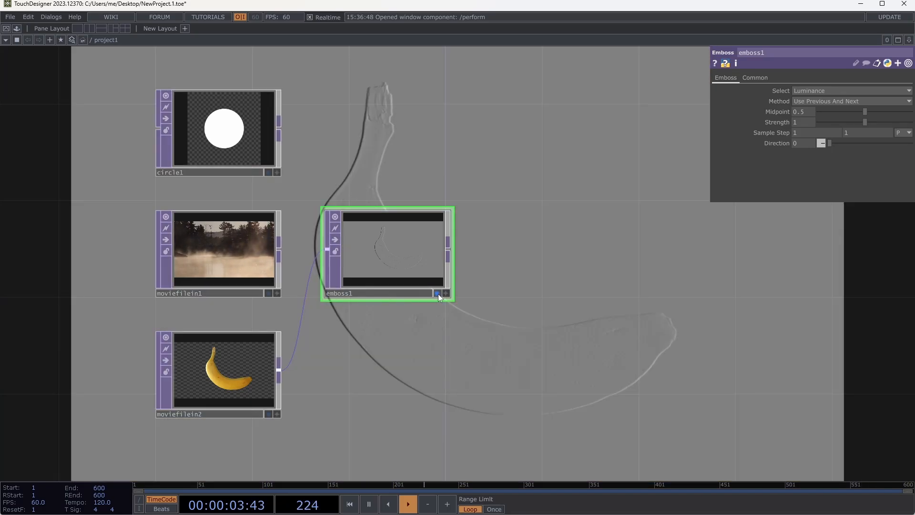
click(437, 293)
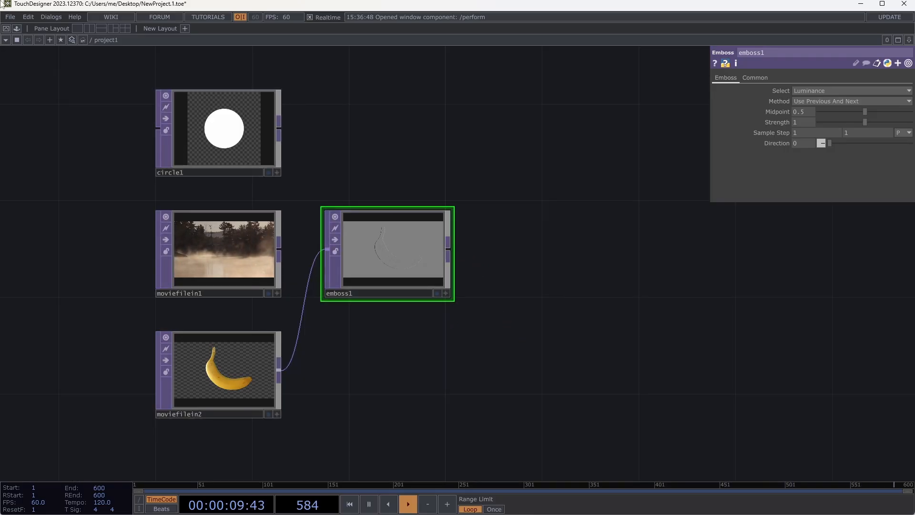
click(6, 29)
key(Escape)
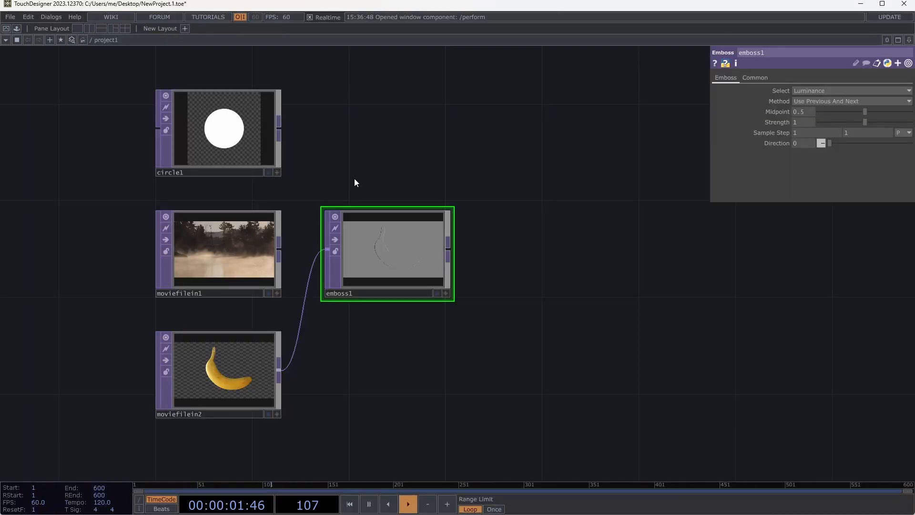
click(450, 251)
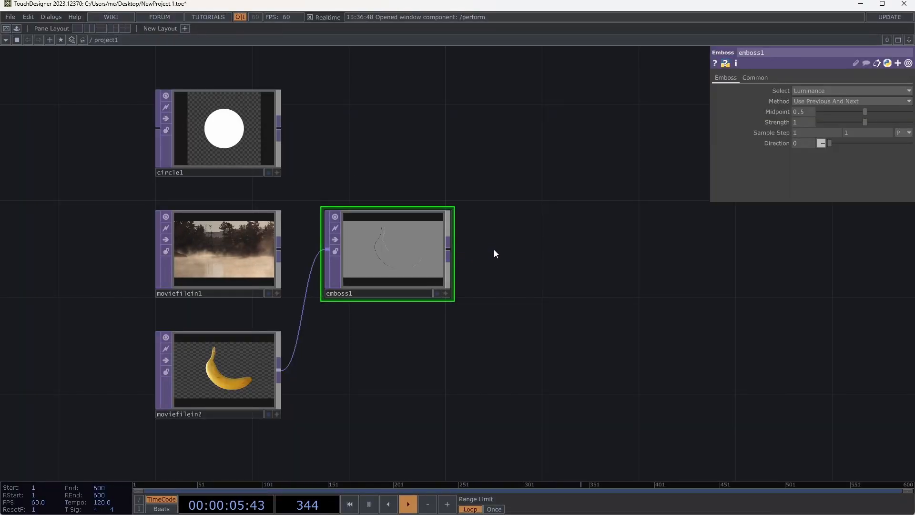
key(Tab)
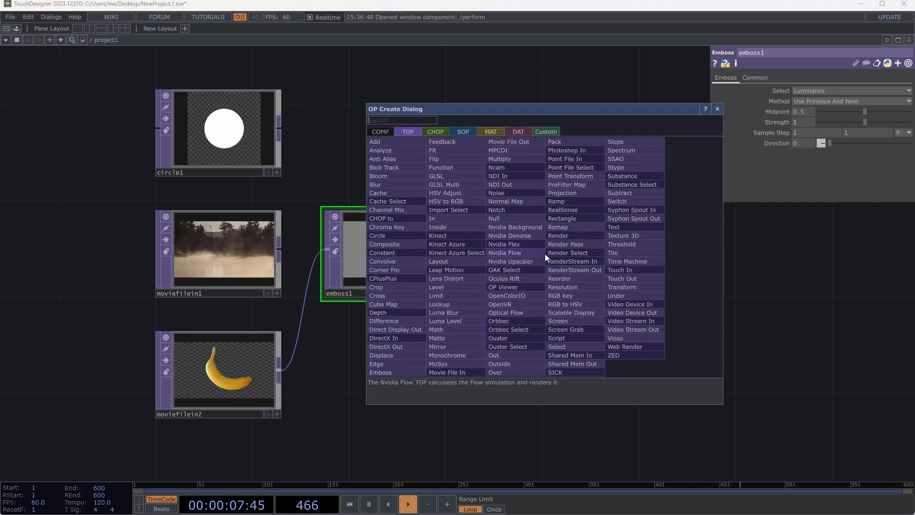
key(Escape)
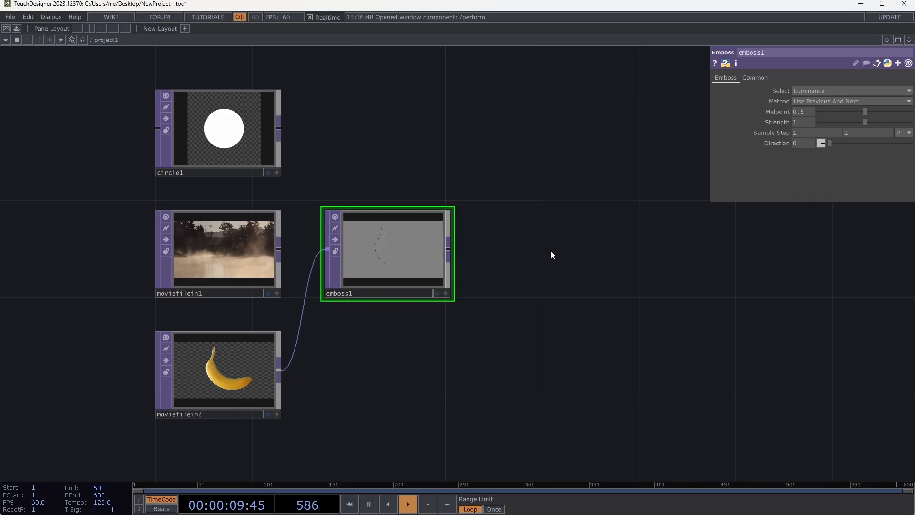
- Add an Out TOP to the right of emboss1, wired from its output, and check the result in Perform Mode
click(448, 247)
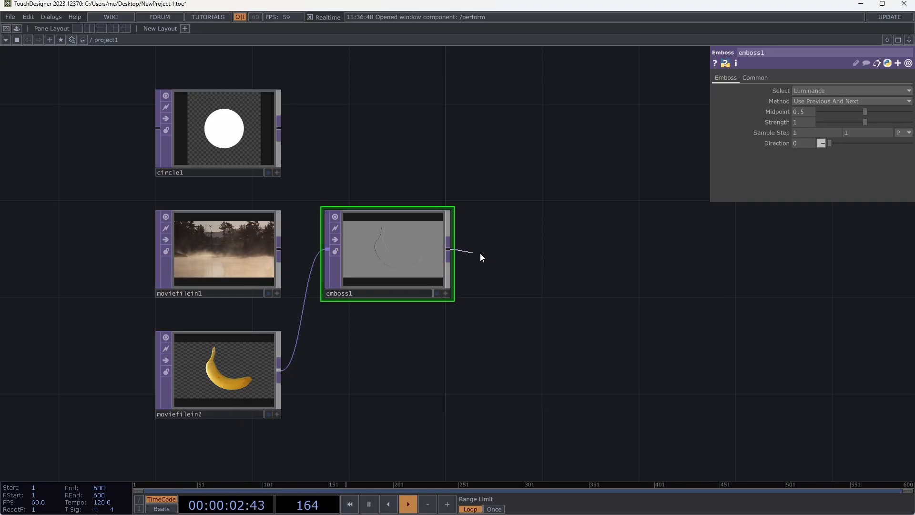
click(533, 254)
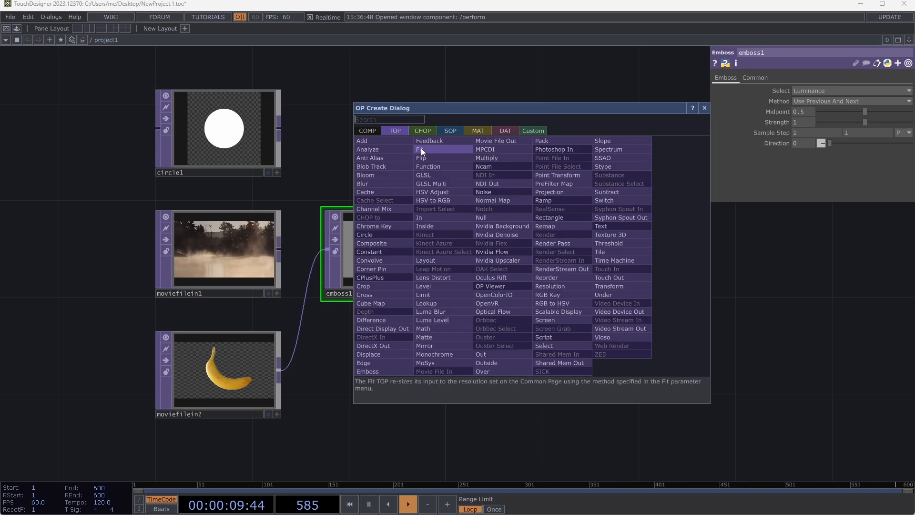
click(428, 133)
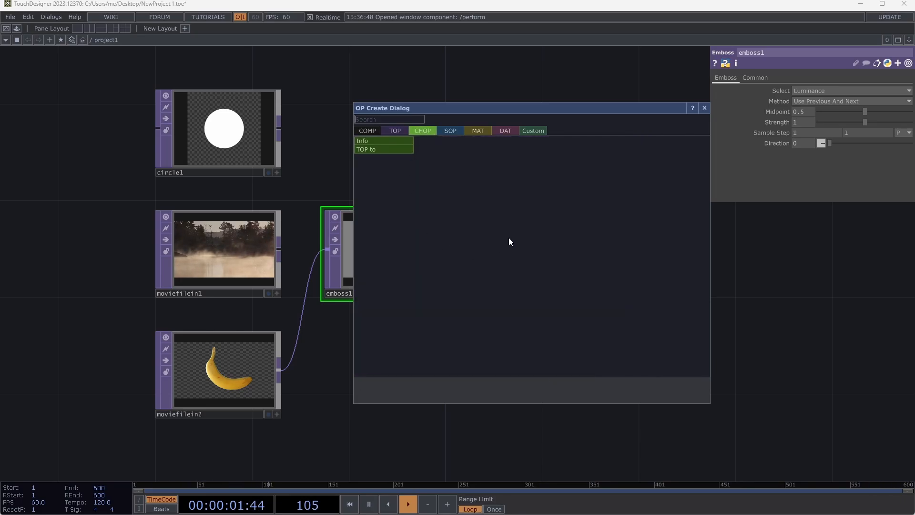
click(396, 130)
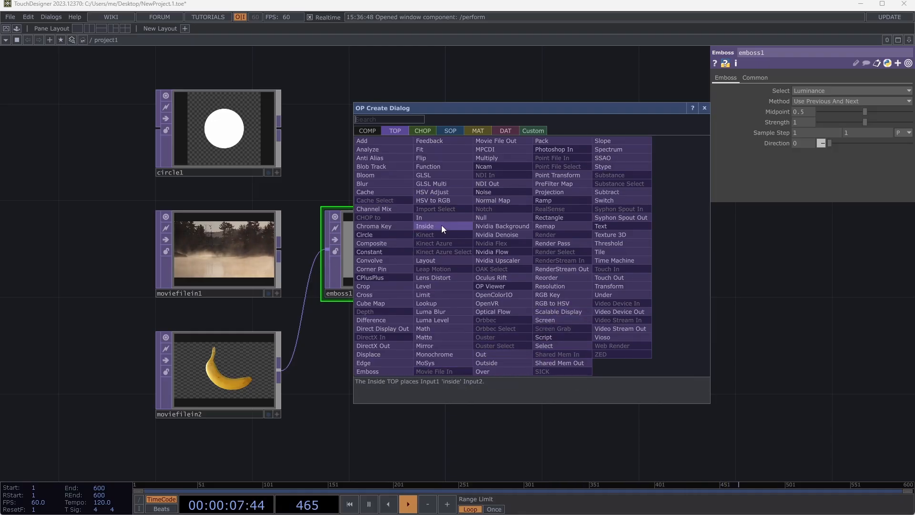
click(491, 356)
click(580, 249)
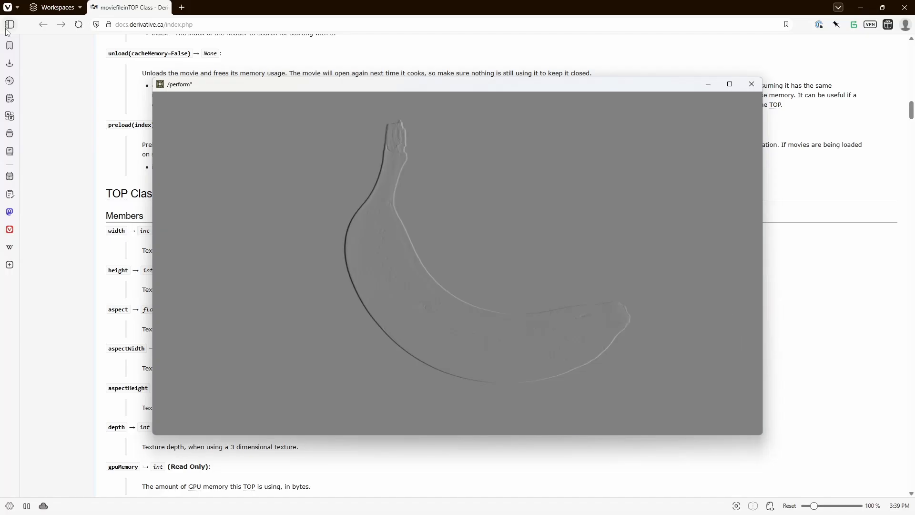
click(6, 28)
key(Escape)
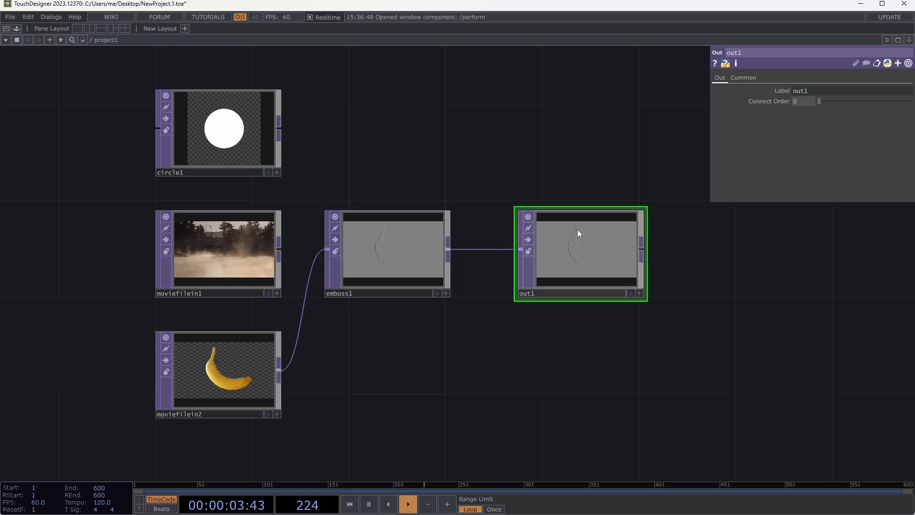
- Move out1 further right and insert a Bloom TOP on the wire between emboss1 and out1
drag(568, 271, 712, 270)
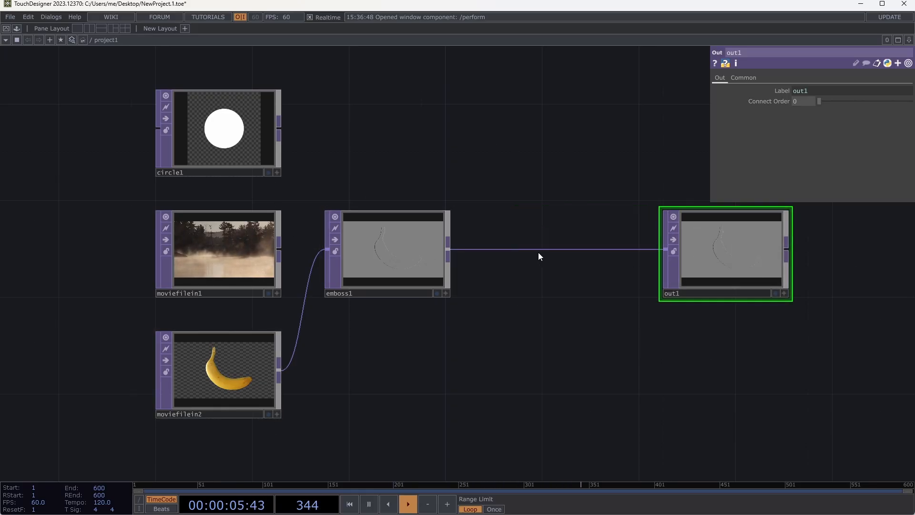
right_click(530, 250)
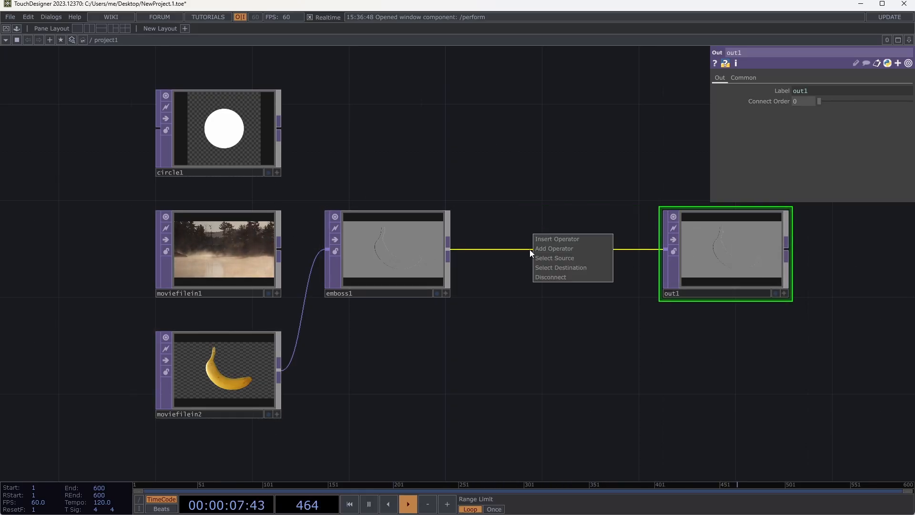
click(545, 238)
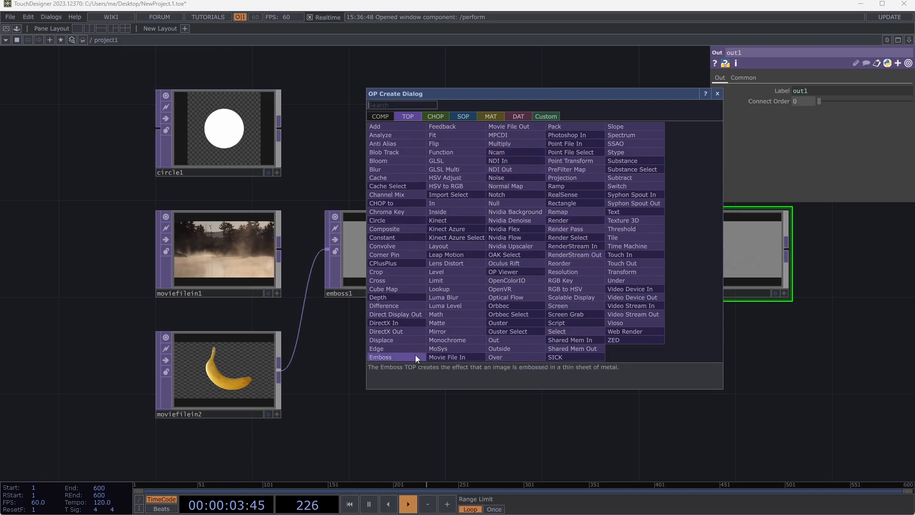
click(399, 161)
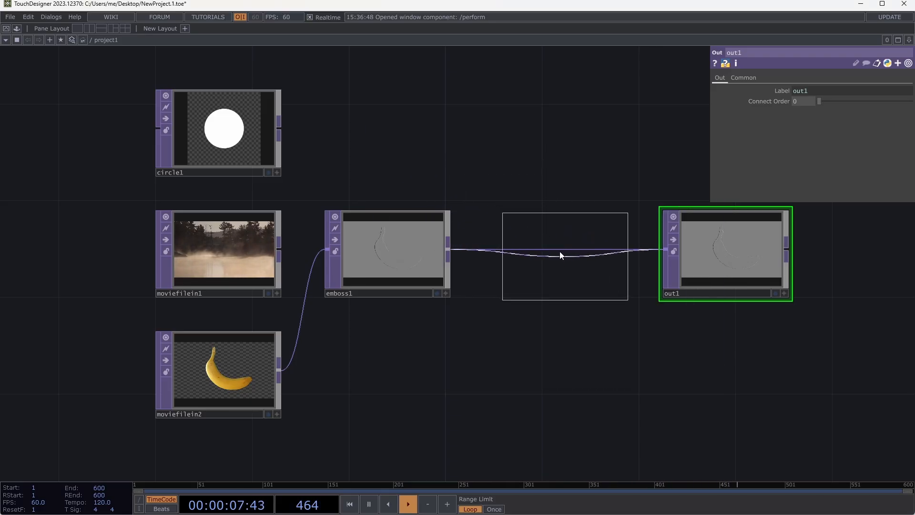
click(558, 250)
click(715, 253)
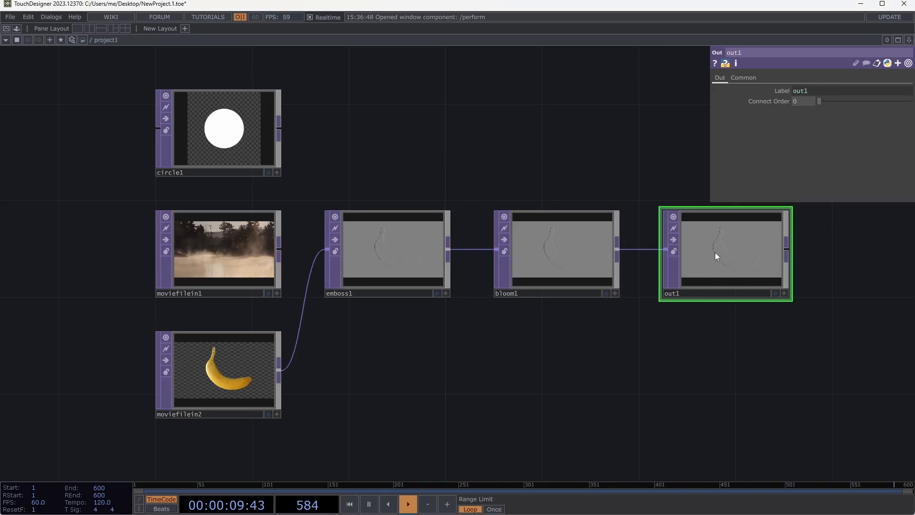
- Set bloom1's Pre-Black Level to 0.482 and Pre-Gamma to 1.36 while out1 is displayed as the network background, switching the display off again
click(776, 293)
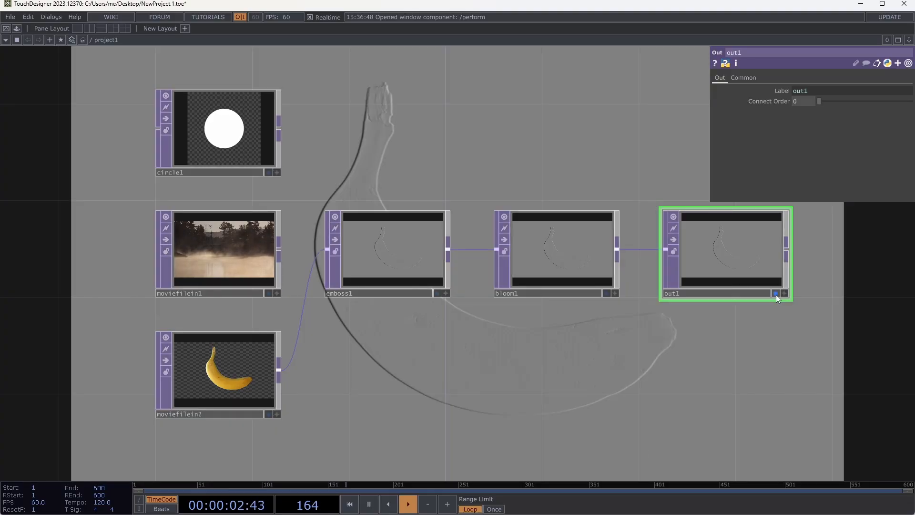
click(570, 256)
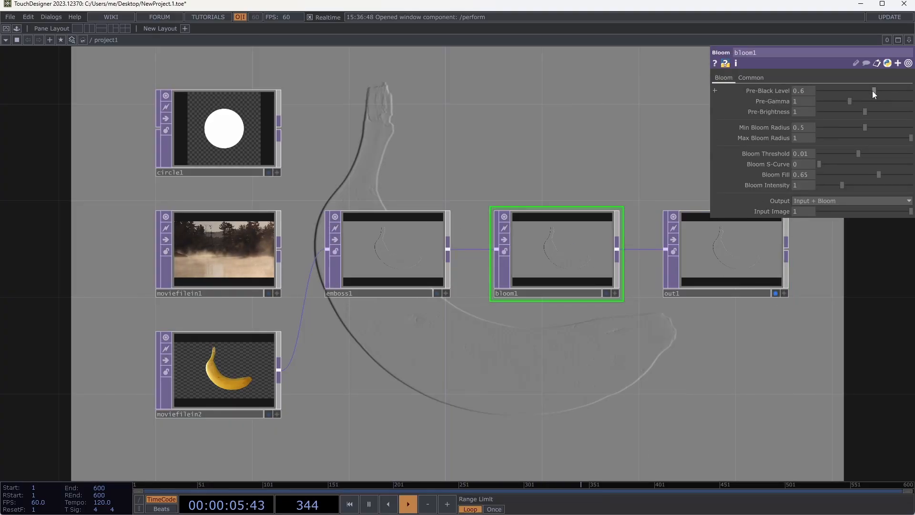
mouse_move(872, 90)
mouse_down()
mouse_move(841, 87)
mouse_move(867, 90)
mouse_move(871, 103)
mouse_move(860, 103)
mouse_up()
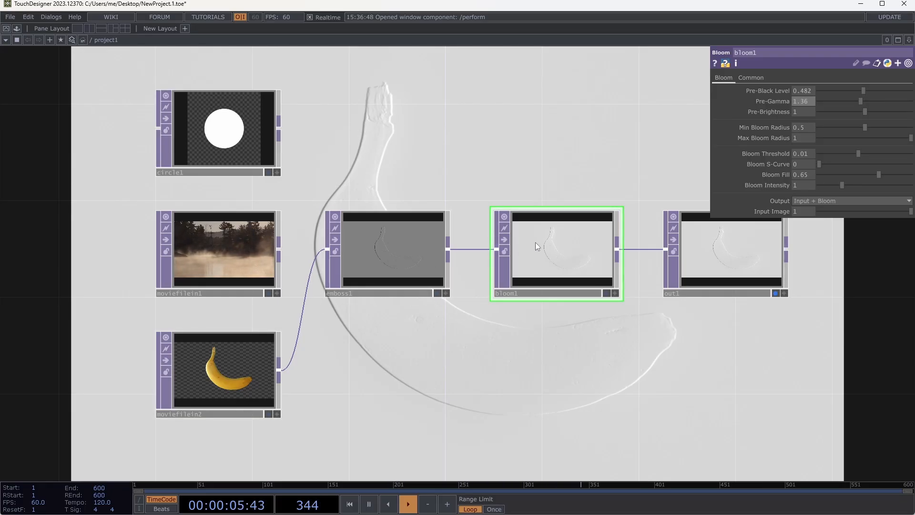
click(775, 293)
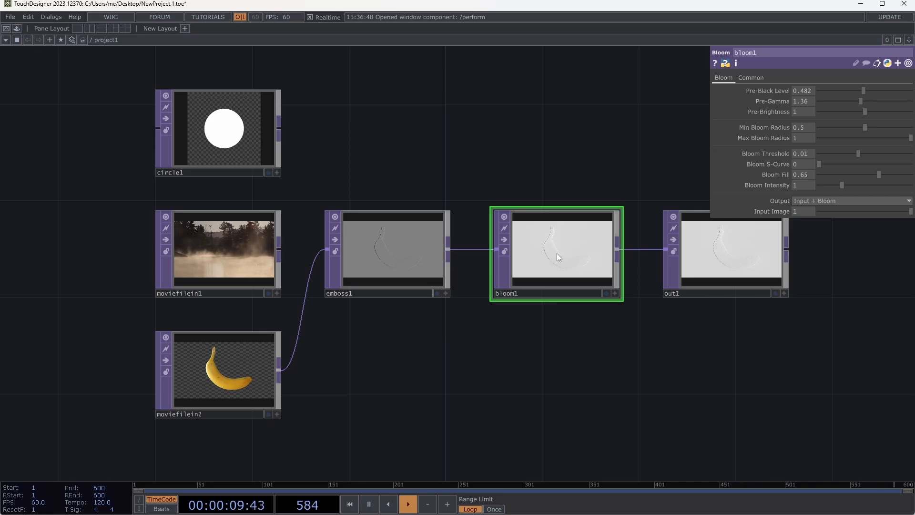
- Delete the Bloom and Emboss TOPs and reposition out1 level with moviefilein1, leaving space between them
key(Delete)
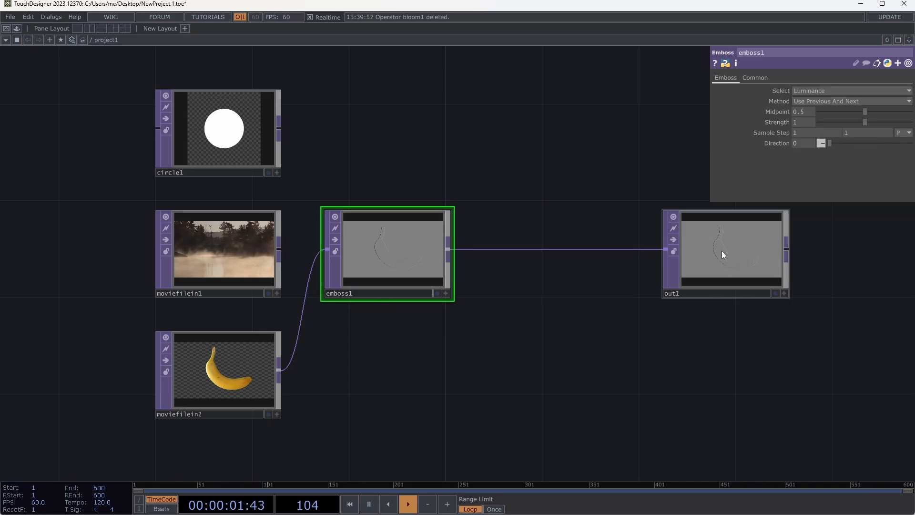
drag(721, 251, 573, 246)
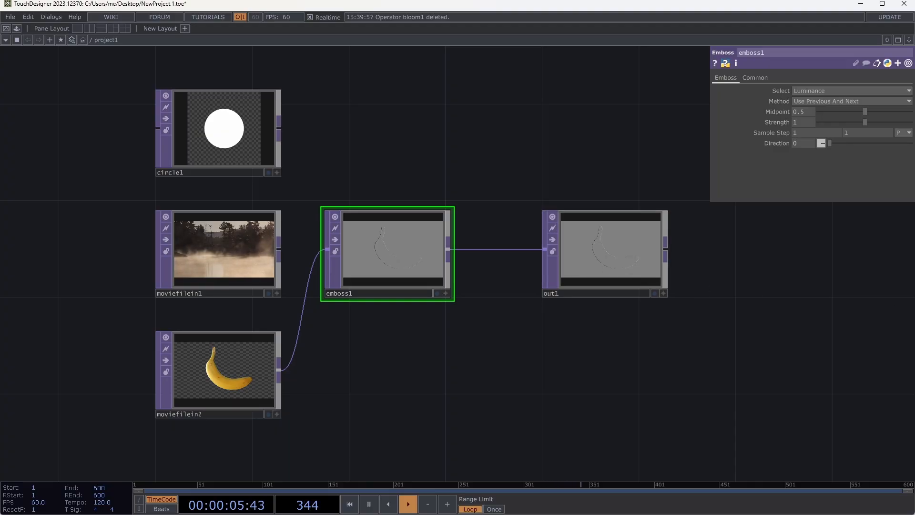
drag(615, 251, 710, 275)
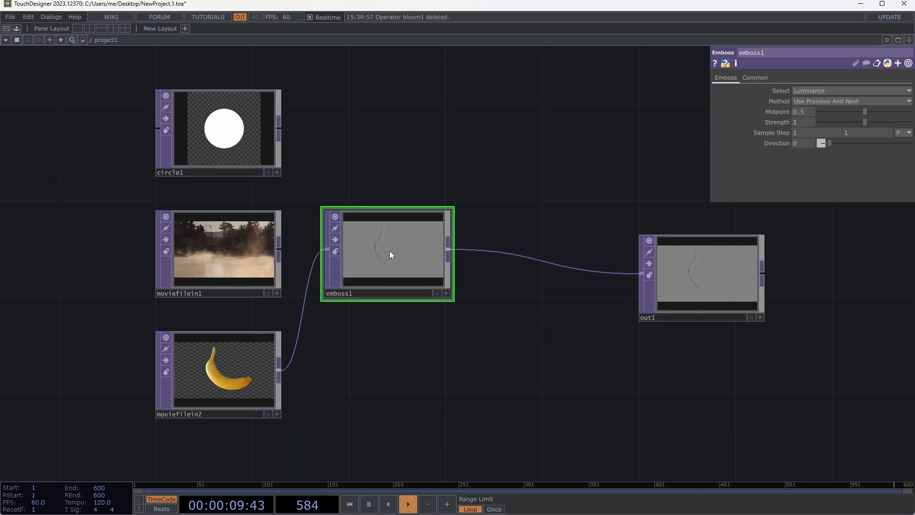
key(Delete)
drag(679, 307, 620, 268)
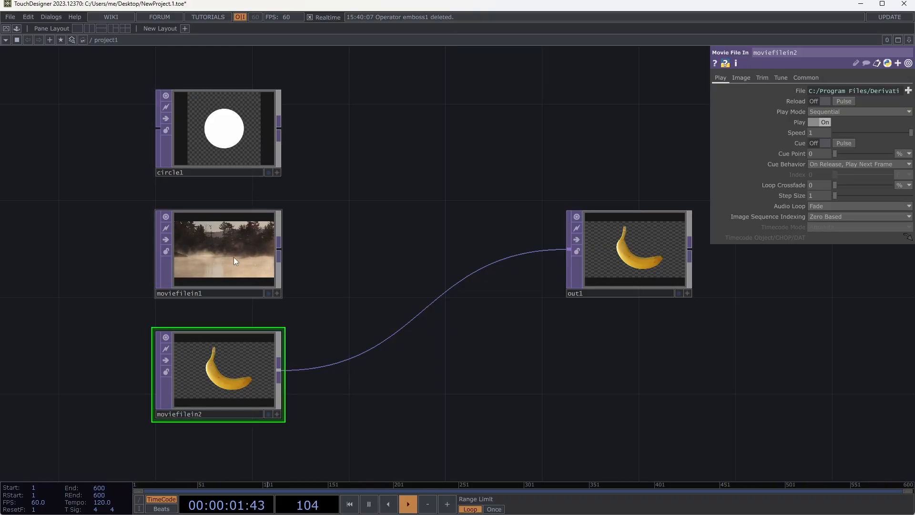
- Add a Composite TOP between the source nodes and out1, wiring moviefilein1 and moviefilein2 into it in that order
drag(281, 248, 425, 201)
key(Tab)
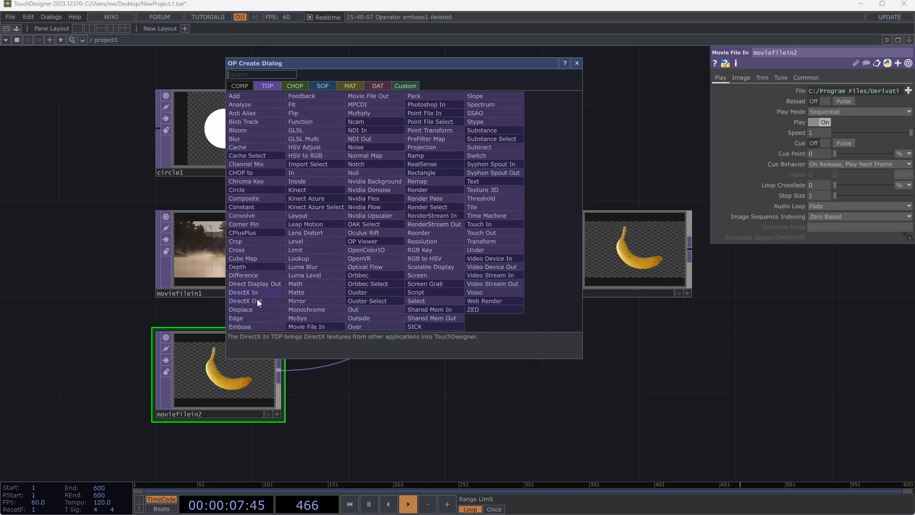
click(258, 198)
click(443, 199)
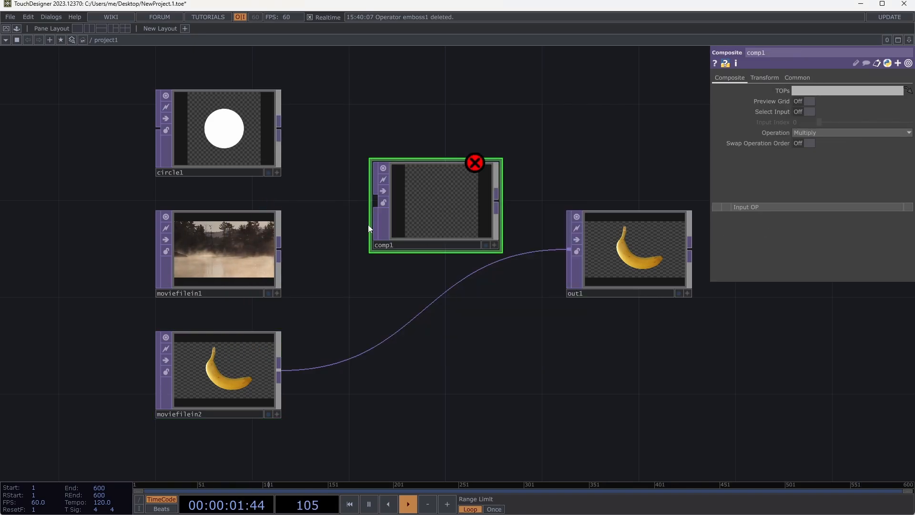
drag(451, 205, 475, 205)
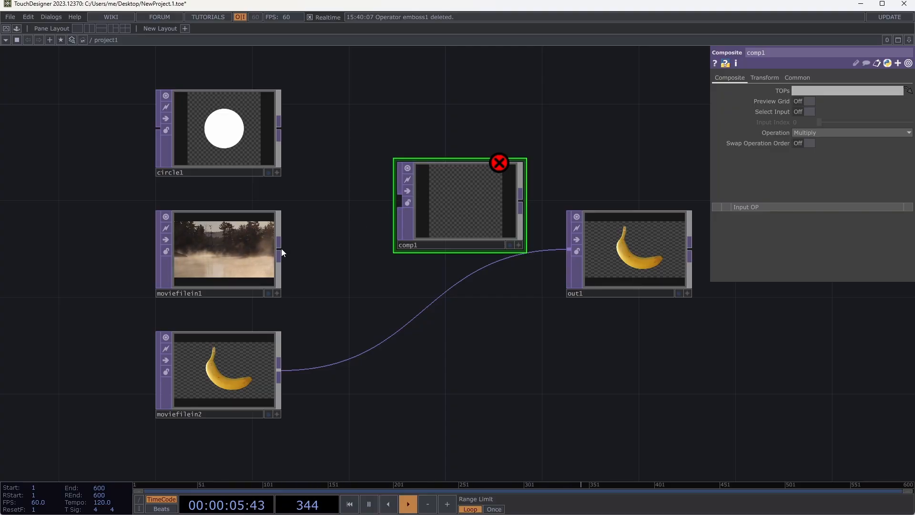
drag(281, 247, 398, 201)
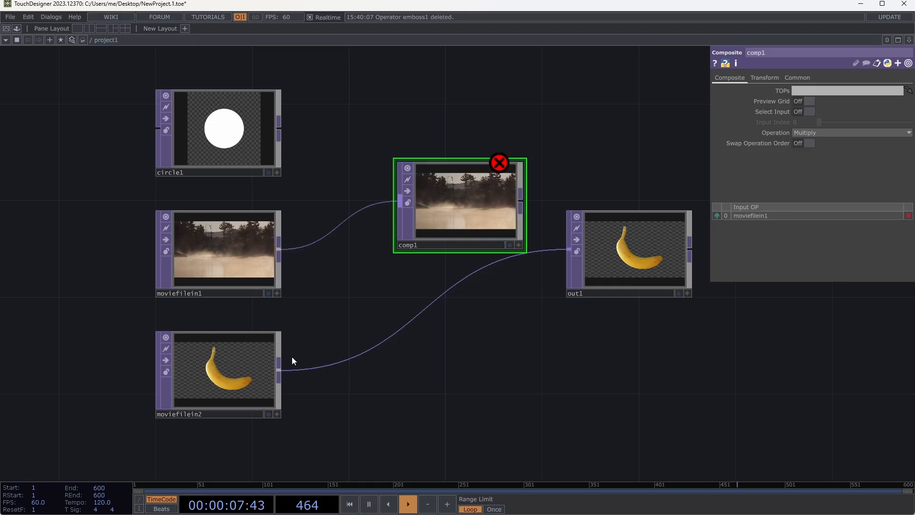
drag(279, 370, 400, 205)
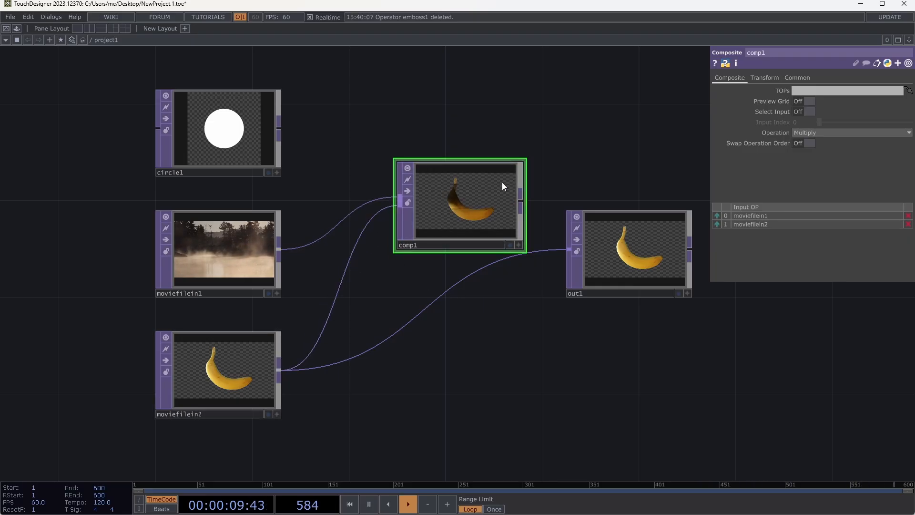
drag(484, 199, 458, 200)
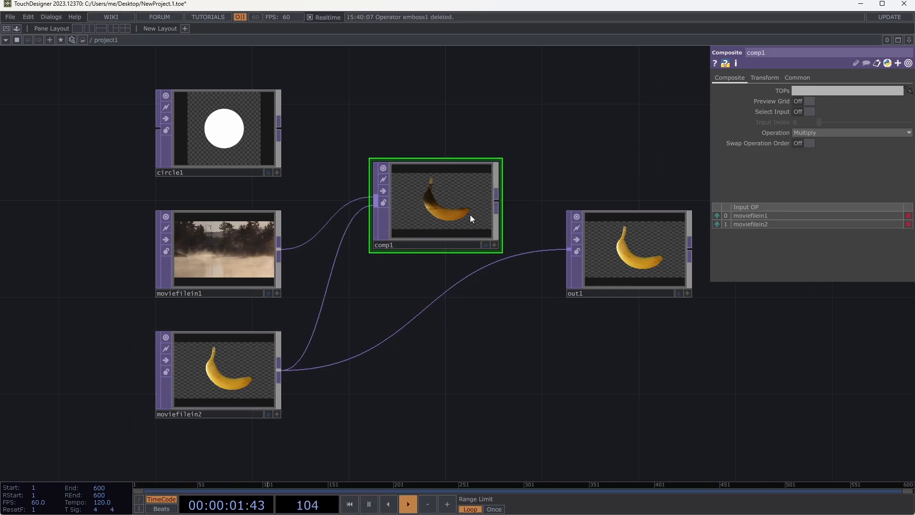
- Try the Add and Difference operations on comp1
click(808, 134)
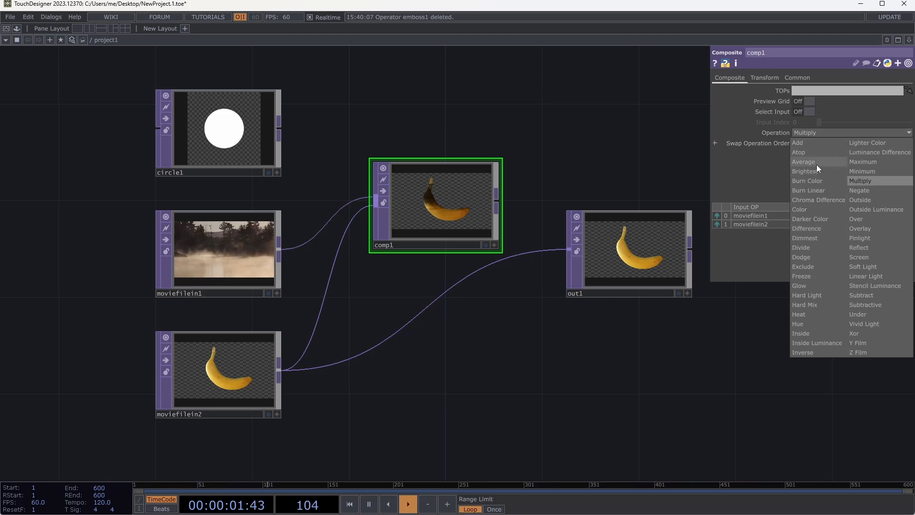
click(811, 143)
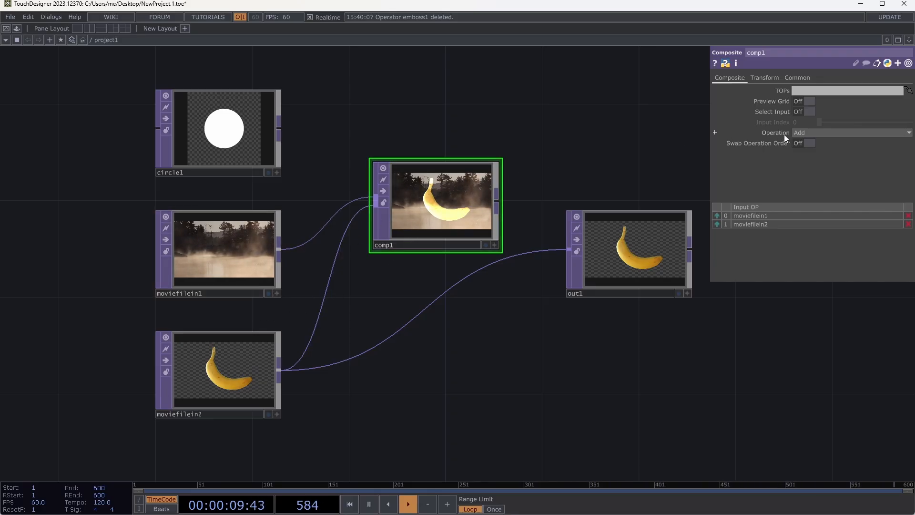
click(823, 133)
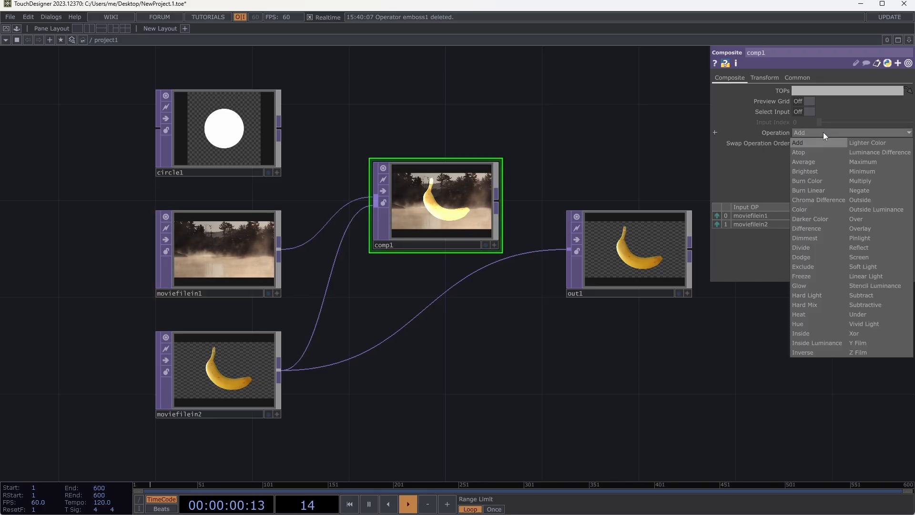
click(813, 230)
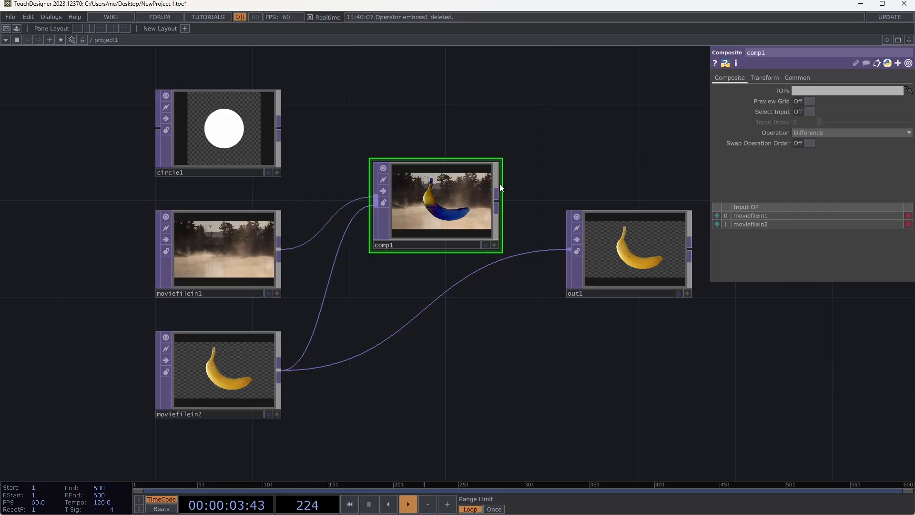
- Toggle comp1's Swap Operation Order on and off to compare, and set its Operation to Add
click(802, 145)
click(802, 144)
click(801, 145)
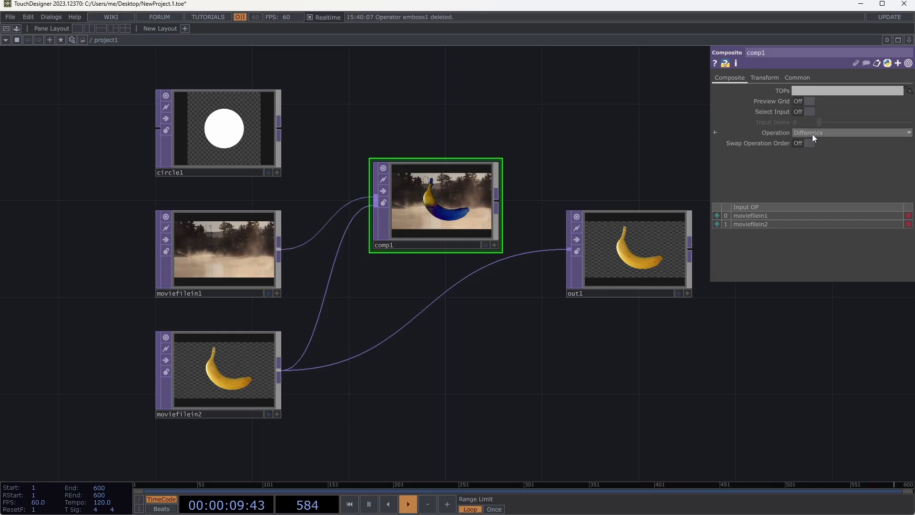
click(812, 133)
click(803, 143)
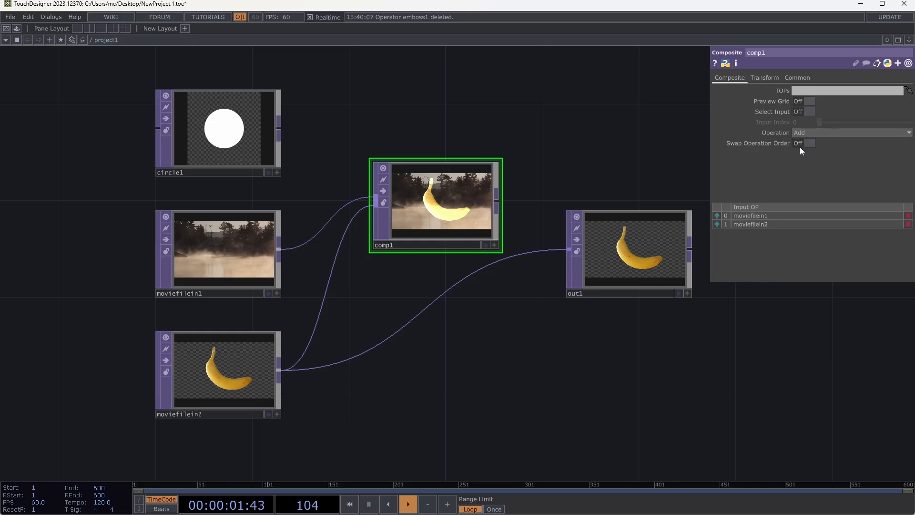
click(801, 143)
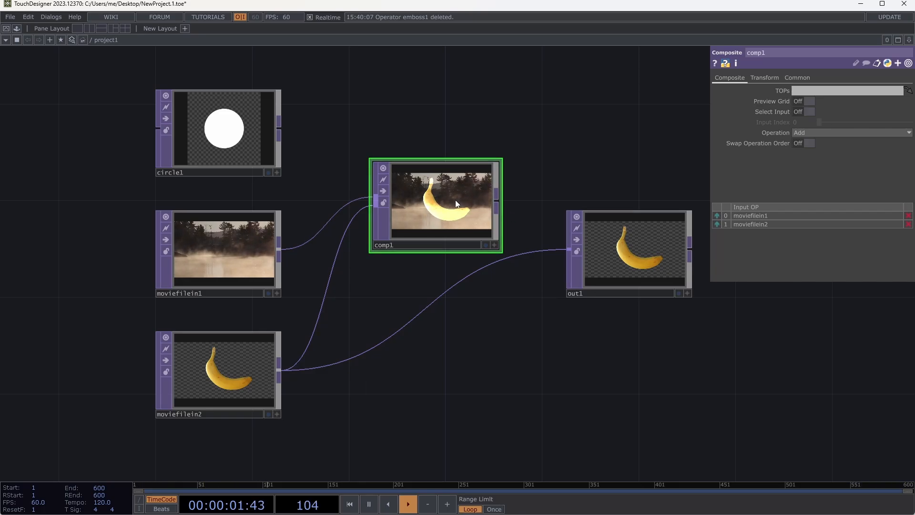
- Reposition comp1, wire it into out1 in place of moviefilein2, and display out1 as the network background
drag(464, 199, 502, 260)
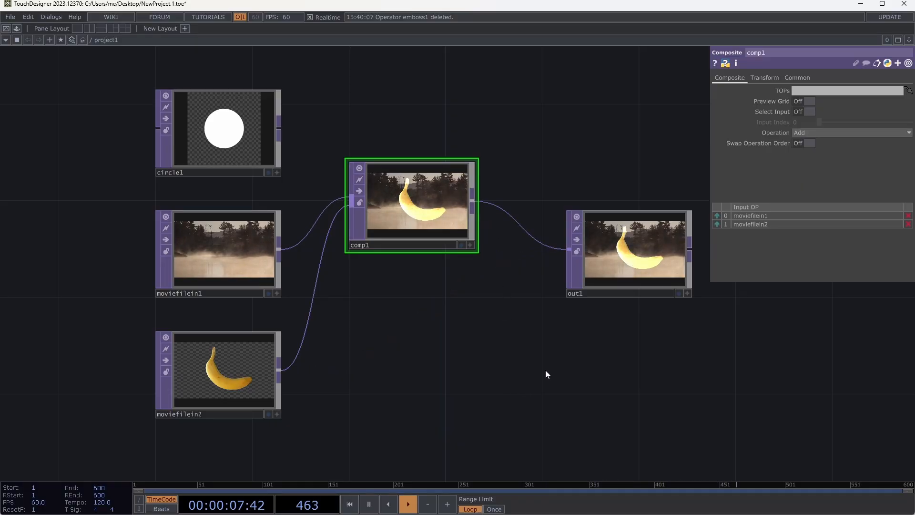
click(624, 276)
click(677, 294)
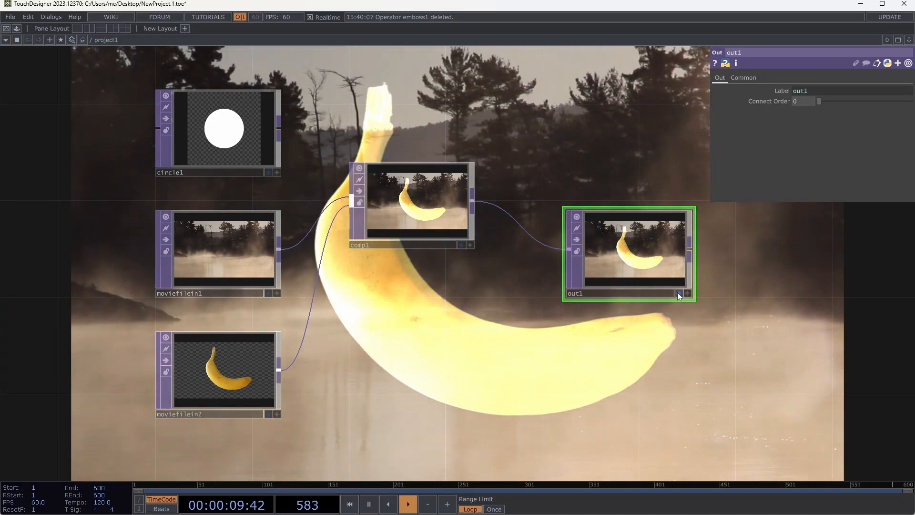
- Turn off out1's background display, and preview the output in the perform window before returning to the network
click(679, 293)
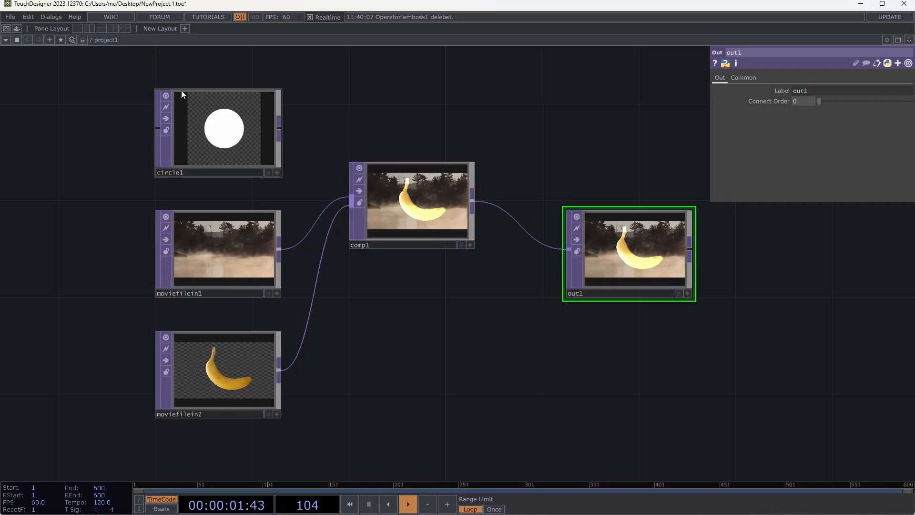
click(17, 28)
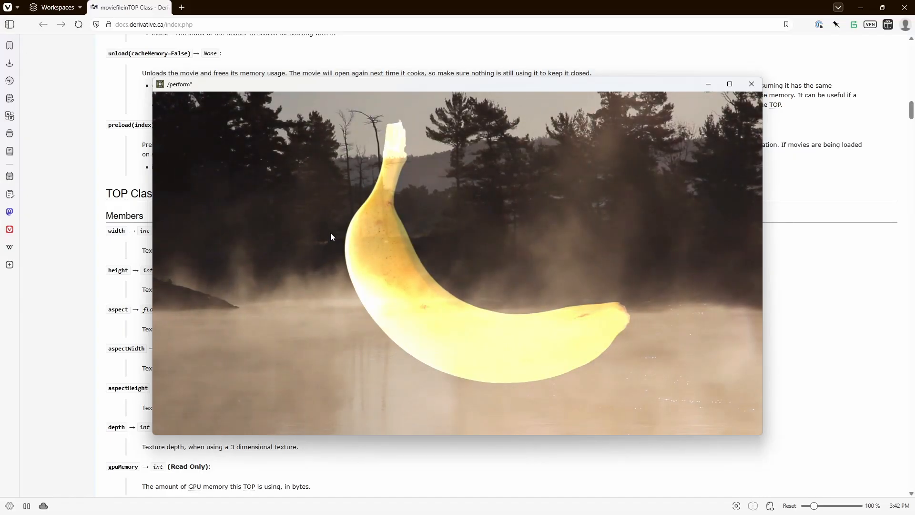
key(Escape)
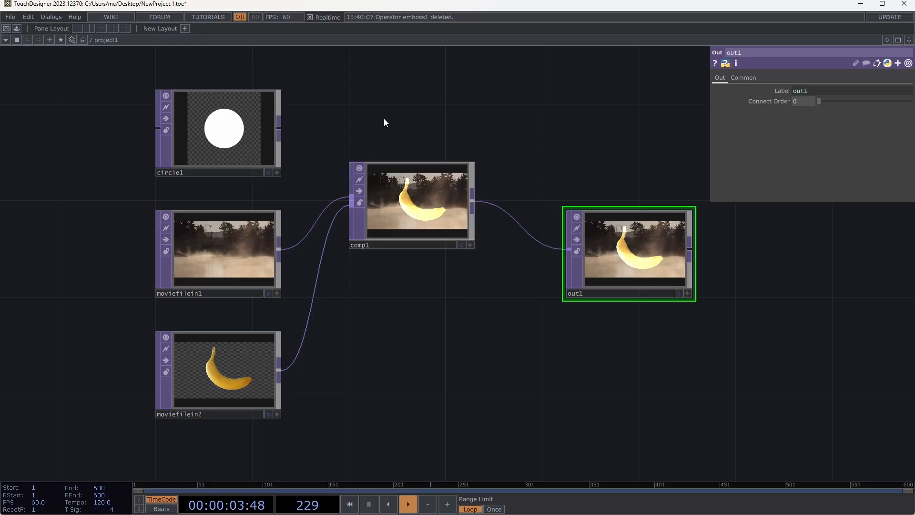
- Add a Level TOP below comp1, and move out1 and the new node apart to make room for wiring
key(Tab)
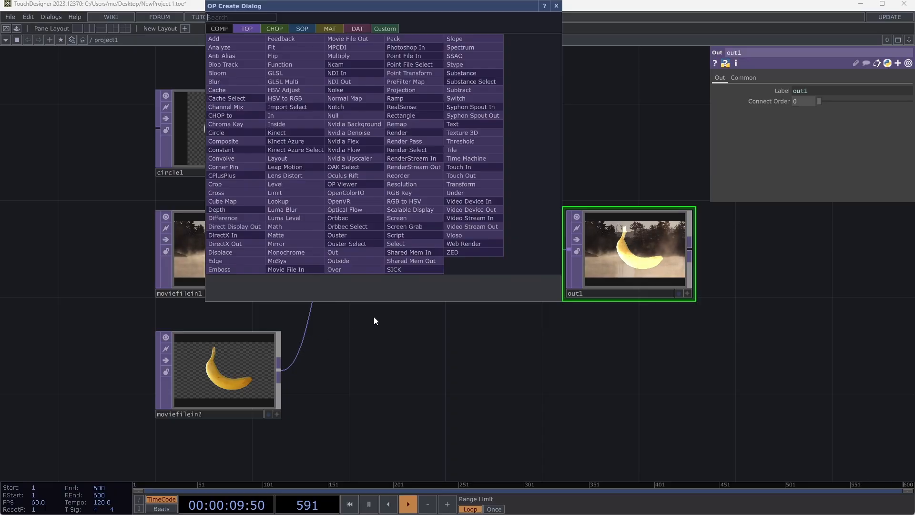
click(299, 182)
click(462, 328)
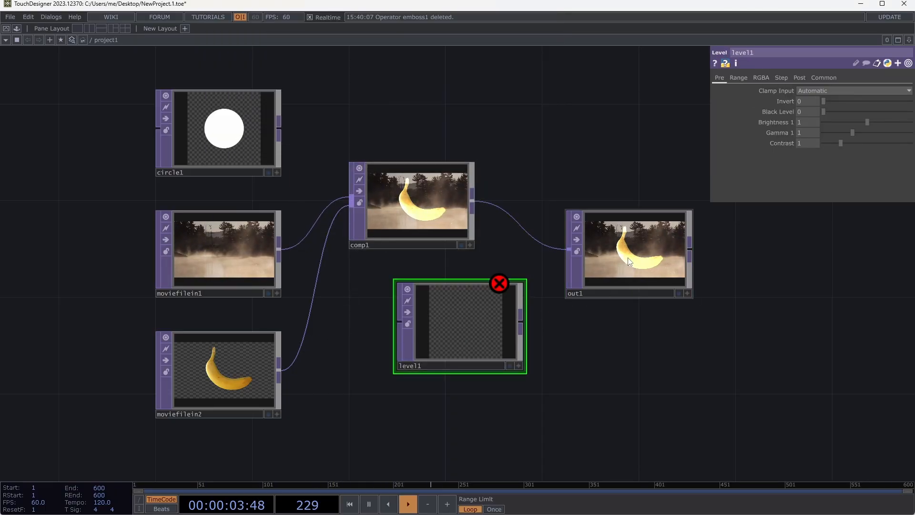
drag(572, 296, 668, 344)
drag(484, 337, 555, 337)
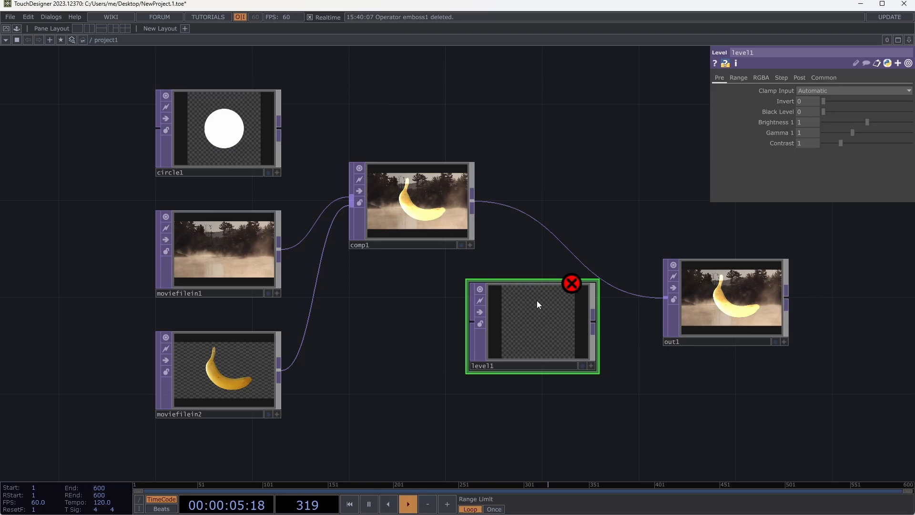
- Wire comp1 into level1 and level1 into out1, replacing the direct connection
click(474, 199)
click(468, 323)
click(593, 314)
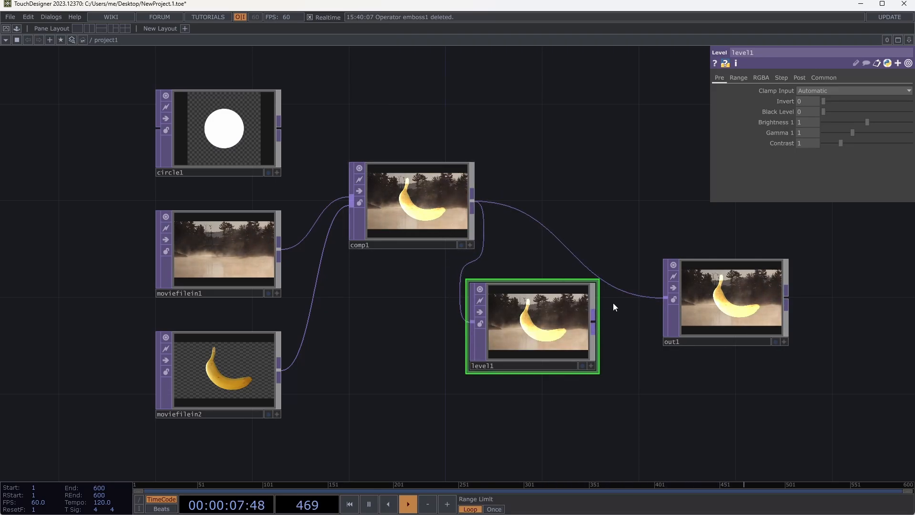
click(664, 294)
- Set level1's Brightness 1 to 0.65 and Contrast to 2.17, moving out1 farther out and aligning level1 with comp1
drag(661, 290, 709, 290)
drag(556, 333, 629, 236)
drag(867, 122, 858, 141)
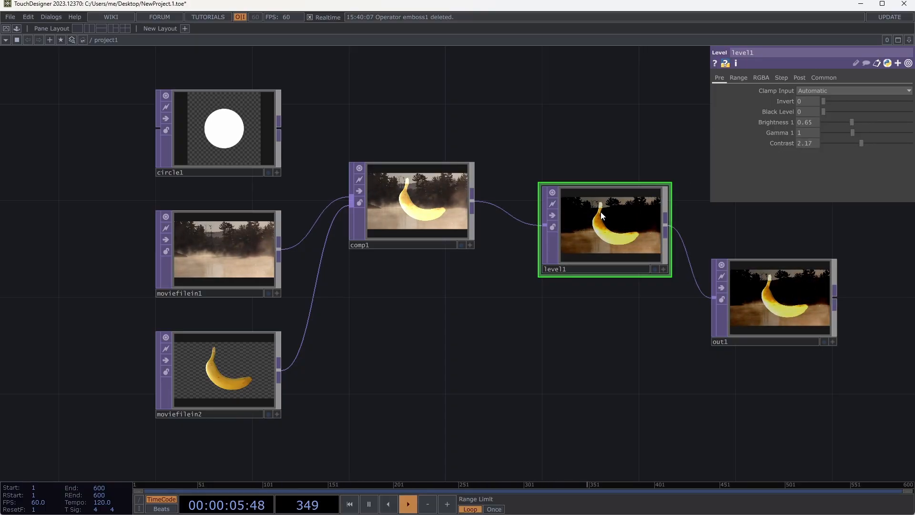
drag(601, 212, 577, 188)
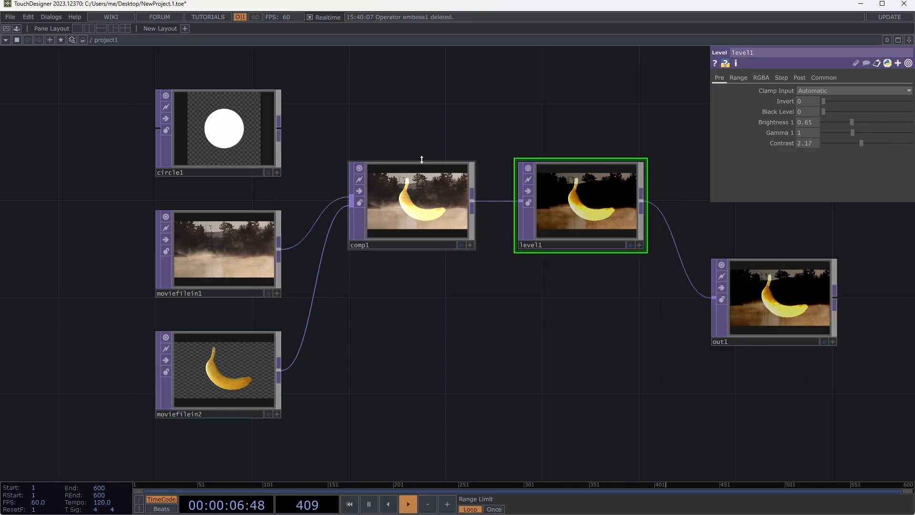
- Wire circle1 into comp1 as a third input, and stack the sources with circle1 below moviefilein2
click(279, 126)
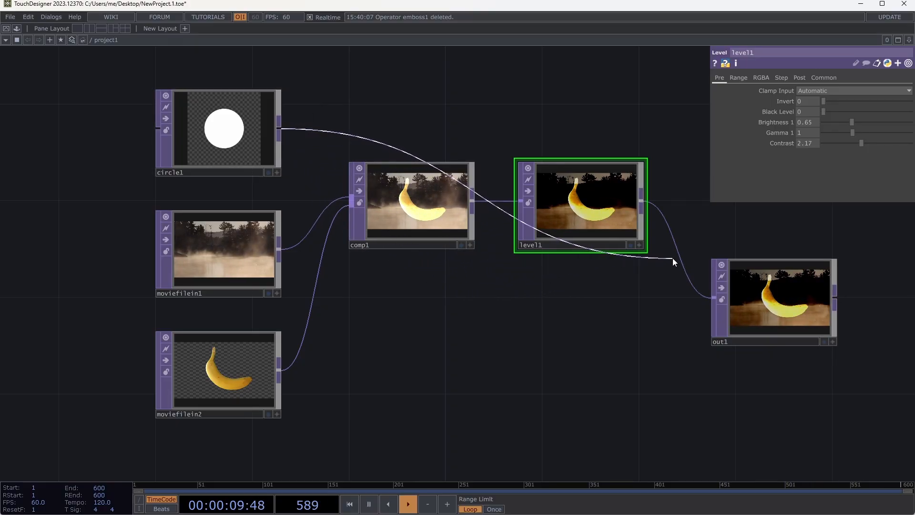
click(348, 200)
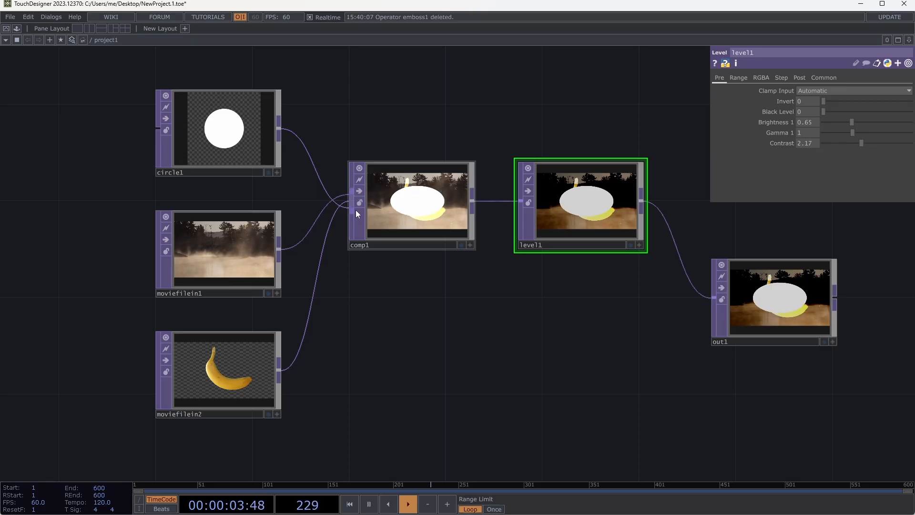
drag(219, 138, 218, 465)
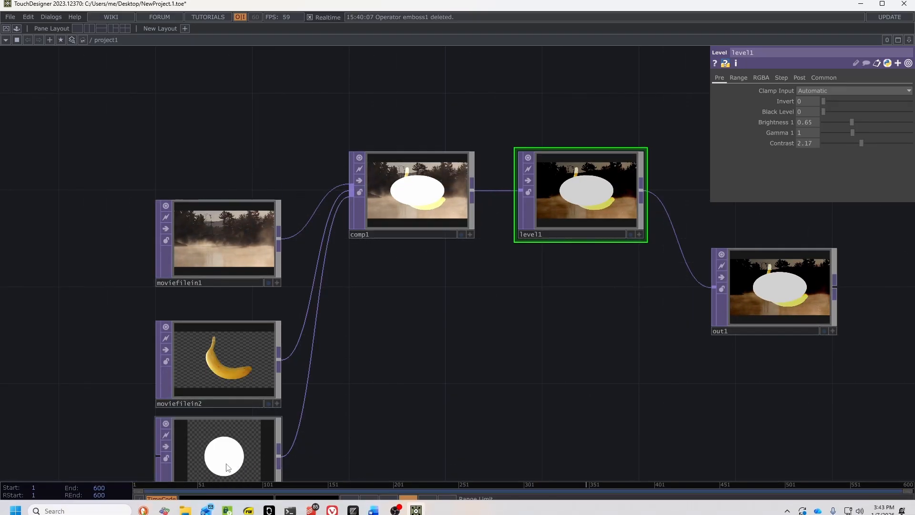
drag(132, 172, 294, 466)
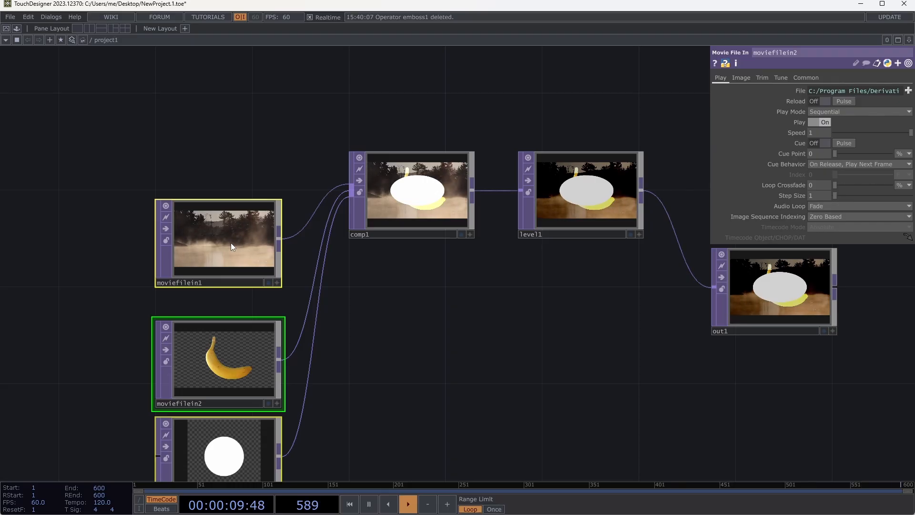
drag(230, 242, 236, 122)
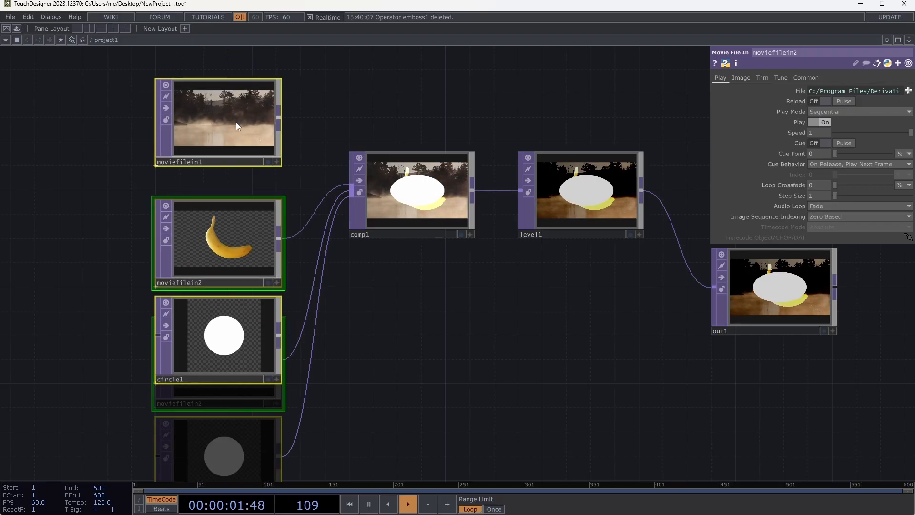
click(381, 307)
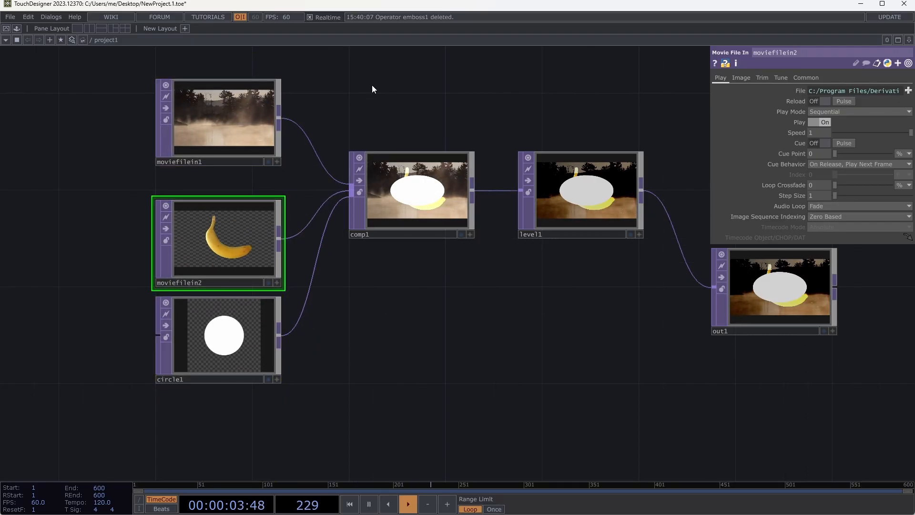
- Examine moviefilein2's common resolution settings and the operator info of moviefilein2 and moviefilein1
drag(412, 109, 348, 134)
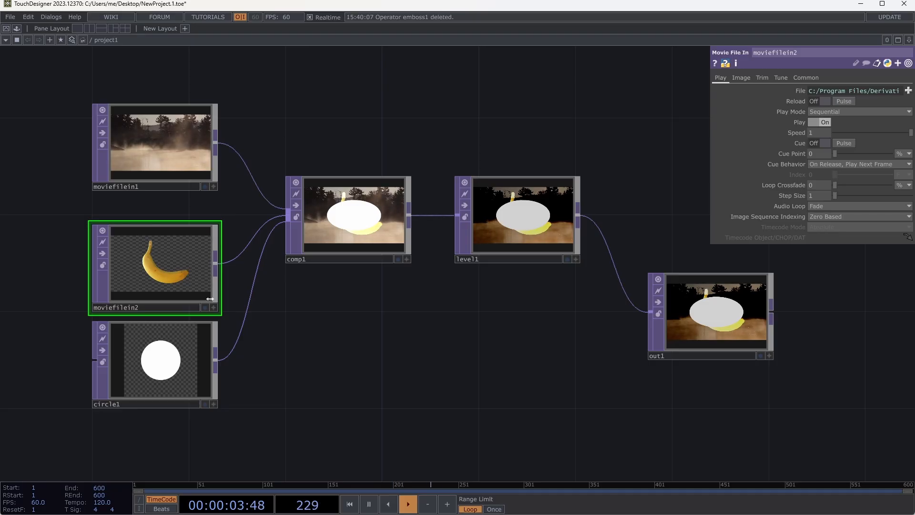
click(180, 363)
click(185, 256)
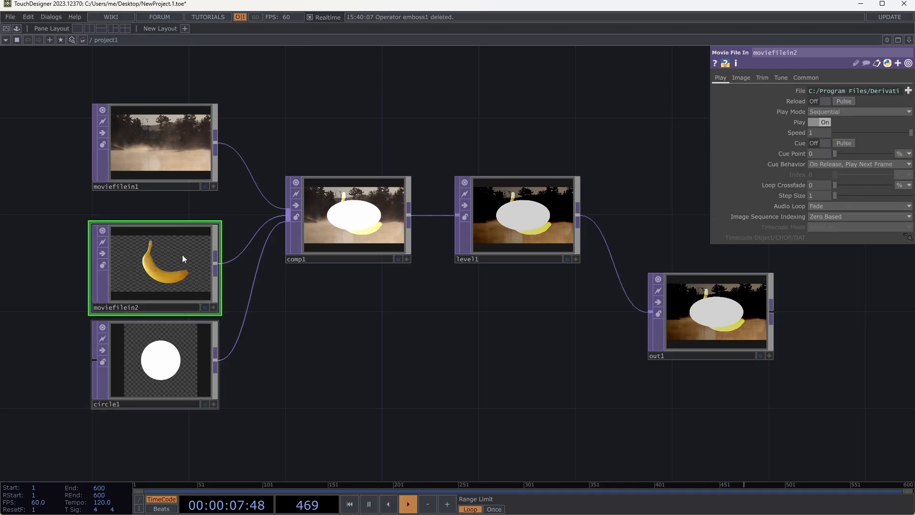
click(804, 77)
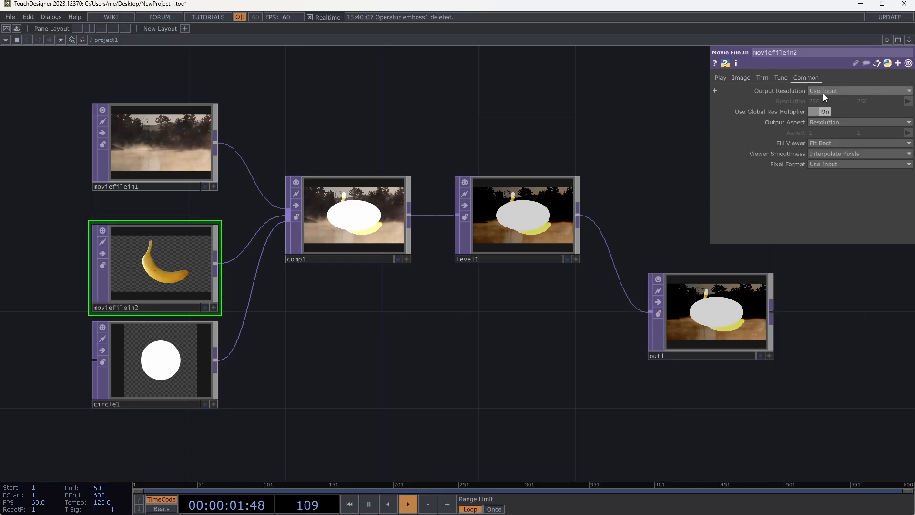
right_click(190, 259)
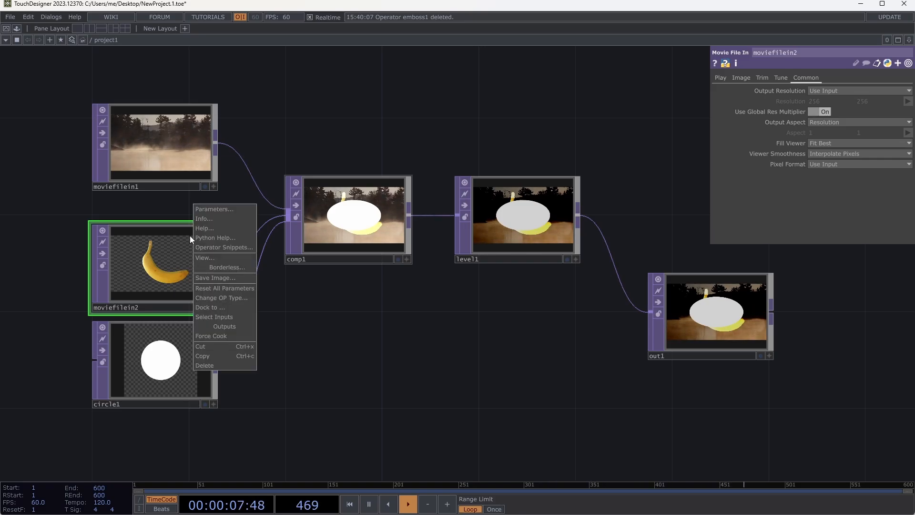
click(201, 218)
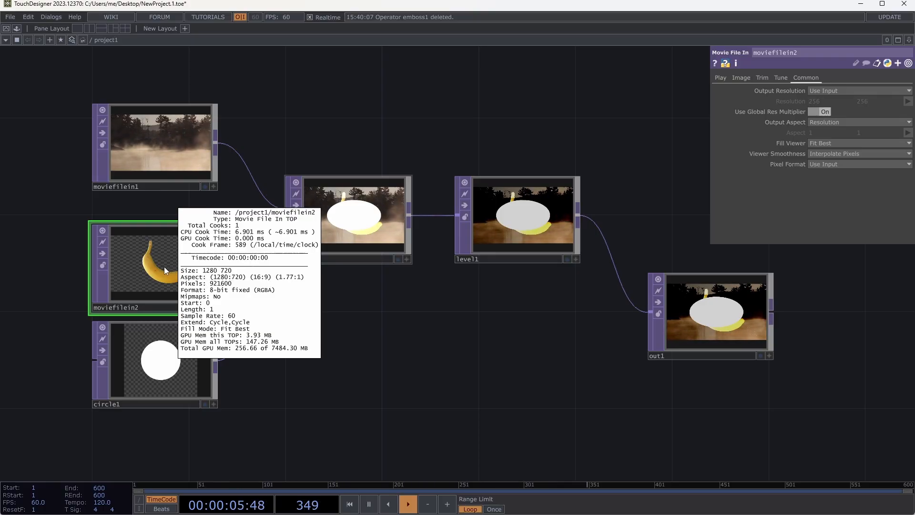
middle_click(160, 142)
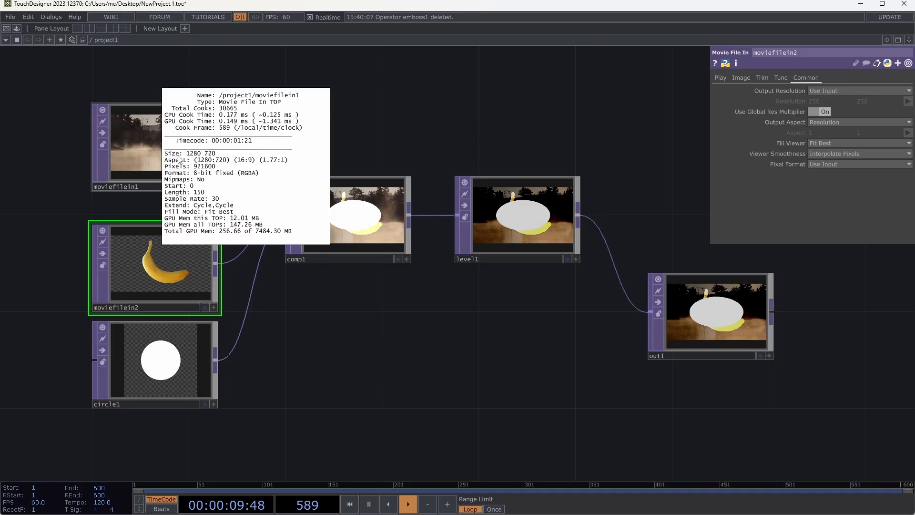
- Move circle1 slightly farther below moviefilein2, and check its parameters and operator info
drag(164, 333, 163, 357)
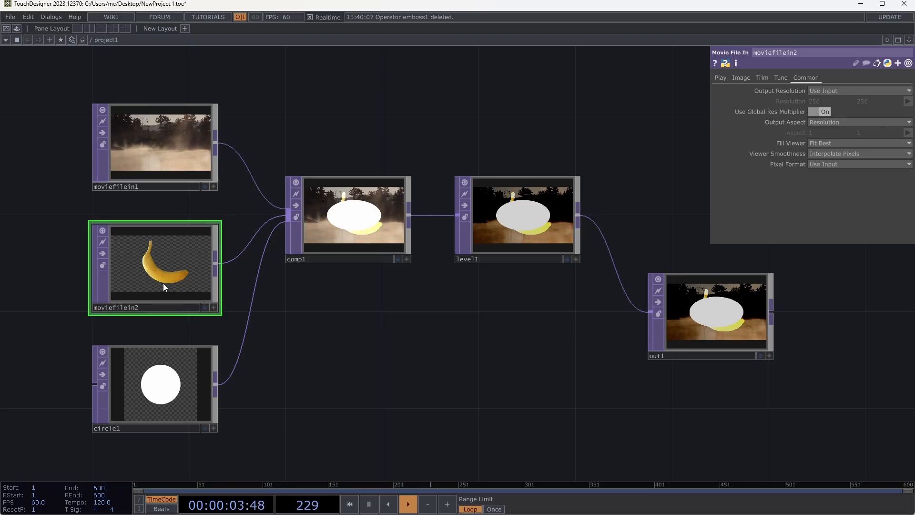
click(168, 386)
middle_click(168, 386)
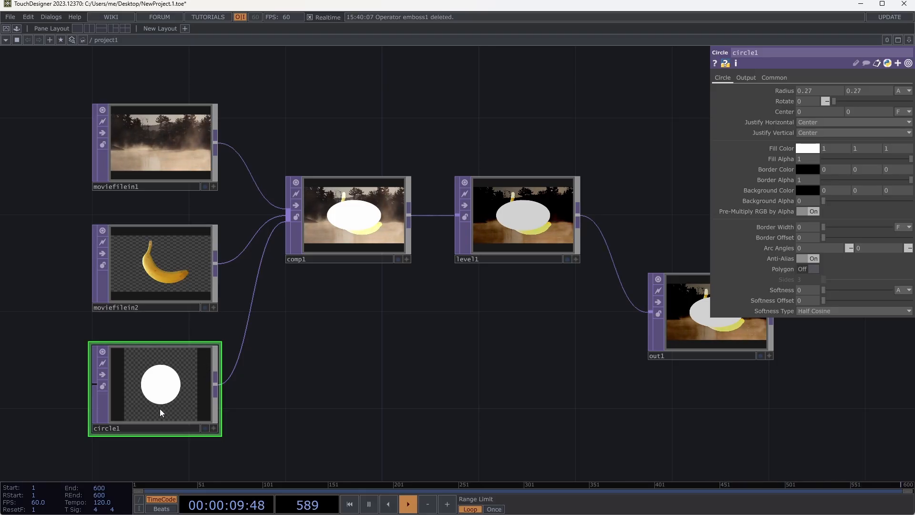
- Review comp1's input list, and disconnect moviefilein2 from comp1
click(356, 219)
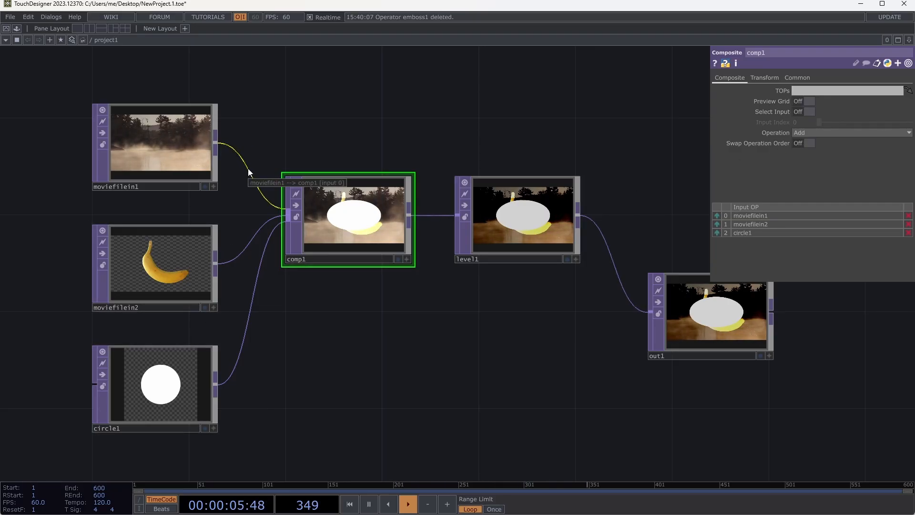
right_click(240, 257)
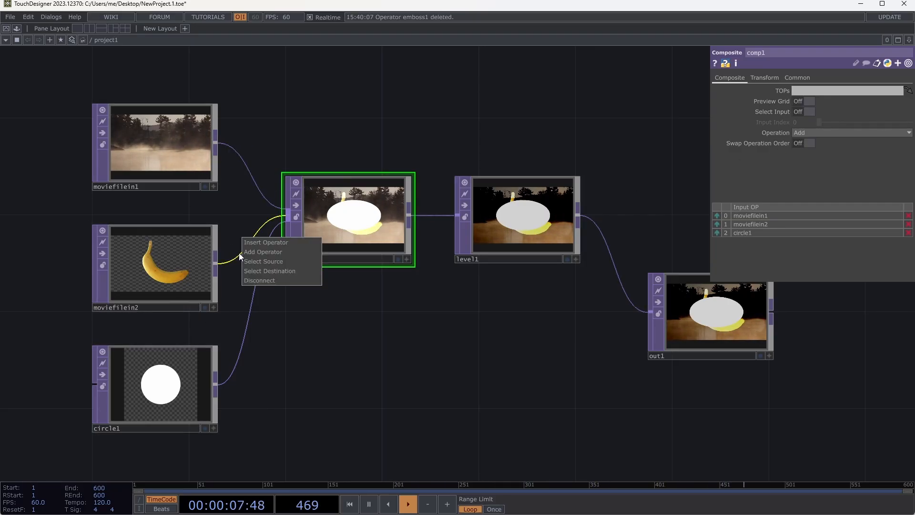
click(251, 282)
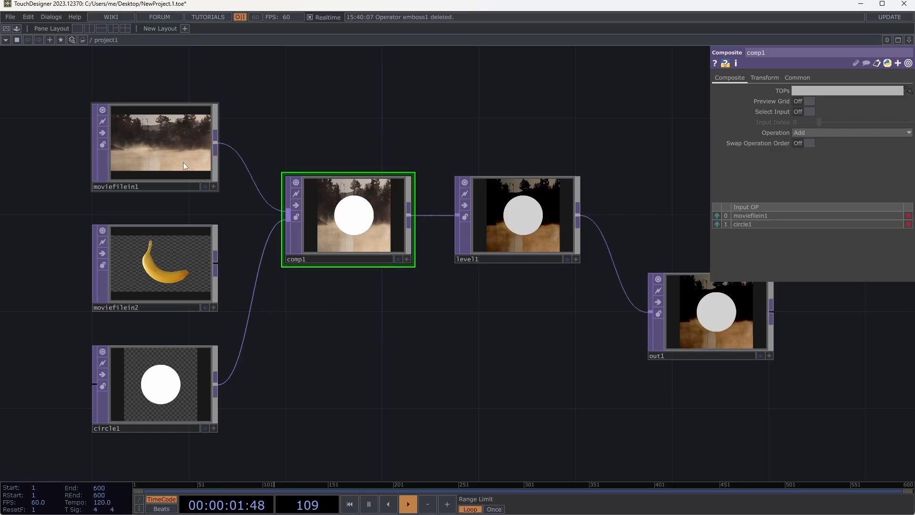
- Toggle comp1's Swap Operation Order on and off, and set its Fixed Layer to Input 1
click(799, 143)
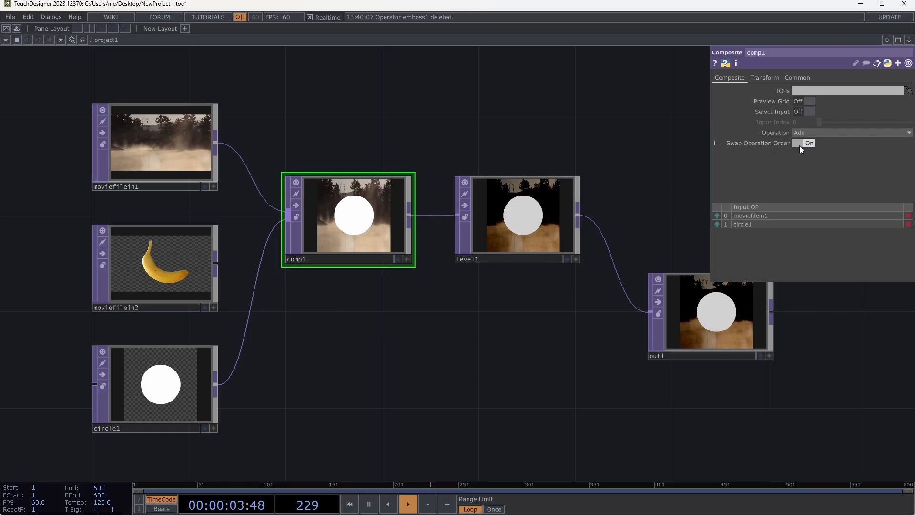
click(799, 145)
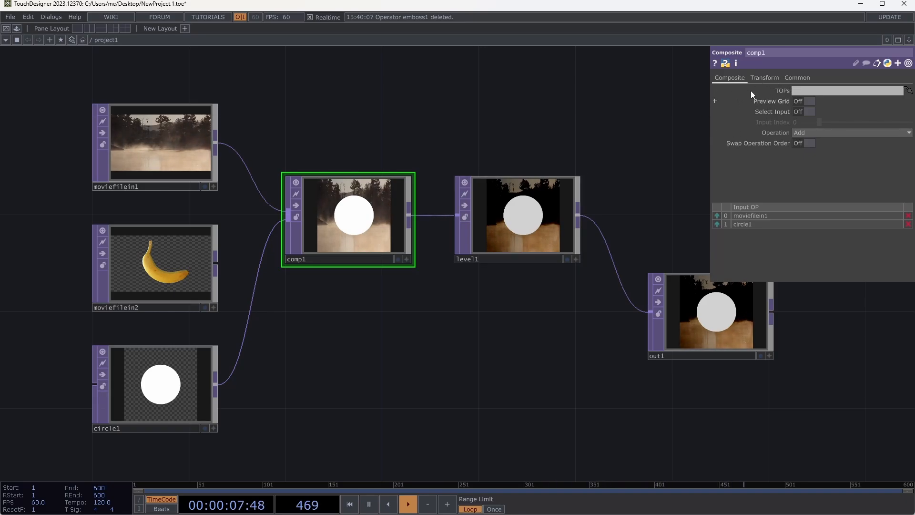
click(757, 78)
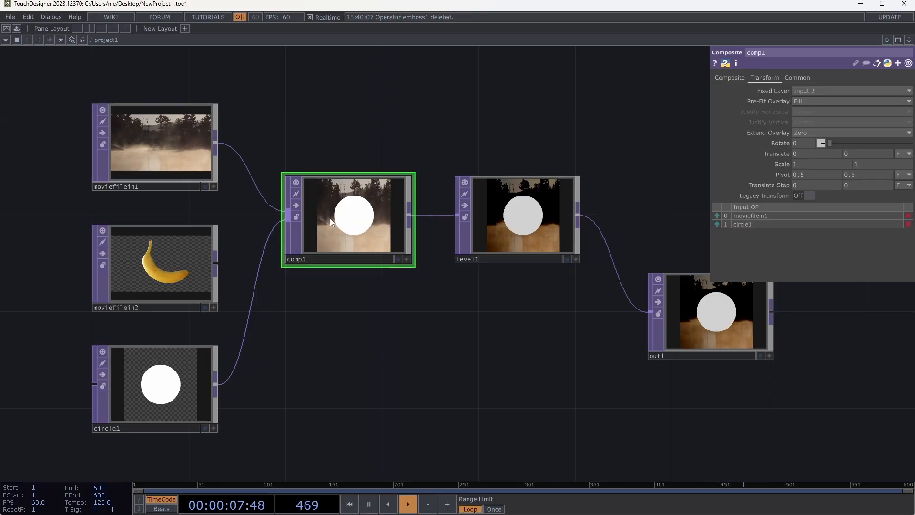
click(815, 90)
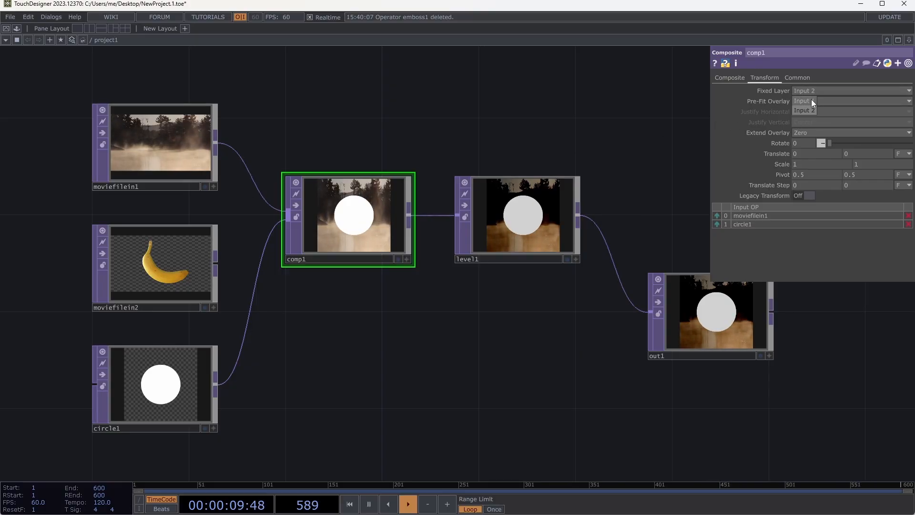
click(811, 100)
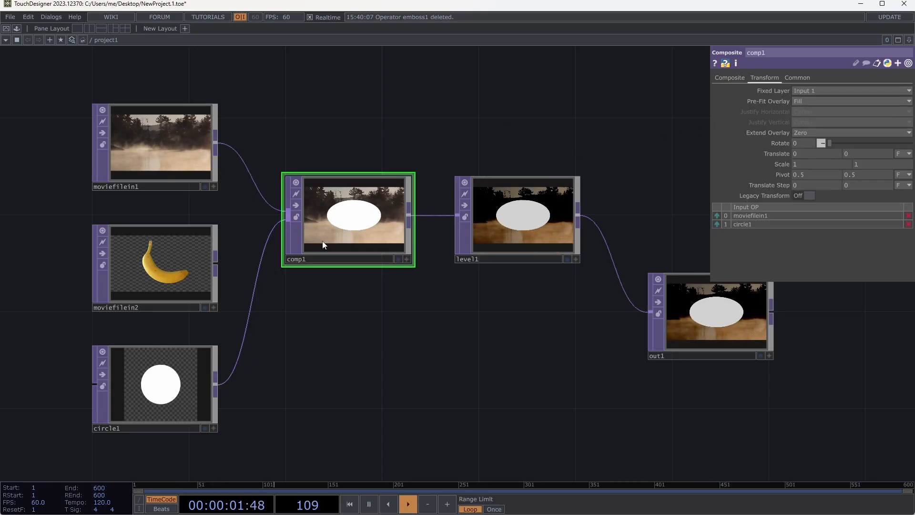
- Set circle1's resolution to 1280 x 720
click(155, 402)
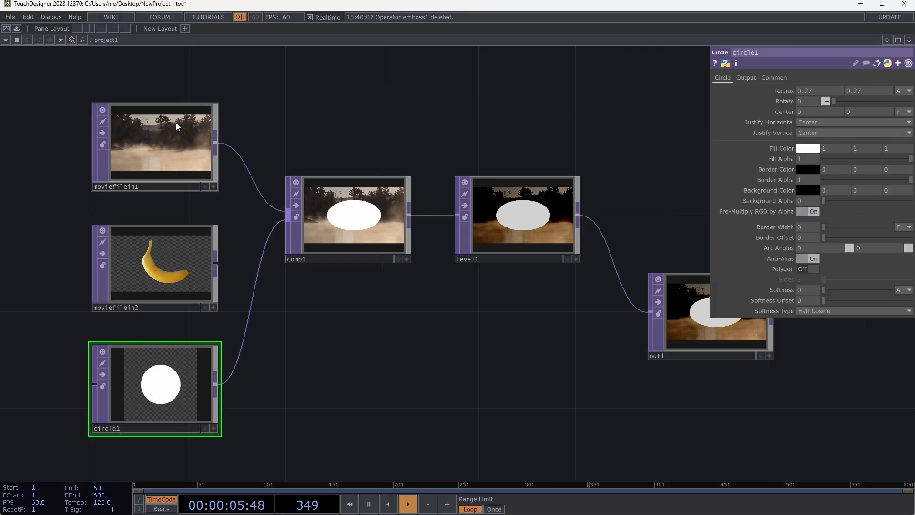
click(772, 77)
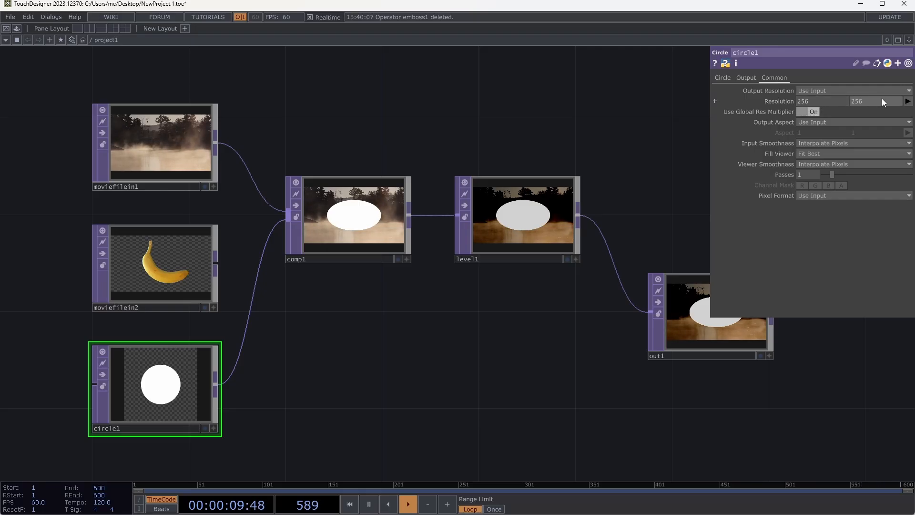
click(908, 101)
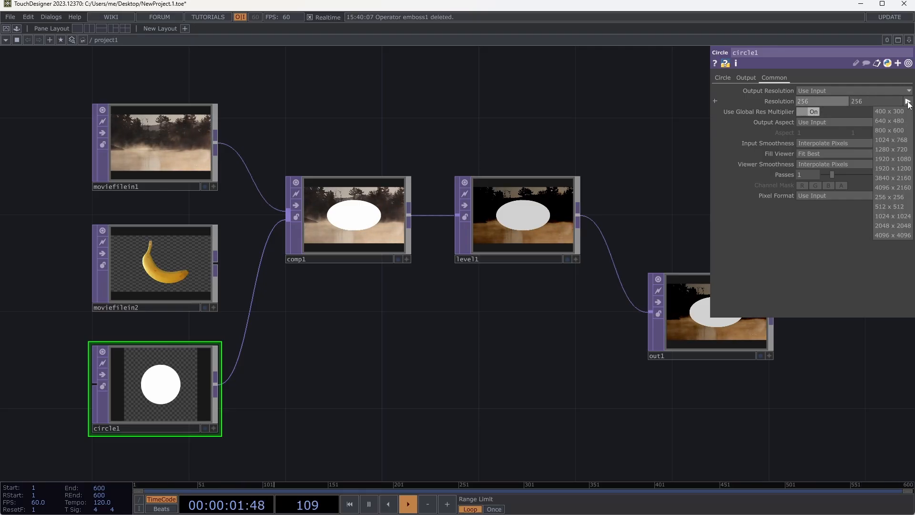
click(890, 149)
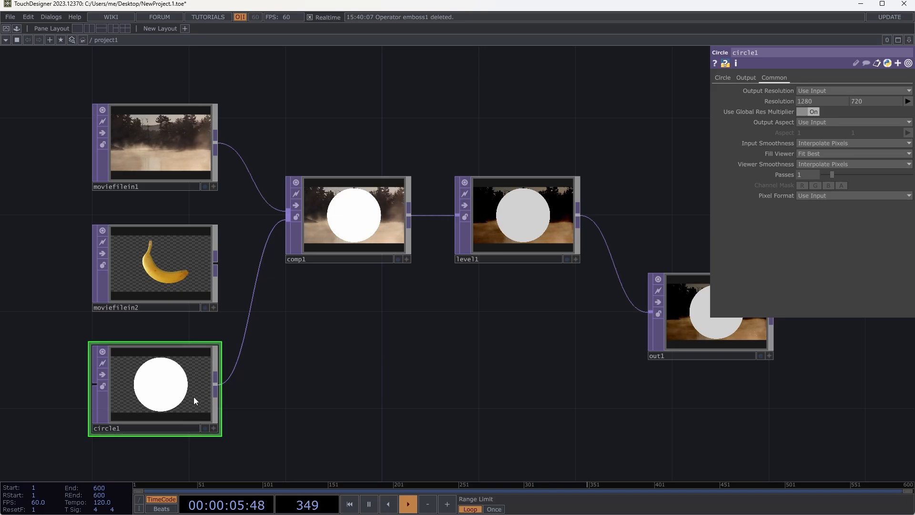
- Set circle1's radius to 0.07 in both directions
click(722, 78)
drag(791, 92, 429, 305)
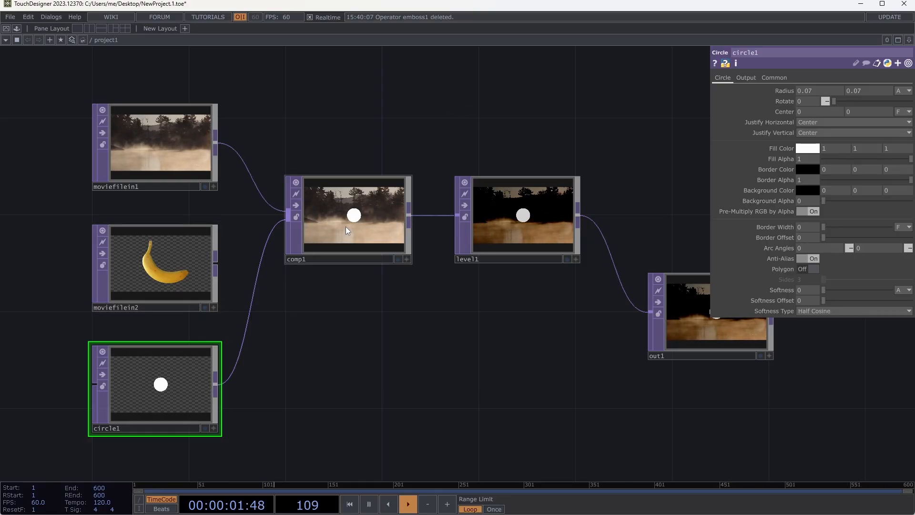
- Arrange comp1, level1 and out1 in one level, evenly spaced row, undoing the accidental Border Width reference on circle1
drag(482, 217, 530, 218)
drag(703, 286, 705, 228)
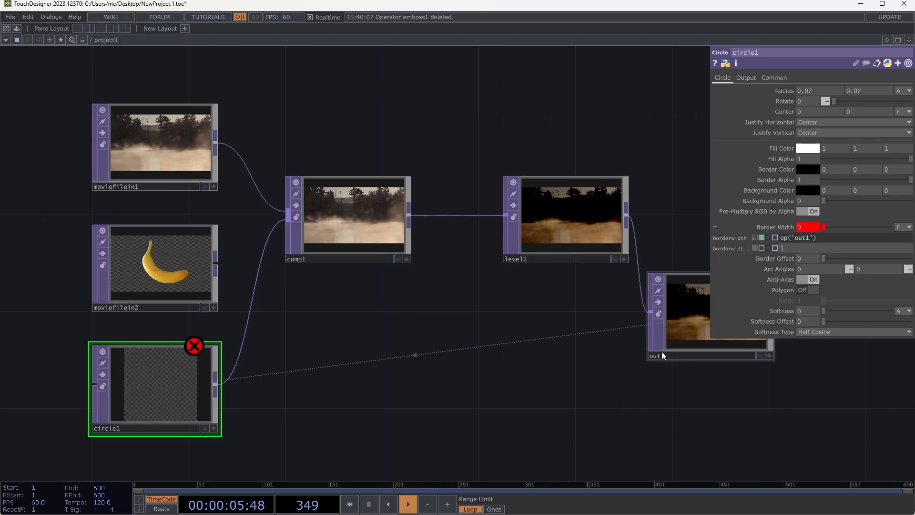
key(ctrl+z)
drag(684, 321, 685, 226)
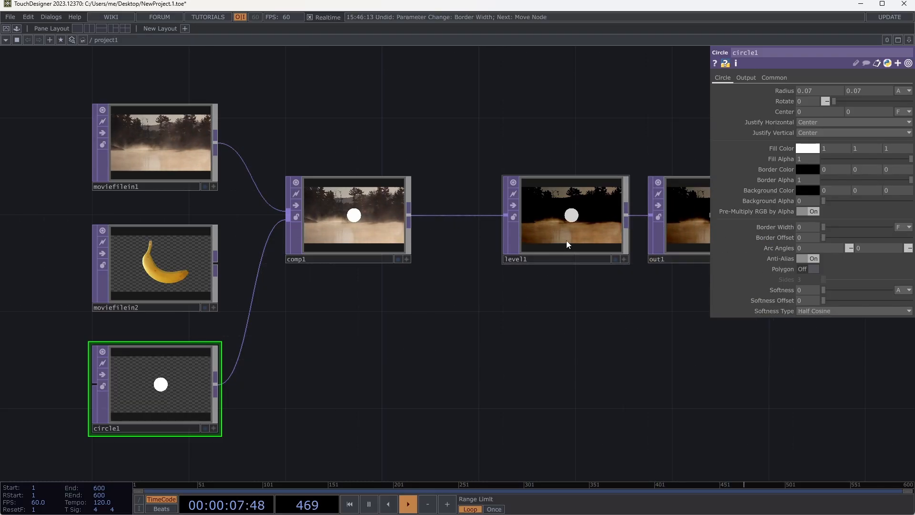
key(h)
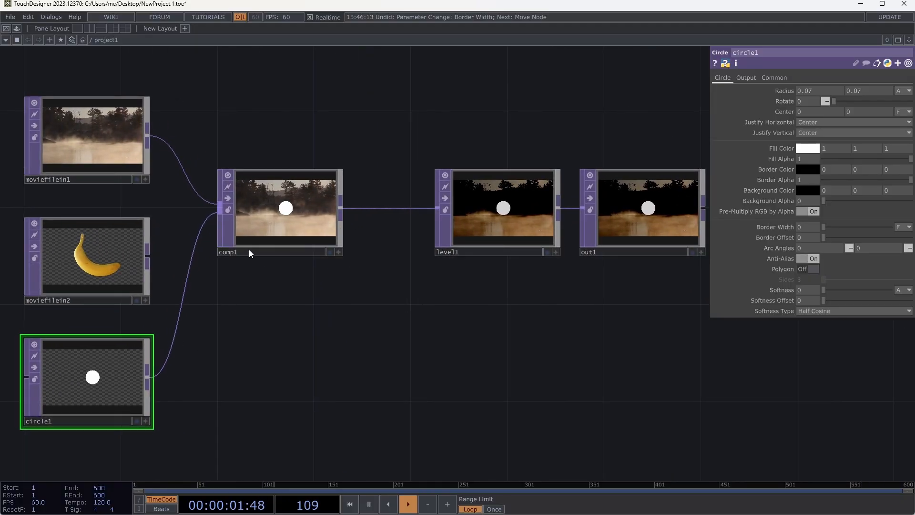
drag(249, 249, 321, 250)
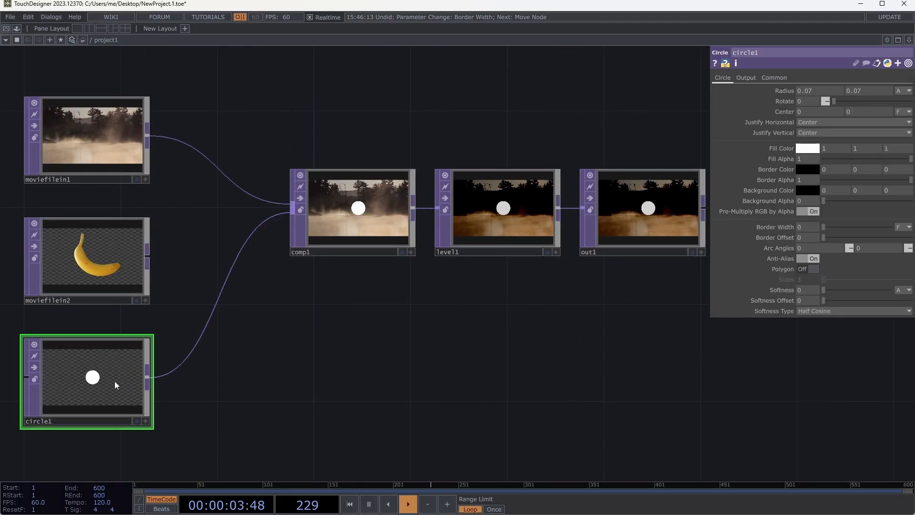
- Move circle1 away from comp1 to make room, and insert a Transform TOP on the wire between them
drag(116, 378, 44, 402)
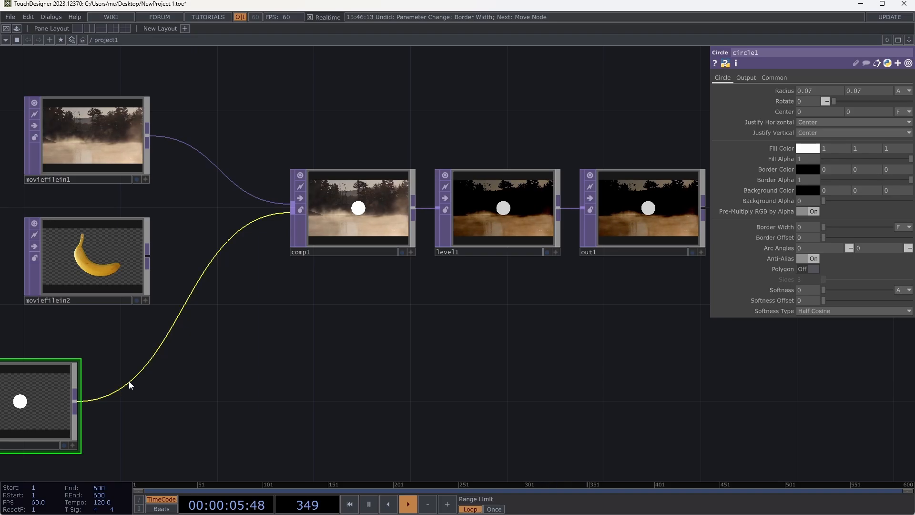
right_click(131, 378)
click(141, 370)
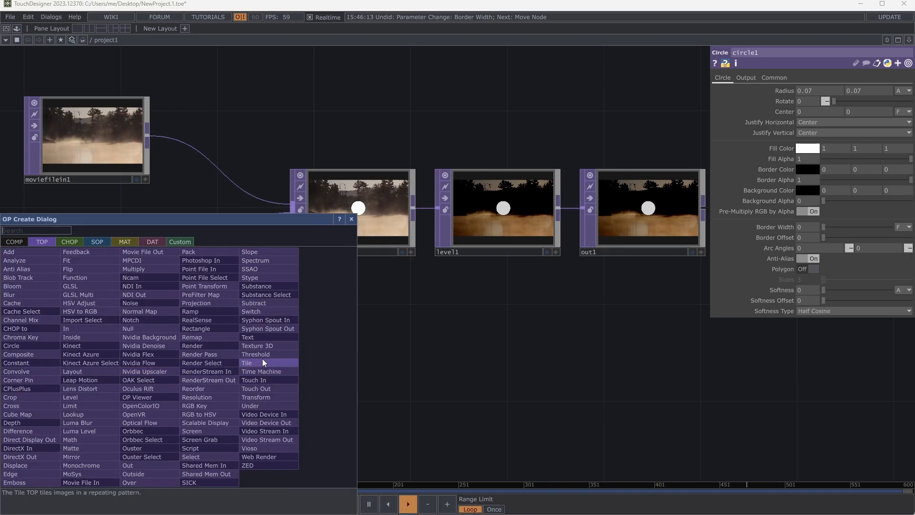
click(261, 397)
click(187, 405)
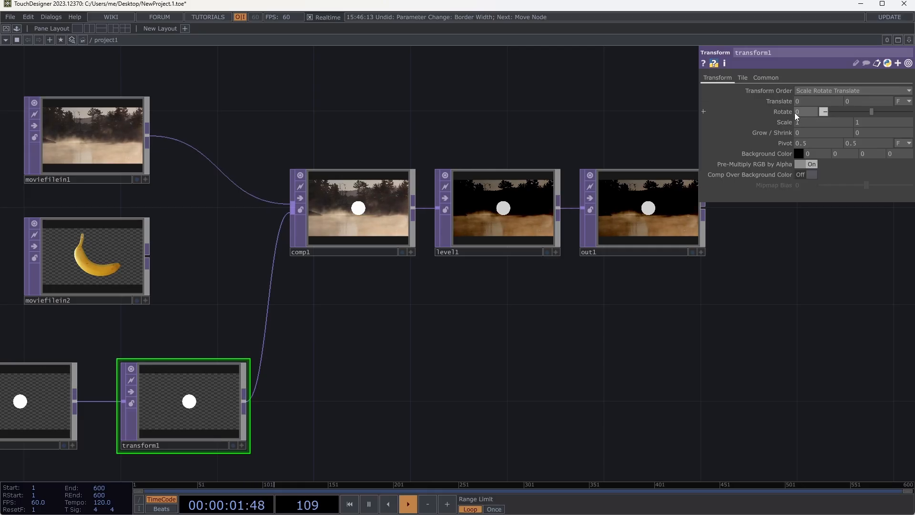
- Set transform1's scale to 0.7 and its horizontal translate to -0.3, and check its Tile parameters
drag(786, 122, 788, 91)
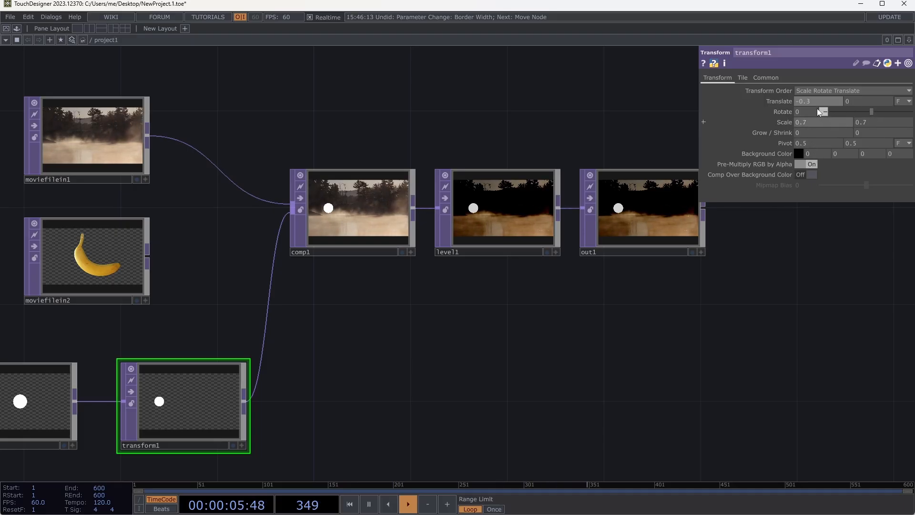
click(742, 78)
click(729, 78)
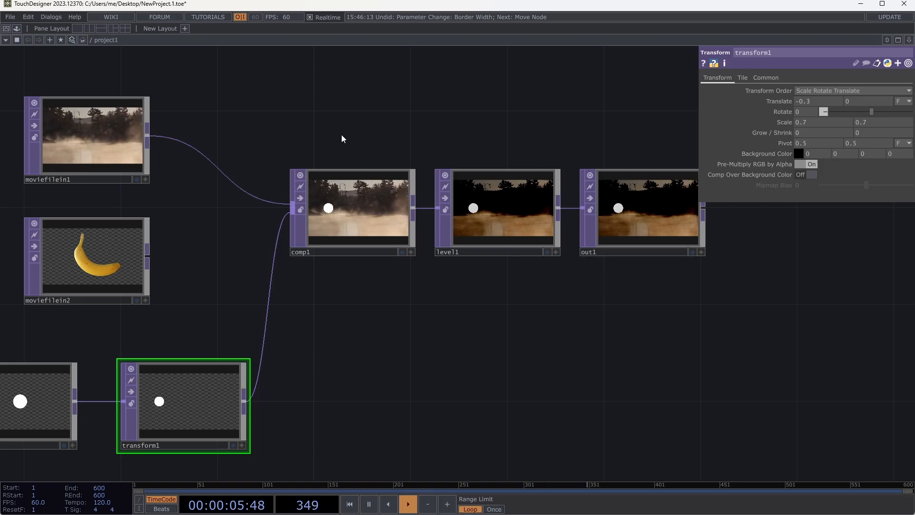
- Shift comp1, level1 and out1 together farther from the sources, and delete comp1
drag(316, 136, 670, 272)
drag(365, 227, 461, 226)
click(404, 381)
click(452, 218)
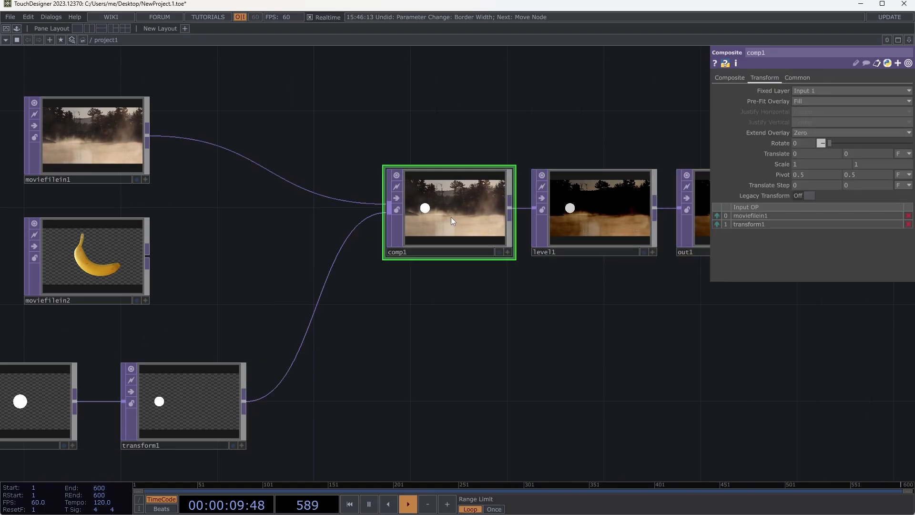
key(Delete)
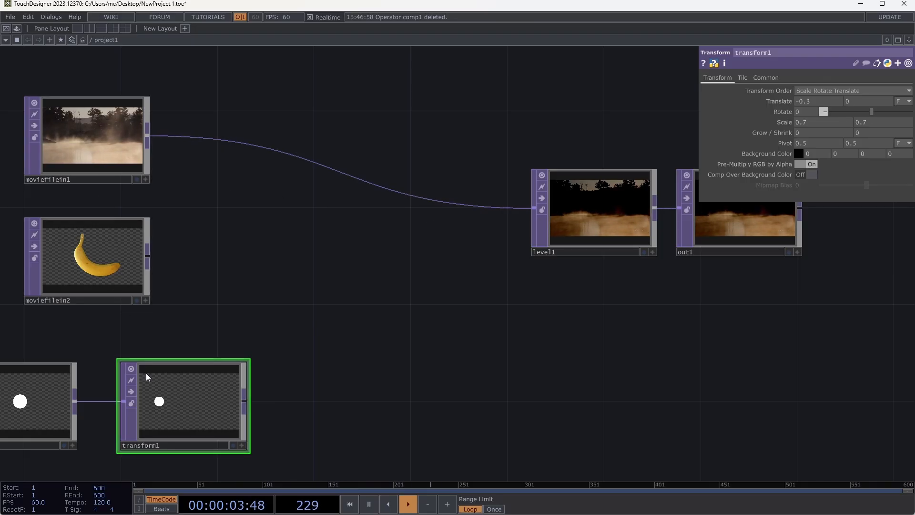
- Move circle1 and transform1 so transform1 sits below moviefilein2, and place a Switch TOP between the sources and level1
right_drag(27, 343, 163, 421)
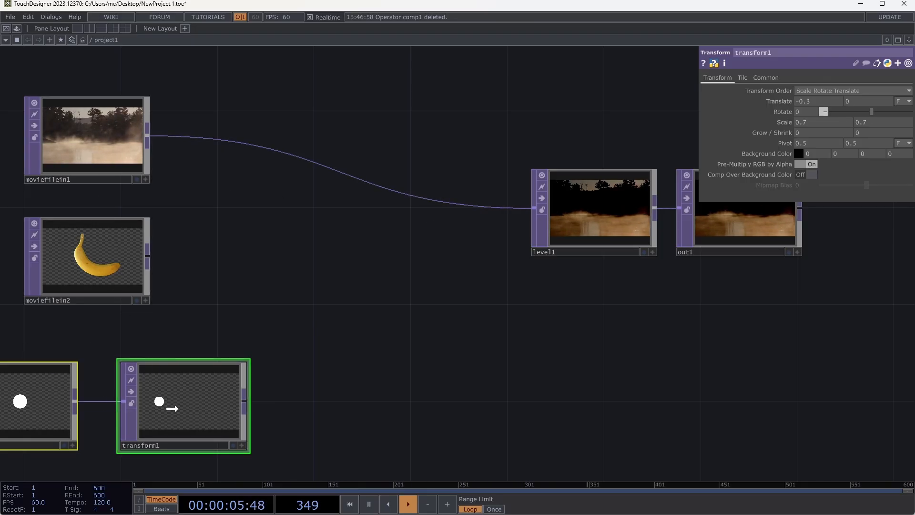
drag(172, 408, 117, 411)
key(Tab)
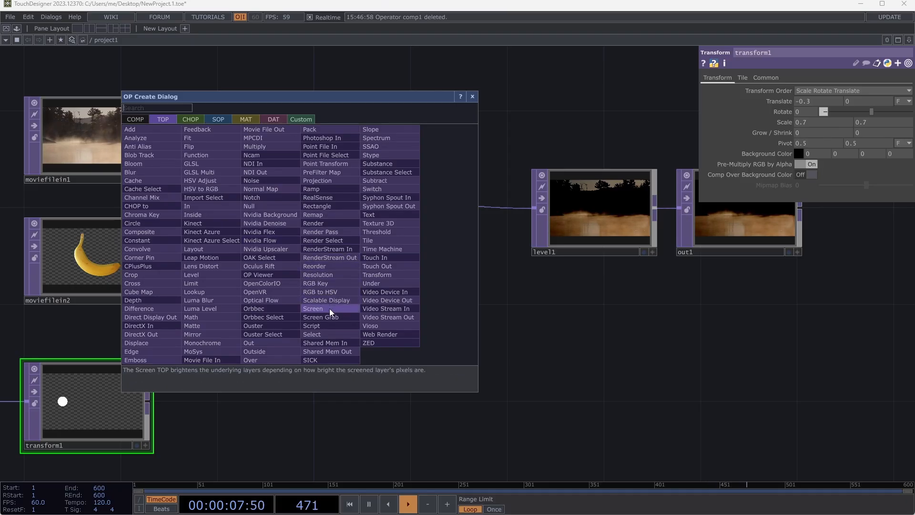
click(394, 188)
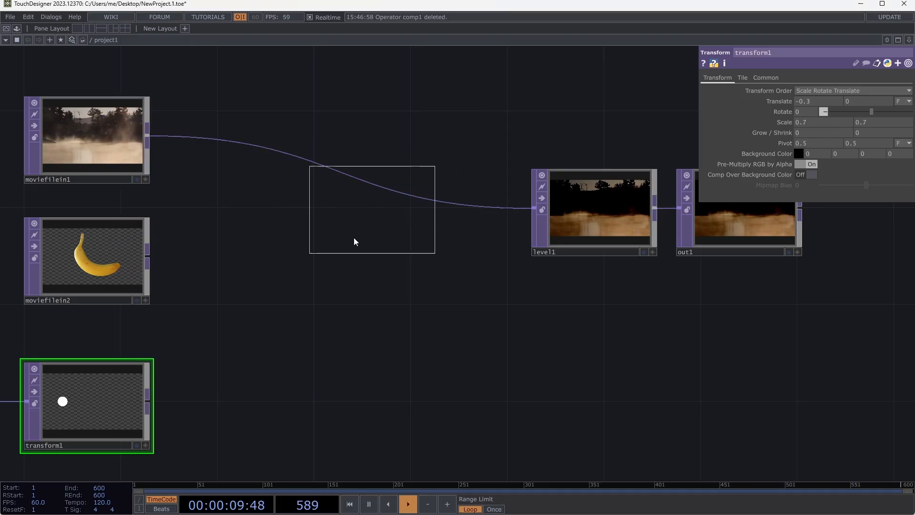
click(330, 255)
- Wire moviefilein1, moviefilein2 and transform1 into switch1, in that order
drag(146, 136, 276, 245)
drag(146, 258, 267, 260)
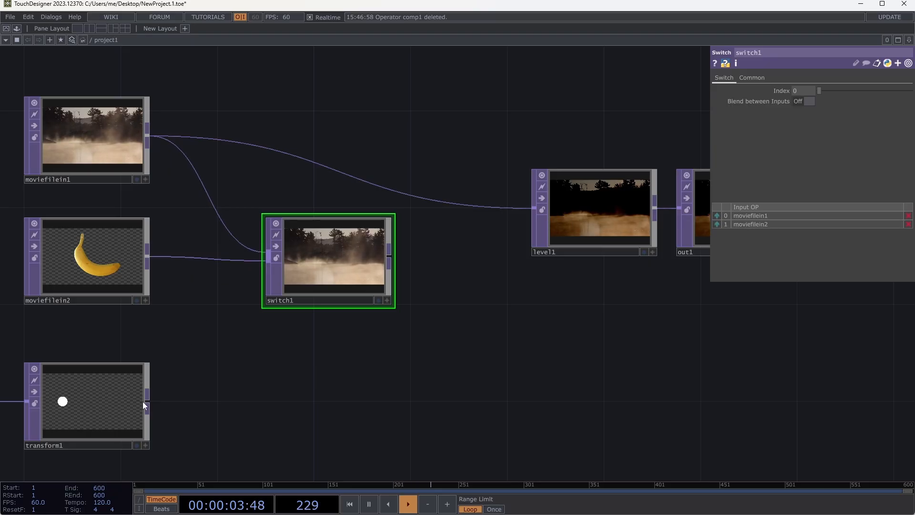
drag(143, 405, 268, 263)
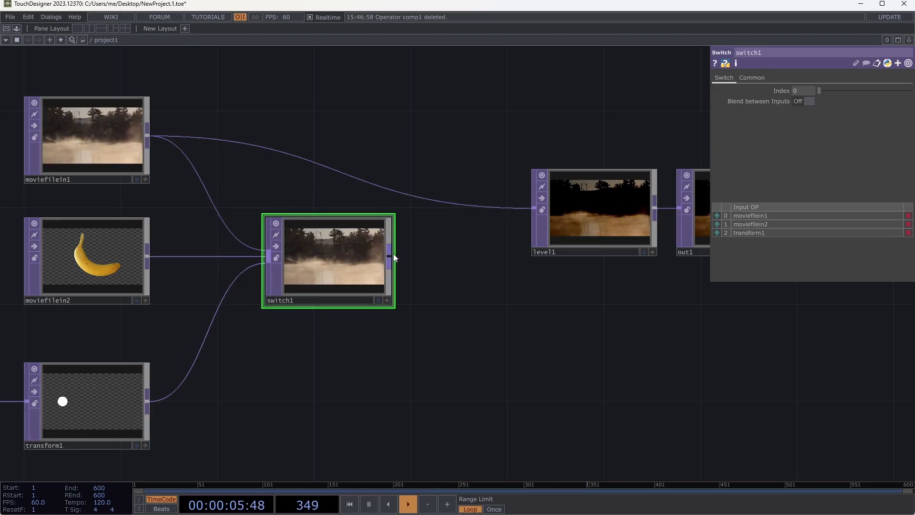
- Connect switch1's output to level1, and move level1 and out1 closer in line with switch1
drag(393, 253, 485, 208)
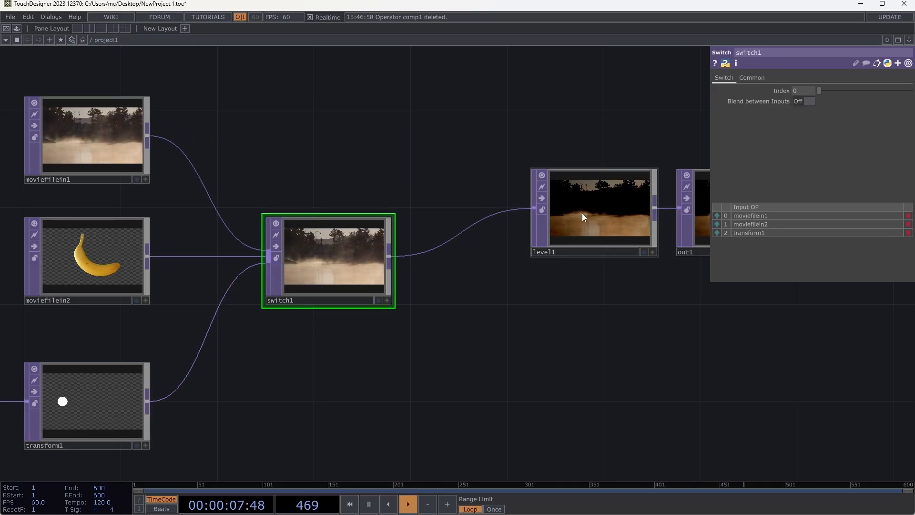
drag(582, 213, 535, 238)
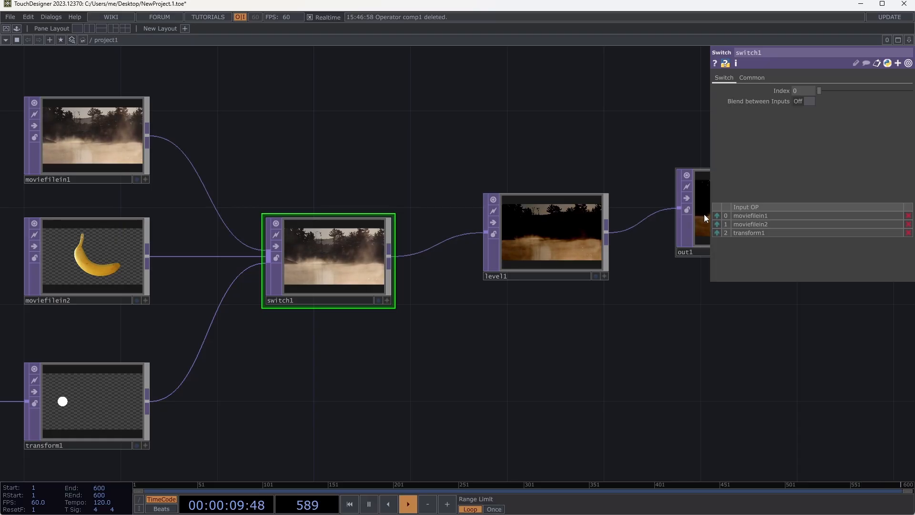
drag(705, 213, 681, 263)
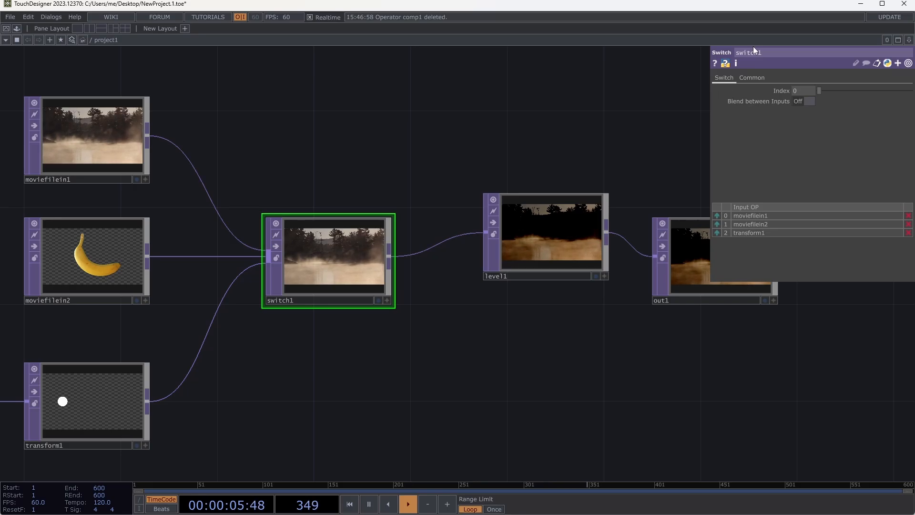
- Sweep switch1's Index through its inputs, turn on Blend between Inputs, and set Index back to 0
drag(821, 90, 850, 97)
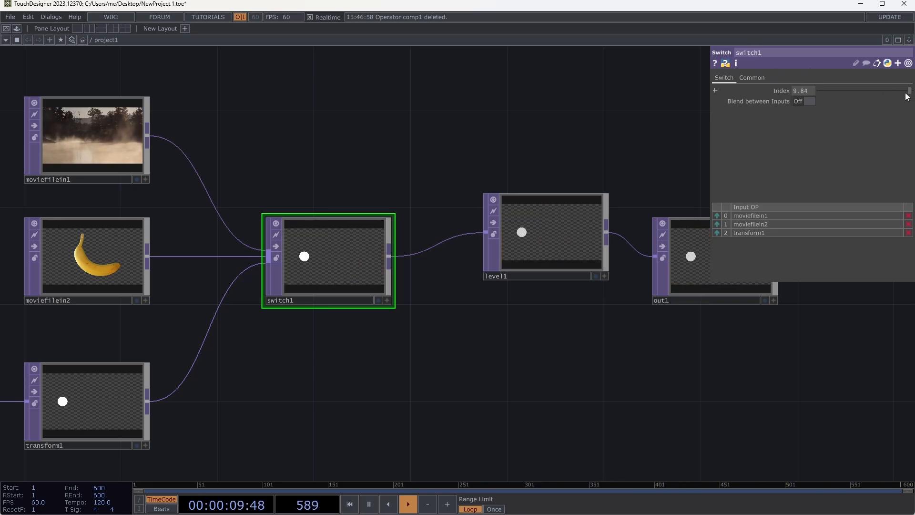
mouse_move(845, 99)
mouse_down()
mouse_move(880, 100)
mouse_move(823, 97)
mouse_move(834, 93)
mouse_up()
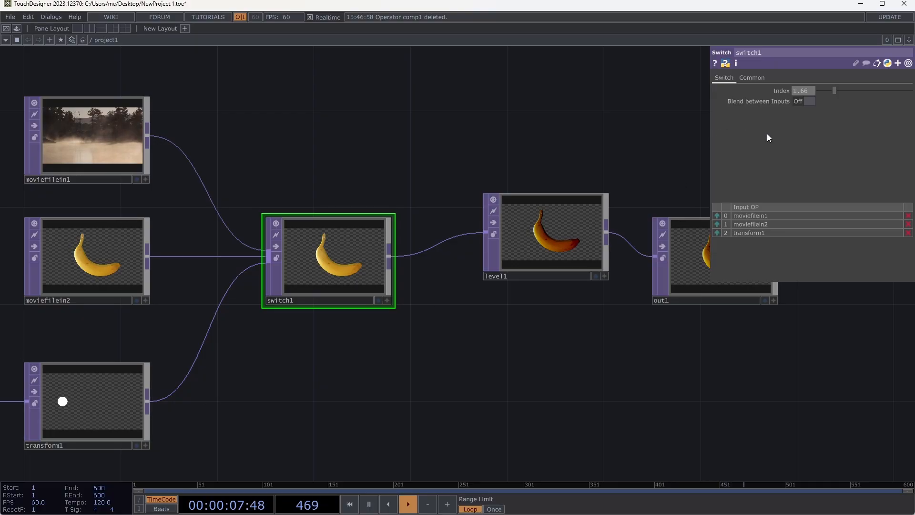
click(804, 101)
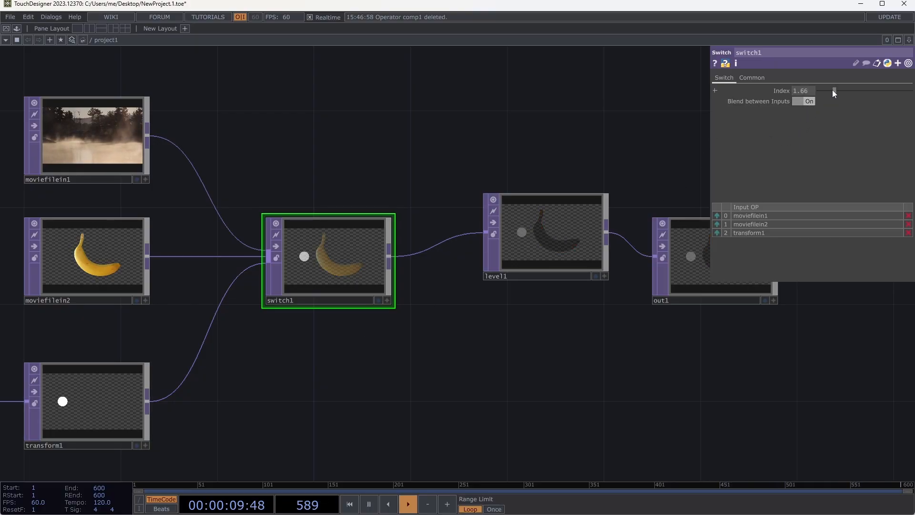
drag(832, 90, 814, 90)
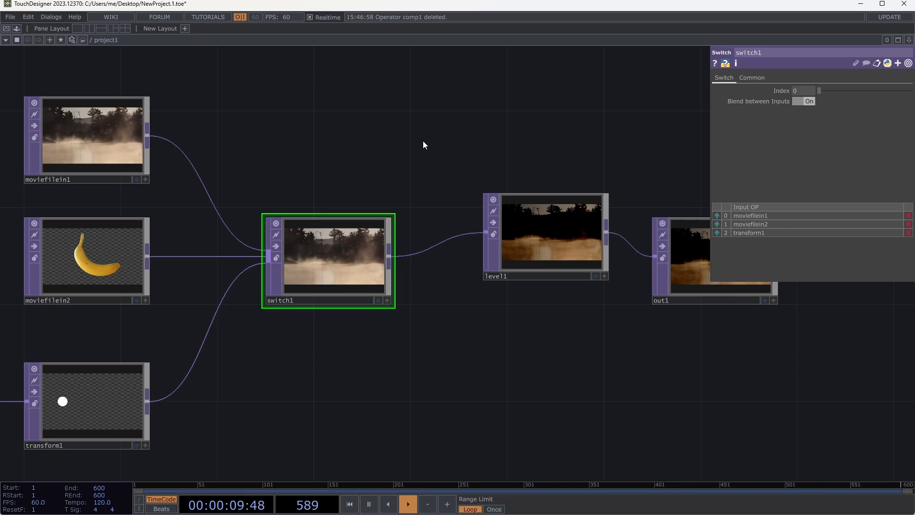
- Check the parameters of out1, moviefilein2, transform1 and switch1 in turn
click(695, 241)
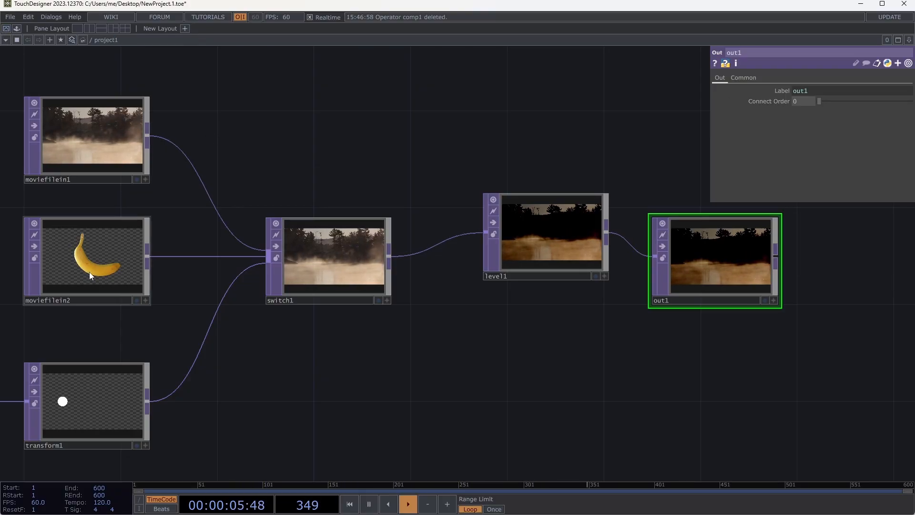
click(113, 270)
click(78, 396)
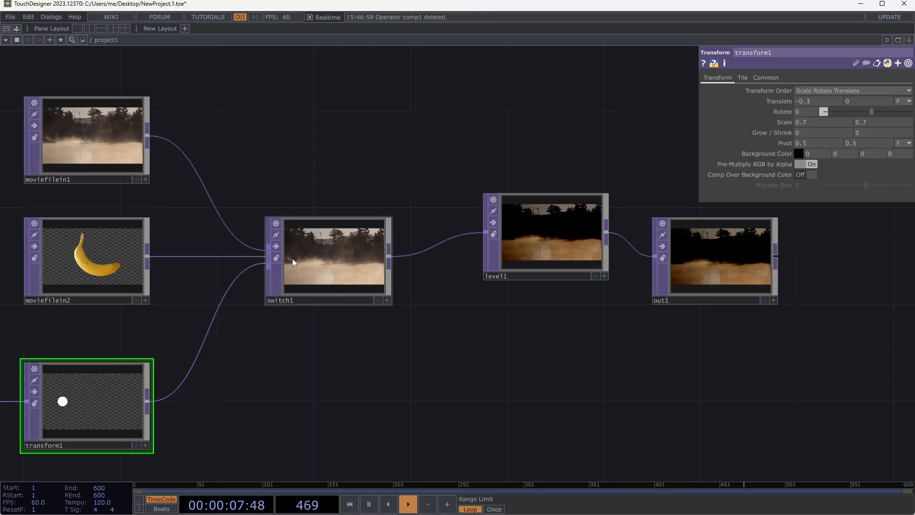
click(335, 260)
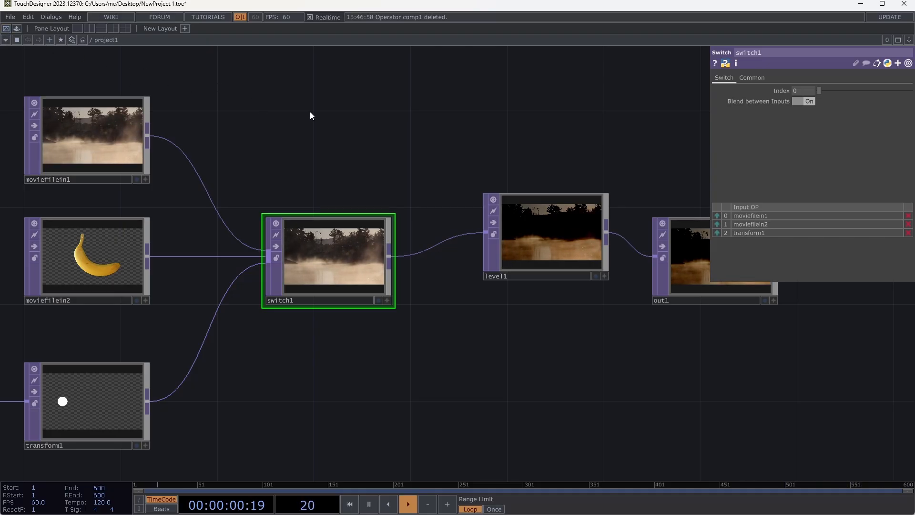
key(Tab)
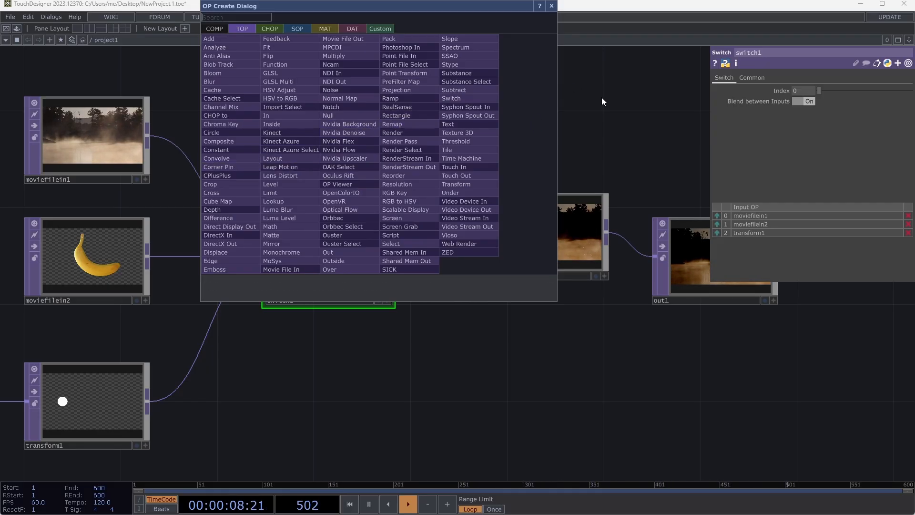
key(Escape)
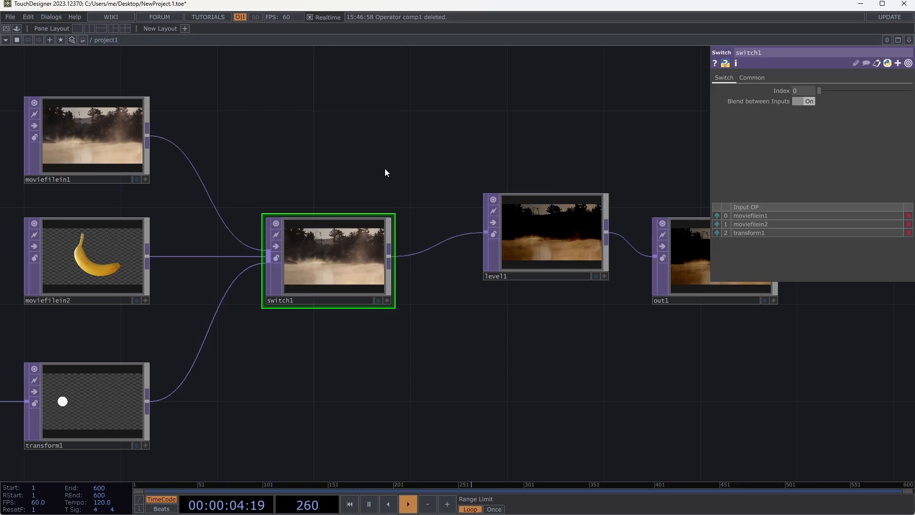
key(ctrl+v)
key(Escape)
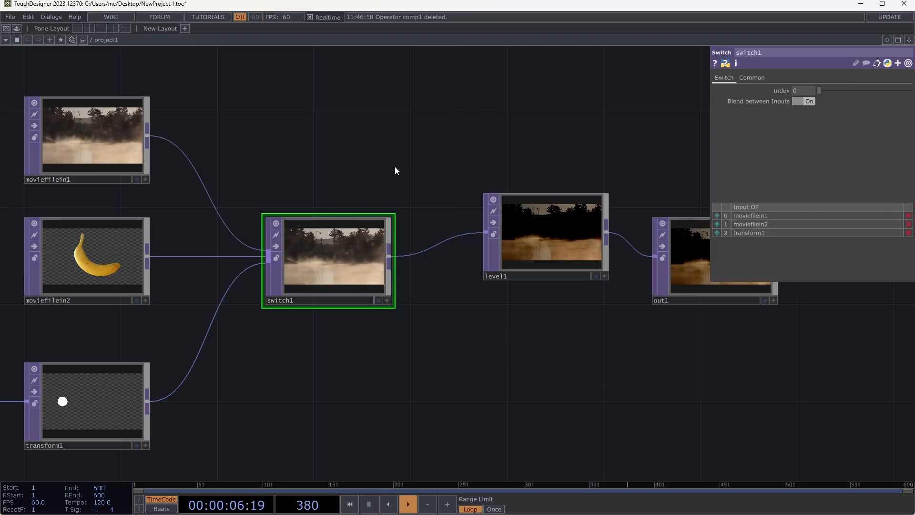
key(Tab)
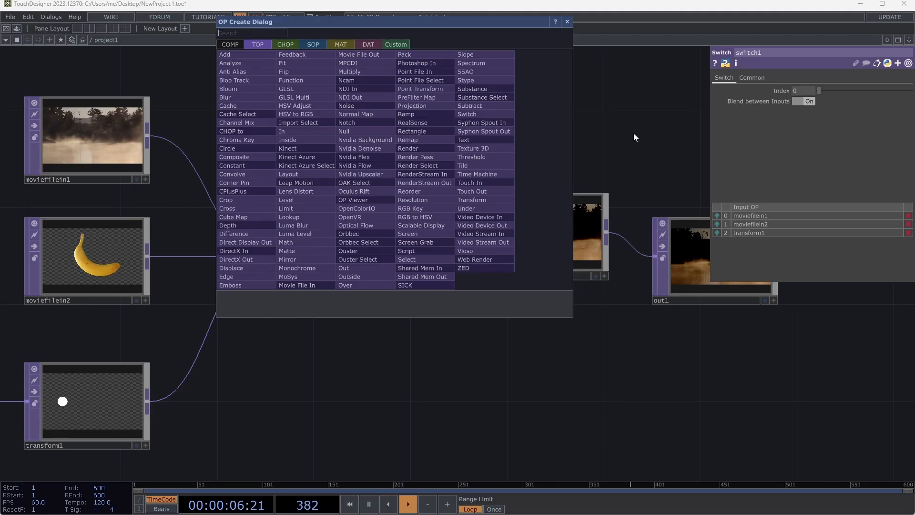
key(Escape)
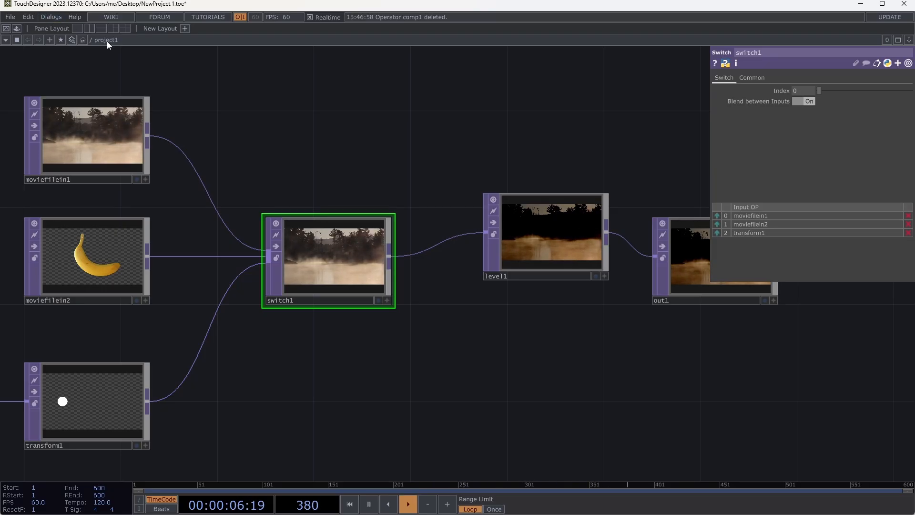
- Open Operator Snippets and show the Ramp TOP's circle example
click(76, 17)
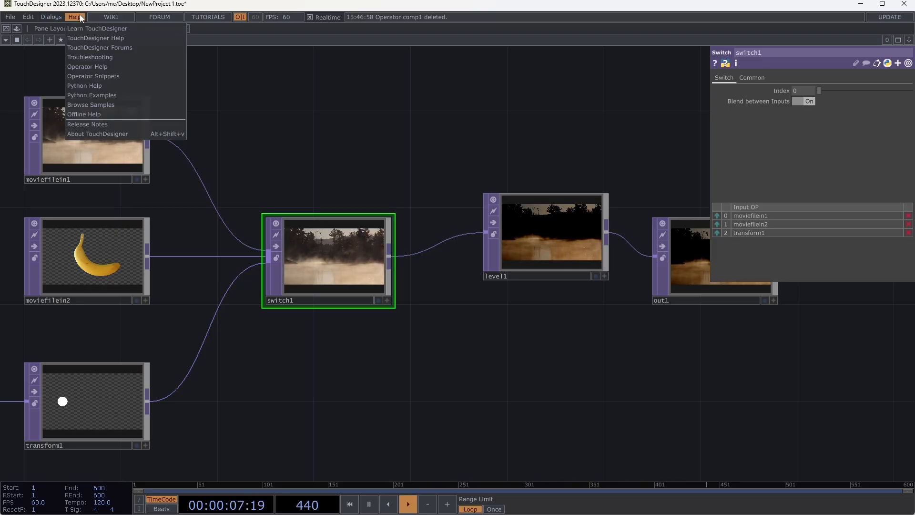
click(113, 75)
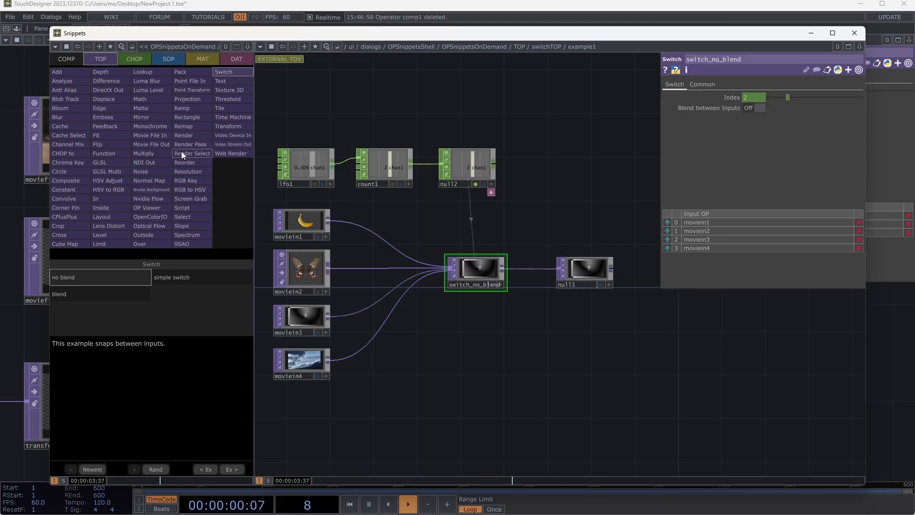
click(189, 108)
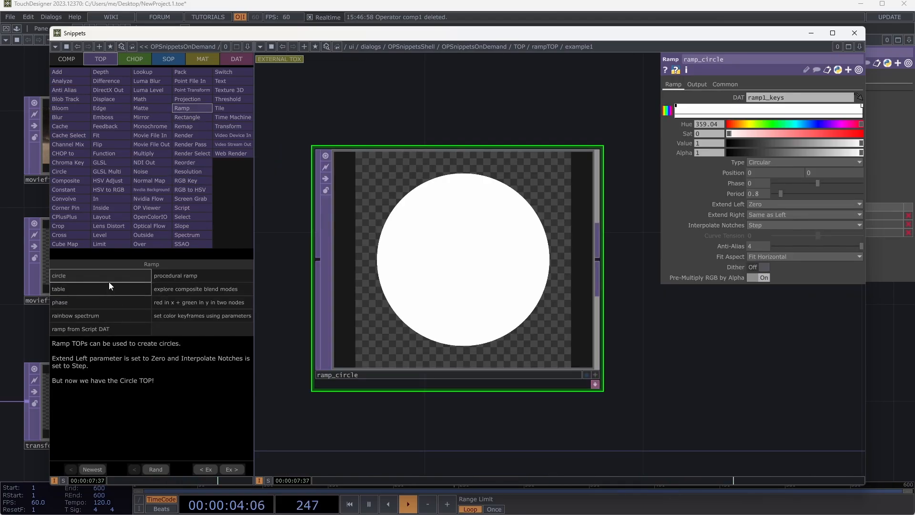
- View the Ramp TOP's table example, return to its circle example, and close Operator Snippets
click(131, 289)
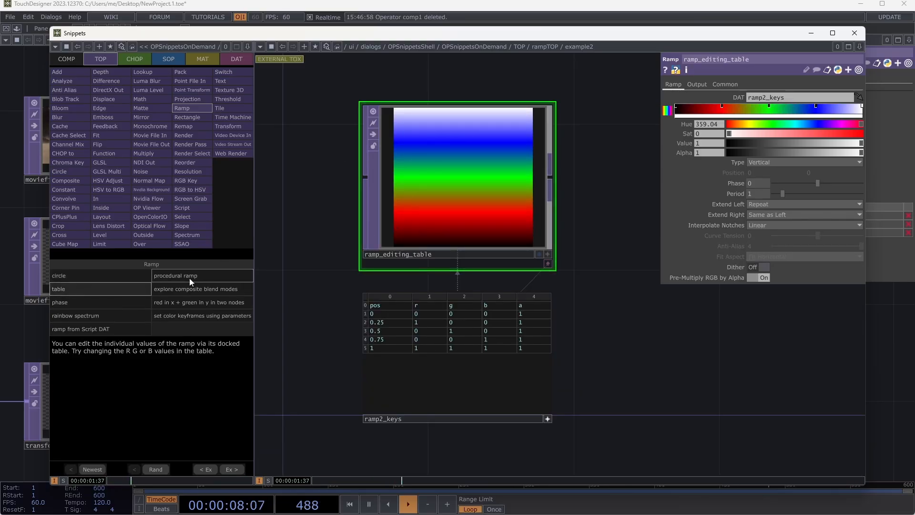
click(125, 275)
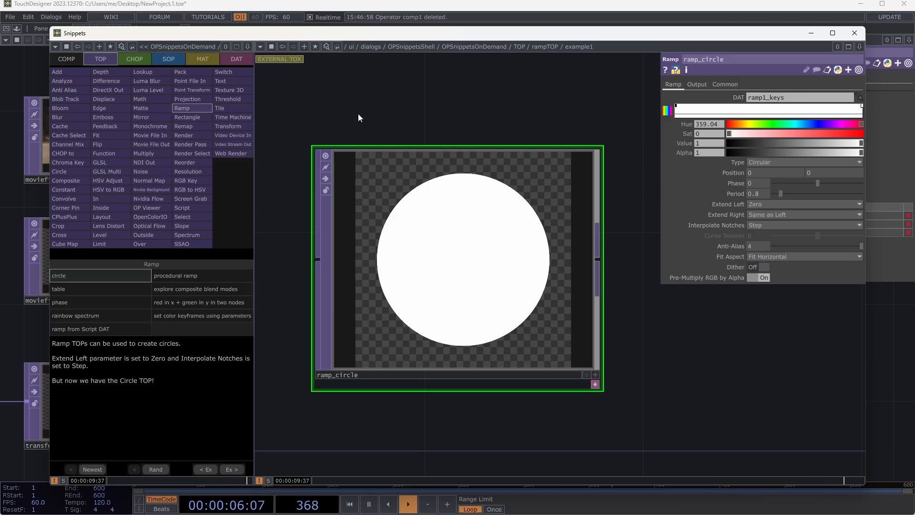
click(855, 33)
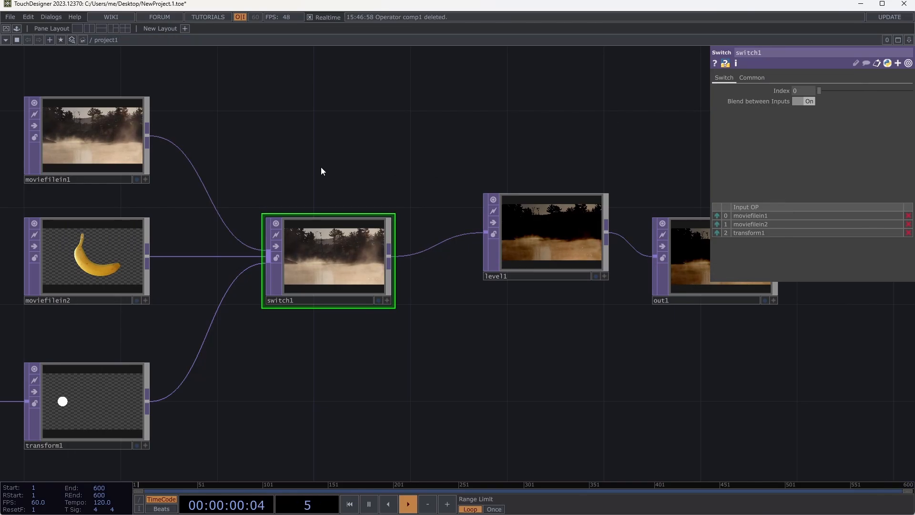
- Open the Palette beside the network and expand its Derivative folder
drag(287, 154, 404, 148)
scroll(410, 145, down, 2)
drag(444, 124, 450, 131)
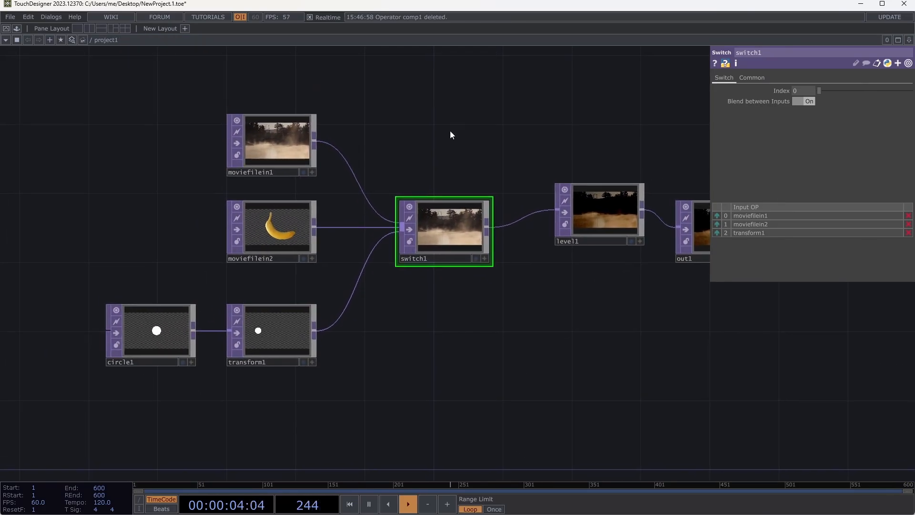
click(16, 29)
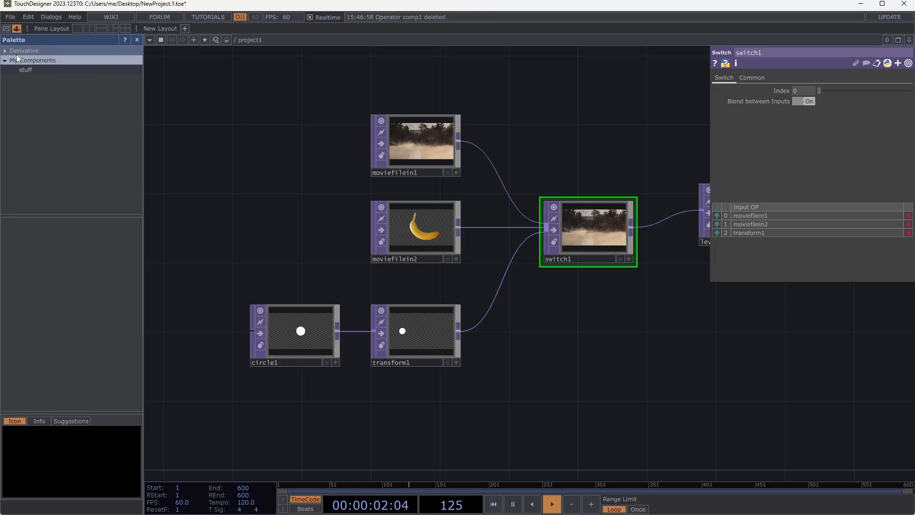
click(6, 50)
- Look over the TOP operators in the OP Create Dialog and dismiss it without adding any
double_click(262, 133)
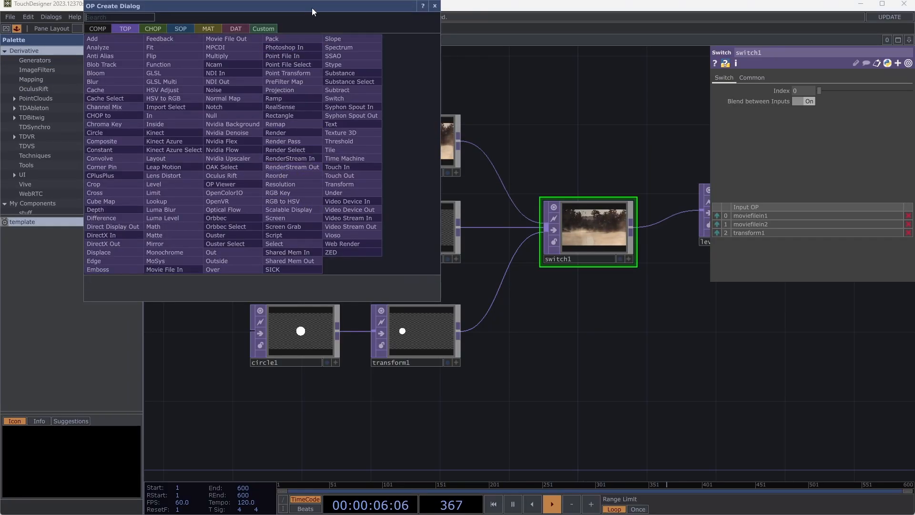
drag(311, 7, 495, 104)
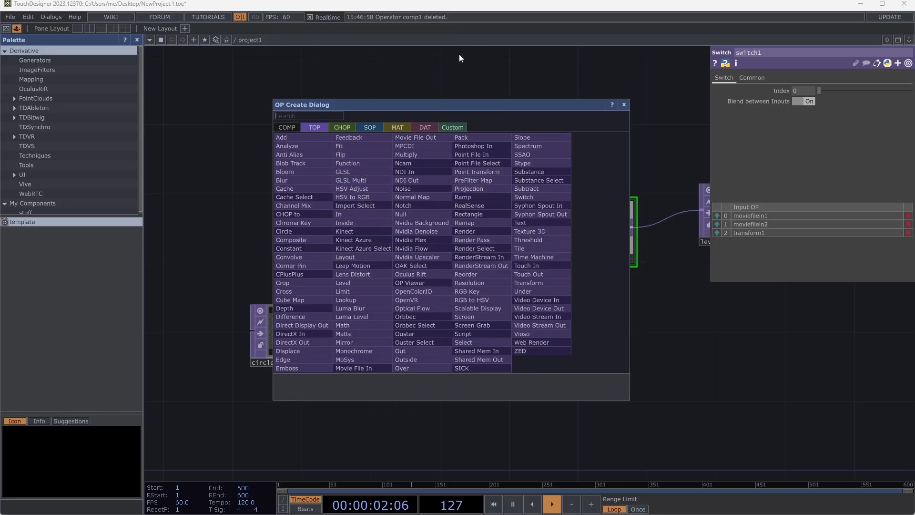
click(471, 68)
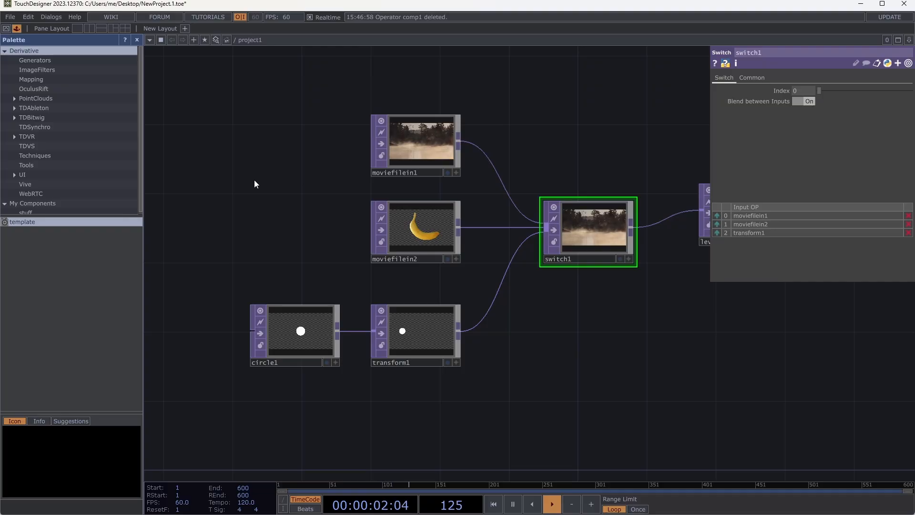
key(Tab)
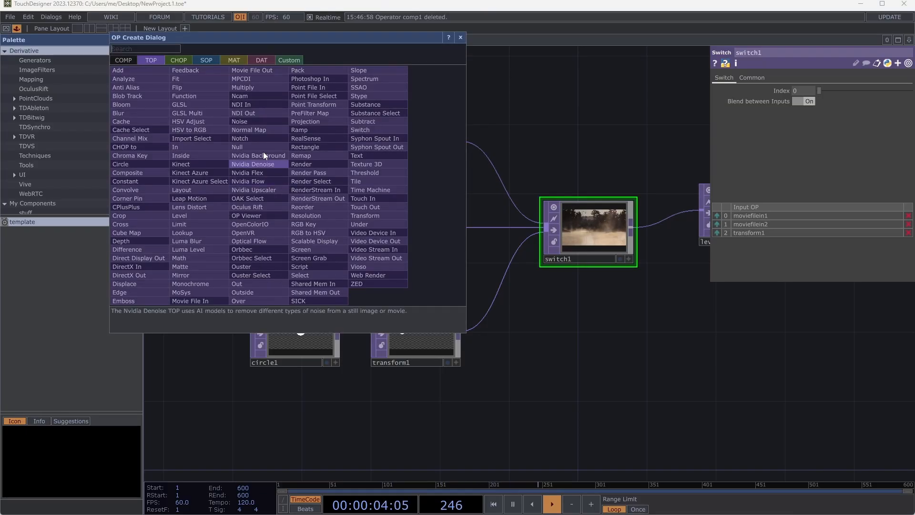
click(519, 102)
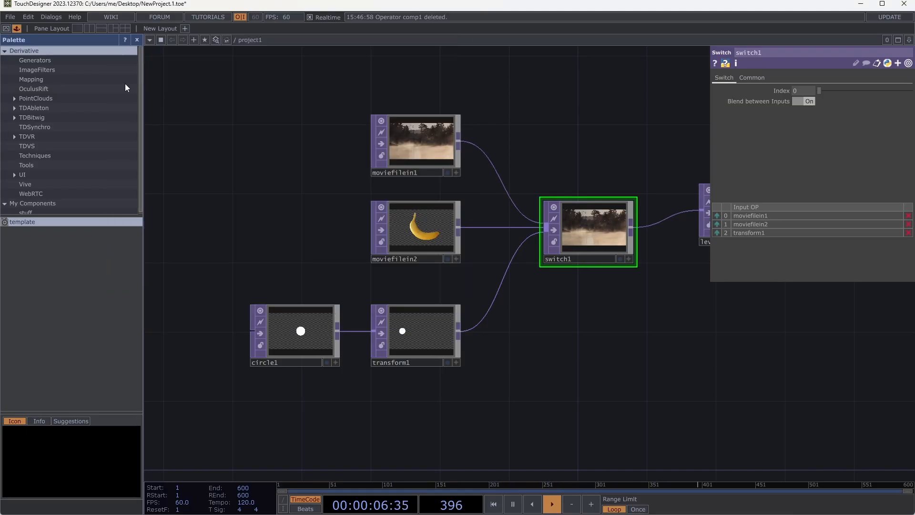
- Browse the Palette's Generators and ImageFilters, and place the feedback component in the empty area left of moviefilein1
click(41, 60)
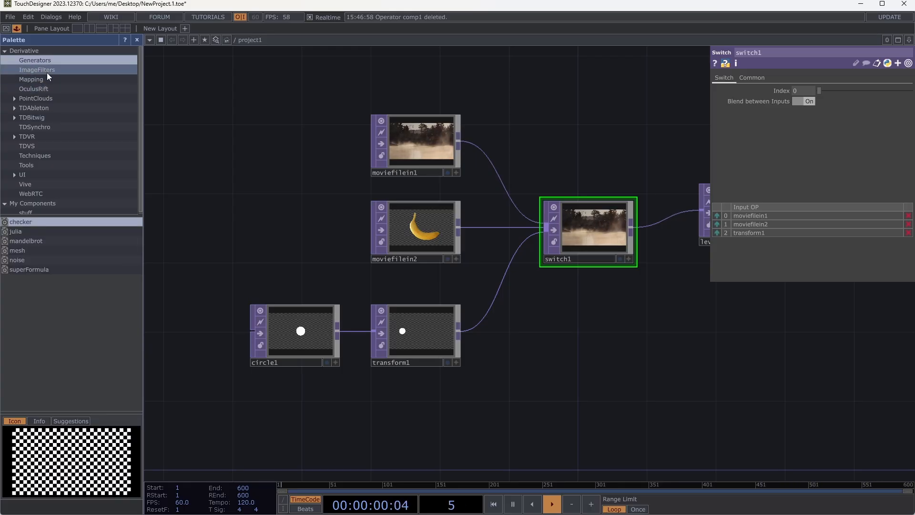
click(48, 69)
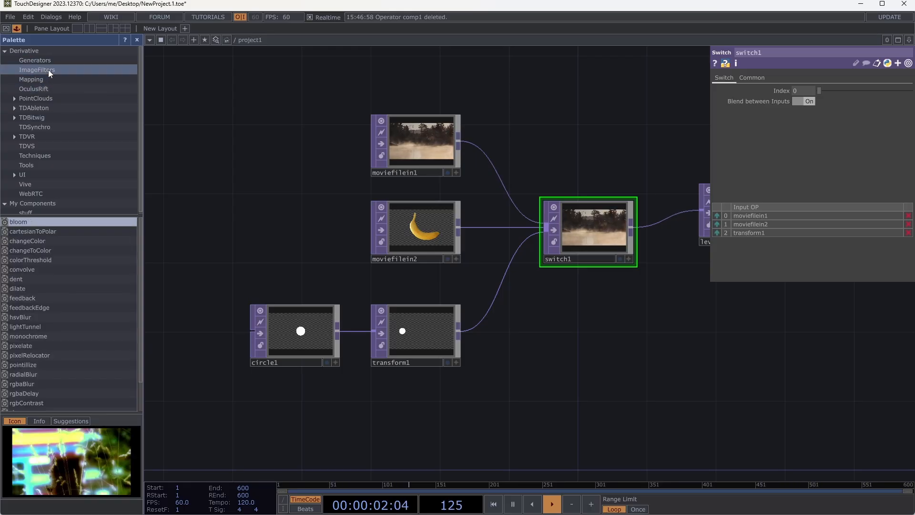
click(34, 298)
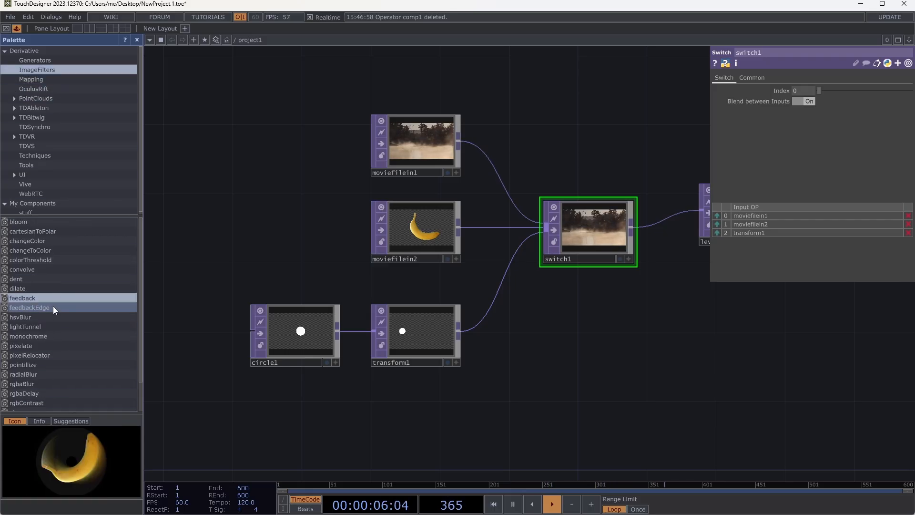
drag(29, 299, 241, 145)
drag(289, 91, 227, 135)
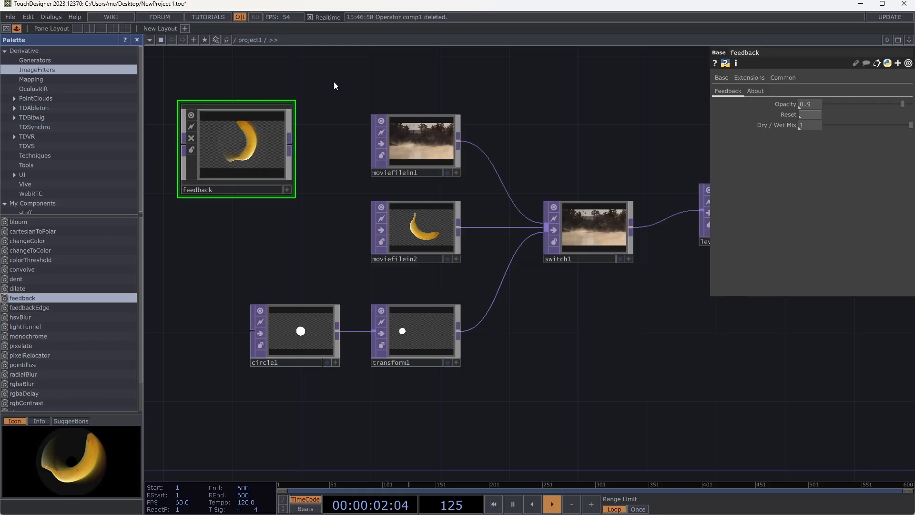
- Look over the COMP operators in the OP Create Dialog and dismiss it without adding any
key(Tab)
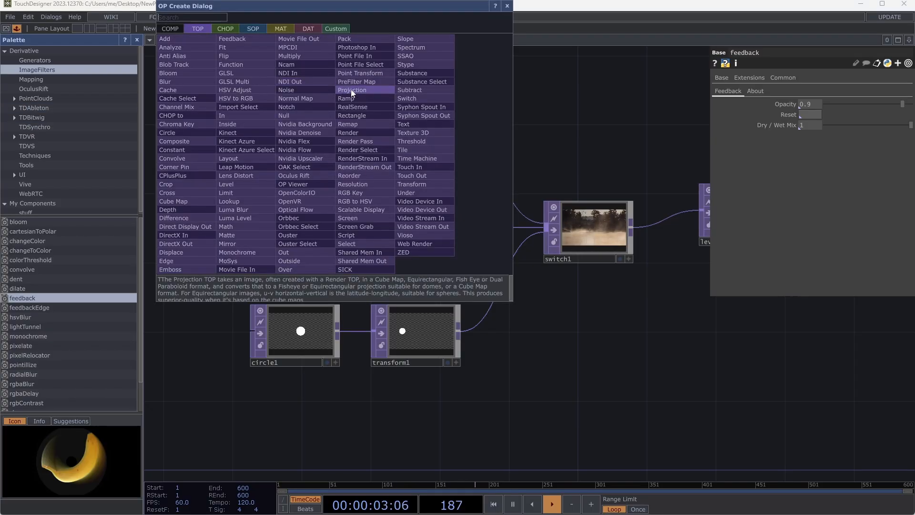
click(173, 31)
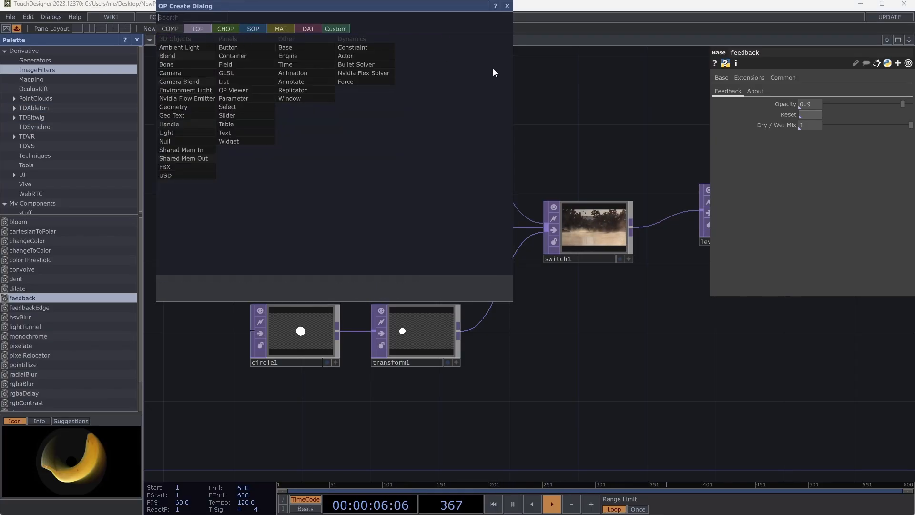
click(564, 114)
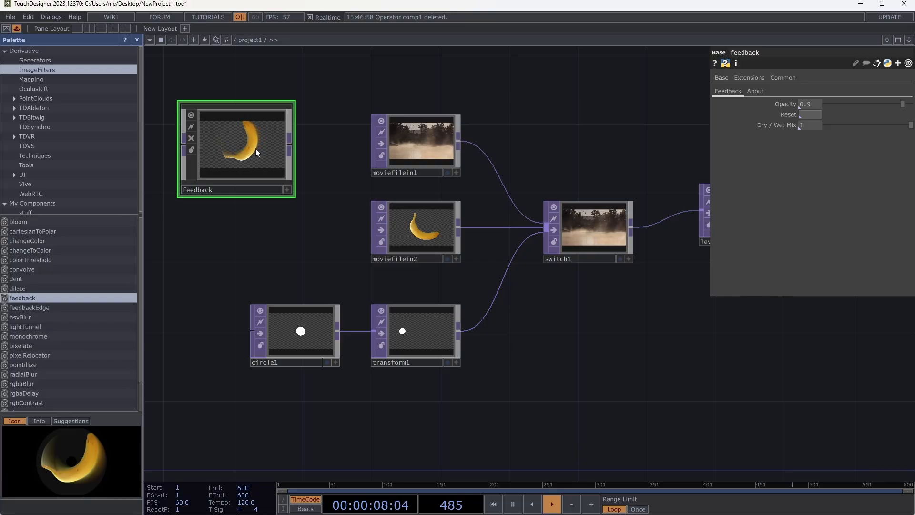
- Close the Palette and go inside the feedback component to show its internal network
click(137, 40)
drag(182, 99, 349, 117)
double_click(245, 166)
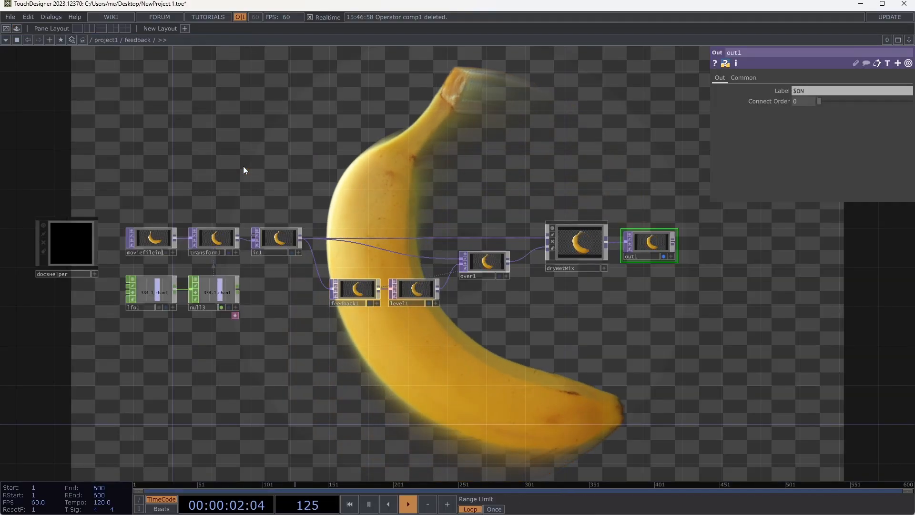
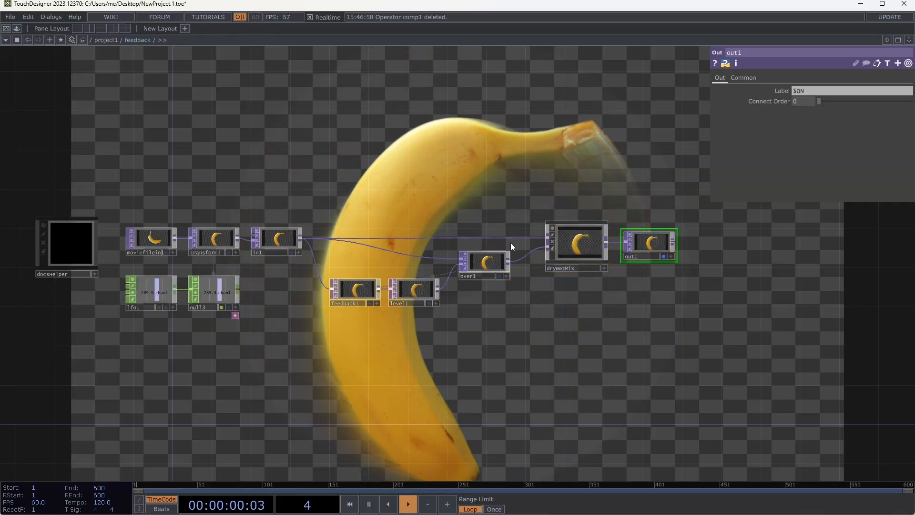
- Inspect the parameters of the feedback1 TOP and return to the project1 network
click(354, 296)
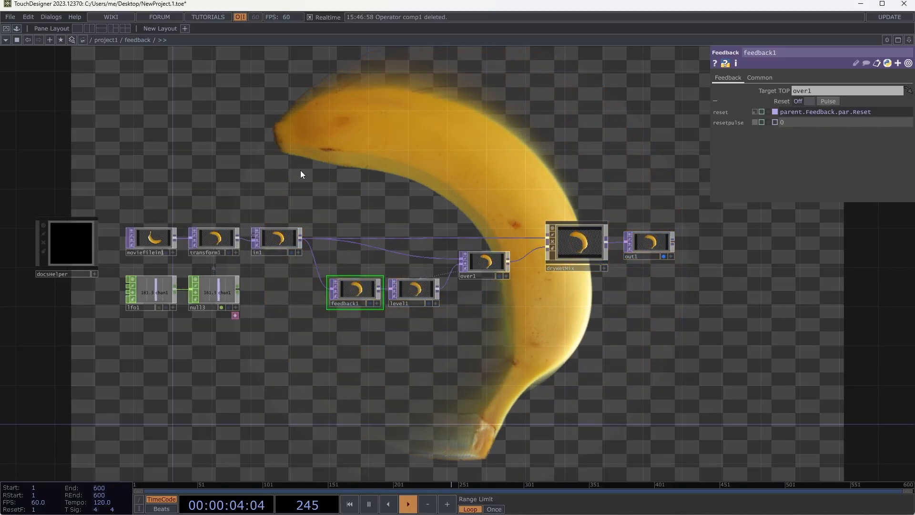
click(107, 40)
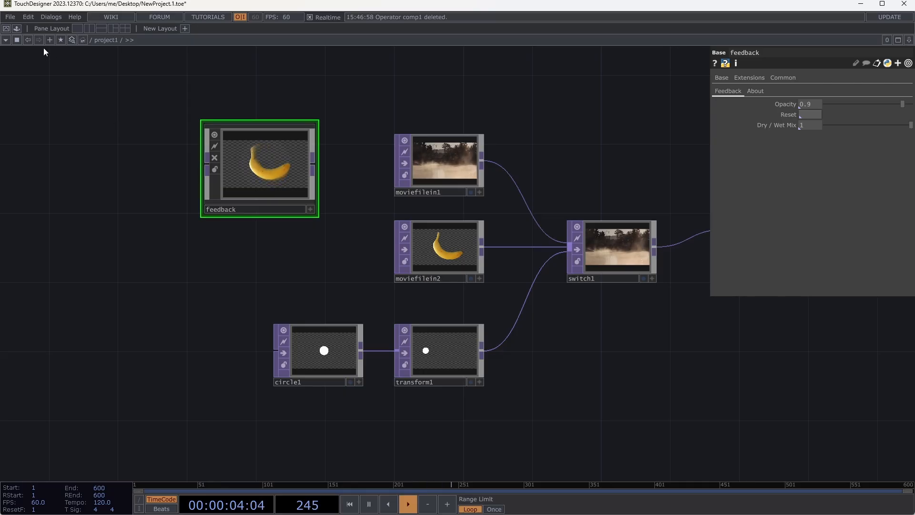
- Preview the pixelate component in the Palette's ImageFilters and close the Palette without adding anything
click(21, 28)
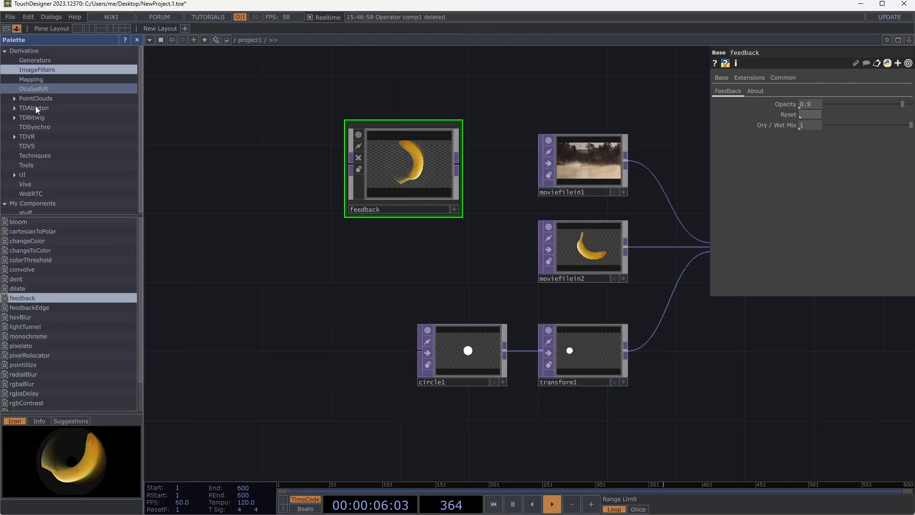
click(59, 345)
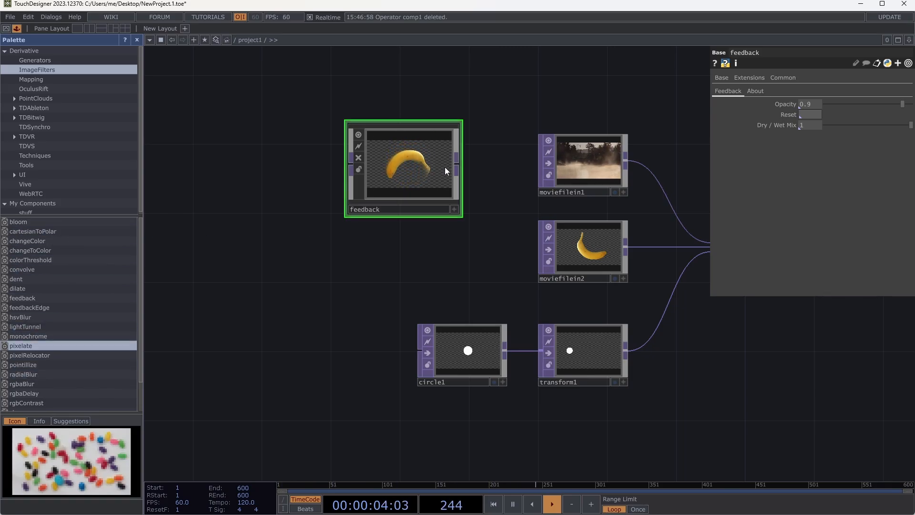
click(137, 40)
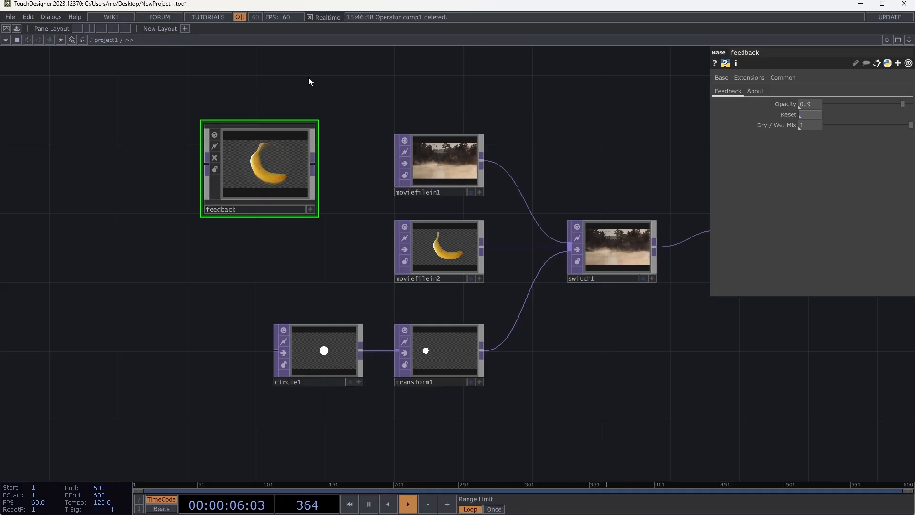
drag(370, 88, 325, 90)
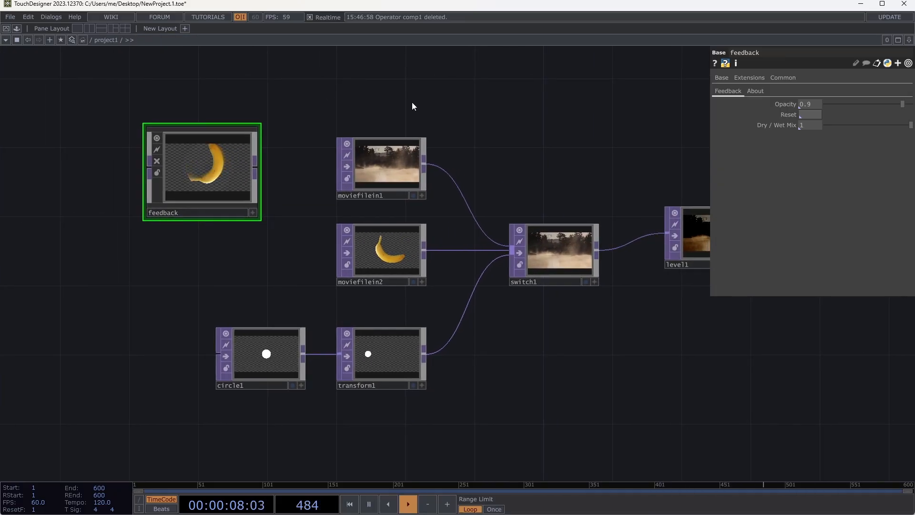
drag(413, 103, 364, 99)
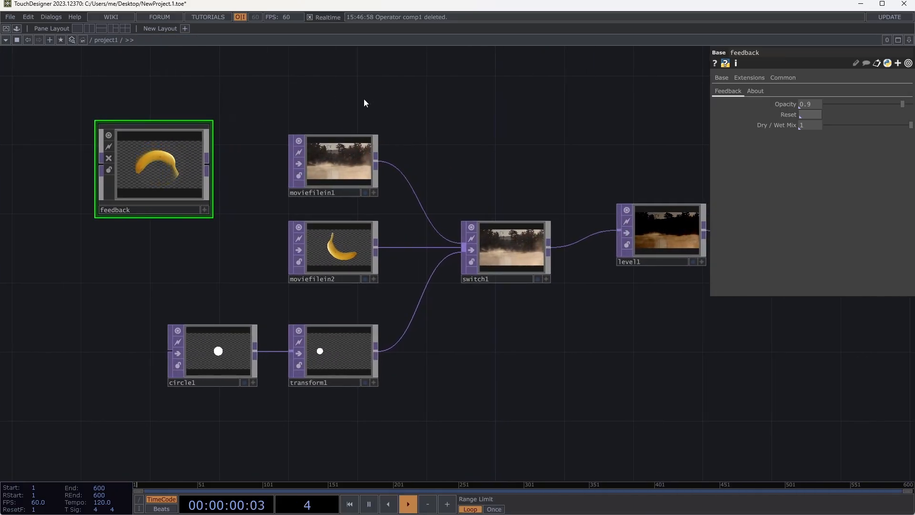
drag(390, 102, 374, 105)
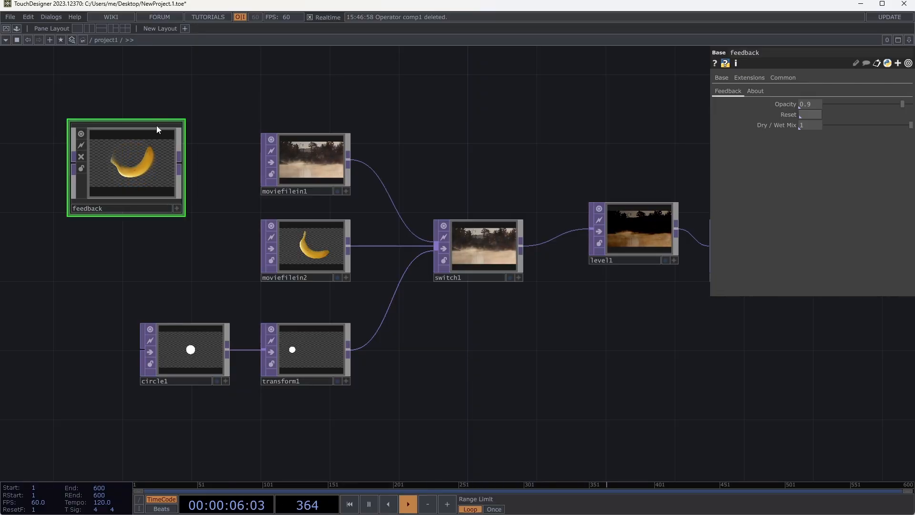
click(16, 30)
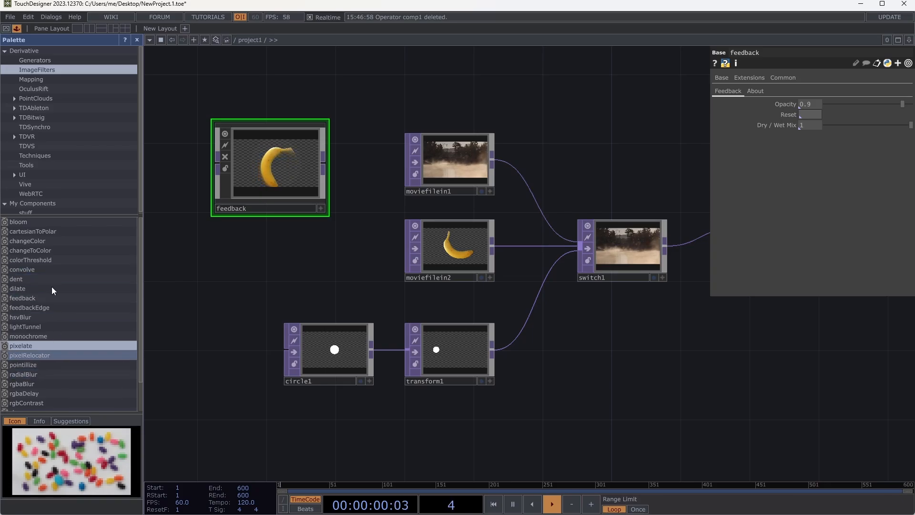
click(137, 40)
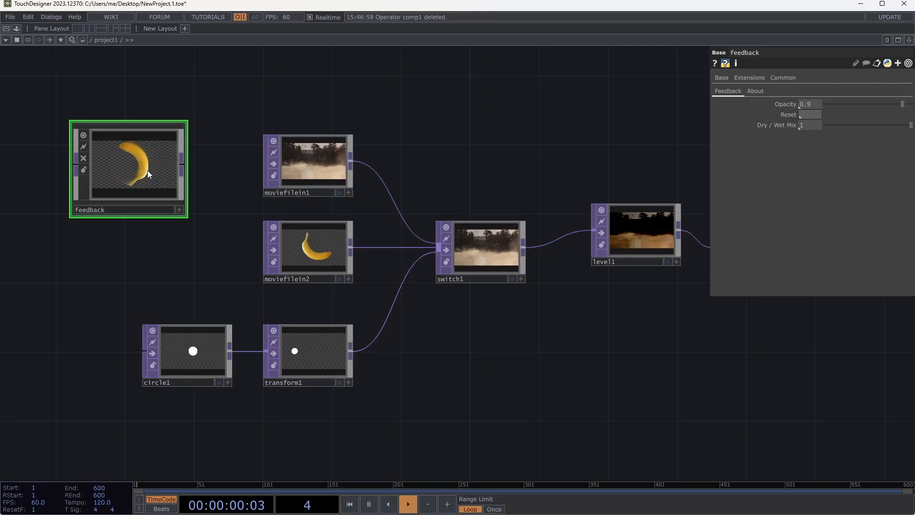
- Move out1 and level1 further right to leave a wide gap after switch1
scroll(460, 100, down, 3)
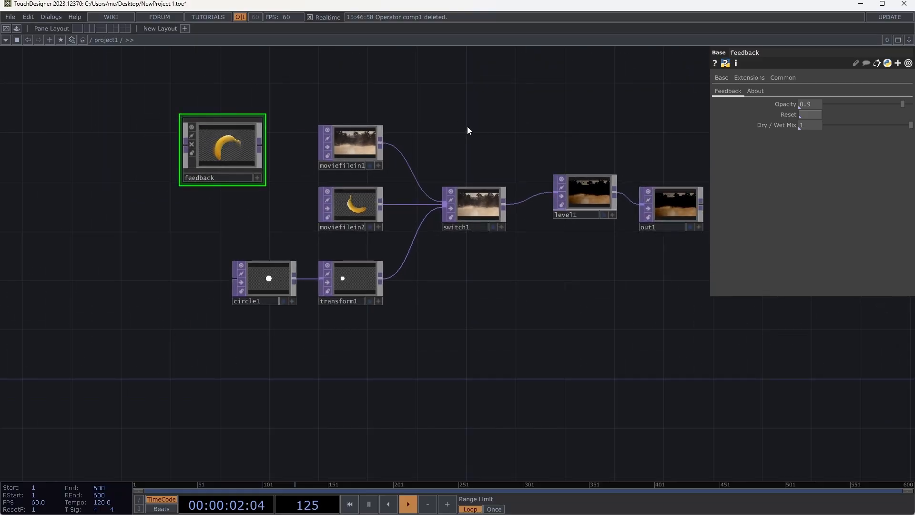
drag(467, 129, 312, 183)
drag(465, 236, 588, 235)
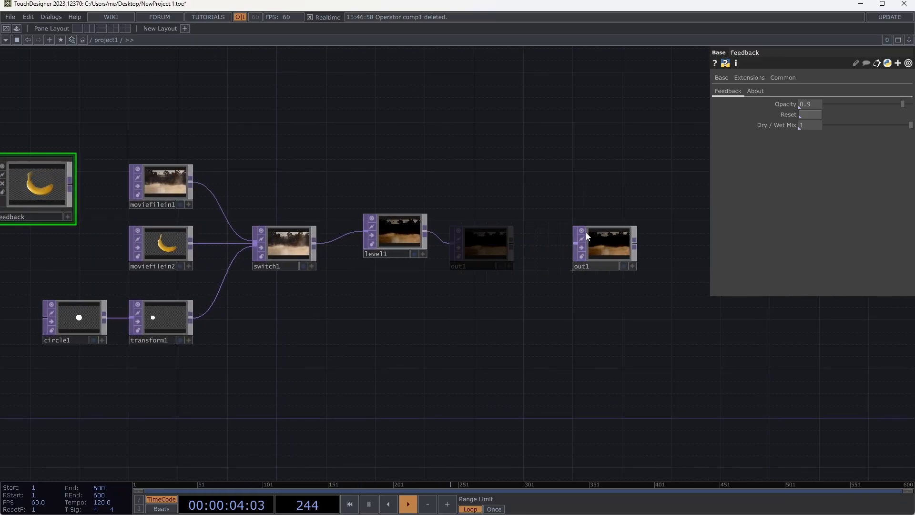
drag(398, 236, 485, 248)
- Insert an Edge TOP into the wire between switch1 and level1, and check the result by briefly displaying out1 as the backdrop
right_click(381, 244)
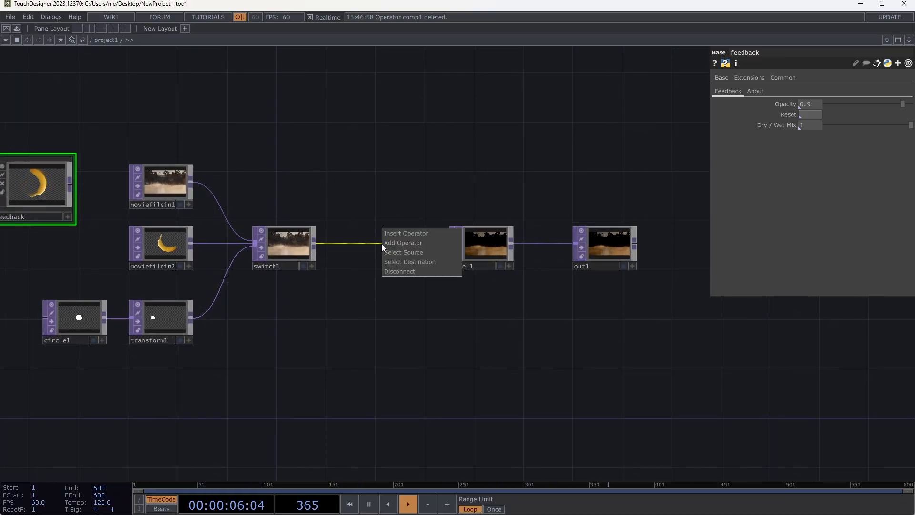
click(396, 234)
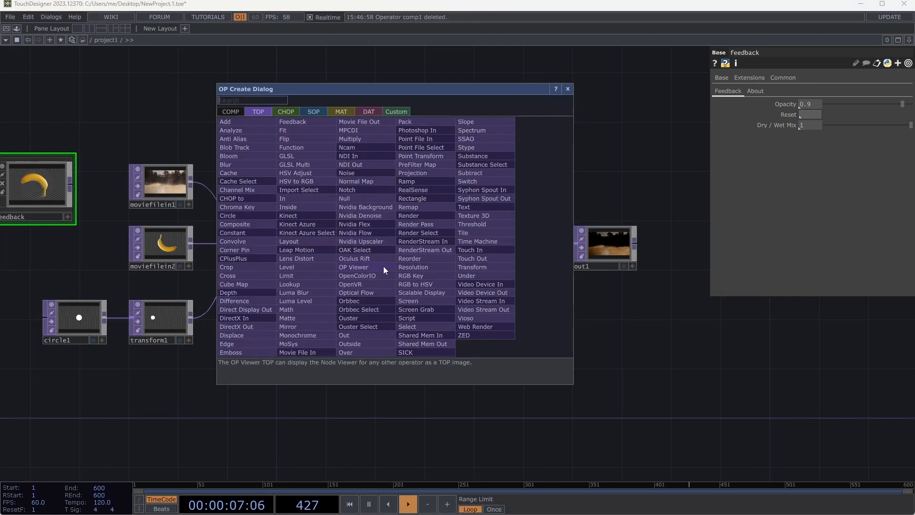
click(244, 347)
click(400, 248)
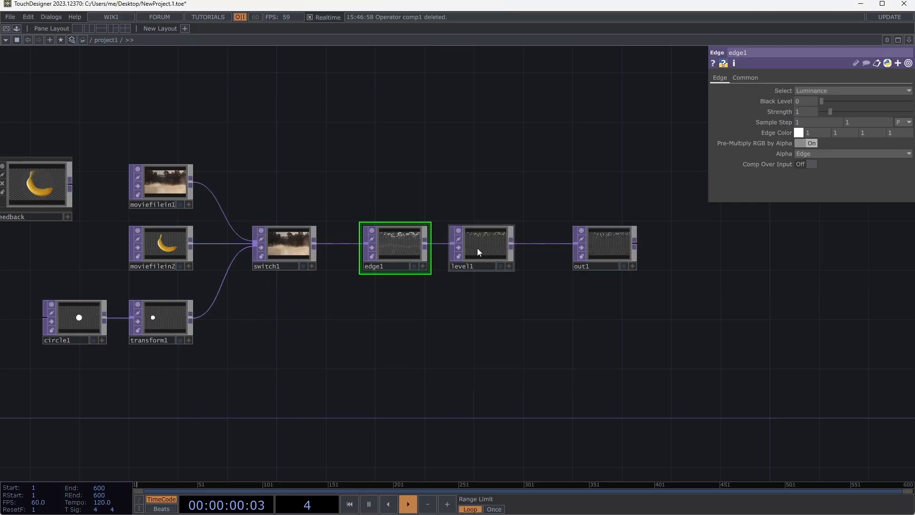
click(623, 266)
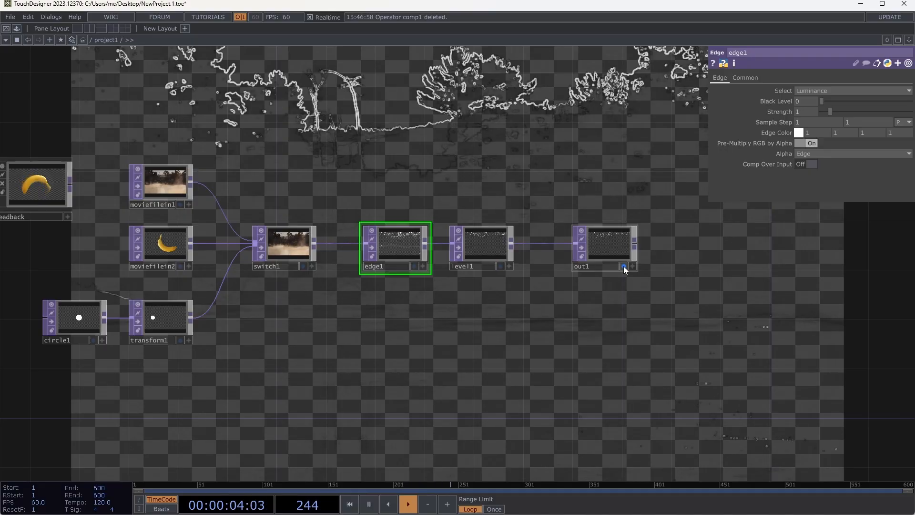
click(623, 266)
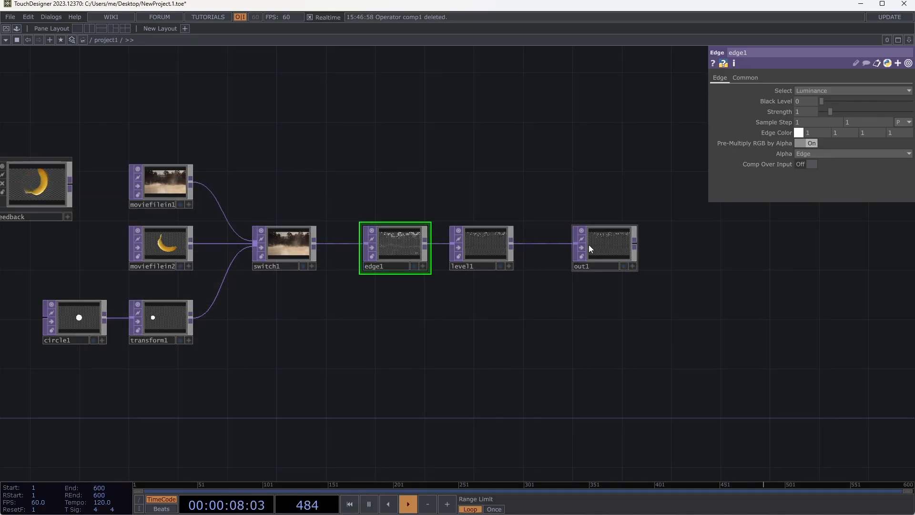
- Set level1's Brightness 1 to 0.93, Gamma 1 to 1.65 and Contrast to 0.9, checking out1 as the backdrop
click(497, 239)
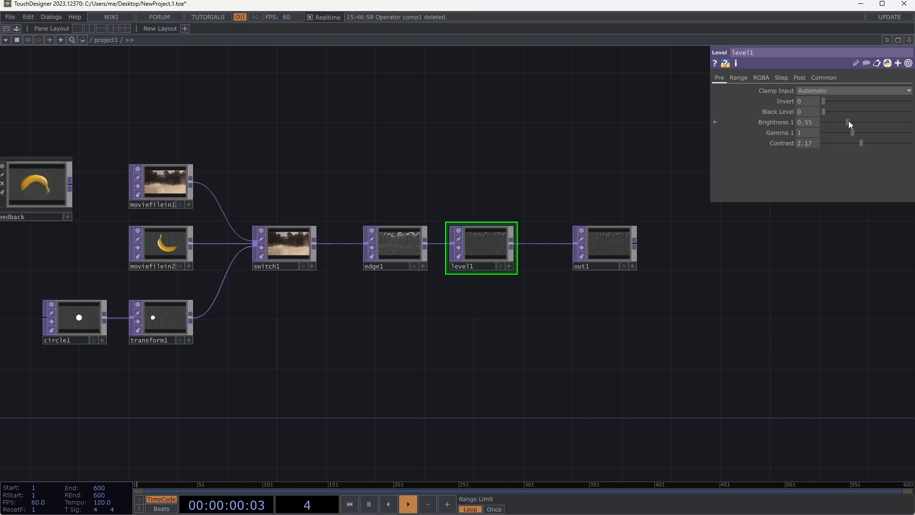
mouse_move(855, 133)
mouse_down()
mouse_move(868, 141)
mouse_move(841, 144)
mouse_up()
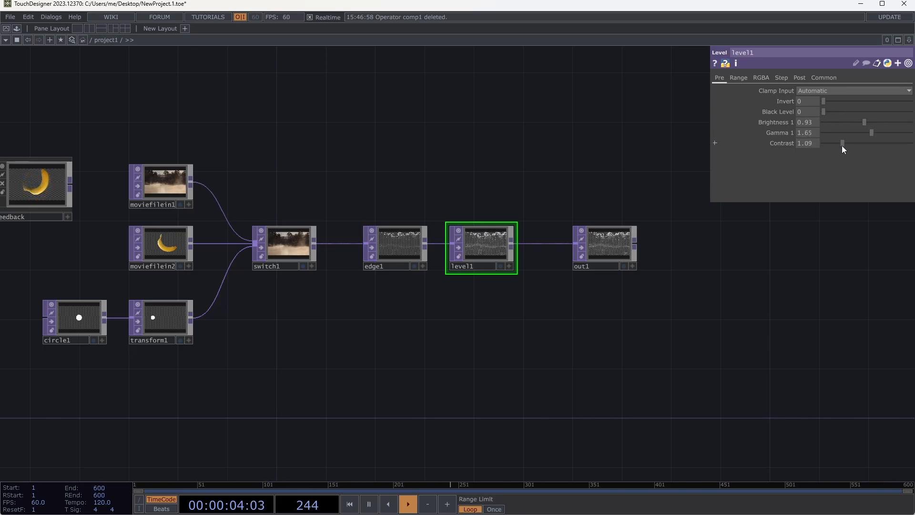
click(625, 268)
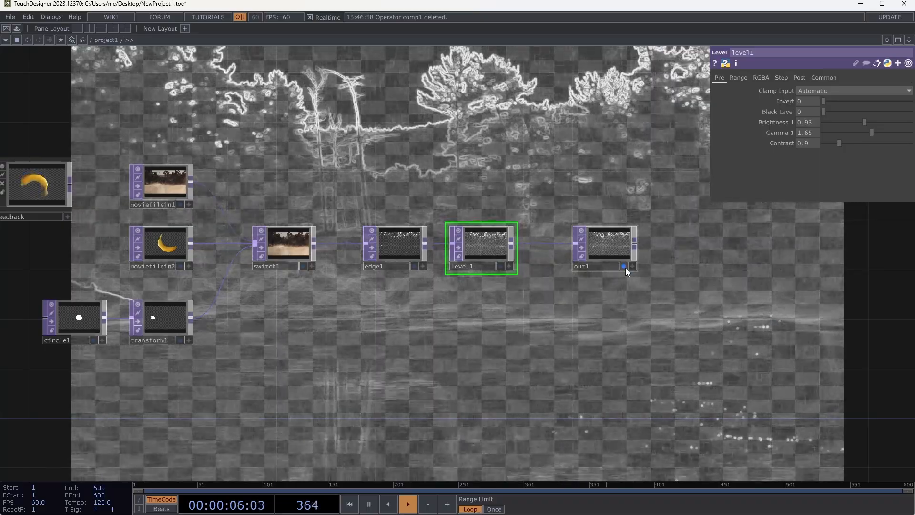
click(626, 268)
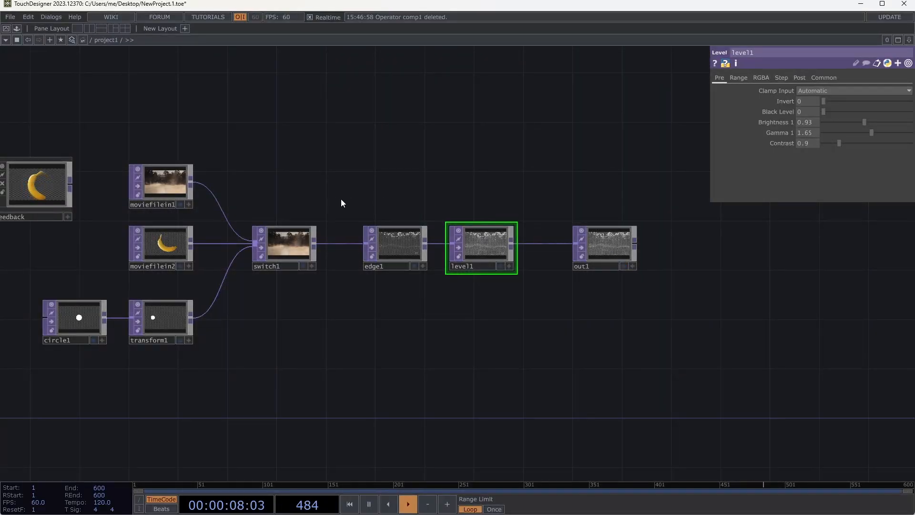
- Select edge1 and level1 together and collapse them into a single Base component
drag(342, 199, 546, 336)
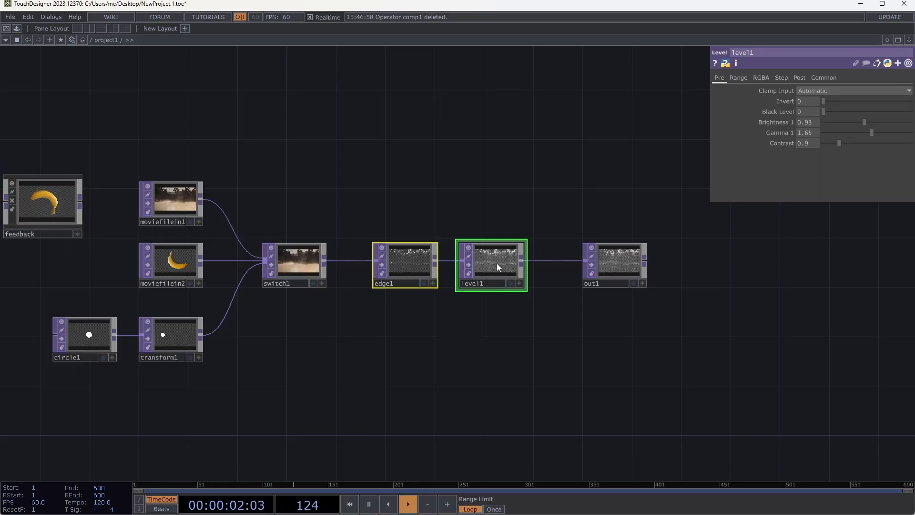
right_click(490, 149)
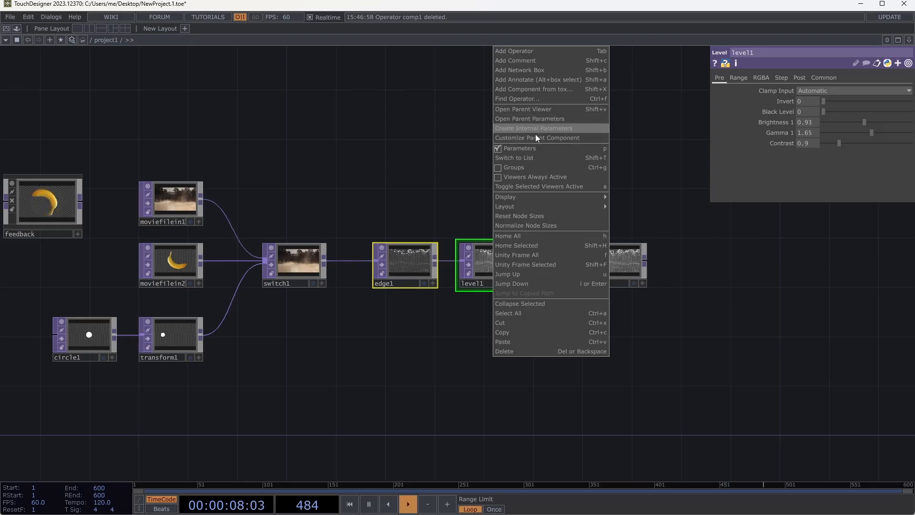
click(539, 304)
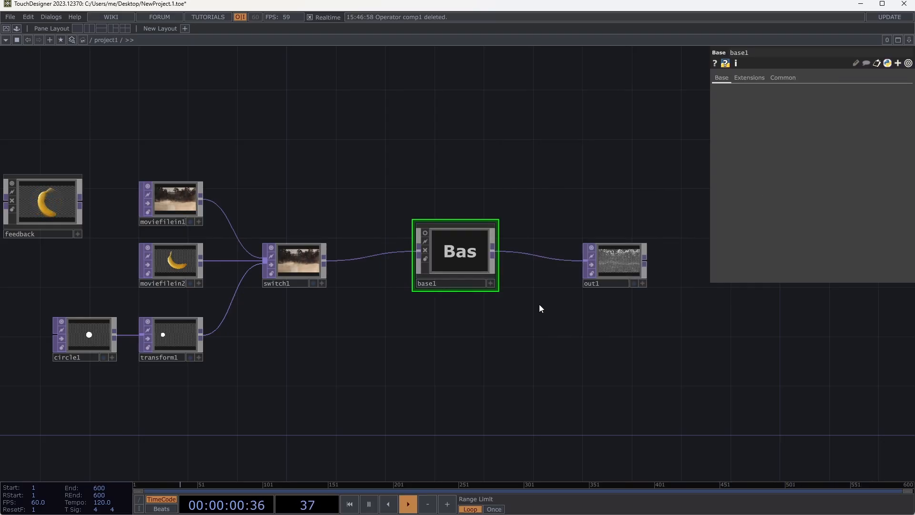
- Go inside base1, inspect its in1 and out1 operators, and return to the project1 network
double_click(469, 258)
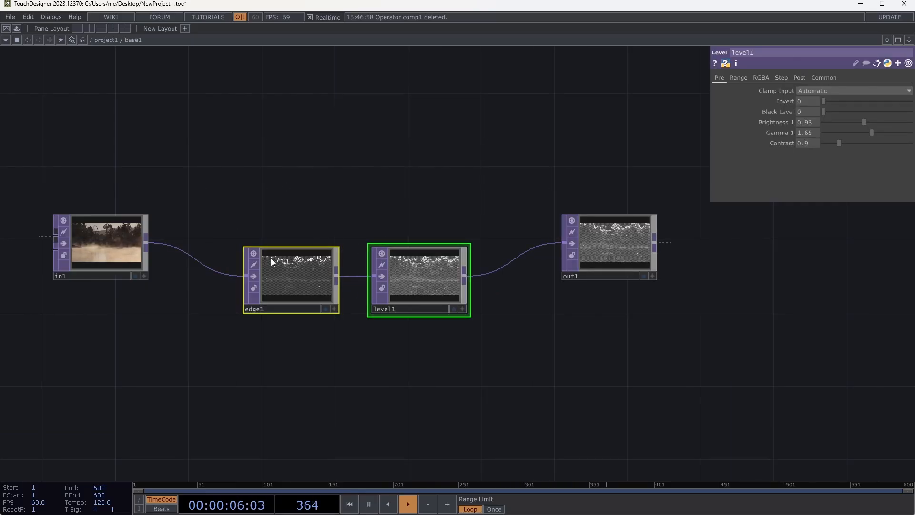
click(104, 253)
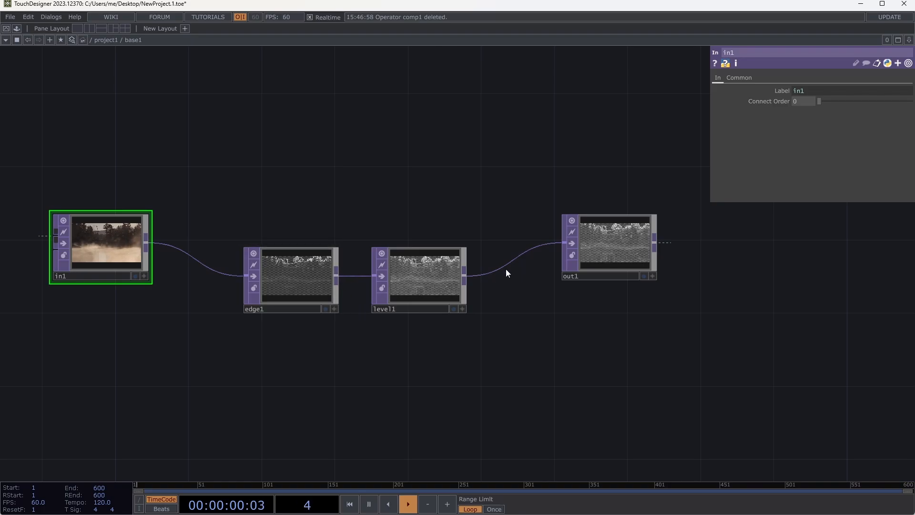
click(590, 248)
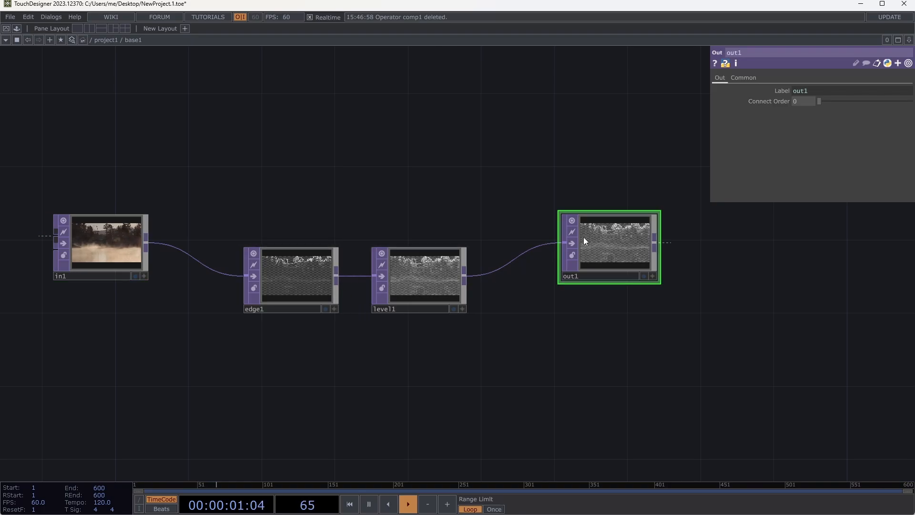
click(110, 40)
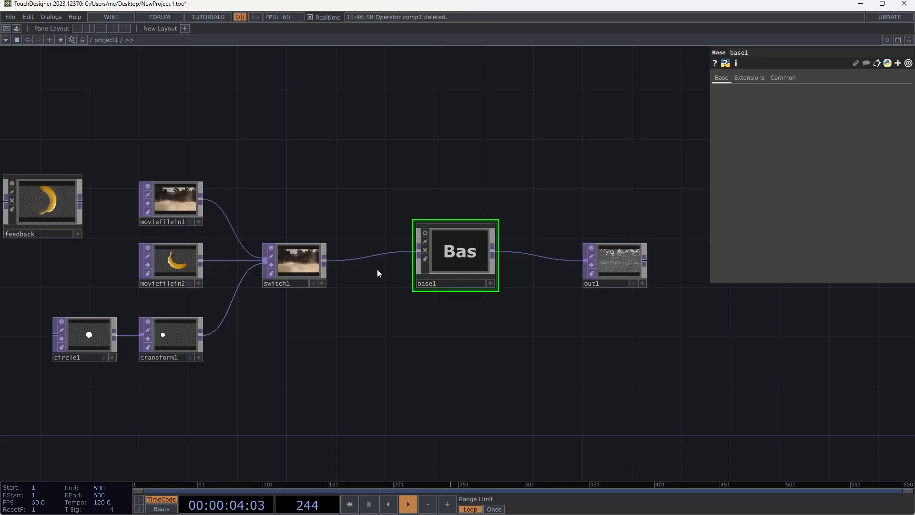
- Toggle the viewer of switch1 off and back on, also with the input TOPs selected alongside it
click(272, 249)
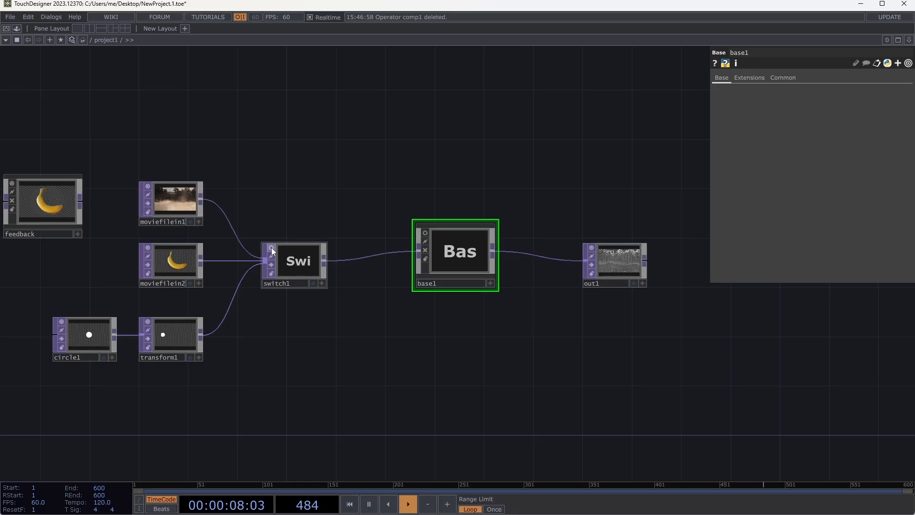
click(272, 249)
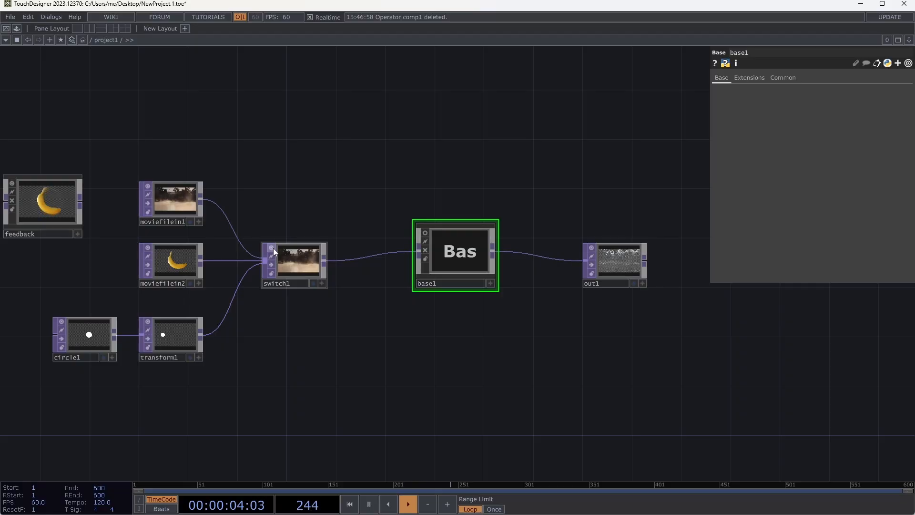
click(272, 248)
click(271, 249)
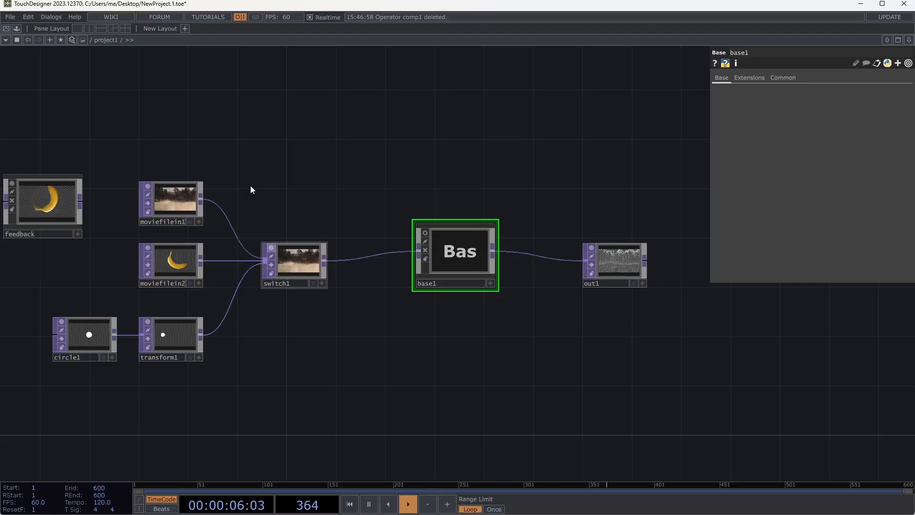
drag(119, 134, 332, 436)
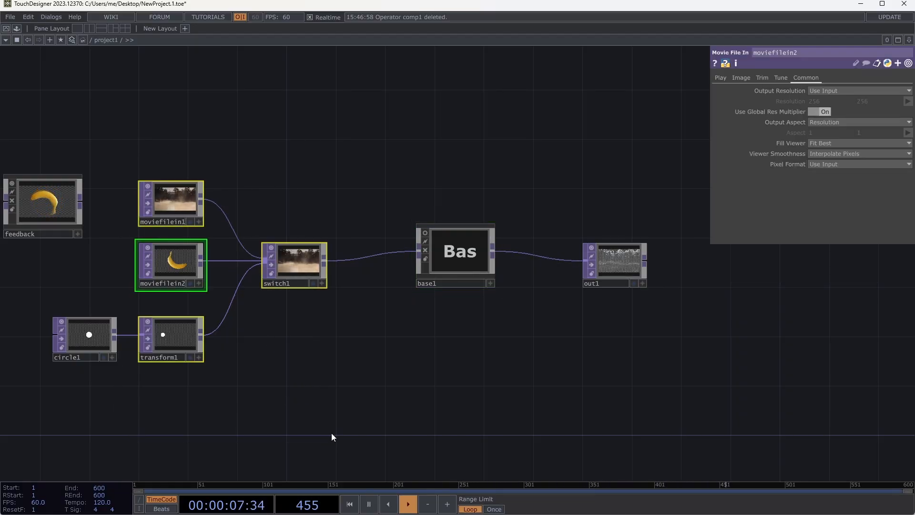
click(271, 248)
click(272, 249)
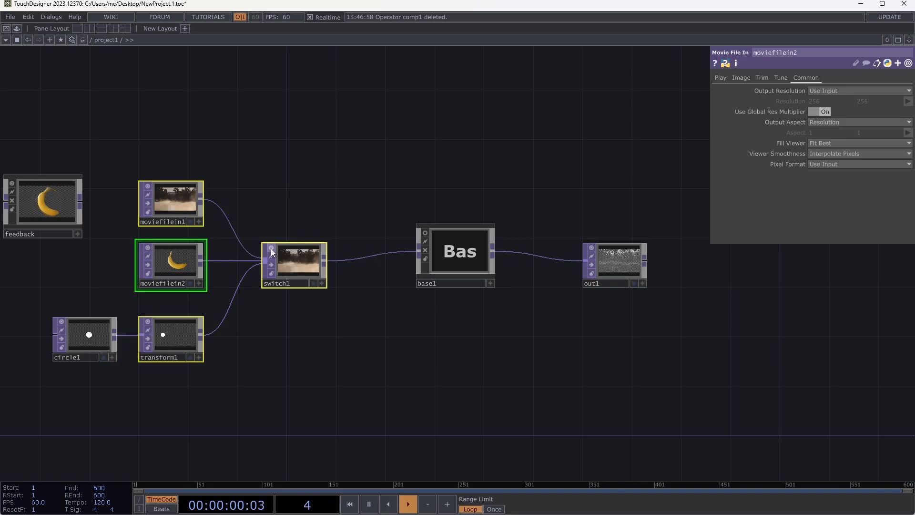
- Clear the multiple selection and turn on base1's viewer so the node shows its output image
click(332, 199)
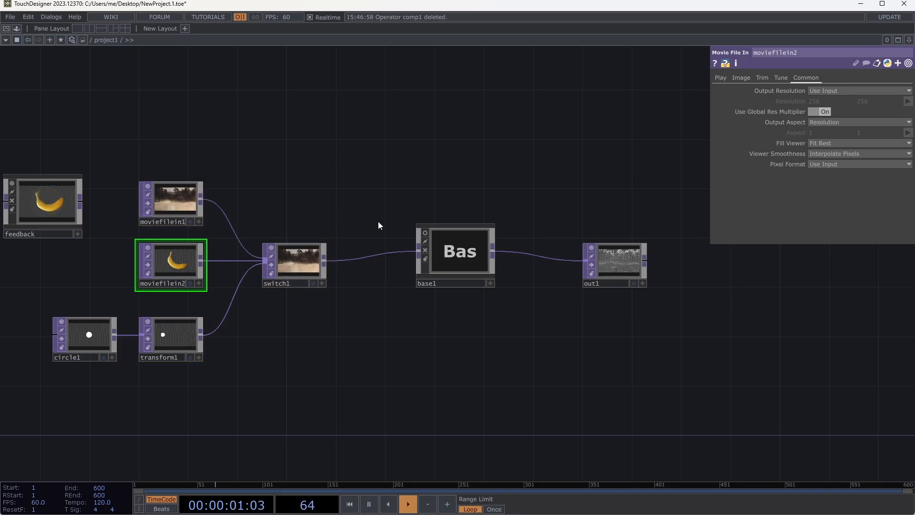
click(425, 233)
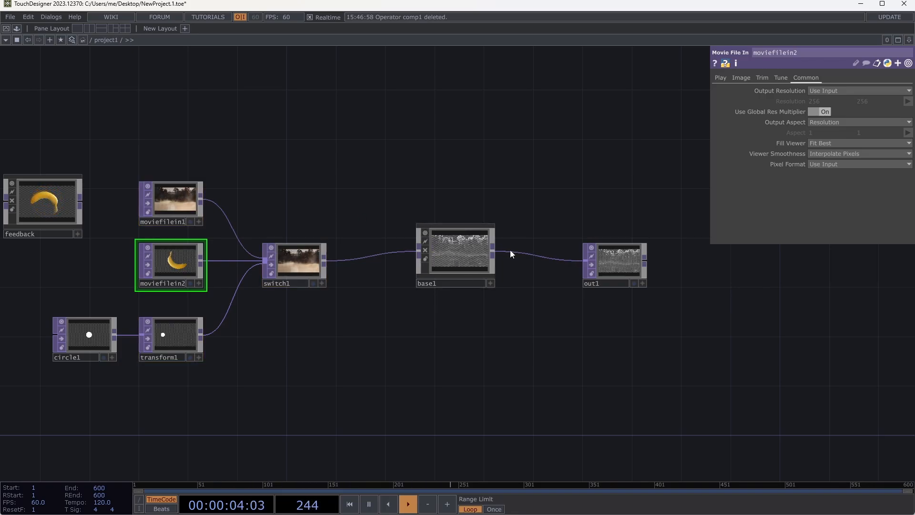
- Rename the base1 component as my_favorite_filter_
click(439, 284)
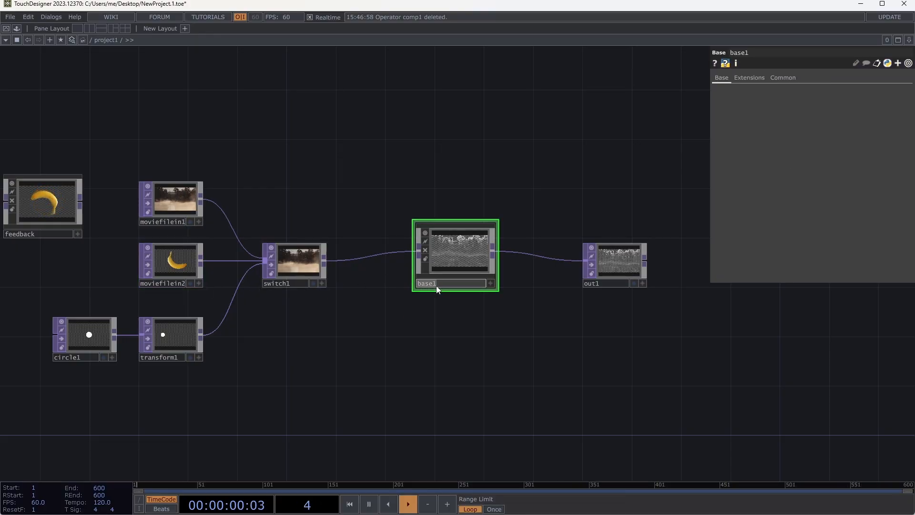
text(my_favo)
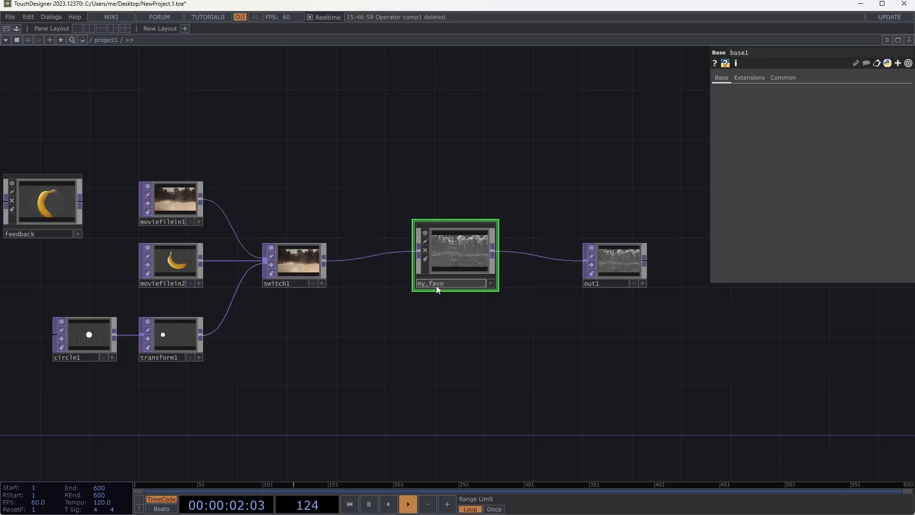
text(rite_filter_)
key(Return)
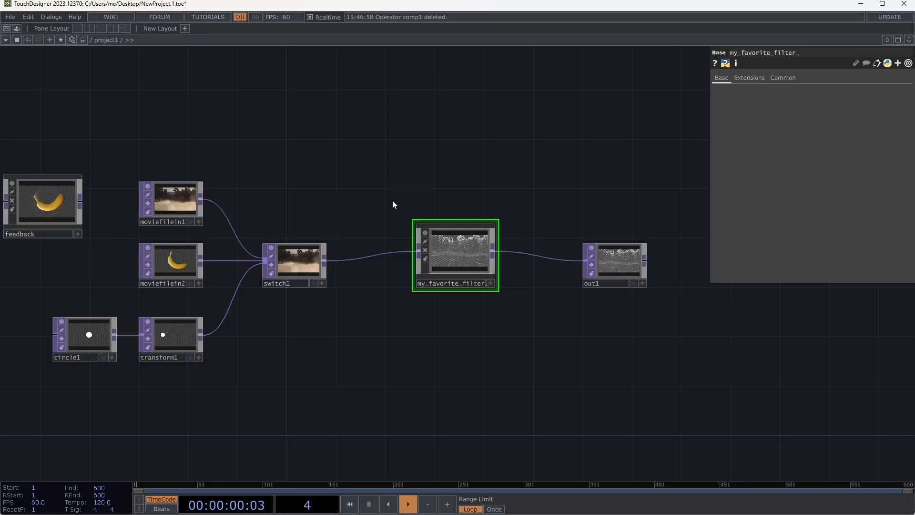
drag(463, 154, 558, 128)
scroll(547, 132, down, 3)
scroll(573, 145, up, 2)
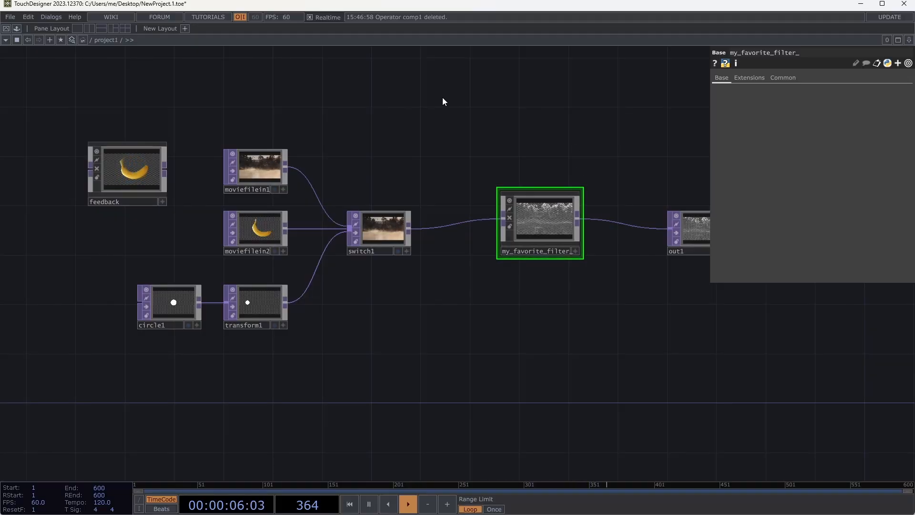
- Undo the rename, viewer changes and collapse to restore separate edge1 and level1 operators, and turn off out1's background display
key(ctrl+z)
key(ctrl+z)
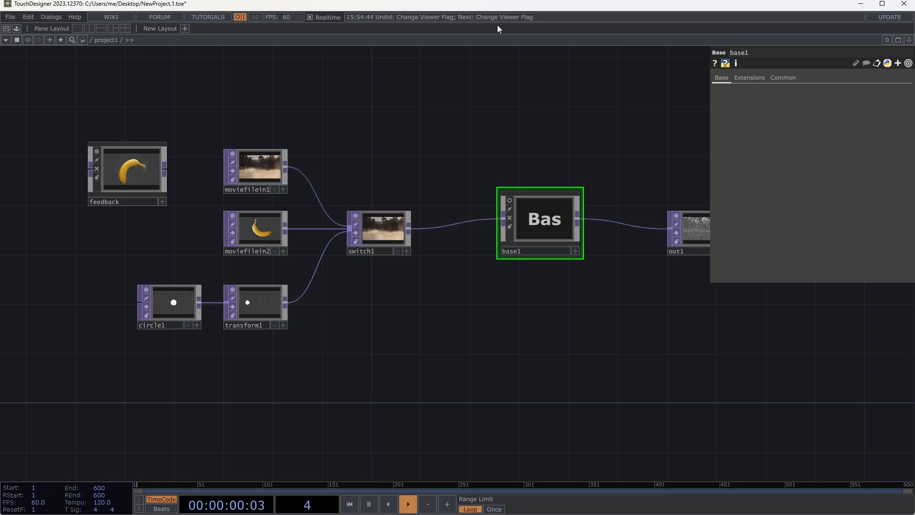
key(ctrl+z)
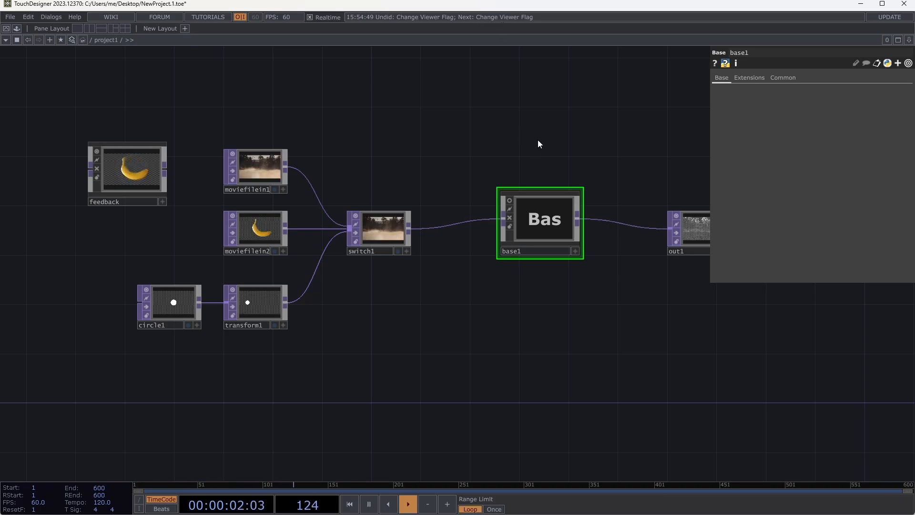
key(ctrl+z)
key(ctrl+z)
key(ctrl+z)
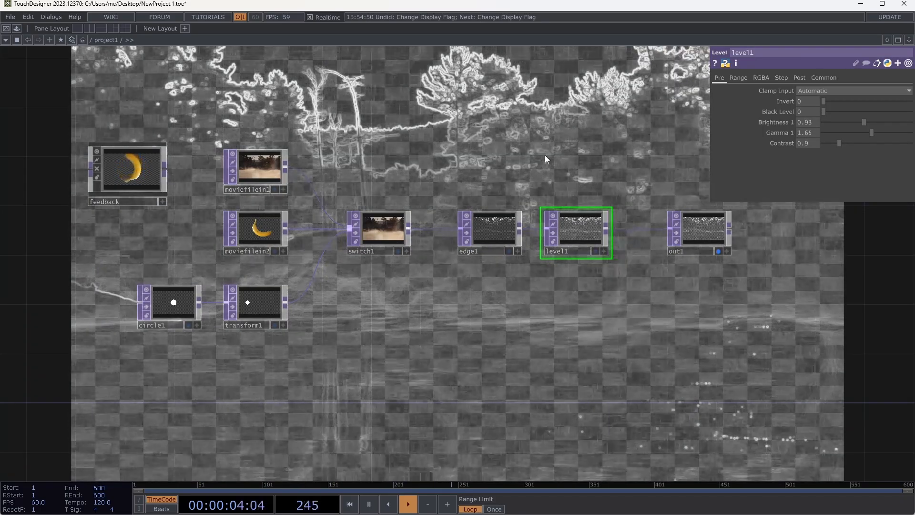
click(719, 251)
- Try out different Black Level values on level1 and return the parameter to 0
drag(507, 316, 434, 332)
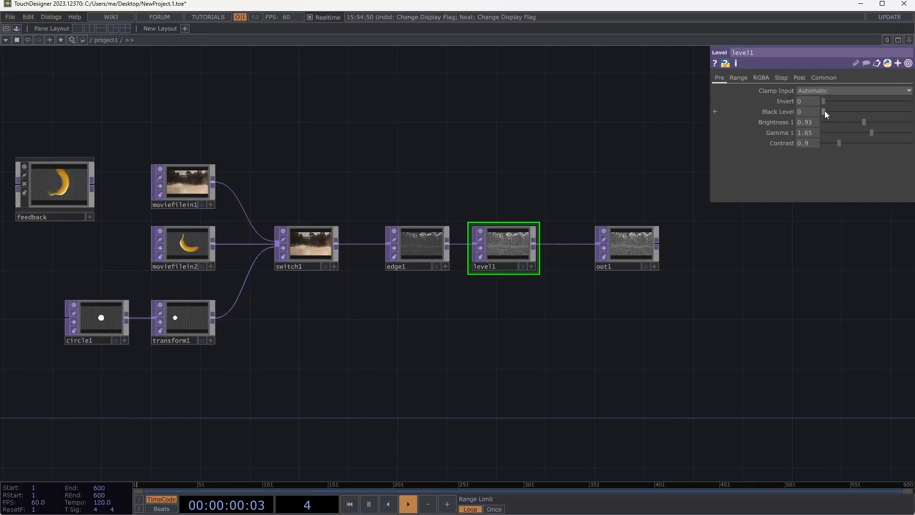
drag(825, 112, 871, 114)
drag(814, 115, 804, 116)
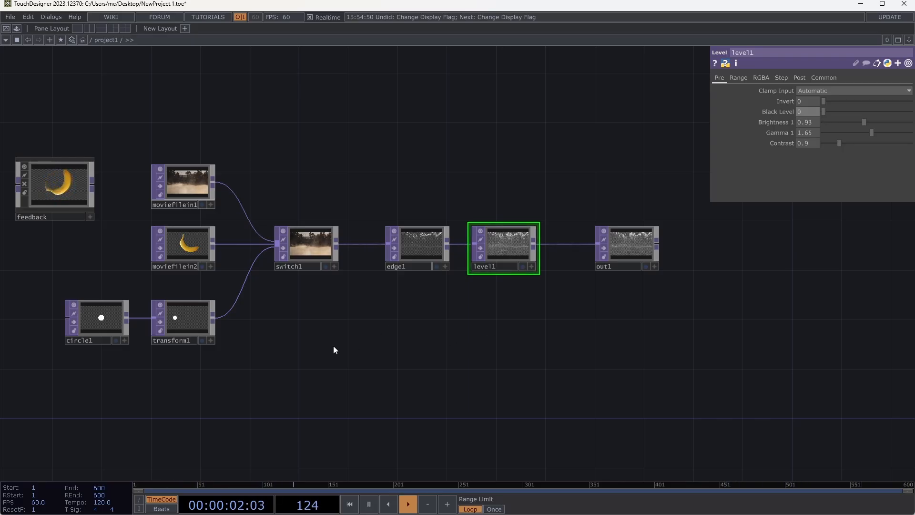
- Add a Slider COMP to the network, enlarge its node and place it in the empty space below switch1
key(Tab)
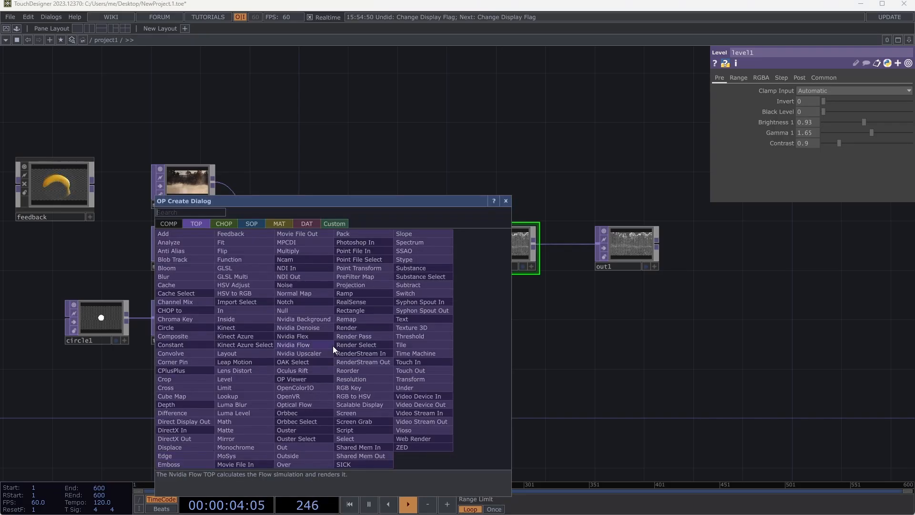
click(167, 223)
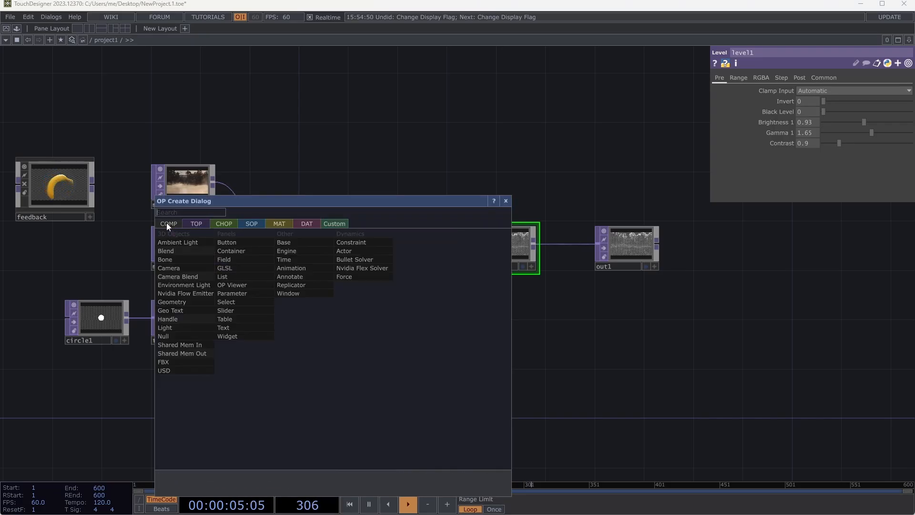
click(234, 310)
click(319, 342)
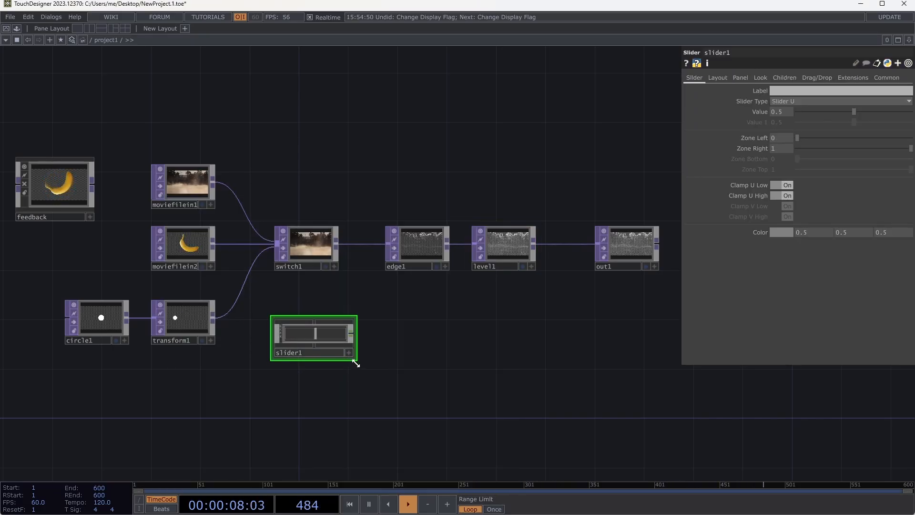
drag(356, 361, 454, 387)
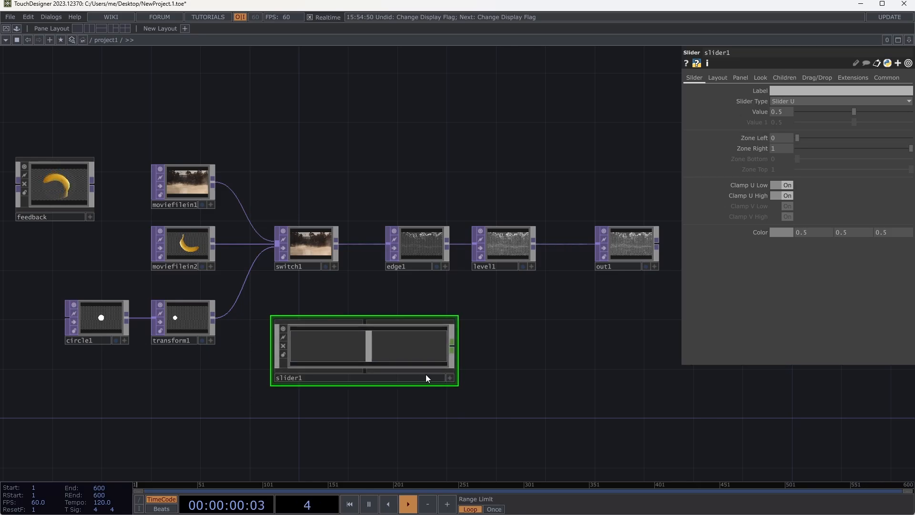
drag(358, 351, 286, 381)
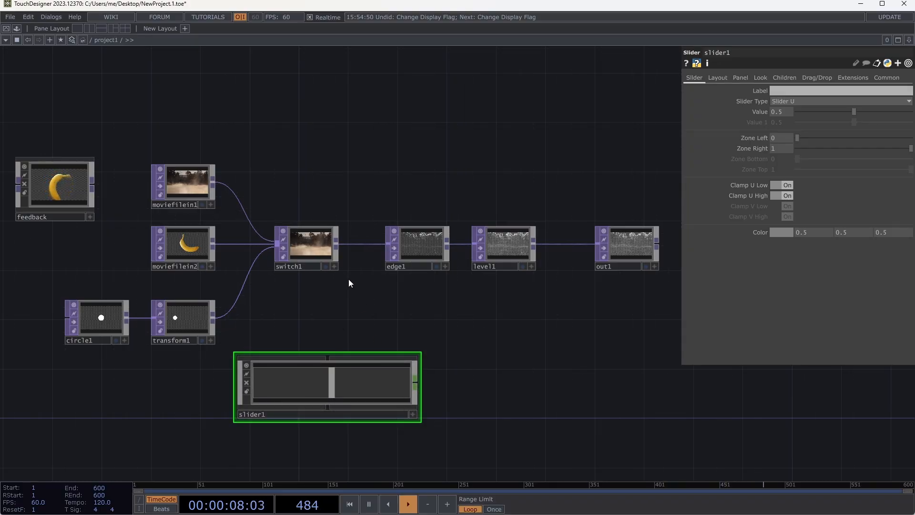
- Display edge1 and level1 in the network background, and turn both displays off again
click(437, 265)
click(436, 265)
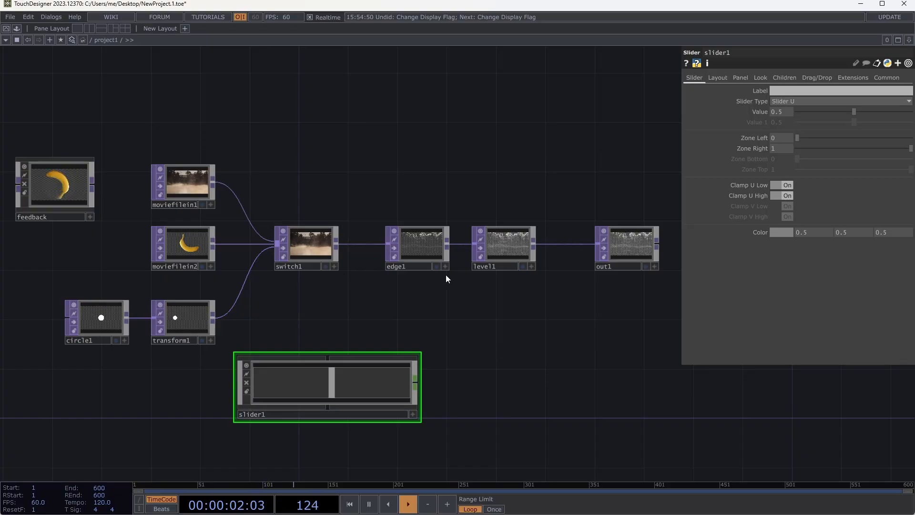
click(436, 267)
click(526, 265)
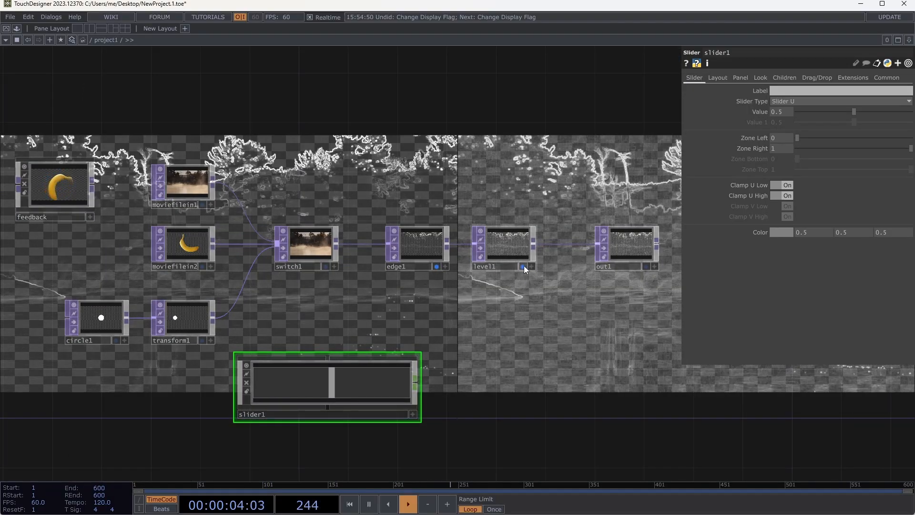
click(524, 265)
click(434, 265)
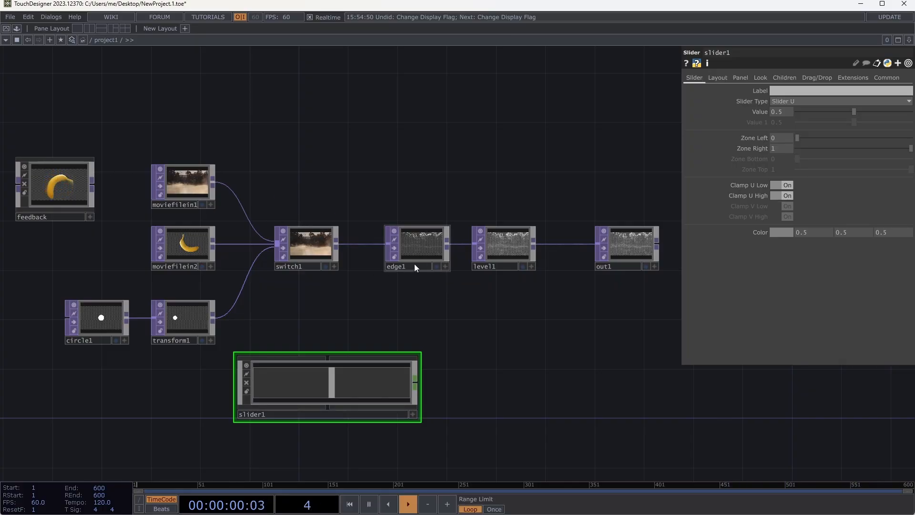
- Activate slider1's viewer and move its handle to about 0.55, and briefly toggle switch1's active viewer on and off
click(412, 414)
mouse_move(335, 392)
mouse_down()
mouse_move(321, 383)
mouse_move(374, 381)
mouse_move(283, 387)
mouse_move(335, 377)
mouse_up()
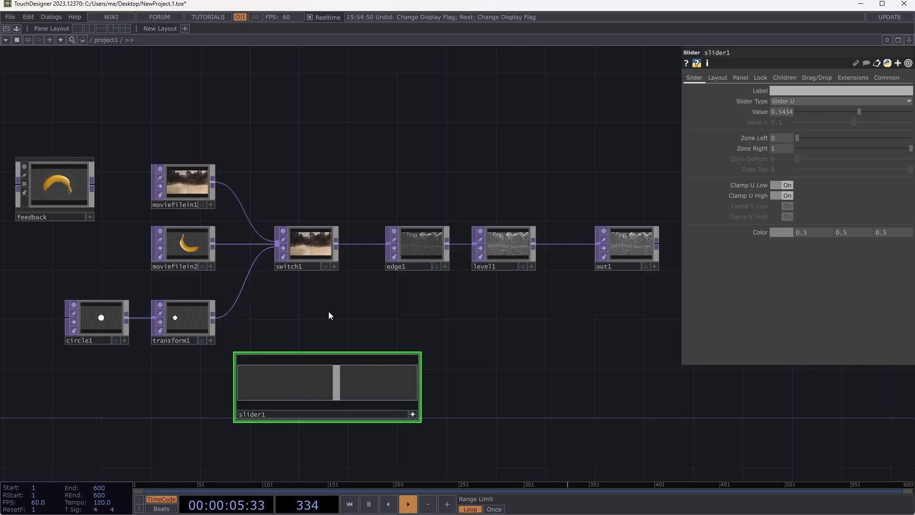
click(335, 266)
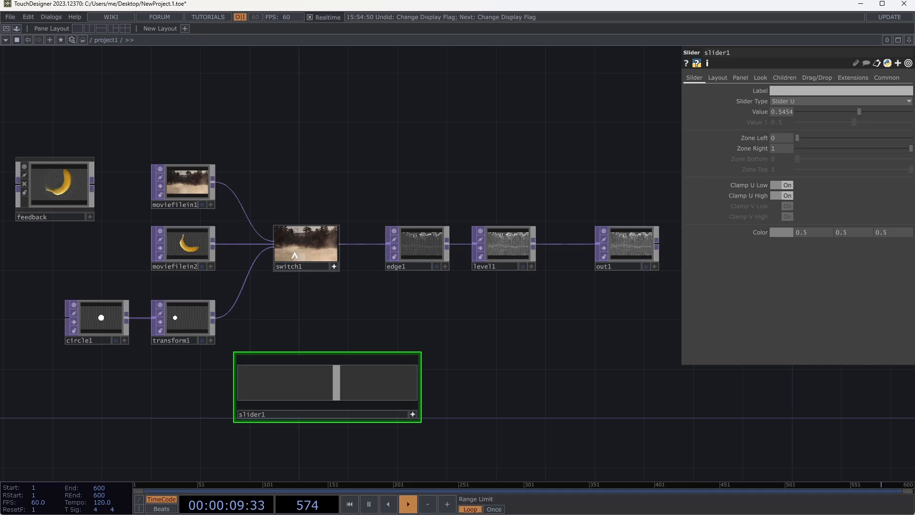
click(333, 266)
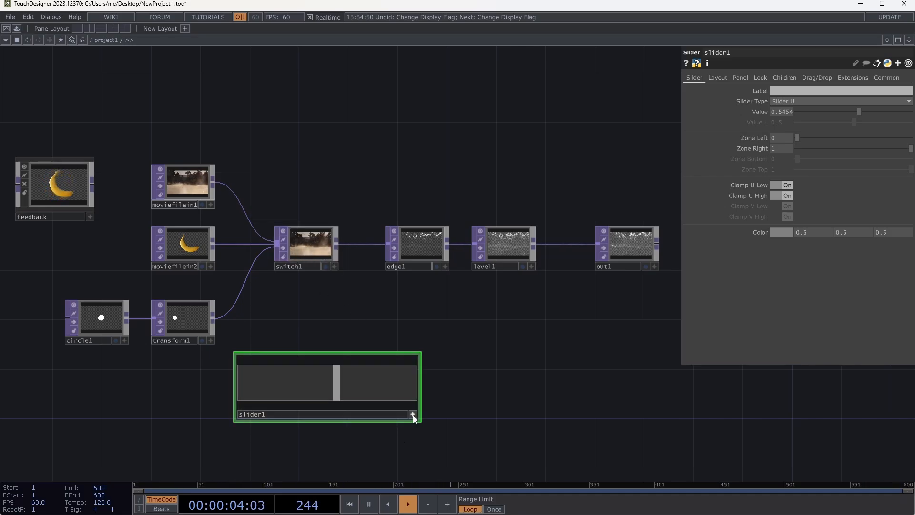
- Move slider1's handle to about 0.61 and on to about 0.93, and deactivate its viewer
mouse_move(341, 385)
mouse_down()
mouse_move(388, 382)
mouse_move(327, 387)
mouse_move(347, 385)
mouse_up()
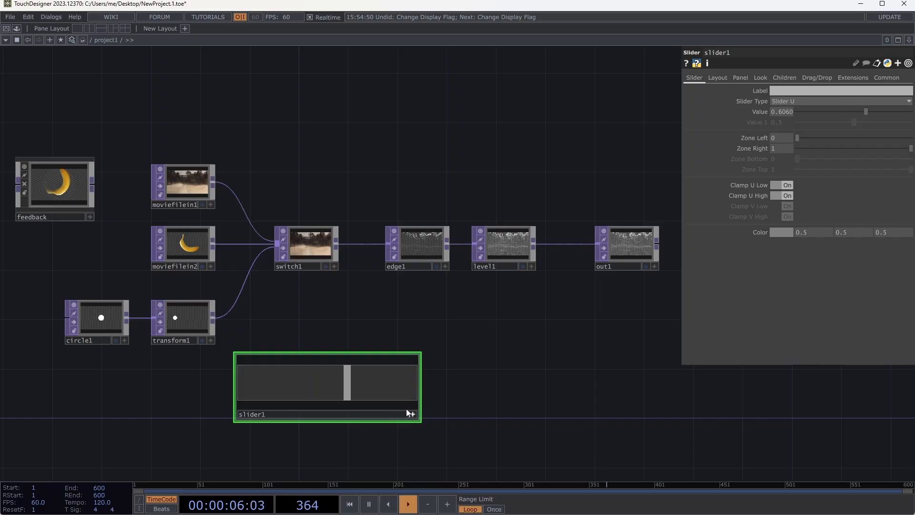
click(402, 385)
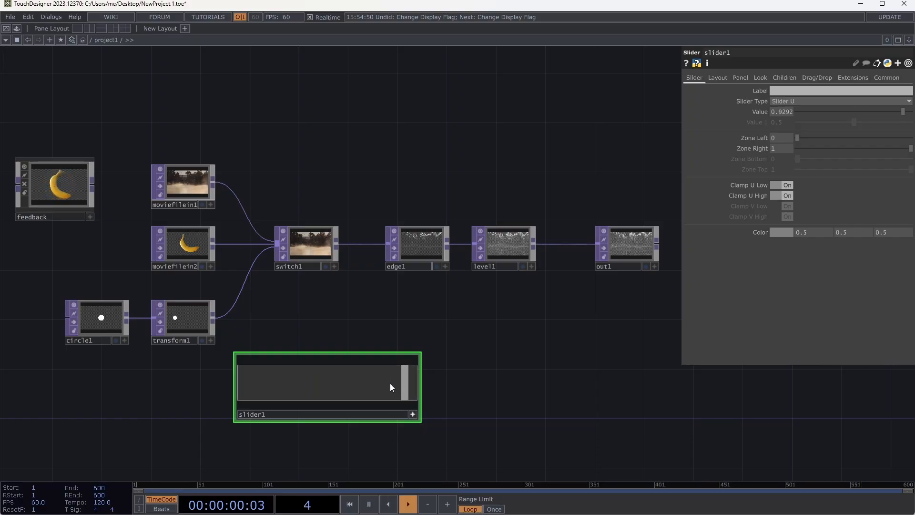
click(410, 413)
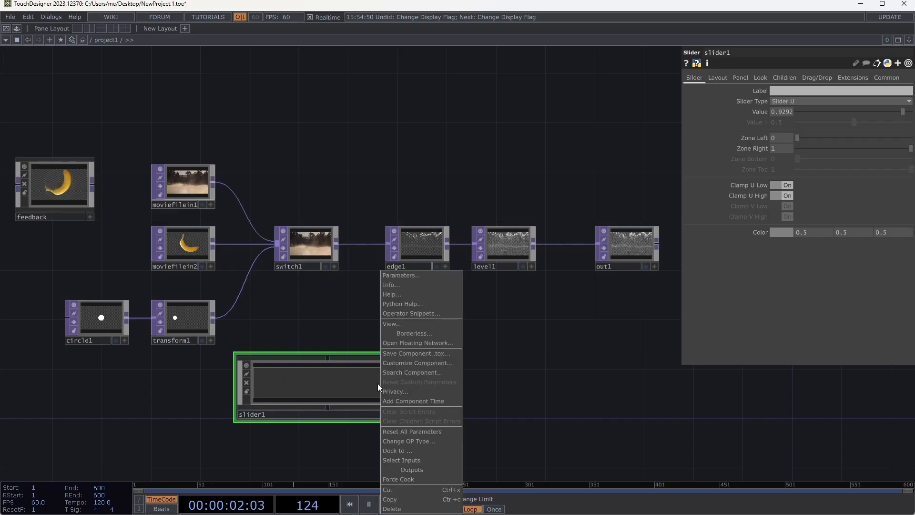
- Examine the context commands of slider1 and of the empty network for toggling active viewers
right_click(377, 387)
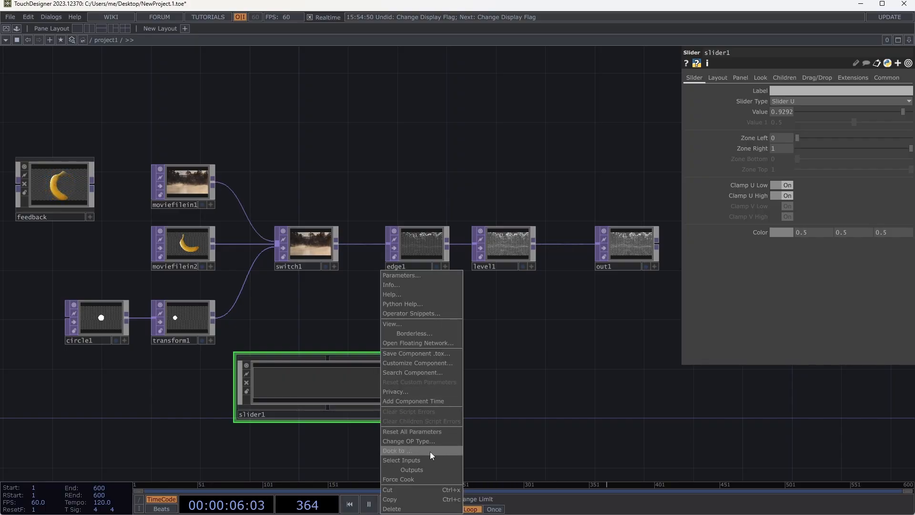
click(481, 351)
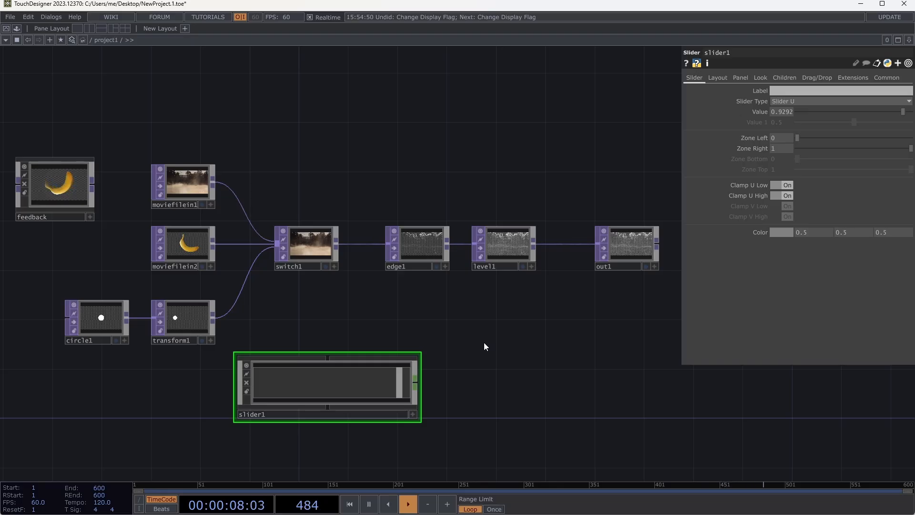
right_click(484, 342)
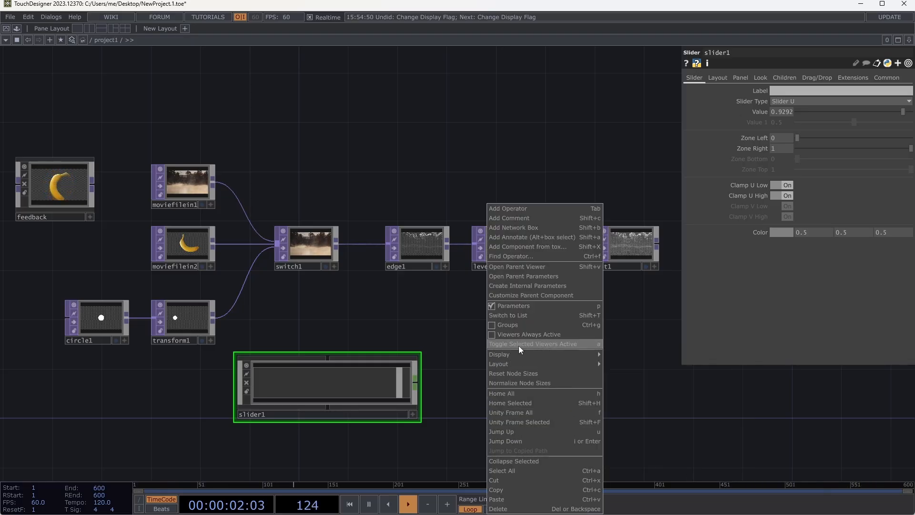
click(461, 319)
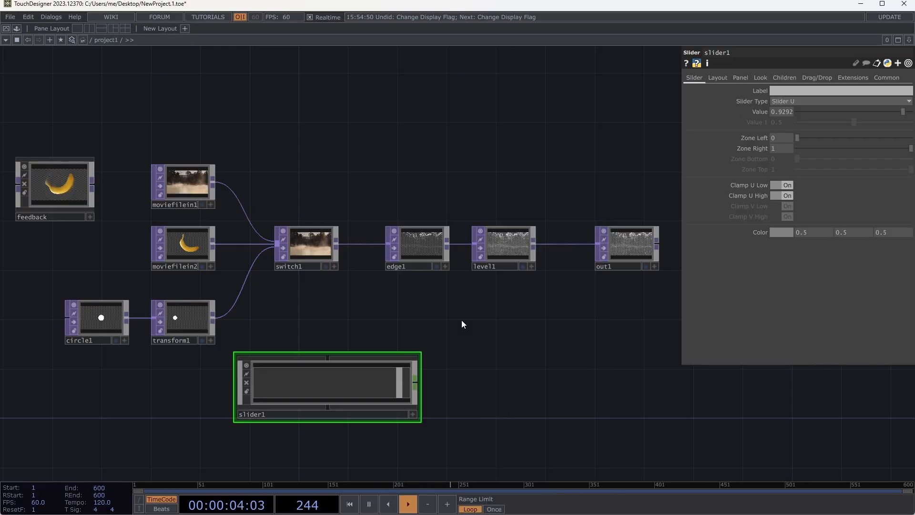
- Toggle slider1's viewer active, move its handle to about 0.71, and lower its Value parameter to about 0.45
key(shift+a)
key(shift+a)
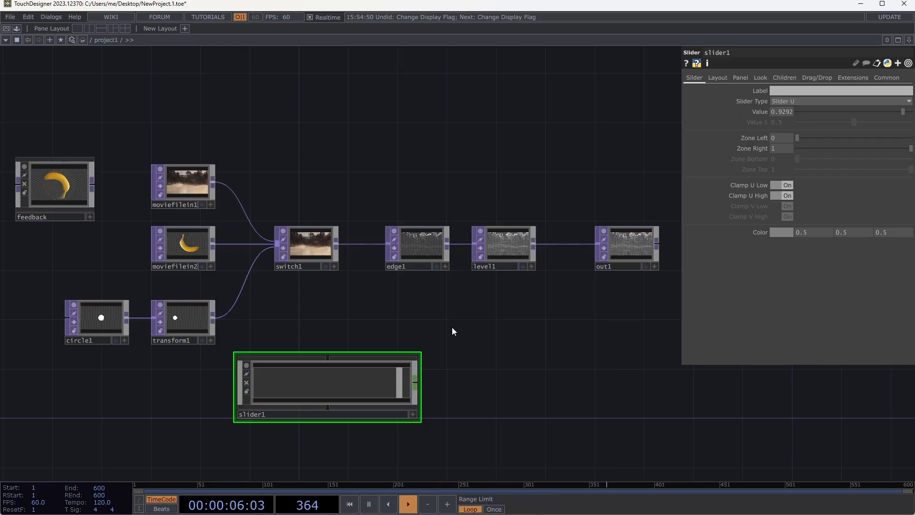
key(shift+a)
drag(404, 390, 365, 381)
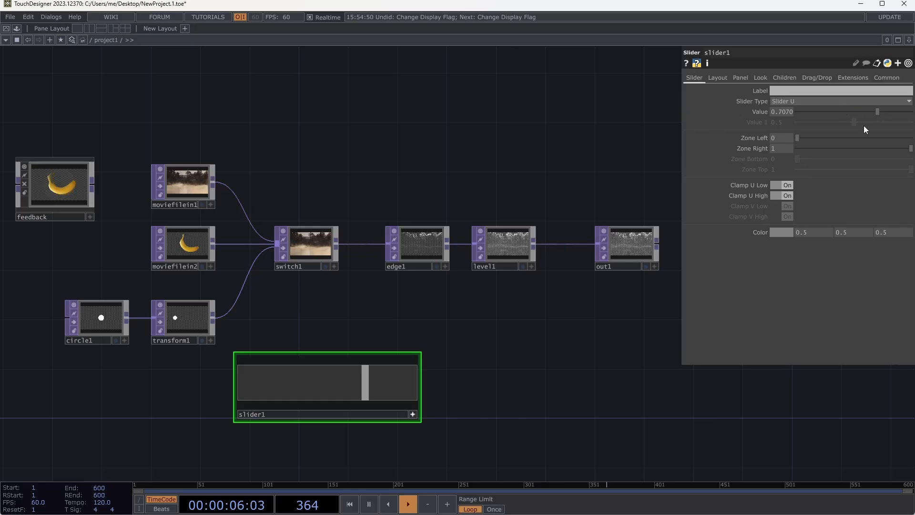
drag(877, 110, 830, 111)
- Reposition slider1 below transform1, move its handle to about 0.69 and further right, and show level1's parameters
drag(357, 387, 220, 447)
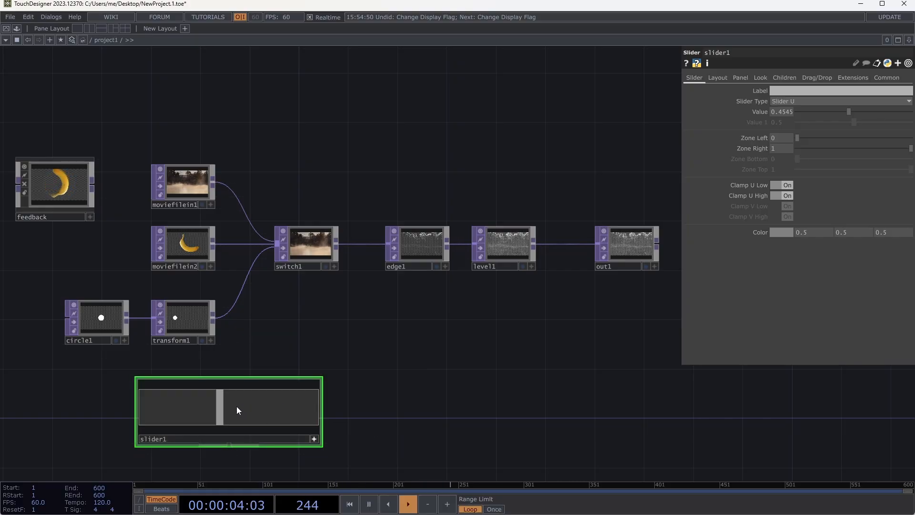
drag(241, 412, 263, 412)
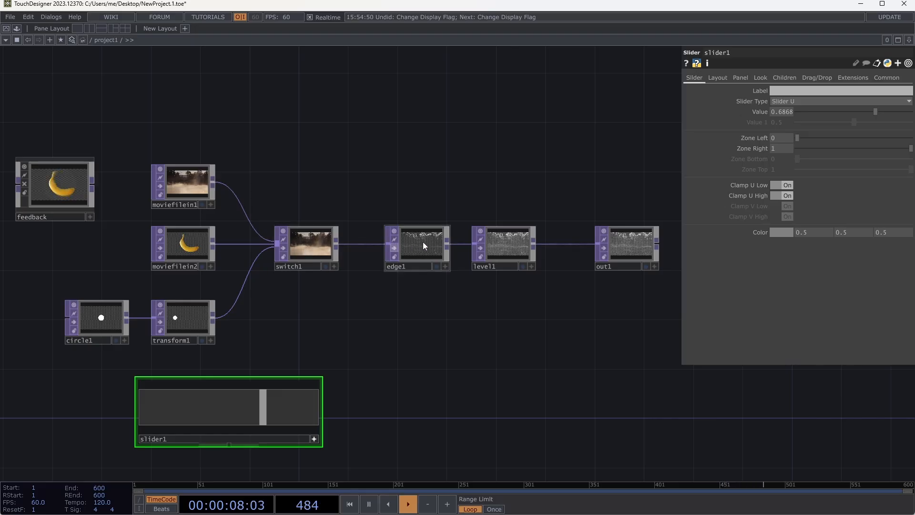
click(513, 239)
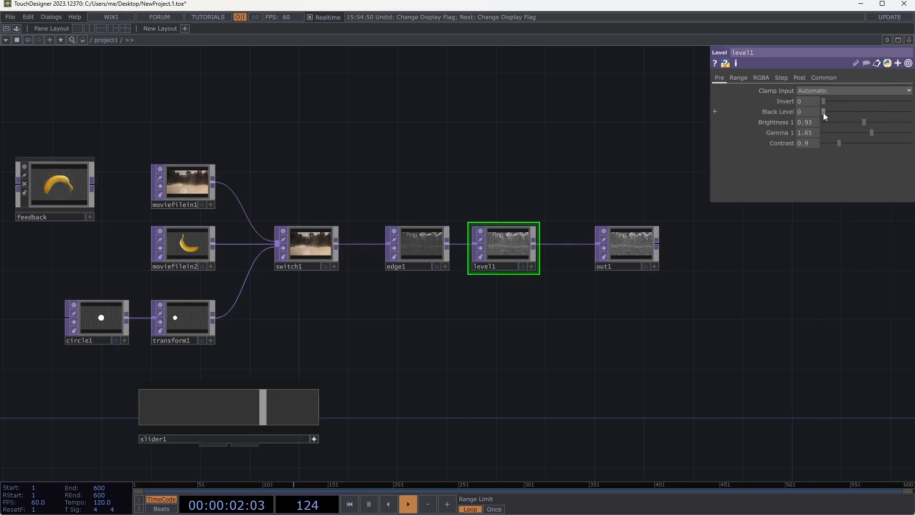
click(285, 404)
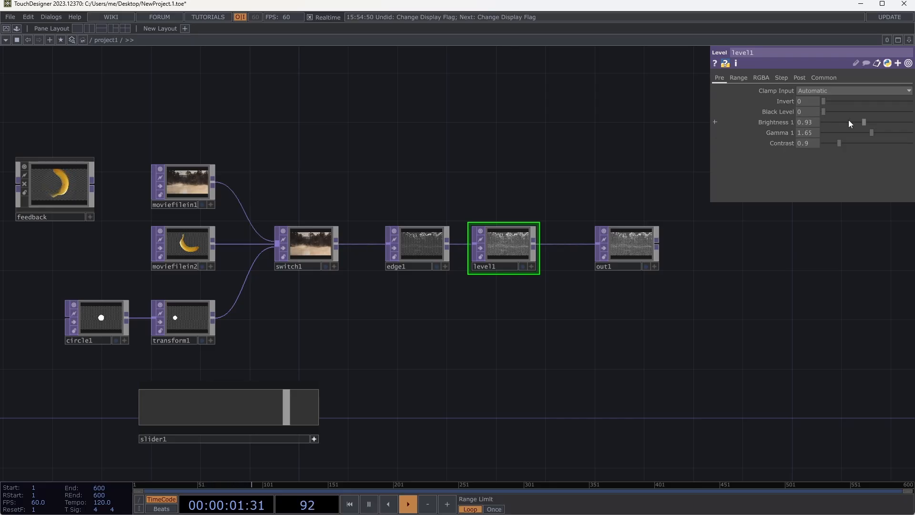
- Display out1 in the network background and set level1's Black Level to 0.89
drag(831, 110, 800, 122)
click(645, 266)
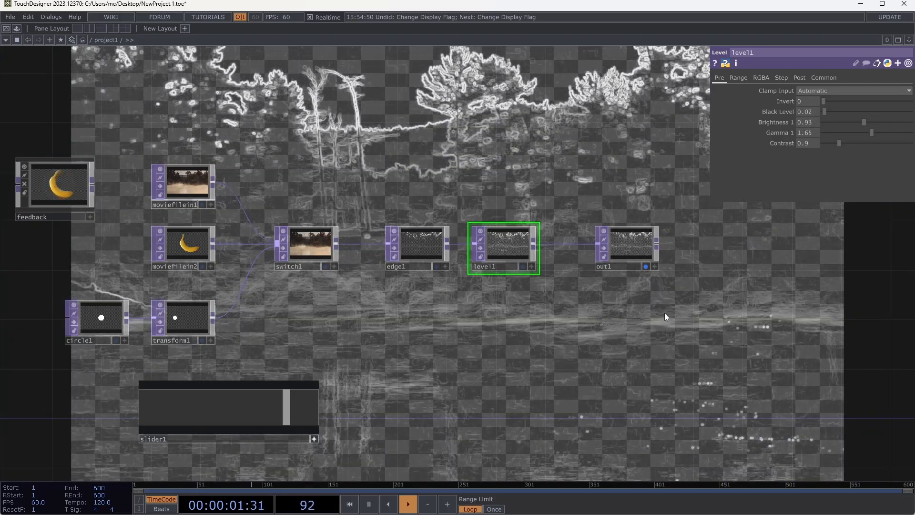
mouse_move(825, 112)
mouse_down()
mouse_move(884, 99)
mouse_move(830, 111)
mouse_move(876, 124)
mouse_move(793, 128)
mouse_move(865, 133)
mouse_move(813, 119)
mouse_move(868, 113)
mouse_move(812, 107)
mouse_move(825, 115)
mouse_up()
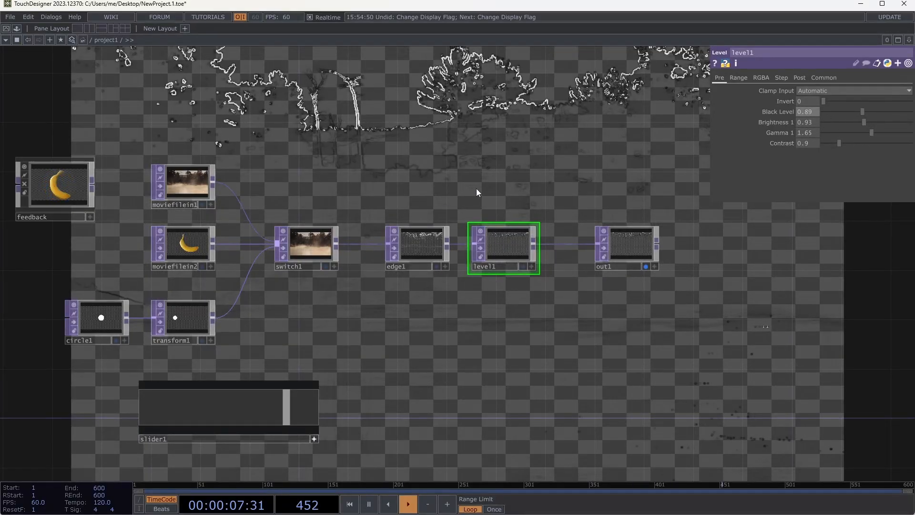
- Add an LFO CHOP to the network in the empty area above switch1
key(Tab)
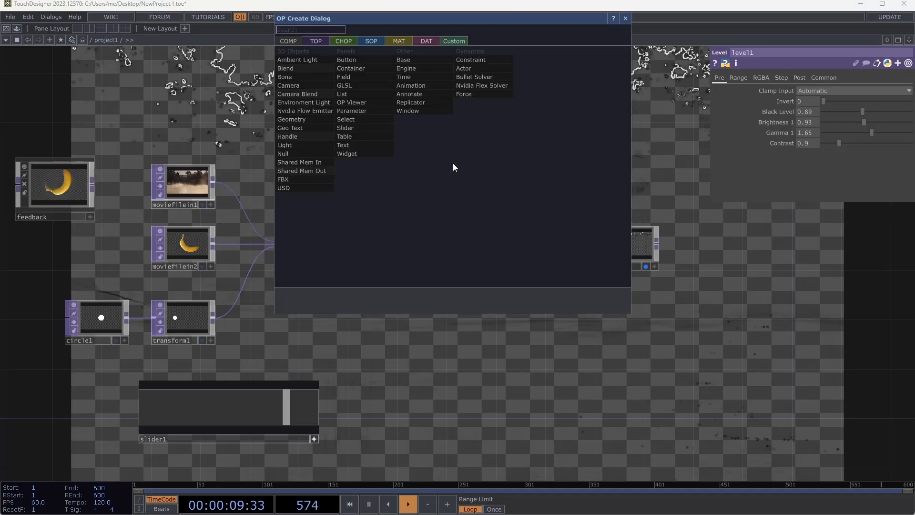
click(349, 41)
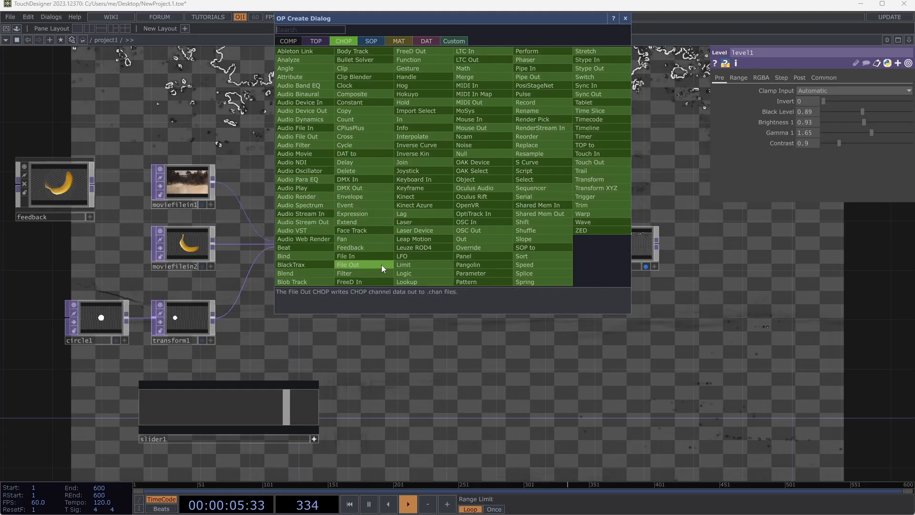
click(404, 257)
click(296, 147)
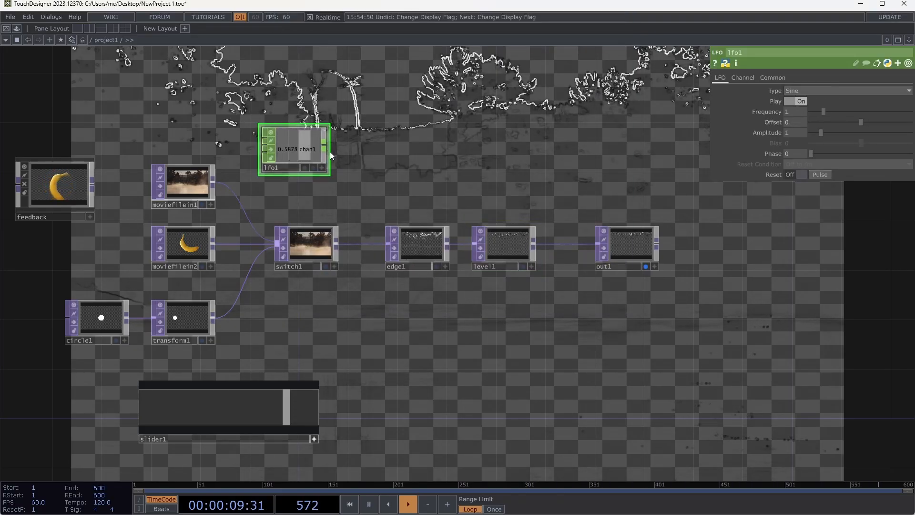
- Try the Gaussian, Triangle and Square waveform types on lfo1, and return its Type to Sine
click(790, 91)
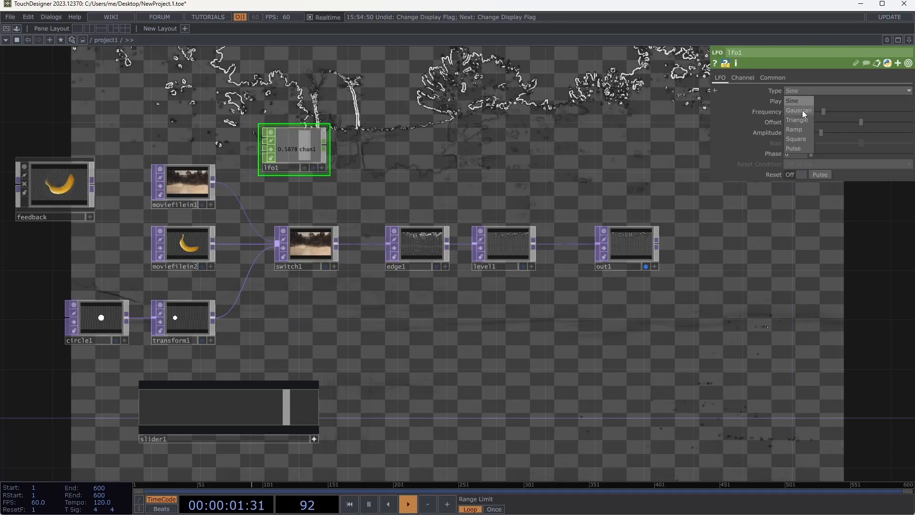
click(802, 111)
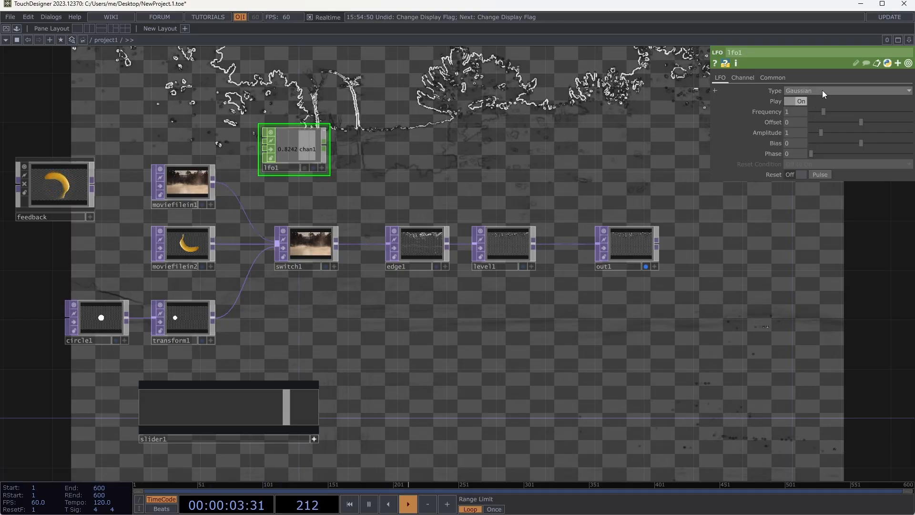
click(822, 90)
click(805, 119)
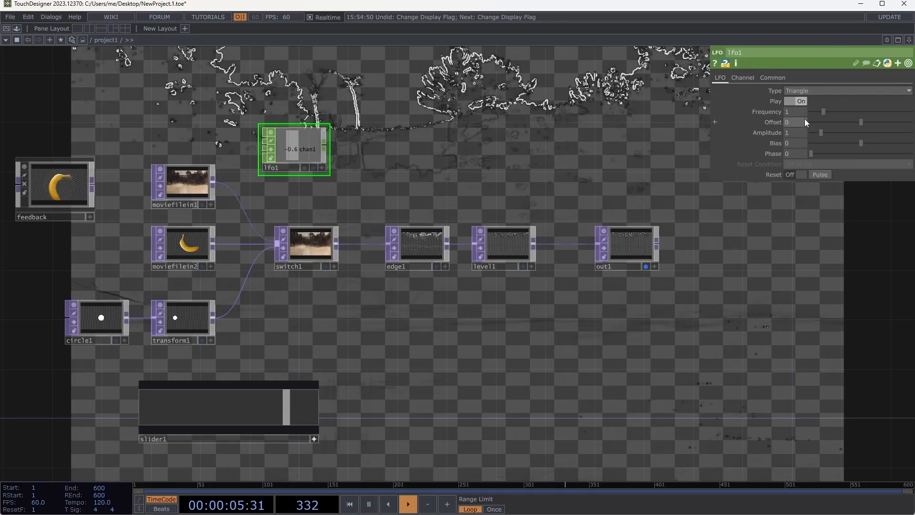
click(811, 94)
click(807, 135)
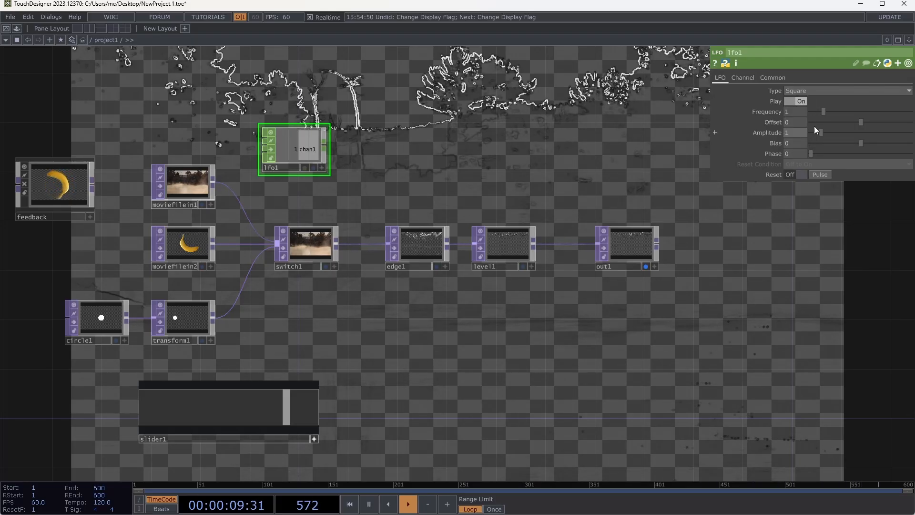
click(817, 90)
click(812, 100)
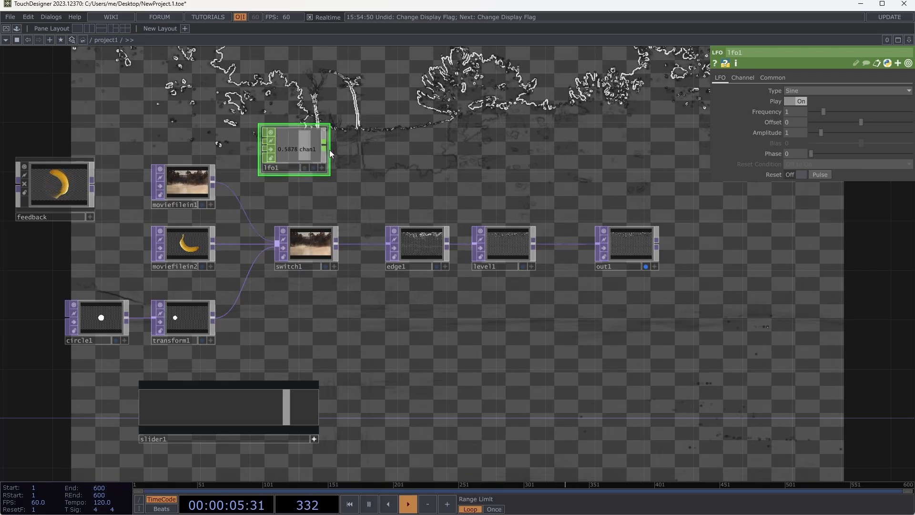
- Link chan1 from lfo1's active viewer to level1's Black Level, and replace the link with a constant value of 0.97
click(496, 242)
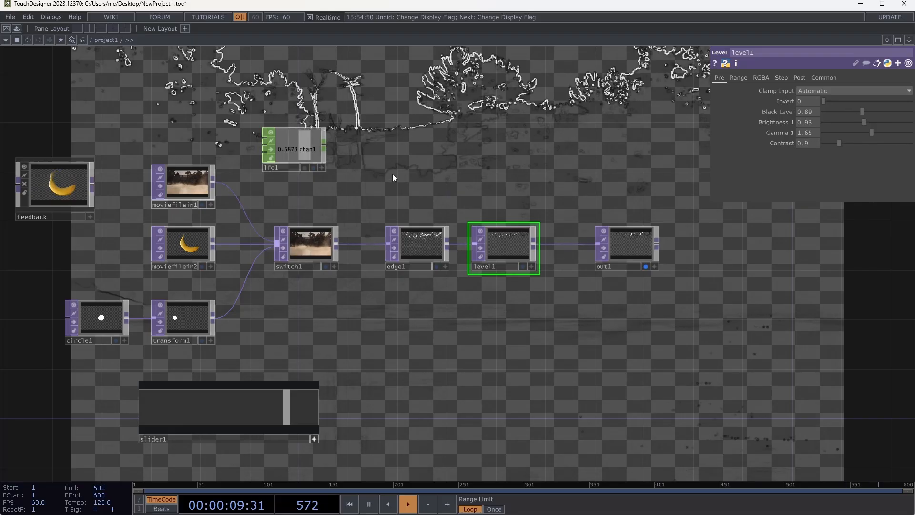
click(321, 169)
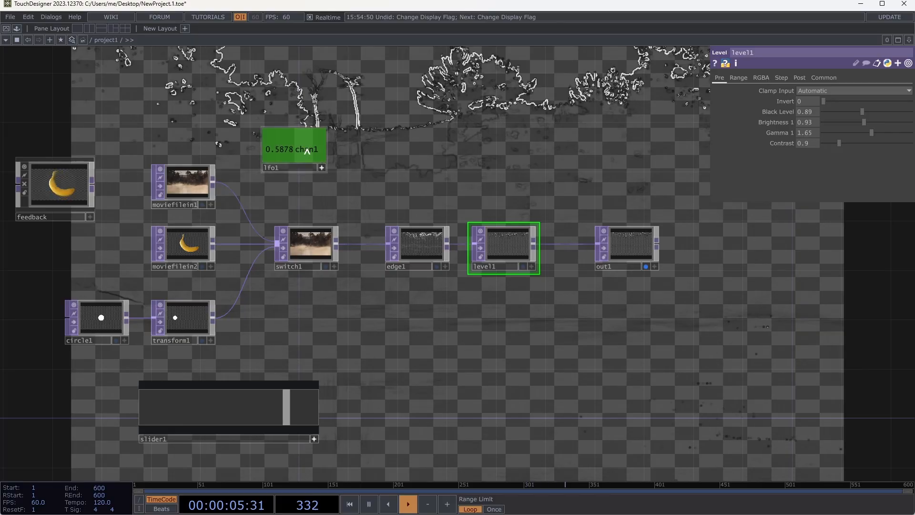
drag(306, 148, 773, 114)
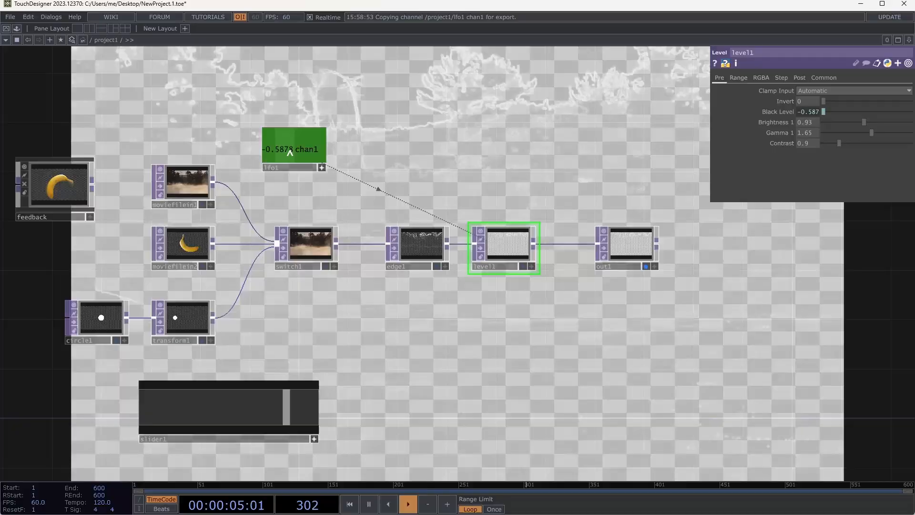
drag(290, 153, 866, 114)
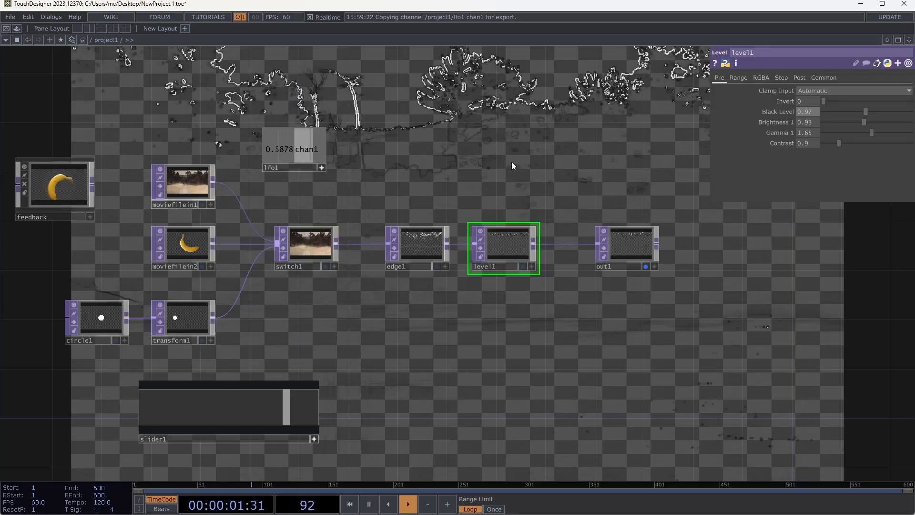
- Remove out1 from the network background and turn off lfo1's active viewer
click(645, 266)
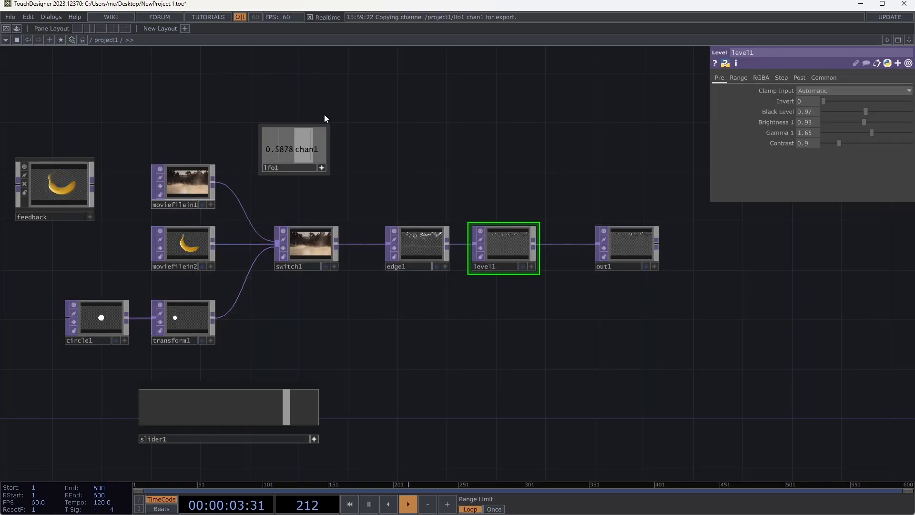
mouse_move(304, 151)
mouse_down()
mouse_move(282, 161)
mouse_move(306, 161)
mouse_up()
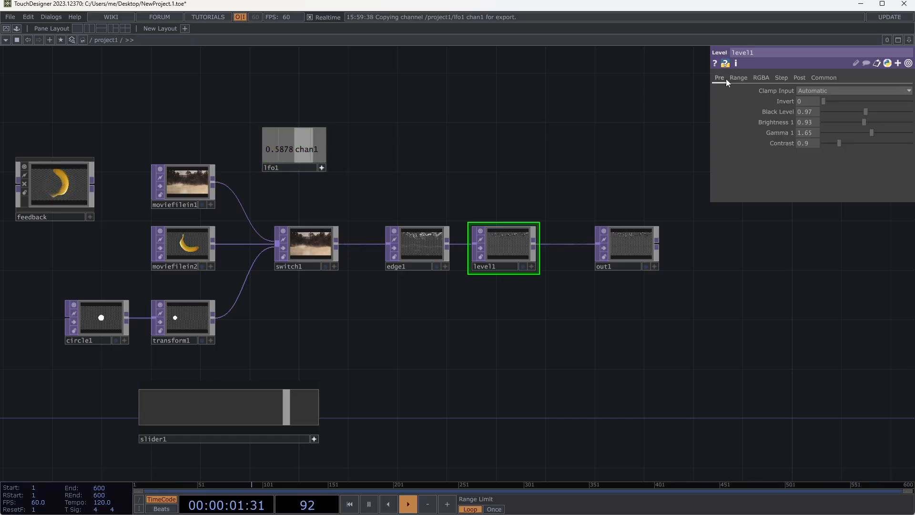
click(322, 169)
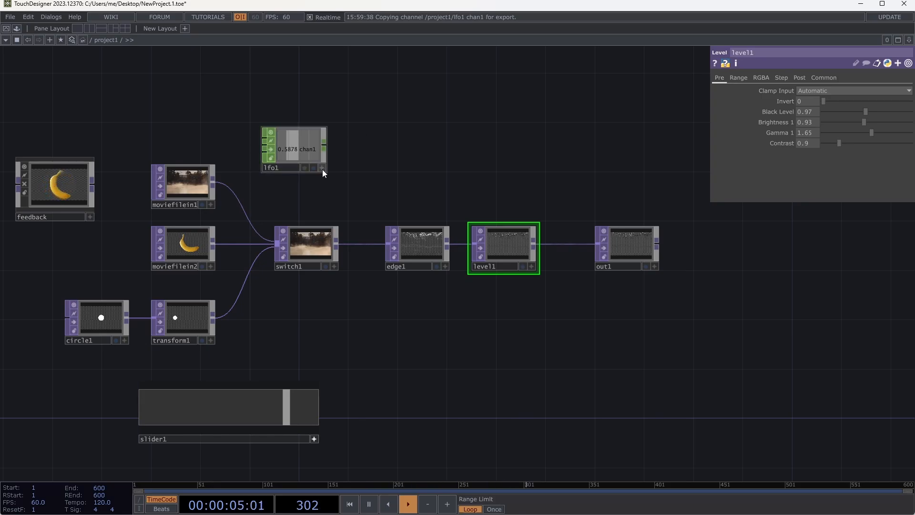
- Wire a Trail CHOP to lfo1's output, place it above edge1 and enlarge its node to show the waveform
click(298, 149)
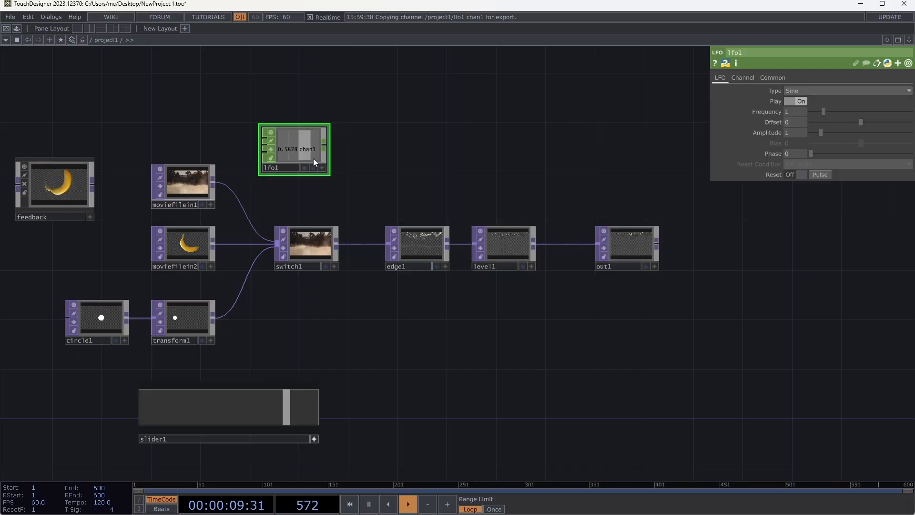
scroll(293, 154, up, 3)
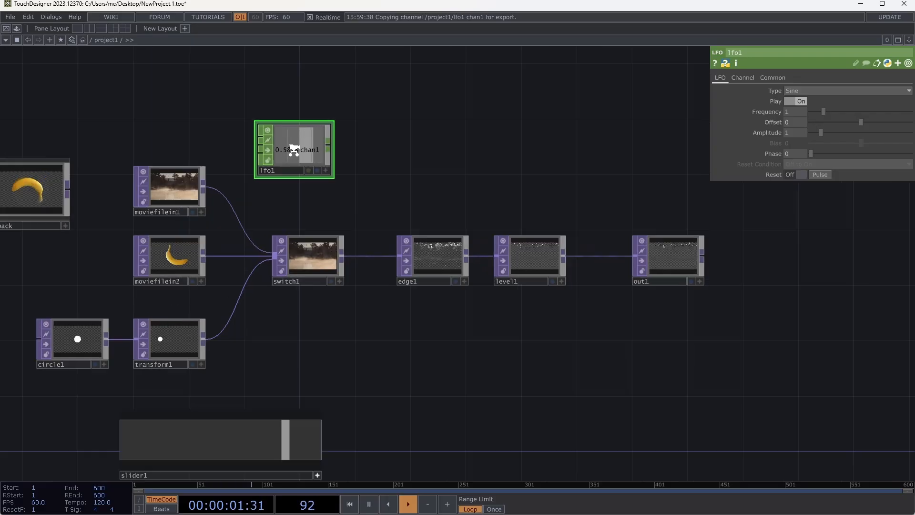
scroll(294, 149, down, 3)
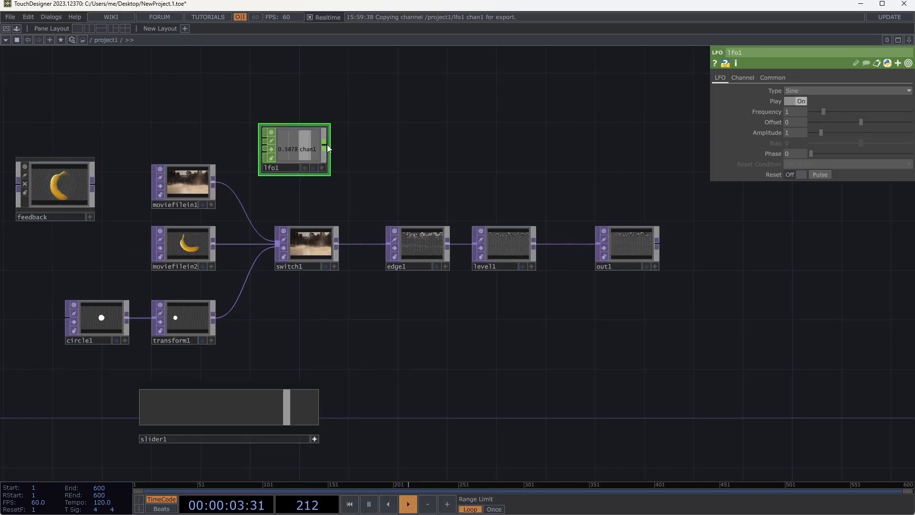
click(325, 143)
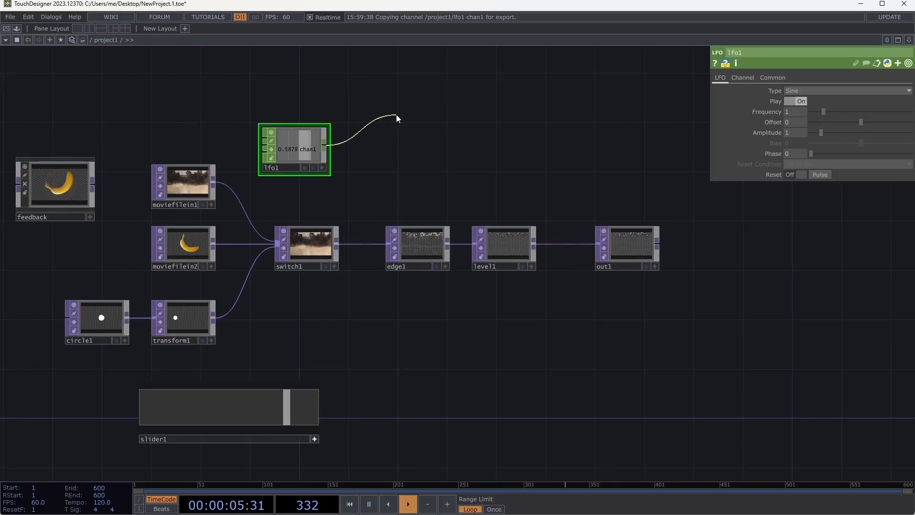
click(396, 114)
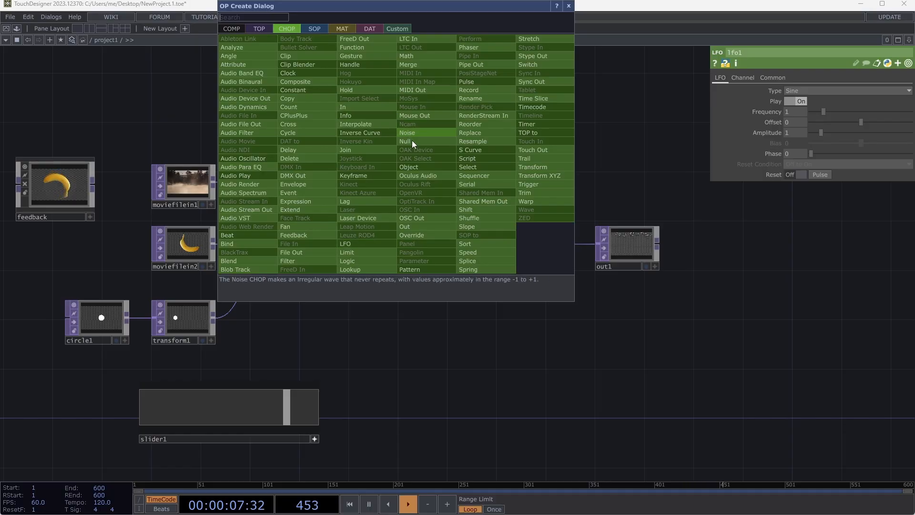
click(542, 158)
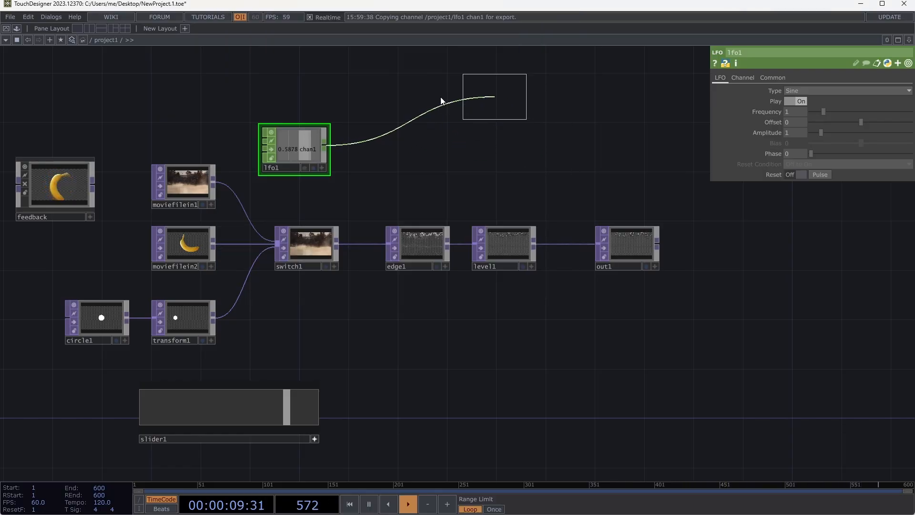
click(415, 113)
drag(452, 125, 575, 152)
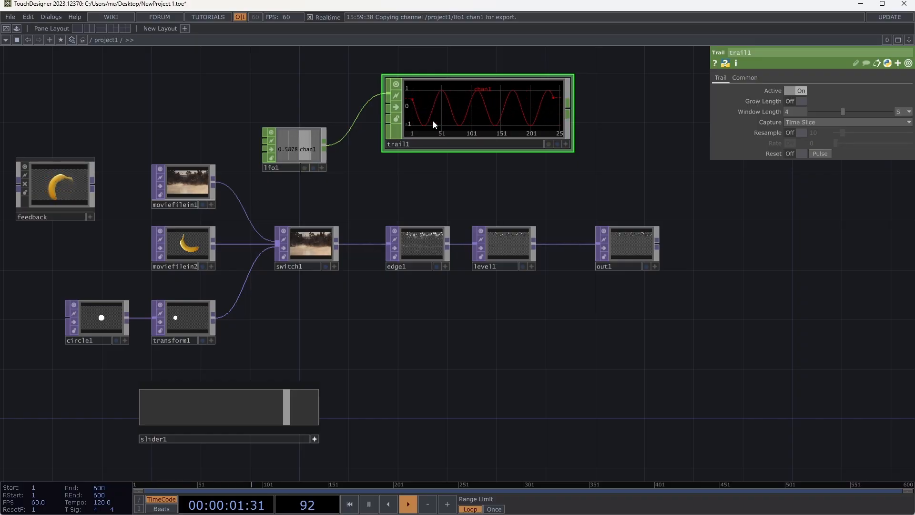
- Set lfo1's Amplitude to 0.5 and its Offset to 0.5
click(298, 138)
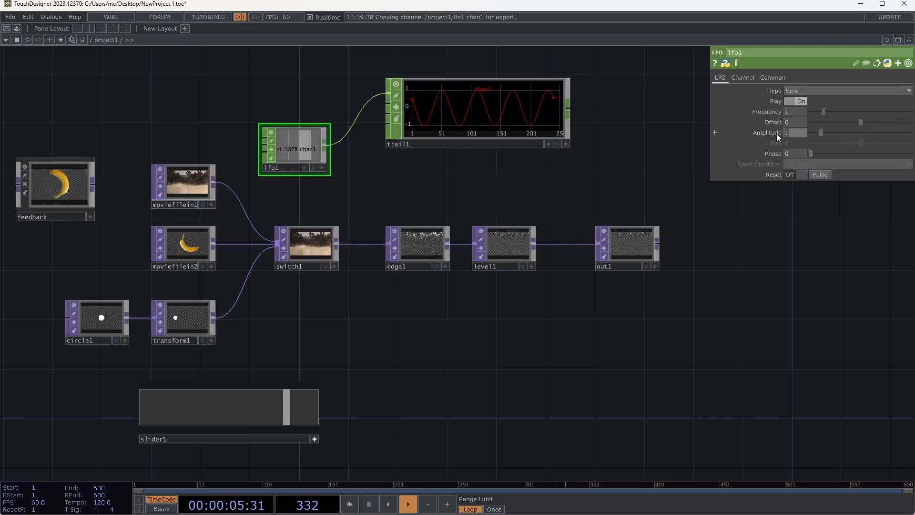
text(.5)
key(Tab)
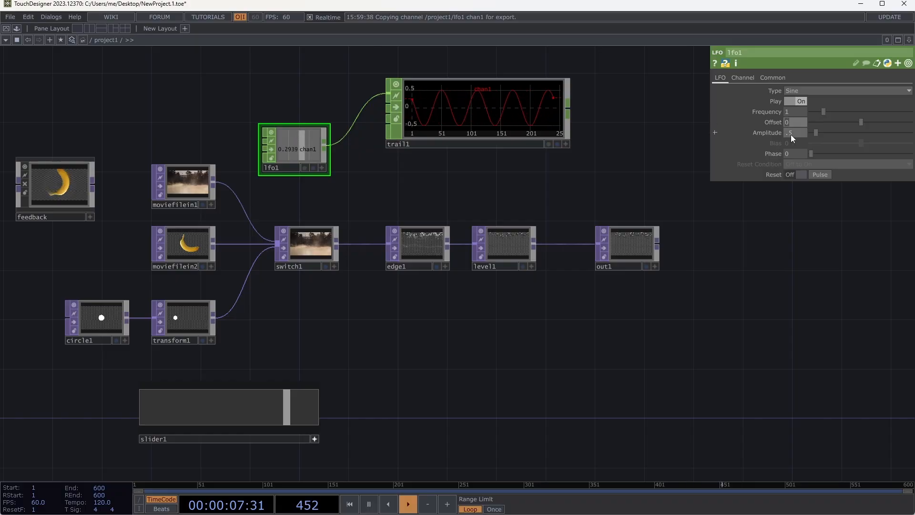
text(.5)
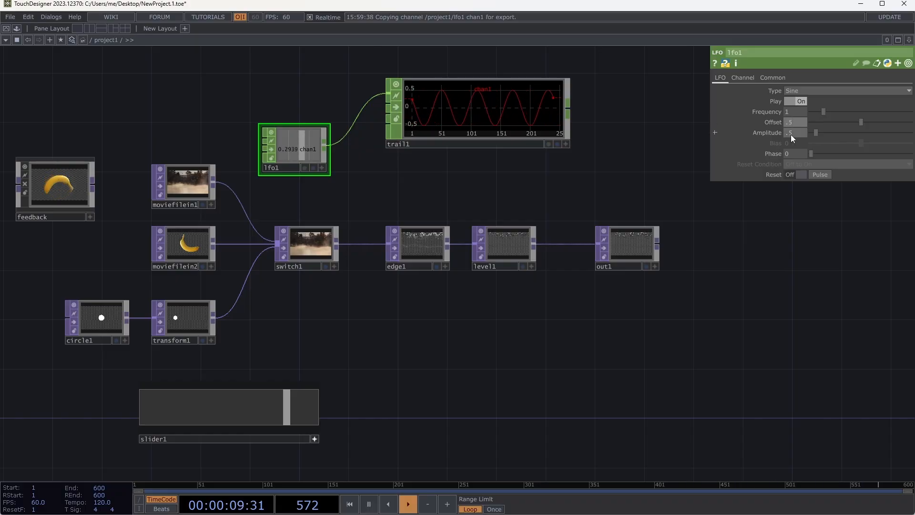
key(Return)
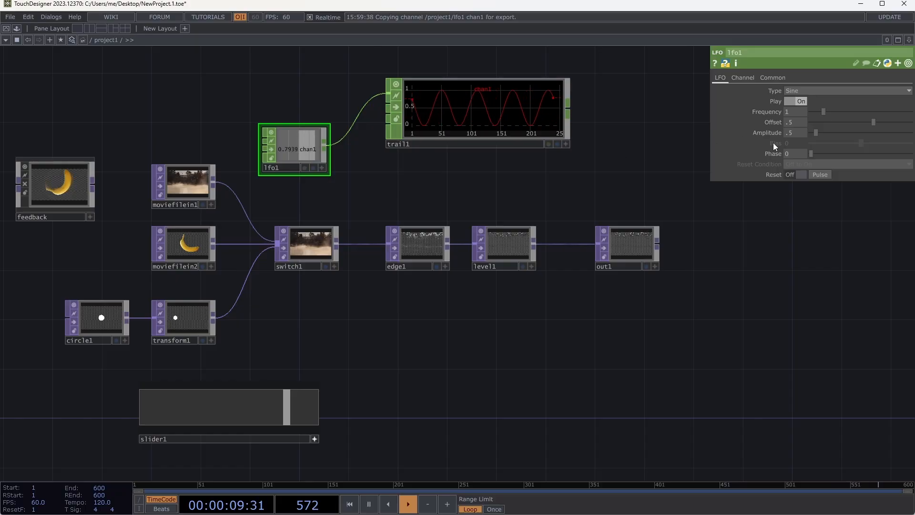
- Reset lfo1's Amplitude and Offset to their defaults and show all of its parameters again
right_click(744, 84)
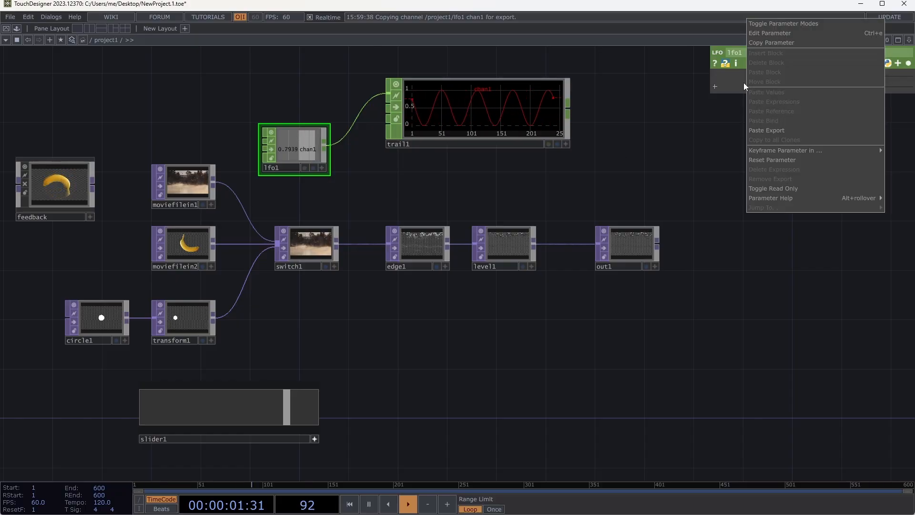
click(777, 161)
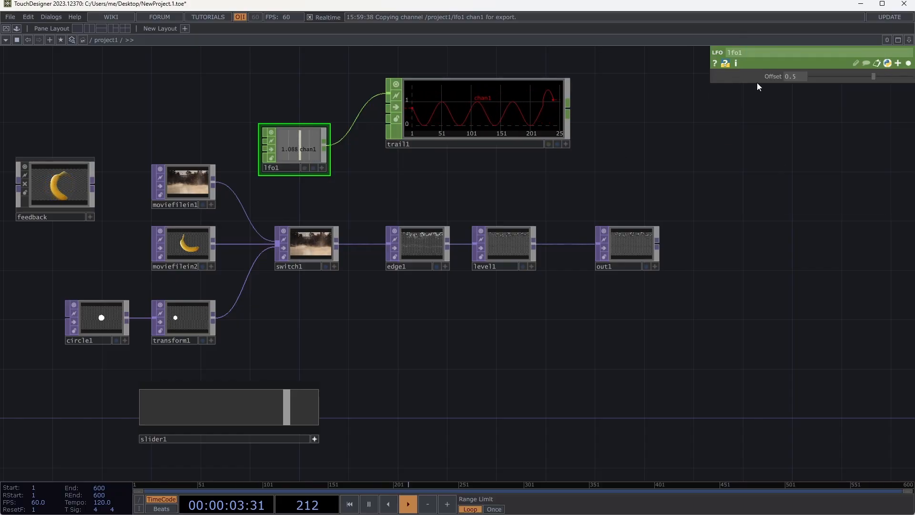
right_click(756, 78)
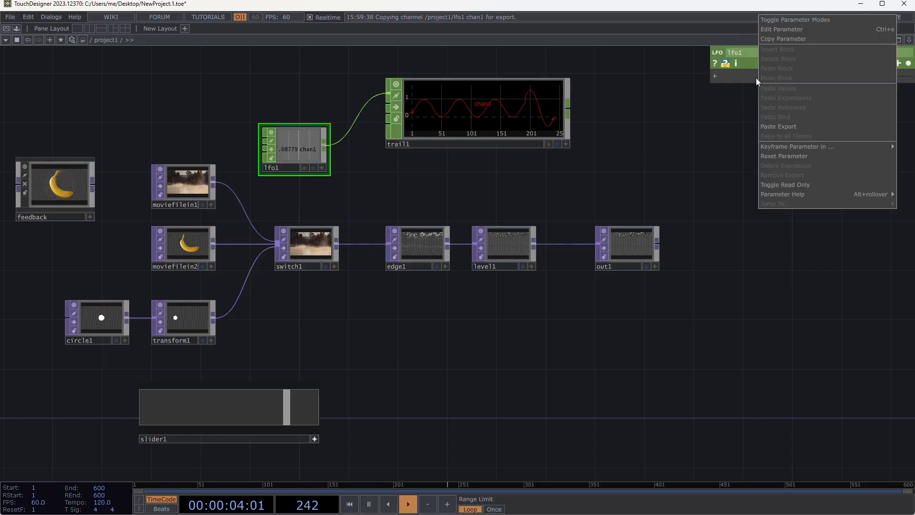
click(796, 155)
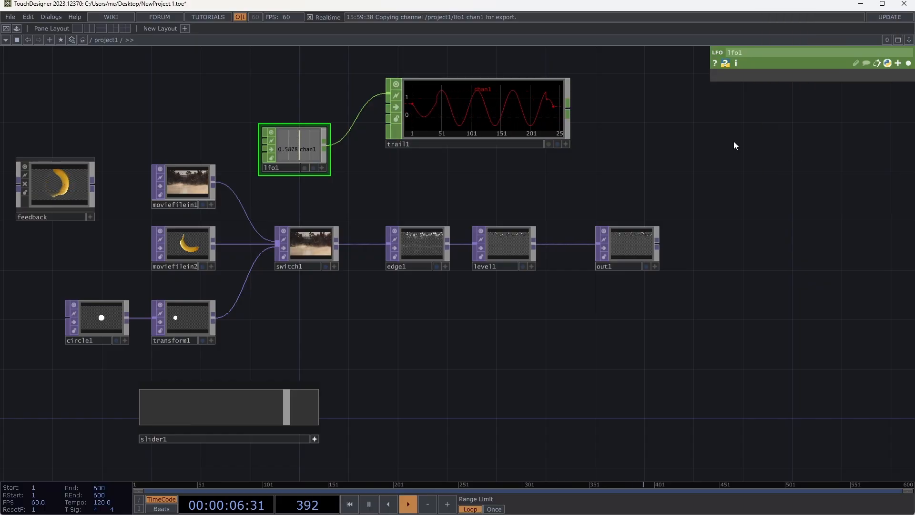
click(909, 64)
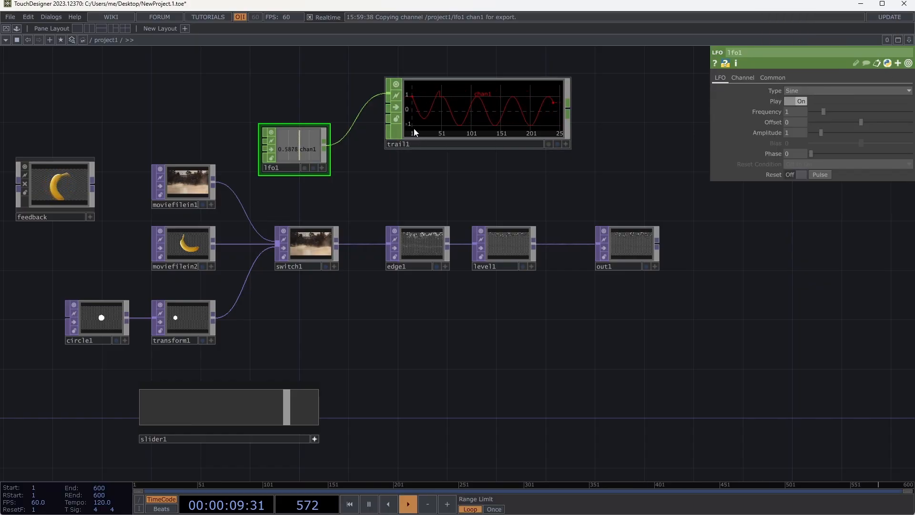
- Move trail1 higher in the network and wire a Math CHOP below it to lfo1's output
drag(475, 92, 476, 54)
drag(480, 167, 472, 212)
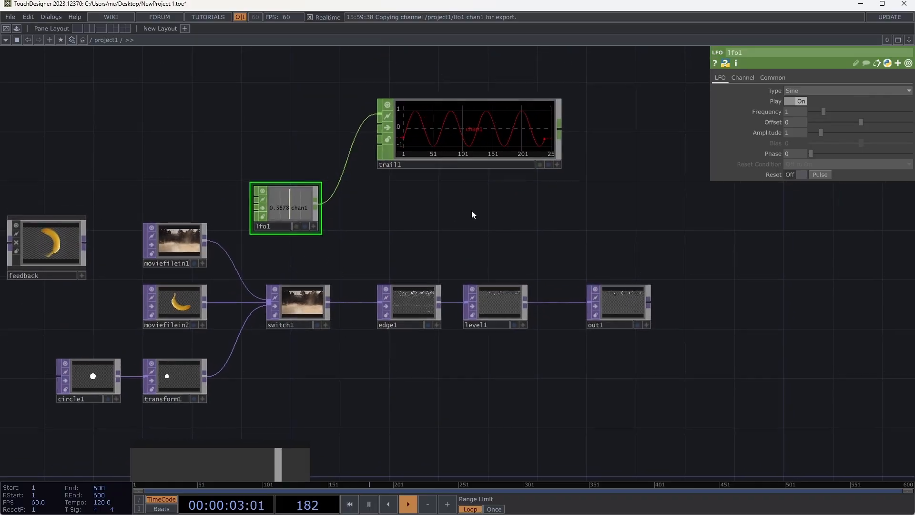
click(315, 209)
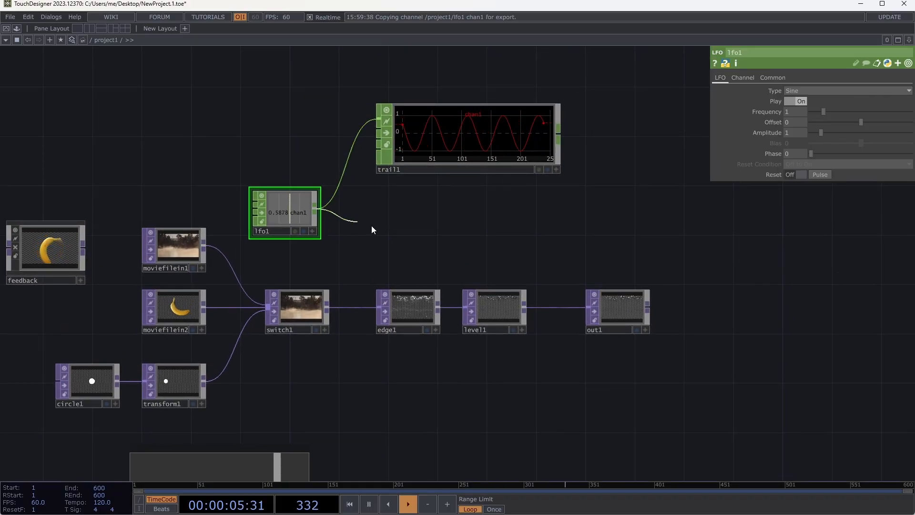
click(380, 232)
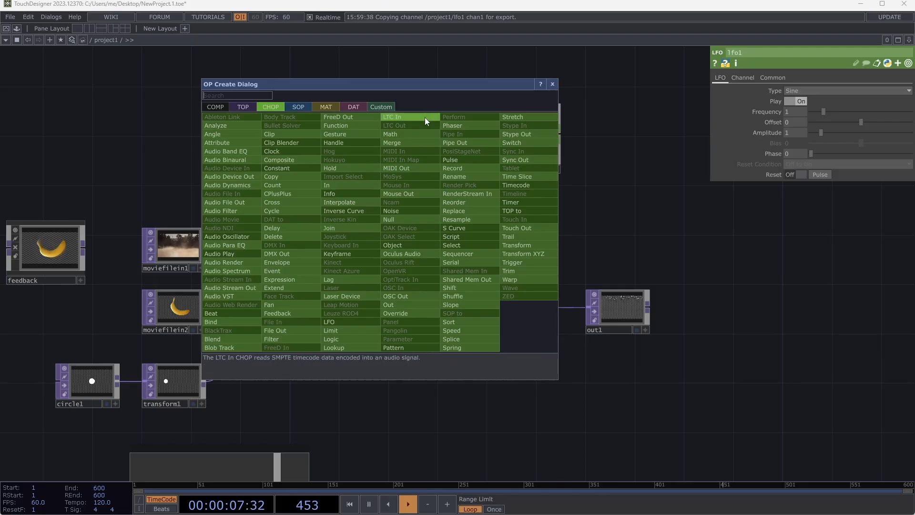
key(Escape)
click(409, 224)
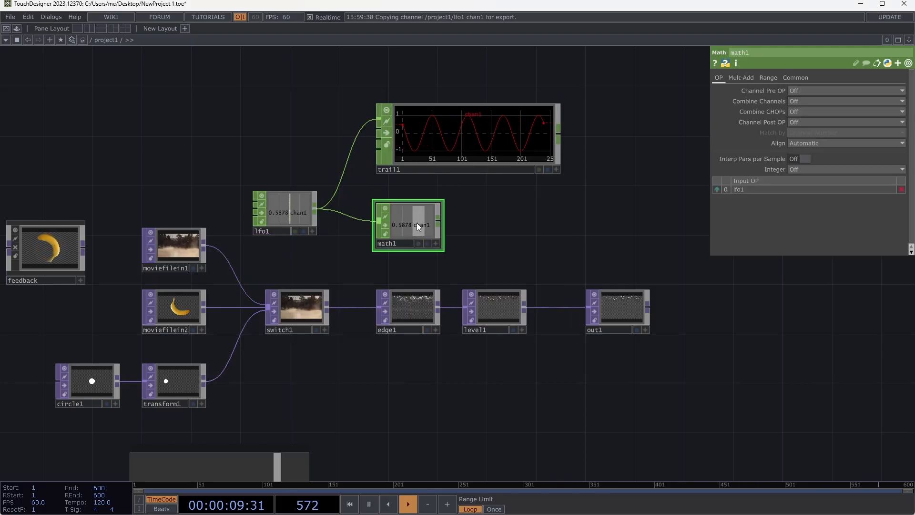
- Set math1's From Range to -.5 and .5
click(768, 78)
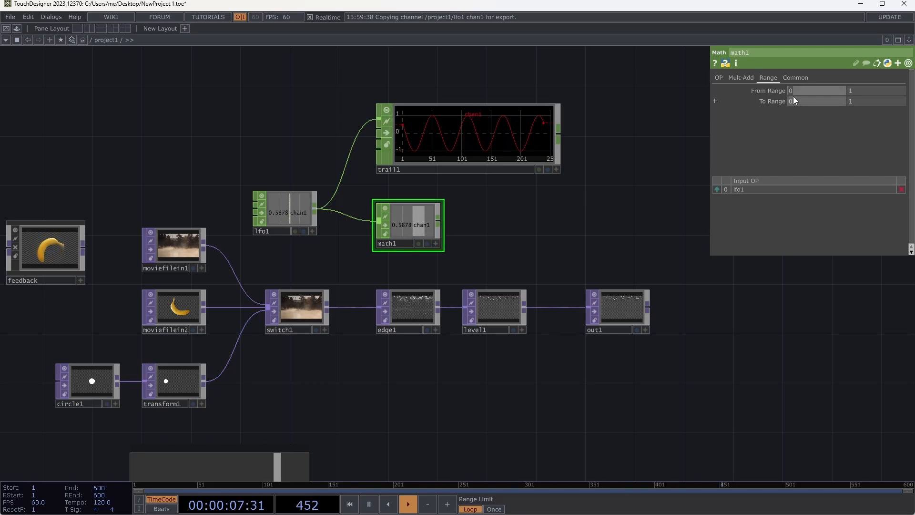
text(-.5)
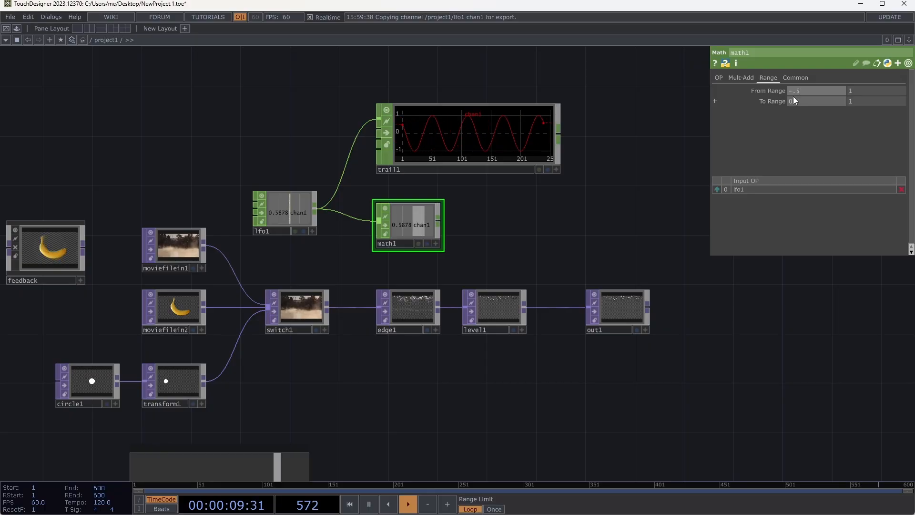
key(Tab)
text(.5)
key(Tab)
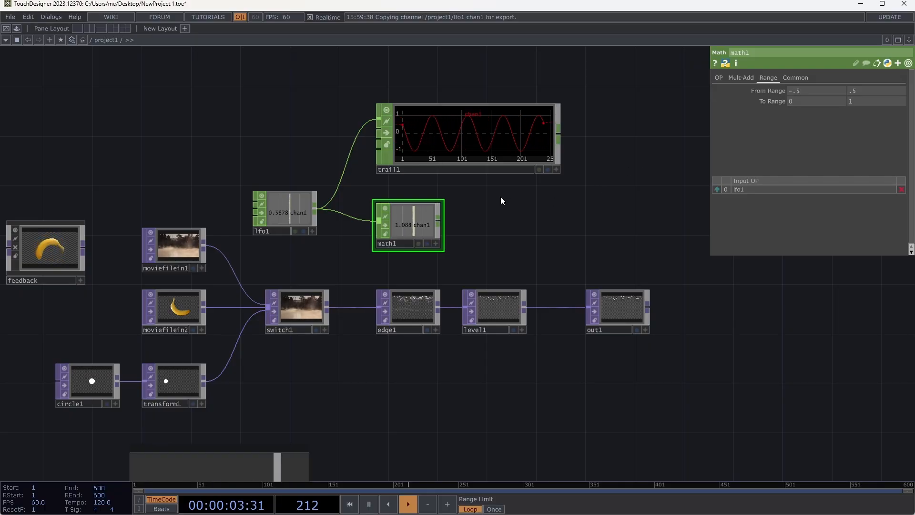
- Move trail1 farther right in the network and wire math1's output into it alongside lfo1
drag(515, 127, 652, 115)
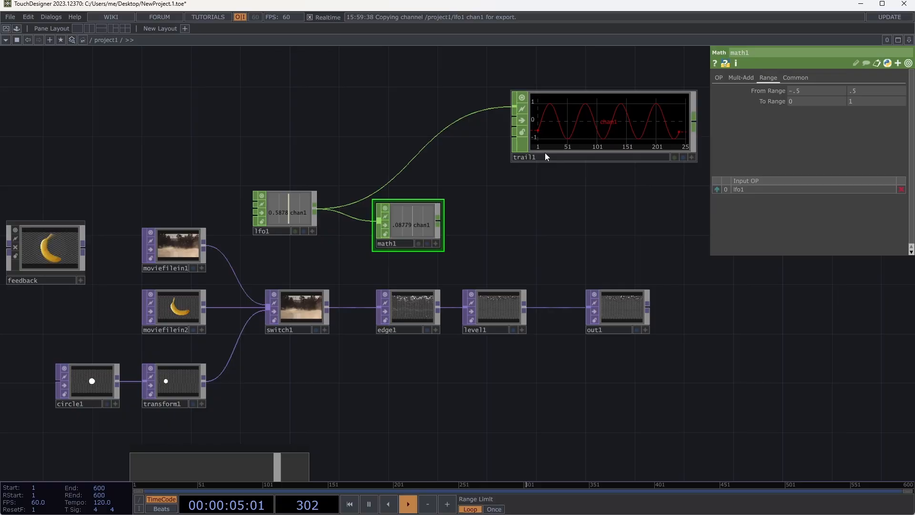
click(439, 221)
click(507, 116)
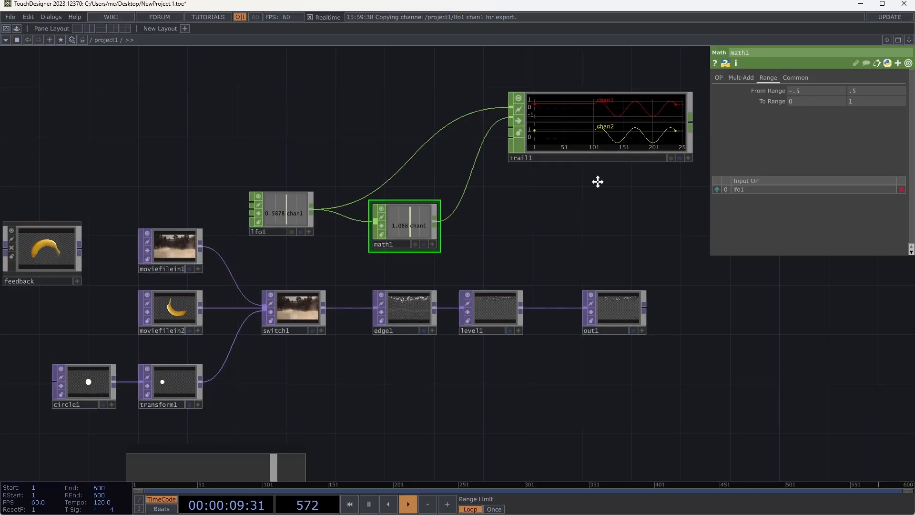
- Make trail1's viewer active and display all of its channels in a single graph
drag(599, 180, 522, 192)
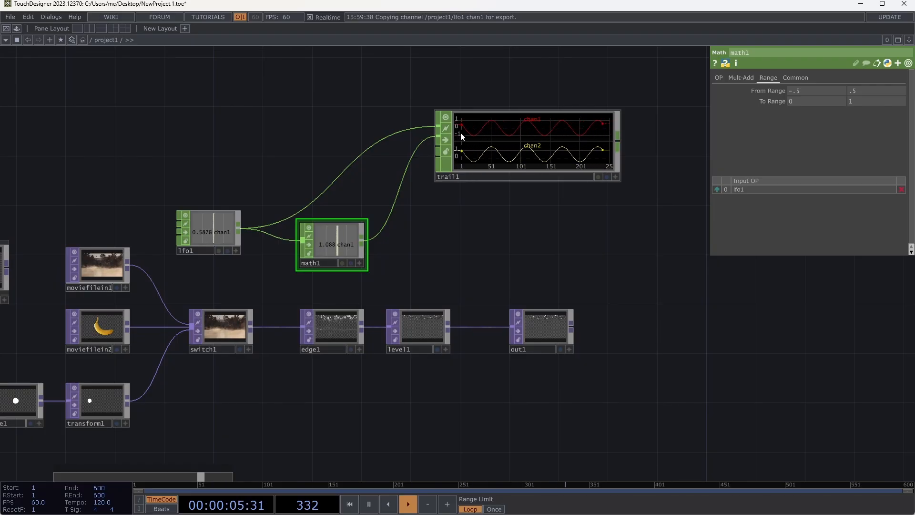
right_click(597, 152)
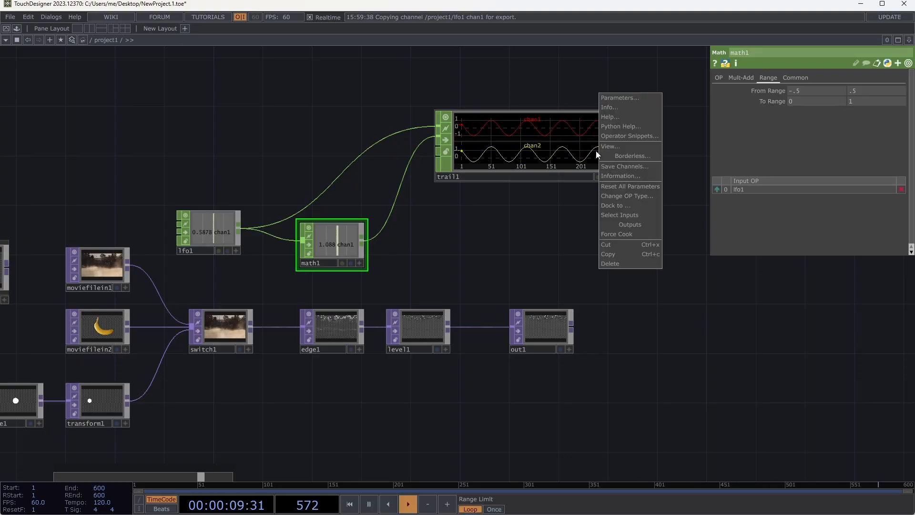
click(578, 148)
click(615, 178)
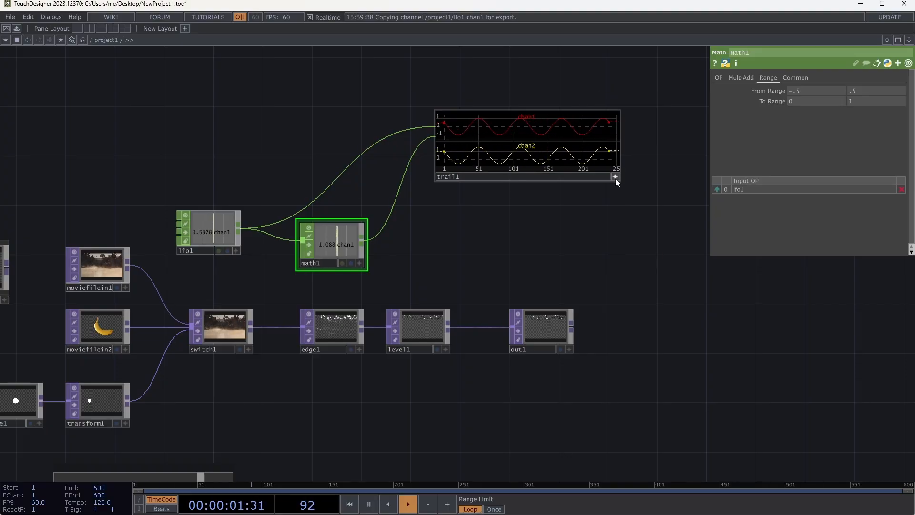
right_click(596, 137)
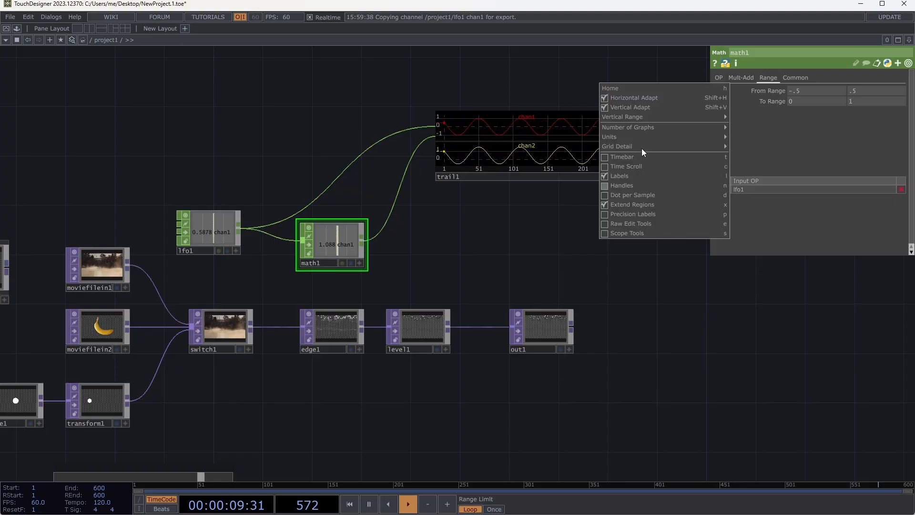
mouse_move(639, 128)
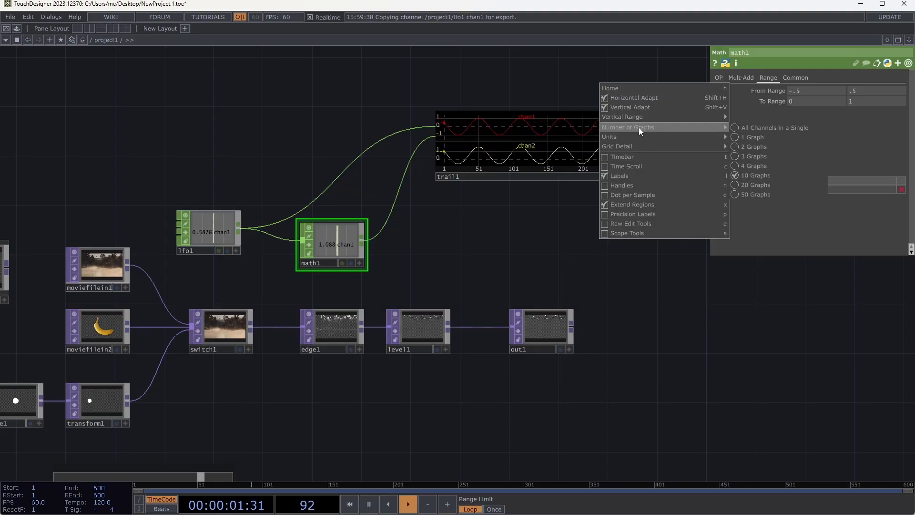
mouse_move(725, 135)
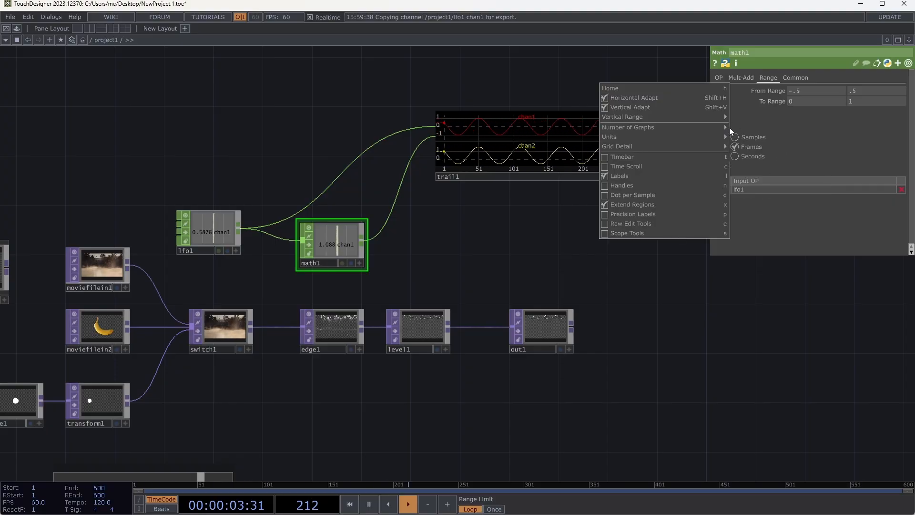
click(738, 127)
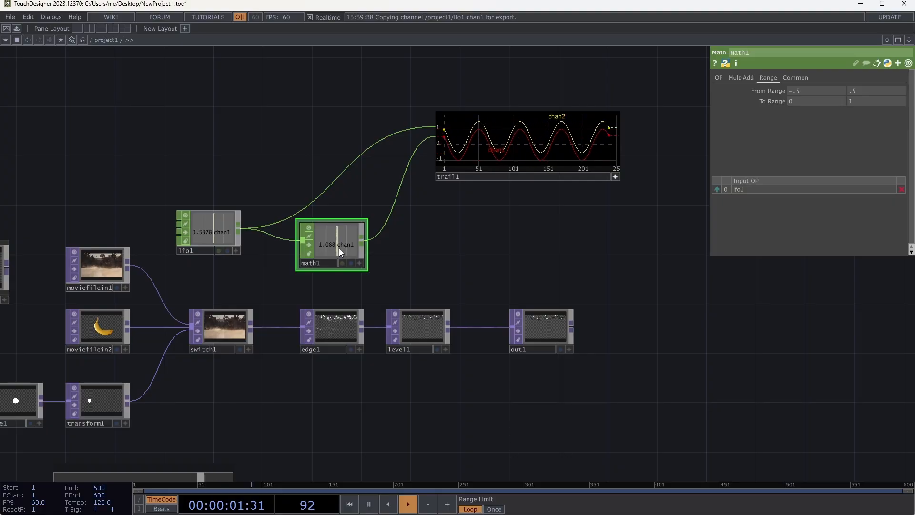
- Compare the math1 and lfo1 signals and check lfo1 for parameters that differ from their defaults
scroll(332, 250, up, 5)
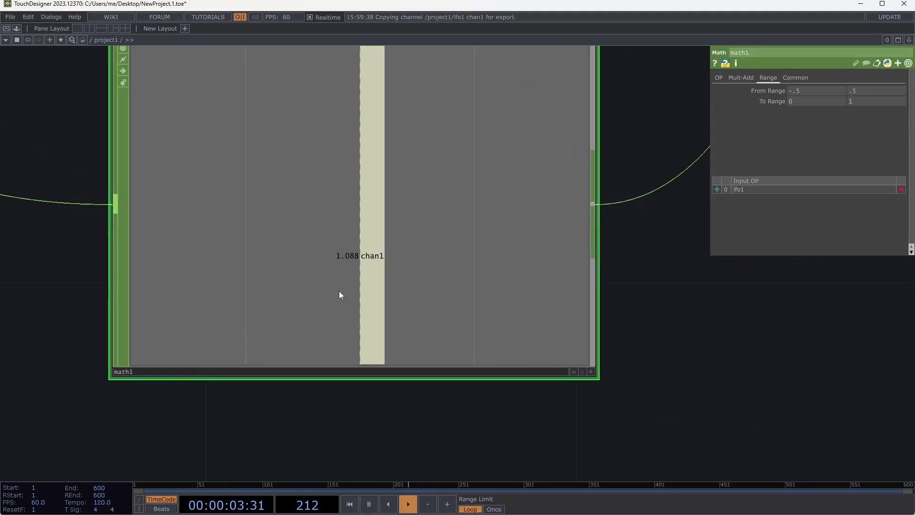
scroll(339, 291, down, 5)
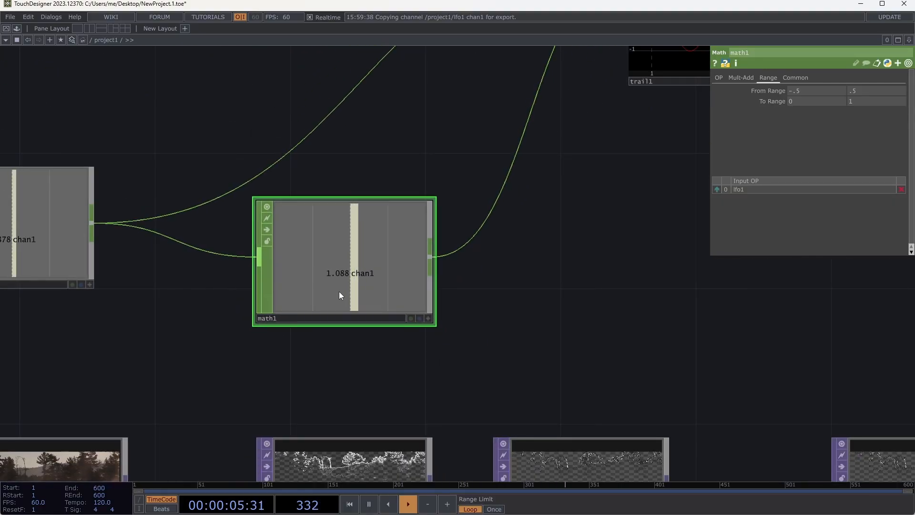
scroll(499, 271, down, 3)
drag(500, 270, 542, 270)
click(205, 245)
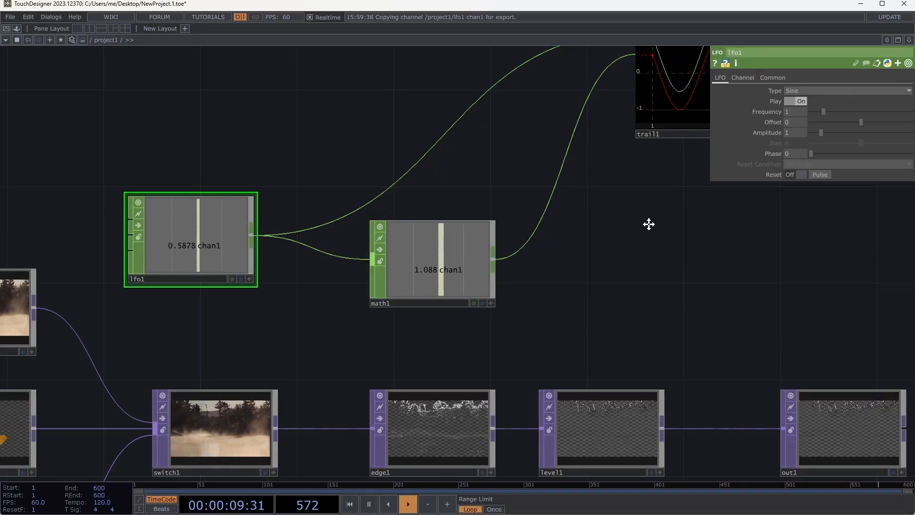
drag(648, 224, 607, 239)
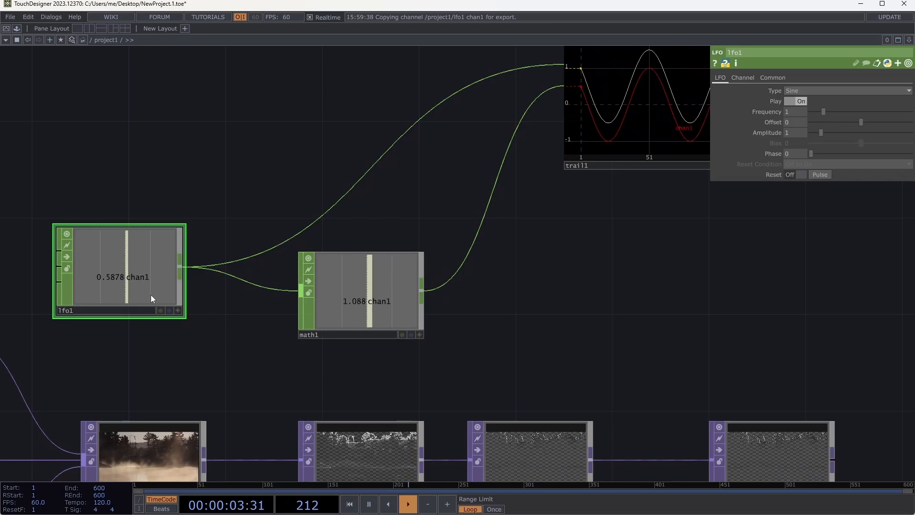
click(909, 63)
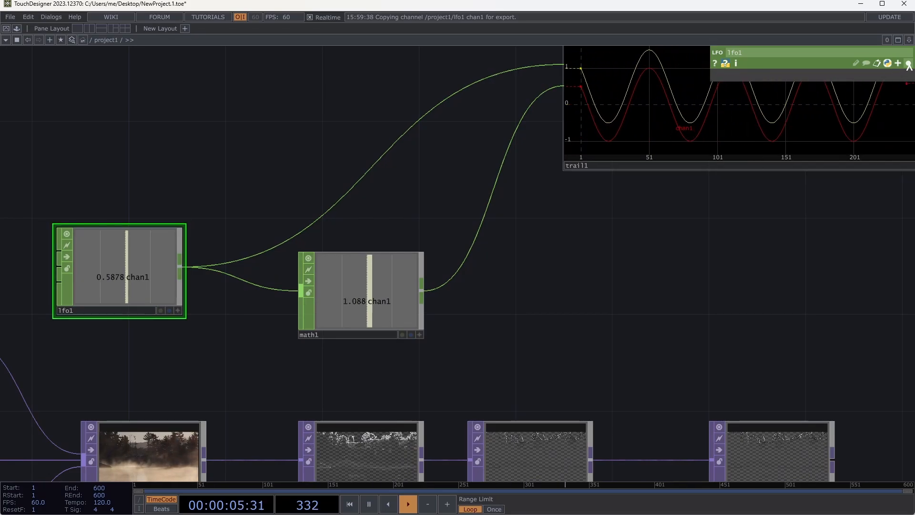
click(908, 64)
click(908, 64)
click(909, 63)
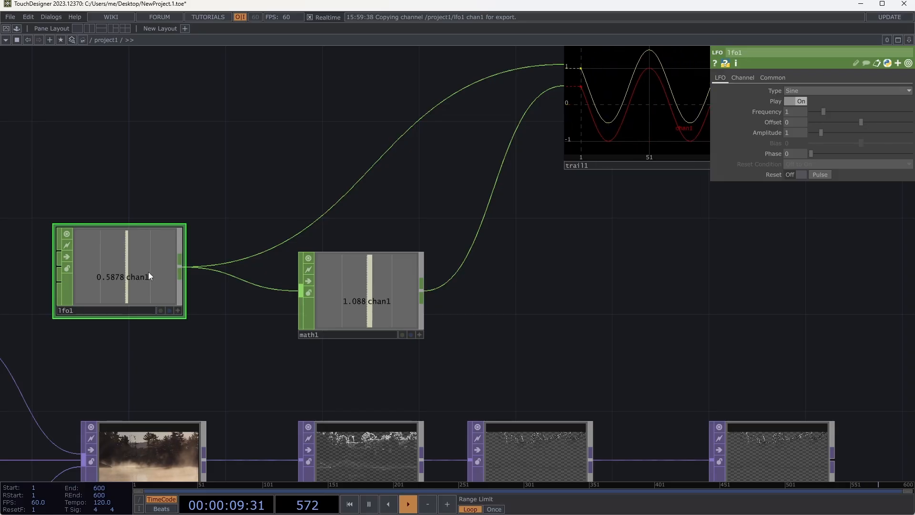
- Delete lfo1 and replace it with a new LFO CHOP wired to both trail1 and math1
key(Delete)
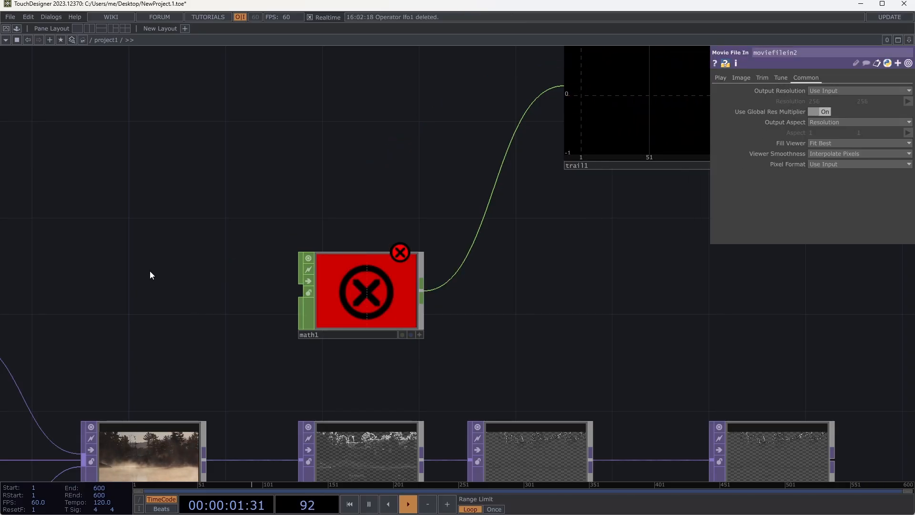
key(Tab)
text(lfo)
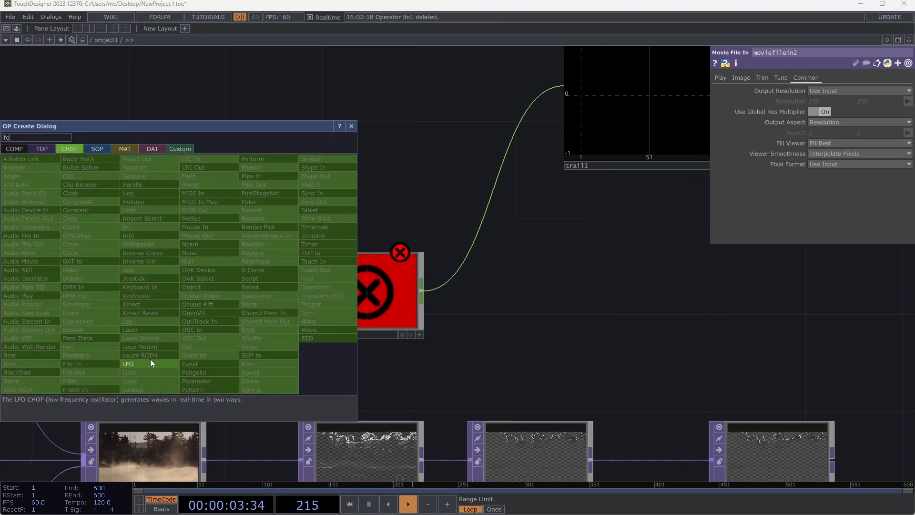
click(150, 363)
click(184, 242)
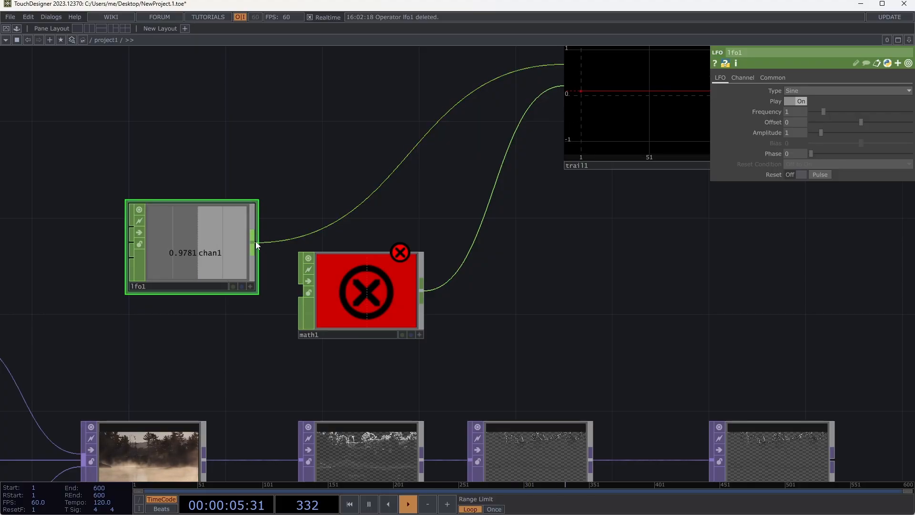
drag(256, 245, 301, 286)
drag(507, 266, 426, 277)
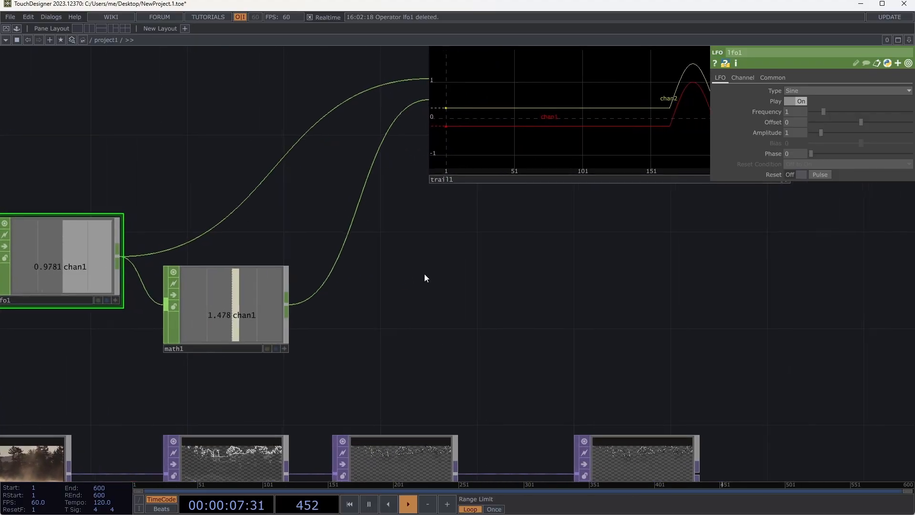
- Set math1's From Range to -1 and 1 and compare both waveforms in trail1
click(264, 308)
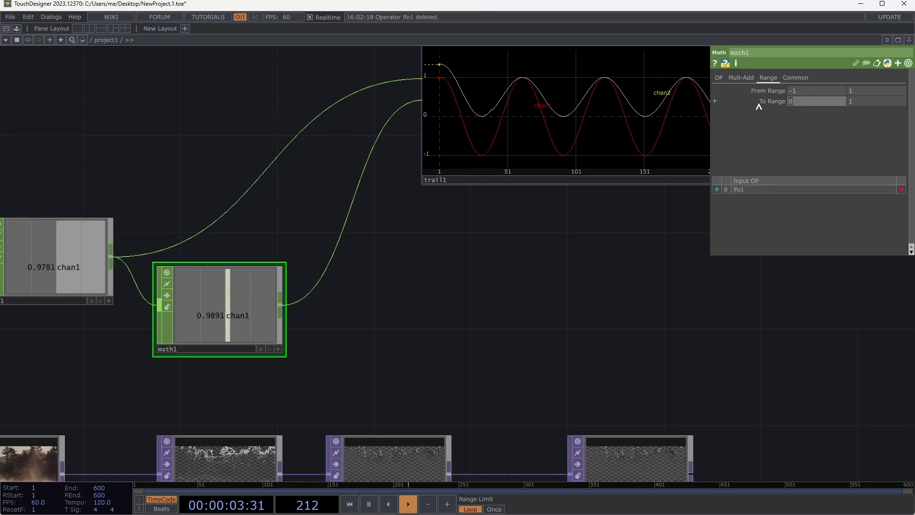
drag(553, 247, 504, 251)
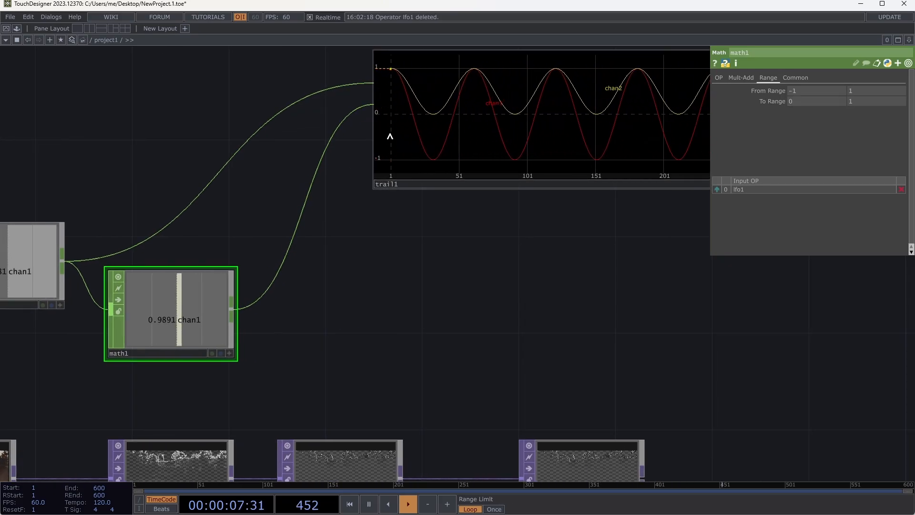
drag(326, 290, 255, 273)
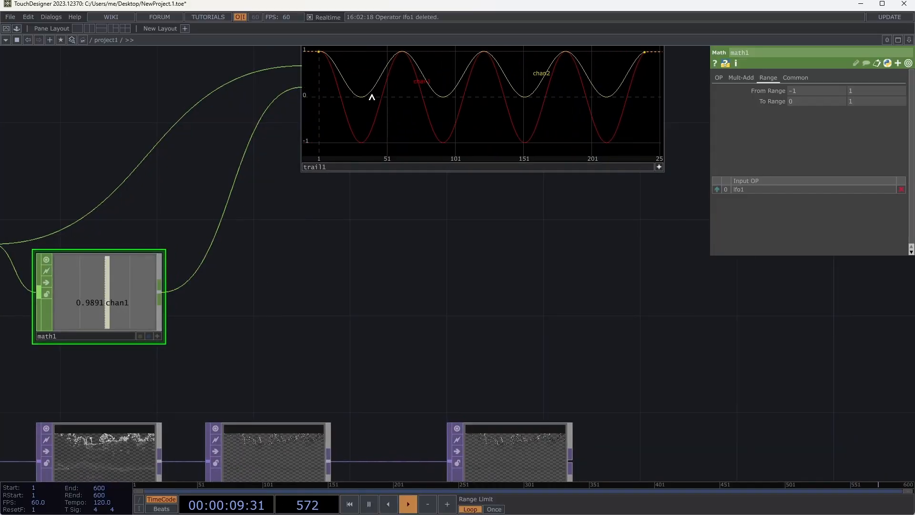
drag(370, 251, 383, 270)
scroll(383, 270, down, 3)
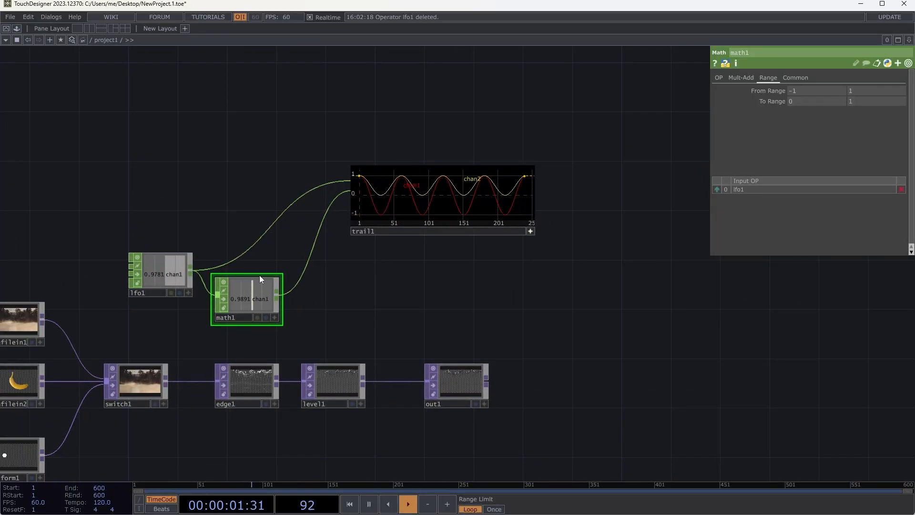
- Make math1's viewer active, reference its chan1 in level1's Black Level, and briefly preview out1 as the network background
drag(347, 290, 355, 256)
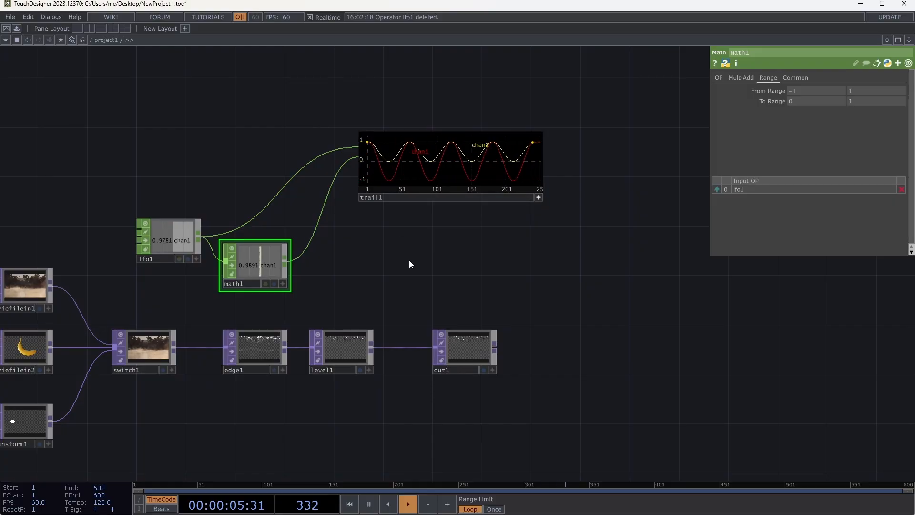
drag(409, 263, 373, 219)
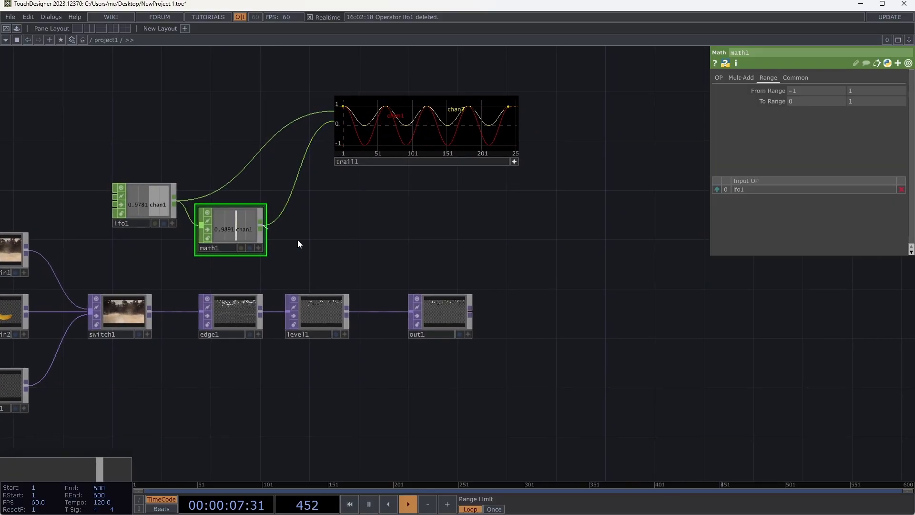
drag(354, 253, 355, 254)
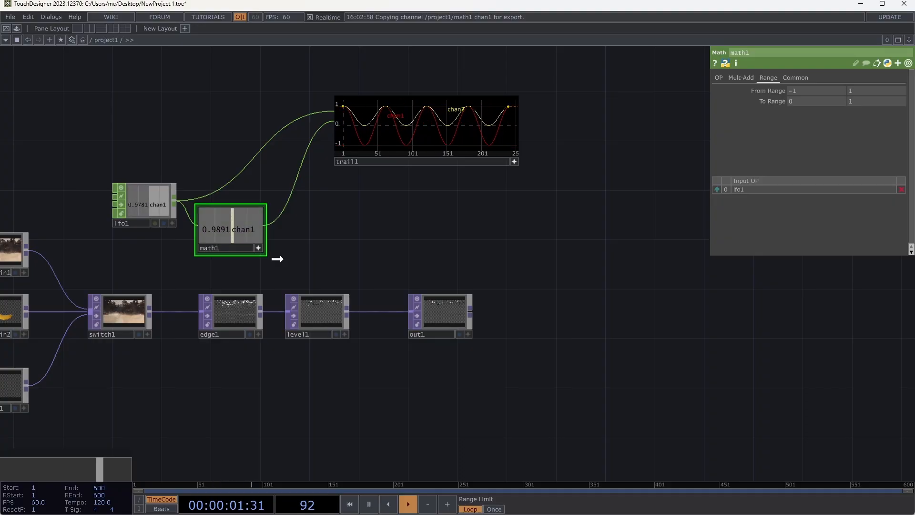
click(317, 308)
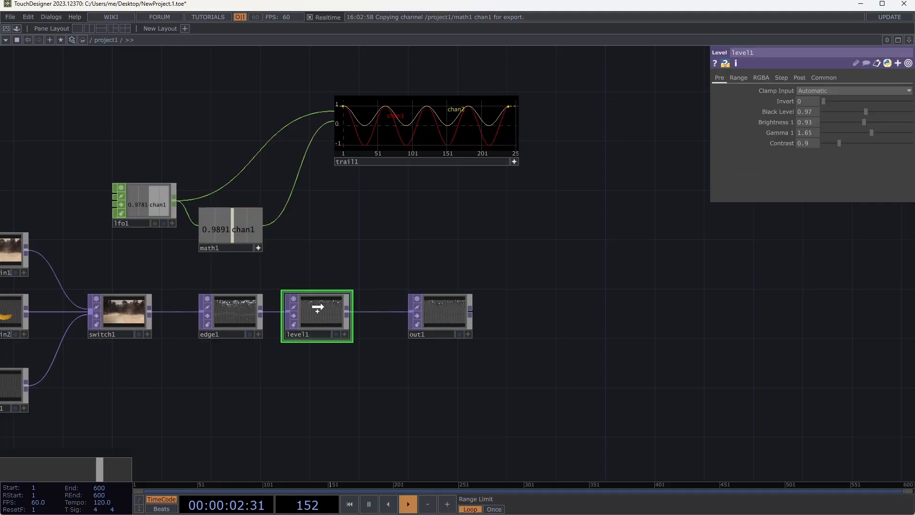
click(786, 109)
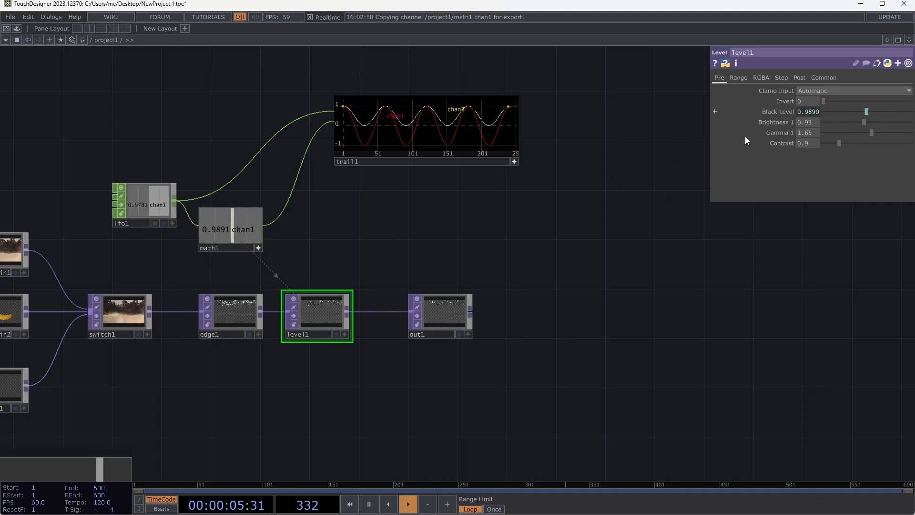
click(459, 334)
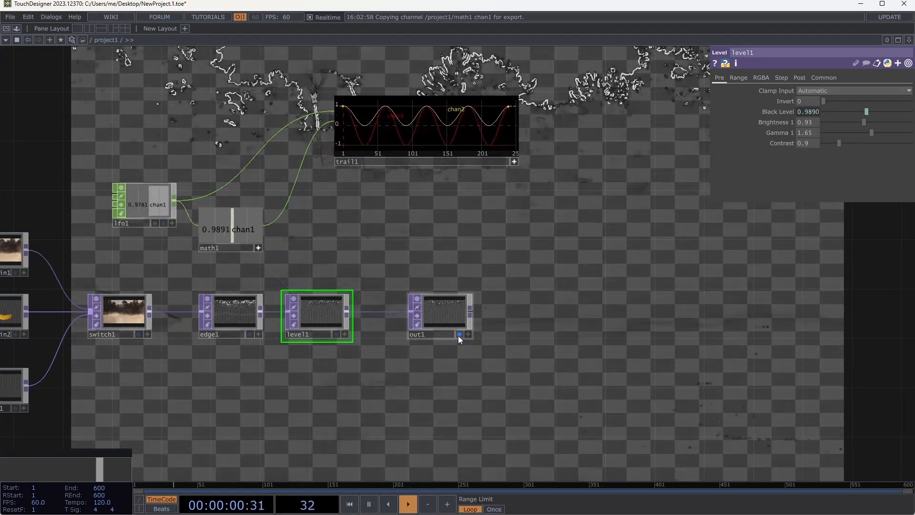
click(459, 334)
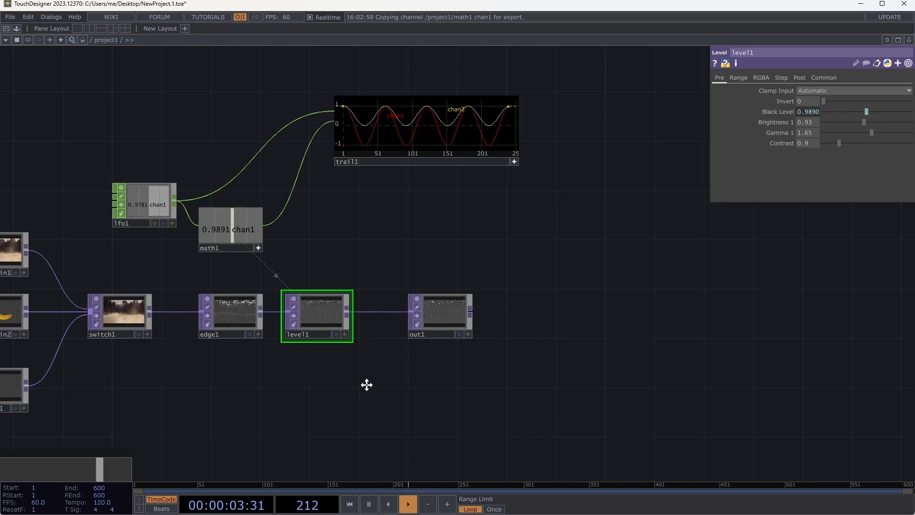
- Expand level1's Black Level parameter to inspect its reference expression to math1
drag(367, 385, 429, 378)
scroll(428, 377, up, 3)
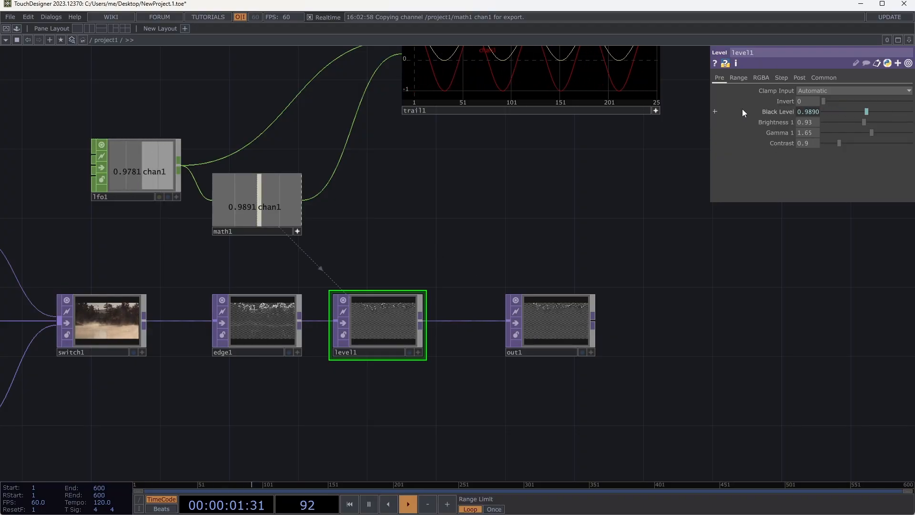
click(714, 111)
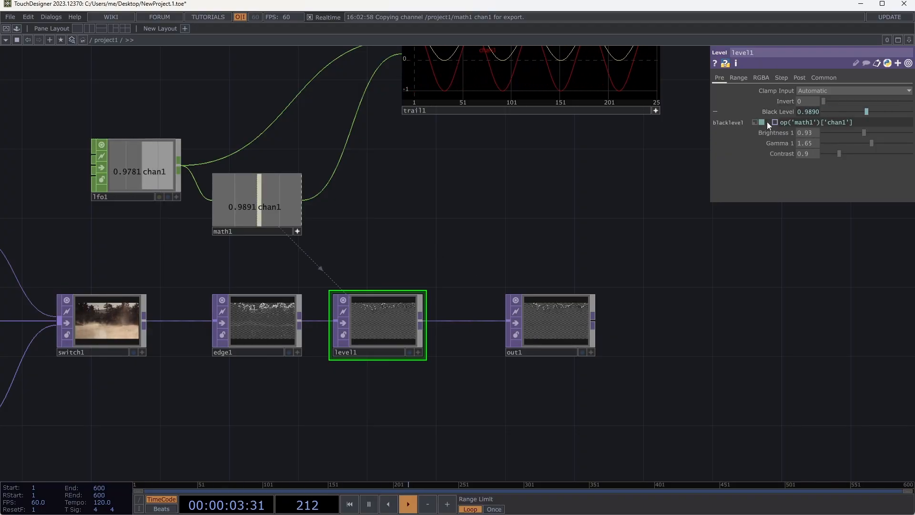
- Examine the operator and channel parts of the op('math1')['chan1'] expression in level1's Black Level
mouse_move(859, 122)
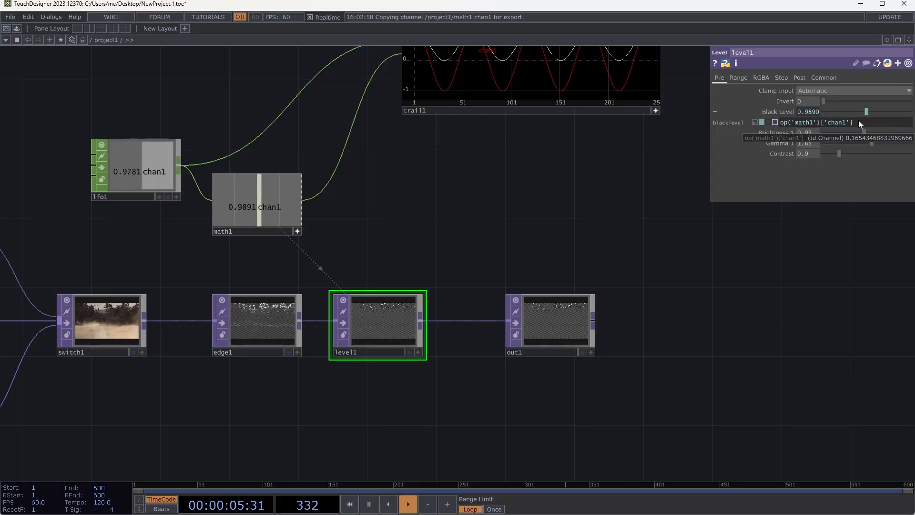
double_click(788, 125)
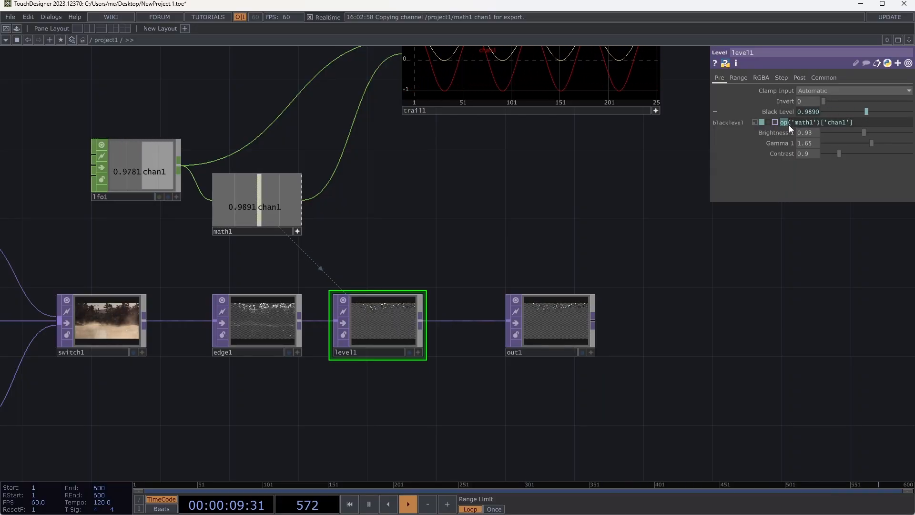
drag(791, 122, 845, 125)
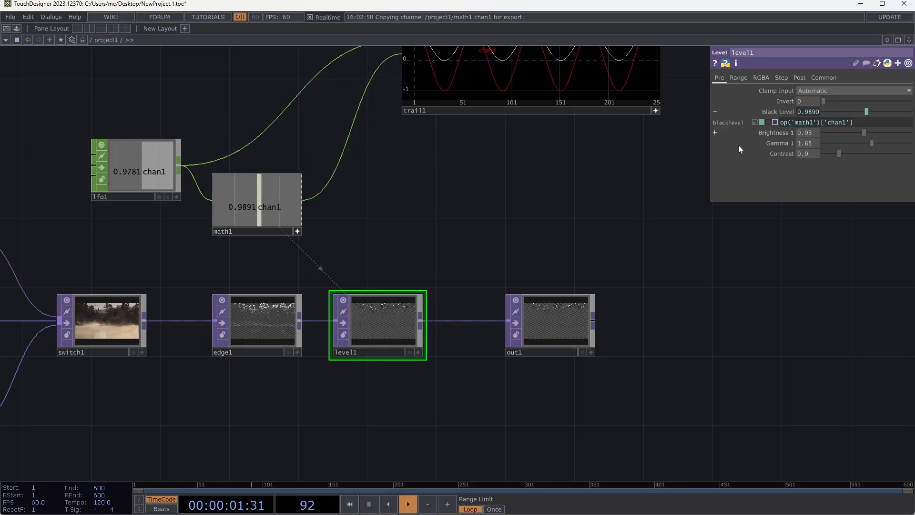
- Return level1's Black Level to a constant value of 0.47 and delete the trail1 and math1 operators
click(844, 111)
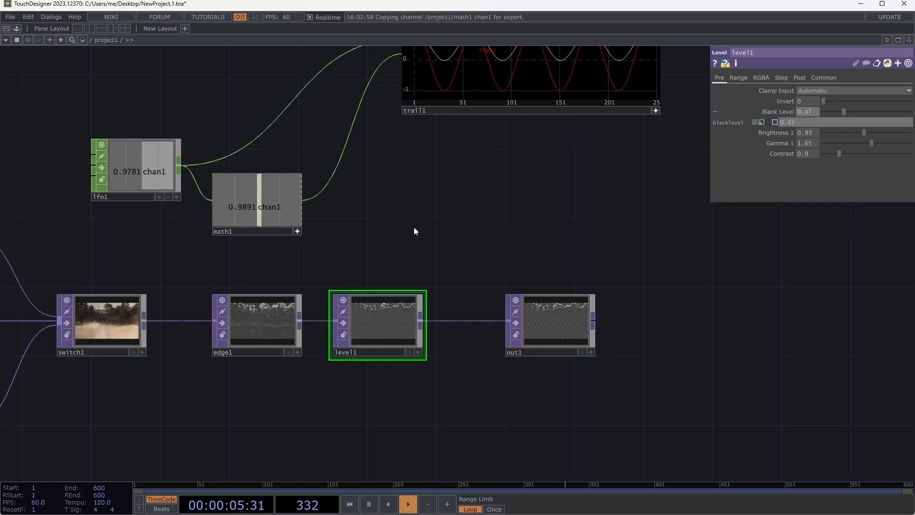
drag(462, 223, 467, 231)
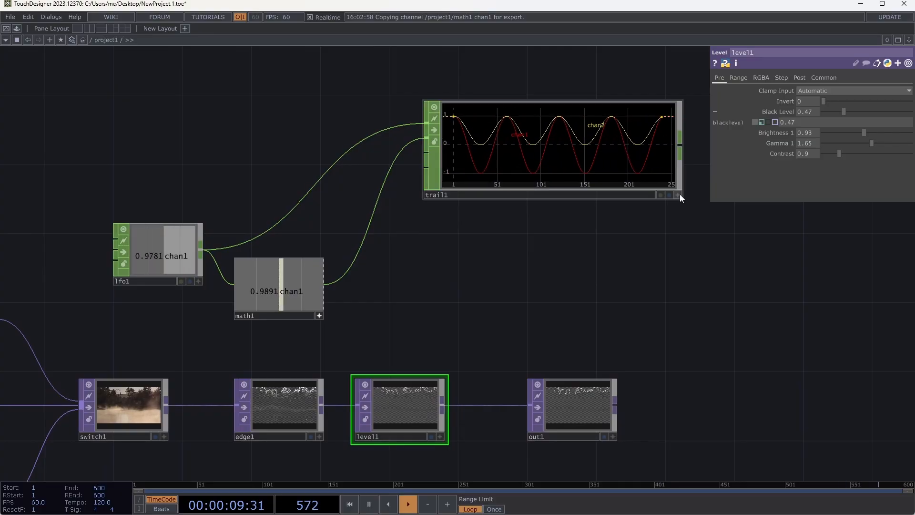
click(621, 157)
key(Delete)
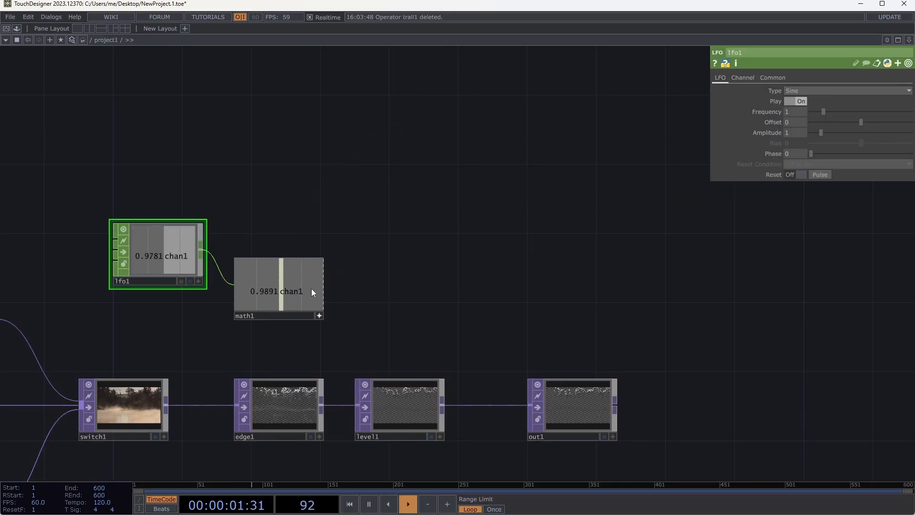
drag(312, 292, 341, 289)
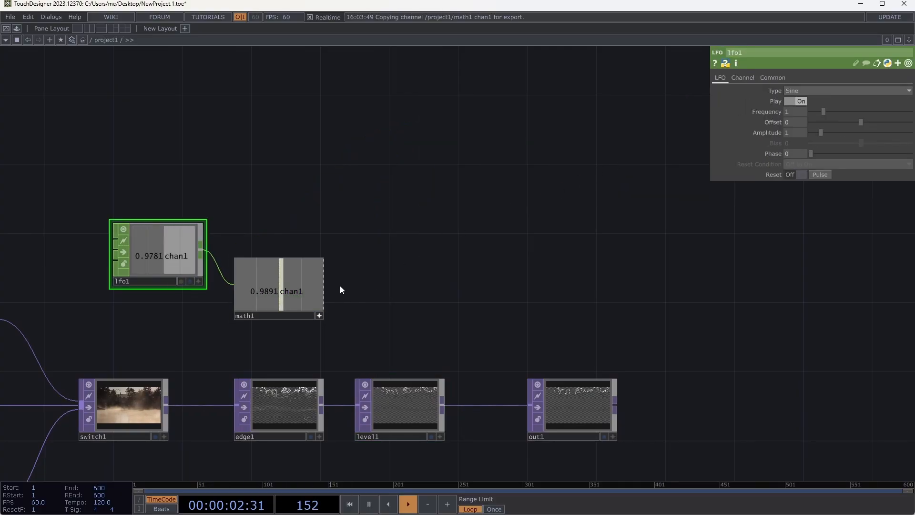
click(308, 294)
key(Delete)
drag(262, 248, 286, 217)
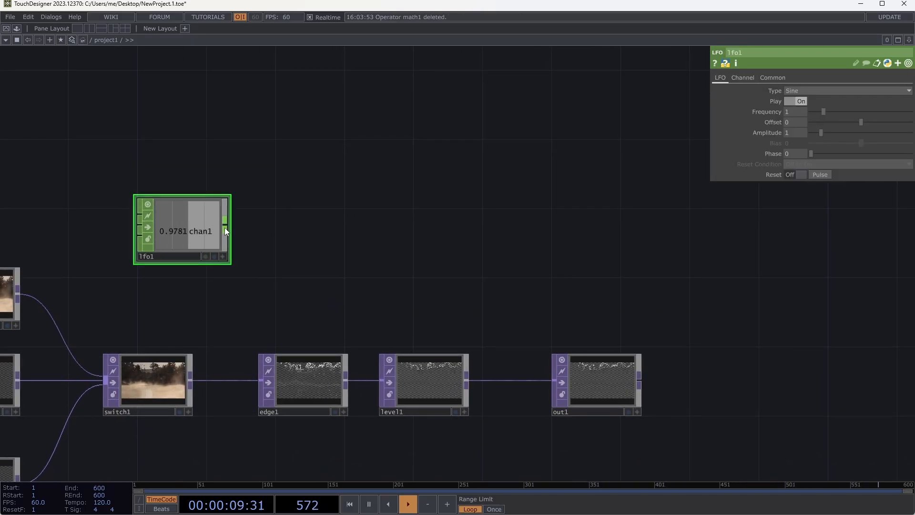
- Try a direct CHOP reference from lfo1's chan1 in level1's Black Level and revert the parameter to a constant 0.9
click(224, 257)
drag(197, 231, 792, 113)
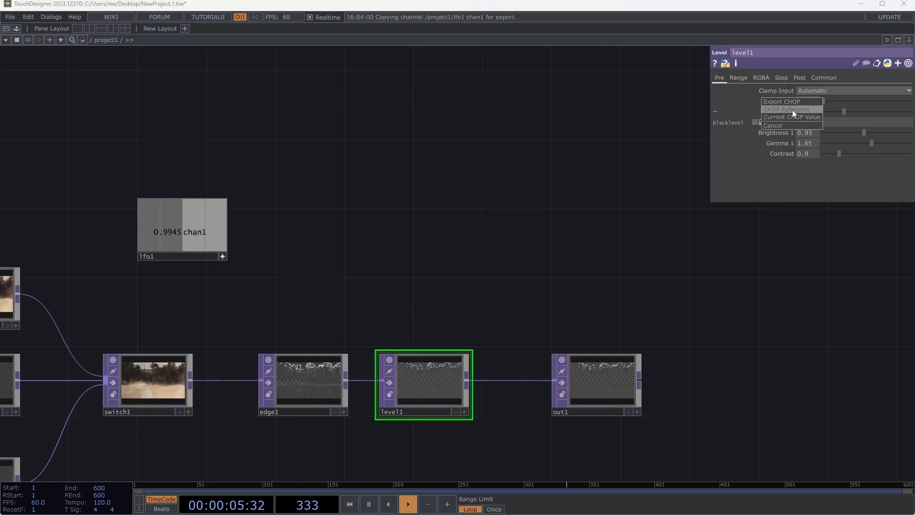
click(792, 110)
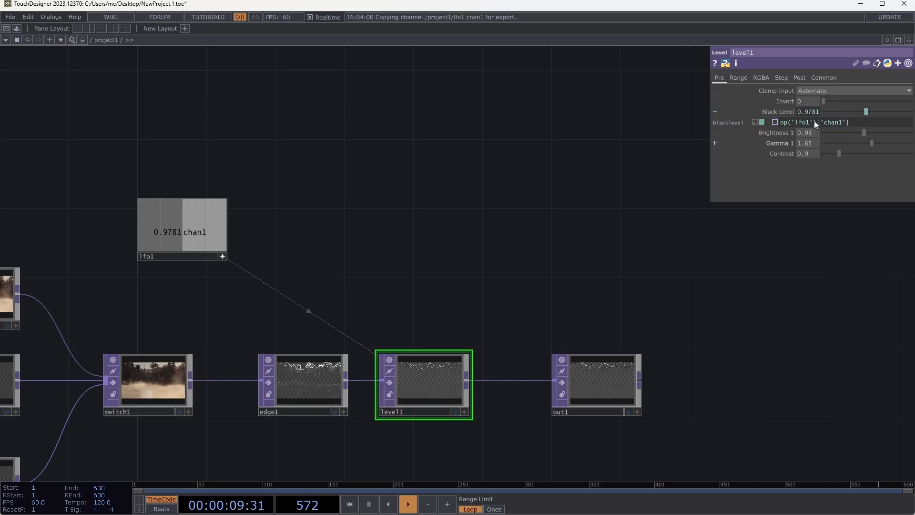
click(755, 122)
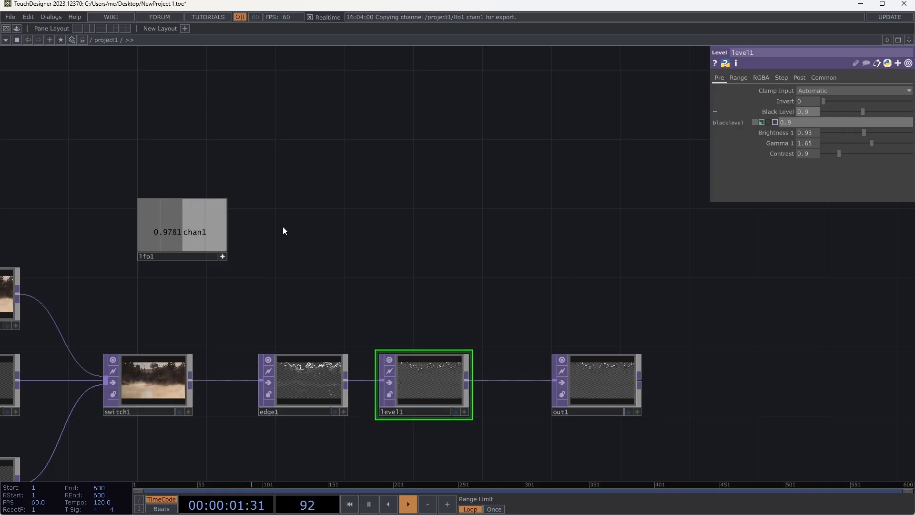
click(222, 257)
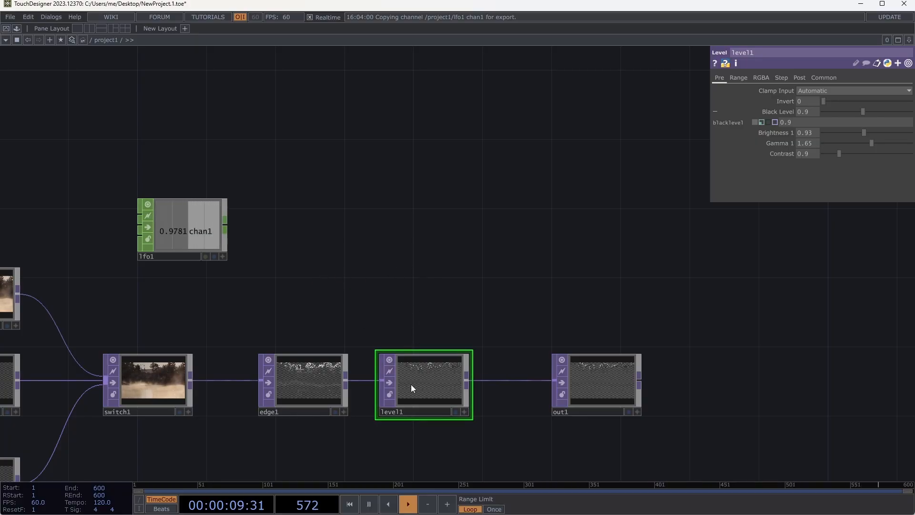
- Add a Null CHOP wired to lfo1's output and move lfo1 farther up and away from it
click(225, 231)
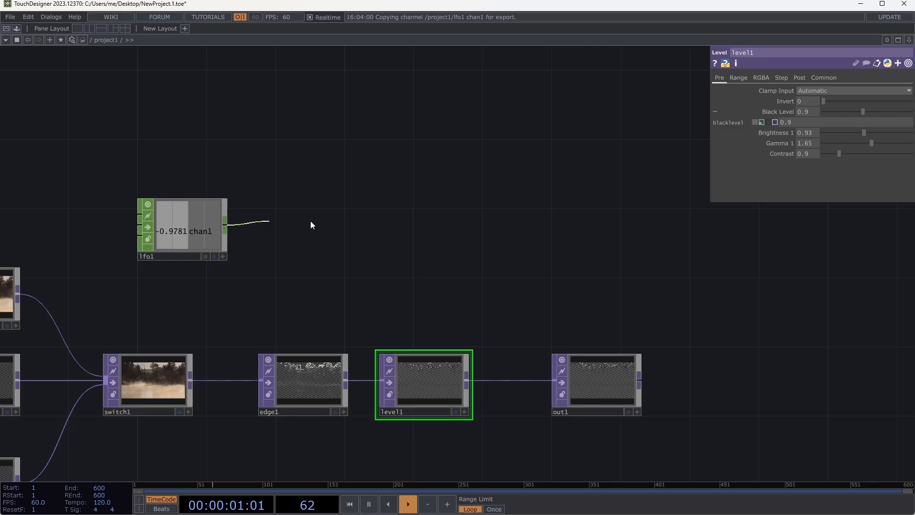
click(346, 222)
click(359, 213)
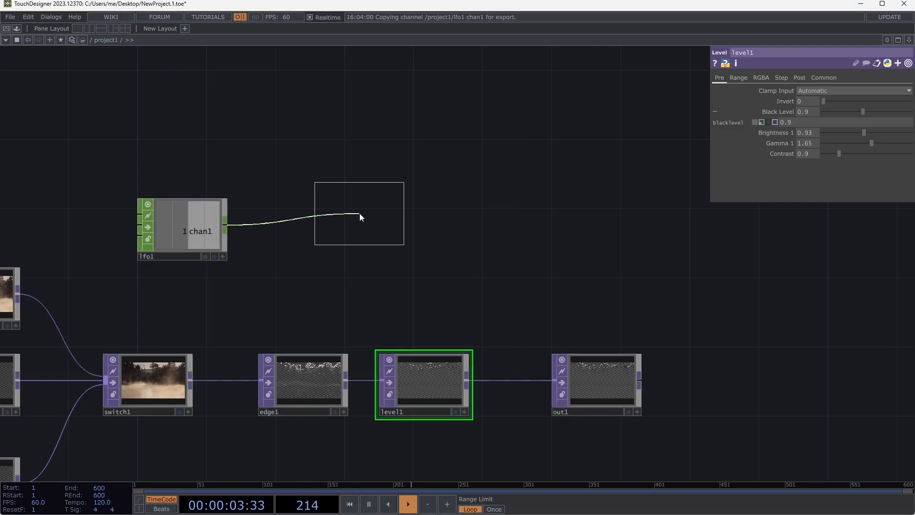
click(393, 229)
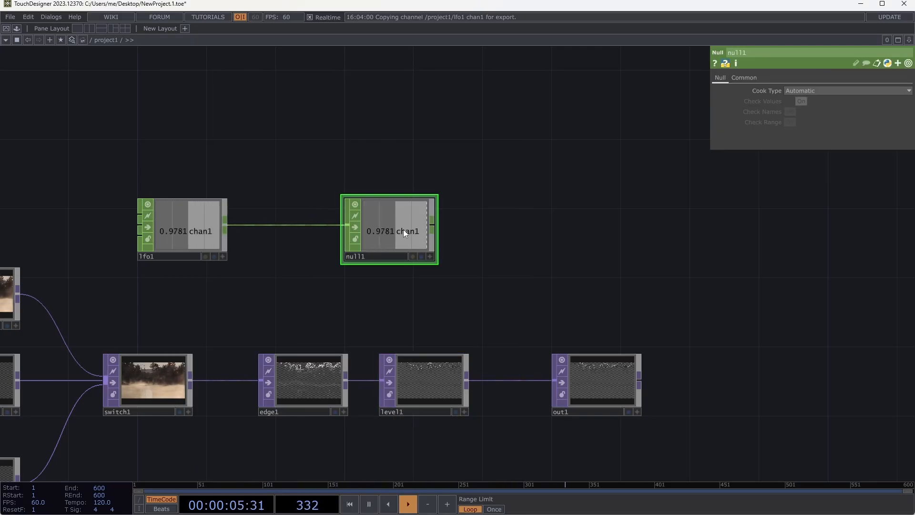
drag(403, 230, 392, 228)
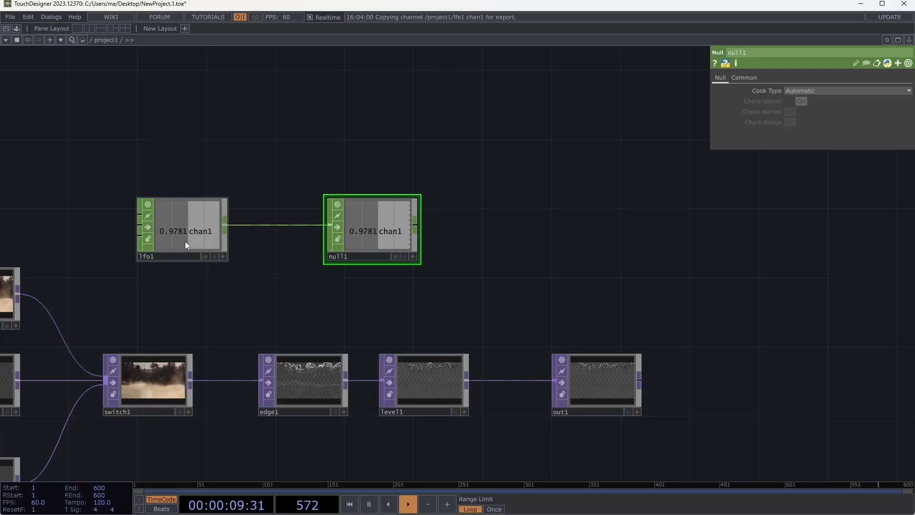
drag(203, 256, 81, 169)
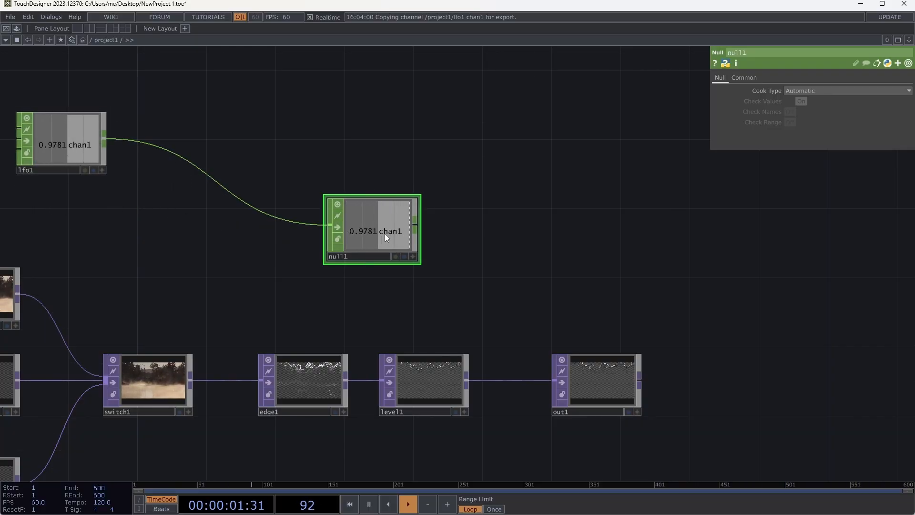
- Make null1's viewer active and assign its chan1 to level1's Black Level as a CHOP Reference
click(413, 257)
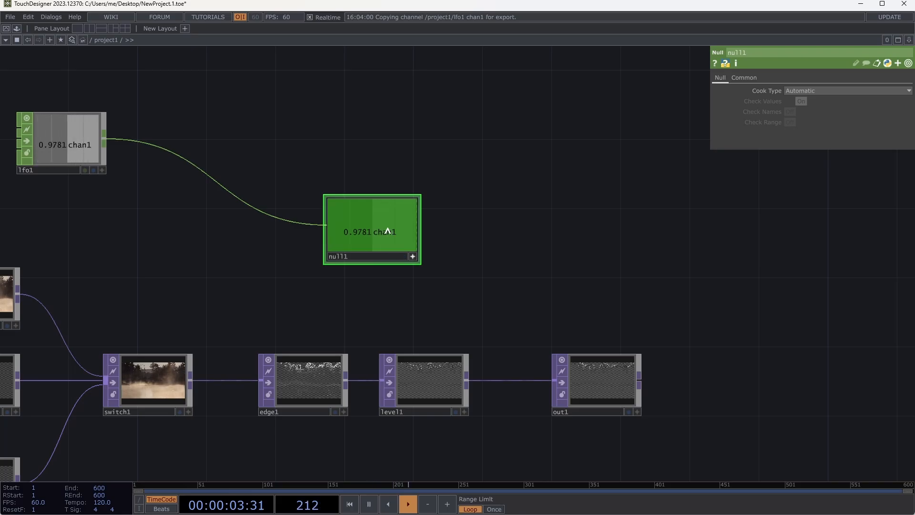
drag(387, 230, 791, 114)
click(793, 112)
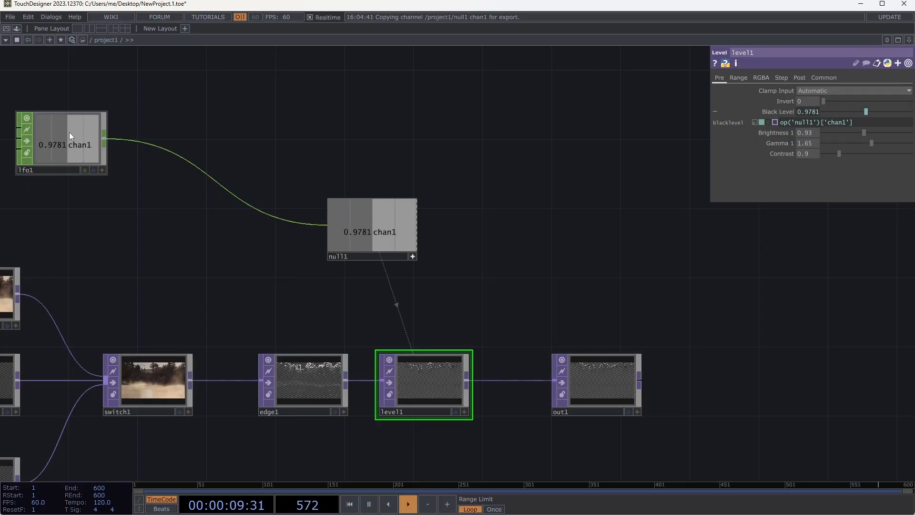
- Insert a Math CHOP into the wire between lfo1 and null1
right_click(194, 166)
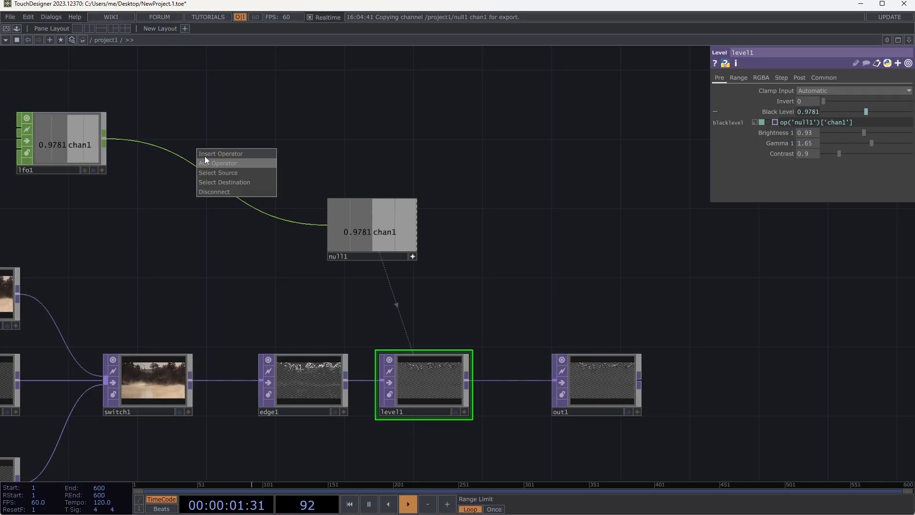
click(206, 155)
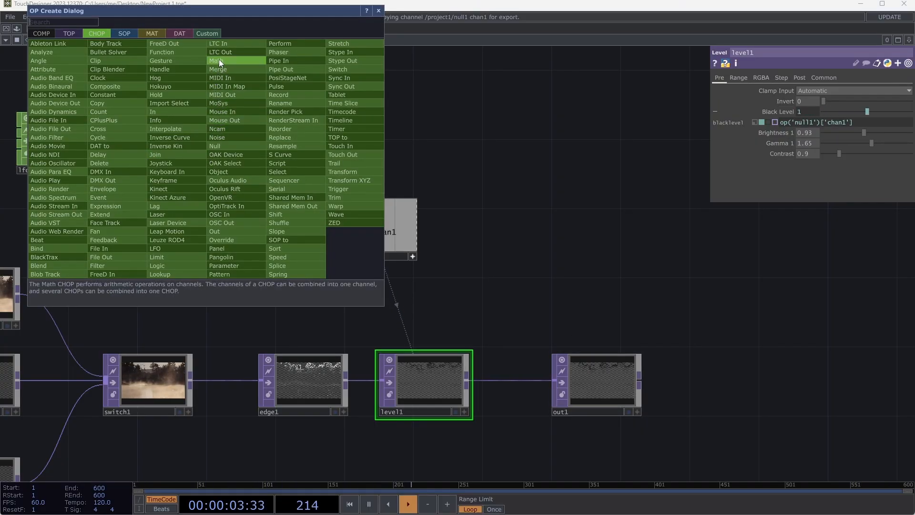
click(216, 61)
click(202, 140)
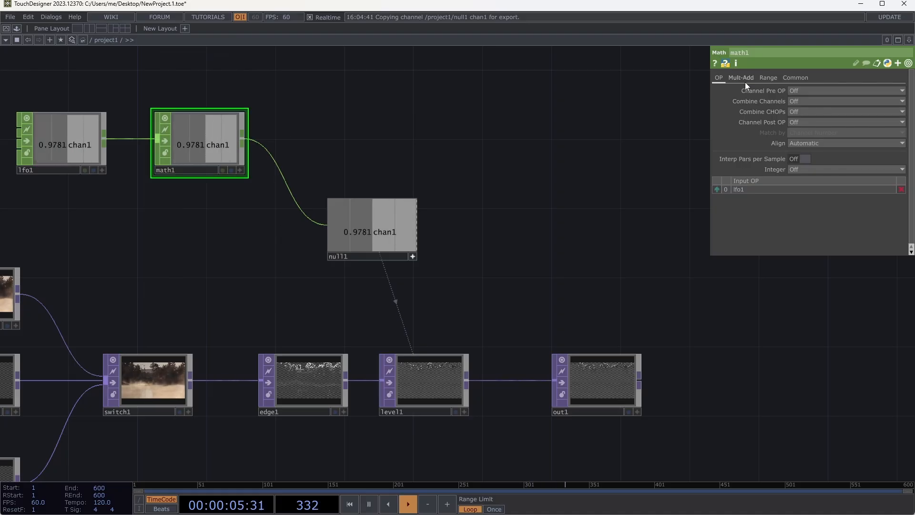
- Set math1's From Range lower limit to -1 and its Multiply value to 1.5
click(765, 77)
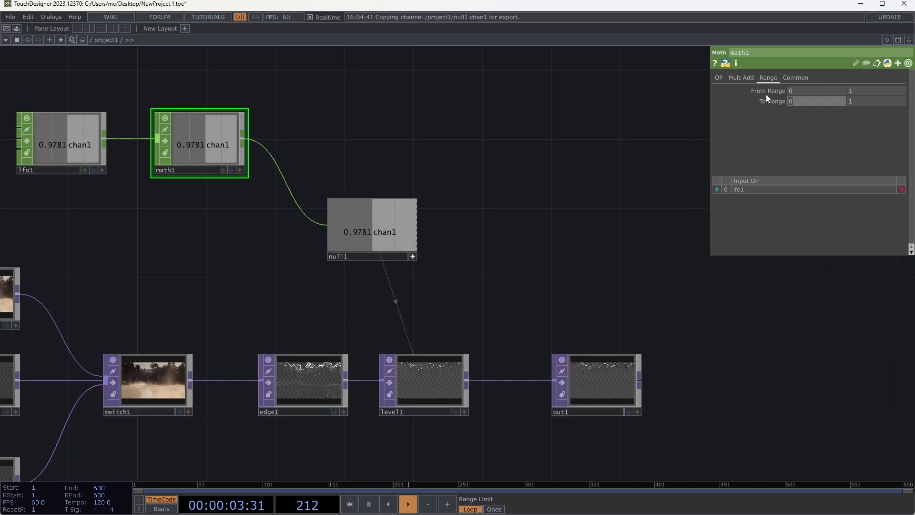
text(-1)
key(Return)
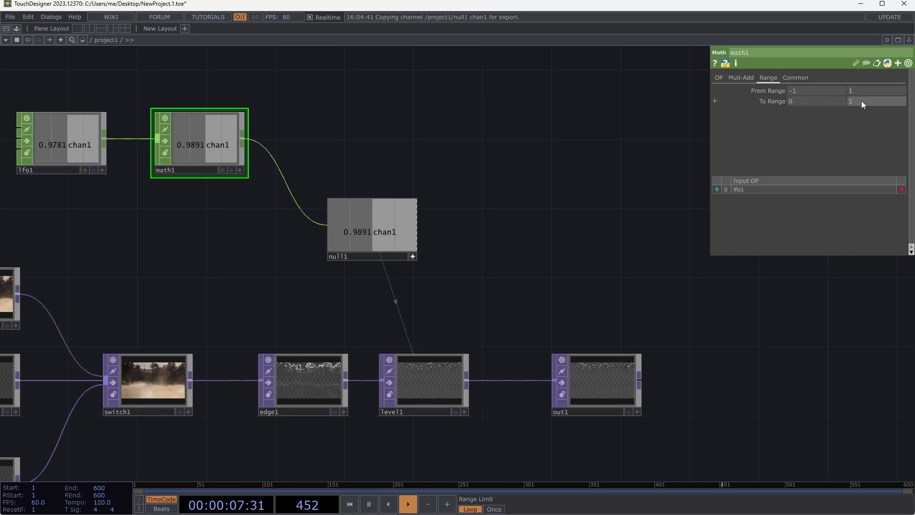
click(746, 76)
click(792, 101)
text(1.5)
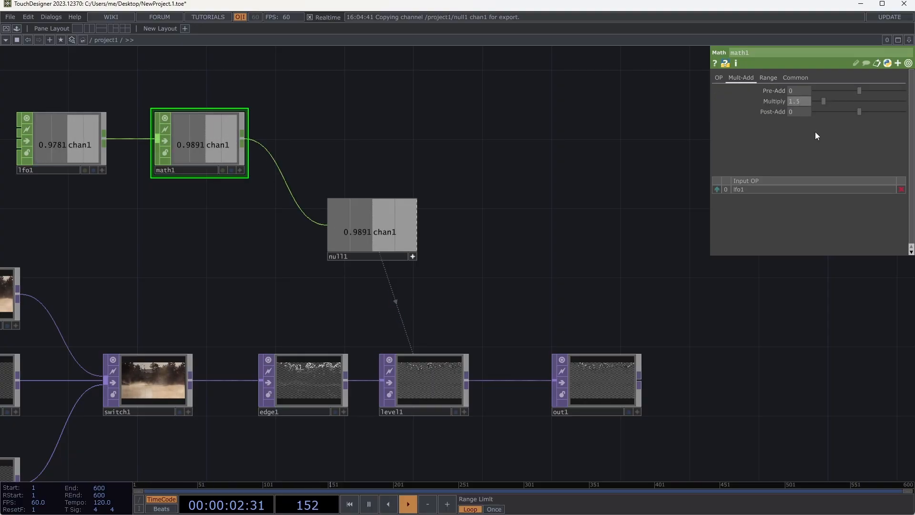
key(Return)
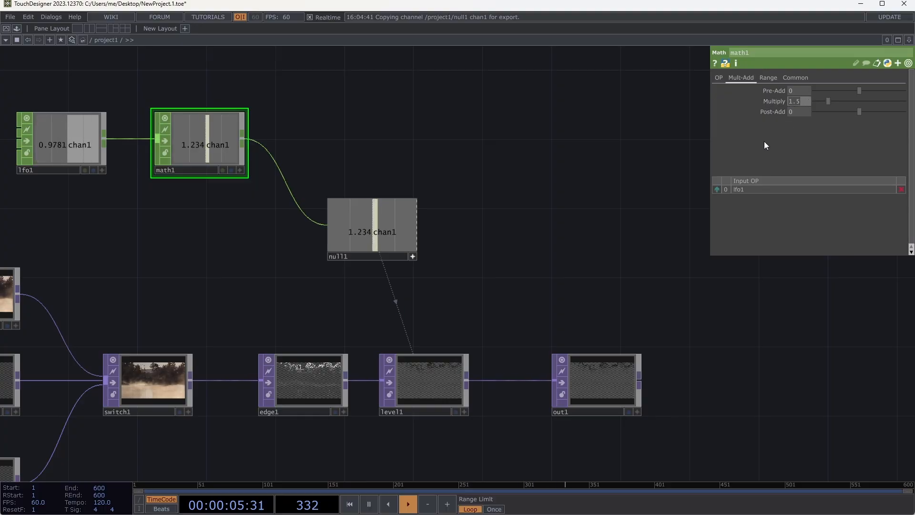
right_click(9, 84)
click(332, 109)
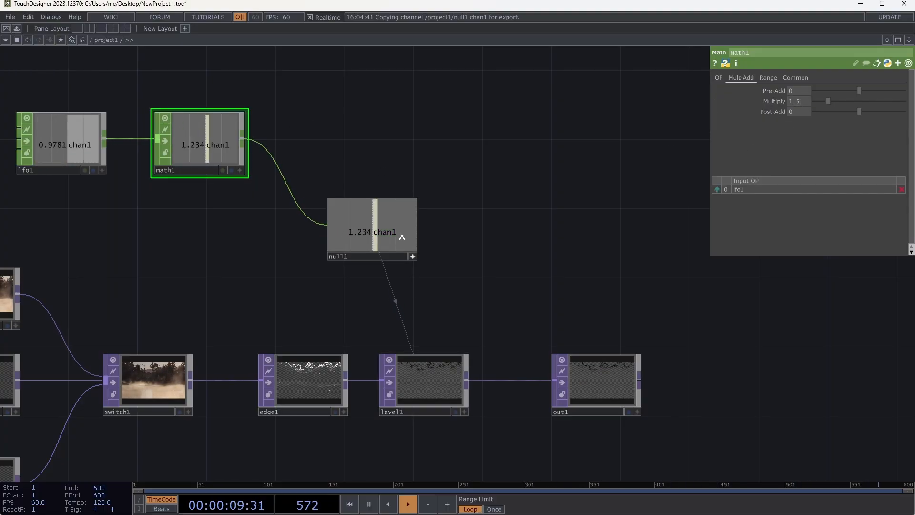
drag(506, 202, 605, 137)
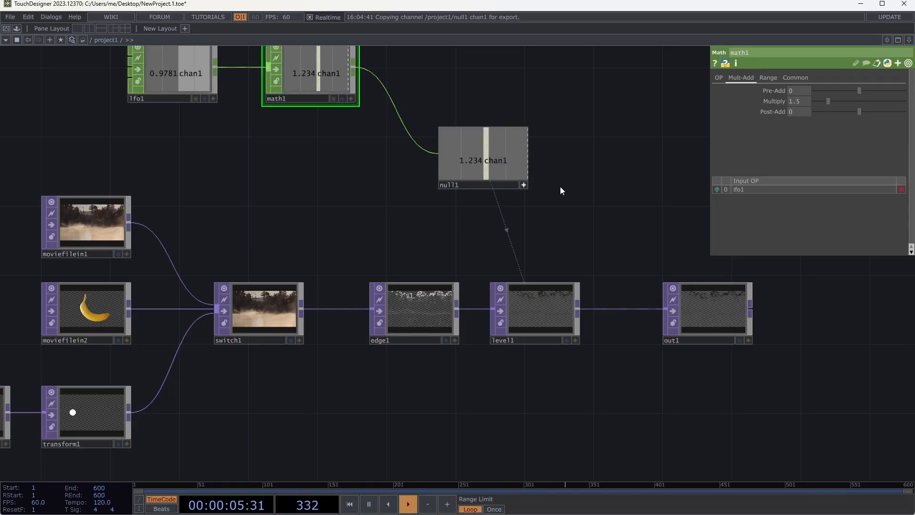
drag(85, 81, 88, 115)
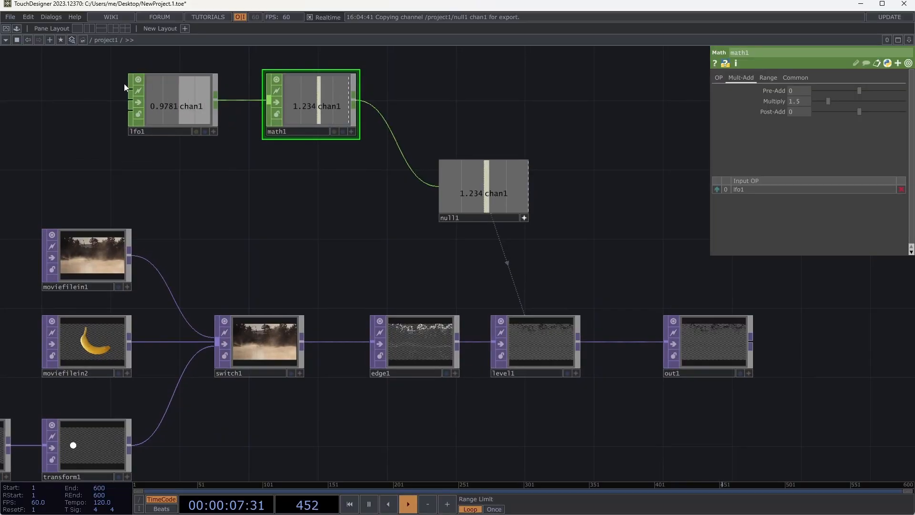
right_drag(82, 83, 556, 230)
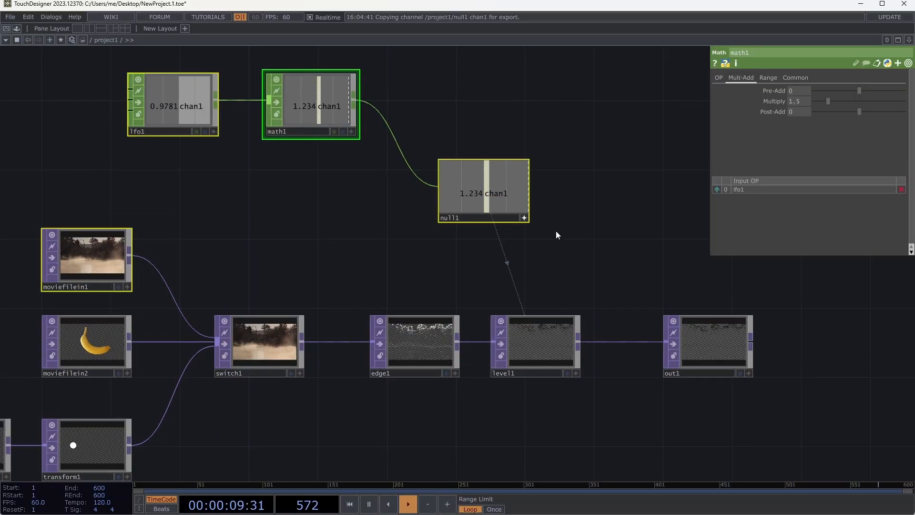
key(Delete)
key(ctrl+z)
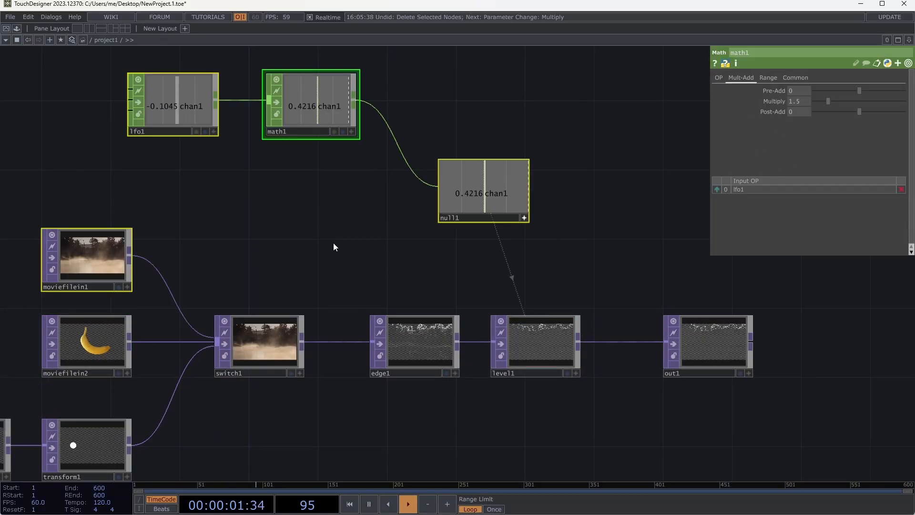
- Select only the lfo1, math1 and null1 CHOPs and delete them
right_drag(83, 64, 486, 183)
right_drag(532, 201, 562, 219)
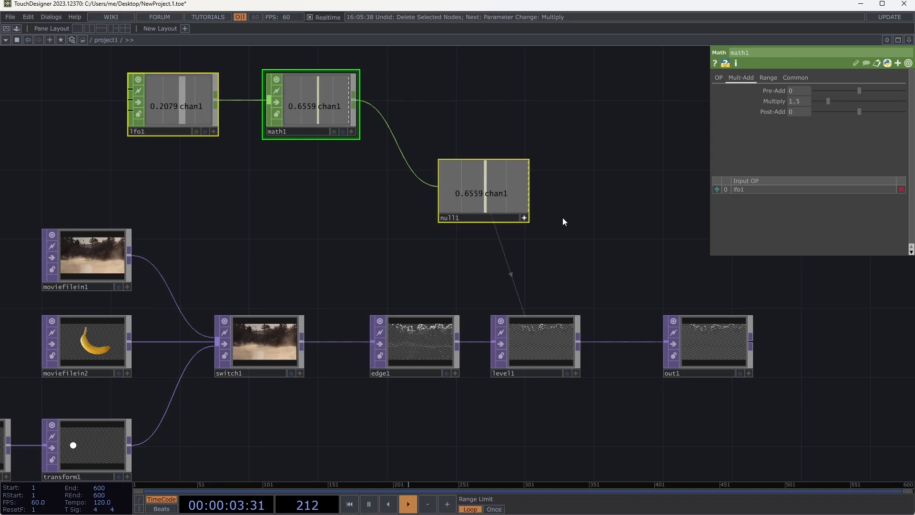
key(Delete)
- Select level1 and inspect the error on the node and its Black Level reference to null1
drag(442, 197, 490, 78)
drag(536, 289, 550, 247)
click(613, 181)
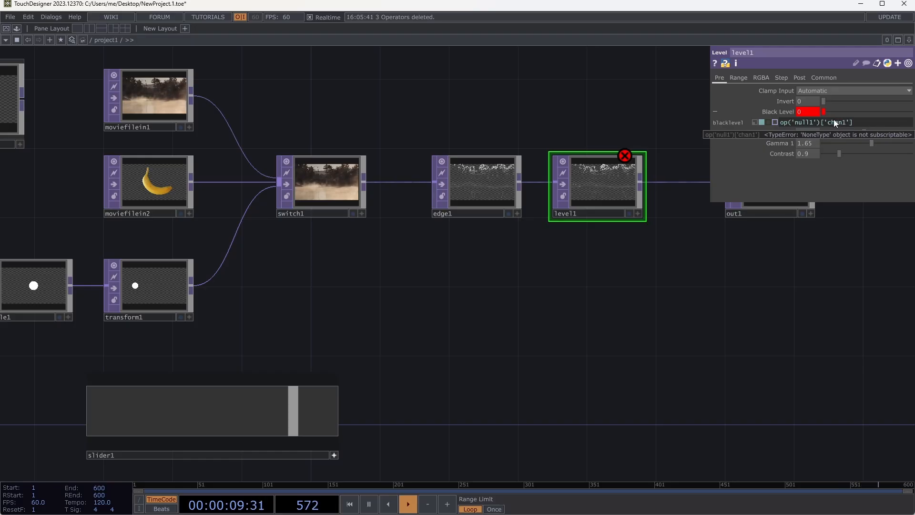
drag(643, 152, 479, 179)
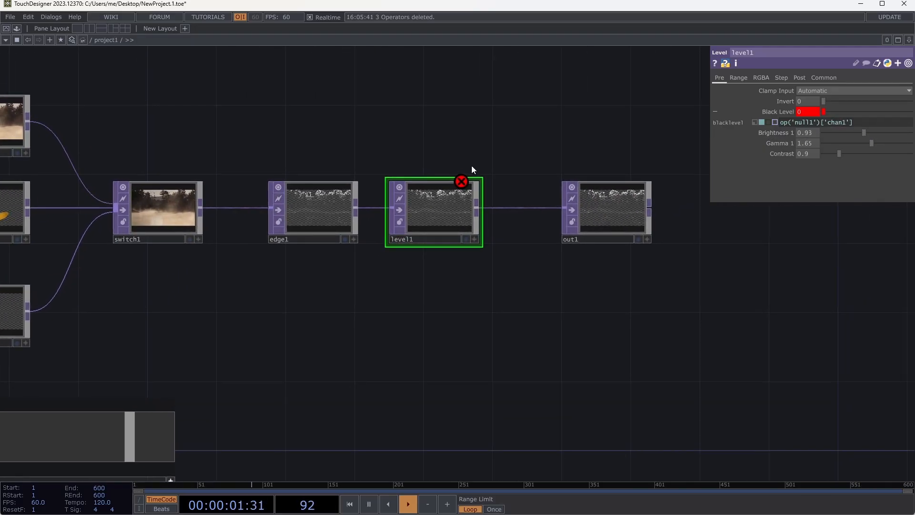
middle_click(459, 208)
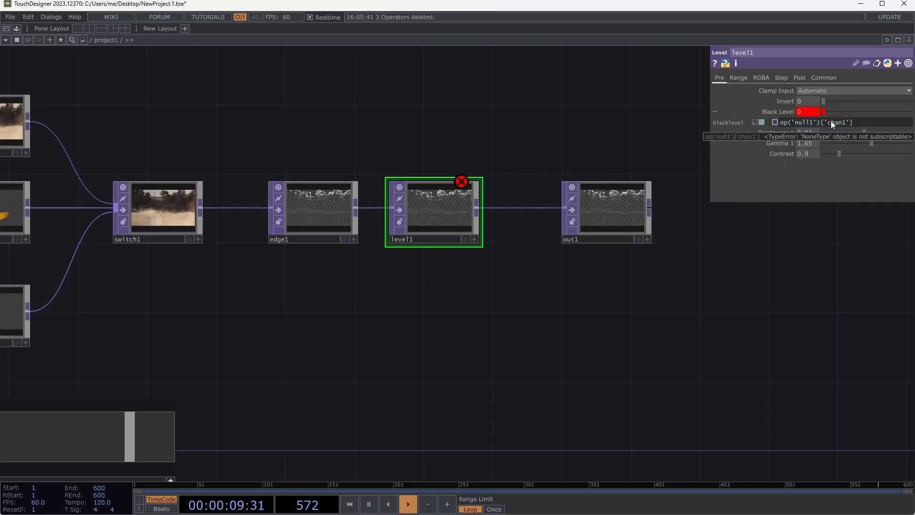
- Inspect the null1 reference in level1's Black Level and override it with a constant value of 0.22
double_click(813, 123)
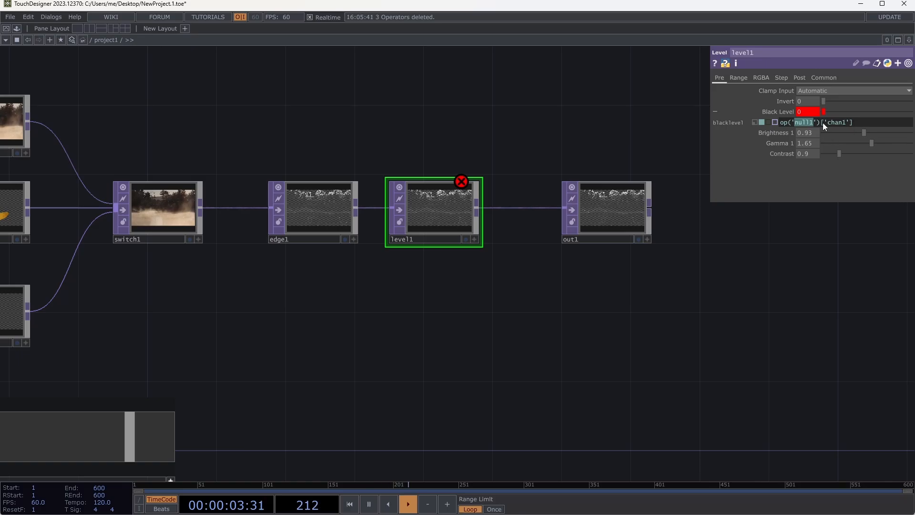
mouse_move(824, 111)
mouse_down()
mouse_move(847, 113)
mouse_move(832, 111)
mouse_up()
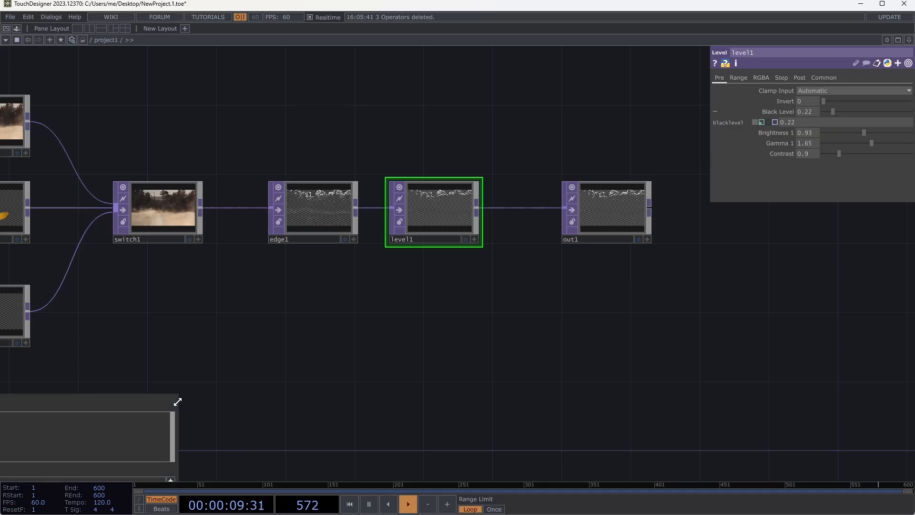
- Wire the output of slider1 into a new Null CHOP placed below level1
drag(318, 349, 455, 252)
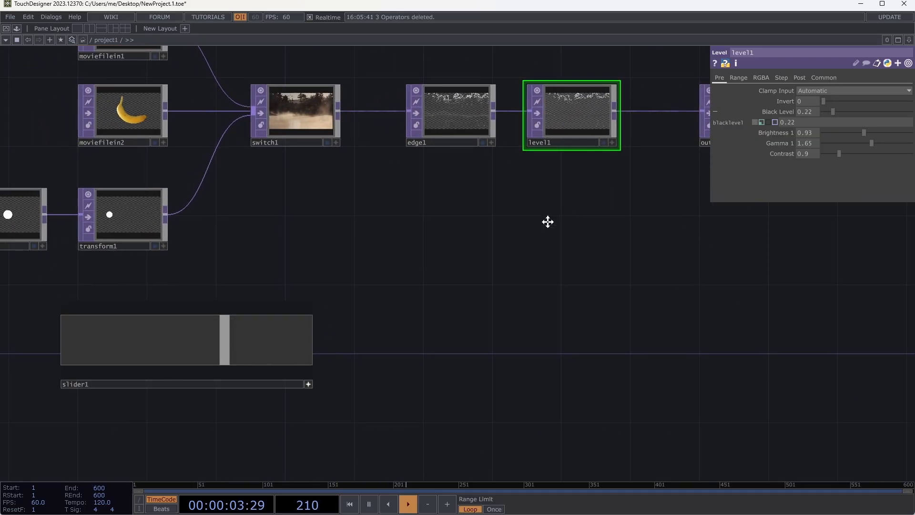
drag(547, 218, 453, 273)
click(215, 439)
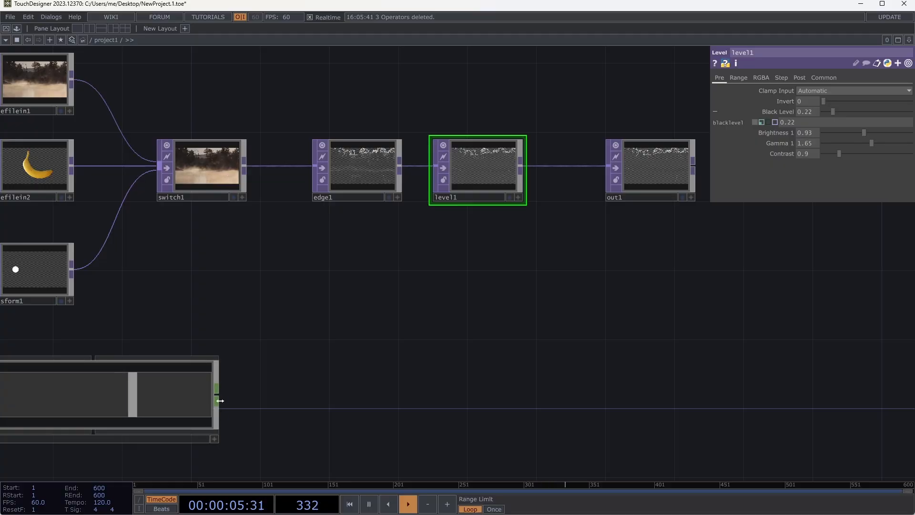
click(217, 398)
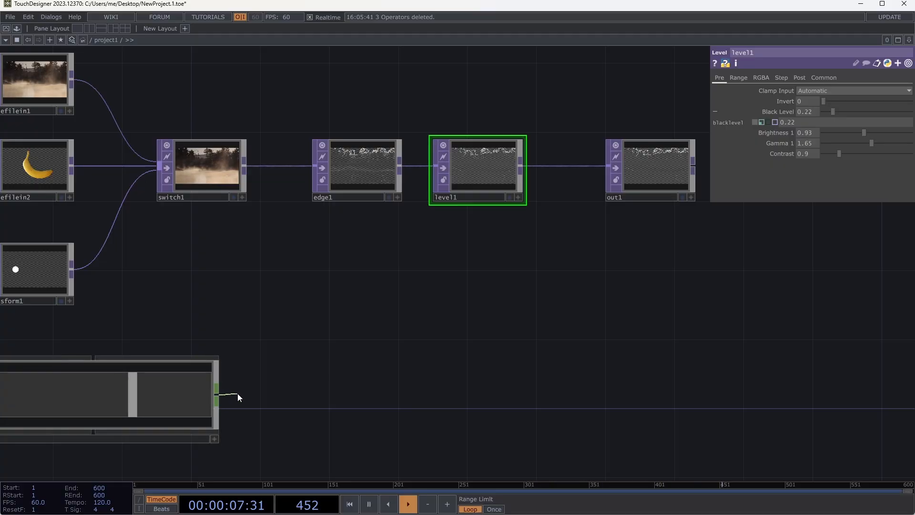
click(339, 376)
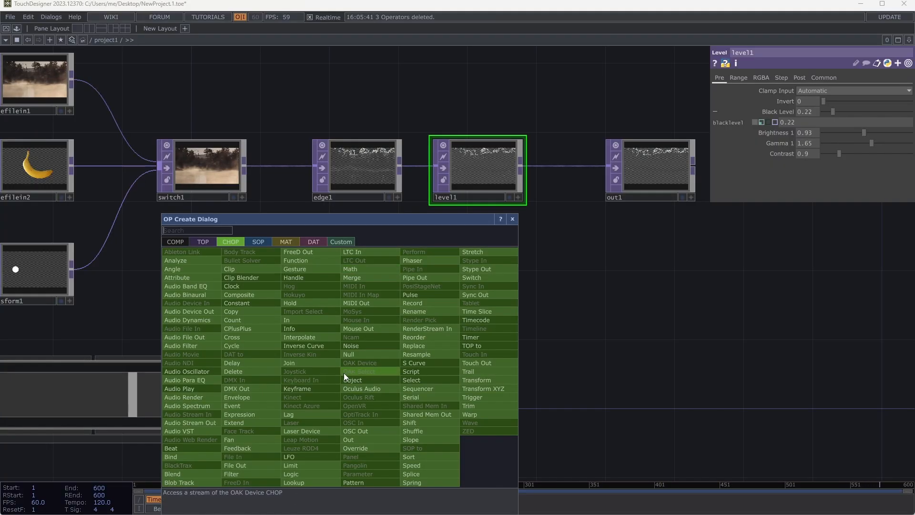
click(355, 359)
click(425, 349)
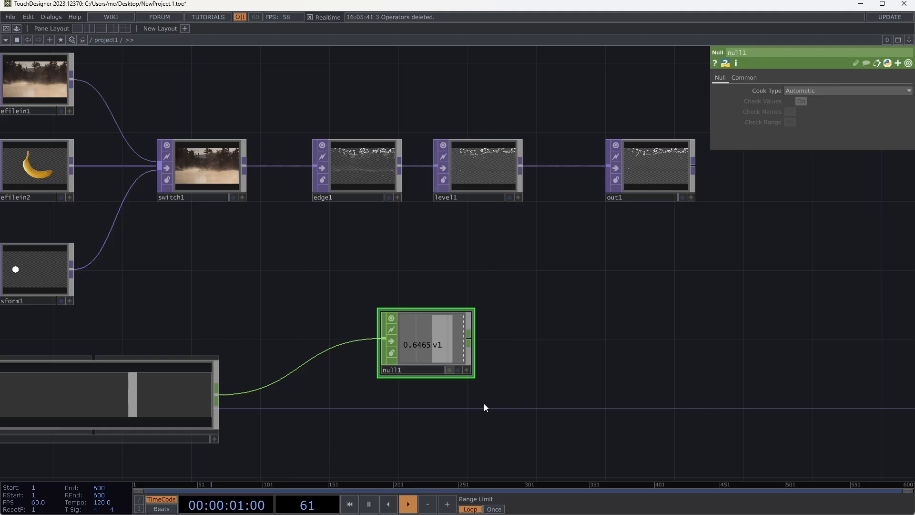
- Make null1's viewer active and reference its v1 channel in level1's Black Level parameter
click(466, 369)
drag(434, 352, 773, 109)
click(773, 106)
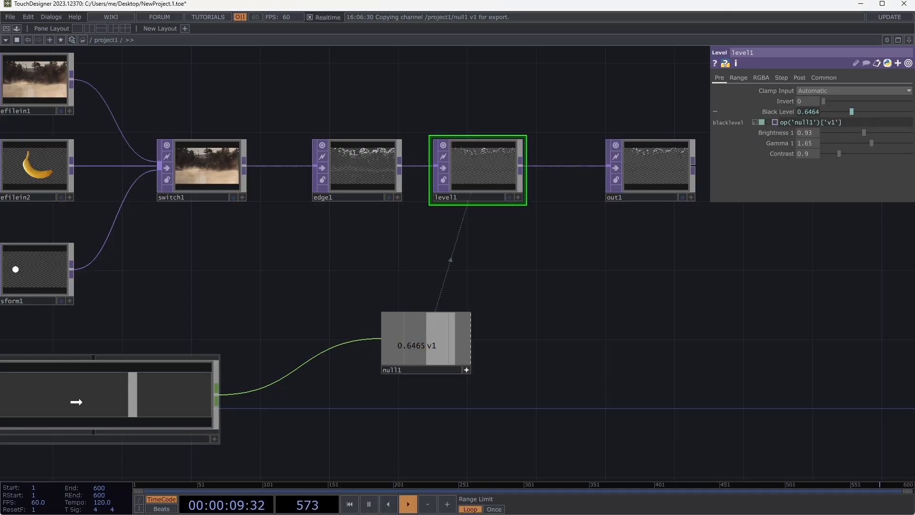
- Move slider1 closer to null1, then activate its viewer and lower the slider value to about 0.26
drag(76, 401, 128, 405)
click(266, 438)
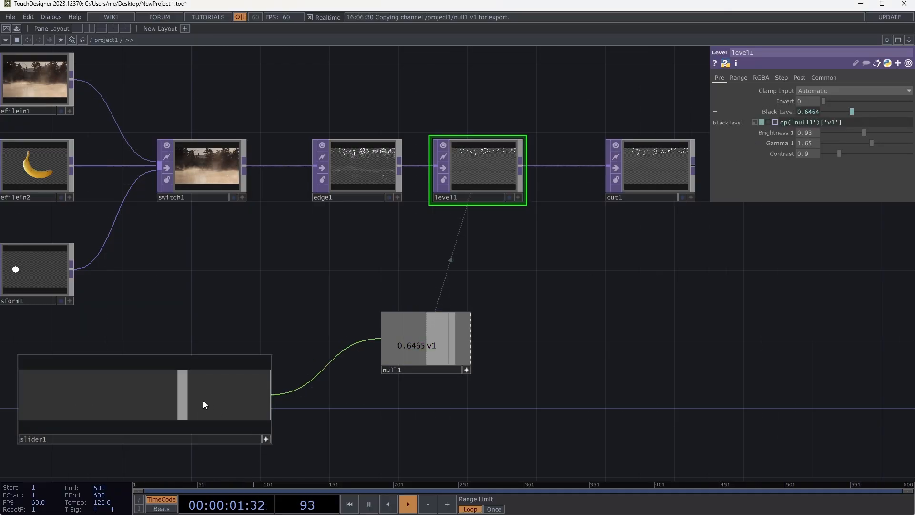
drag(203, 400, 85, 397)
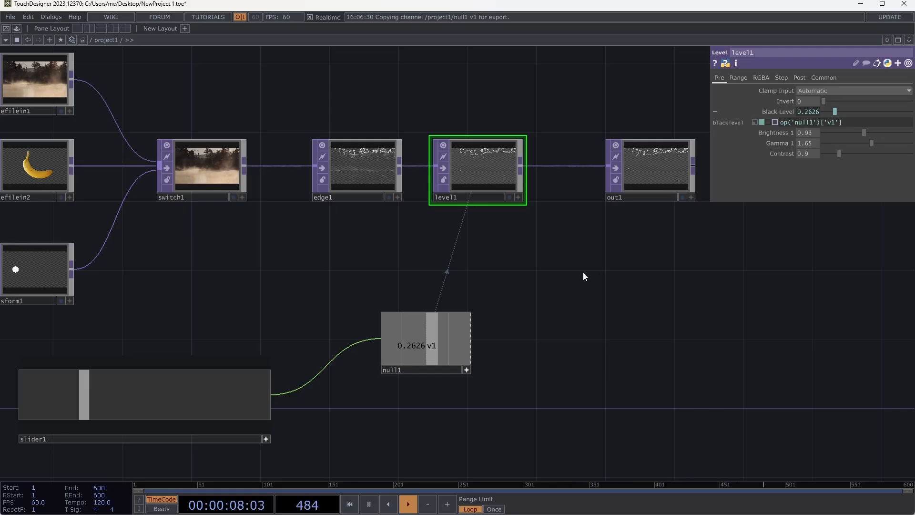
- Add a Noise CHOP in the empty network area above switch1 and edge1
scroll(591, 291, down, 5)
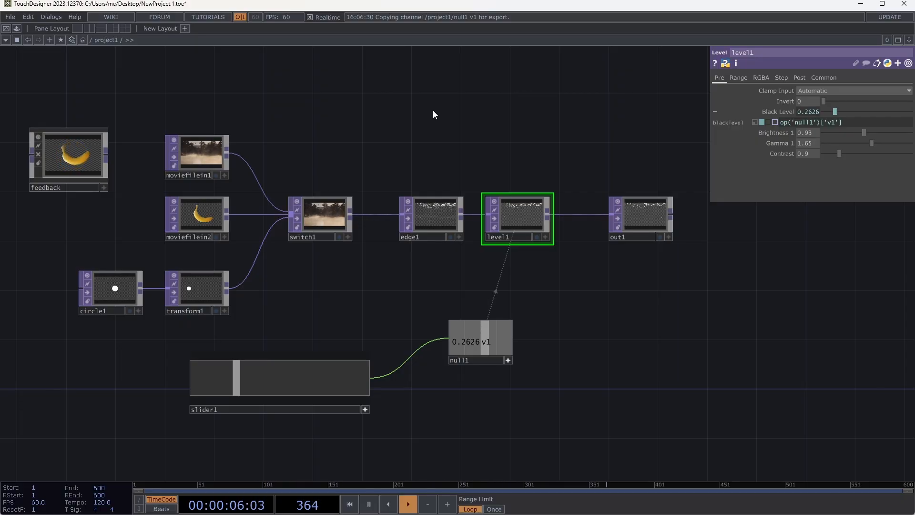
drag(408, 127, 460, 148)
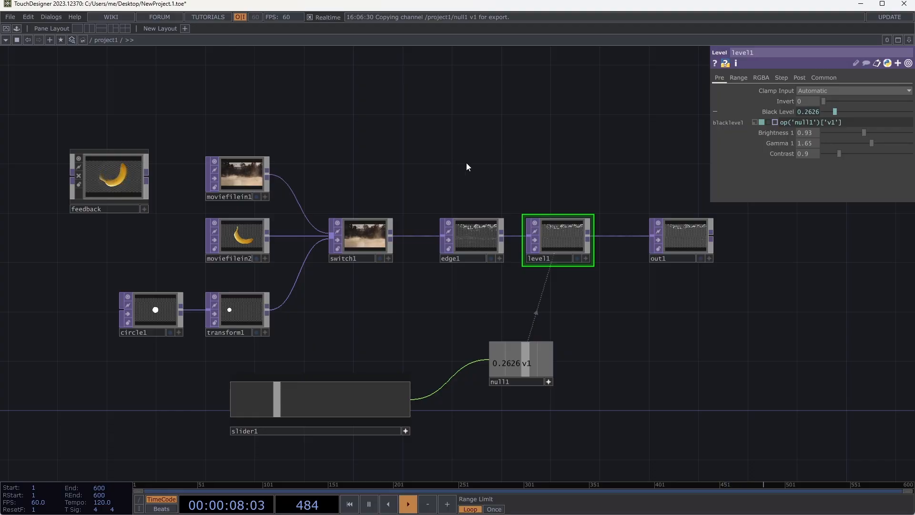
drag(470, 170, 419, 241)
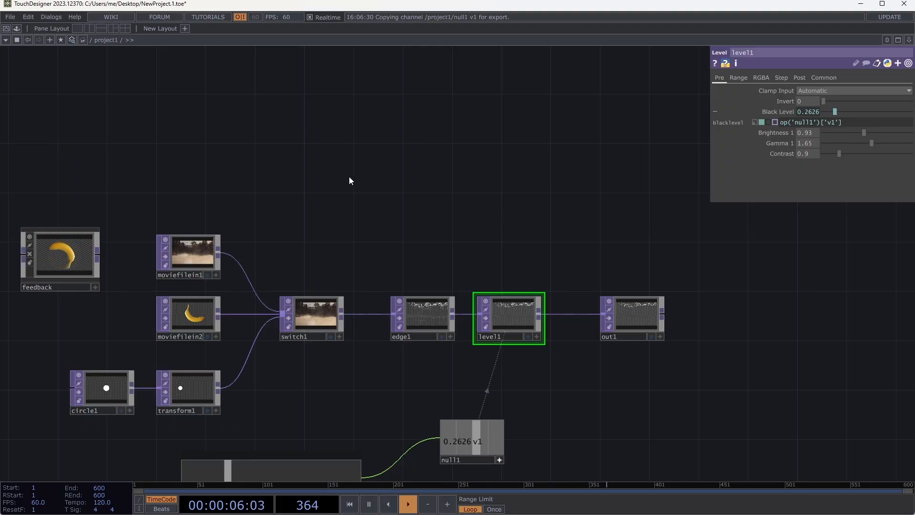
key(Tab)
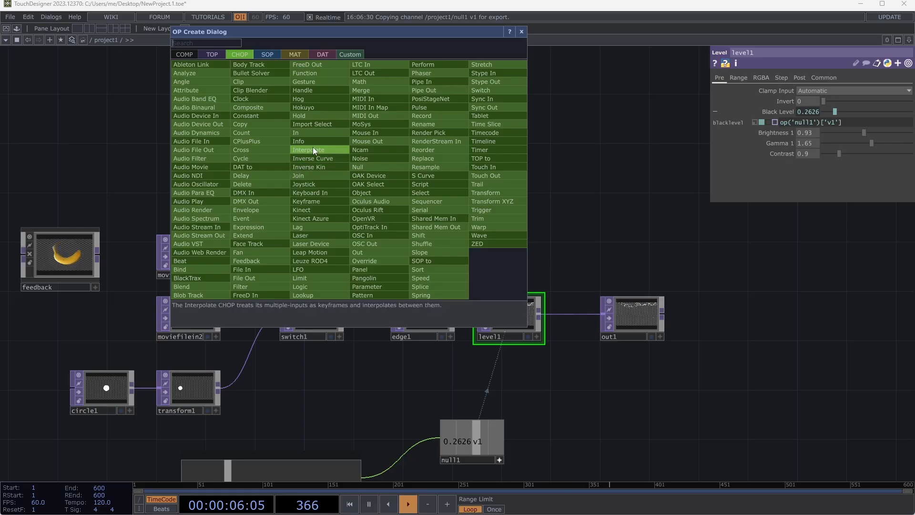
click(373, 158)
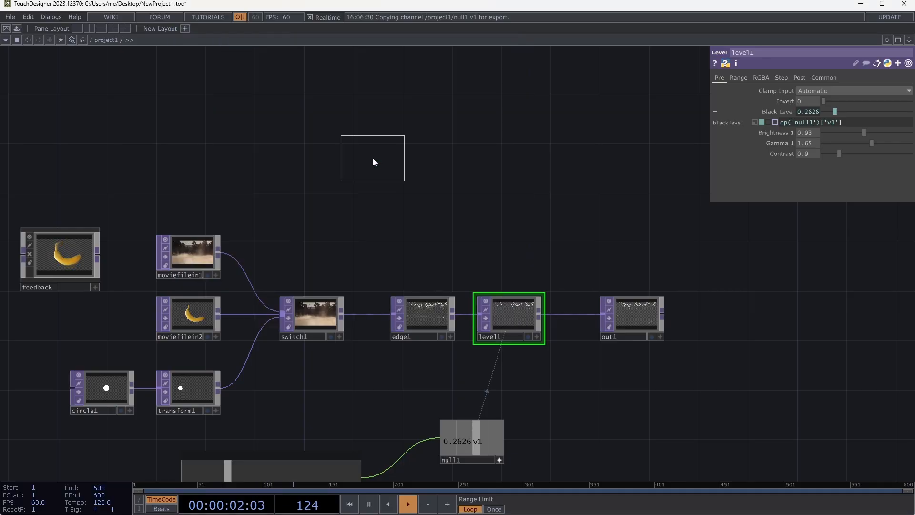
click(362, 207)
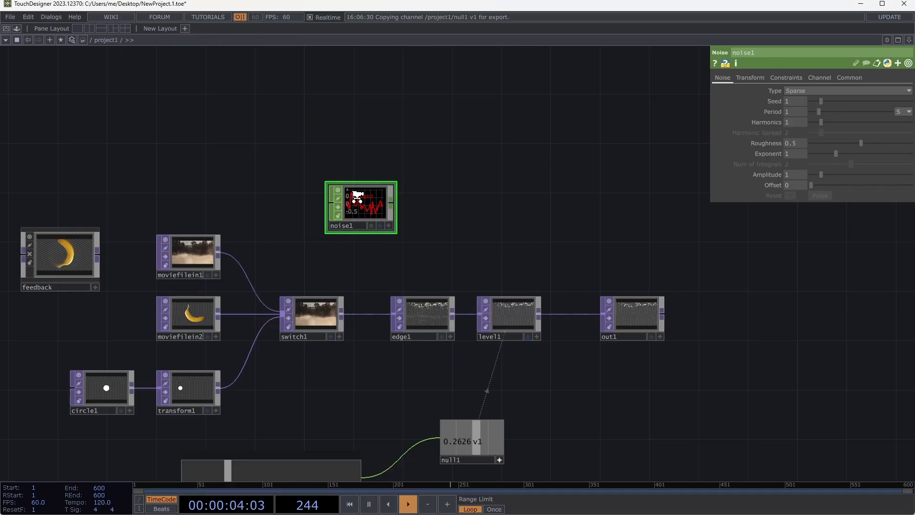
- Activate noise1's viewer, enable Dot per Sample and examine the individual samples along the curve
scroll(365, 216, up, 5)
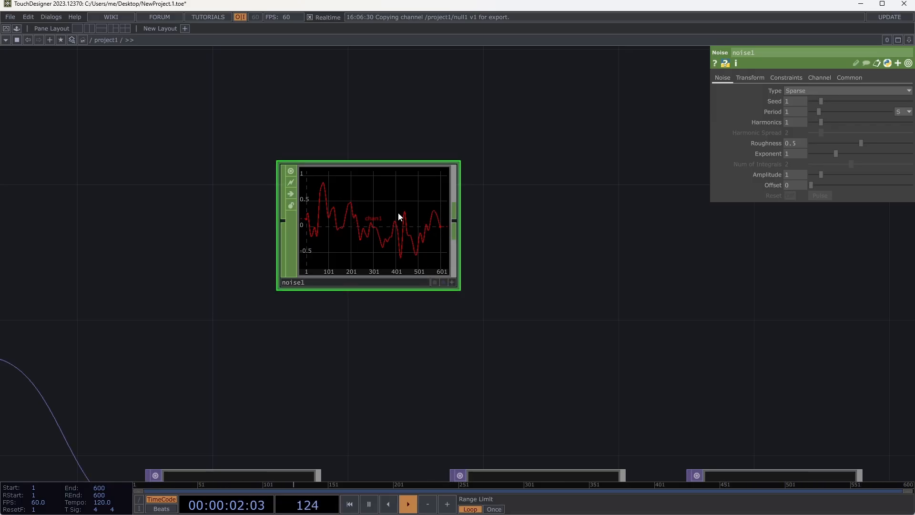
scroll(396, 217, up, 8)
scroll(396, 218, down, 6)
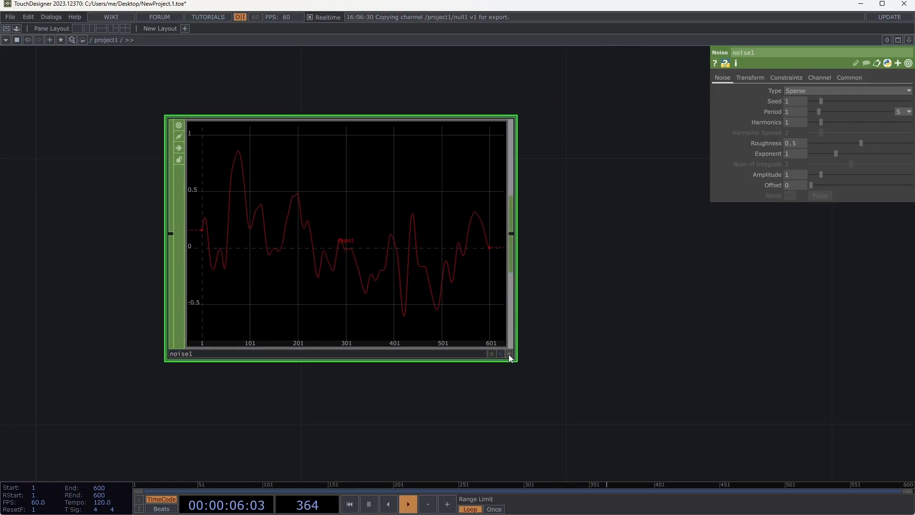
click(509, 354)
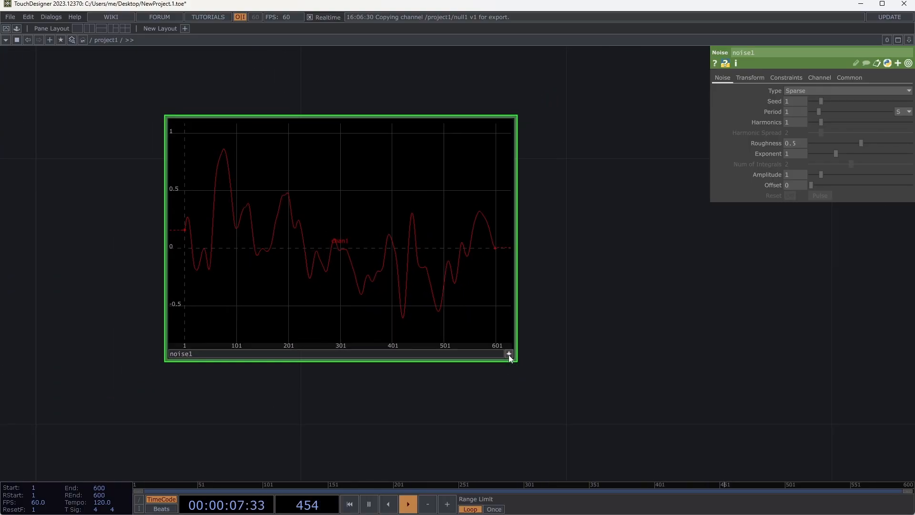
right_click(435, 238)
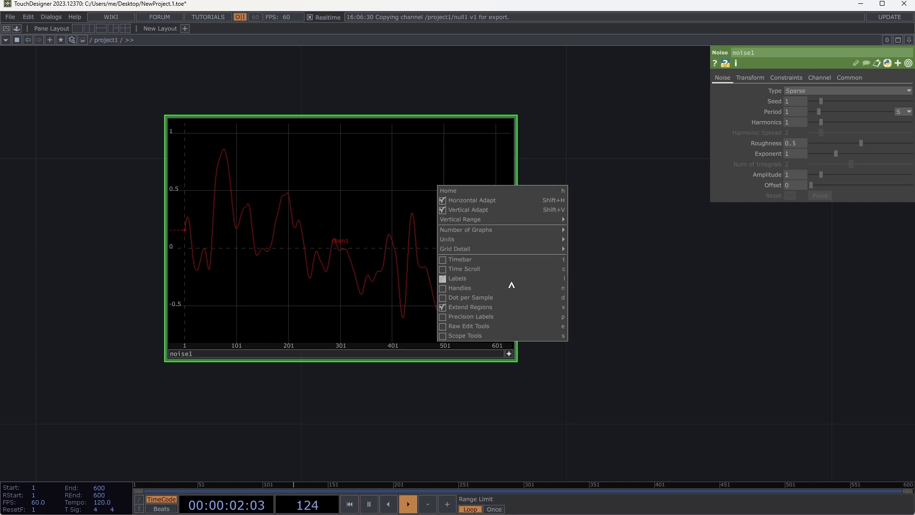
click(482, 298)
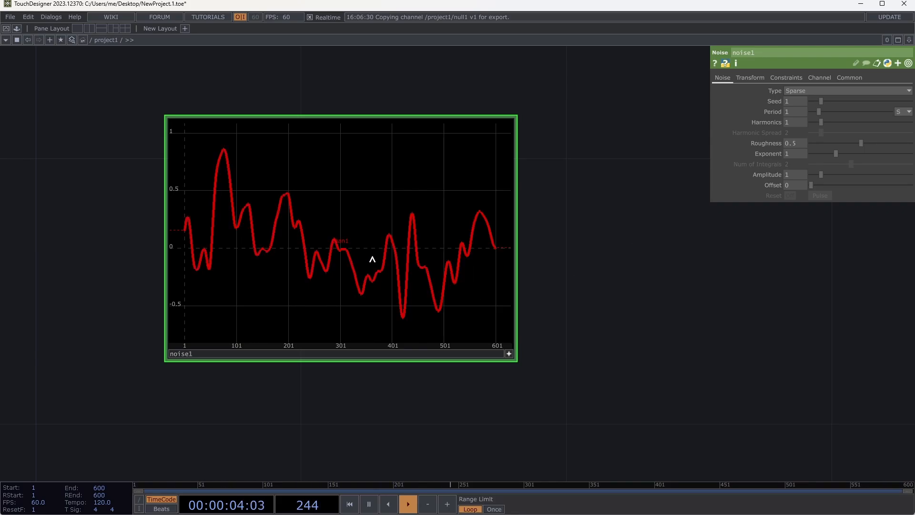
scroll(386, 278, up, 8)
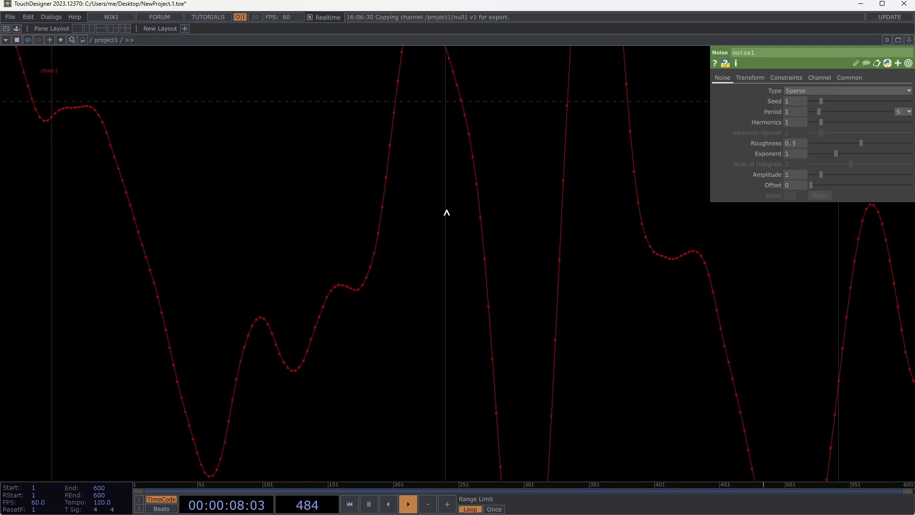
scroll(447, 212, down, 6)
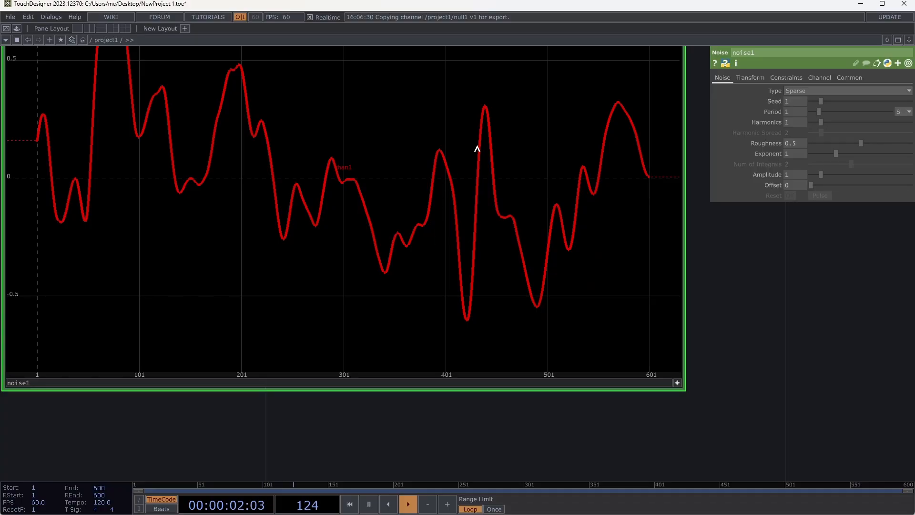
scroll(457, 159, up, 7)
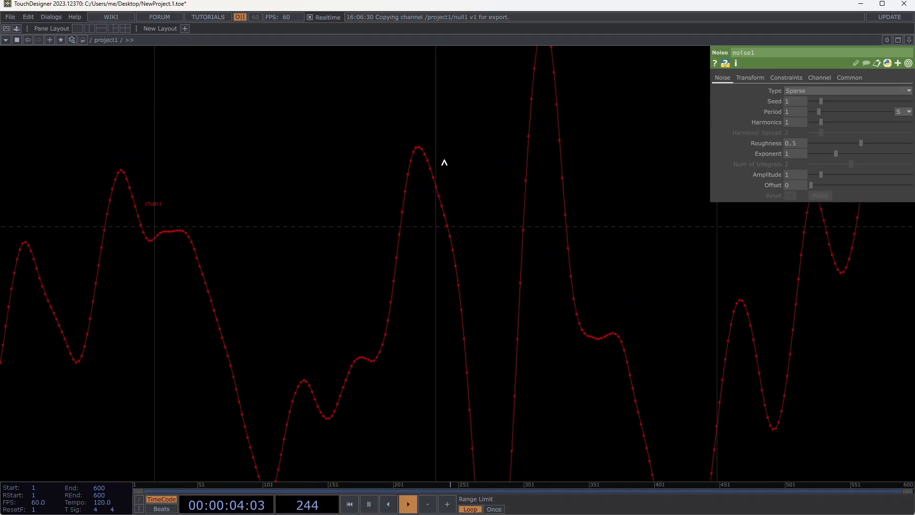
scroll(455, 285, down, 6)
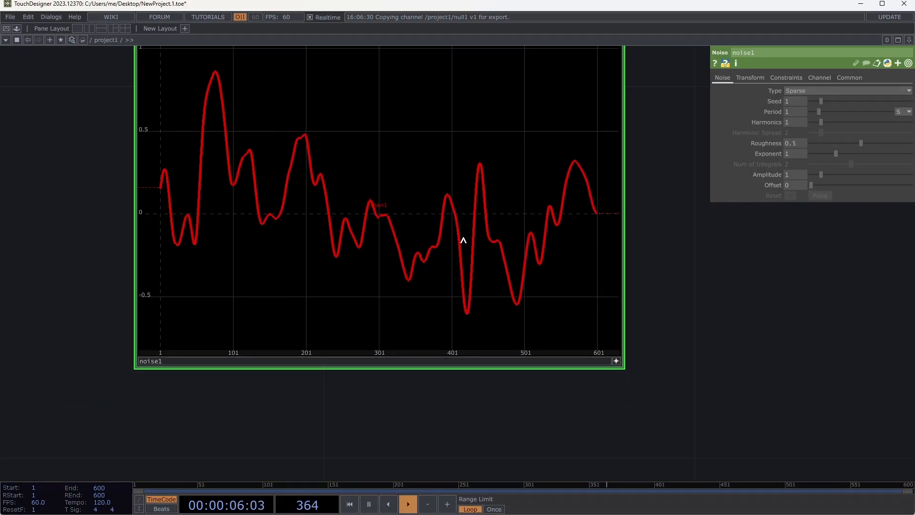
- Turn on Time Slice in noise1's common parameters
drag(635, 182, 631, 259)
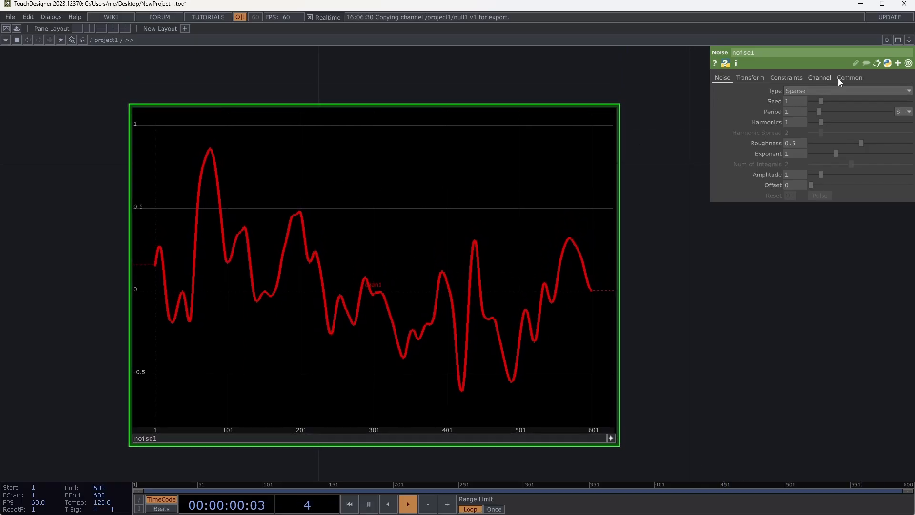
click(850, 78)
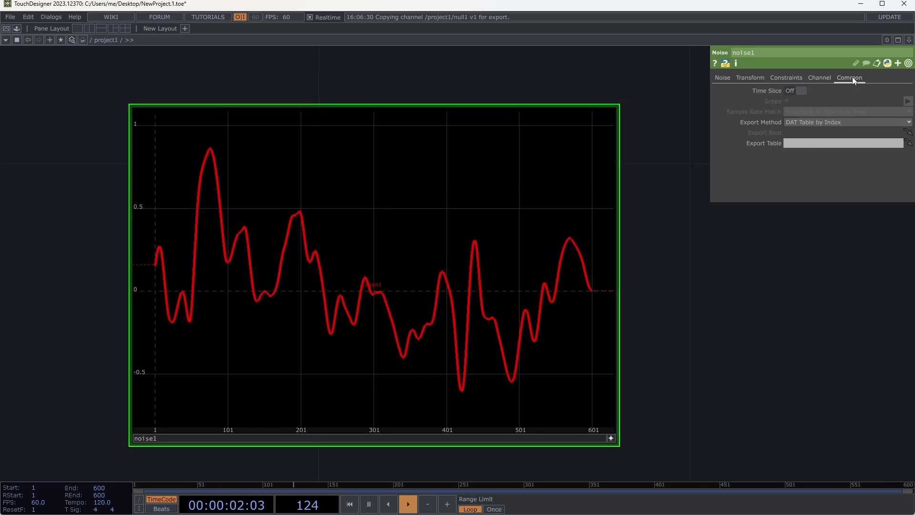
click(792, 93)
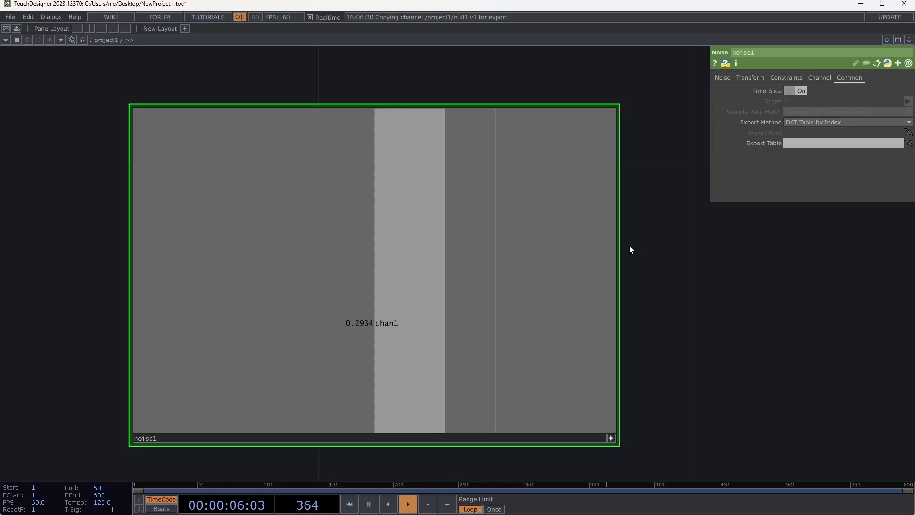
- Add a Pattern CHOP to the network beside noise1, above edge1 and level1
scroll(629, 250, down, 4)
scroll(635, 316, down, 3)
drag(551, 362, 341, 260)
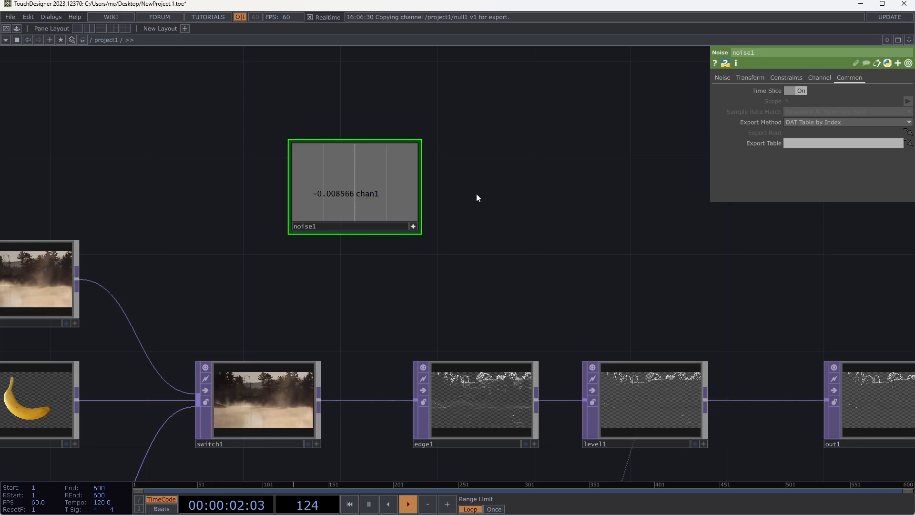
key(Tab)
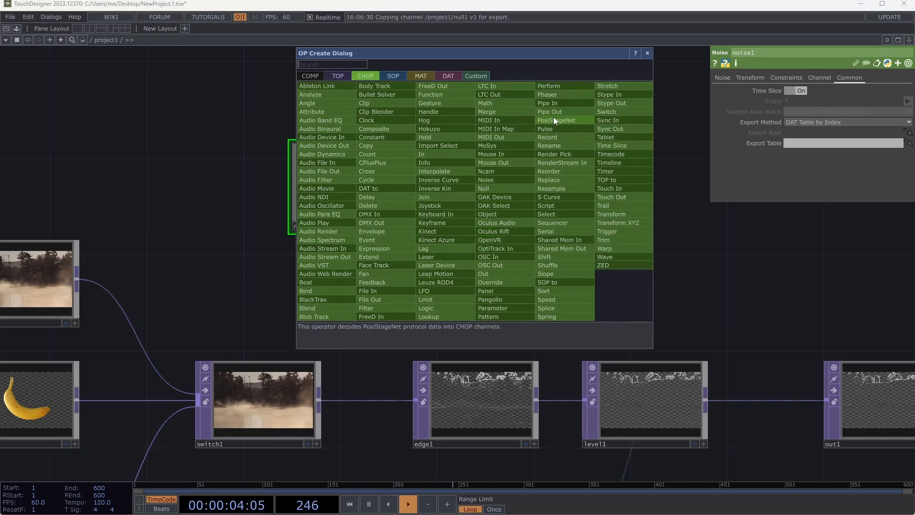
click(507, 317)
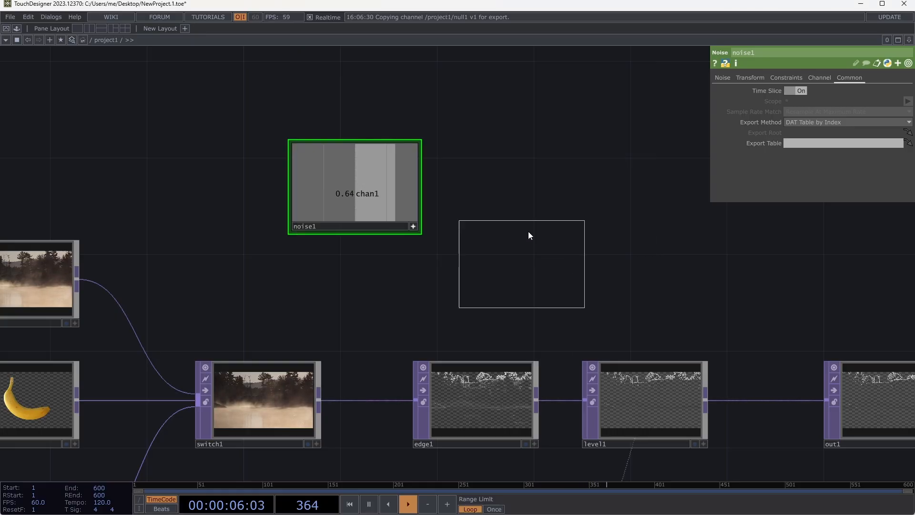
click(526, 209)
drag(530, 309, 511, 313)
- Activate pattern1's viewer and enable Dot per Sample on its sine curve
scroll(535, 236, up, 5)
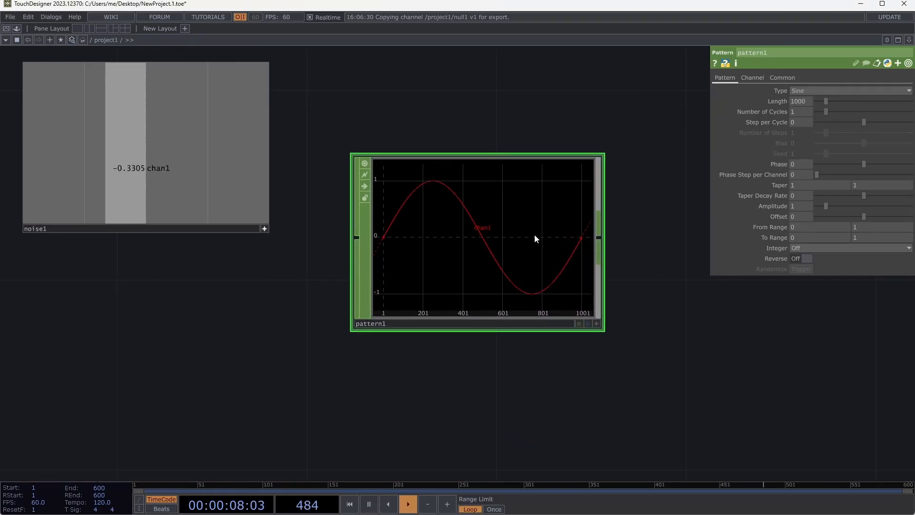
scroll(555, 204, up, 2)
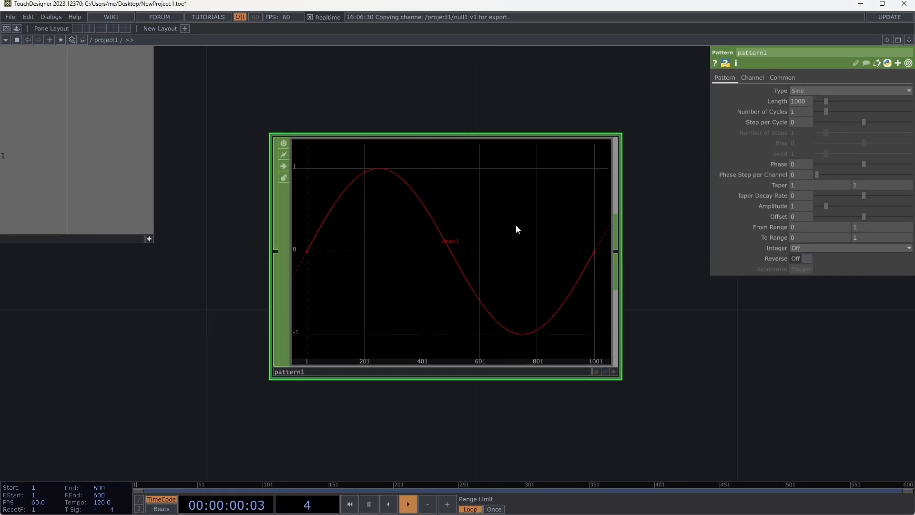
right_click(515, 225)
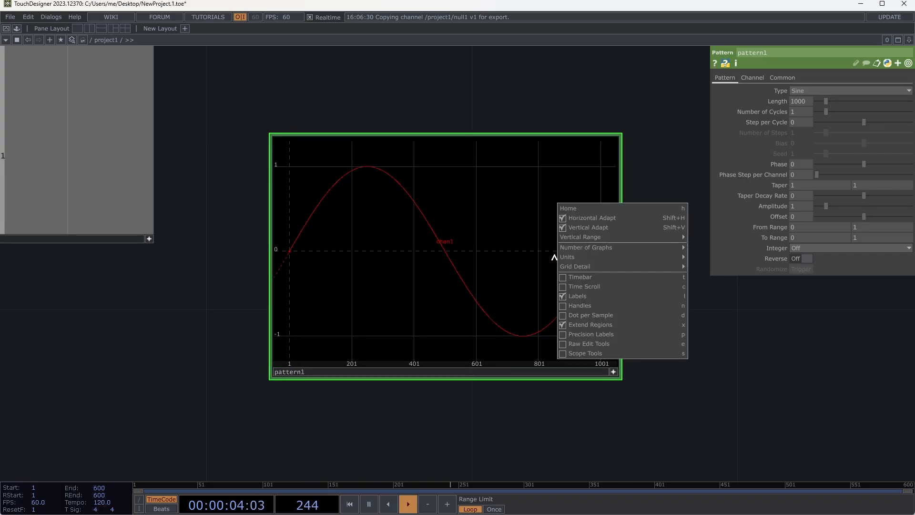
right_click(555, 258)
click(598, 316)
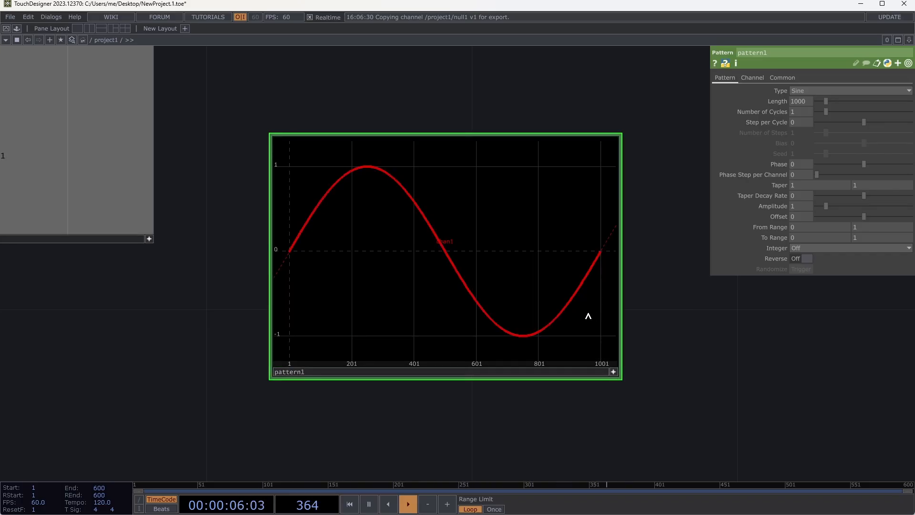
- Set pattern1's Length to 5 samples after examining the sample points along its curve
scroll(498, 319, up, 5)
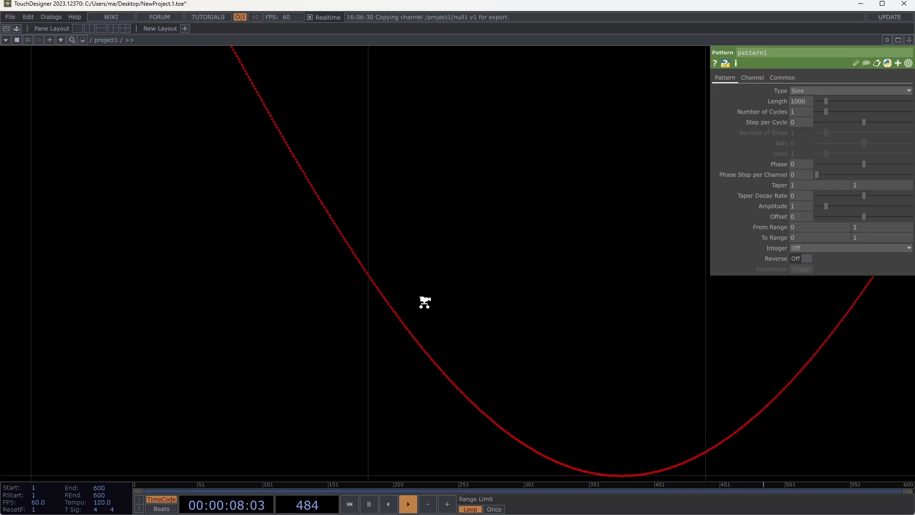
scroll(424, 303, down, 5)
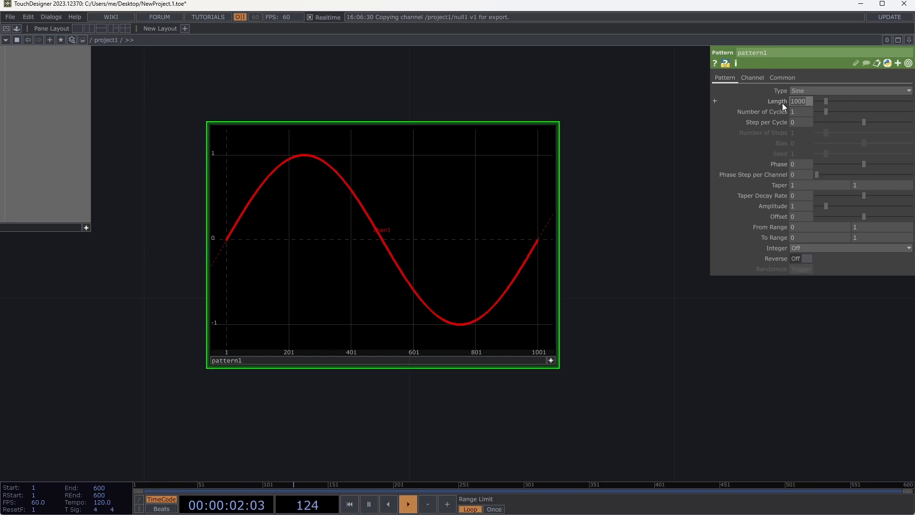
text(5)
key(Tab)
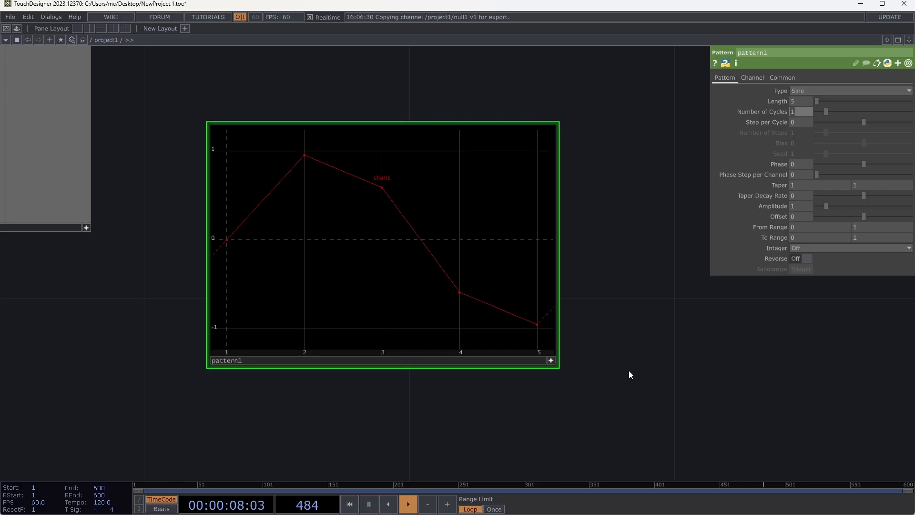
- Deactivate noise1's viewer and turn off Time Slice in its common parameters
scroll(628, 371, down, 2)
scroll(628, 370, down, 3)
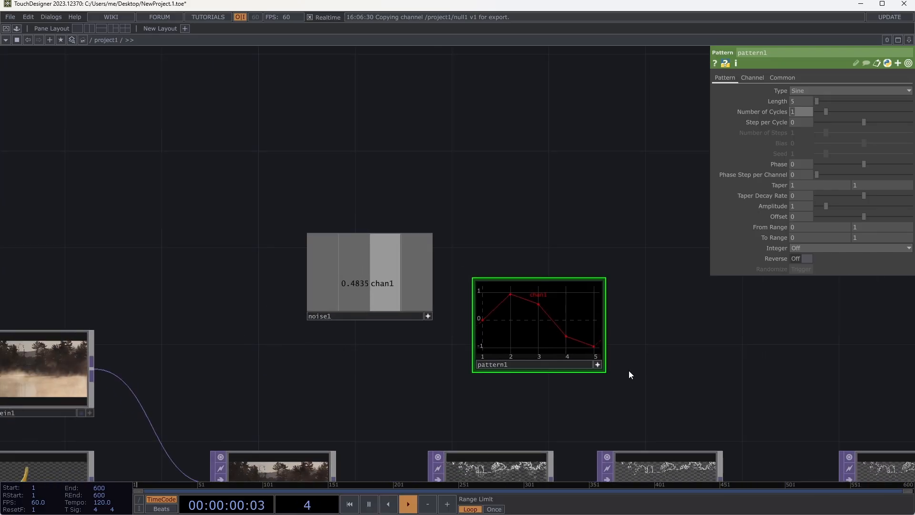
drag(612, 404, 622, 196)
scroll(551, 276, down, 3)
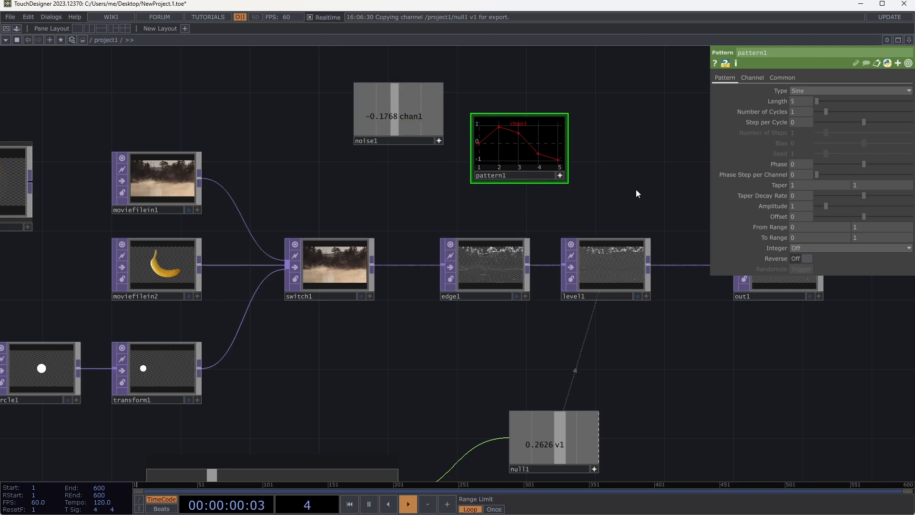
click(370, 127)
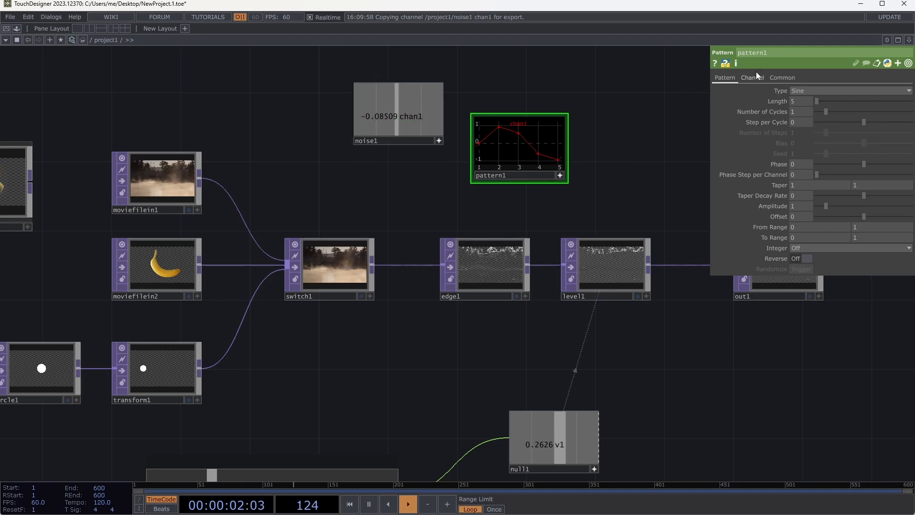
click(777, 78)
click(439, 141)
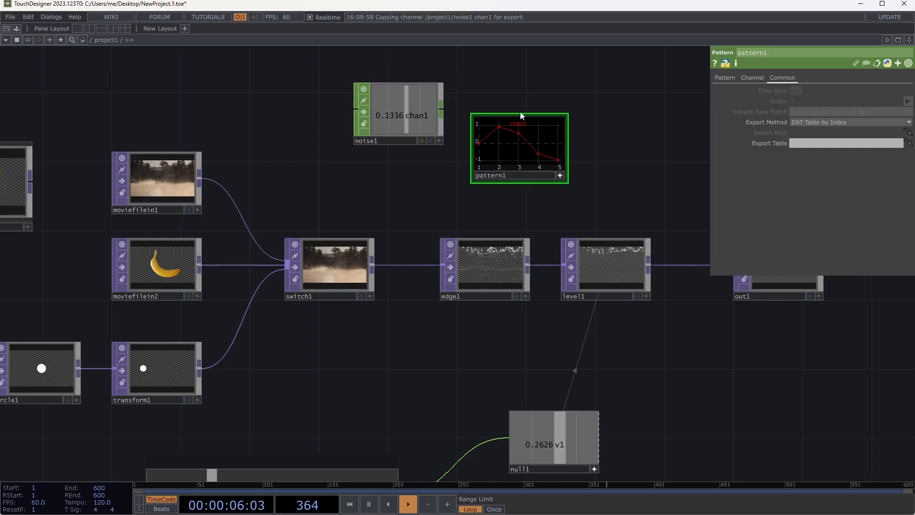
click(439, 106)
click(804, 90)
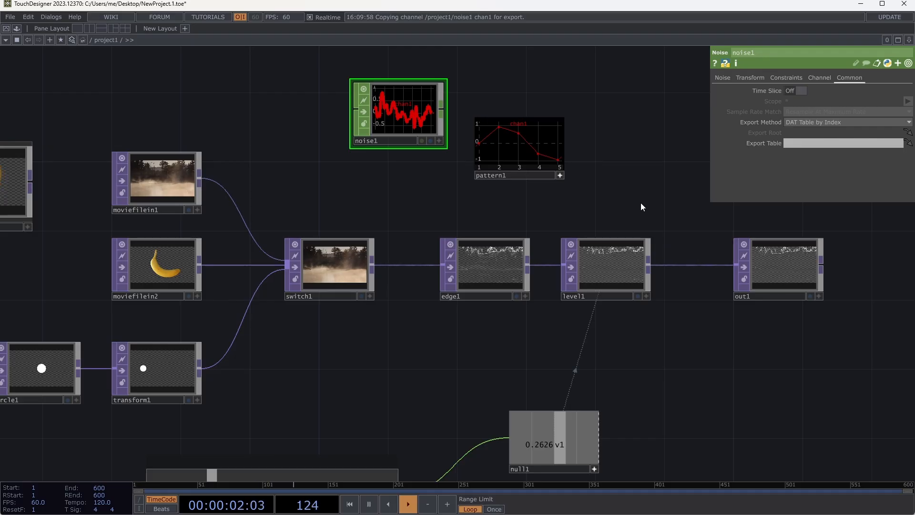
- Add a Parameter CHOP to the network and place it beside pattern1, above level1 and out1
double_click(613, 170)
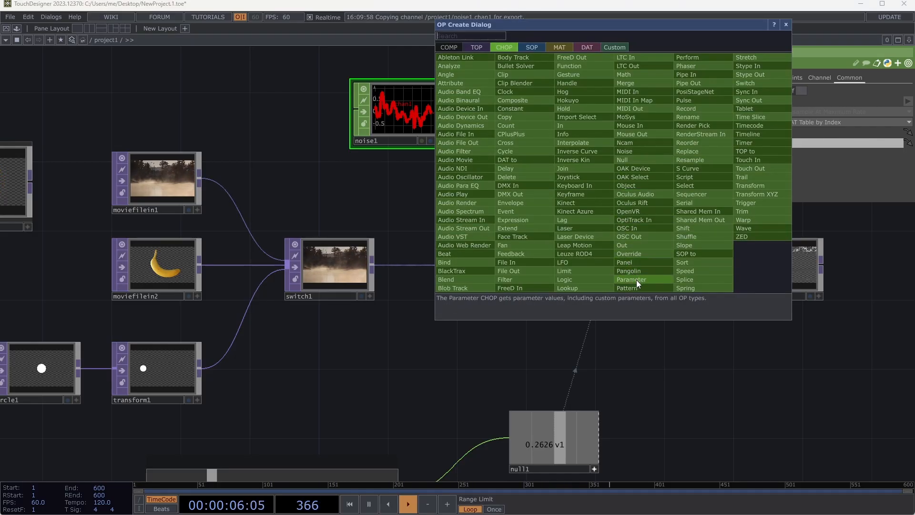
click(637, 279)
click(632, 172)
drag(632, 244, 472, 259)
drag(469, 204, 545, 197)
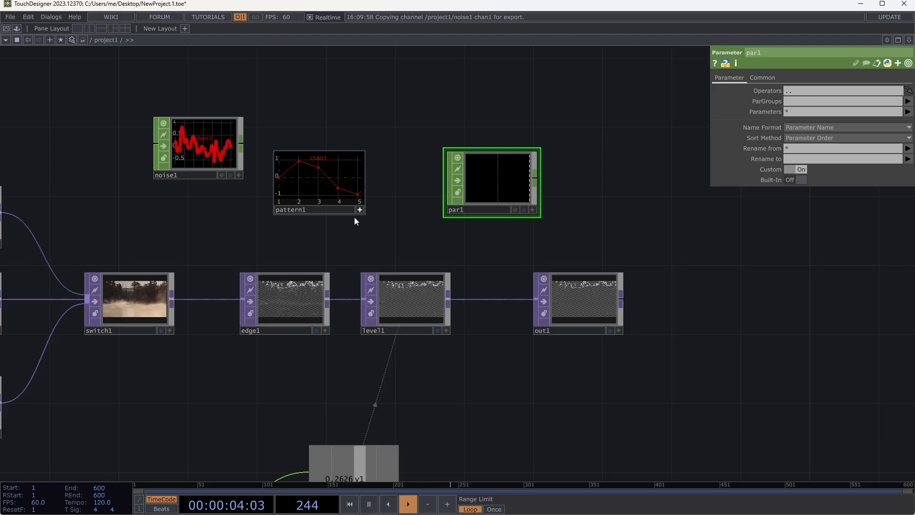
drag(487, 186, 522, 204)
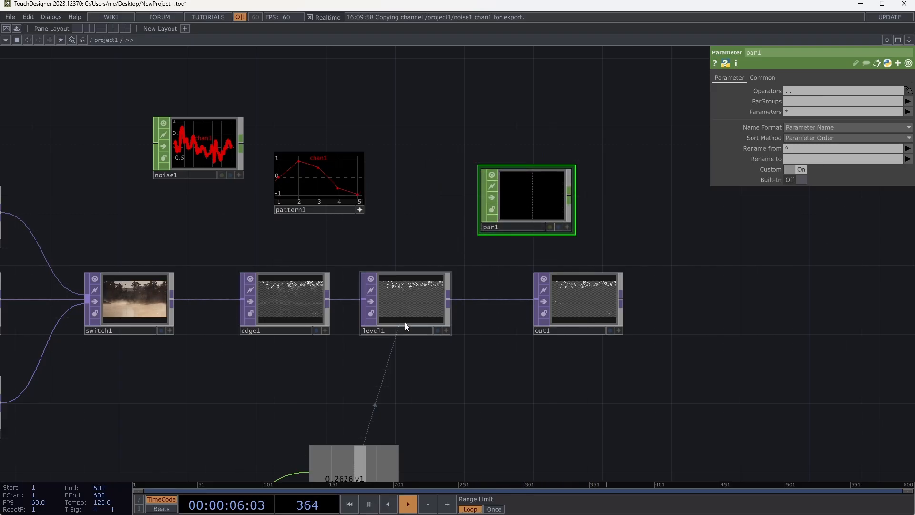
- Set the Parameter CHOP's Operators reference to level1
click(408, 309)
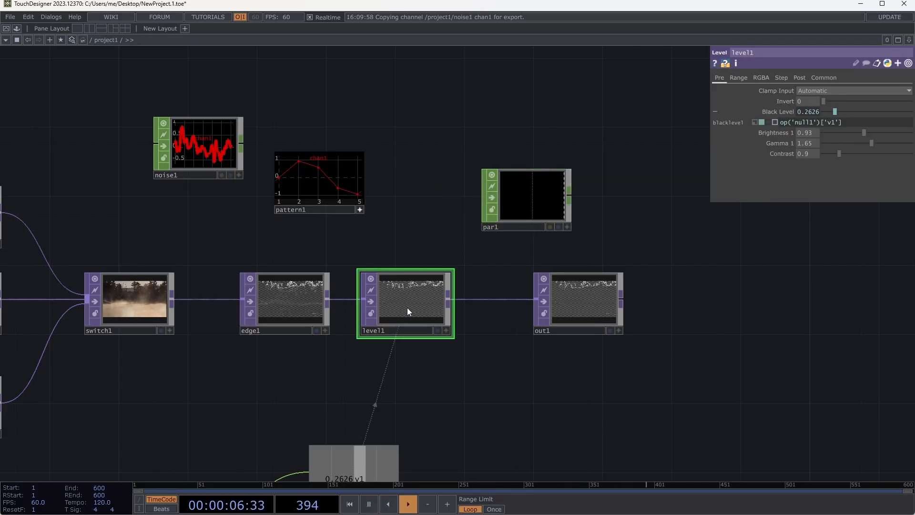
click(525, 195)
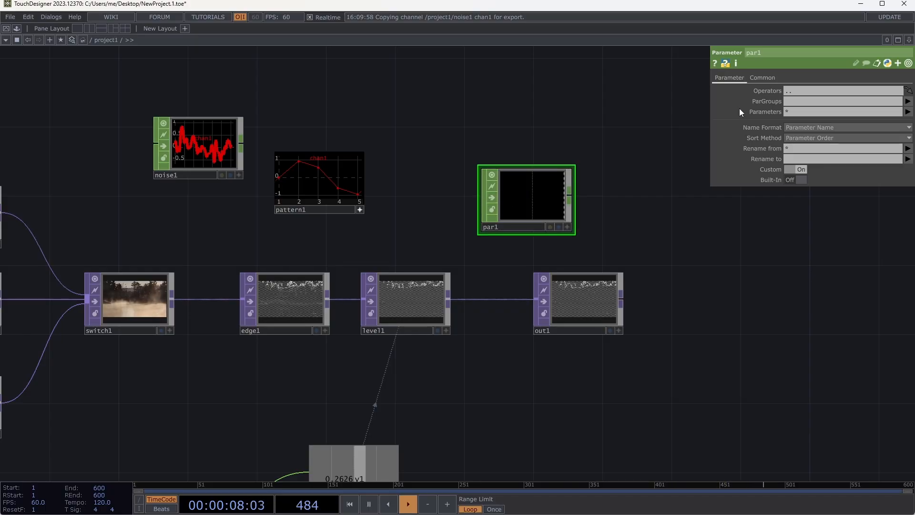
click(786, 93)
text(..)
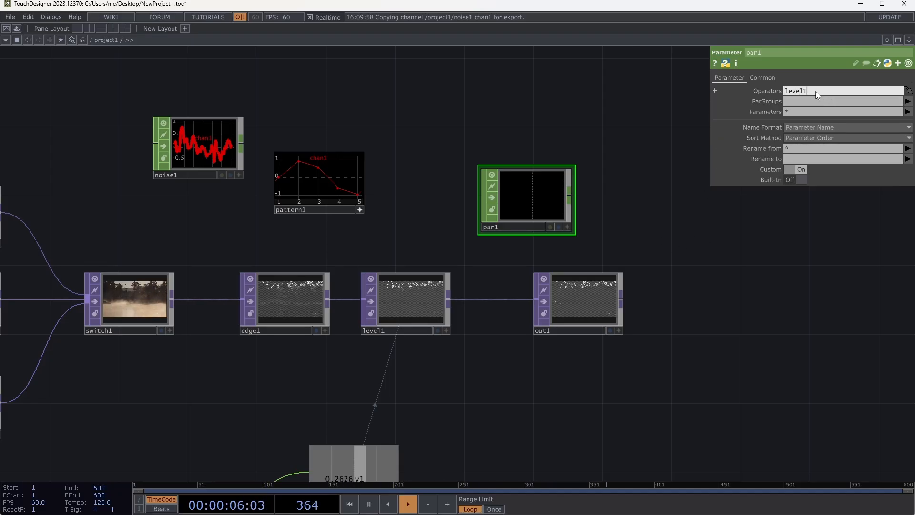
key(Return)
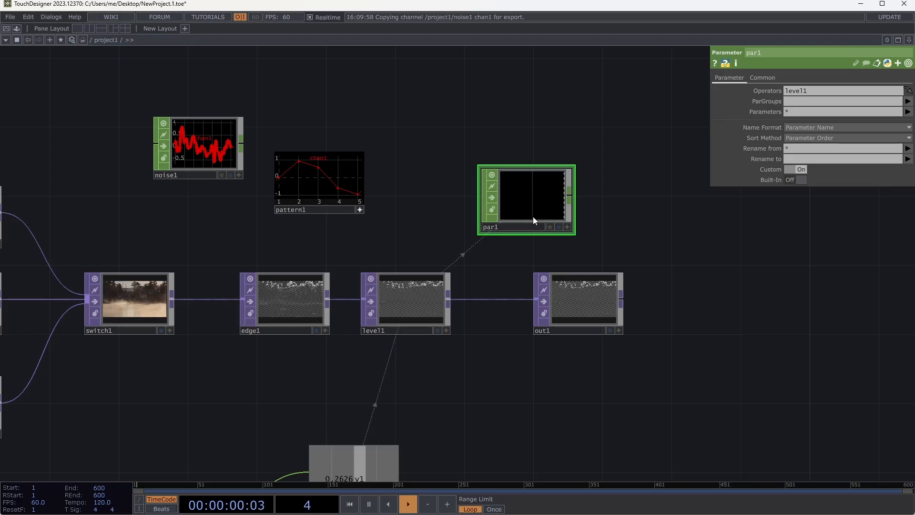
- Turn on Built-In for par1 so it outputs level1's built-in parameters as channels
click(427, 296)
click(518, 205)
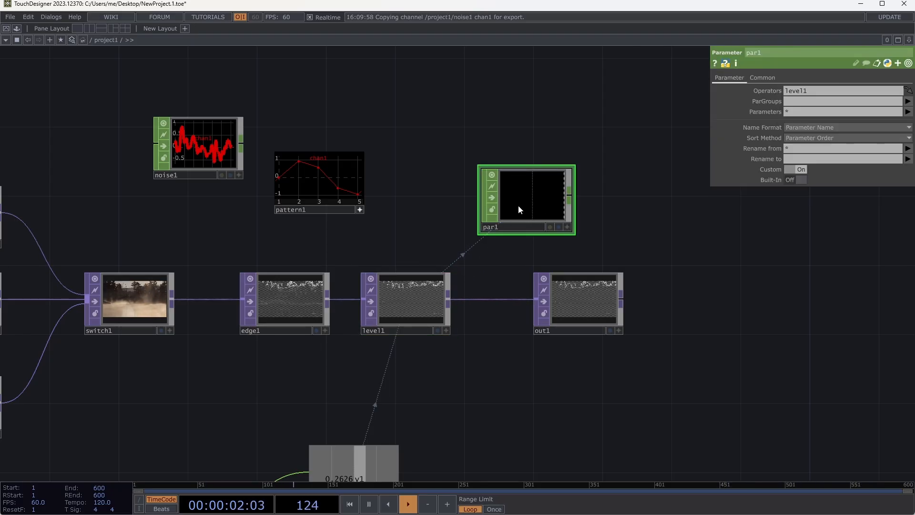
click(799, 180)
click(800, 180)
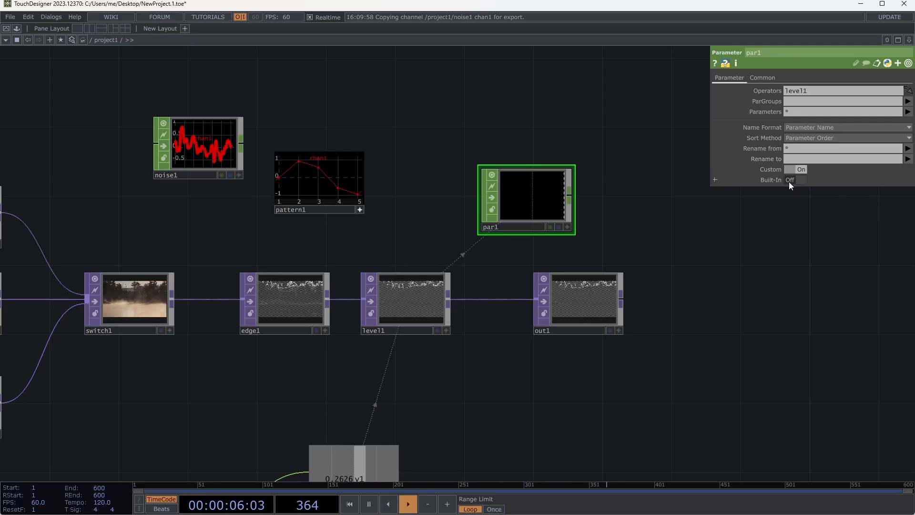
click(790, 182)
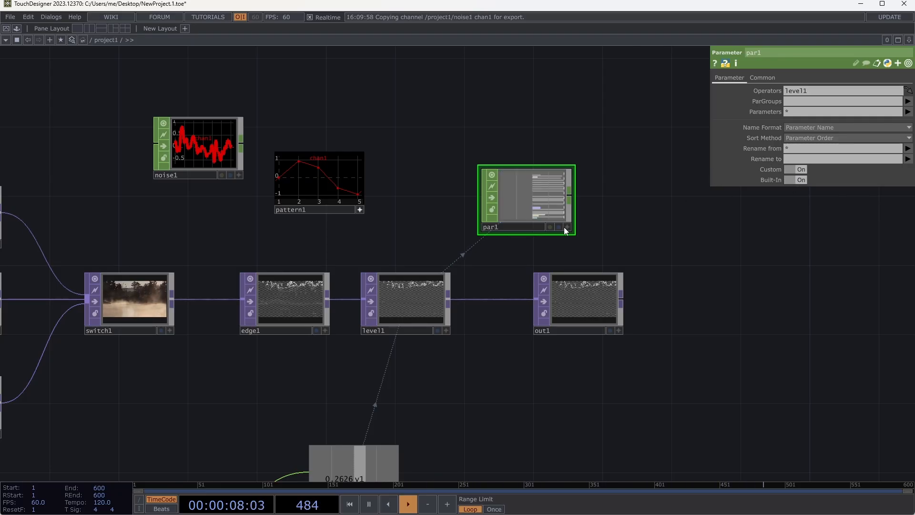
- Enlarge the par1 node until its channel list is readable and move it clear above out1
drag(574, 235, 817, 467)
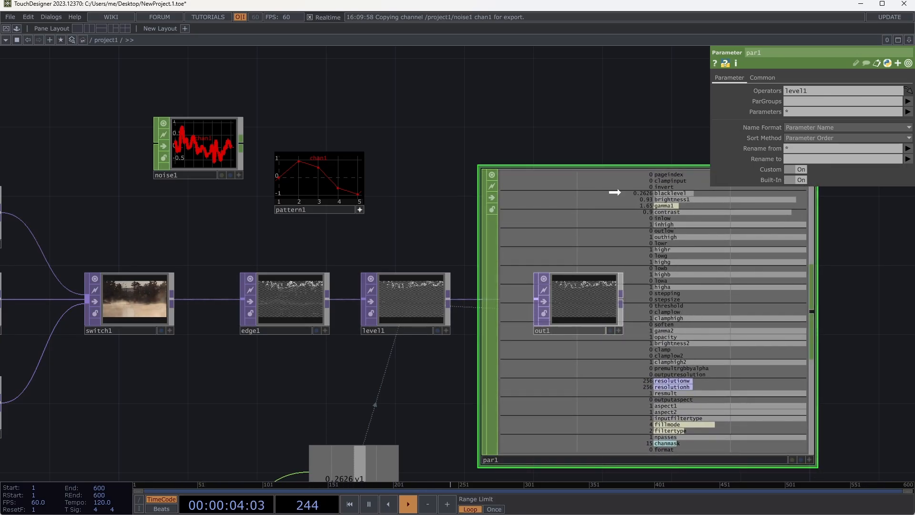
drag(613, 192, 617, 122)
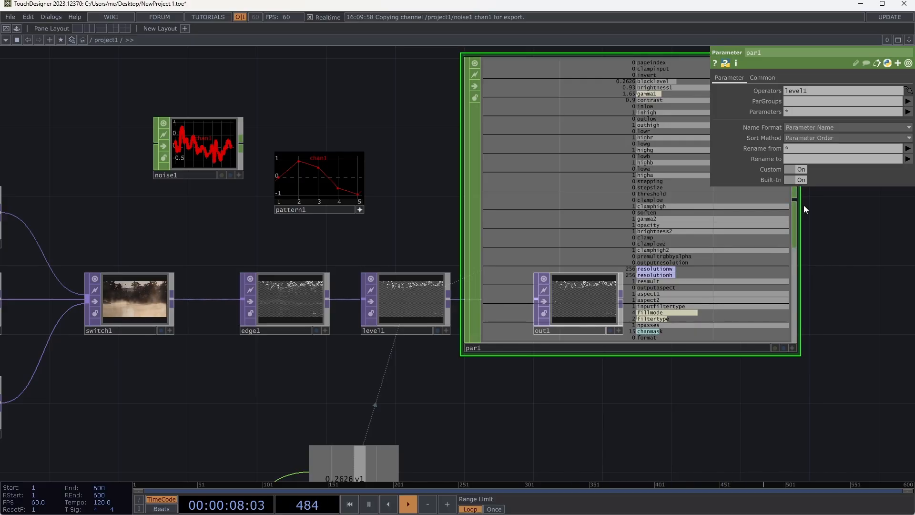
drag(547, 212, 547, 143)
drag(478, 417, 317, 470)
drag(417, 242, 453, 208)
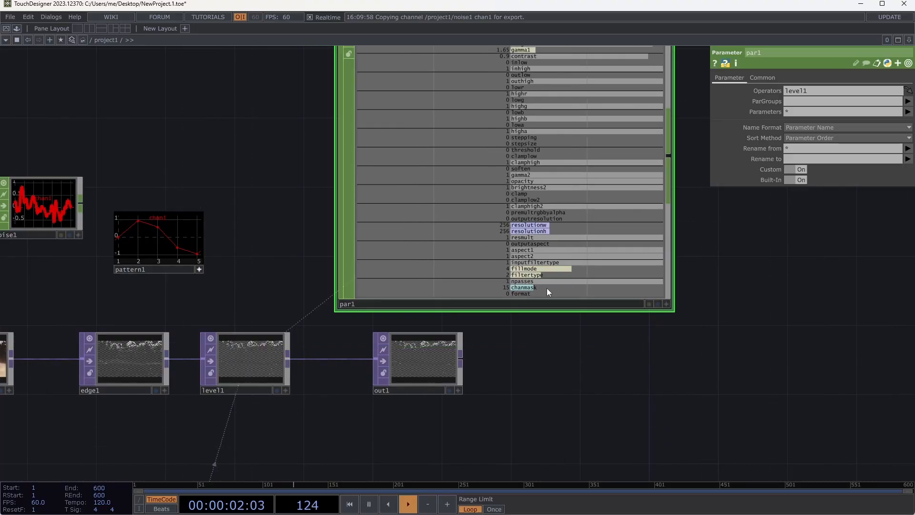
drag(618, 371, 601, 413)
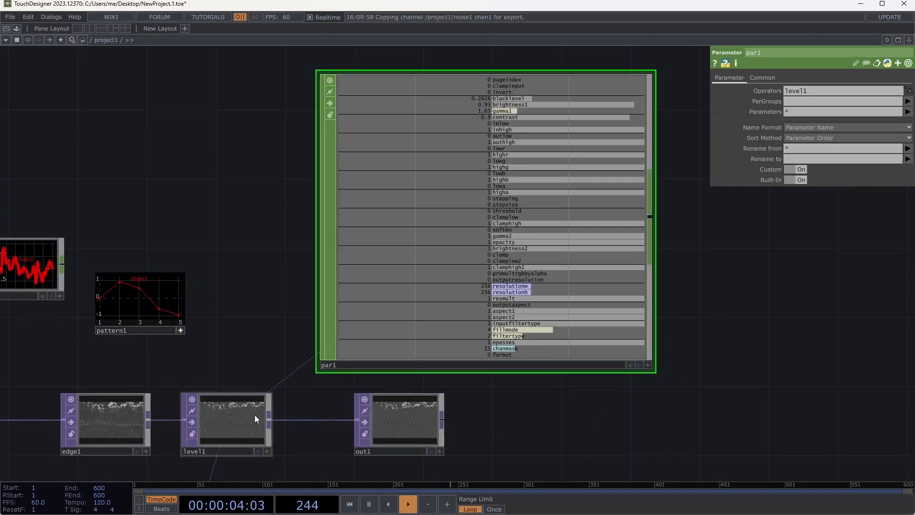
- Show level1's parameters and move the slider feeding null1 so Black Level is about 0.202
click(246, 422)
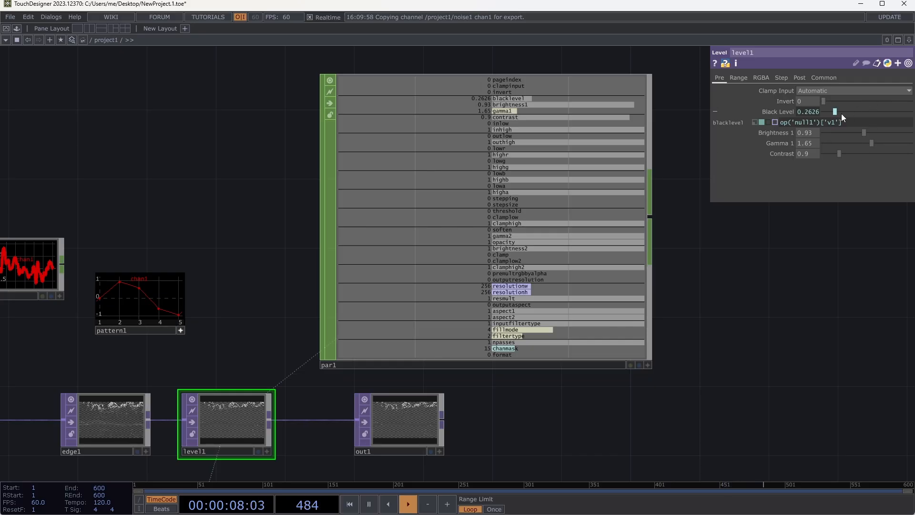
drag(770, 317, 782, 212)
drag(739, 352, 756, 328)
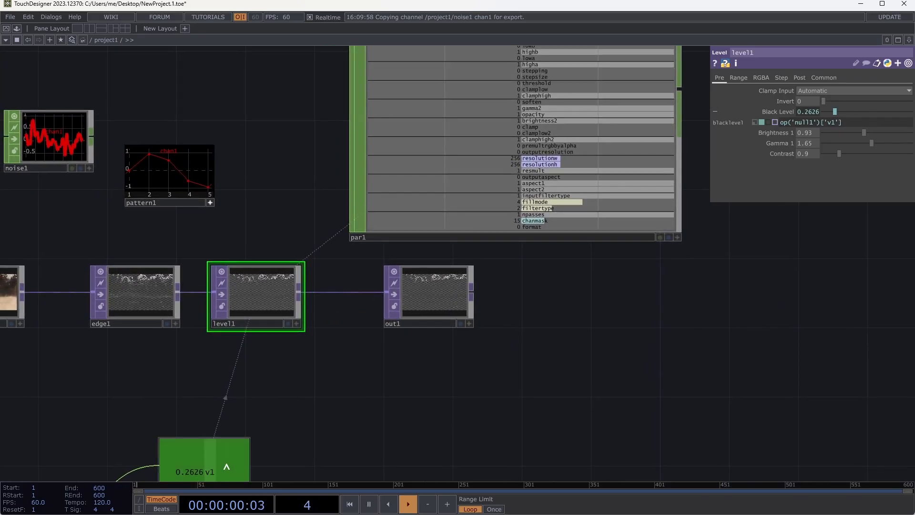
scroll(355, 401, down, 3)
drag(400, 399, 528, 373)
mouse_move(142, 461)
mouse_down()
mouse_move(202, 454)
mouse_move(143, 455)
mouse_up()
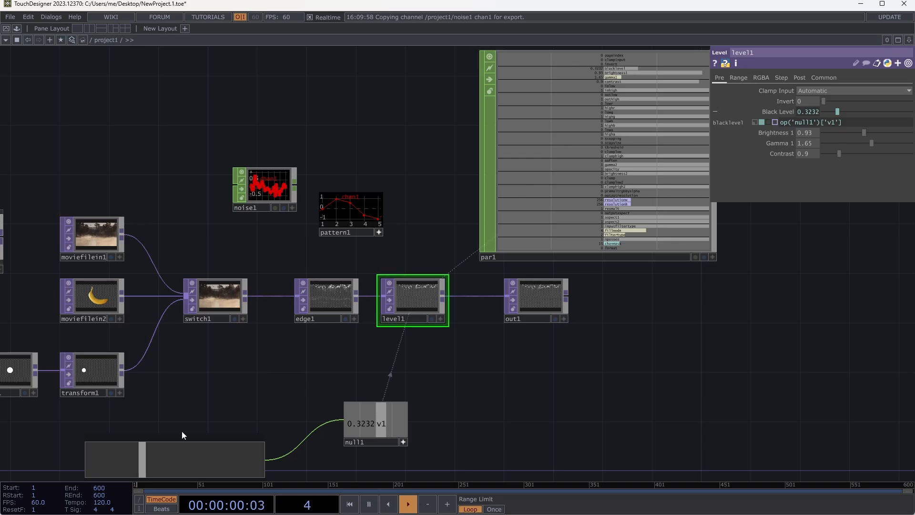
drag(145, 456, 120, 456)
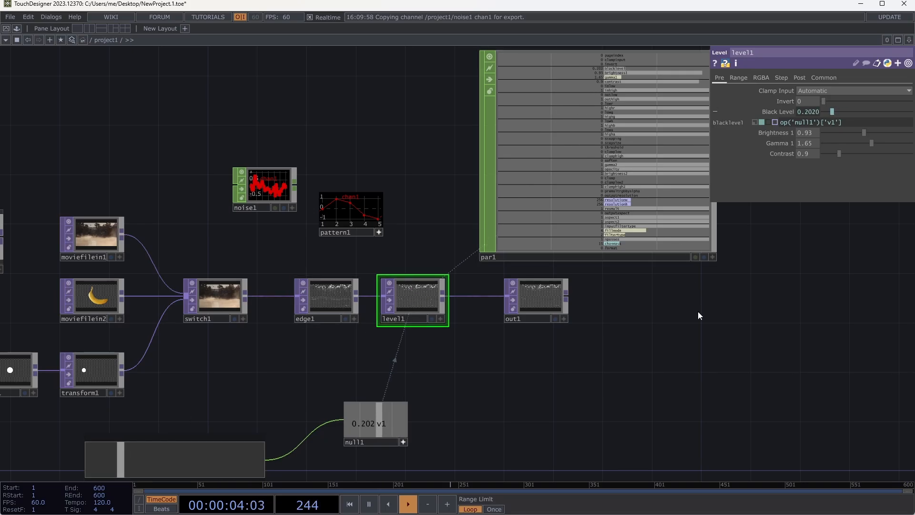
- Add a Select CHOP connected to par1's output and place it beside par1
drag(699, 314, 518, 329)
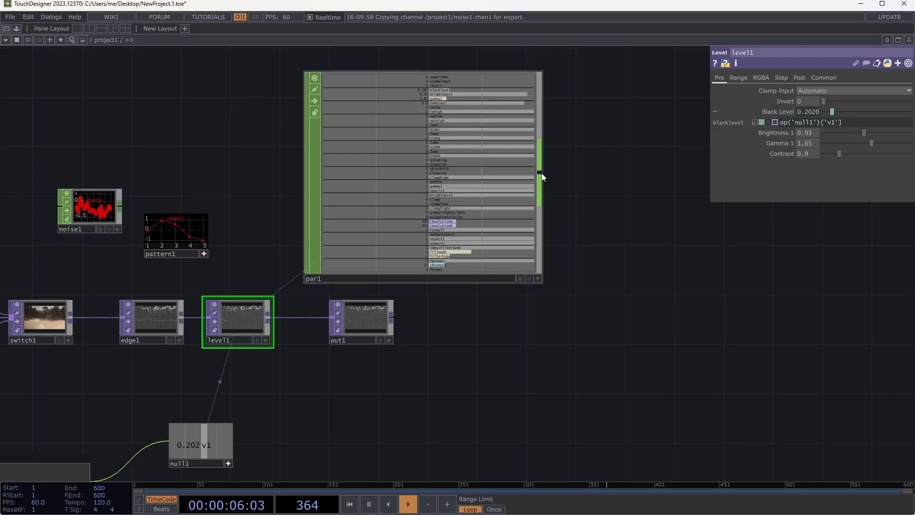
click(540, 172)
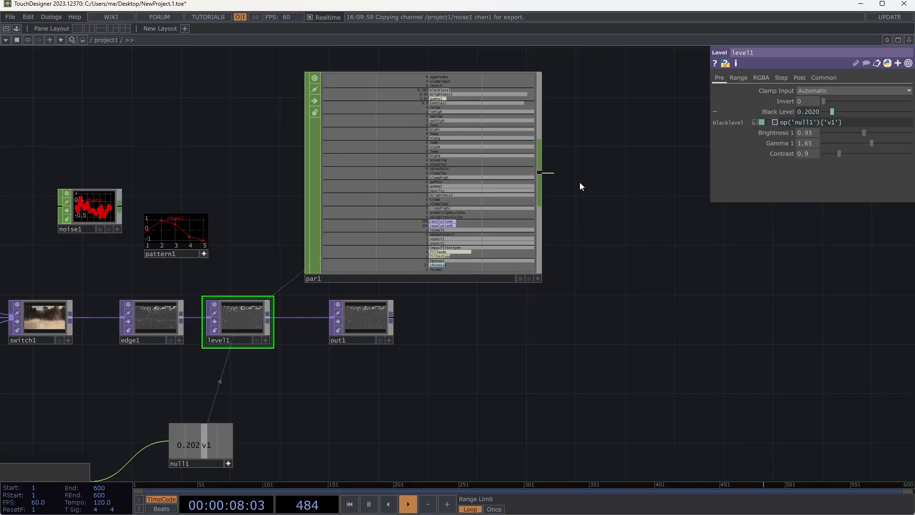
click(613, 201)
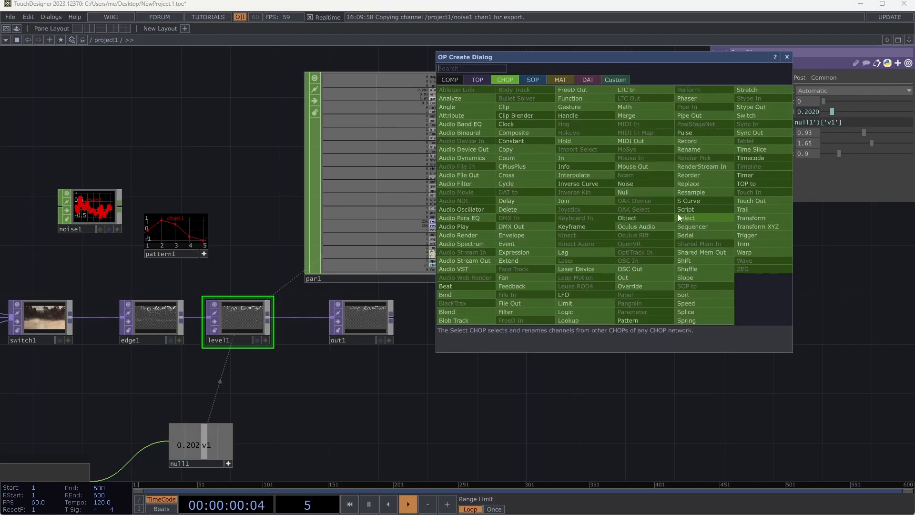
click(685, 215)
click(623, 196)
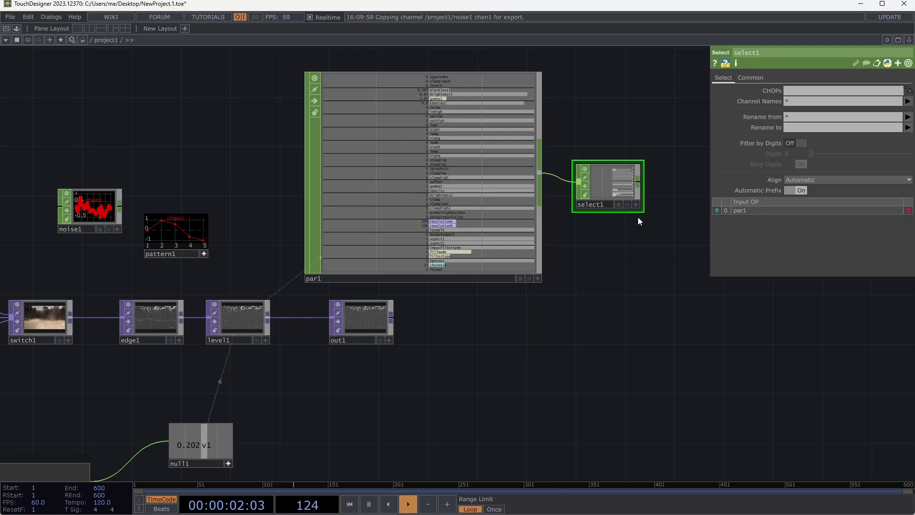
- Set select1's Channel Names to blacklevel
scroll(638, 216, up, 5)
scroll(629, 200, up, 3)
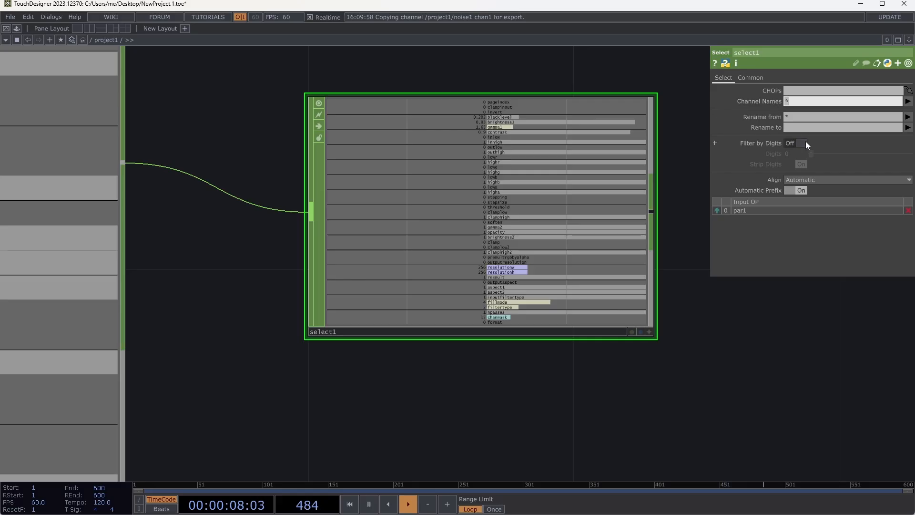
text(blacklevel)
key(Tab)
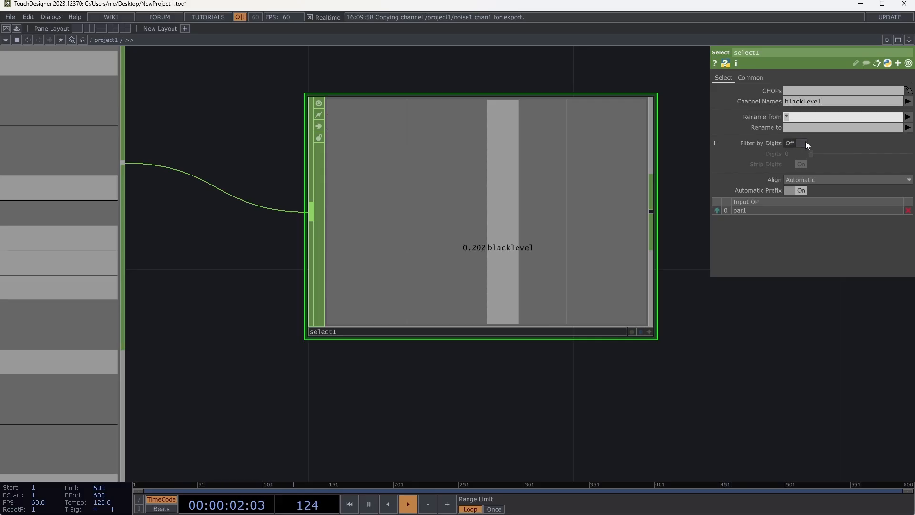
- Set select1's Channel Names back to the * wildcard to pass all channels
click(816, 101)
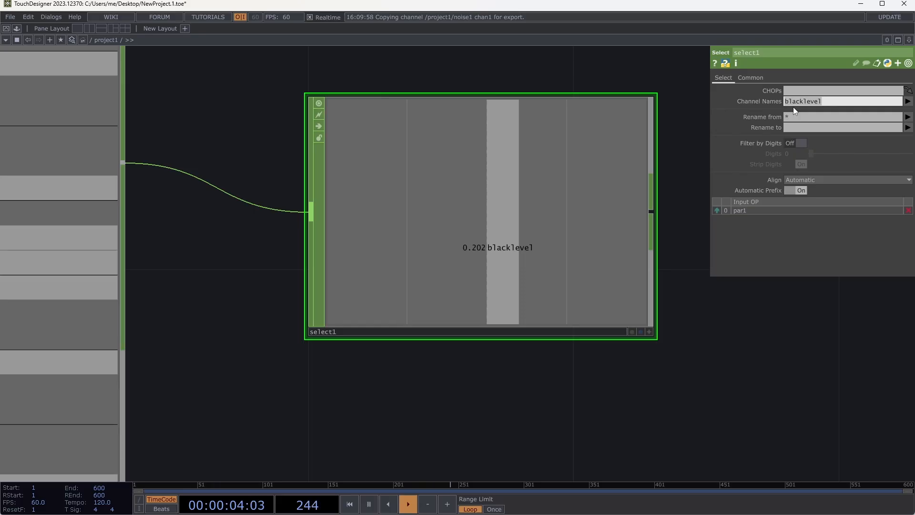
text(*)
key(Tab)
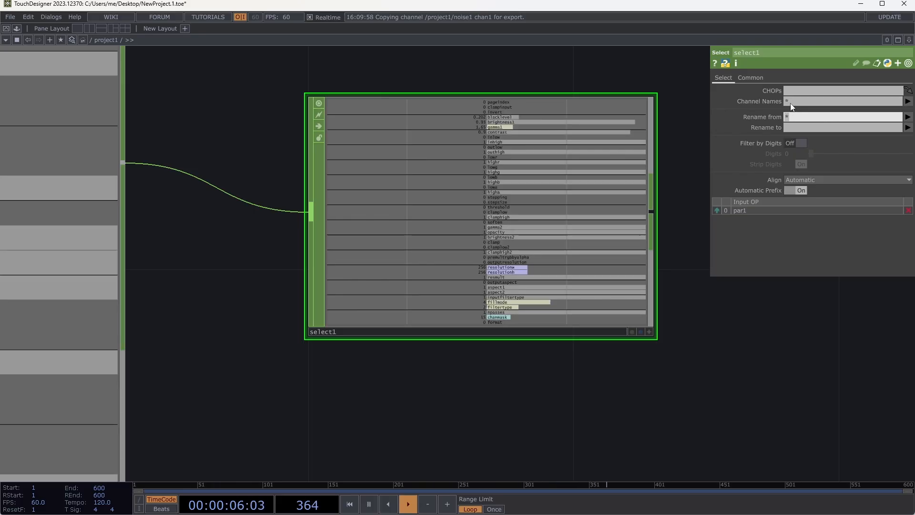
click(792, 99)
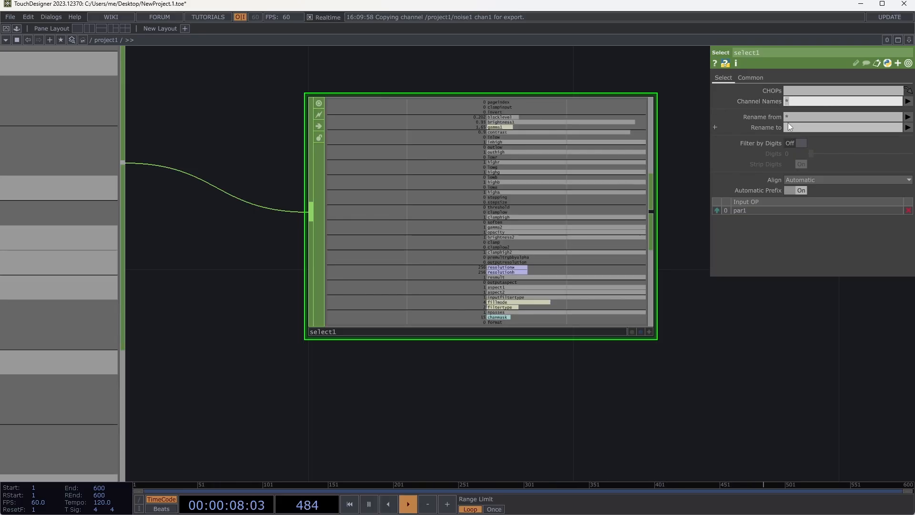
- Set select1's Channel Names to *g so only channels ending in g pass through
text(*g)
key(Tab)
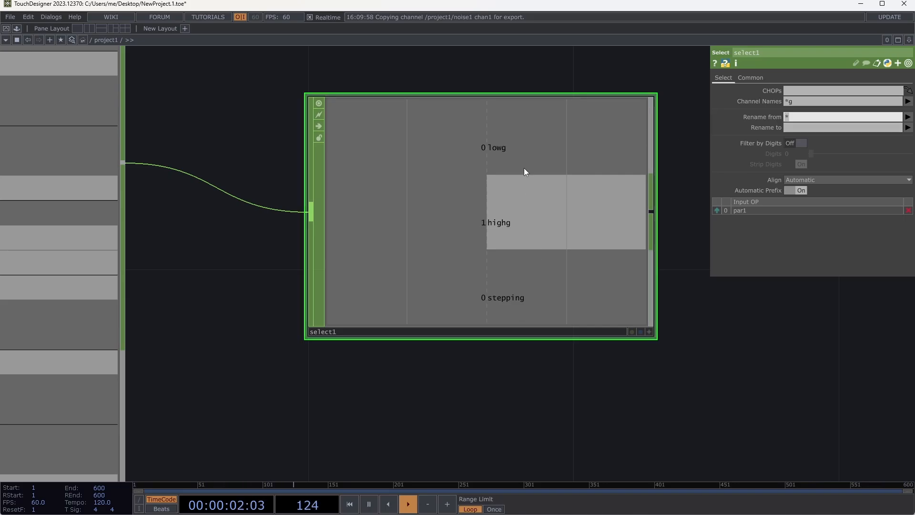
- Add an unconnected Speed CHOP in the empty network space above noise1
scroll(530, 360, down, 3)
drag(474, 152, 491, 150)
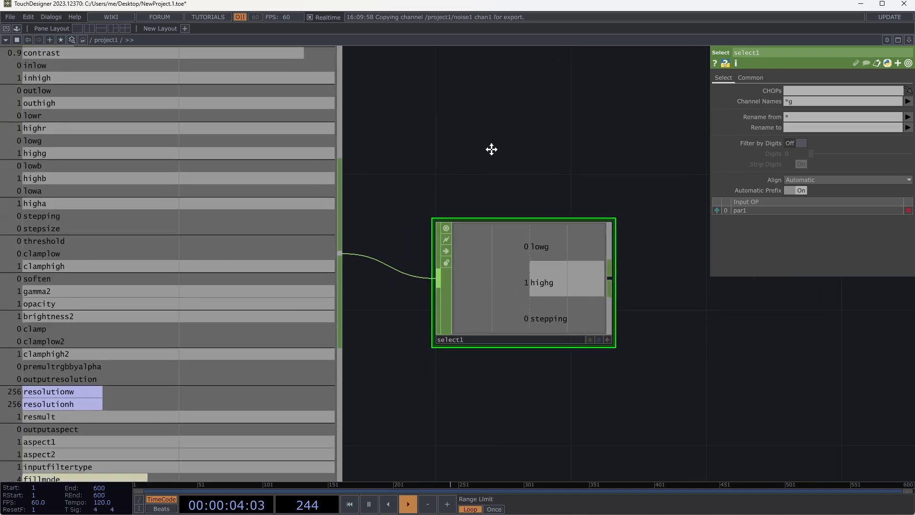
scroll(572, 159, down, 10)
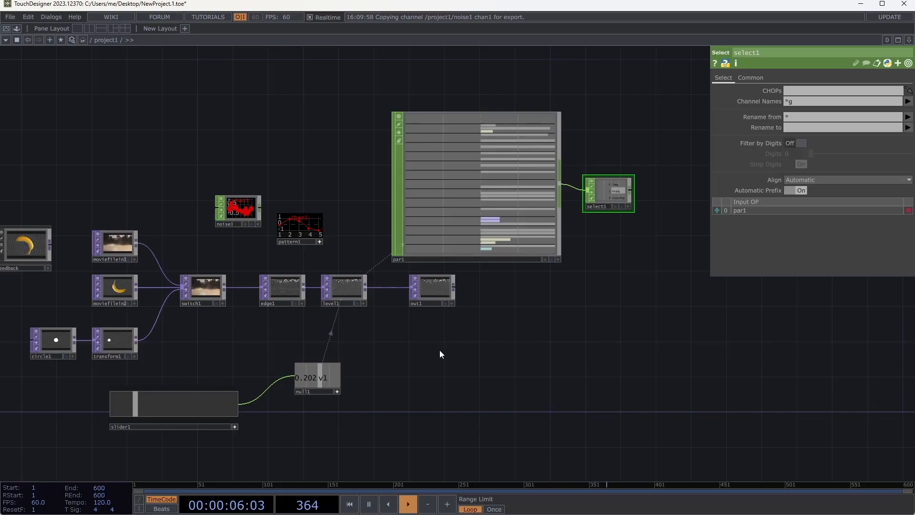
drag(440, 350, 502, 377)
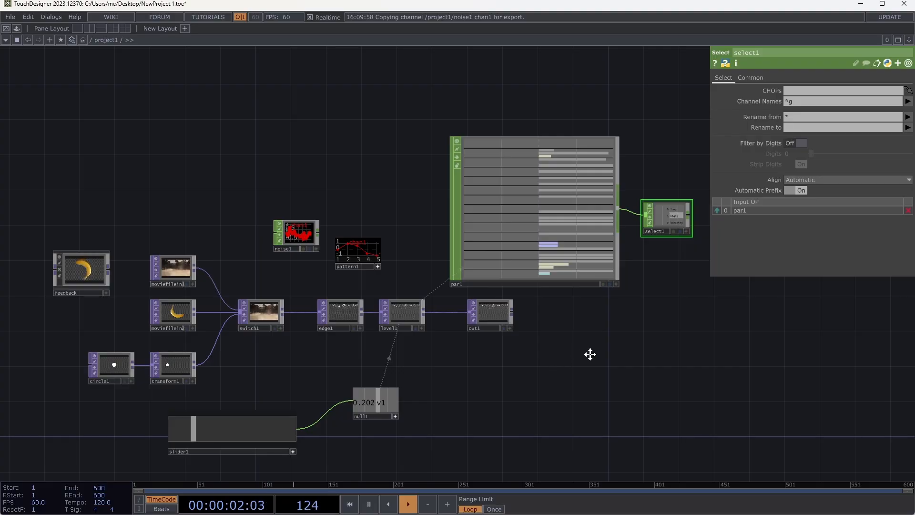
drag(590, 354, 617, 369)
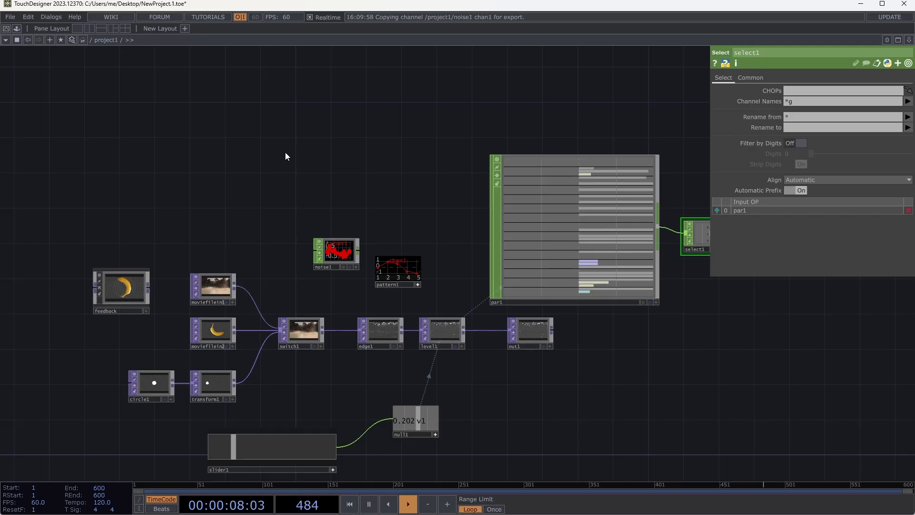
key(Tab)
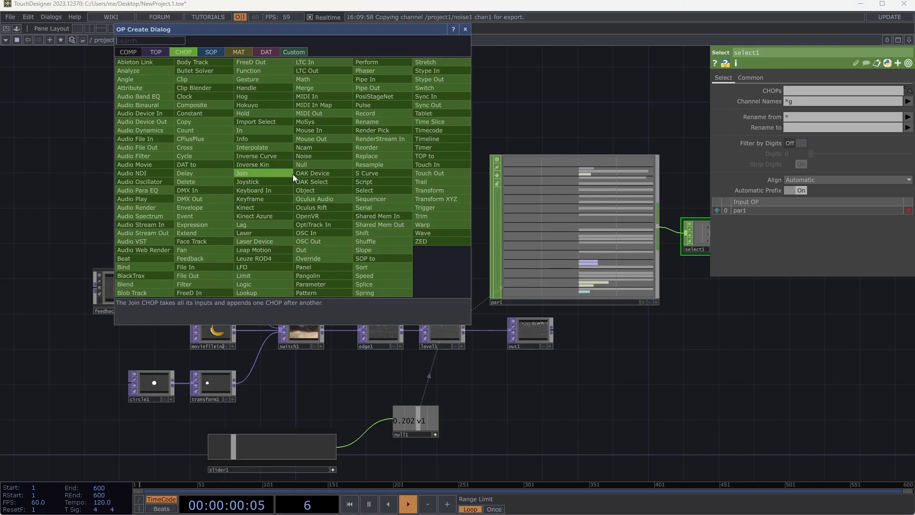
text(speed)
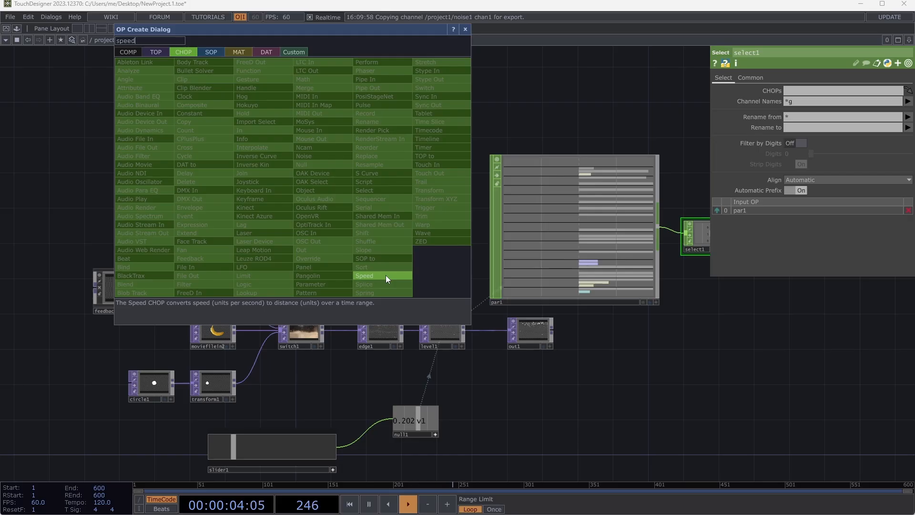
click(385, 276)
click(360, 172)
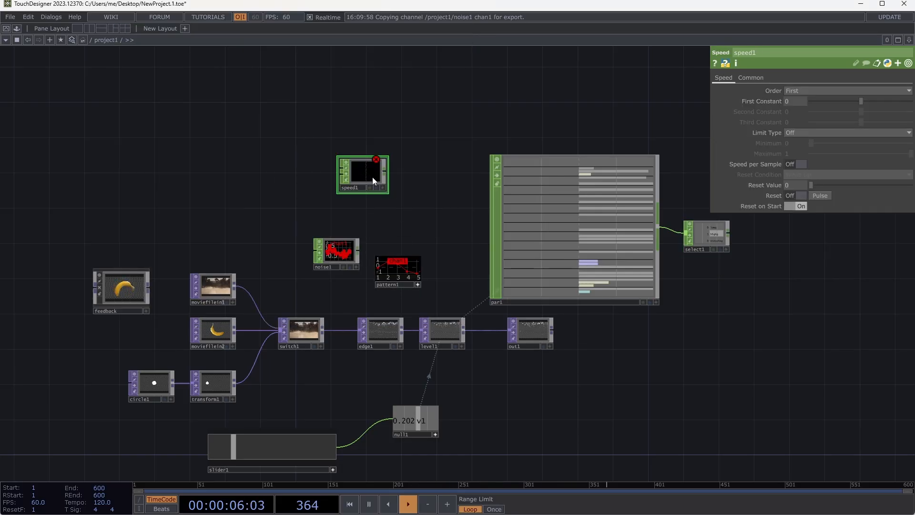
key(Tab)
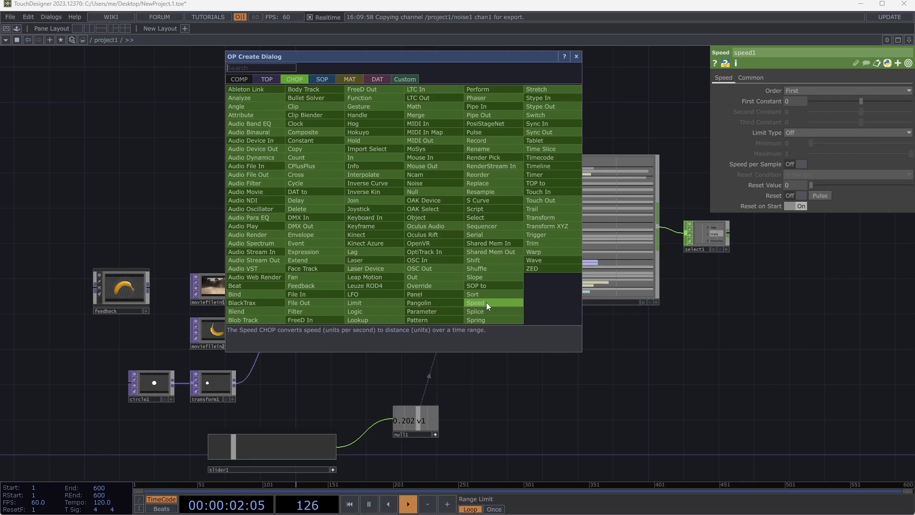
click(635, 88)
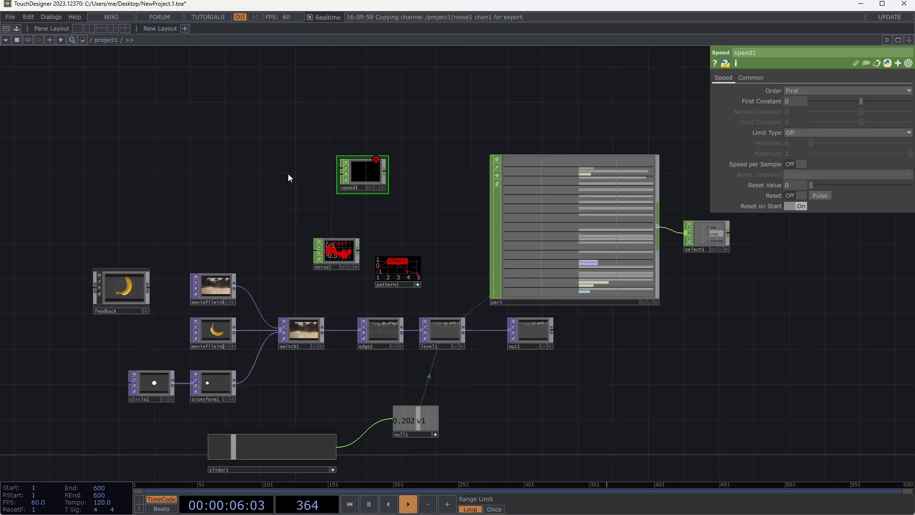
drag(364, 175, 368, 179)
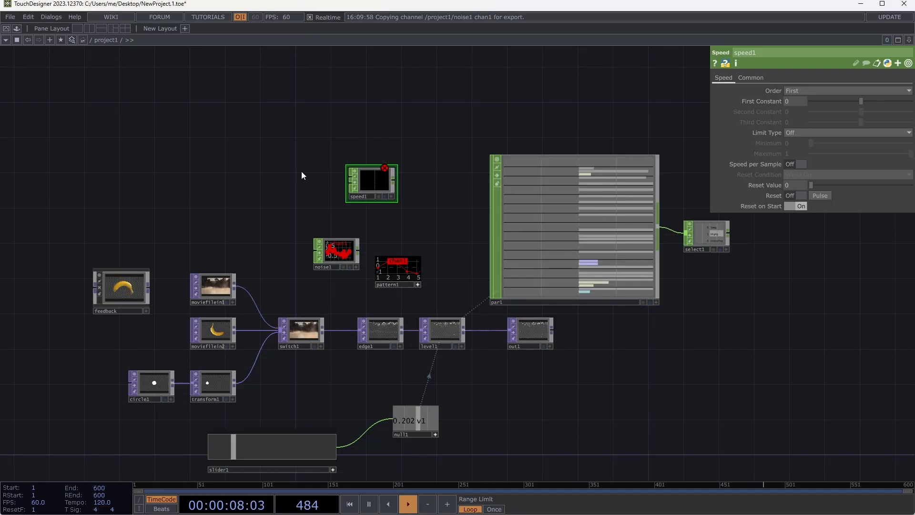
- Add a Count CHOP directly to the left of speed1
key(Tab)
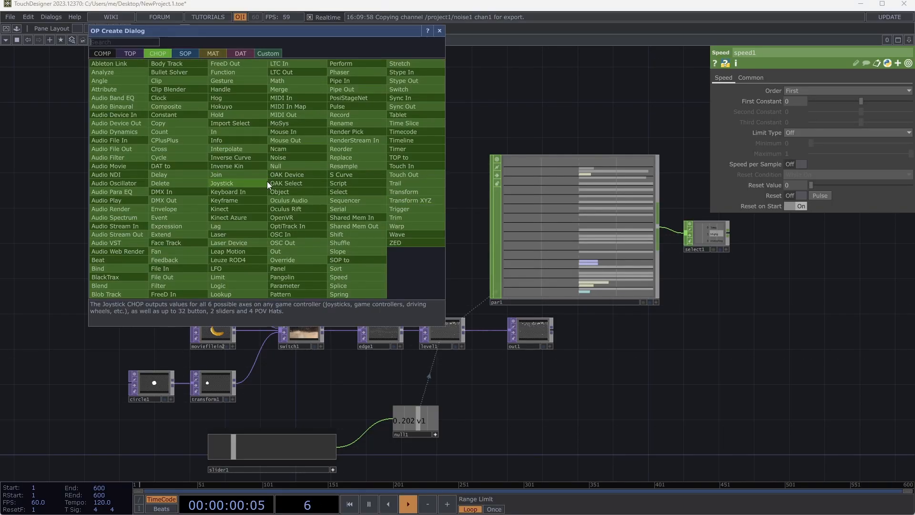
click(181, 132)
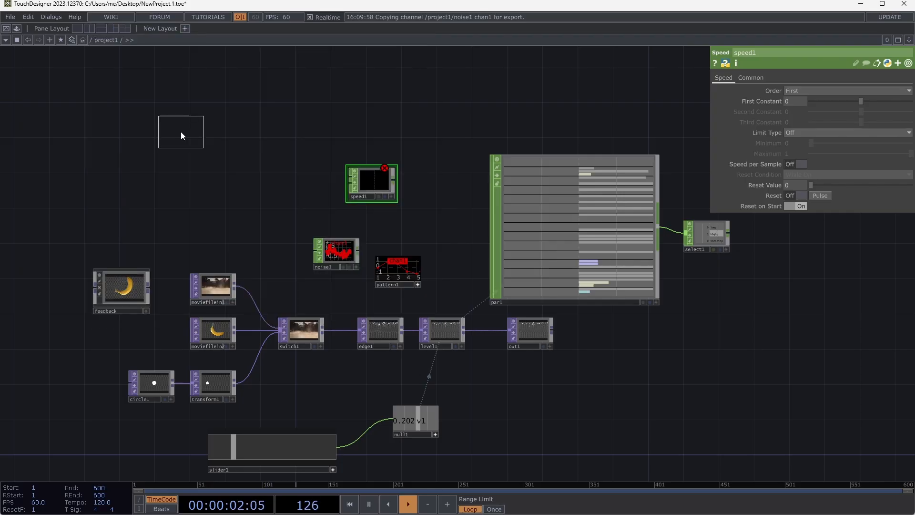
click(299, 183)
- Add an LFO CHOP directly to the left of count1
scroll(304, 185, up, 3)
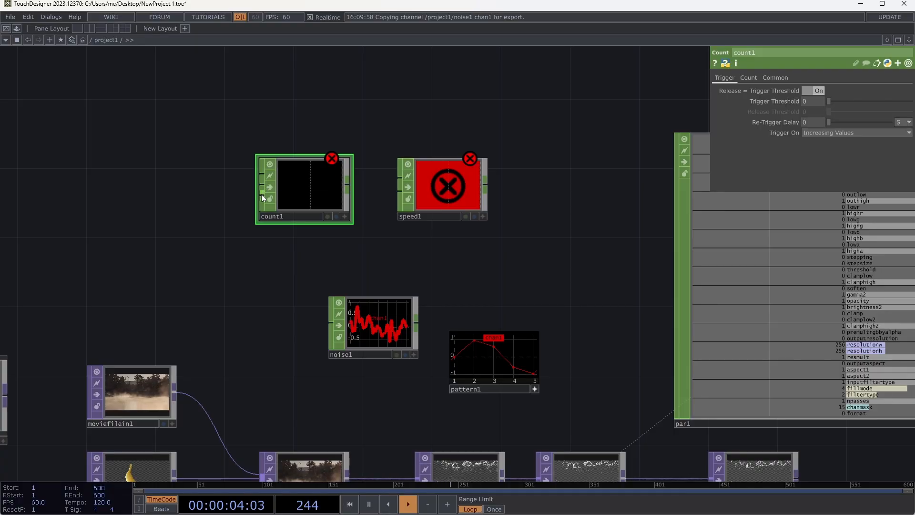
key(Tab)
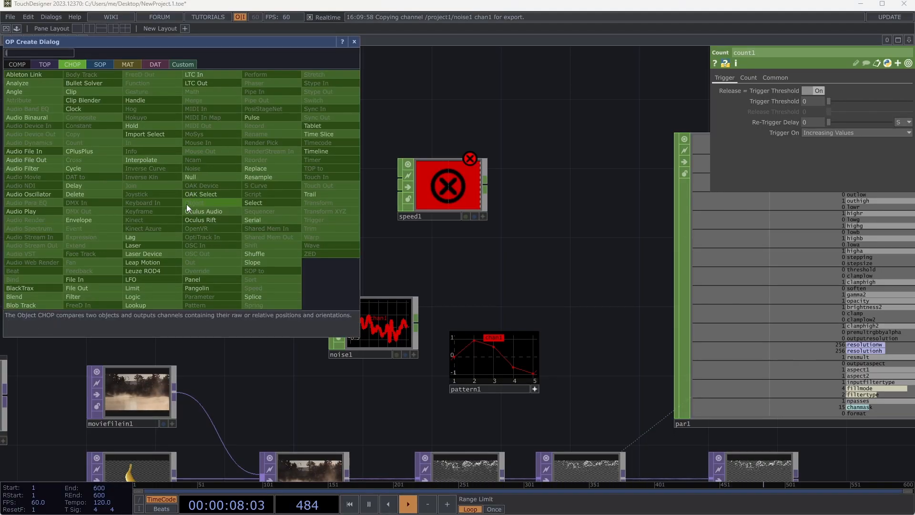
key(Escape)
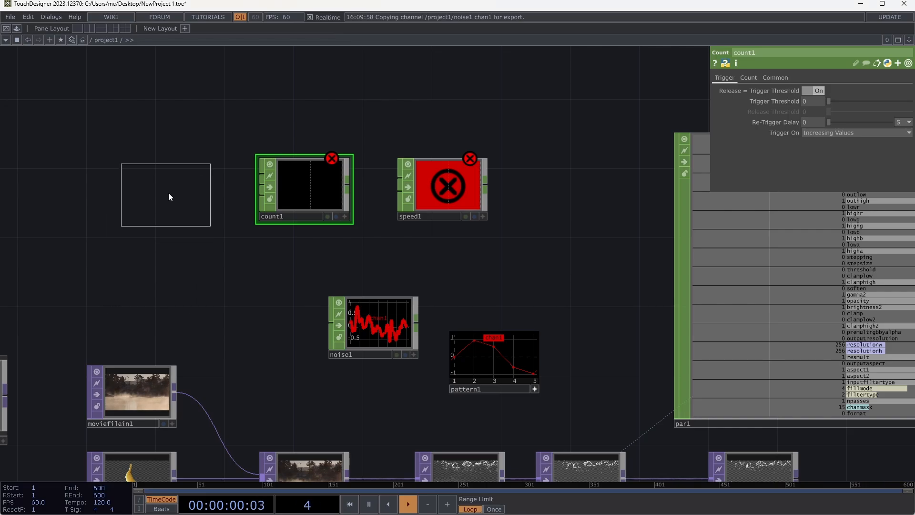
click(169, 193)
drag(156, 146, 179, 239)
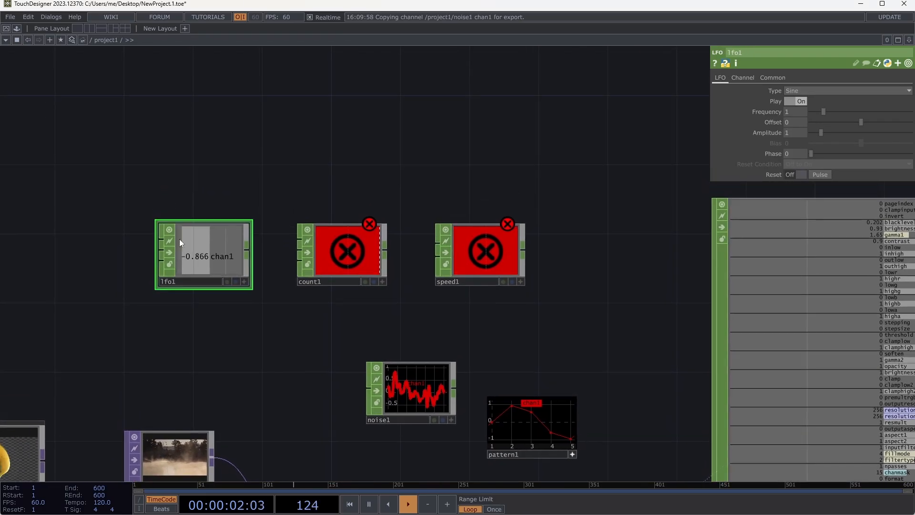
- Set lfo1's Type to Square, with Offset .5 and Amplitude .5
click(806, 90)
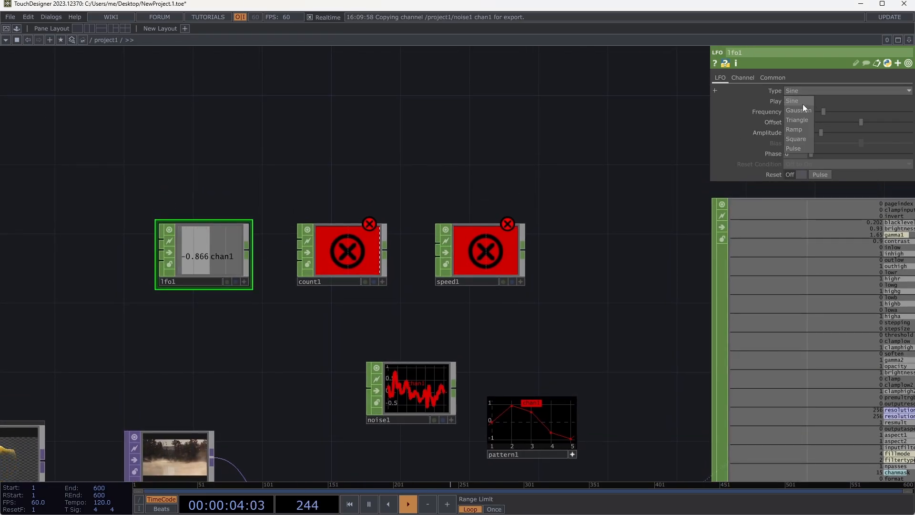
click(800, 138)
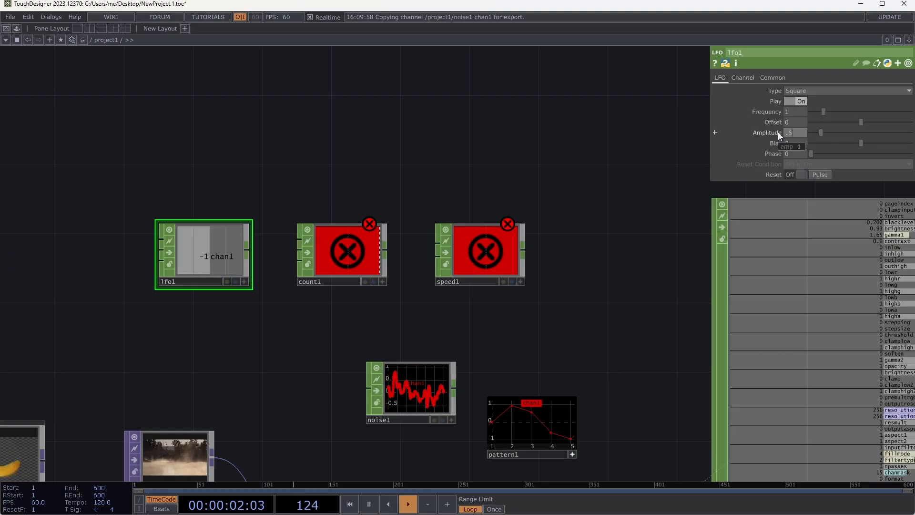
text(.5)
key(Return)
text(.5)
key(Tab)
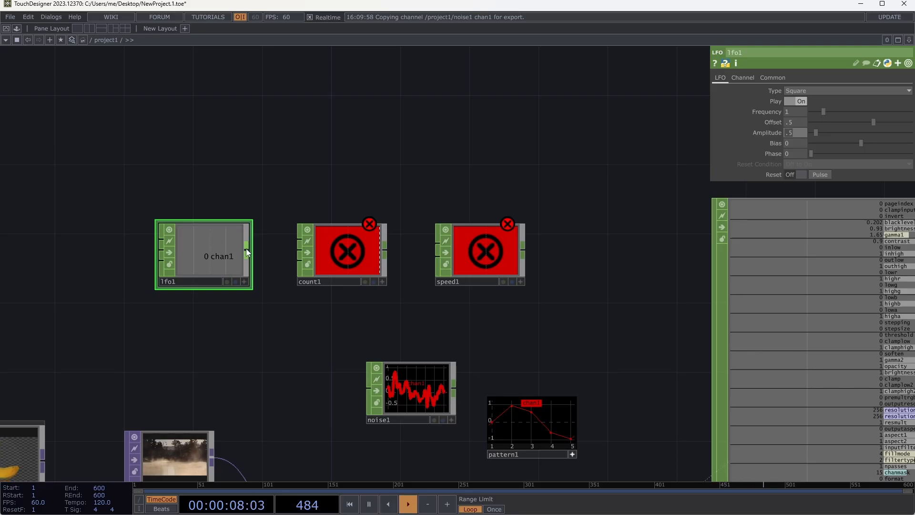
- Connect lfo1 to count1's first input and count1 to speed1's first input, leaving lfo1 selected
drag(246, 252, 298, 240)
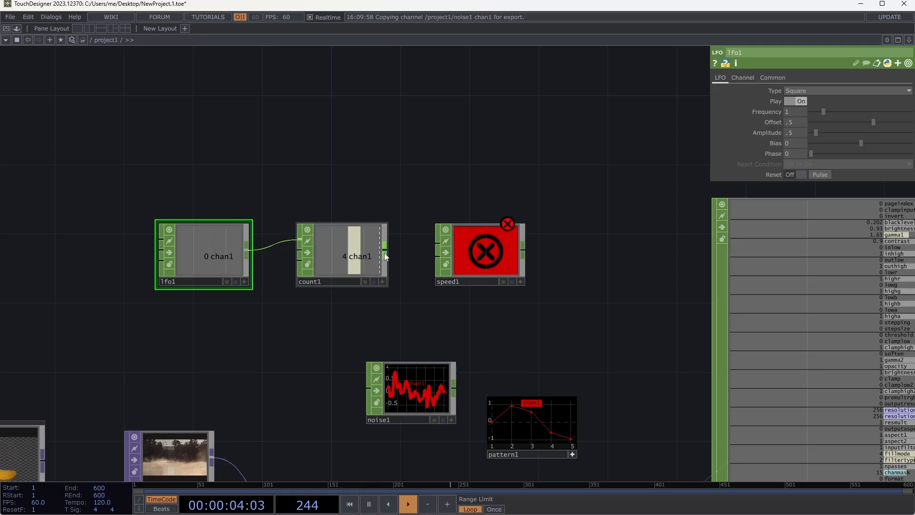
drag(386, 257, 433, 245)
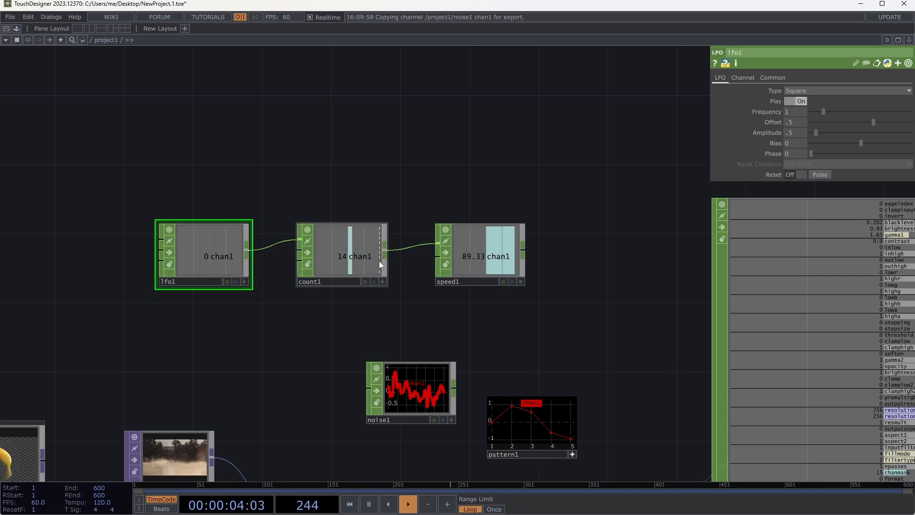
click(360, 241)
click(211, 253)
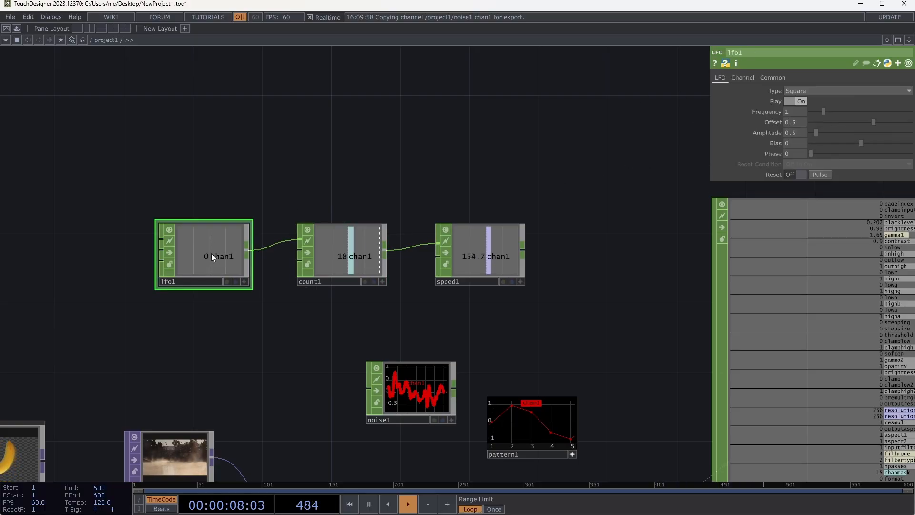
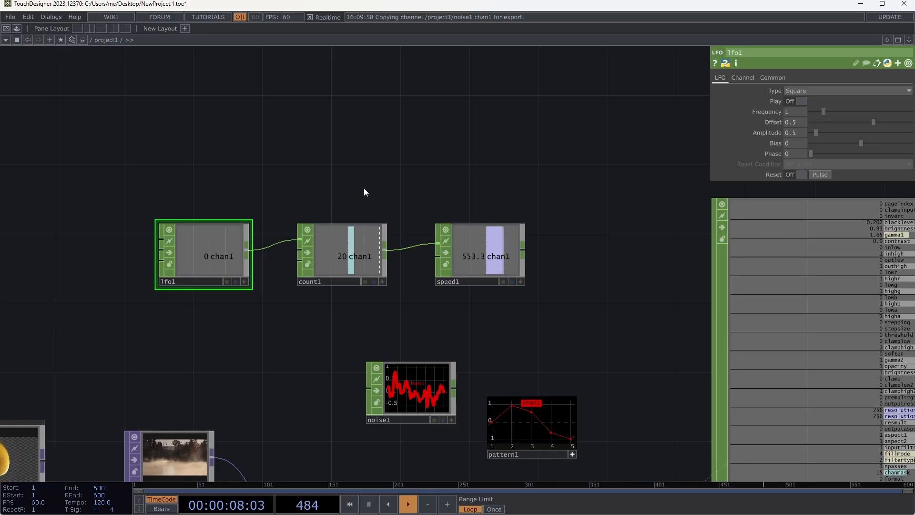
- Add a Trigger CHOP in the empty space above count1
key(Tab)
text(tr)
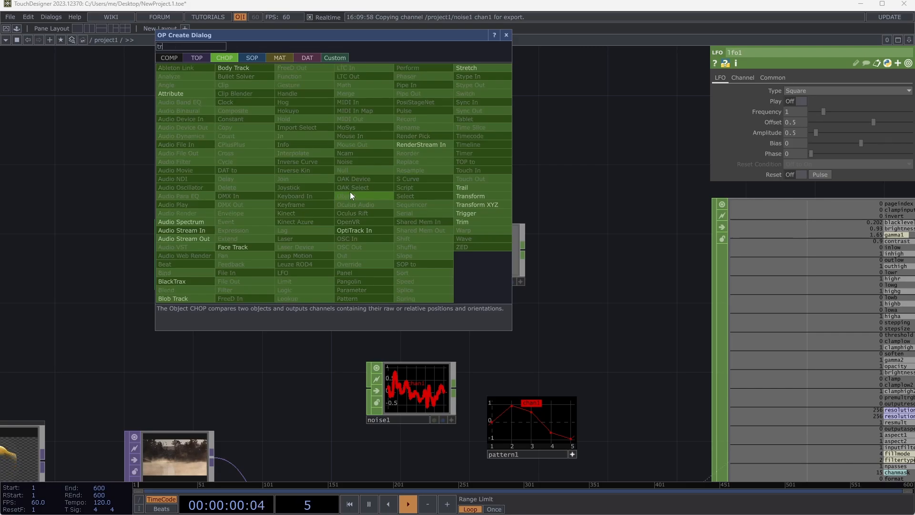
text(igger)
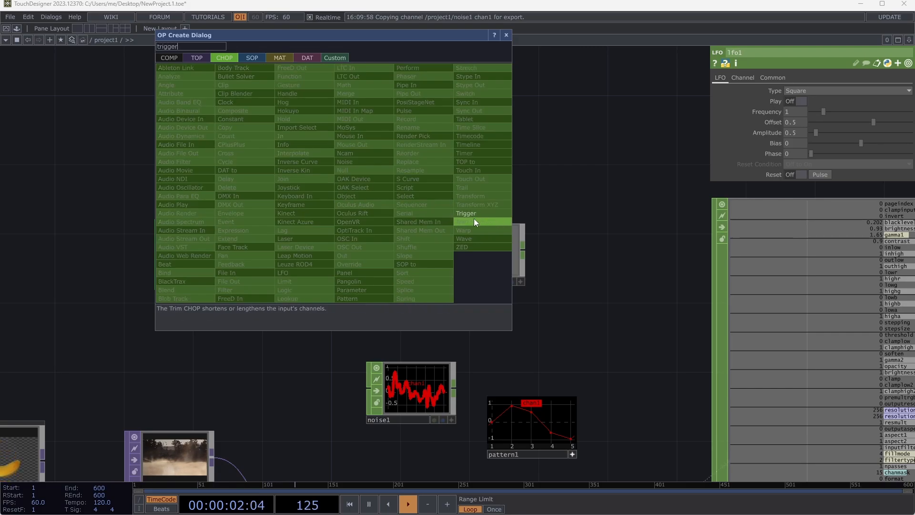
click(467, 213)
click(364, 158)
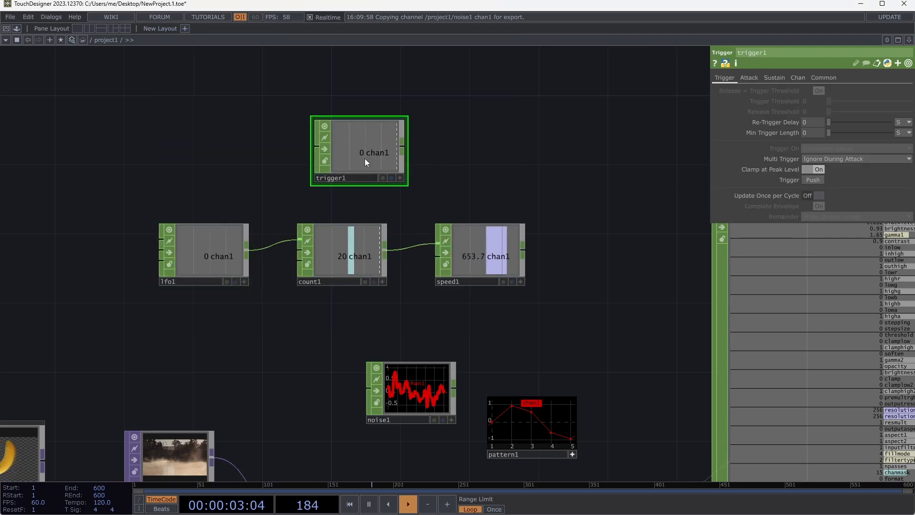
- Turn on Play for lfo1 and delete the count1 and speed1 operators
click(221, 261)
click(790, 101)
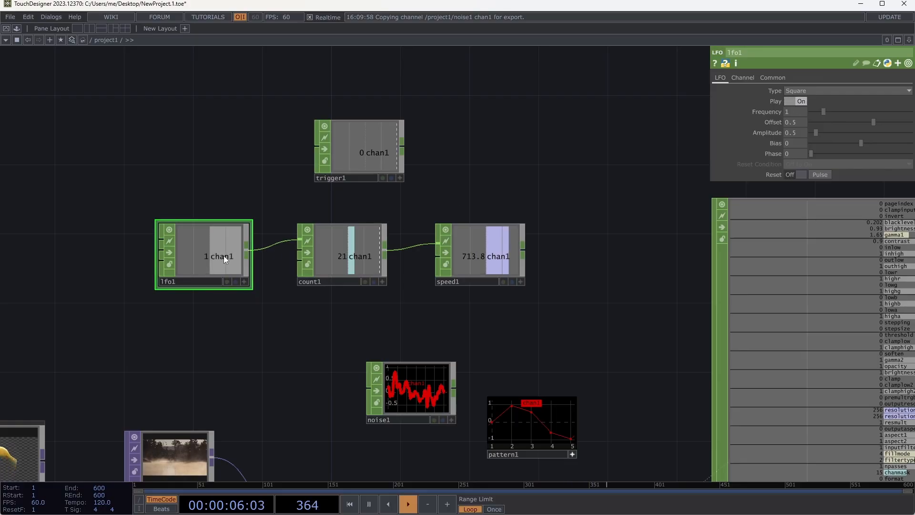
drag(289, 214, 517, 308)
key(Delete)
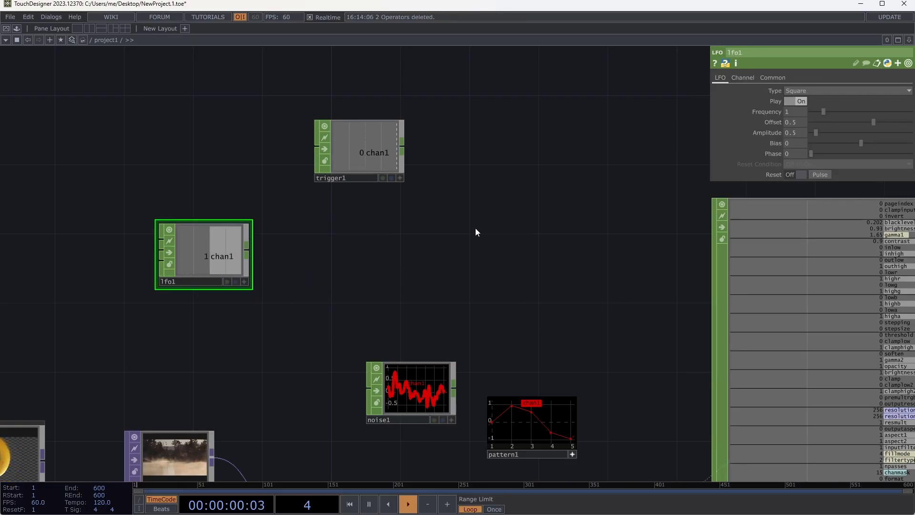
- Move trigger1 down beside lfo1 and connect lfo1's output to trigger1's input
drag(476, 228, 533, 291)
drag(435, 218, 445, 310)
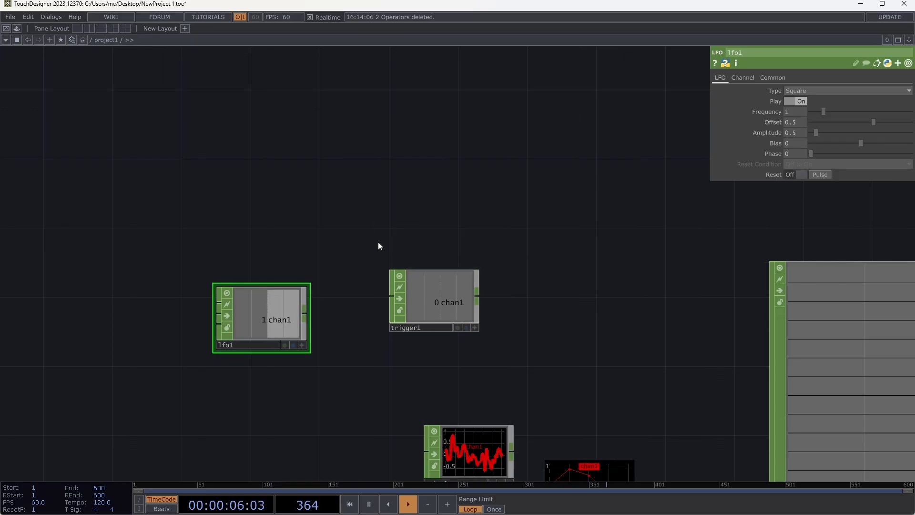
drag(306, 318, 386, 303)
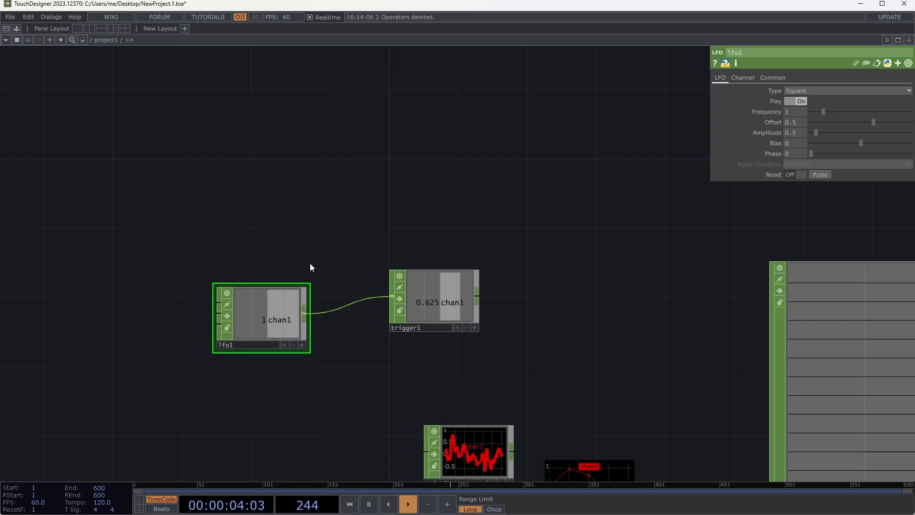
- Review trigger1's Trigger and Attack parameters
click(428, 294)
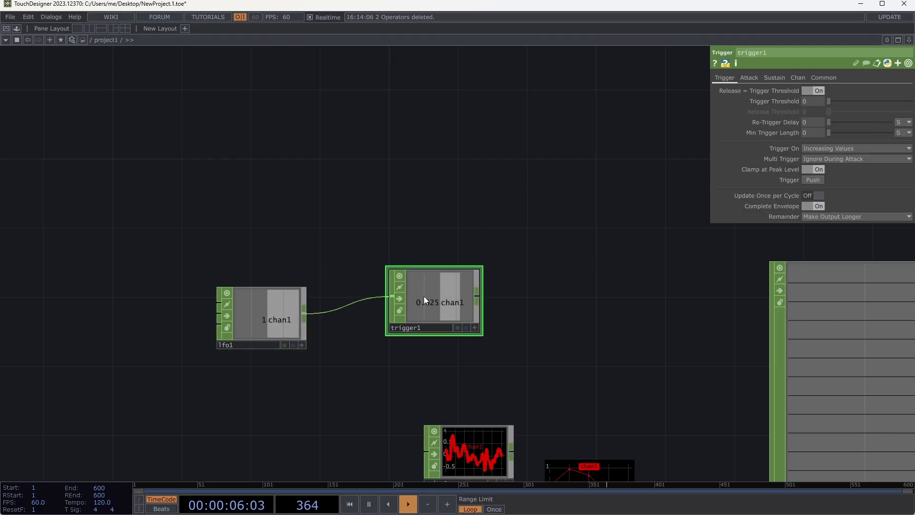
click(749, 78)
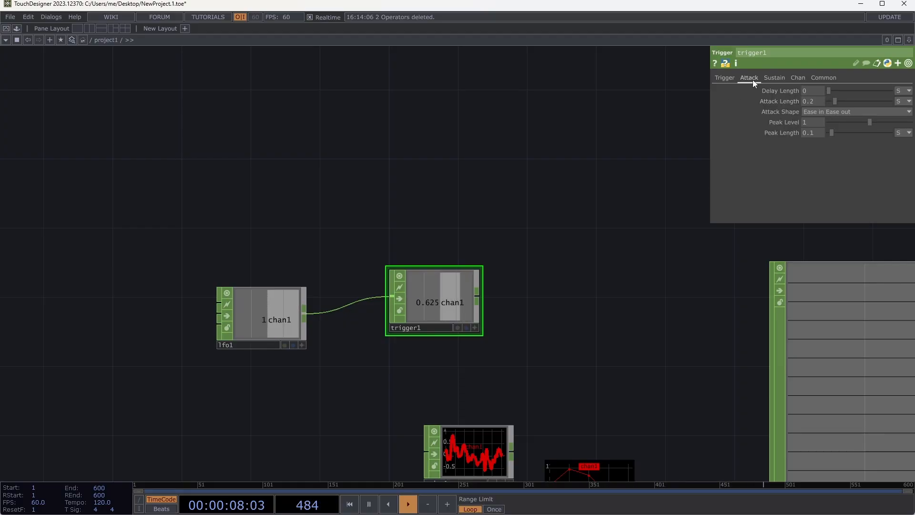
click(718, 78)
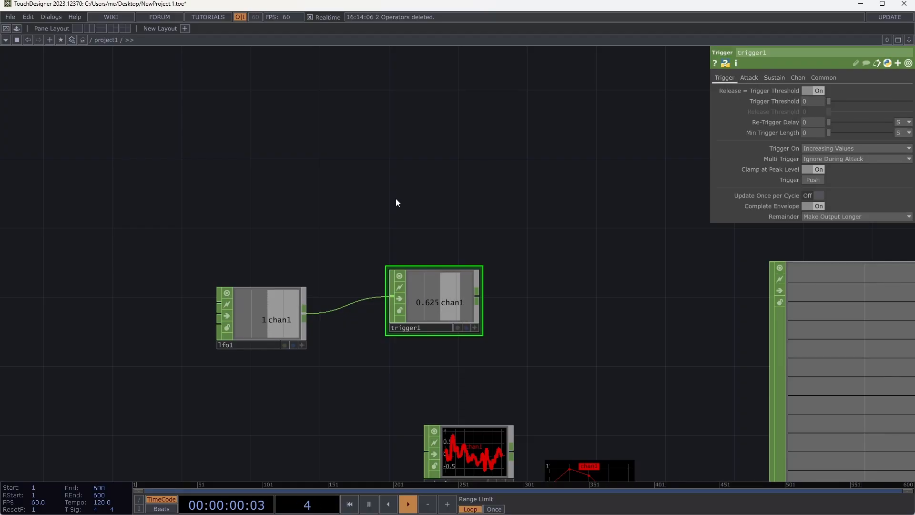
click(747, 79)
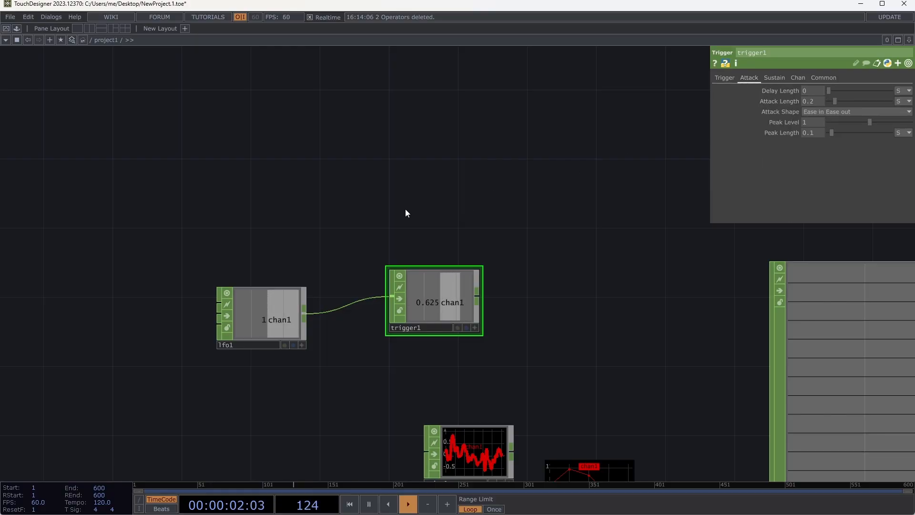
- Switch to the web browser, search images for "adsr", examine an enlarged ADSR Envelope diagram, and return to TouchDesigner
key(alt+Tab)
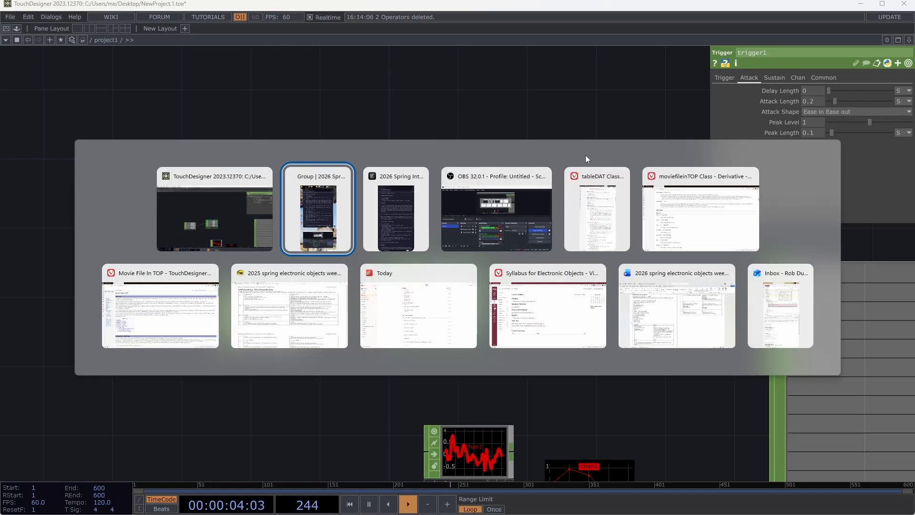
click(705, 232)
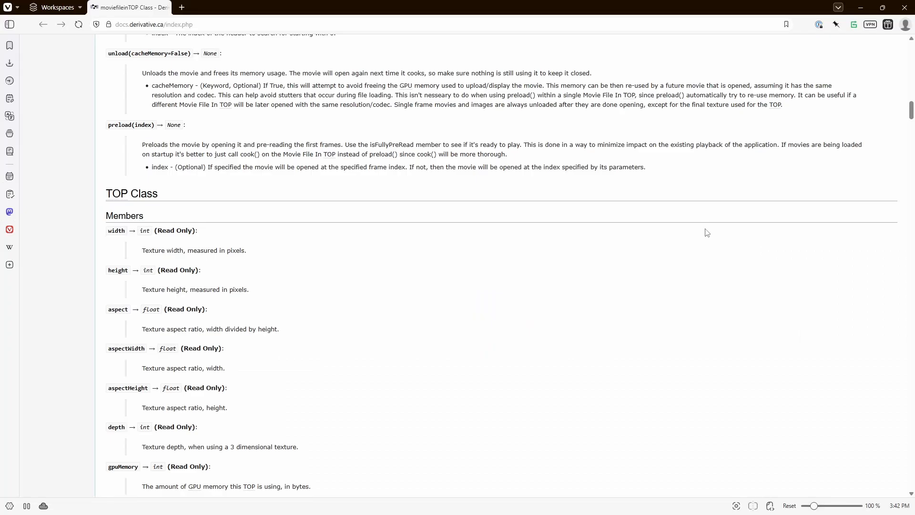
click(399, 28)
text(adsr)
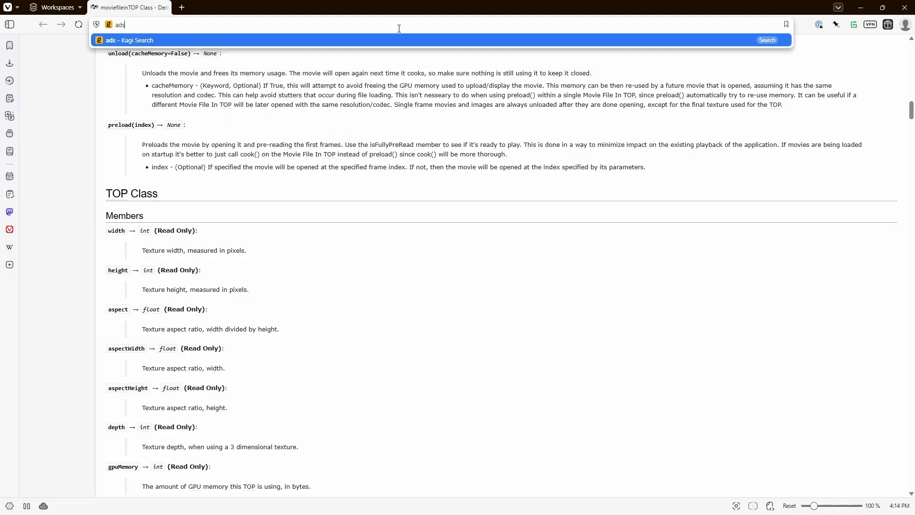
key(Return)
click(125, 86)
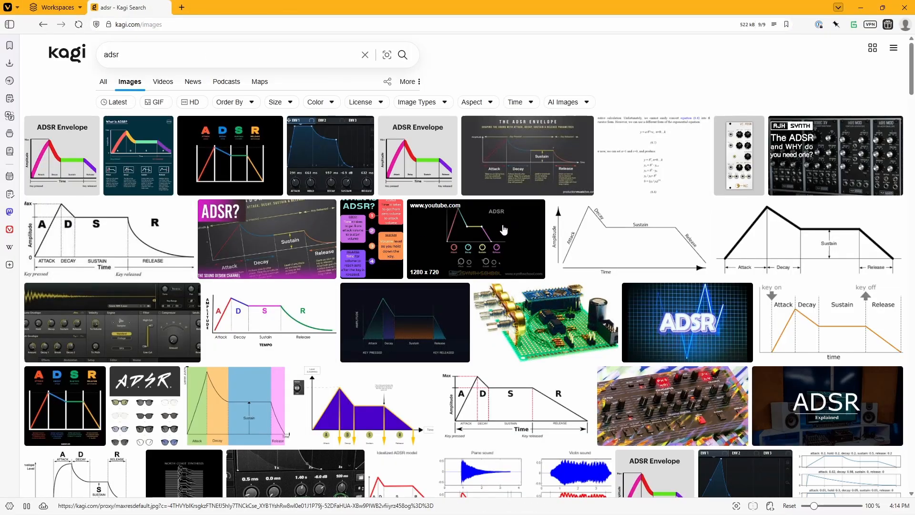
click(340, 233)
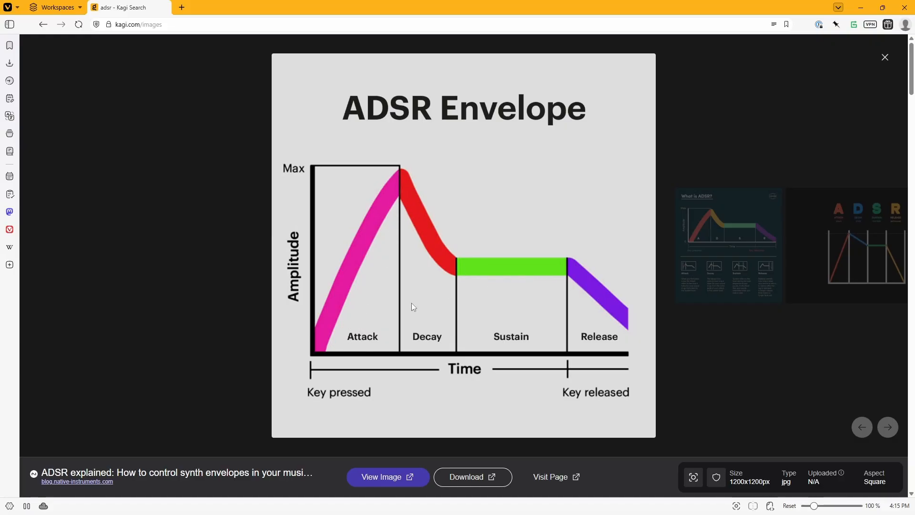
key(alt+Tab)
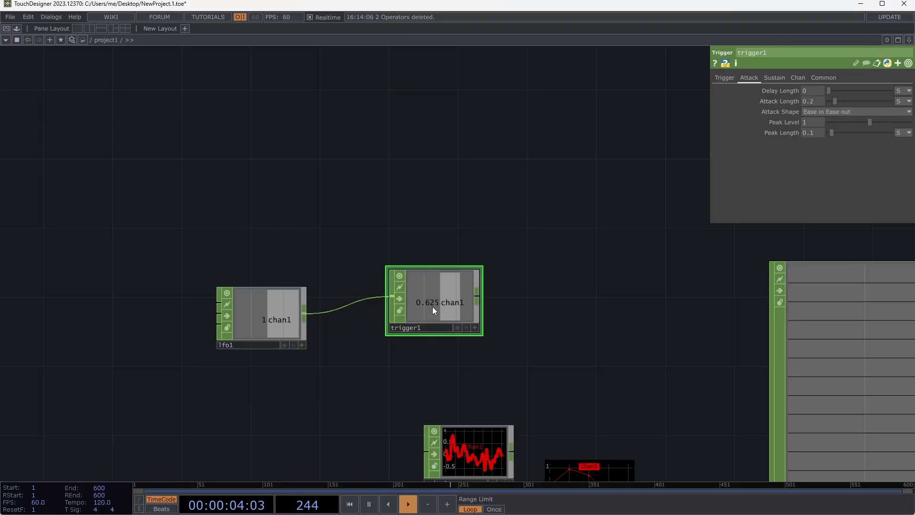
- Move trigger1 slightly up and place a Circle TOP to its right, leaving a gap between them
drag(432, 311, 415, 262)
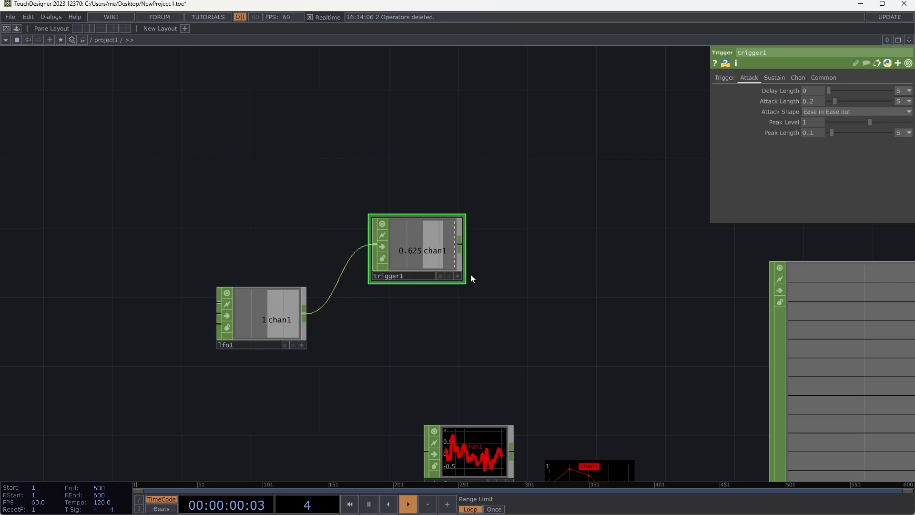
drag(447, 324, 319, 299)
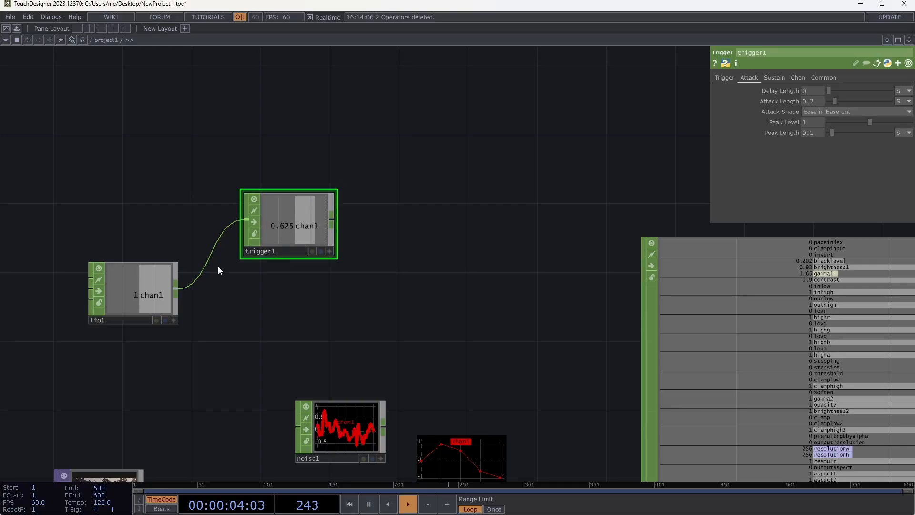
key(Tab)
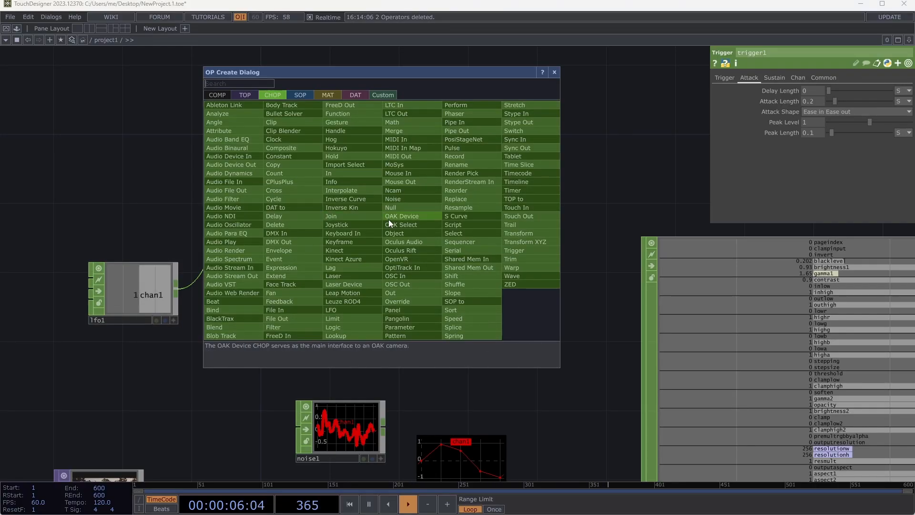
text(circ)
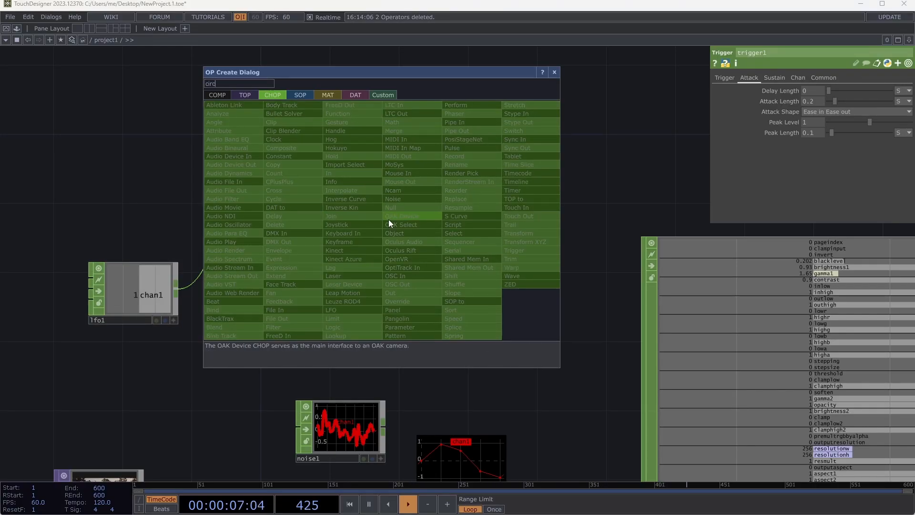
click(250, 94)
click(231, 198)
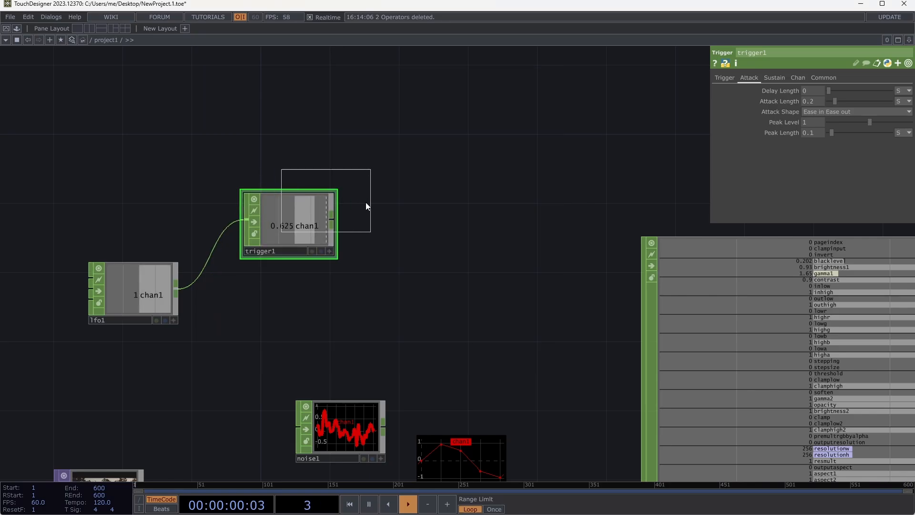
click(451, 213)
drag(392, 222, 456, 225)
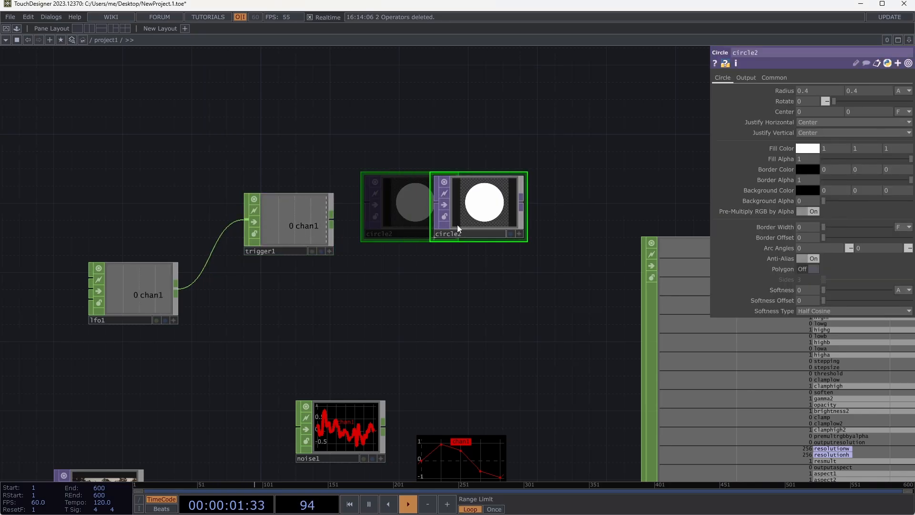
- Attach a Null CHOP to trigger1's output and move circle2 up, clear of the new operator
click(333, 222)
click(359, 225)
click(372, 216)
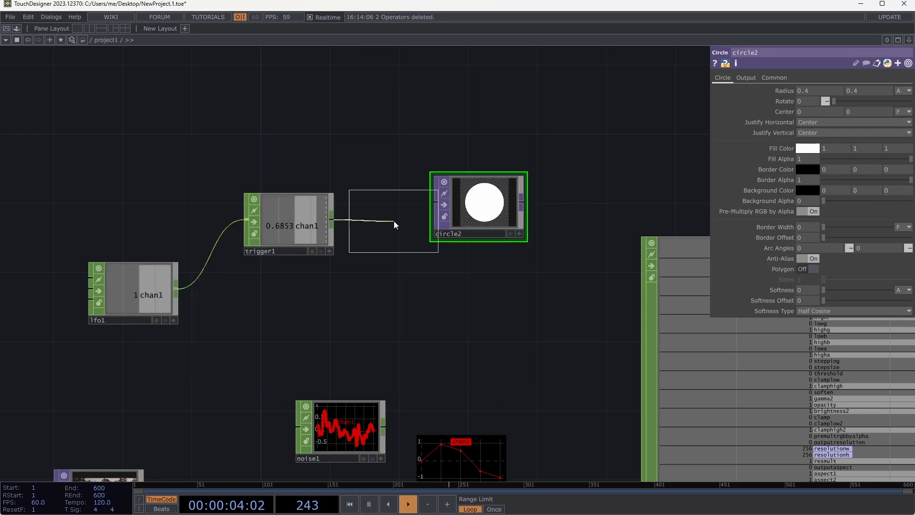
click(394, 221)
drag(456, 205, 487, 118)
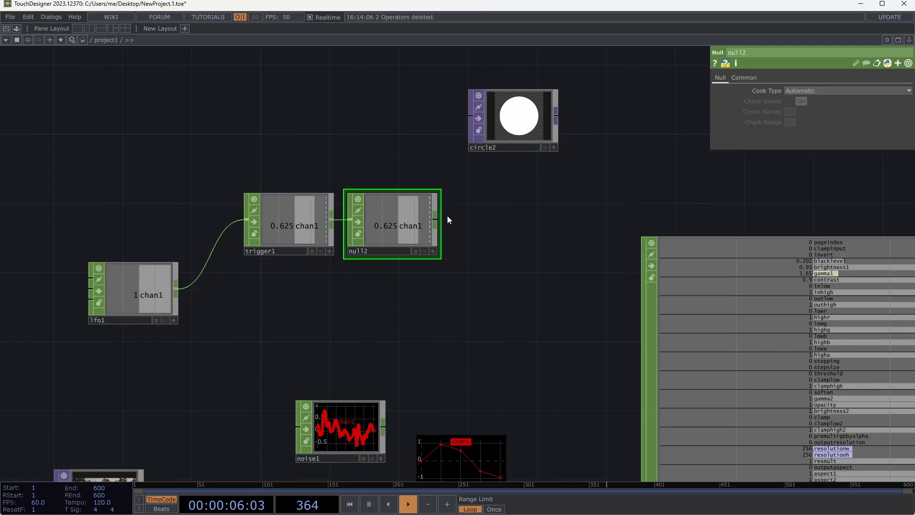
- Make null2's viewer active and link both of circle2's Radius values to null2's chan1 channel
click(432, 251)
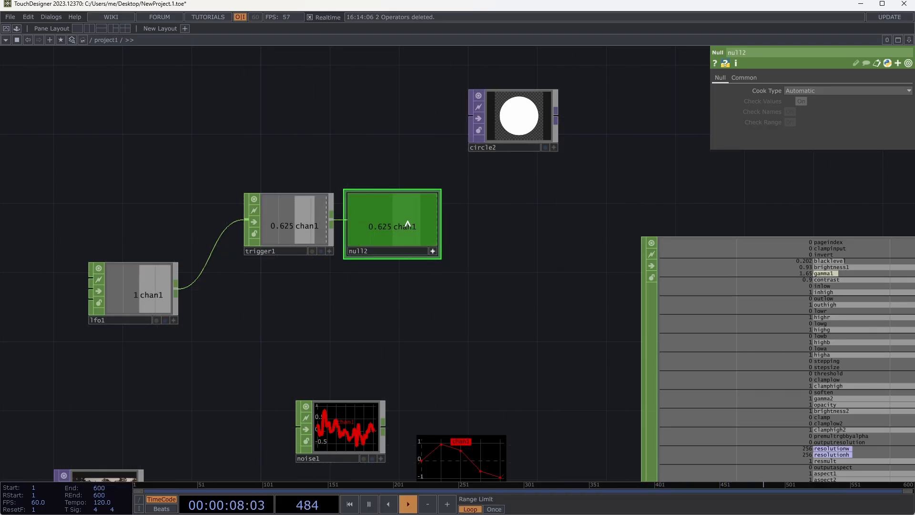
click(512, 117)
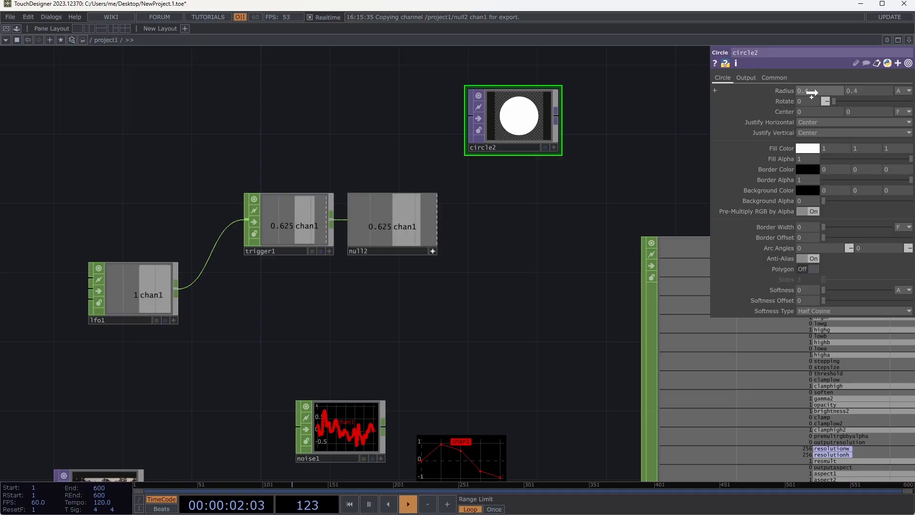
drag(840, 92, 785, 89)
click(782, 87)
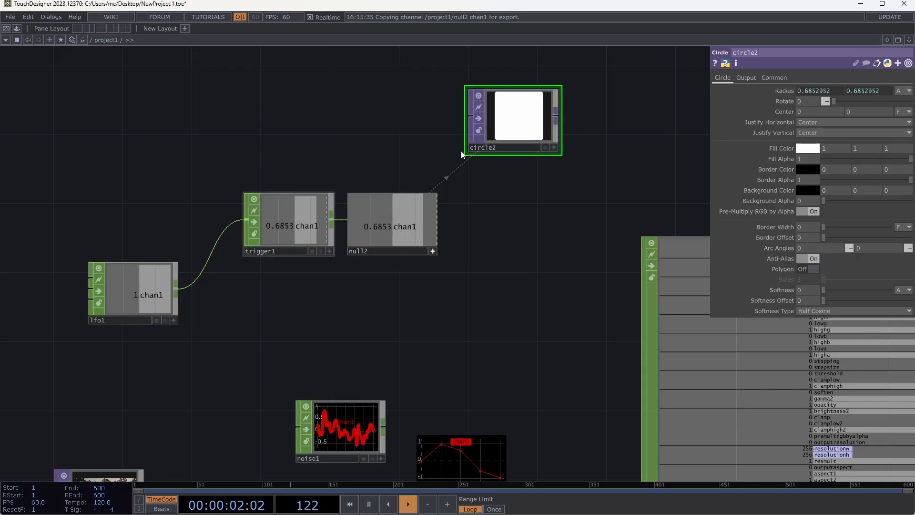
- Move circle2 and null2 farther right and insert a Math CHOP into the wire between trigger1 and null2
drag(563, 124, 667, 124)
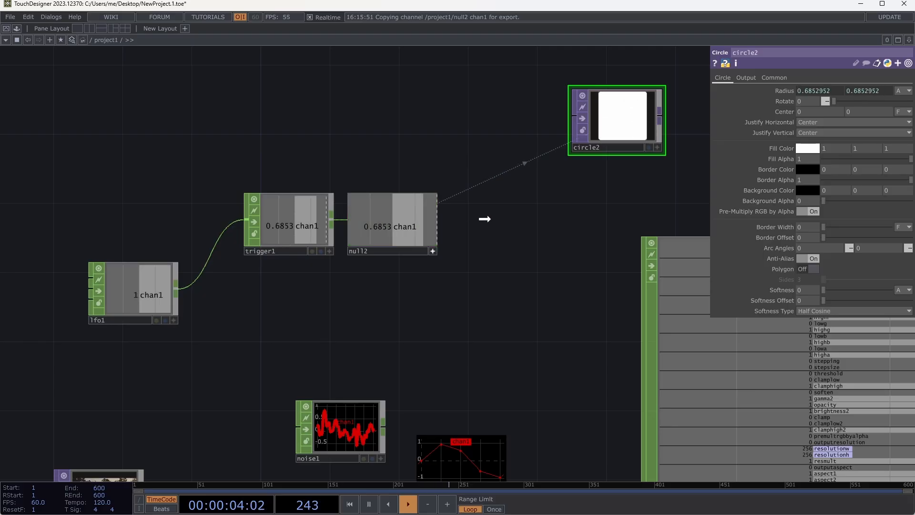
drag(418, 228, 506, 228)
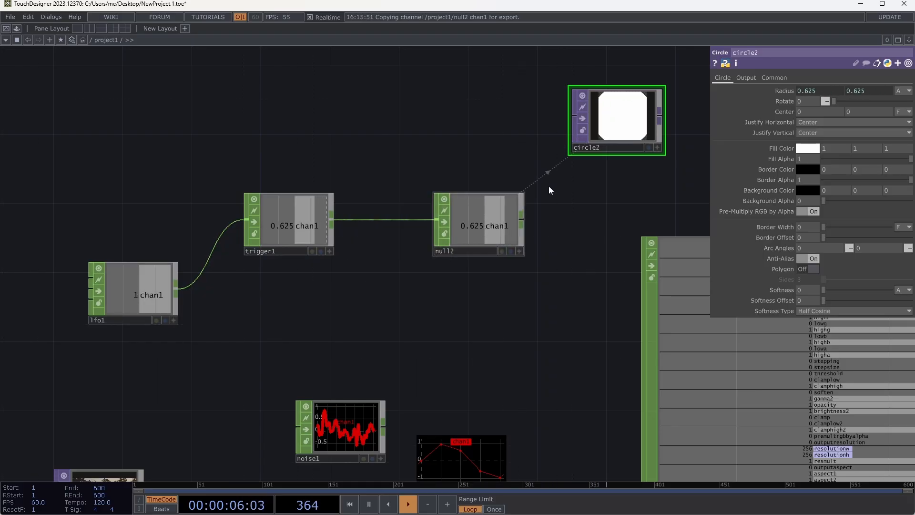
right_click(380, 220)
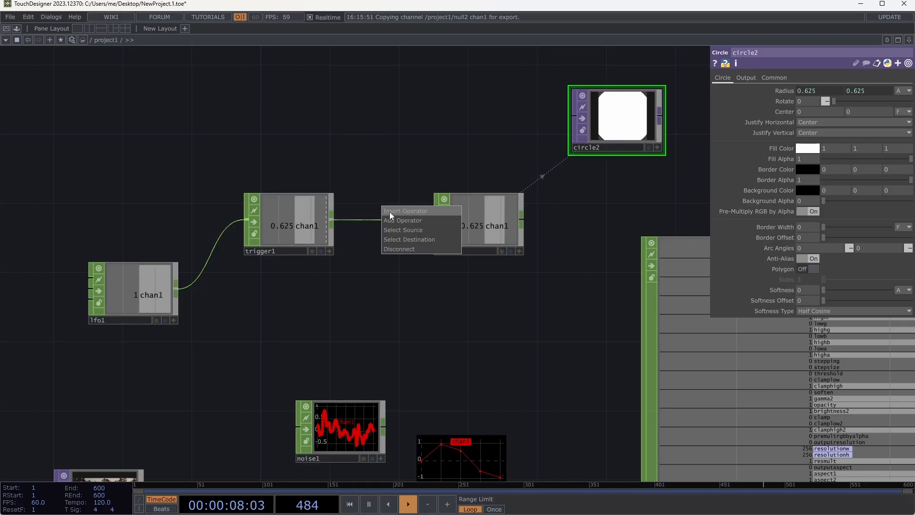
click(391, 209)
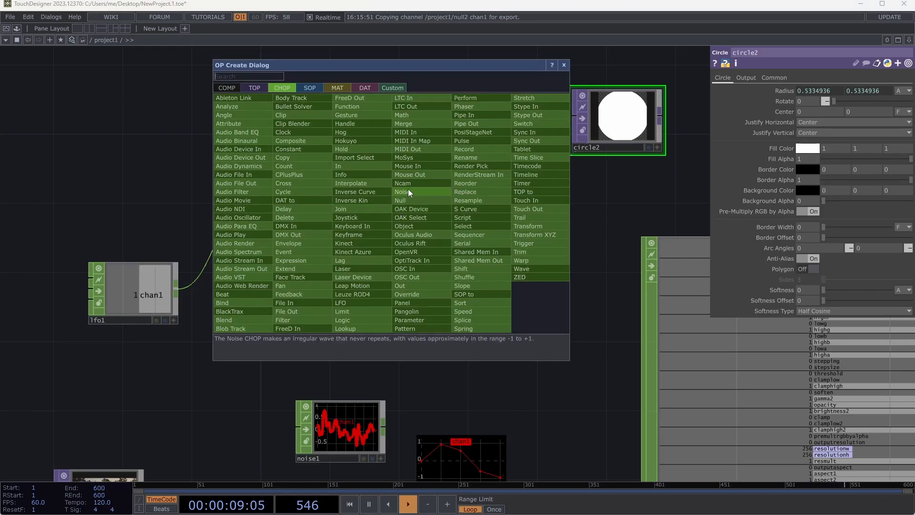
click(404, 114)
click(388, 229)
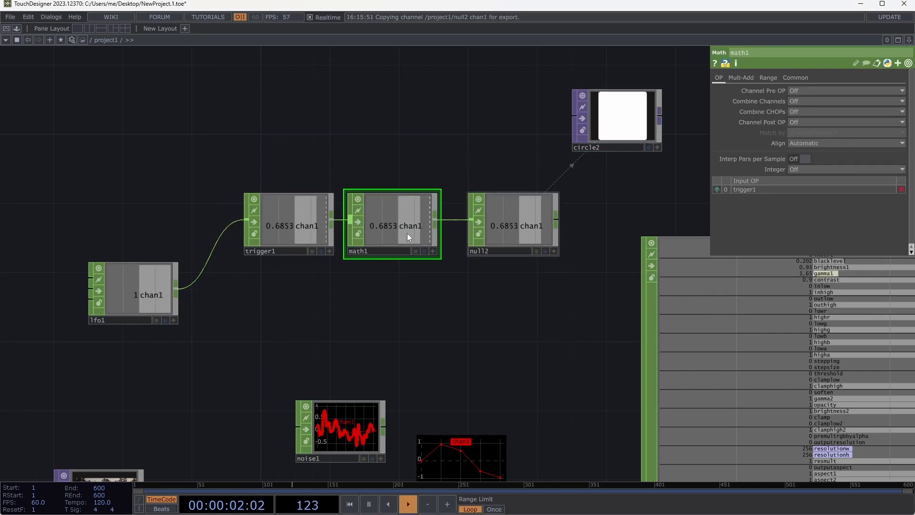
- Set math1's Multiply value to .5
click(738, 77)
click(796, 101)
text(.5)
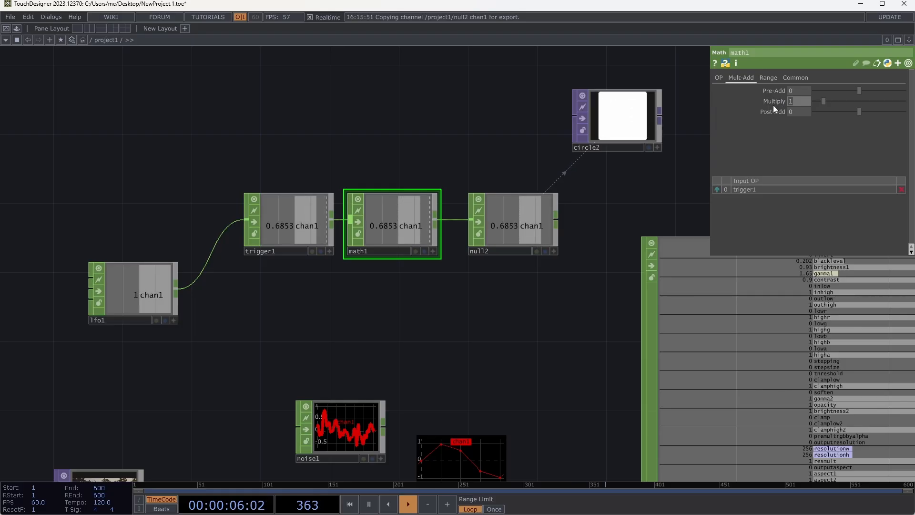
key(Tab)
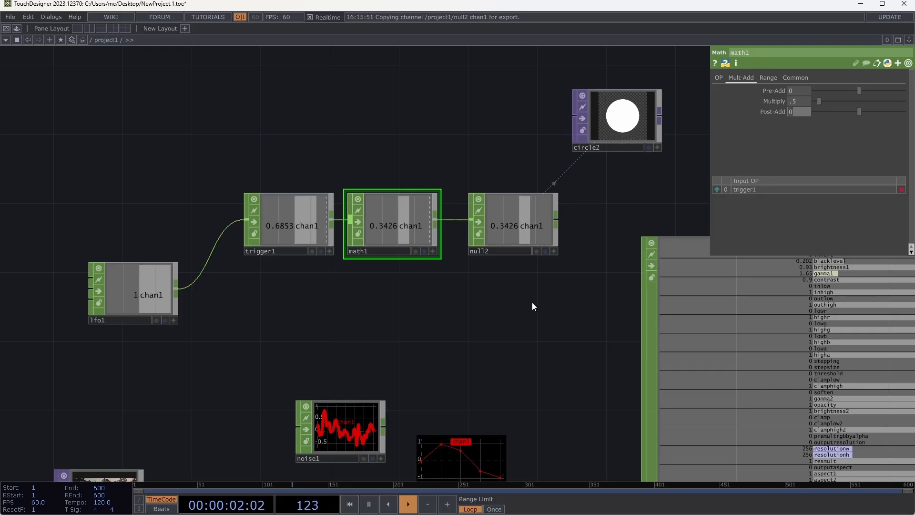
- Delete every operator from the project1 network
drag(532, 302, 450, 299)
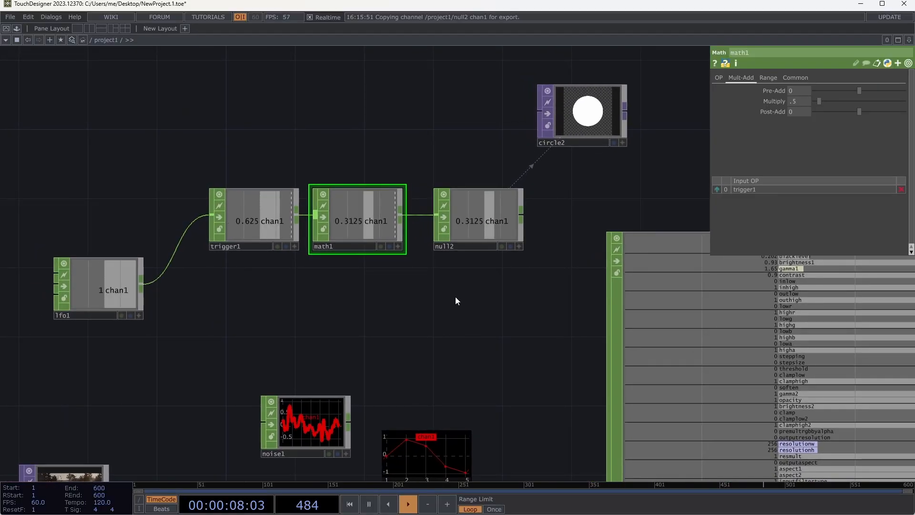
key(ctrl+a)
key(Delete)
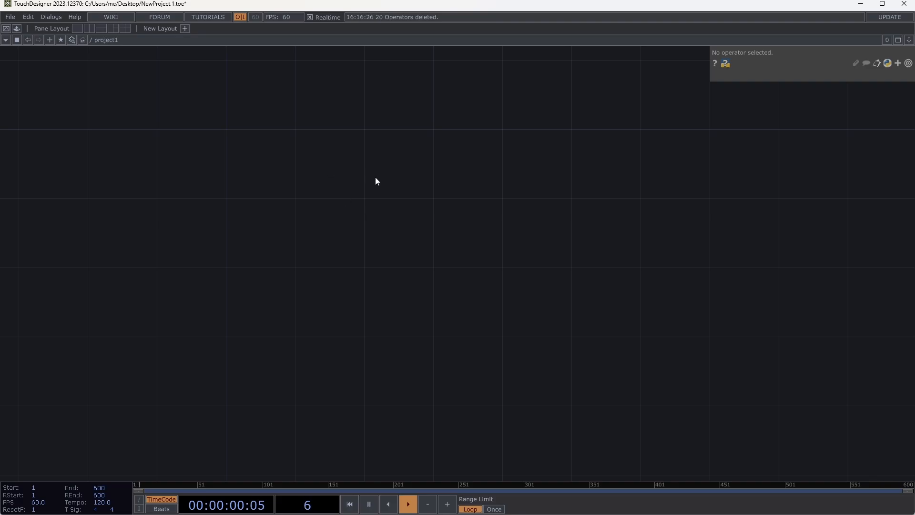
key(Tab)
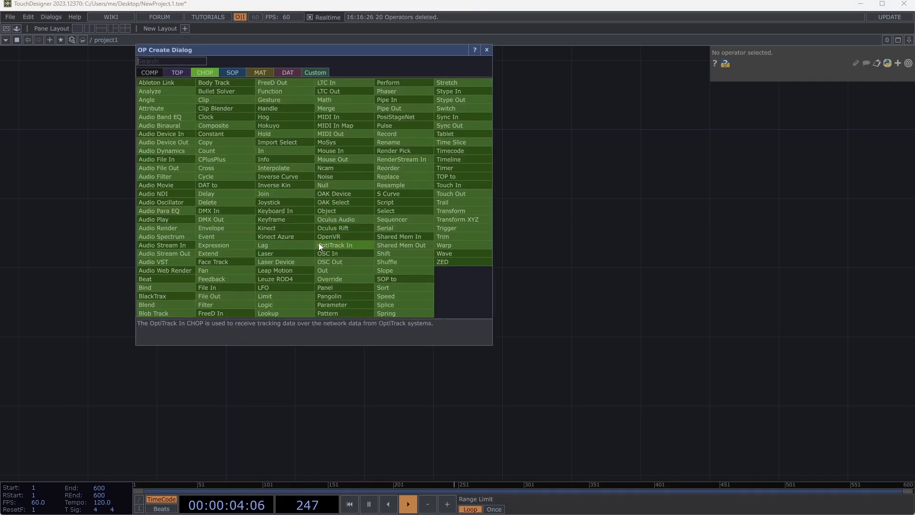
click(229, 151)
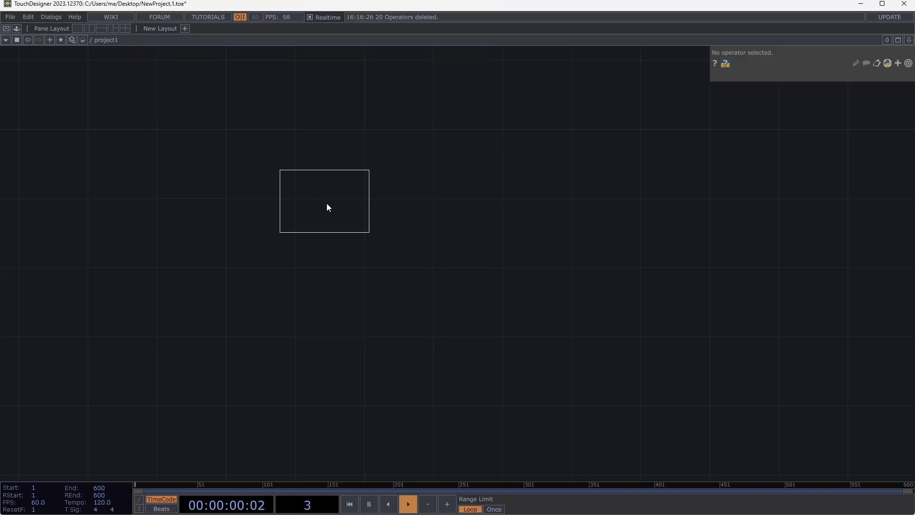
click(327, 203)
key(Delete)
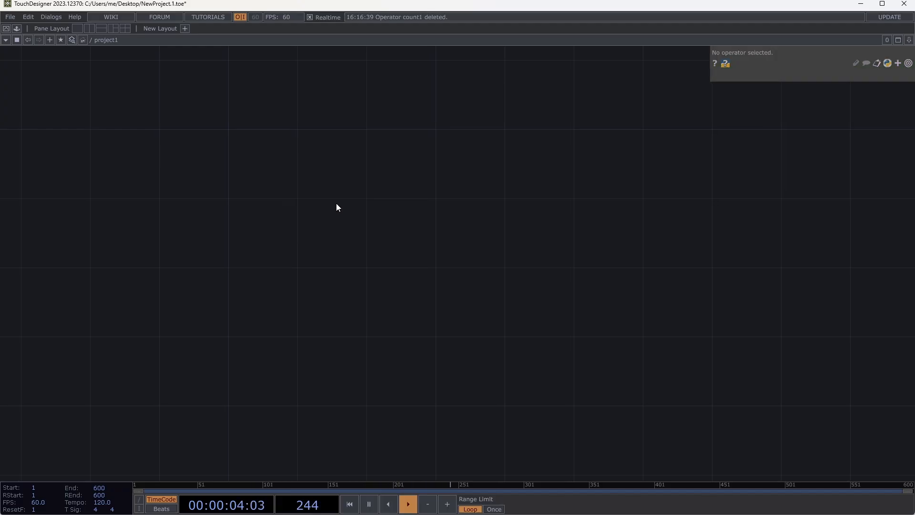
- Add an LFO CHOP to the empty network
key(Tab)
text(lfo)
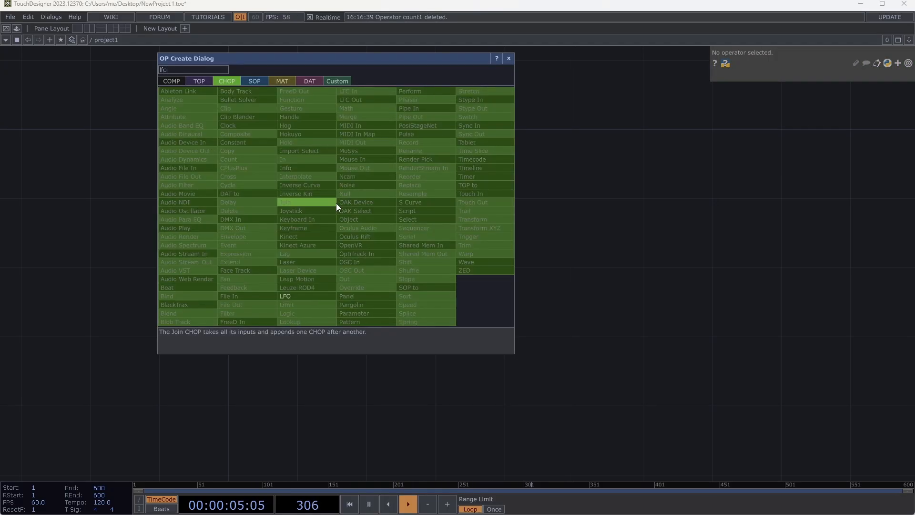
click(285, 296)
click(283, 224)
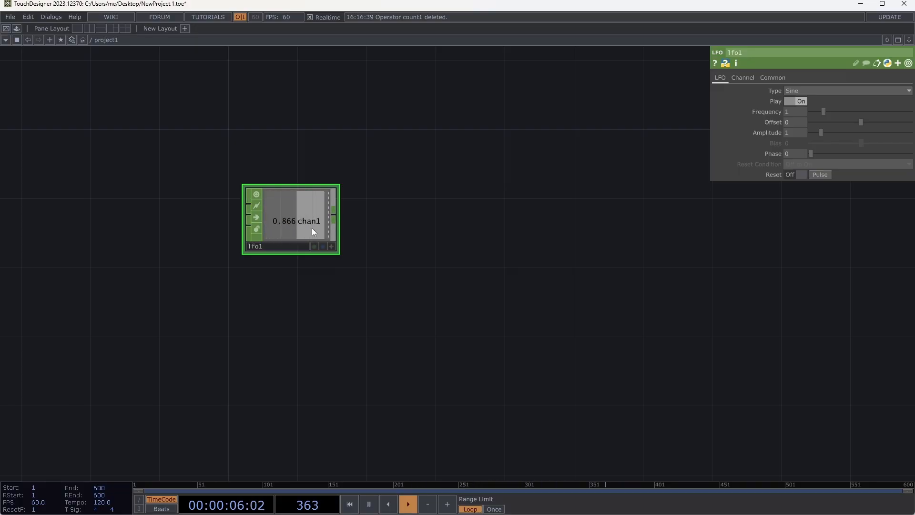
- Attach a Hold CHOP to lfo1's output, placing it beside the LFO
click(334, 215)
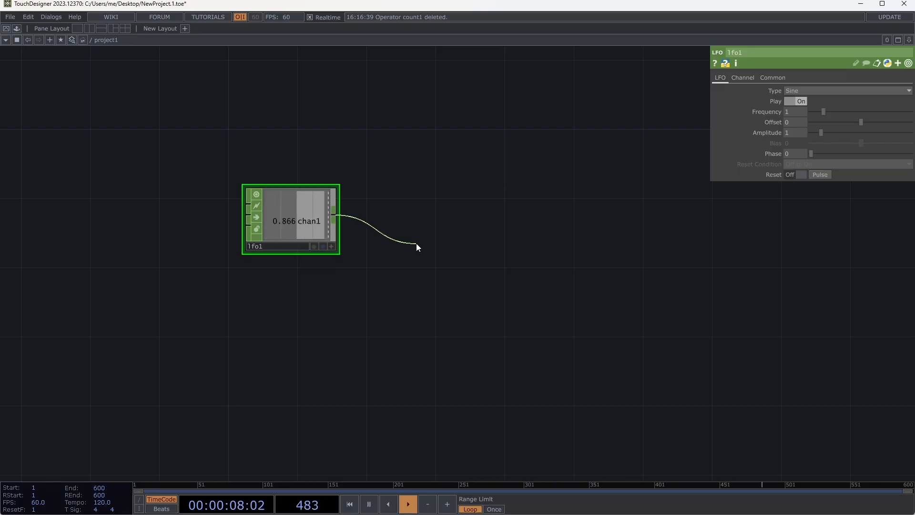
click(417, 245)
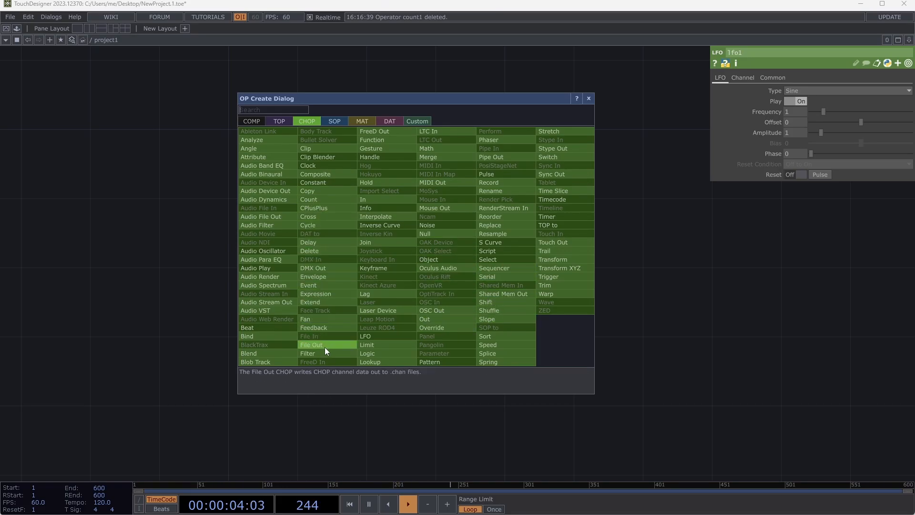
click(380, 182)
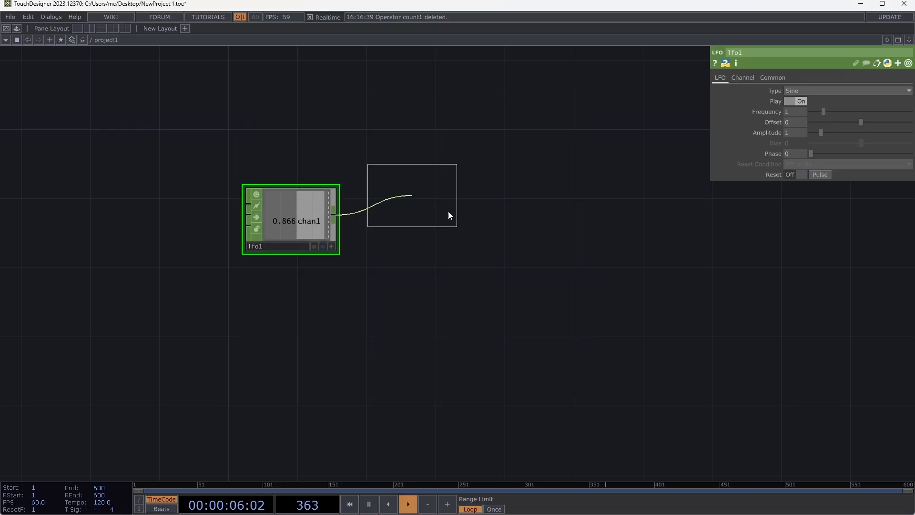
click(491, 249)
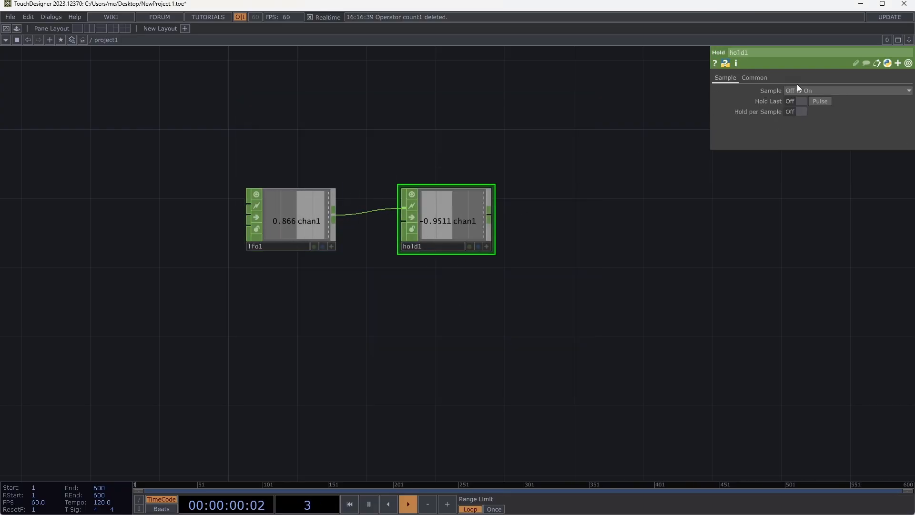
- Pulse Hold Last on hold1 repeatedly to test how it captures the LFO's momentary values
click(823, 102)
click(823, 101)
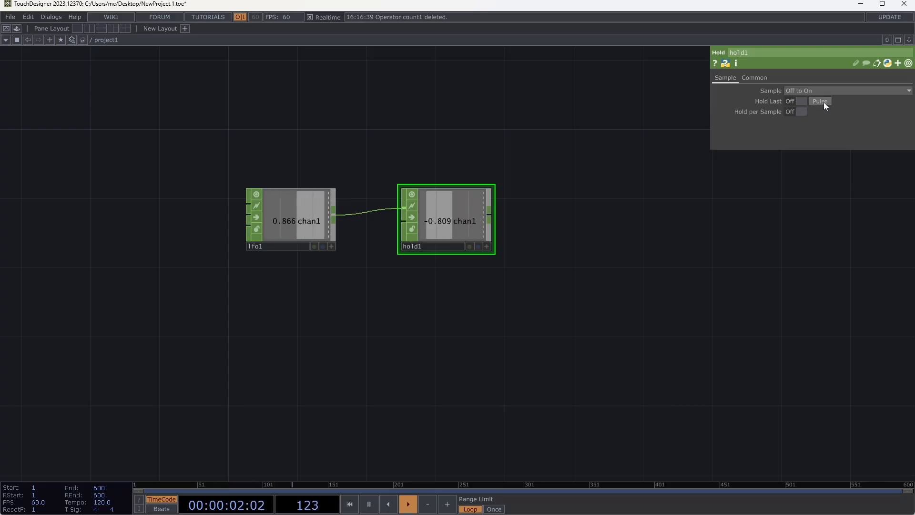
click(823, 102)
click(822, 102)
click(823, 102)
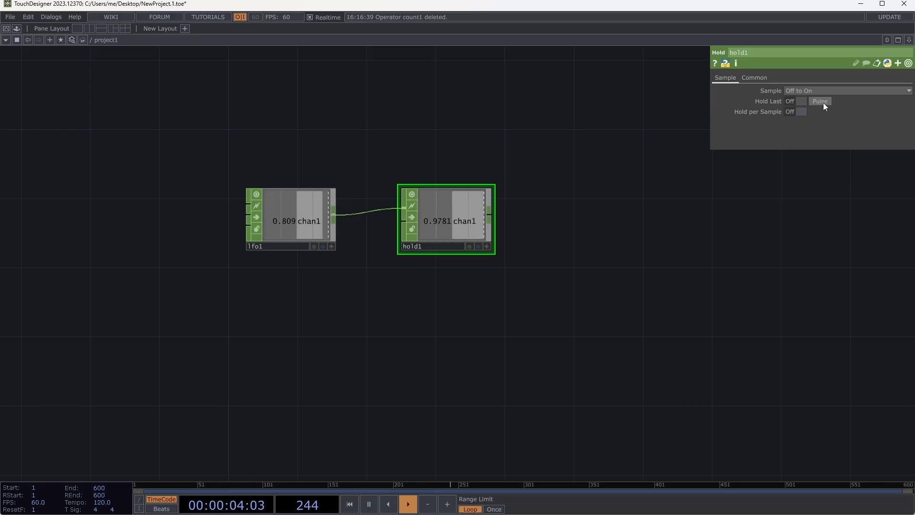
click(824, 102)
click(823, 103)
click(823, 103)
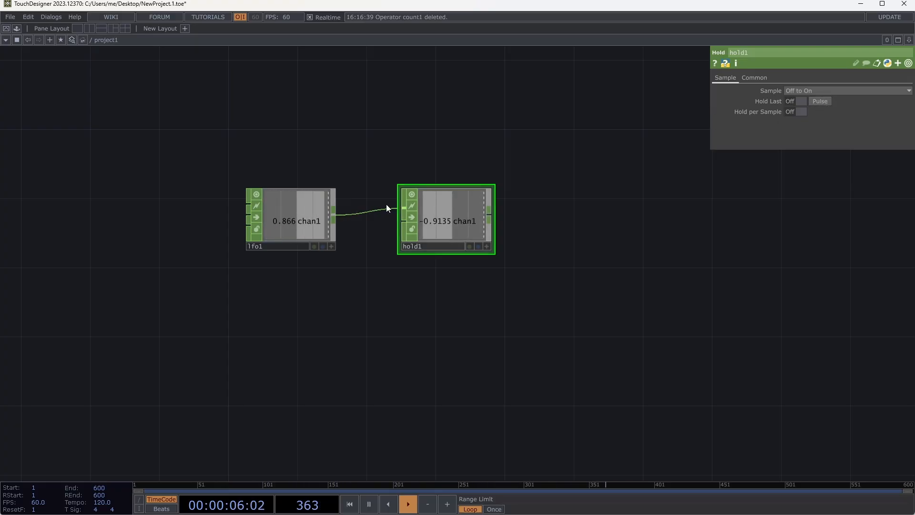
- Move lfo1 up and add a second LFO CHOP below it
drag(286, 212, 286, 178)
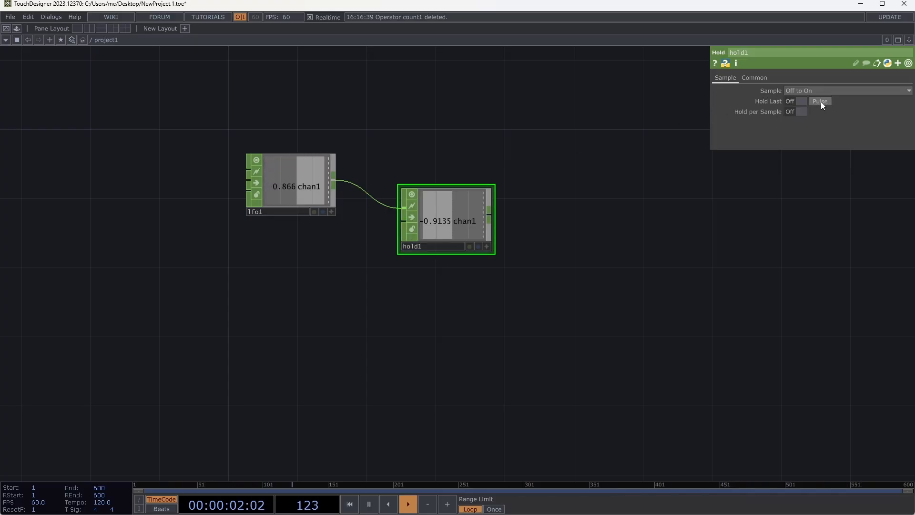
key(Tab)
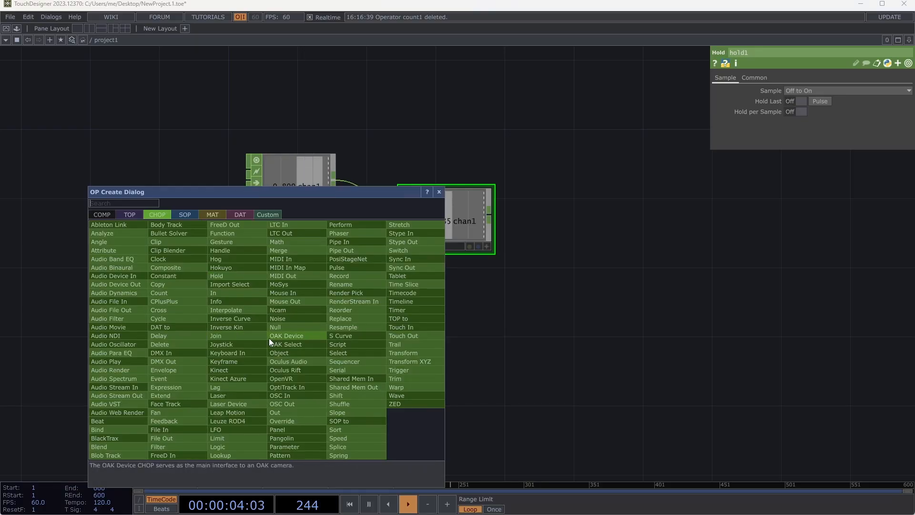
text(lfo)
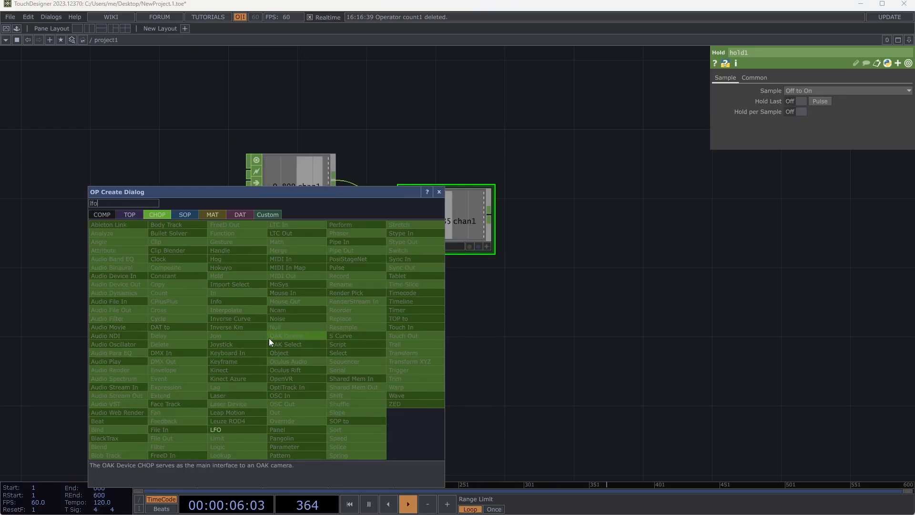
click(247, 427)
click(276, 336)
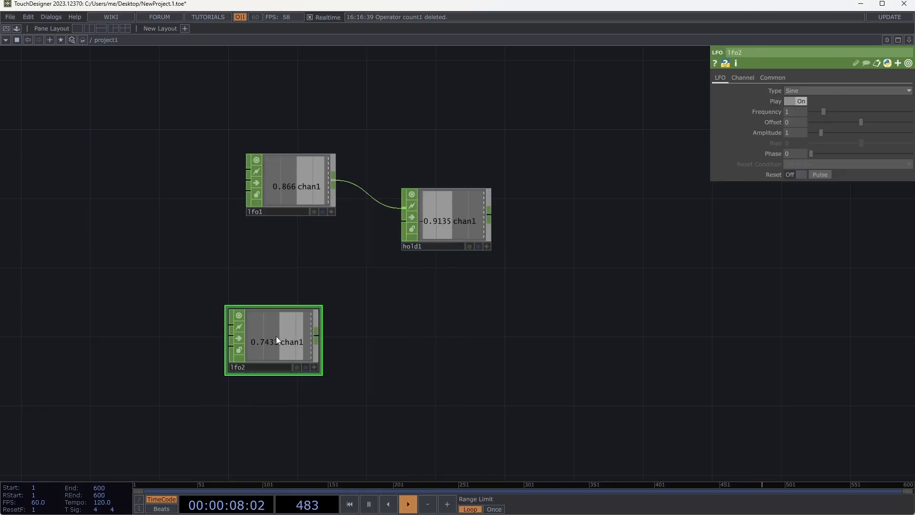
- Set lfo2's Type to Square, with Offset .5 and Amplitude .5
click(798, 91)
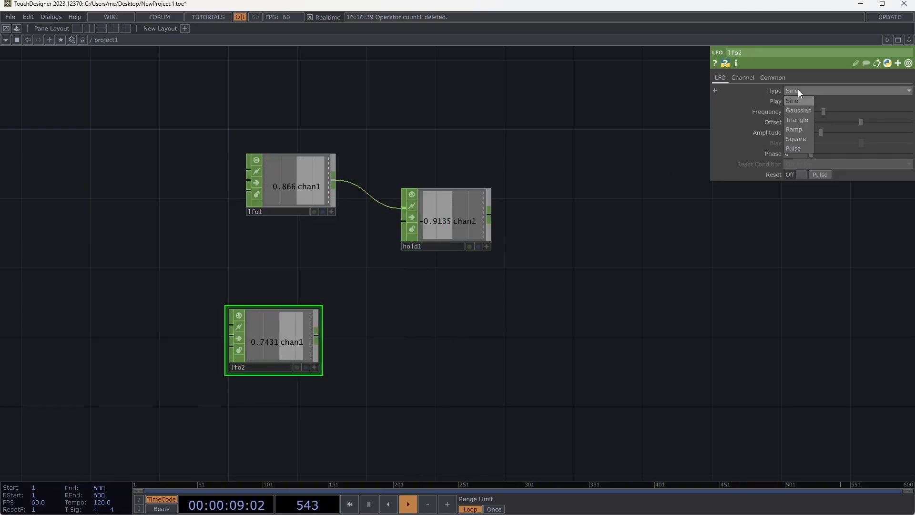
click(806, 138)
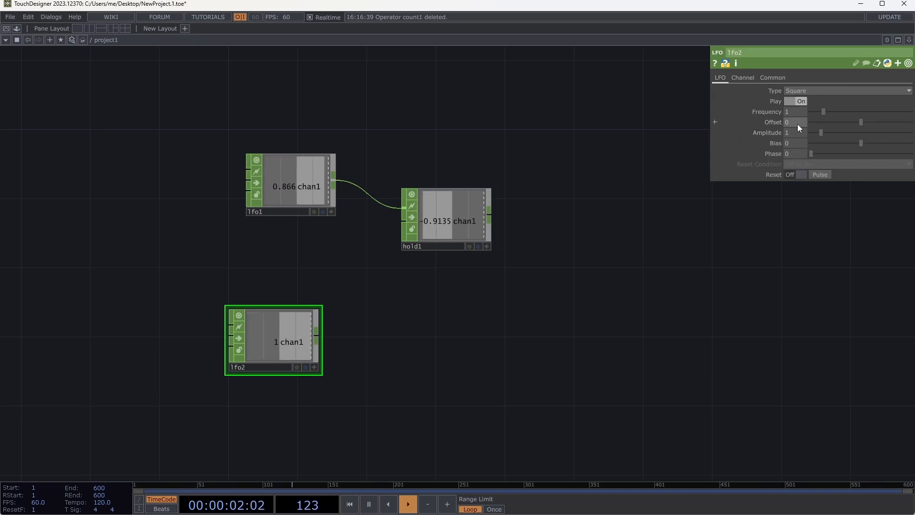
text(.5)
key(Tab)
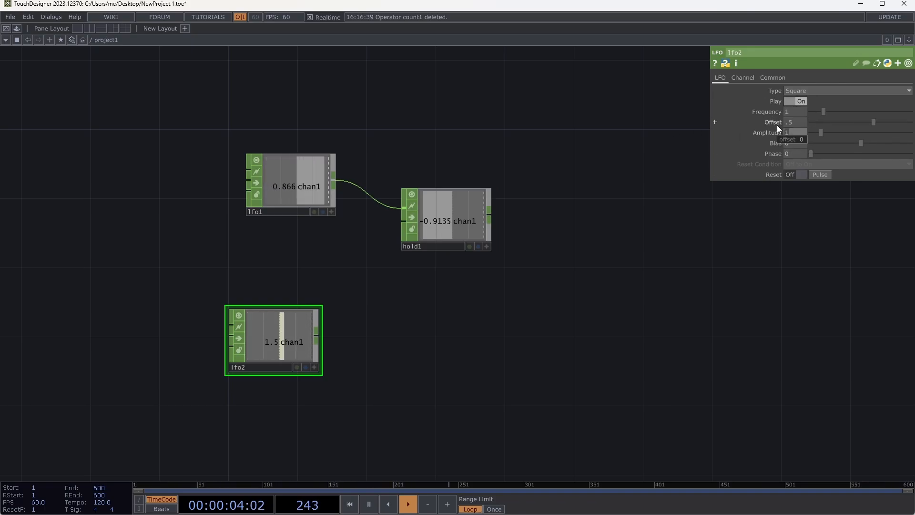
text(.4)
key(BackSpace)
text(5)
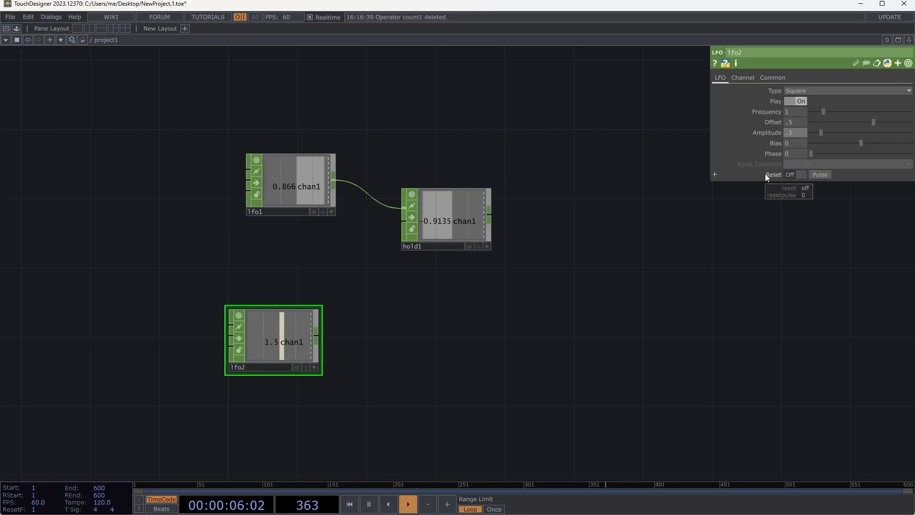
key(Tab)
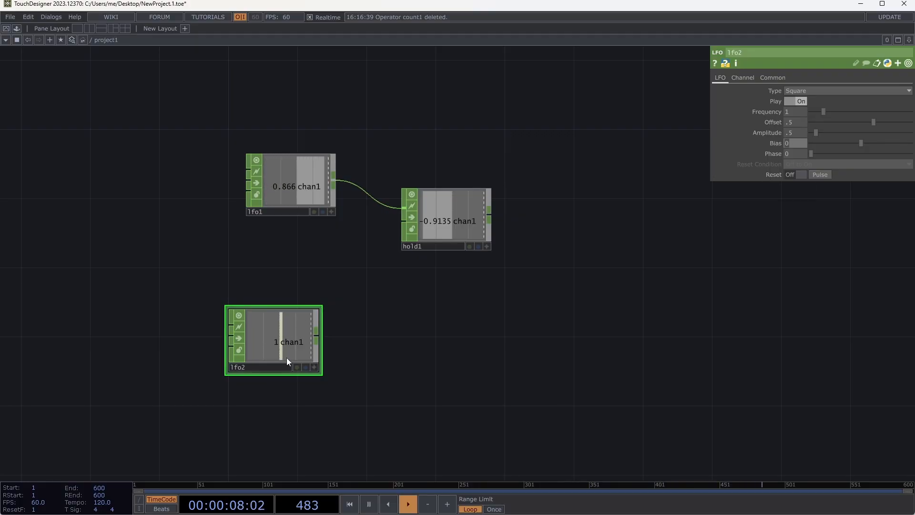
- Wire lfo2 into hold1's second input and raise lfo2's Frequency to 2.9
drag(315, 338, 403, 222)
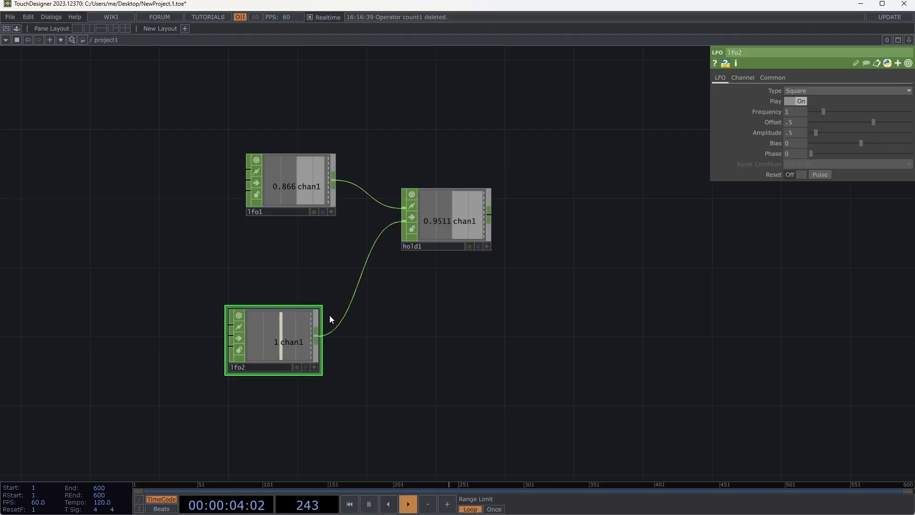
drag(823, 111, 846, 111)
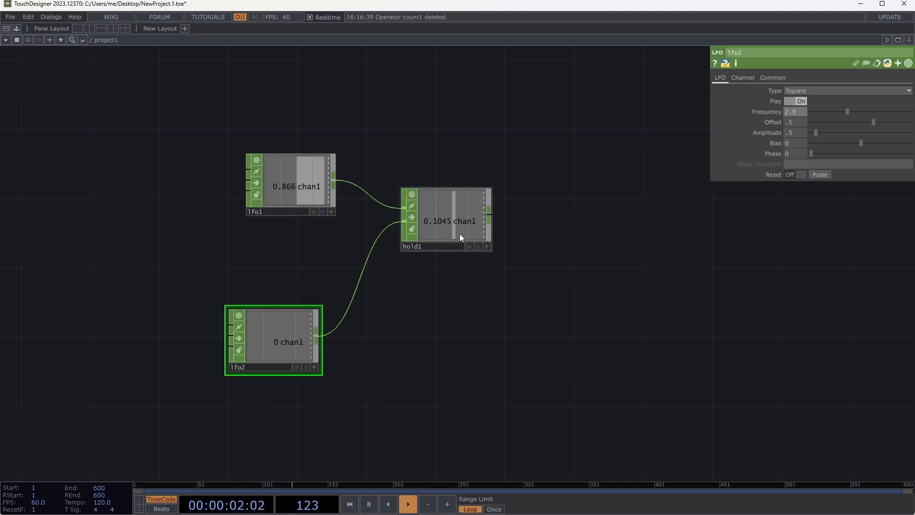
- Disconnect lfo2 from hold1 and attach a Null CHOP to lfo2's output instead
right_click(376, 245)
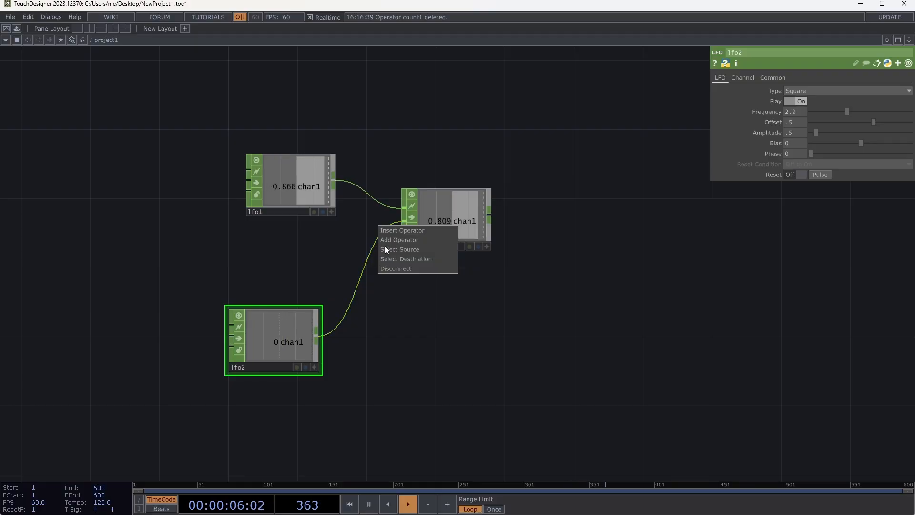
click(398, 269)
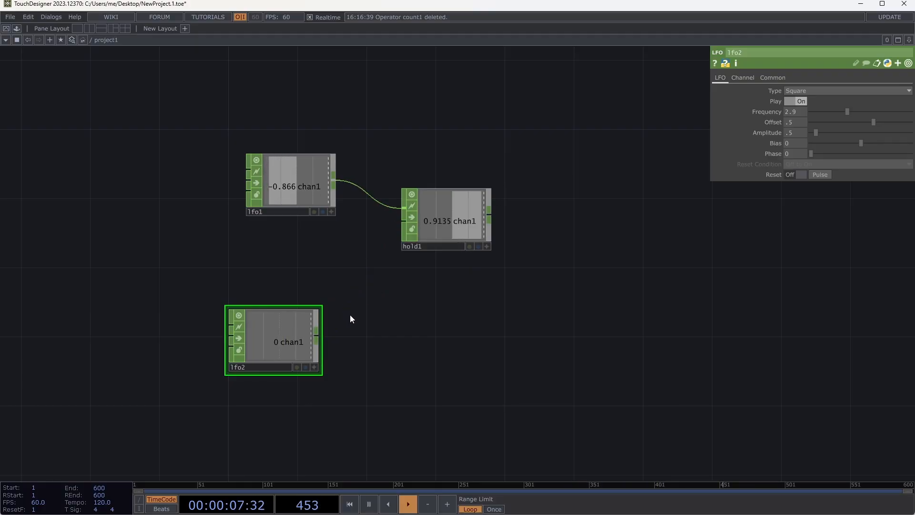
click(317, 338)
click(356, 344)
click(365, 340)
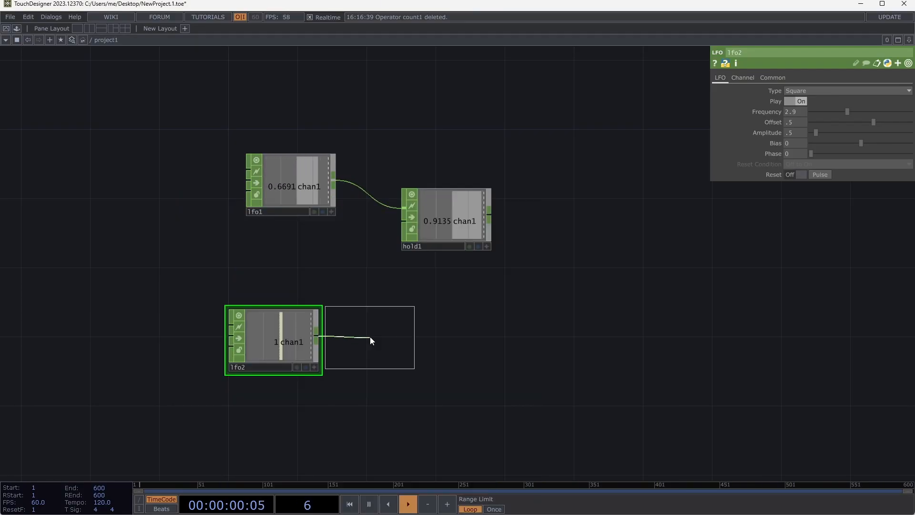
click(381, 340)
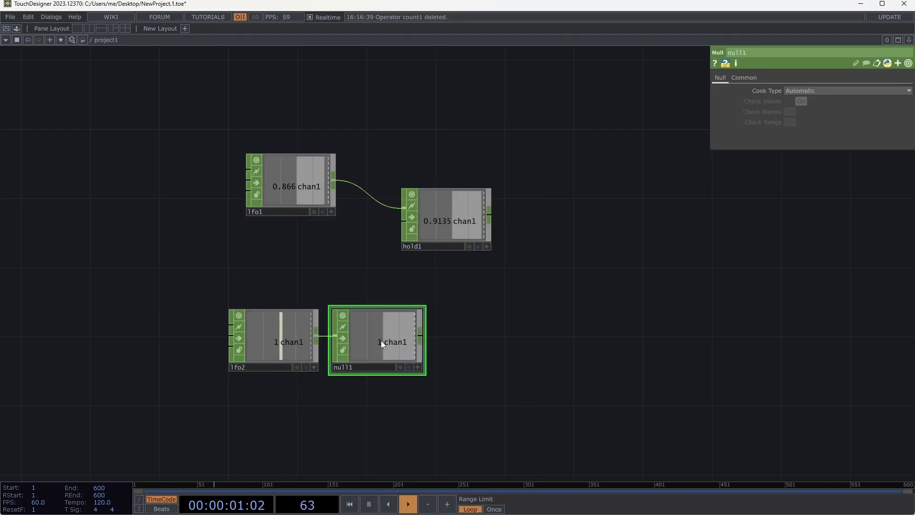
- Make null1's viewer active and link hold1's Hold Last Pulse parameter to null1's chan1 channel
click(417, 367)
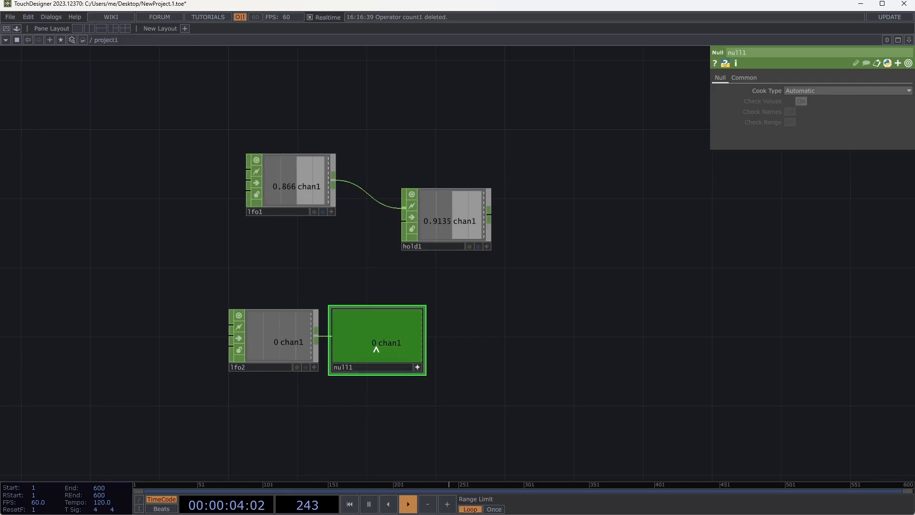
click(387, 344)
drag(387, 344, 828, 101)
click(828, 99)
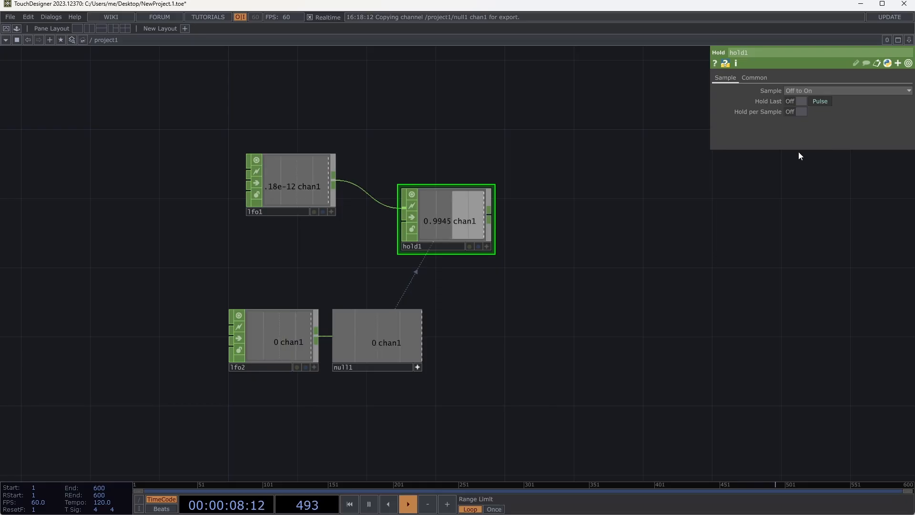
- Add a Logic CHOP in the empty area beyond hold1
drag(586, 239, 408, 258)
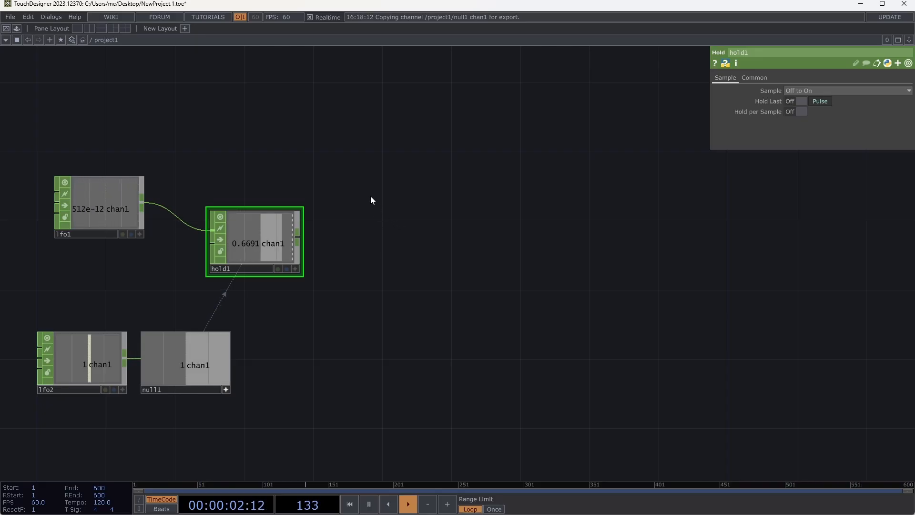
key(Tab)
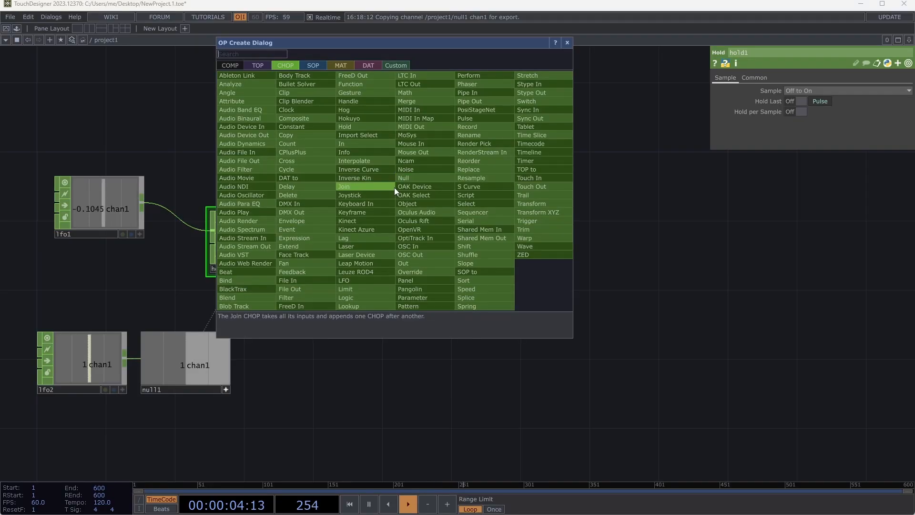
text(logic)
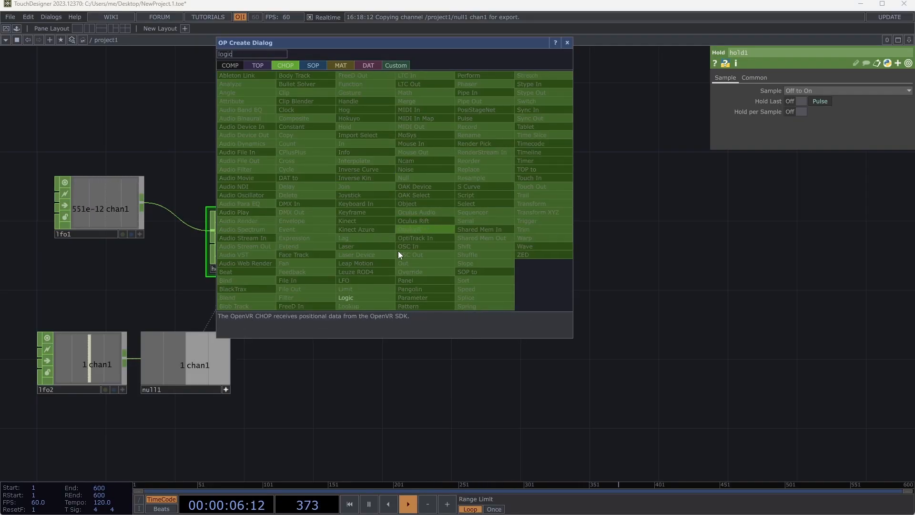
click(374, 297)
click(427, 213)
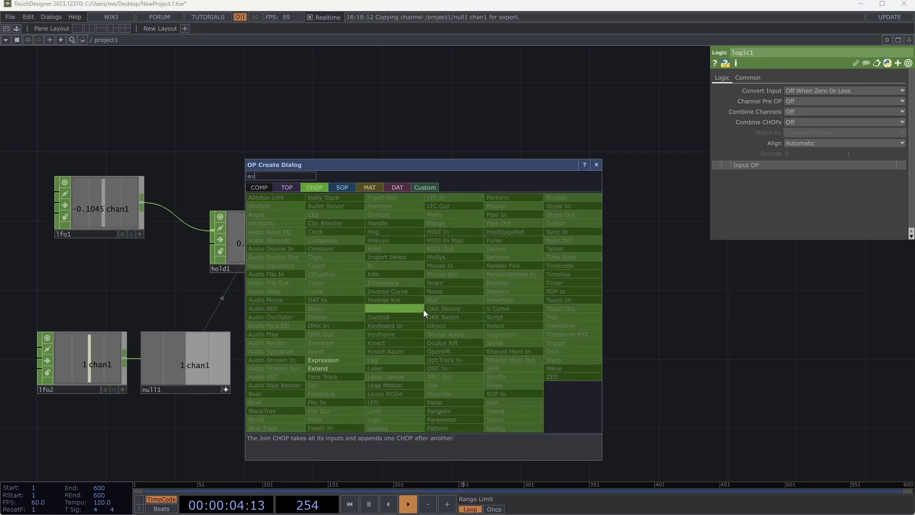
- Add an Expression CHOP below logic1 and expand its first expression parameter to reveal the me.inputVal expression
click(347, 359)
click(424, 301)
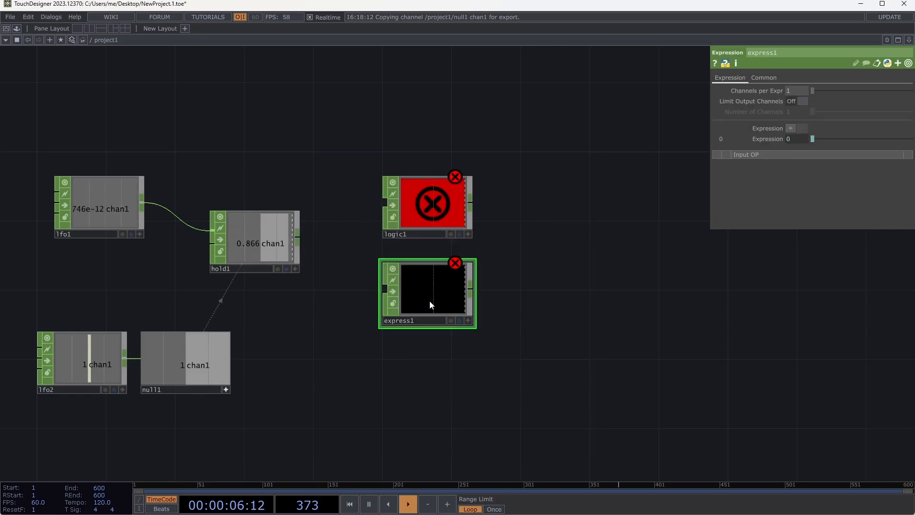
click(716, 139)
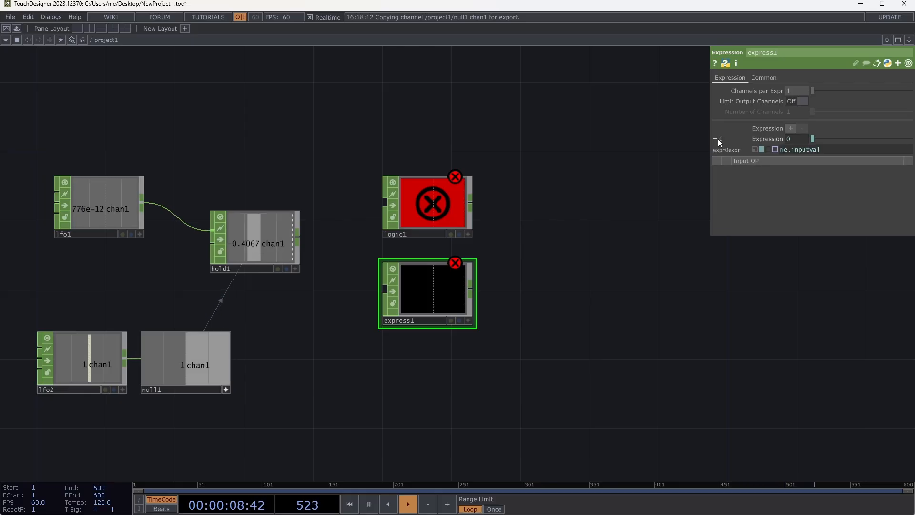
click(826, 150)
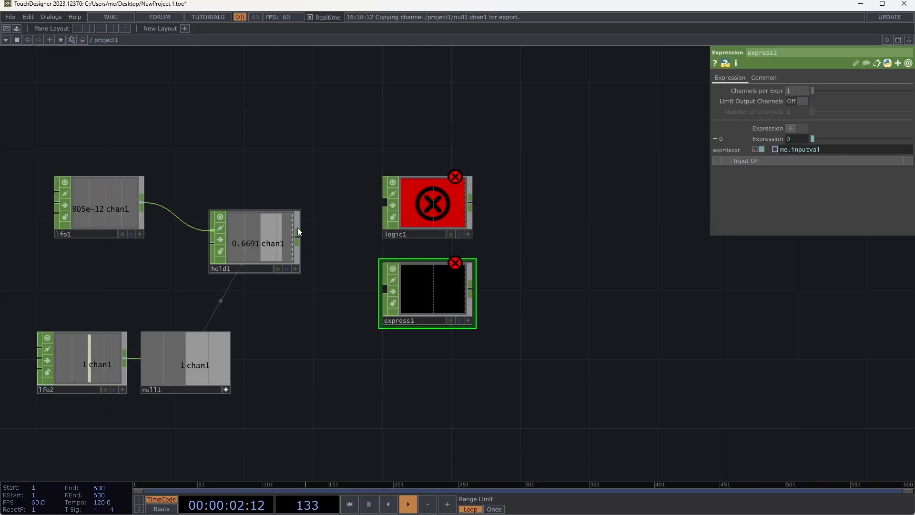
- Move logic1 and express1 farther from hold1 and add a Count CHOP in the freed space
drag(461, 187, 679, 182)
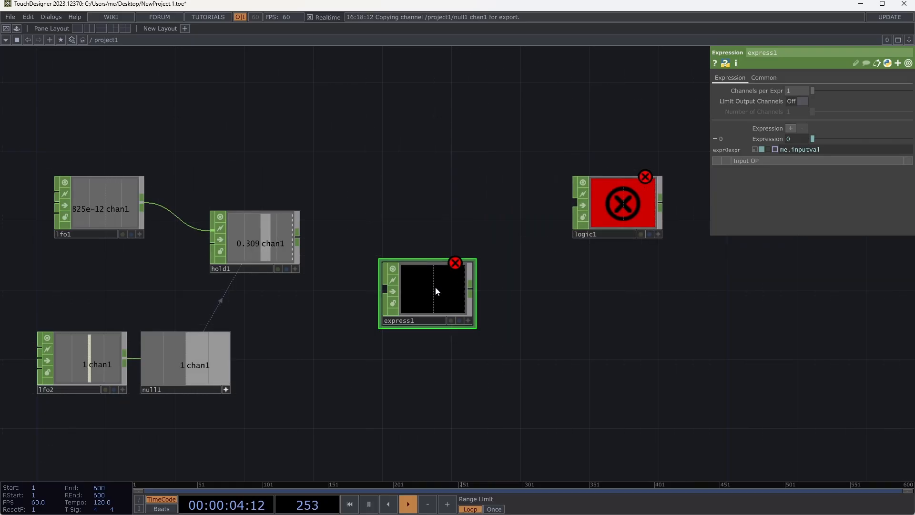
drag(436, 287, 608, 287)
key(Tab)
text(c)
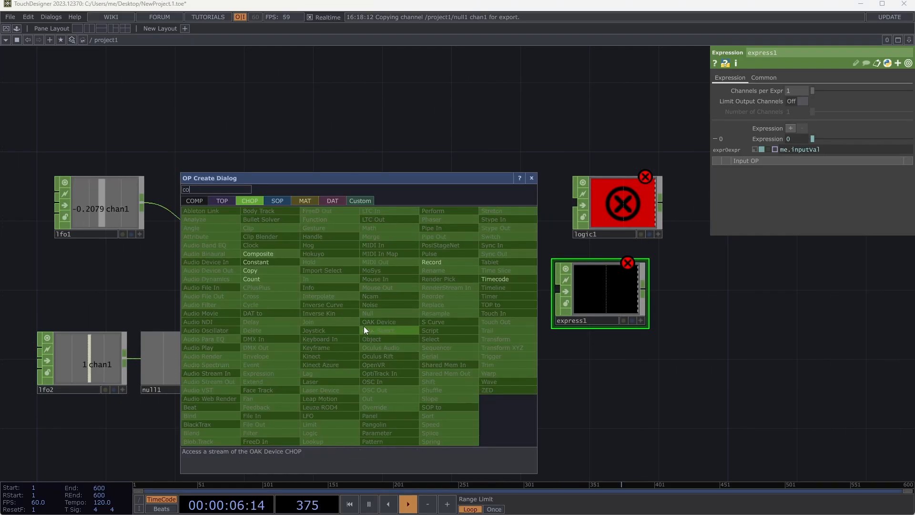
click(307, 294)
click(374, 300)
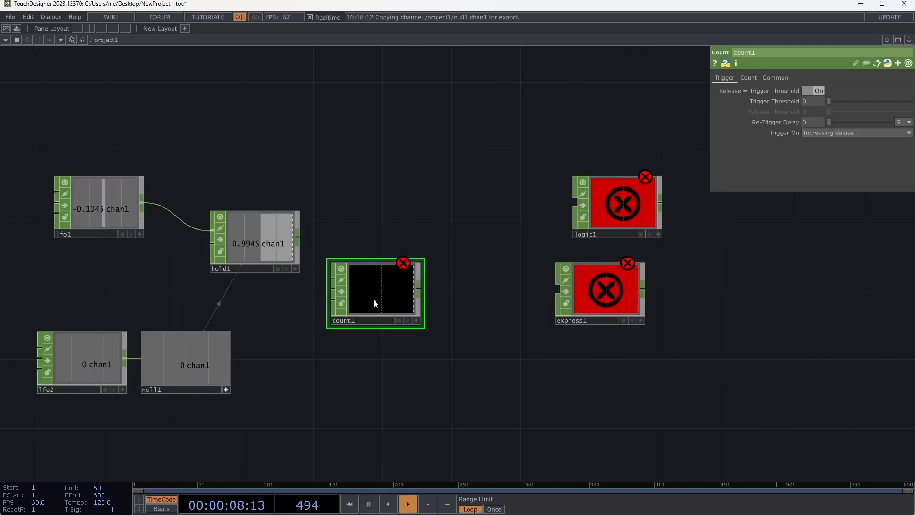
- Attach a Trail CHOP to count1's output, placing it above logic1 and count1
drag(420, 288, 478, 191)
click(478, 183)
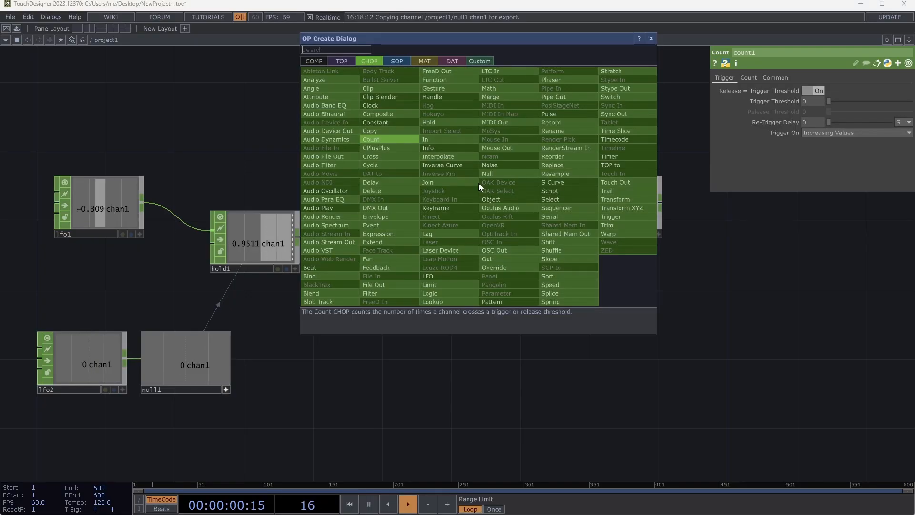
click(620, 191)
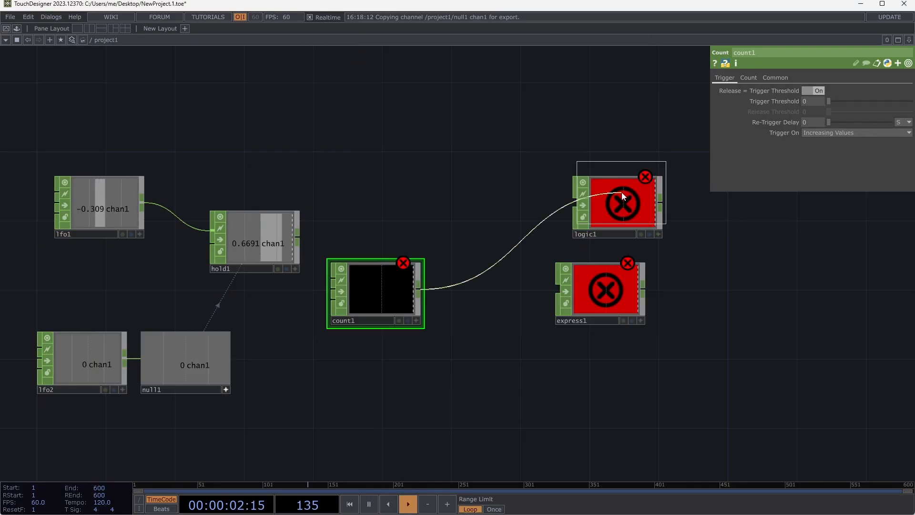
click(519, 100)
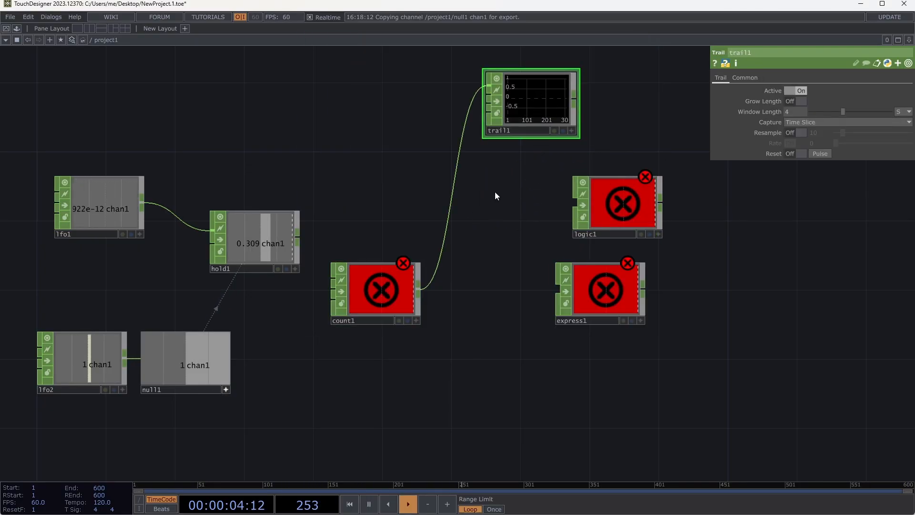
- Inspect count1's node info, shift the node slightly, and wire null1's output into its first input
click(362, 285)
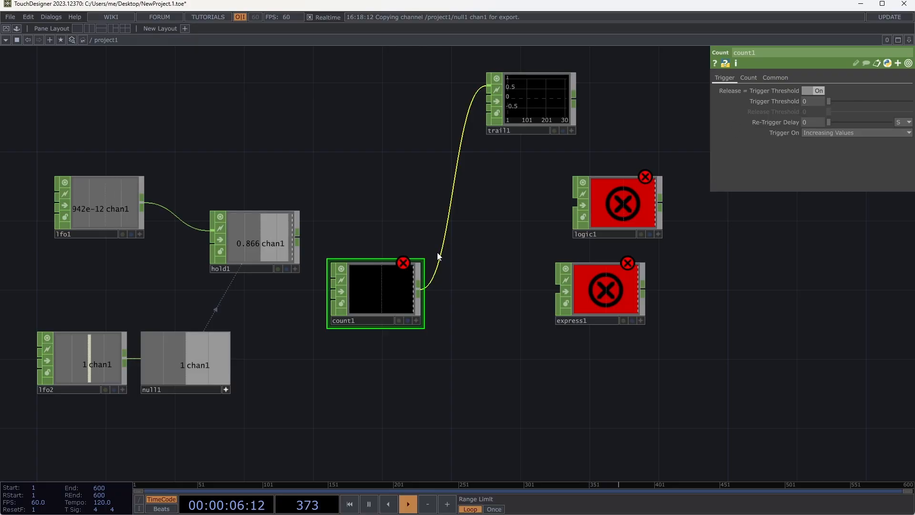
middle_click(384, 292)
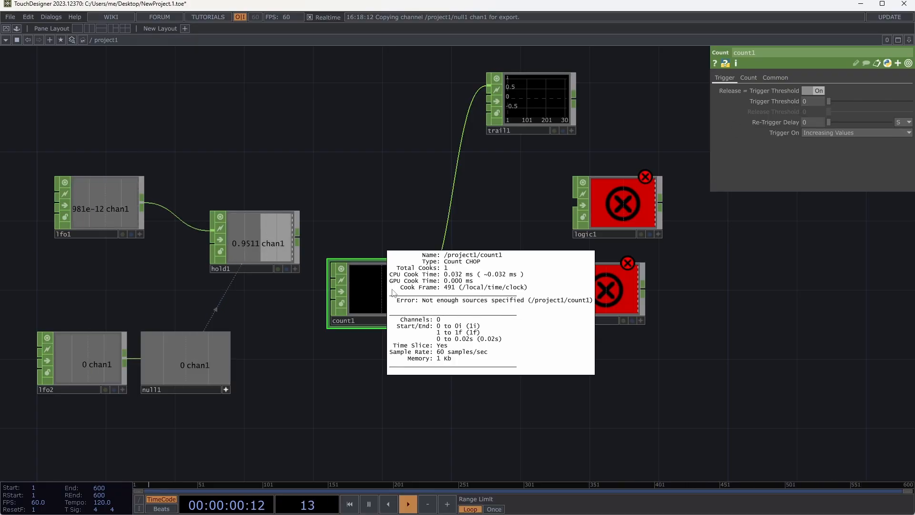
drag(352, 292, 368, 308)
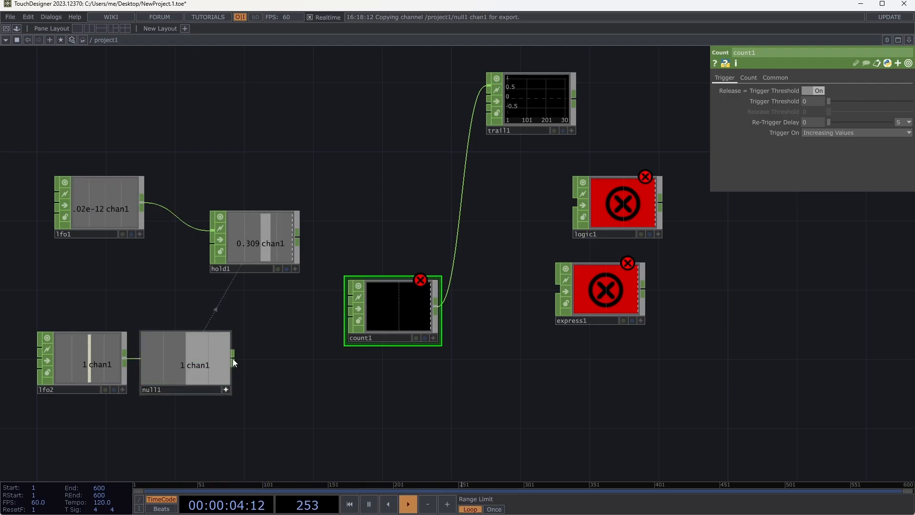
drag(233, 358, 347, 297)
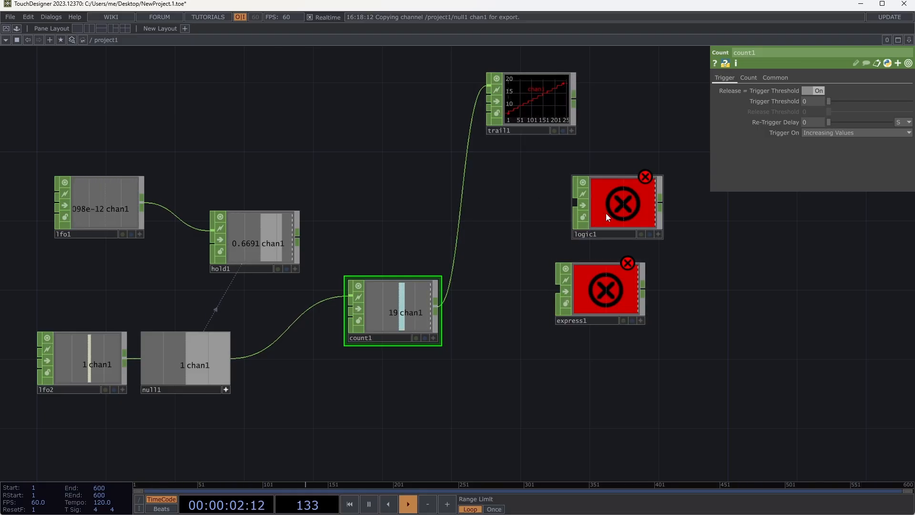
- Move logic1 and express1 farther away and bring trail1 down close to count1
drag(614, 236, 702, 254)
drag(590, 302, 677, 336)
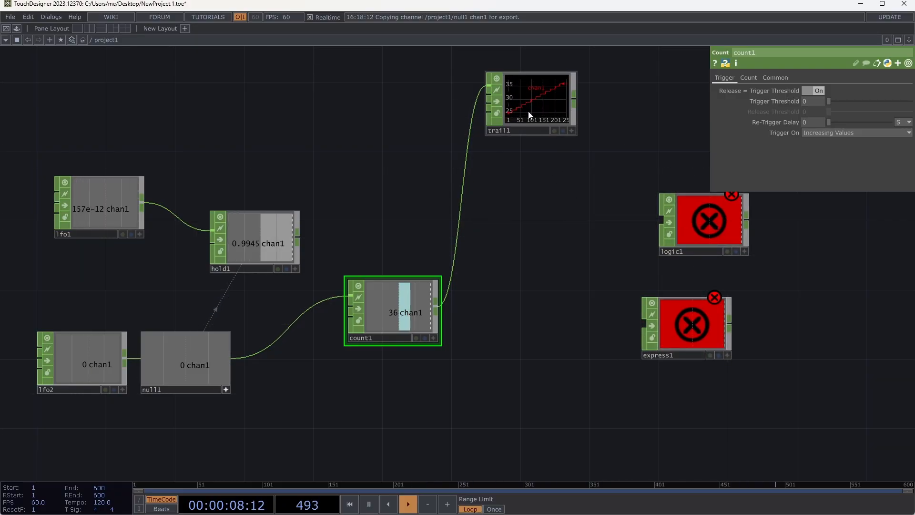
drag(536, 110, 502, 241)
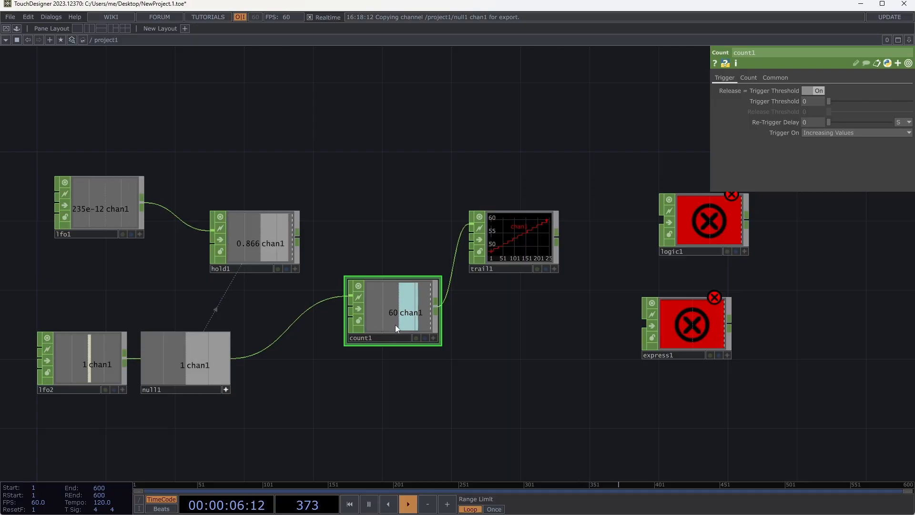
- Wire count1's output into express1 and move express1 closer, below trail1
click(436, 307)
click(637, 327)
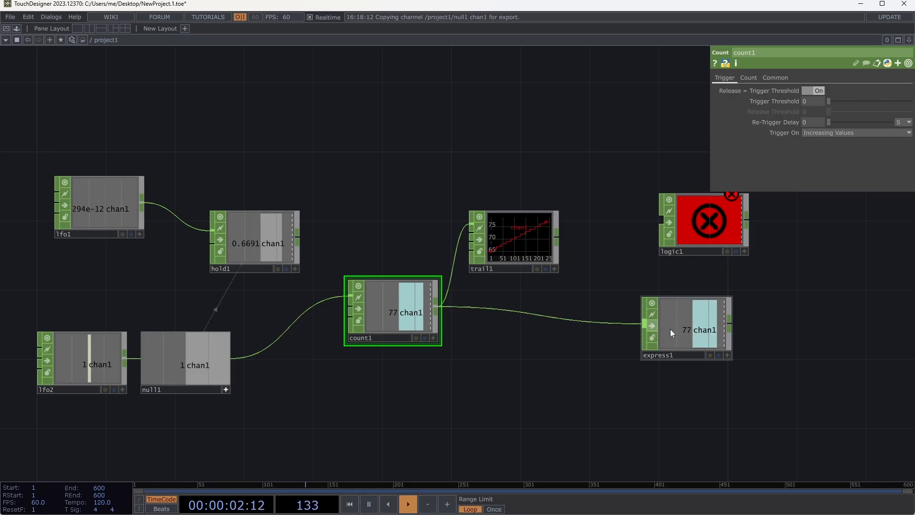
drag(670, 329, 549, 329)
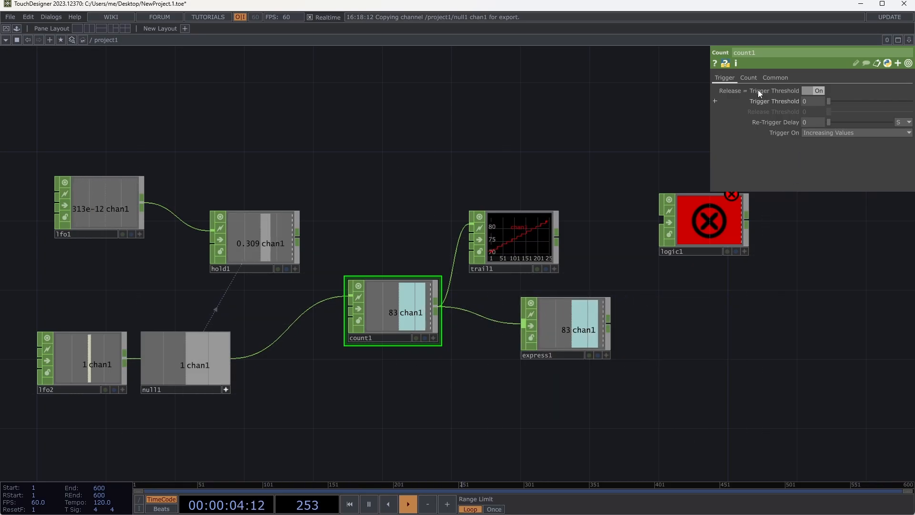
- Set express1's expression to me.inputVal % 10
click(585, 319)
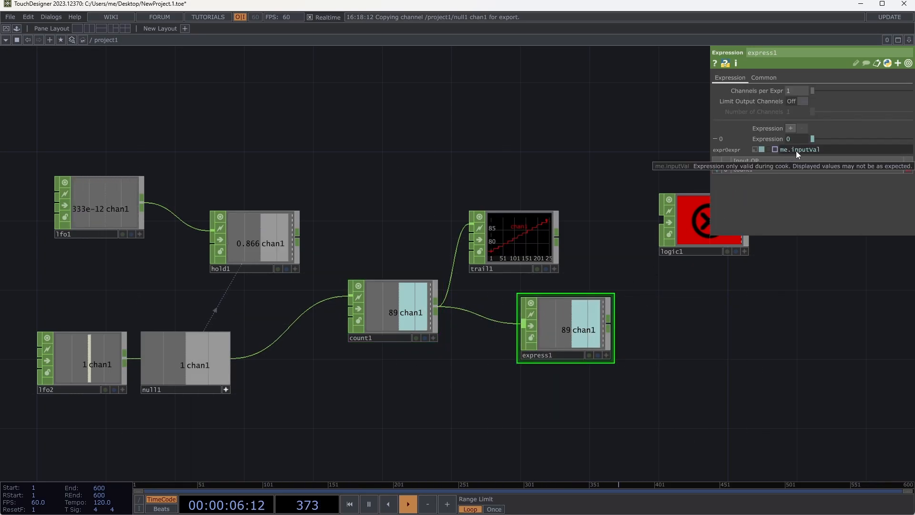
click(832, 147)
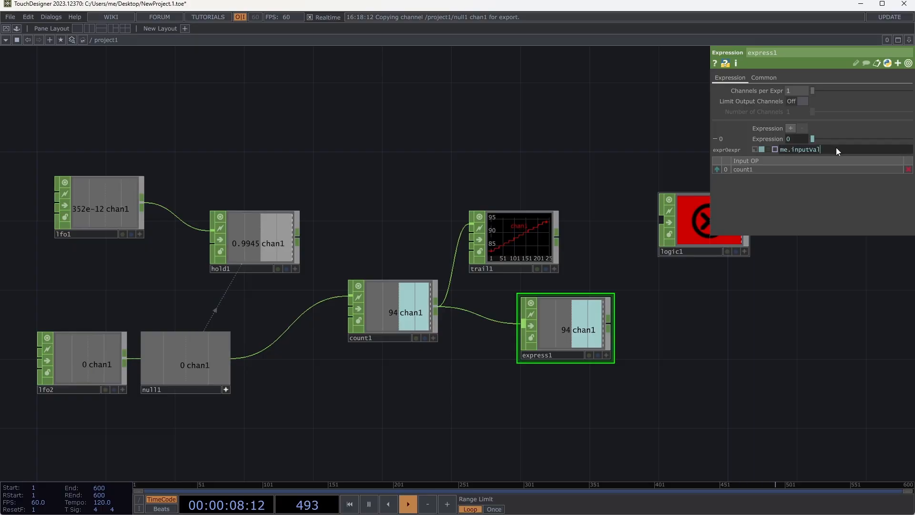
text(%)
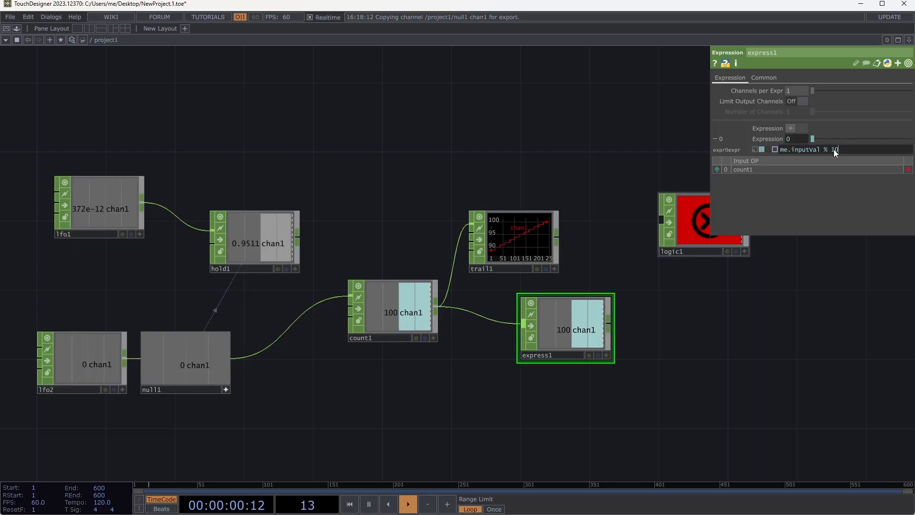
text( 10)
key(Return)
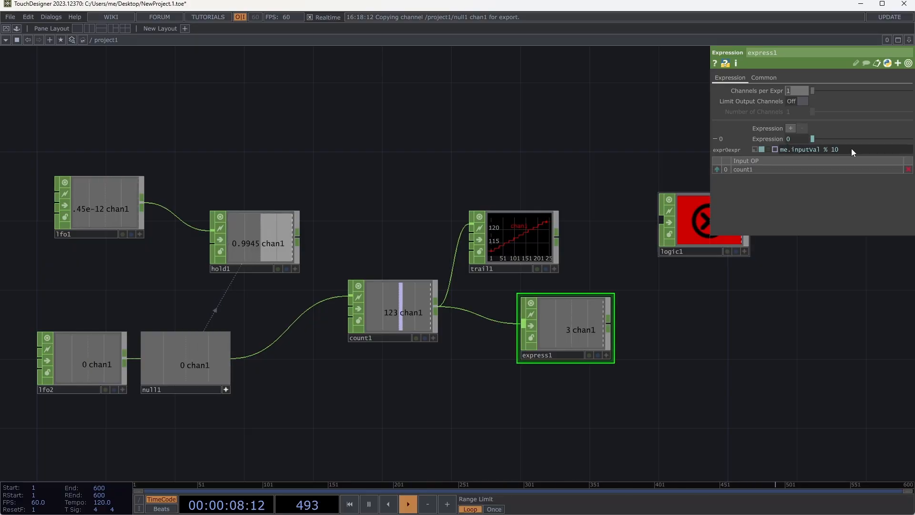
- Spread out the network by placing express1 lower, trail1 higher, and count1 nearer to null1
drag(586, 334, 603, 368)
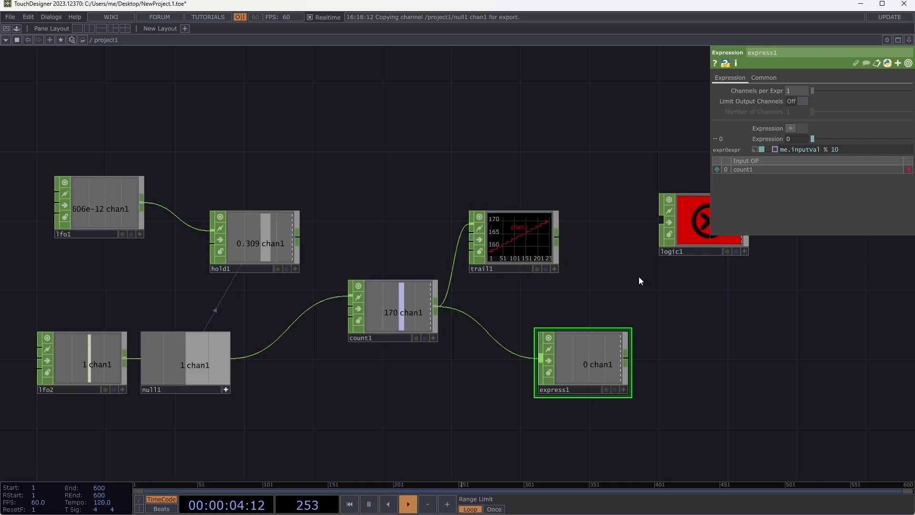
drag(589, 363, 555, 327)
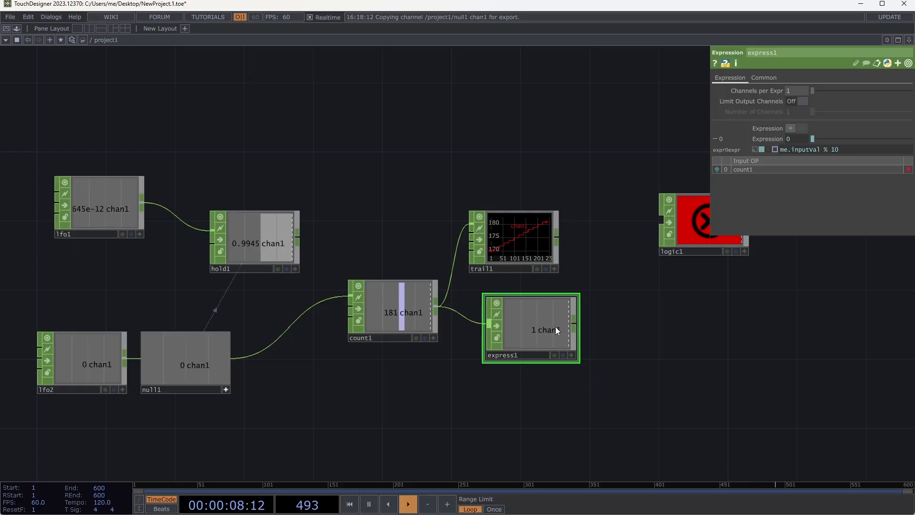
key(ctrl+z)
drag(511, 234, 491, 137)
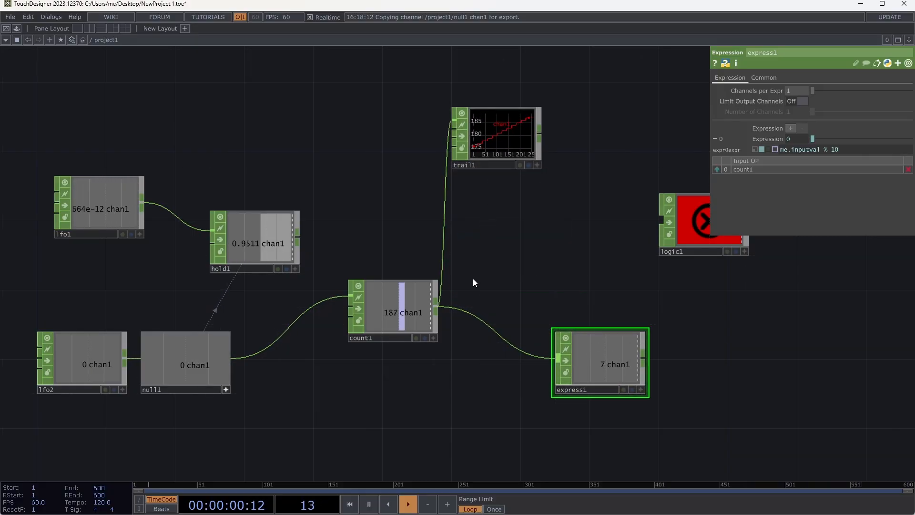
drag(440, 307, 390, 306)
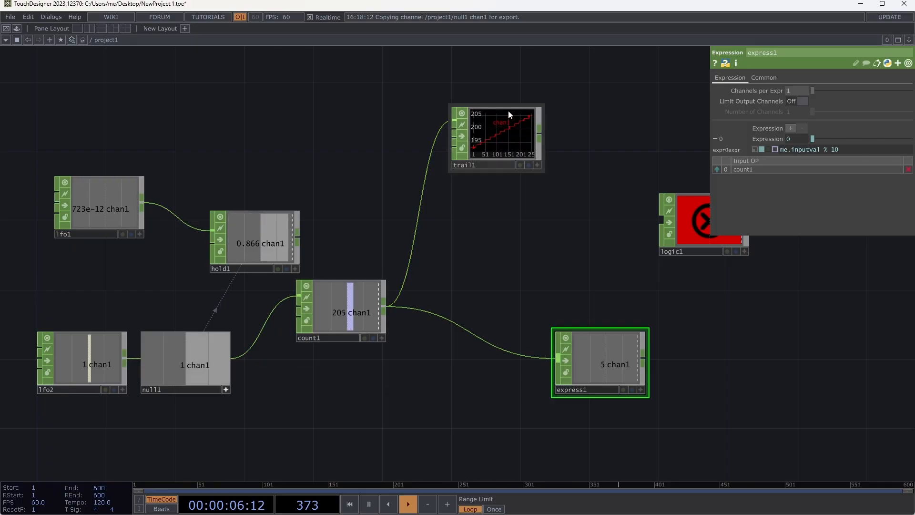
click(385, 307)
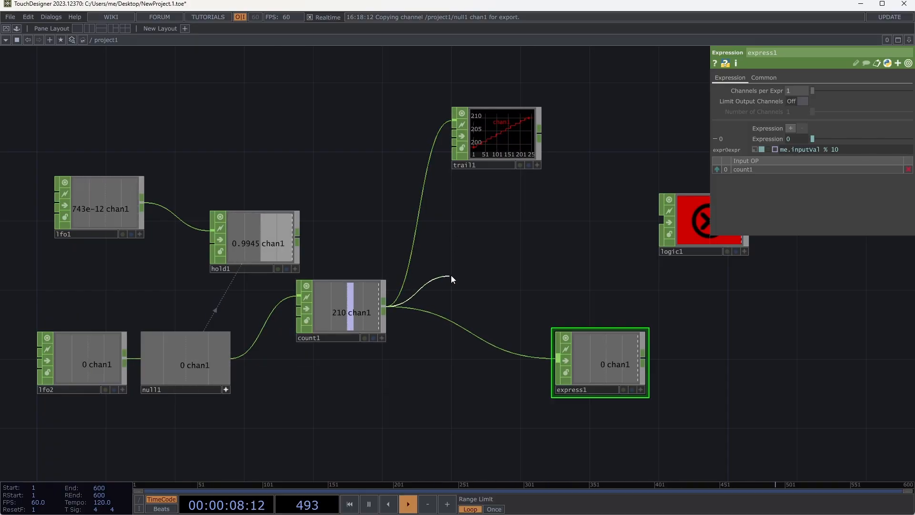
key(Tab)
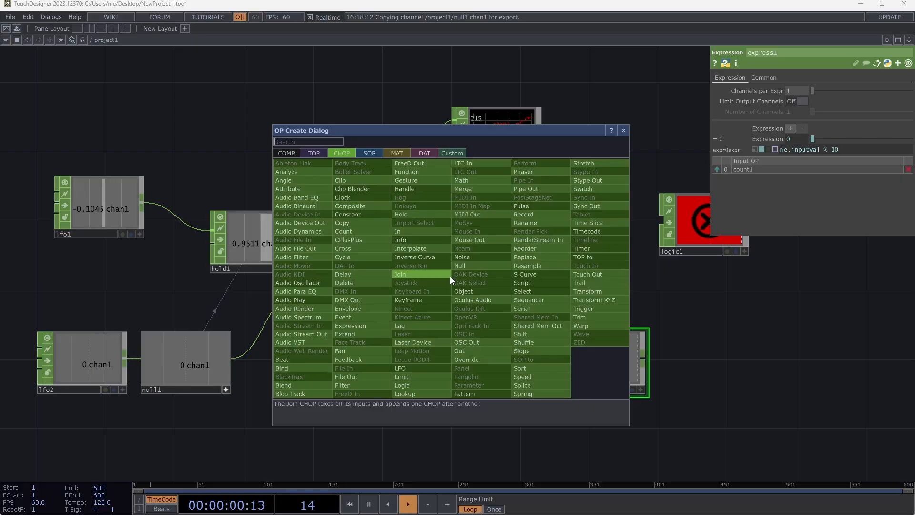
key(Escape)
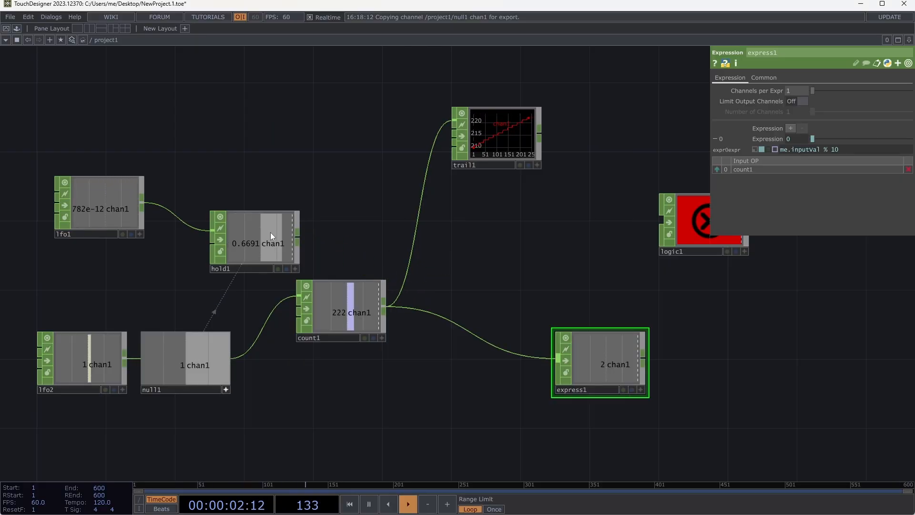
- Move hold1 up beside lfo1 and attach a Lag CHOP to hold1's output
drag(270, 232, 254, 181)
click(282, 184)
click(324, 191)
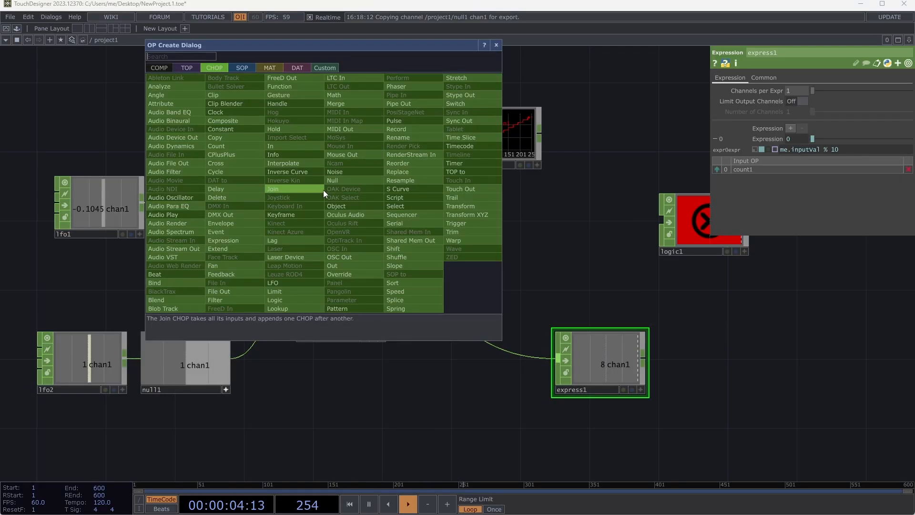
click(312, 239)
click(358, 187)
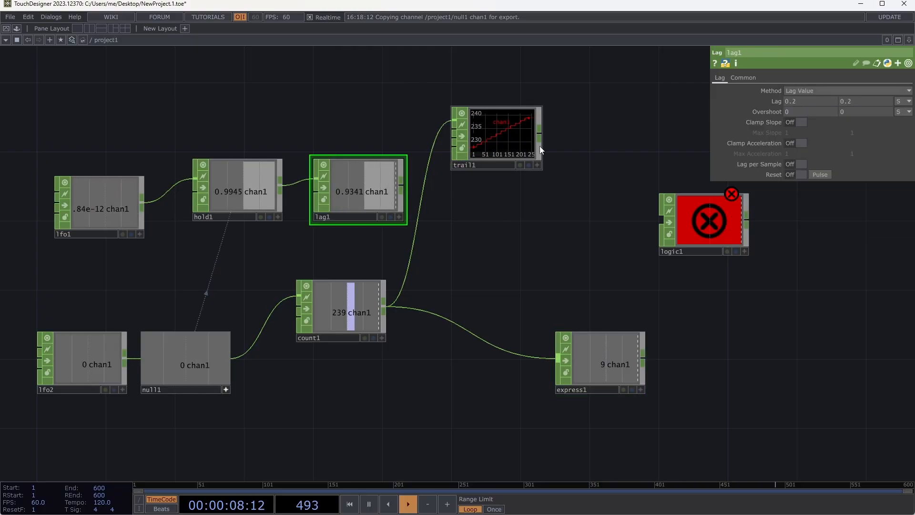
- Enlarge the trail1 node and wire lag1's output into its second input
drag(495, 127, 565, 112)
drag(566, 115, 500, 156)
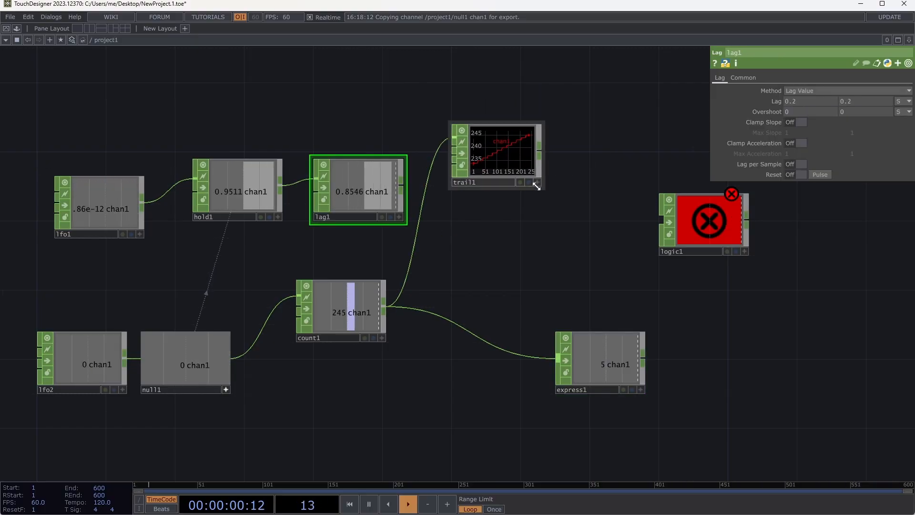
drag(541, 189, 633, 271)
click(401, 190)
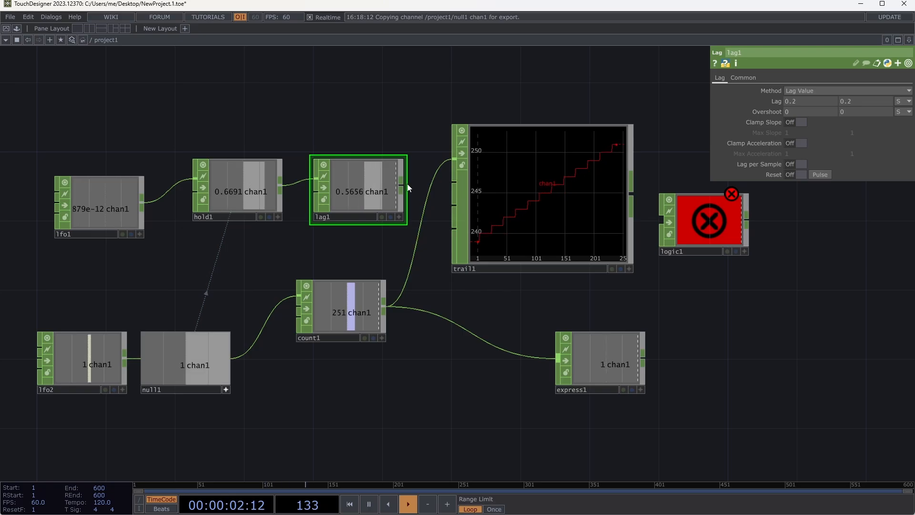
click(454, 205)
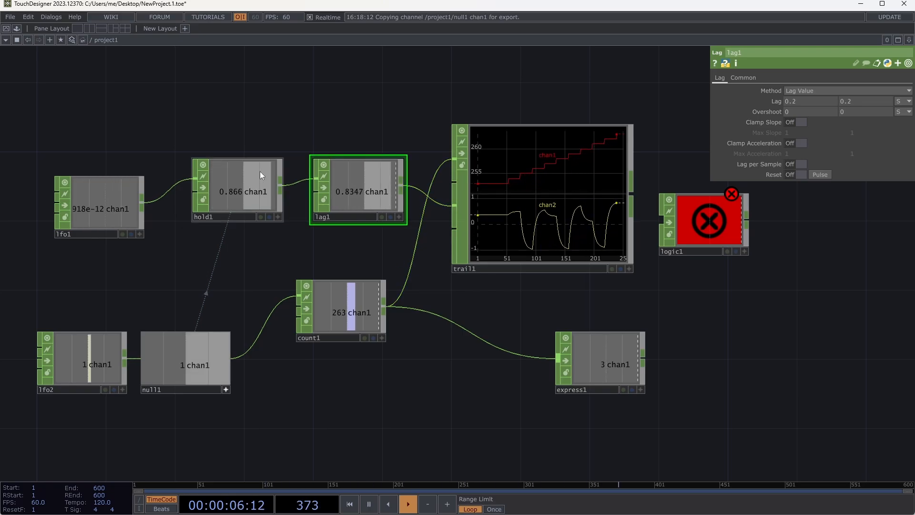
- Move hold1 closer to lfo1 and connect its output to trail1's first input in place of count1
drag(276, 187, 223, 167)
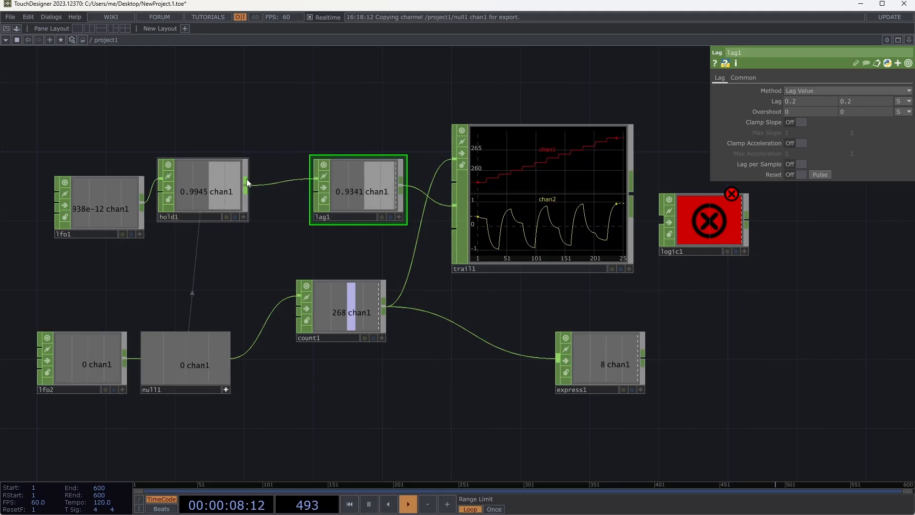
click(245, 185)
click(411, 261)
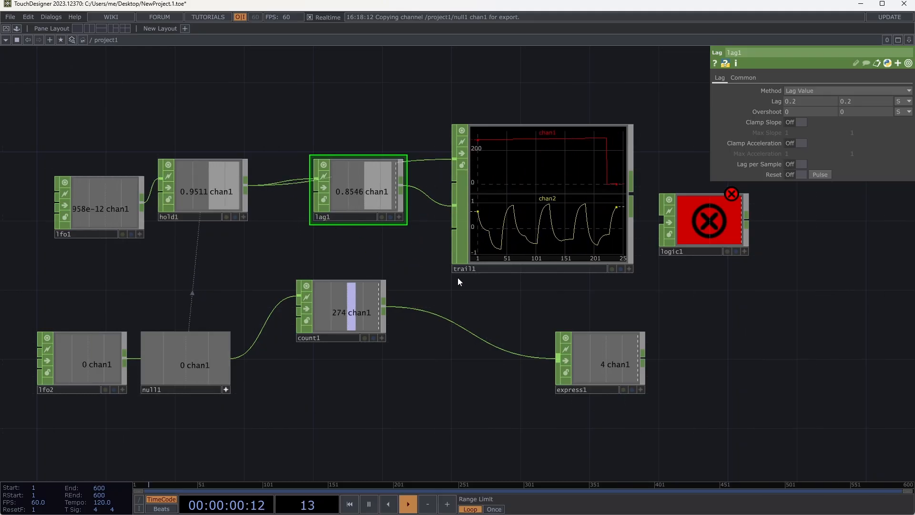
- Move lag1 lower, set its lag values to 0.7 seconds, and enable slope and acceleration clamping
drag(348, 207, 376, 237)
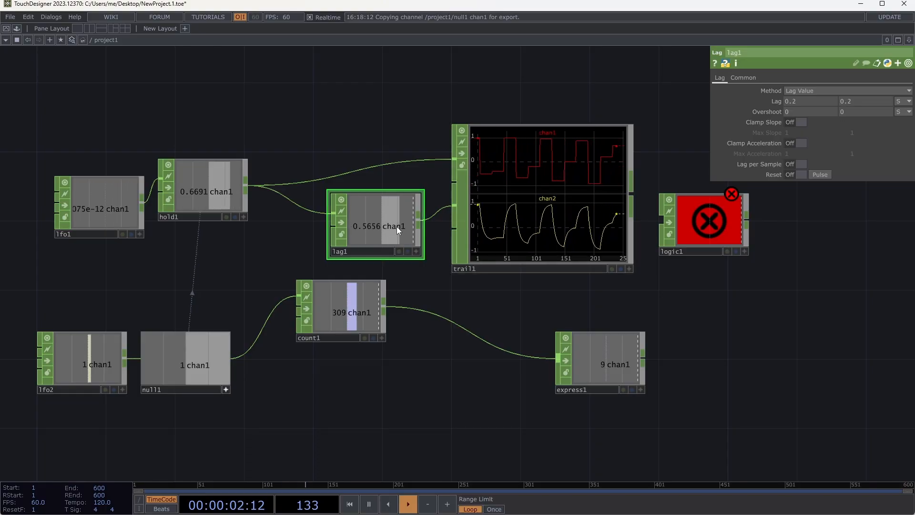
mouse_move(771, 105)
middle_down()
mouse_move(800, 94)
mouse_move(742, 92)
mouse_move(771, 102)
middle_up()
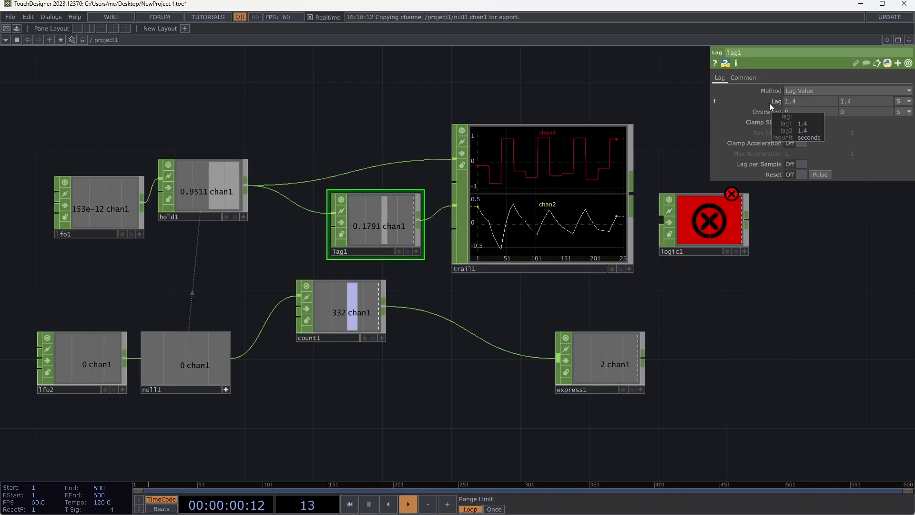
middle_drag(773, 102, 764, 92)
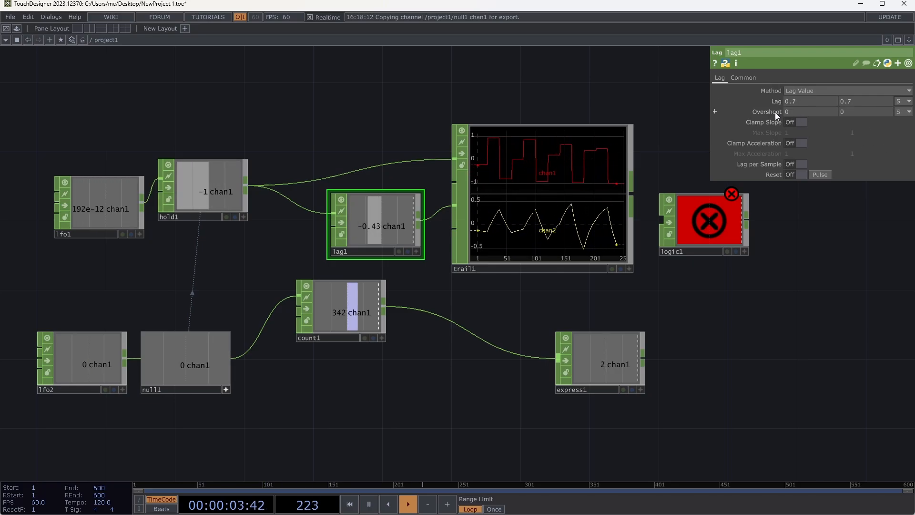
click(800, 122)
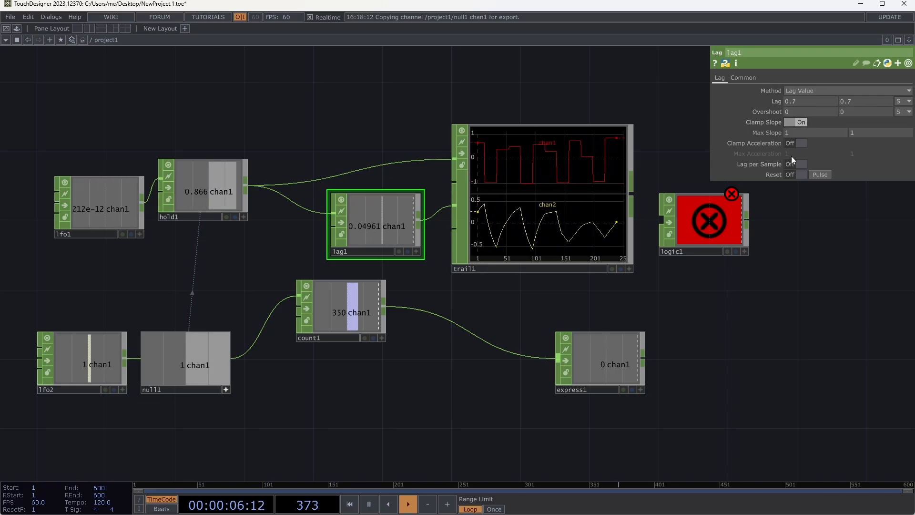
click(796, 144)
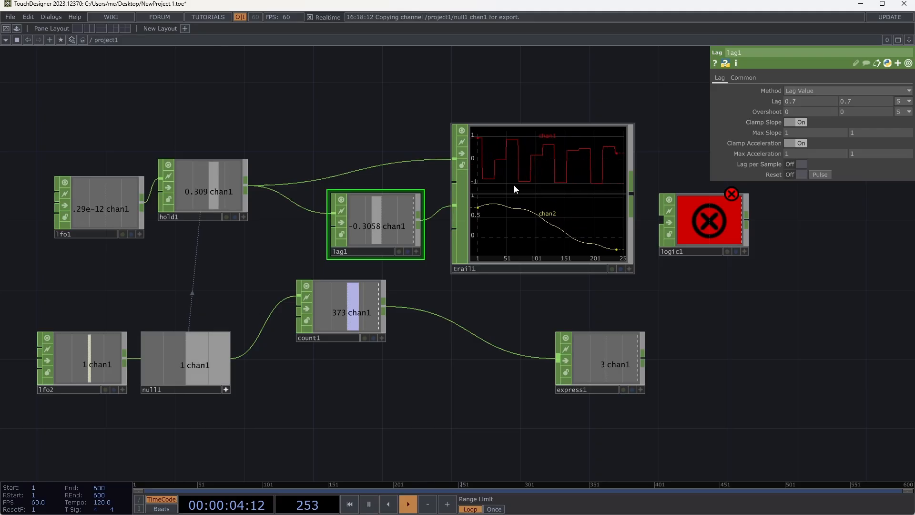
- Move trail1 and lag1 higher in the network to free space between hold1 and trail1
drag(542, 230, 612, 161)
drag(419, 205, 369, 126)
key(Tab)
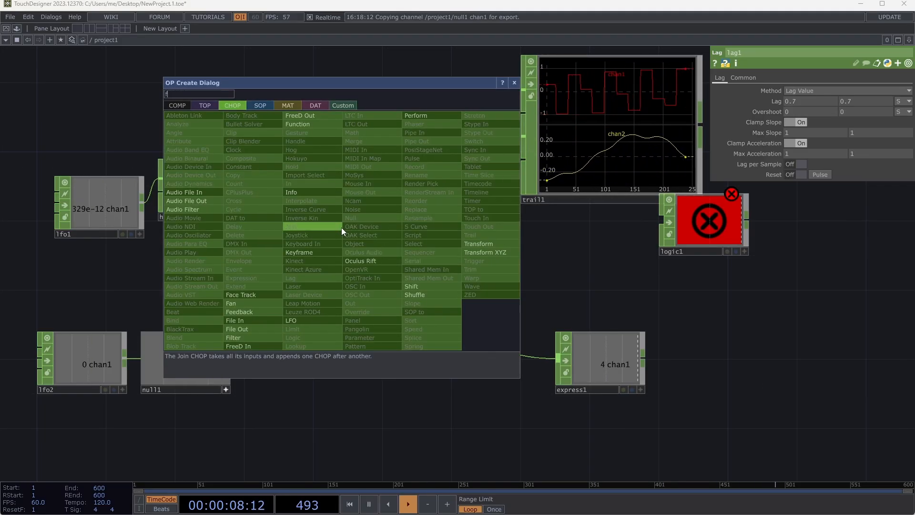
text(filter)
key(Escape)
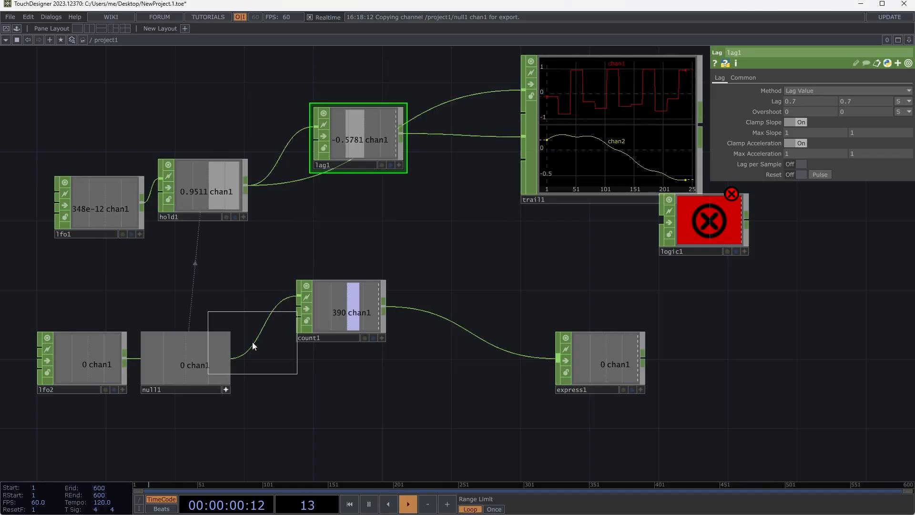
- Place a Filter CHOP below lag1 and connect hold1's output to its input, with hold1 shifted slightly lower
key(Tab)
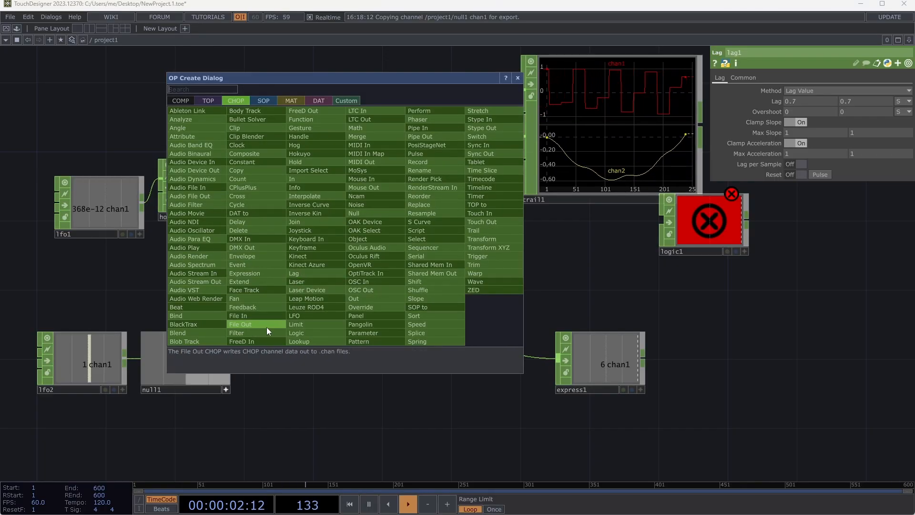
click(269, 330)
click(357, 226)
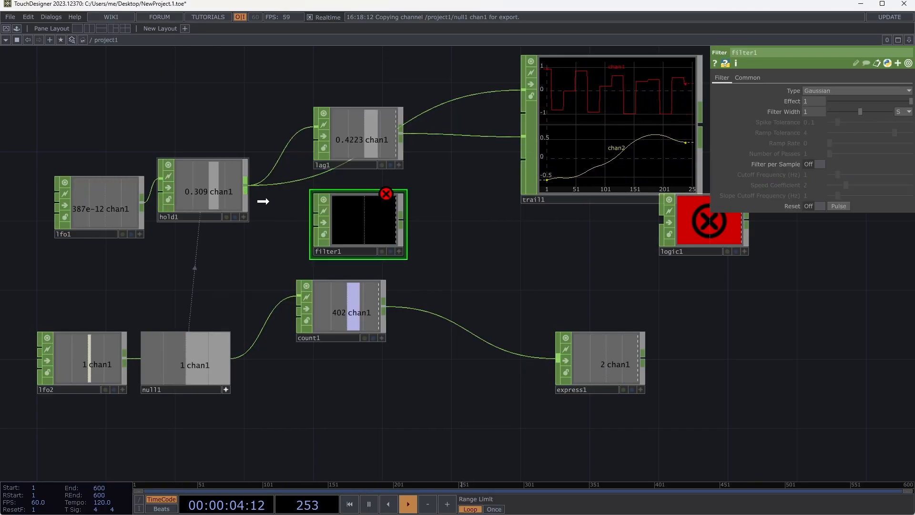
drag(241, 191, 259, 225)
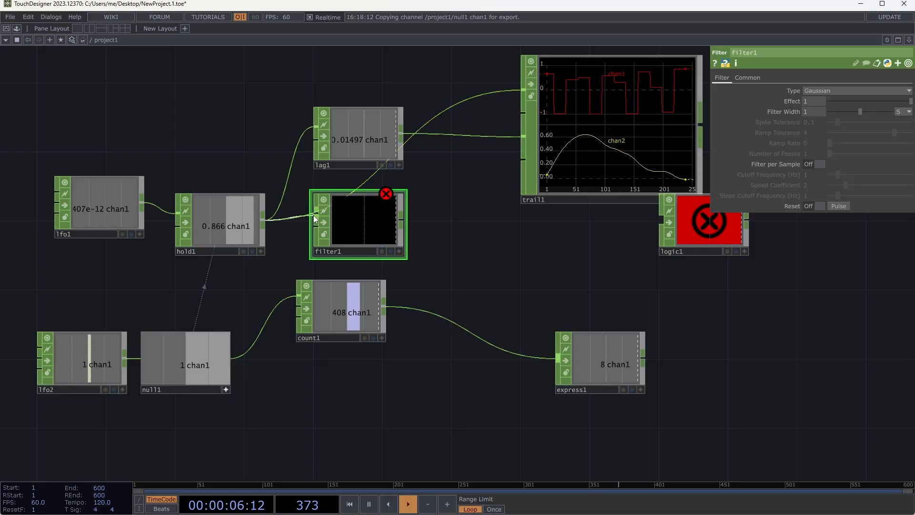
- Wire filter1's output into trail1's third input and set the filter width to 0.26 seconds
drag(394, 219, 523, 160)
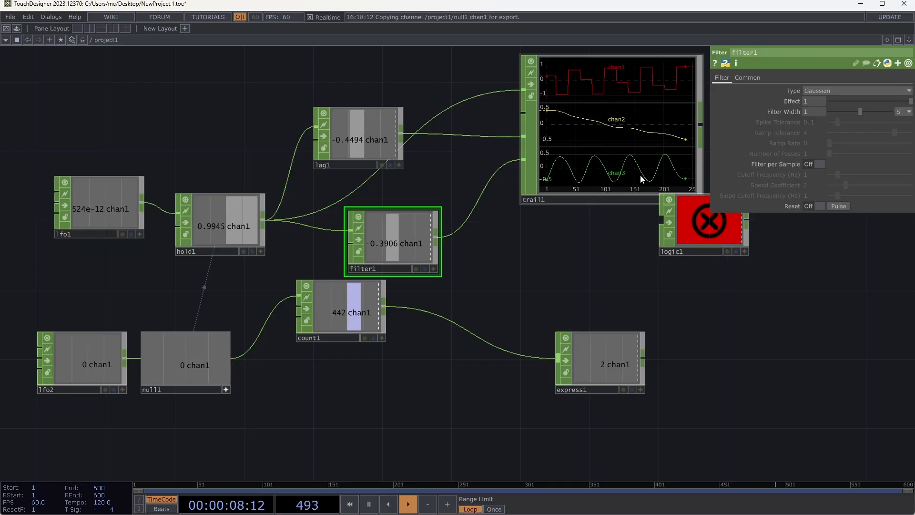
drag(868, 110, 837, 110)
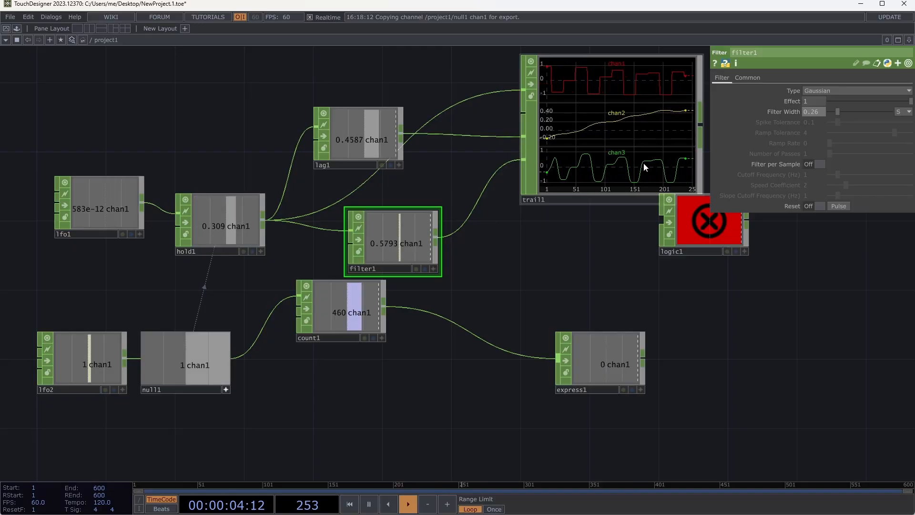
- Add a Parameter CHOP in the empty area below count1
drag(598, 267, 460, 276)
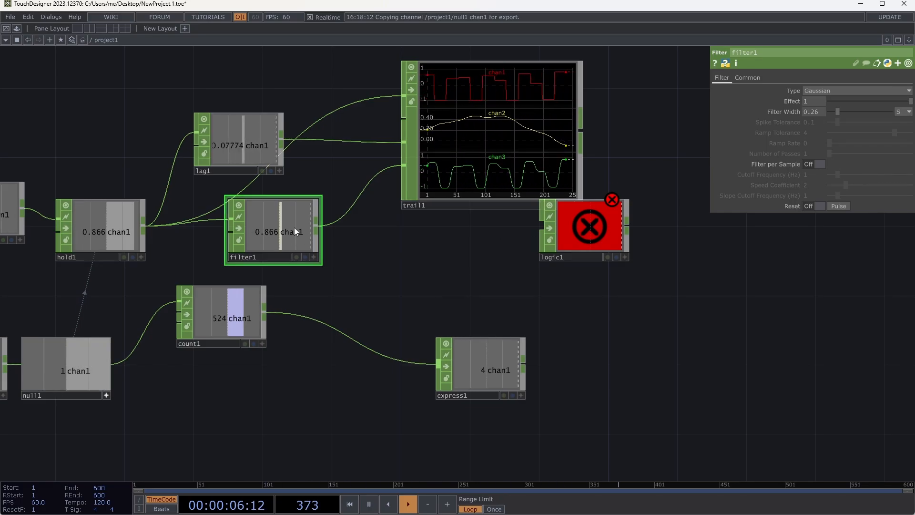
drag(389, 231, 484, 204)
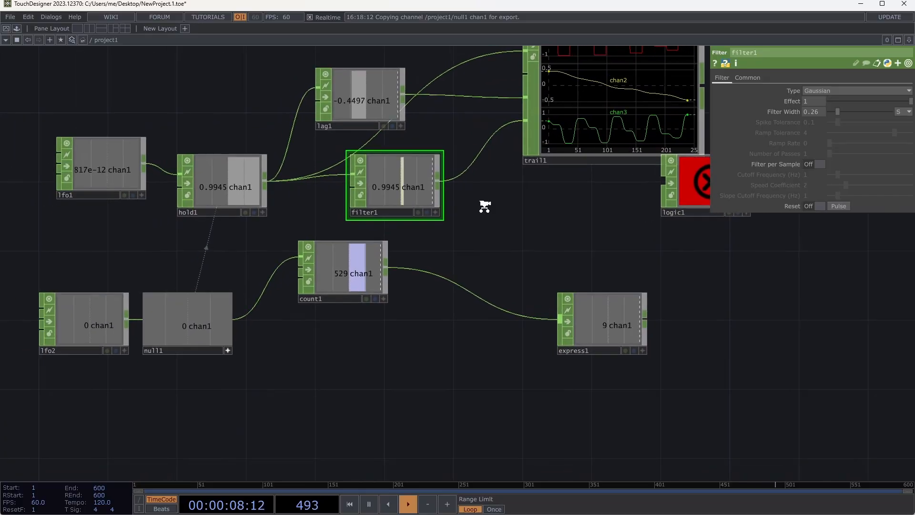
scroll(485, 207, down, 3)
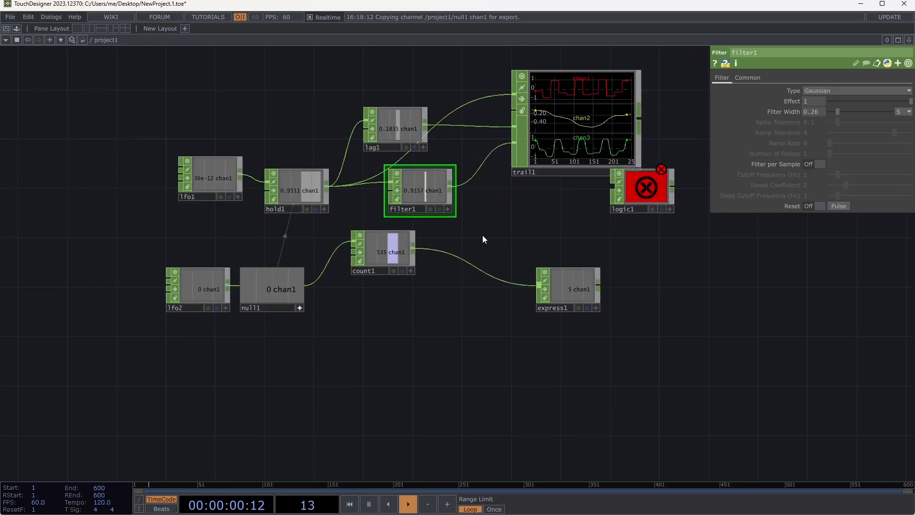
drag(491, 220, 478, 184)
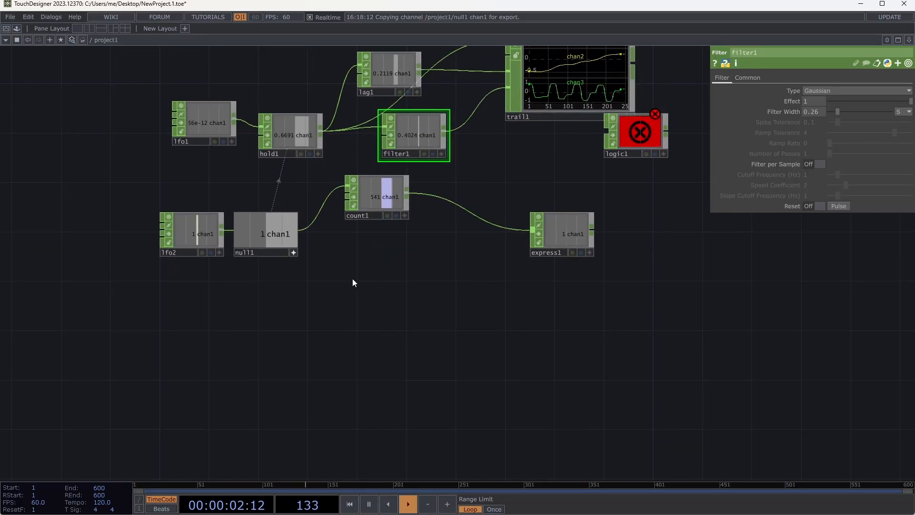
key(Tab)
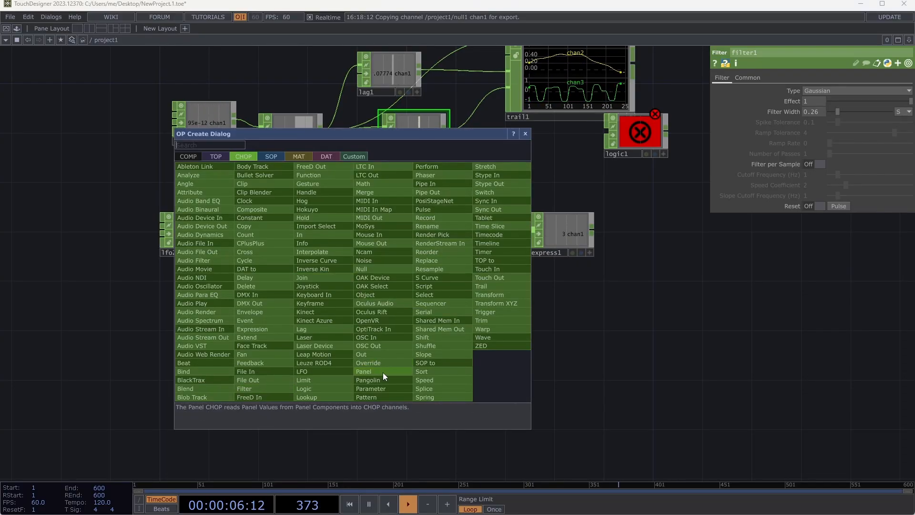
click(386, 388)
click(410, 314)
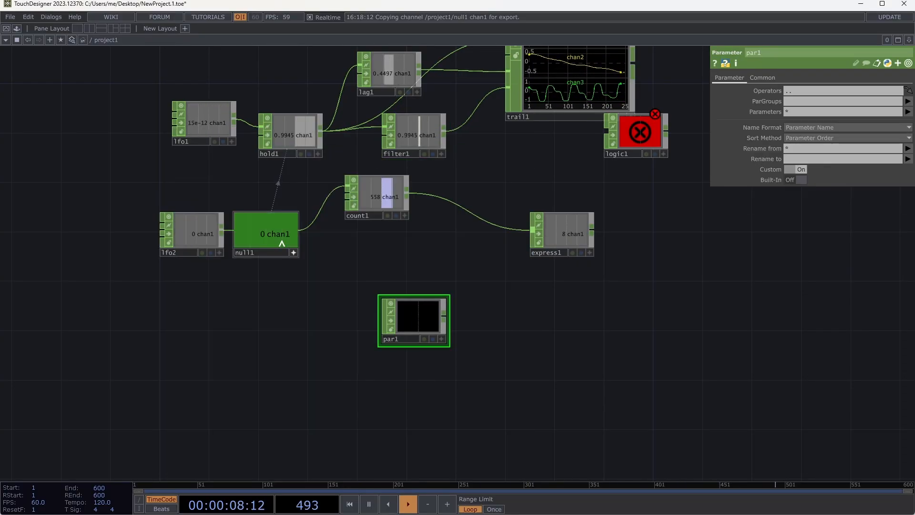
- Make par1 read lfo2's parameters with built-in ones included, and enlarge the par1 node to list its channels
drag(194, 233, 803, 92)
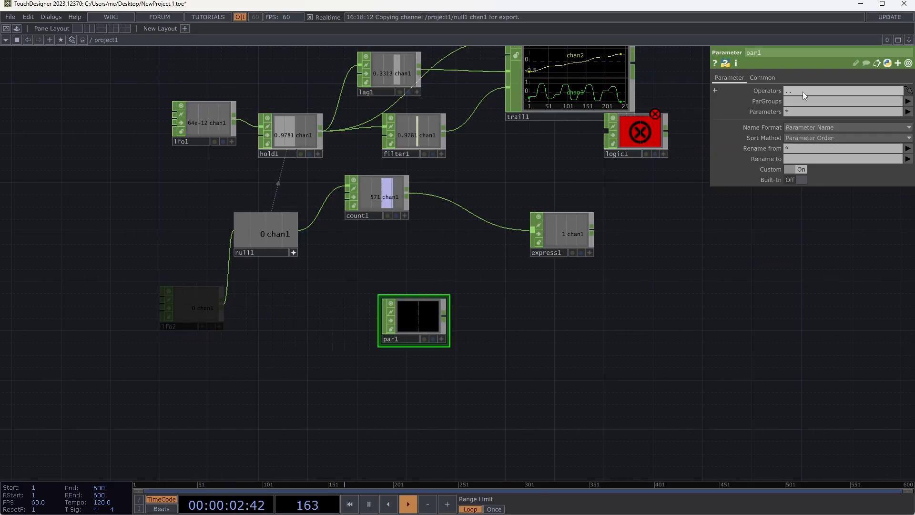
click(795, 179)
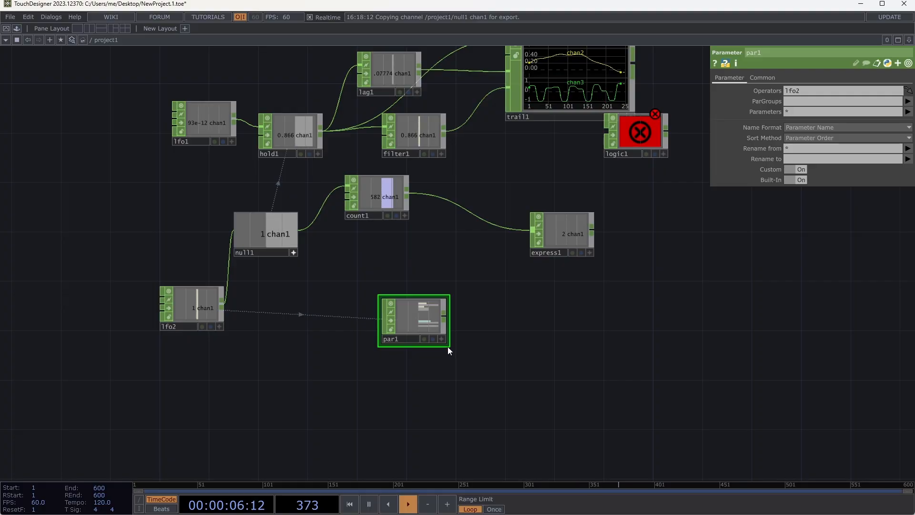
drag(448, 346, 585, 438)
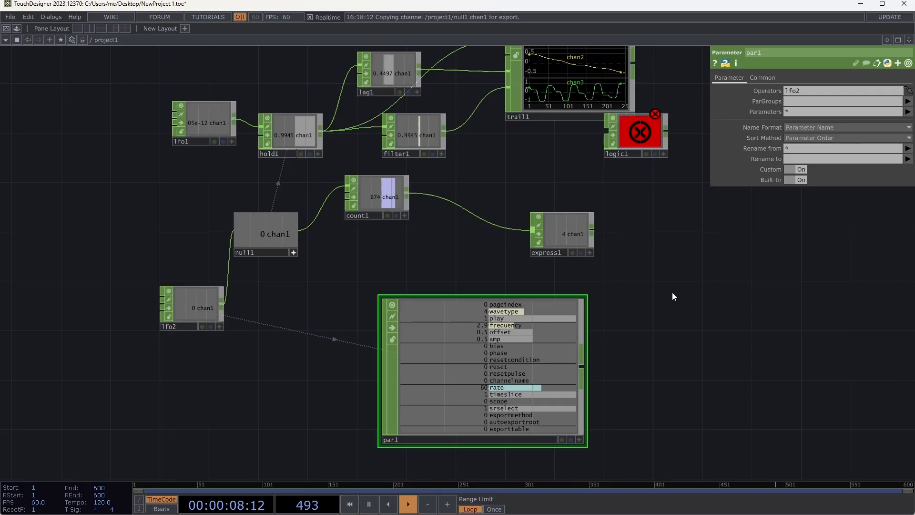
- Add an Audio File In CHOP in the empty network area to the right of trail1
drag(737, 337, 413, 296)
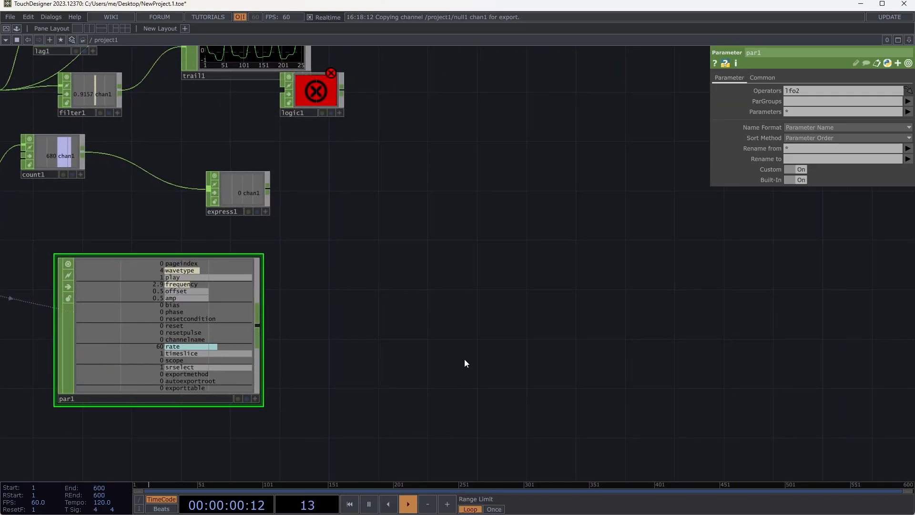
drag(437, 210, 253, 309)
key(Tab)
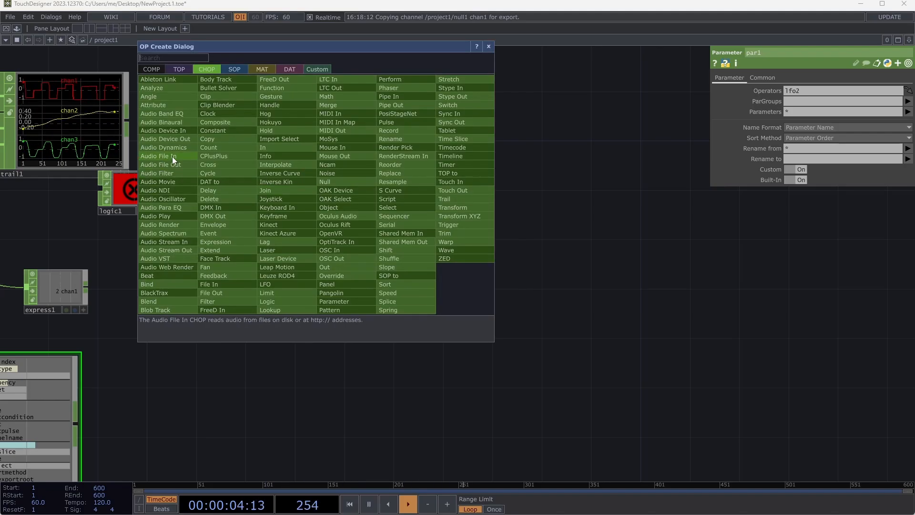
click(173, 156)
click(322, 173)
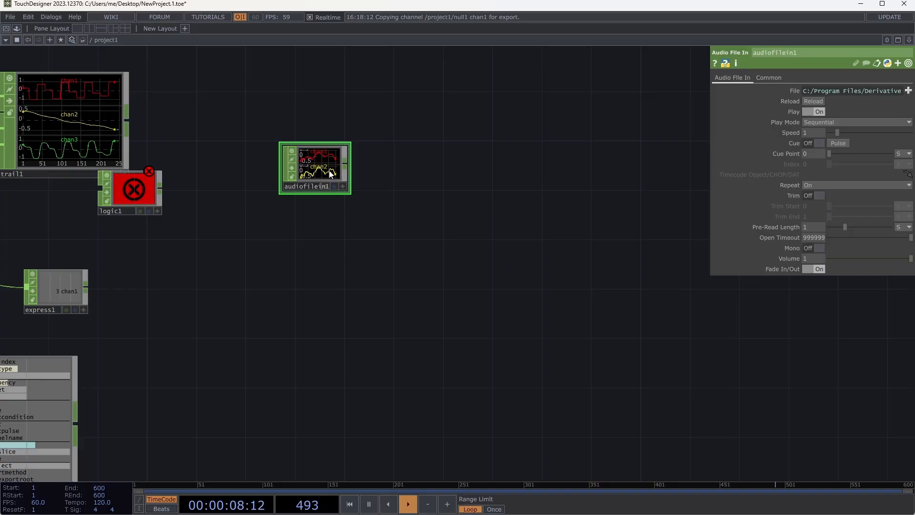
- Attach an Audio Device Out CHOP with Active off to audiofilein1's output and place it farther right
click(345, 167)
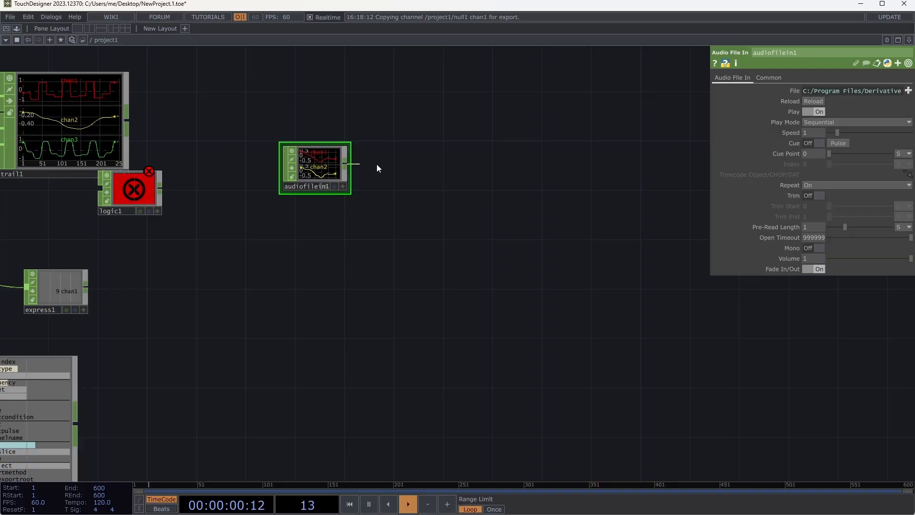
click(402, 164)
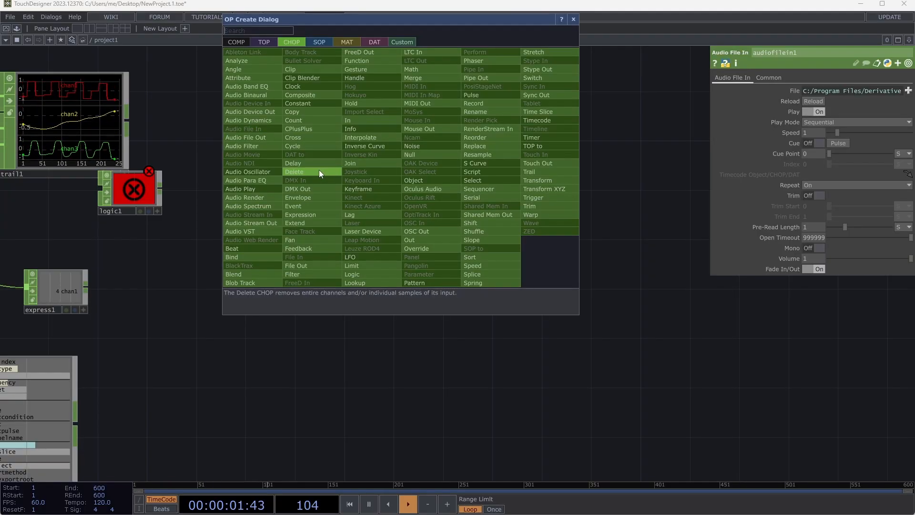
click(273, 112)
click(407, 158)
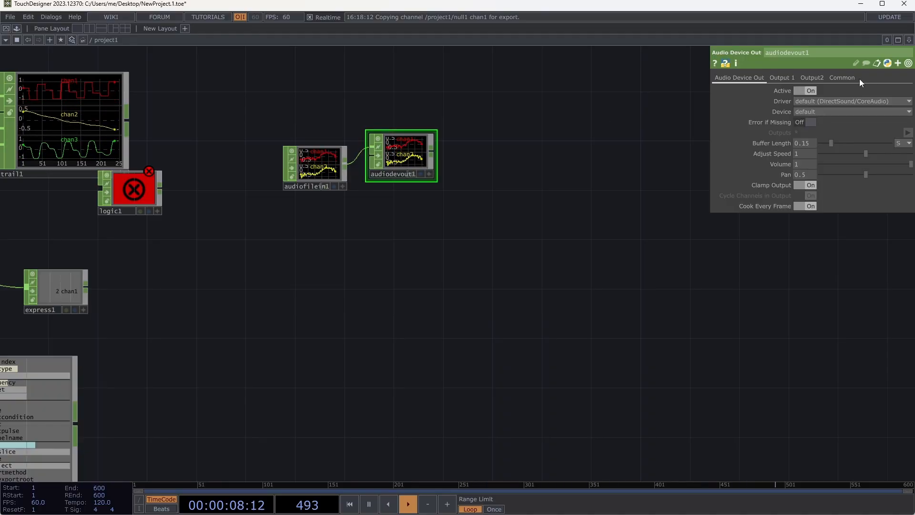
click(806, 91)
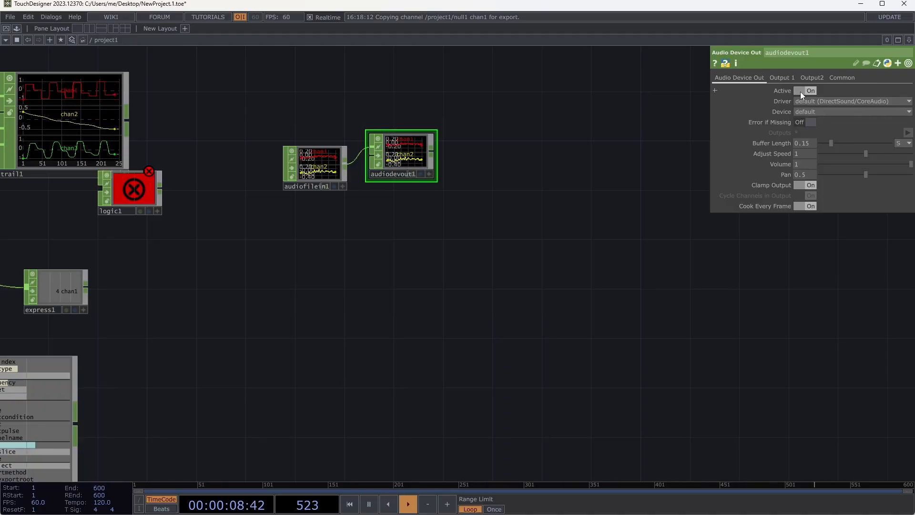
drag(414, 158, 582, 131)
right_click(417, 156)
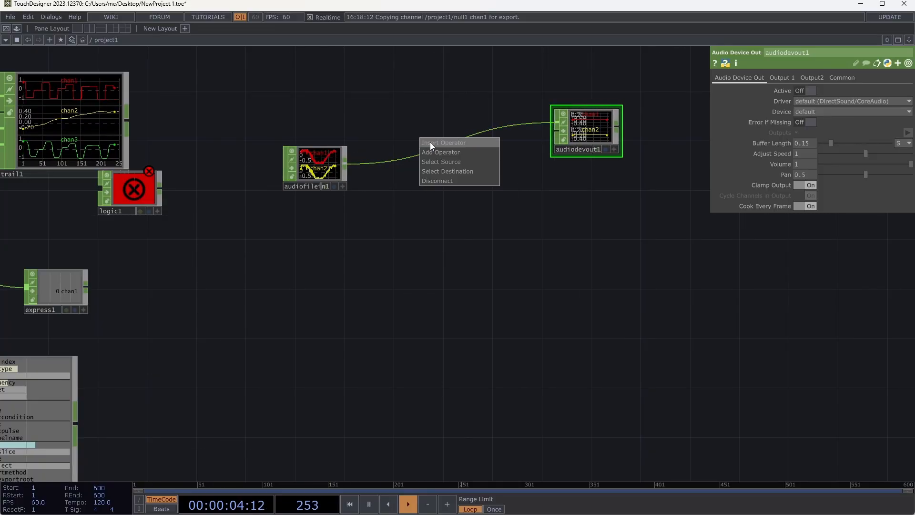
click(430, 142)
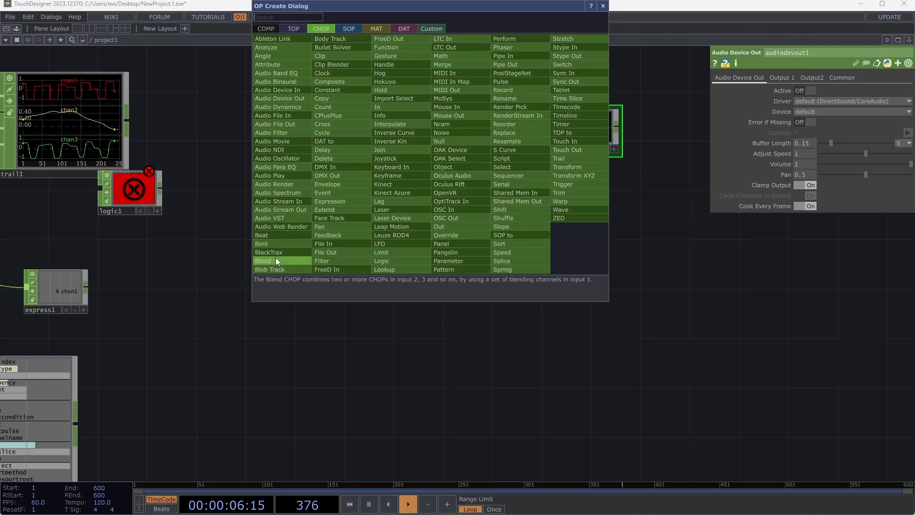
key(Escape)
key(Escape)
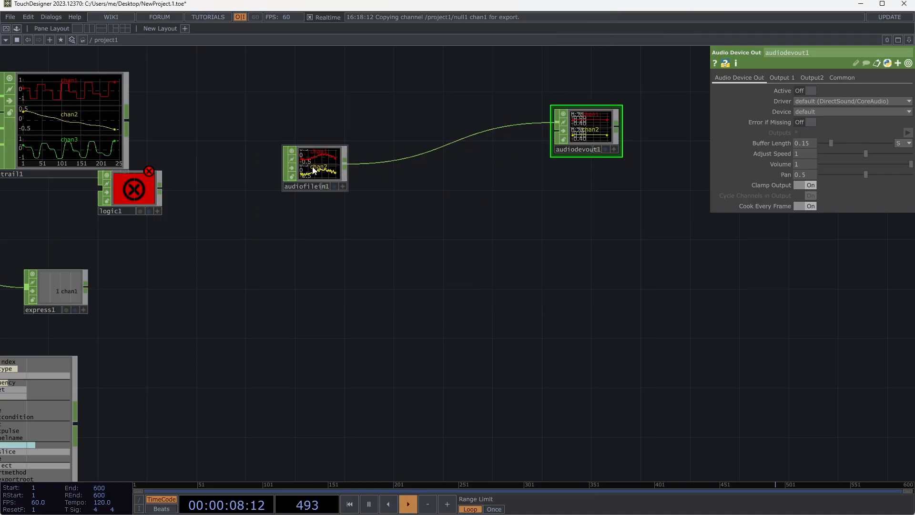
- Insert an Audio Filter CHOP into the wire between audiofilein1 and audiodevout1
scroll(319, 165, up, 10)
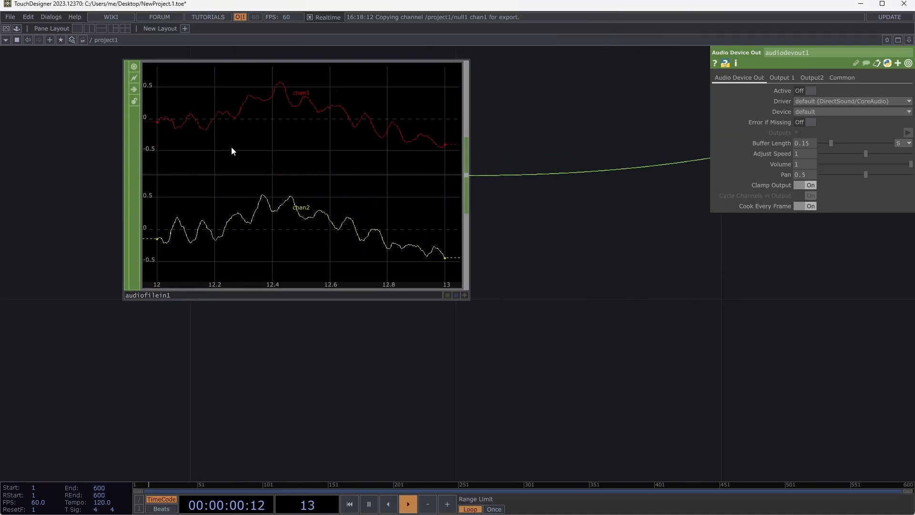
scroll(288, 272, down, 5)
scroll(288, 270, down, 3)
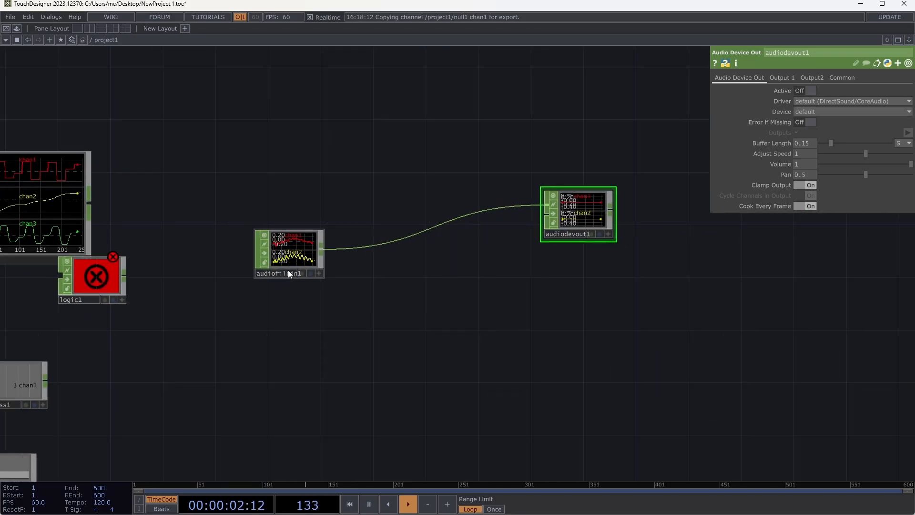
right_click(400, 238)
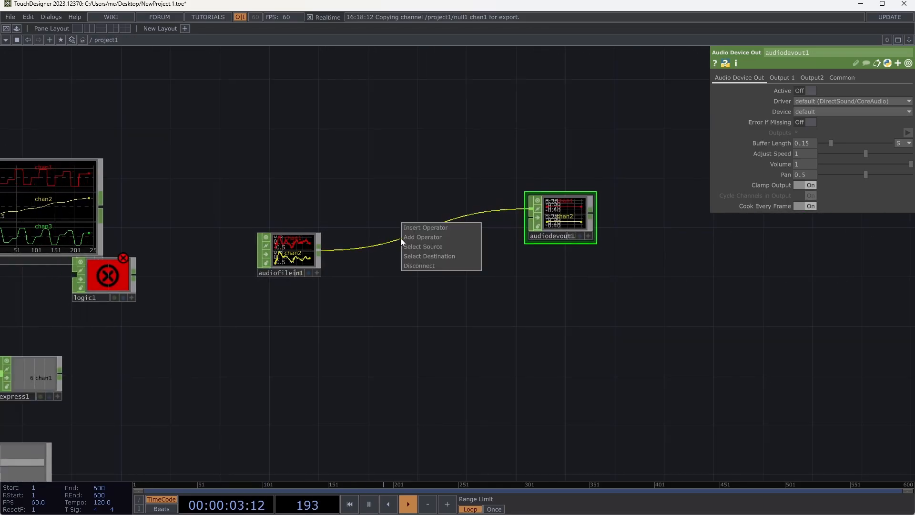
click(427, 228)
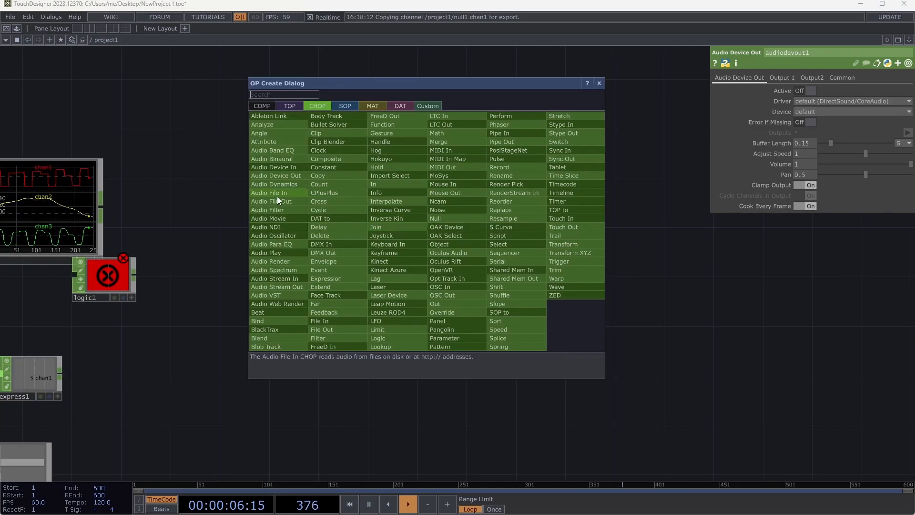
click(283, 210)
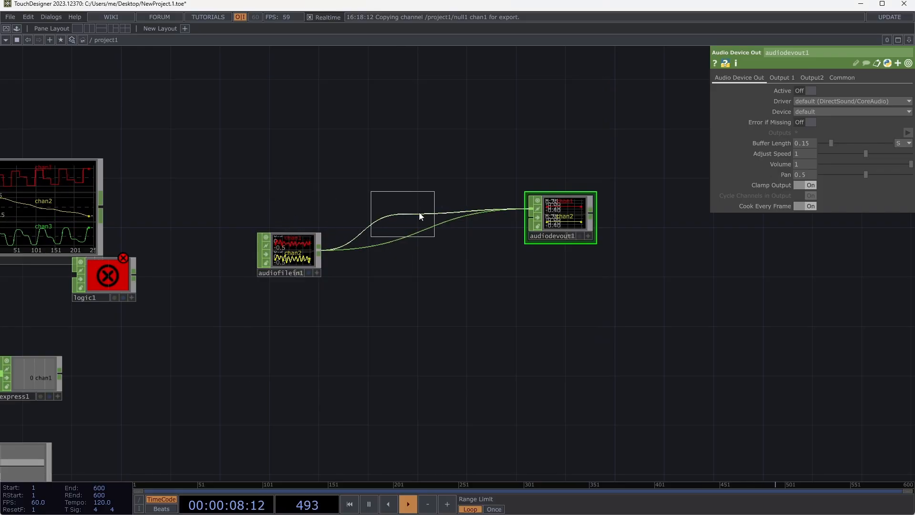
click(428, 214)
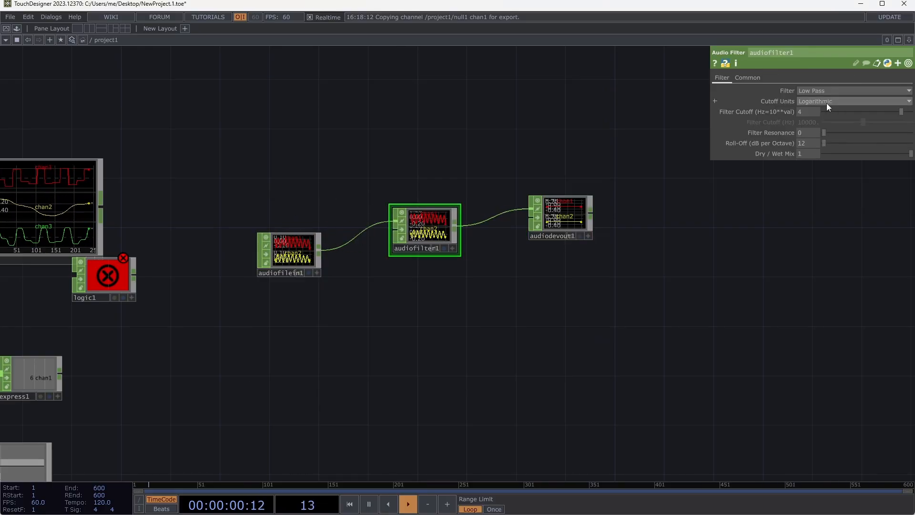
- Set audiofilter1 to High Pass, place it higher in the network, and delete it
click(814, 91)
click(816, 110)
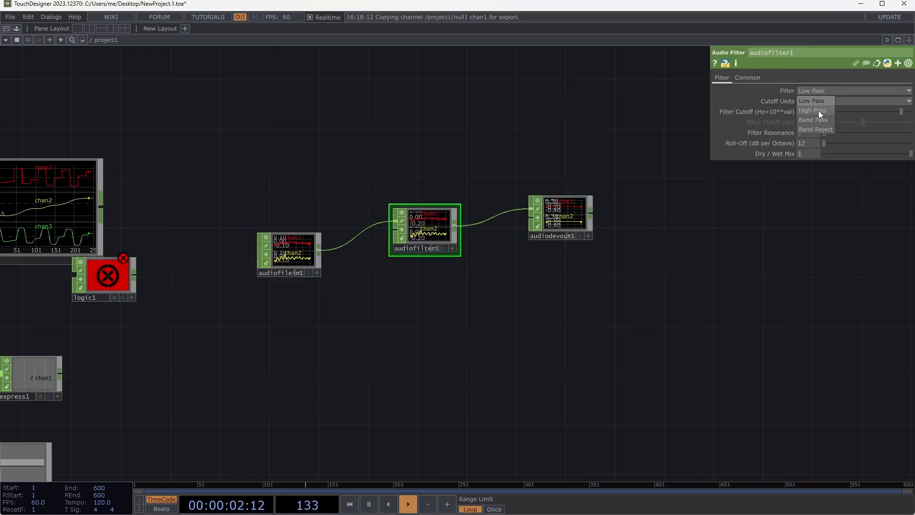
drag(404, 245, 414, 182)
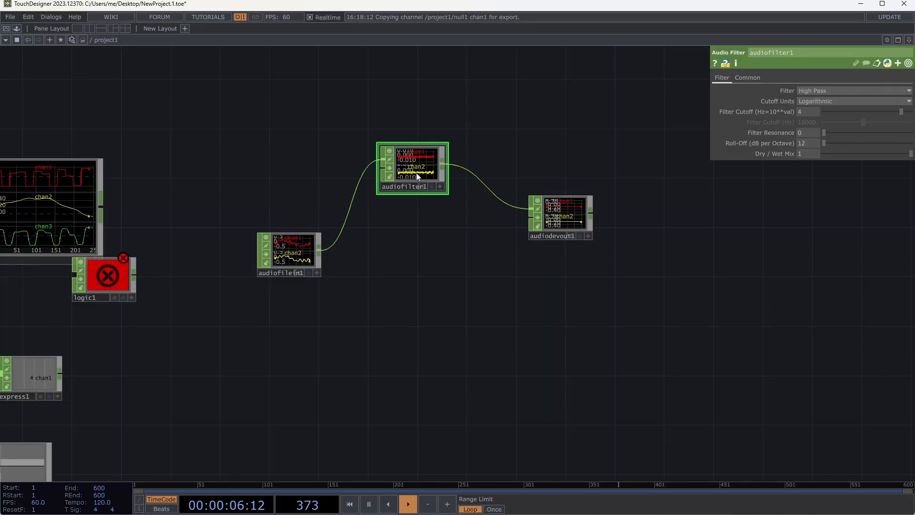
key(Delete)
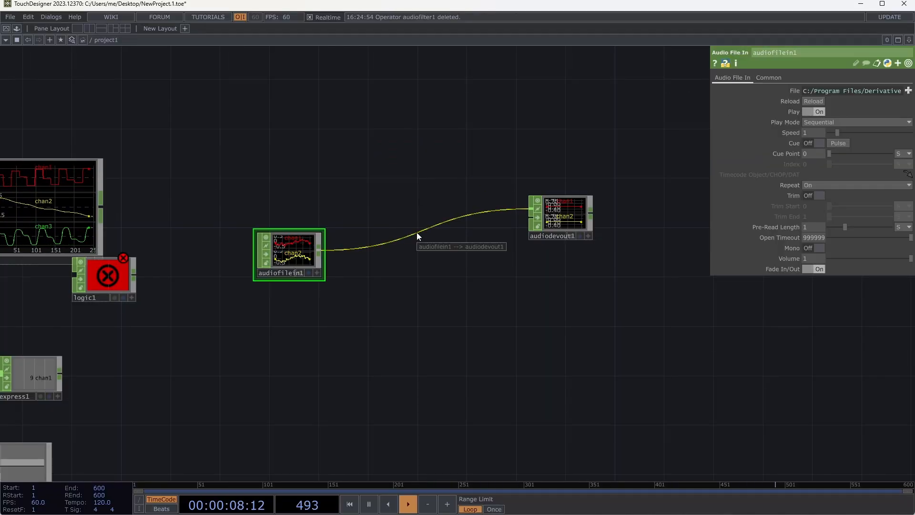
- Insert an Analyze CHOP into the wire between audiofilein1 and audiodevout1
right_click(416, 232)
click(430, 219)
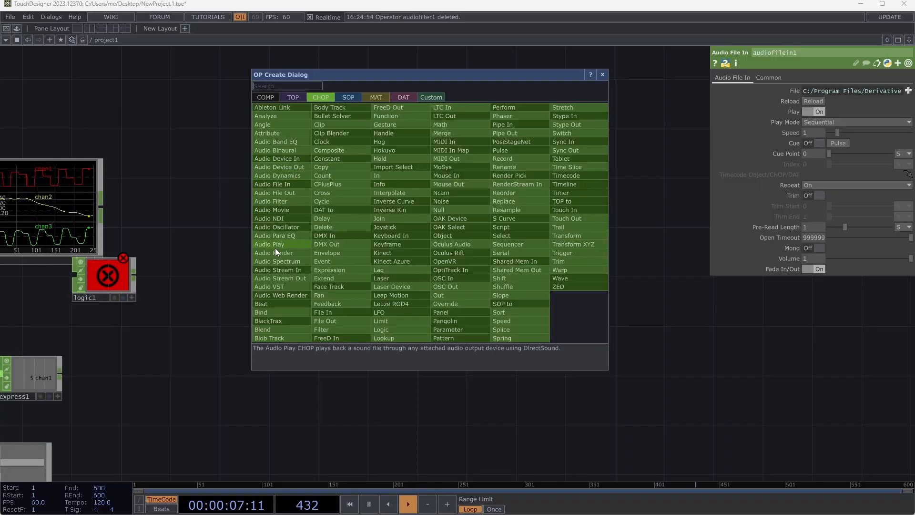
click(280, 116)
click(402, 213)
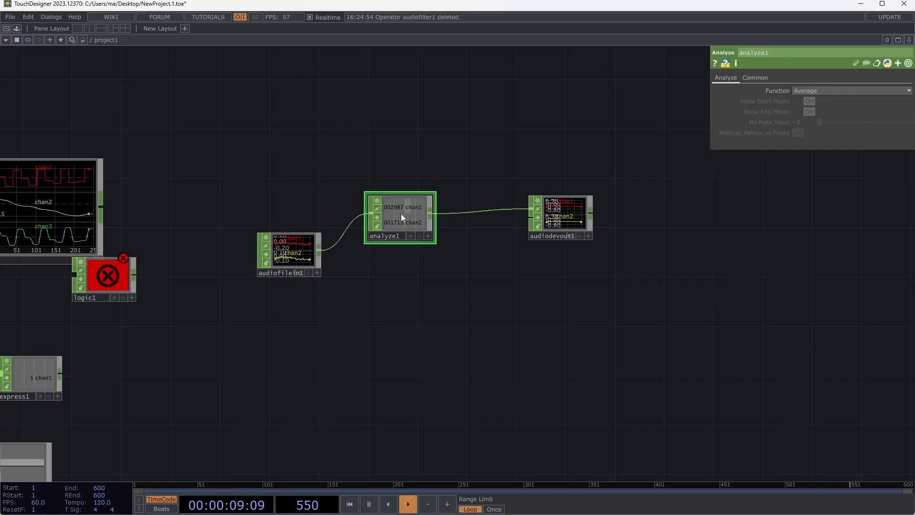
drag(408, 217, 420, 228)
scroll(419, 227, up, 5)
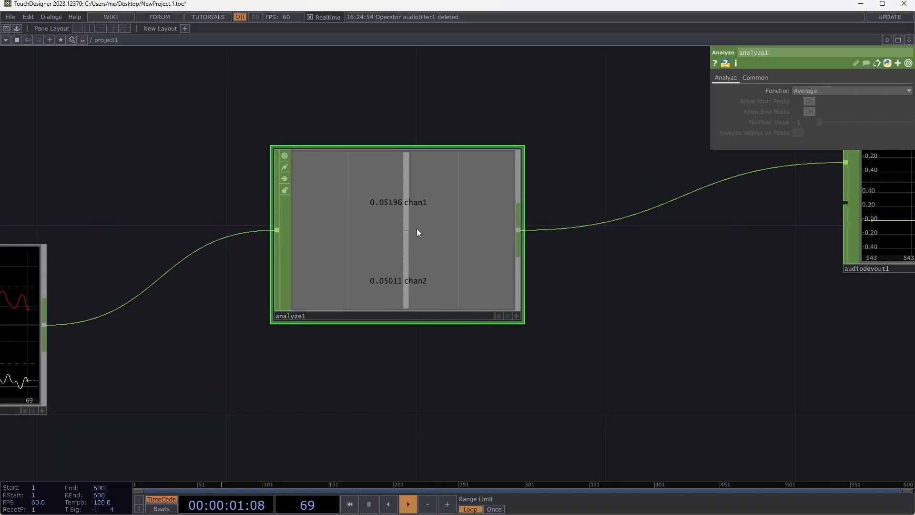
scroll(418, 228, down, 2)
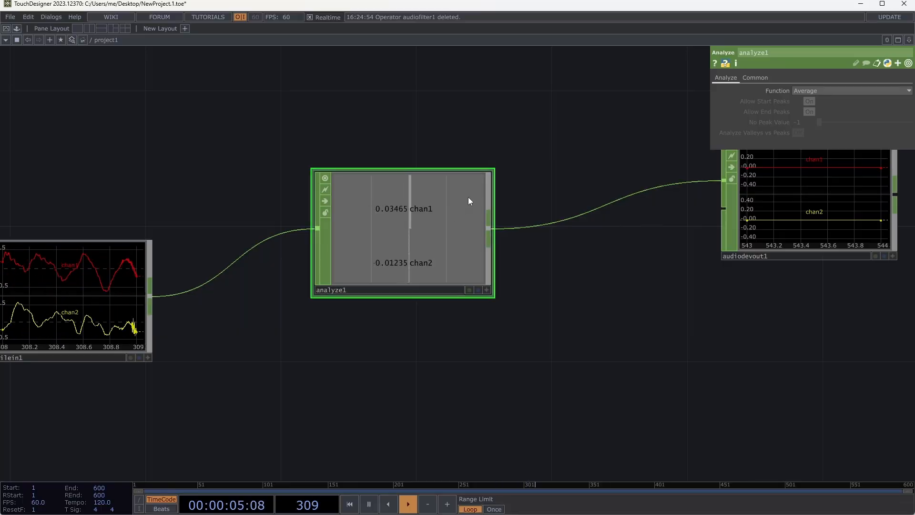
- Set analyze1's function to RMS Power and check its common parameters
click(834, 90)
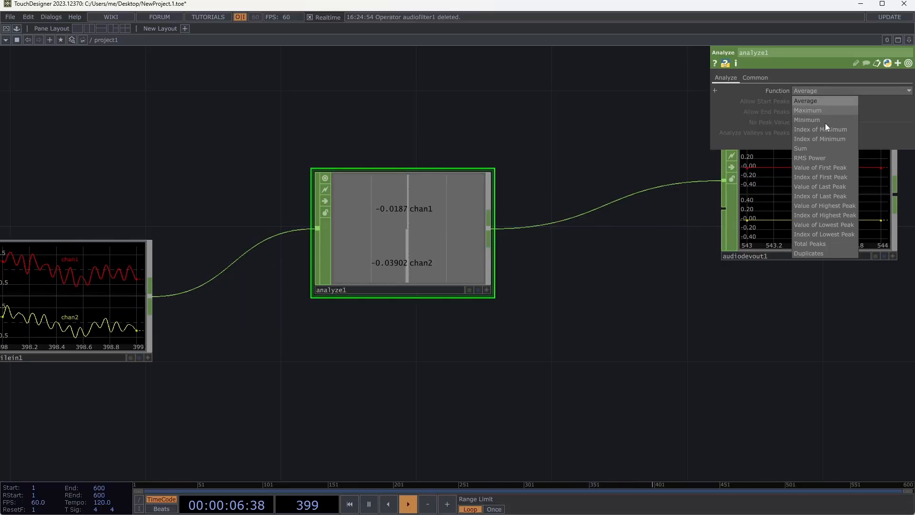
click(818, 157)
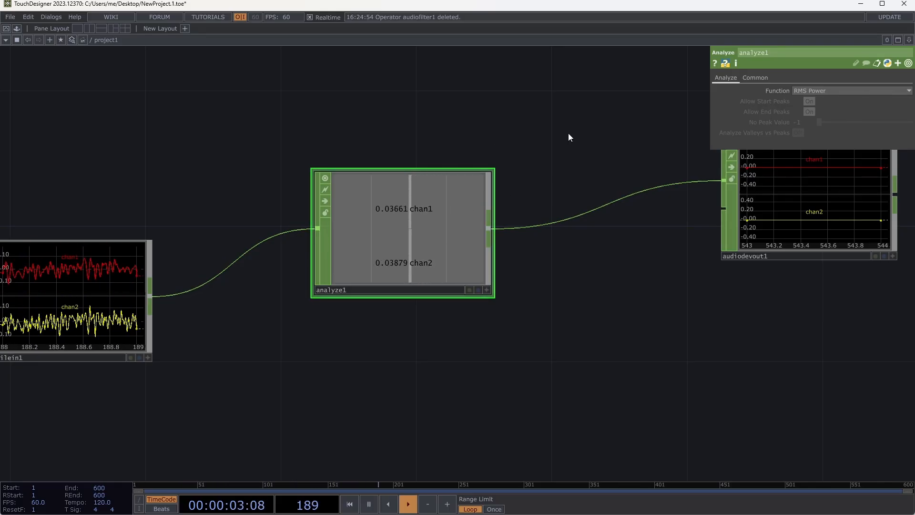
click(754, 77)
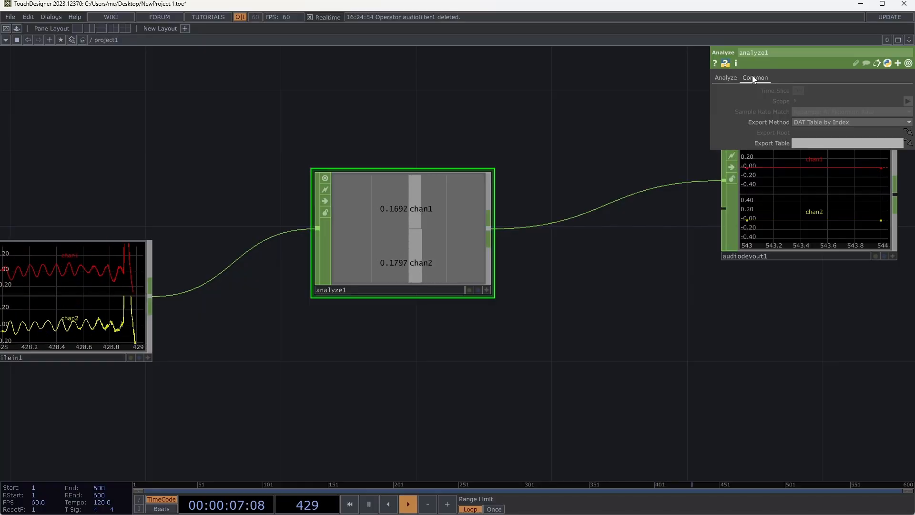
click(722, 79)
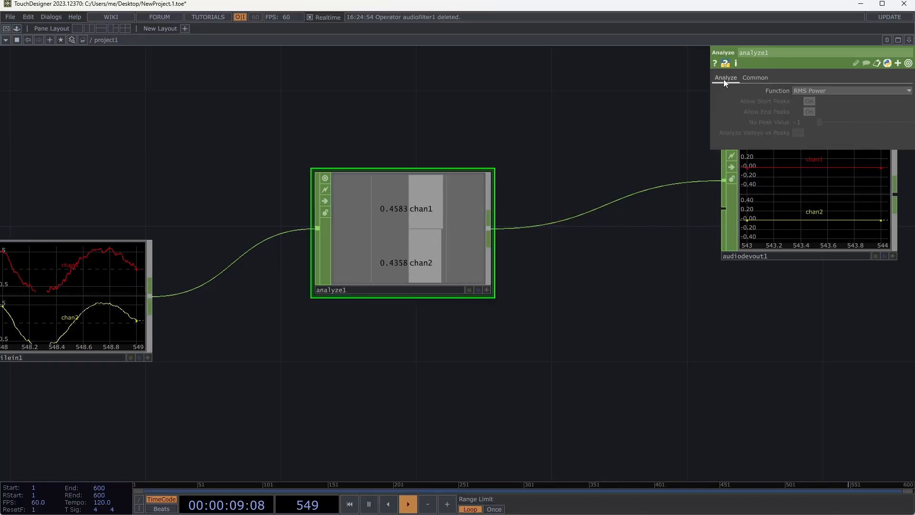
- Turn on Mono for audiofilein1 and reselect analyze1
click(126, 279)
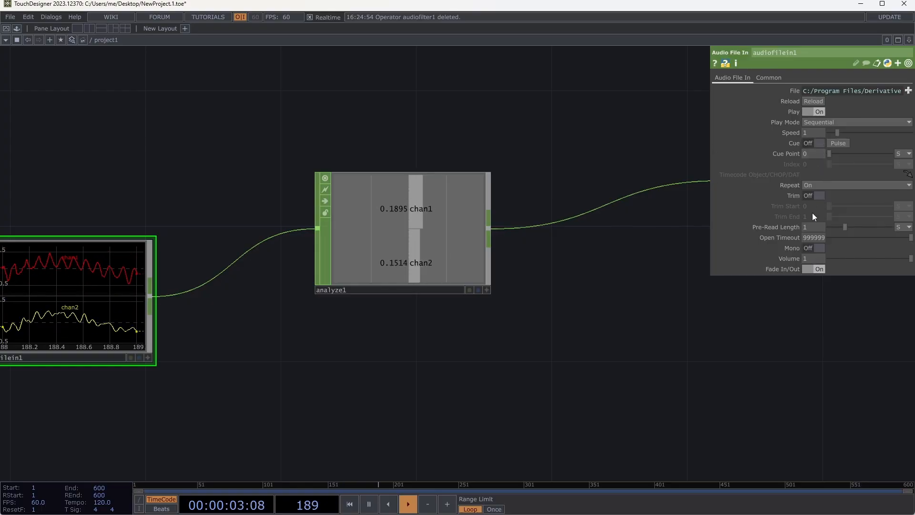
click(819, 247)
click(429, 273)
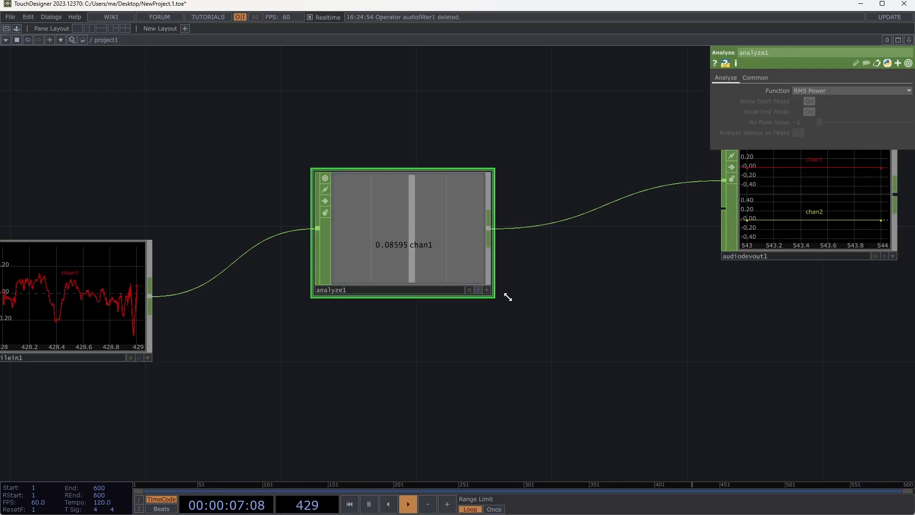
- Add an Audio Movie CHOP in the empty area below audiofilein1
drag(466, 403, 654, 281)
key(Tab)
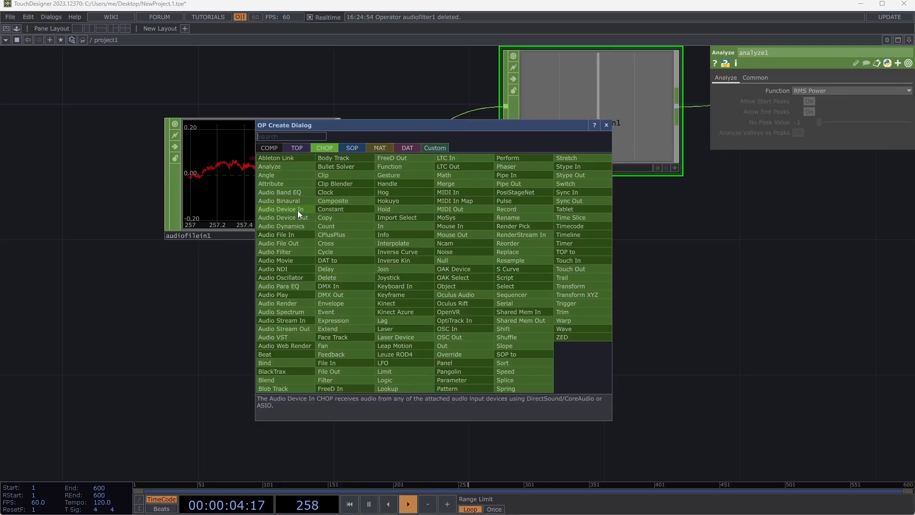
click(296, 261)
click(340, 342)
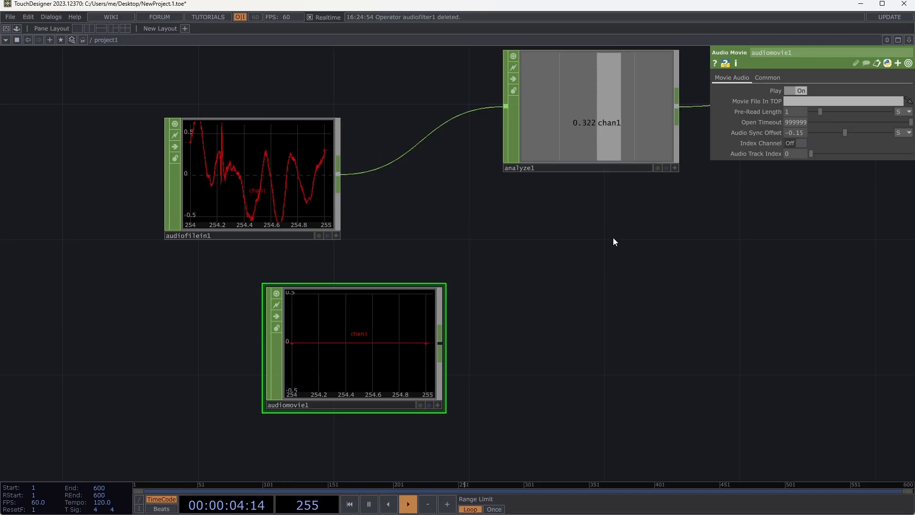
- Add a Panel CHOP in an empty area of the network and examine its channels
drag(543, 203, 334, 111)
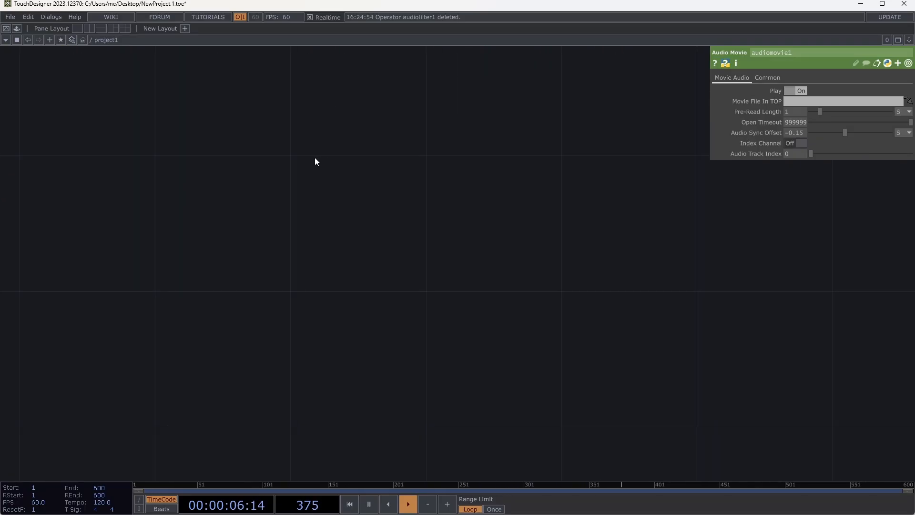
key(Tab)
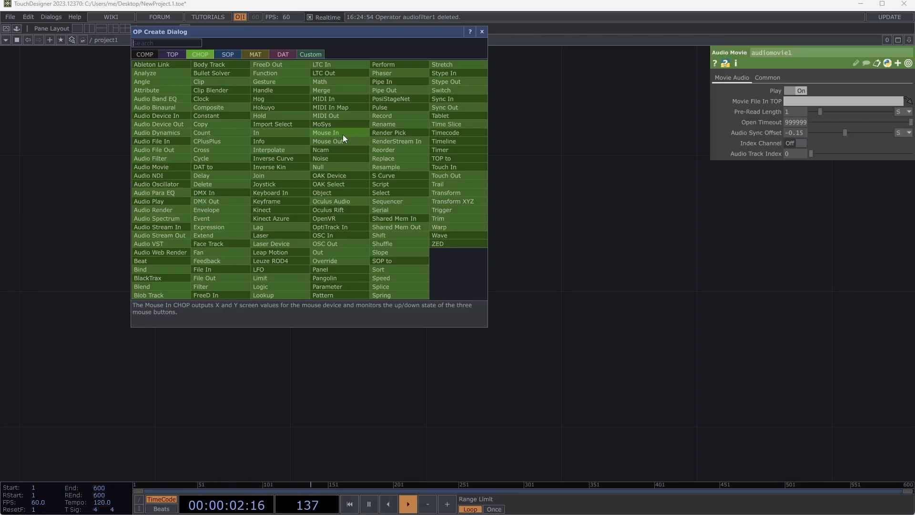
click(329, 269)
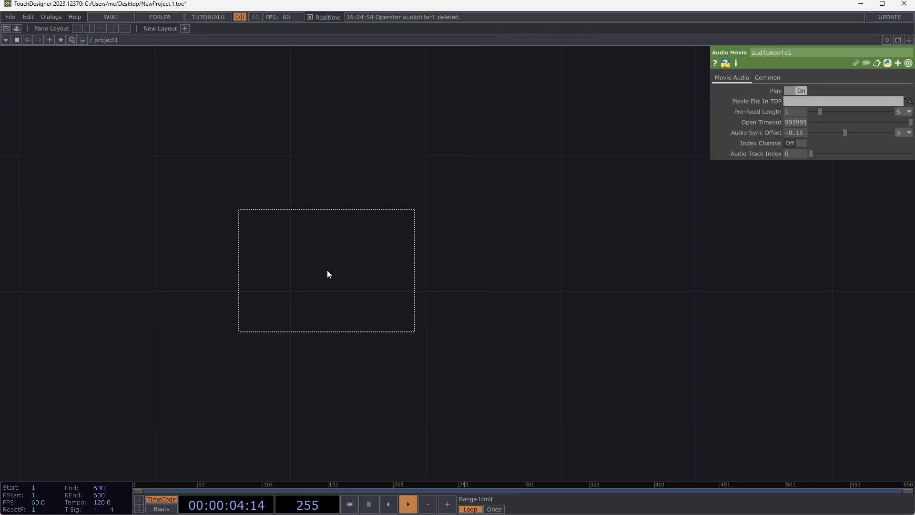
click(328, 271)
scroll(270, 231, up, 5)
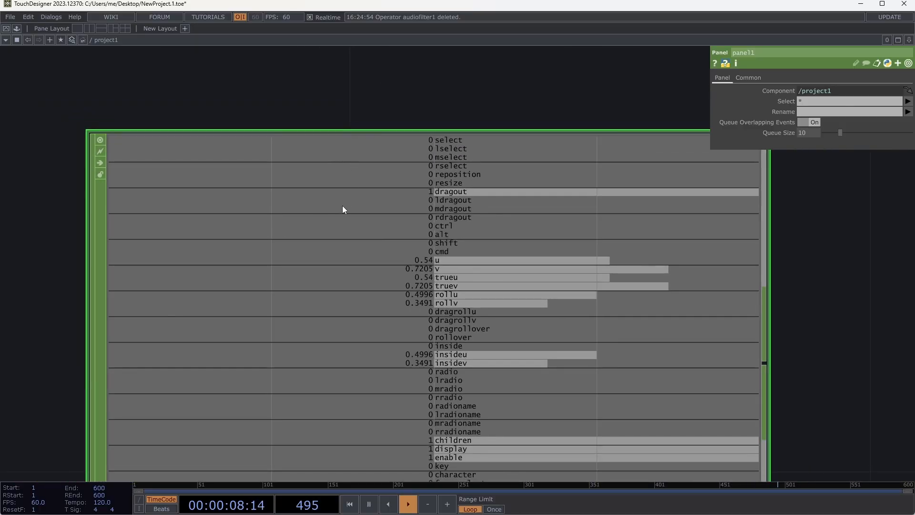
- Open the project in Perform mode, reposition its window slightly, and return to the network editor
click(7, 30)
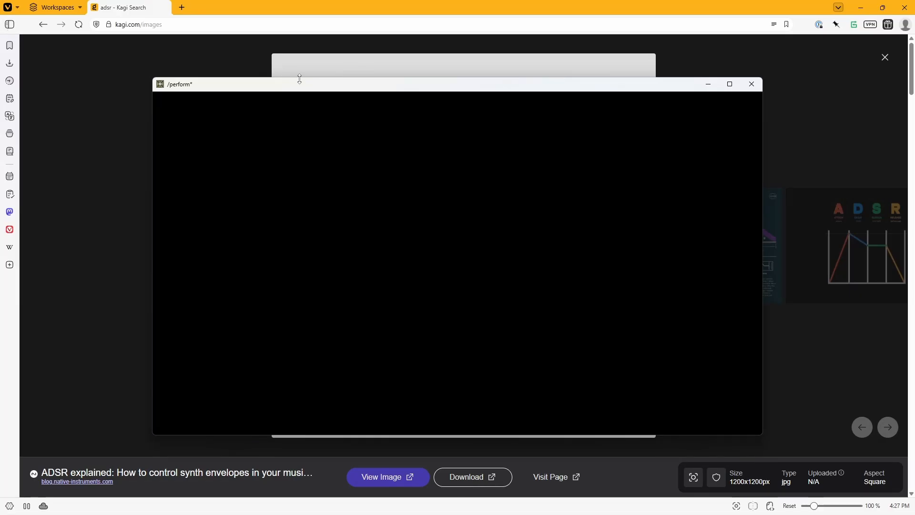
mouse_move(309, 92)
mouse_down()
mouse_move(623, 188)
mouse_move(368, 135)
mouse_move(313, 91)
mouse_up()
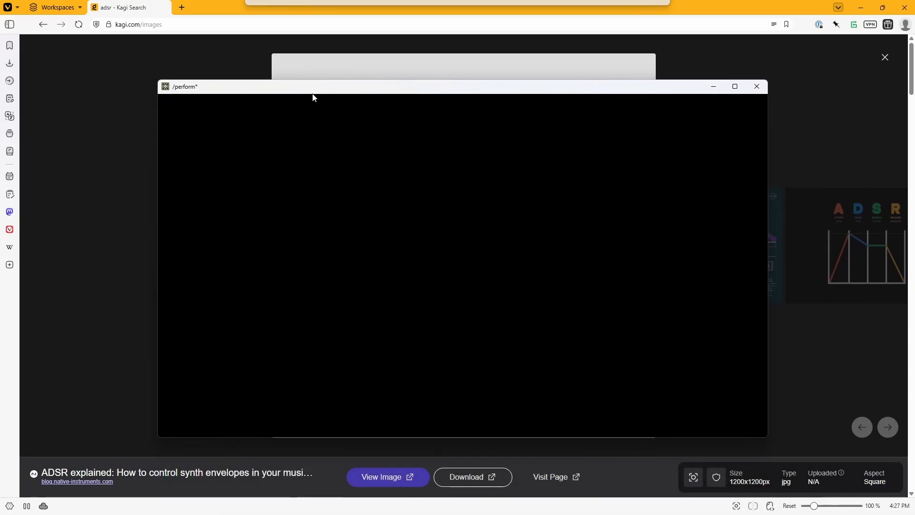
key(alt+Tab)
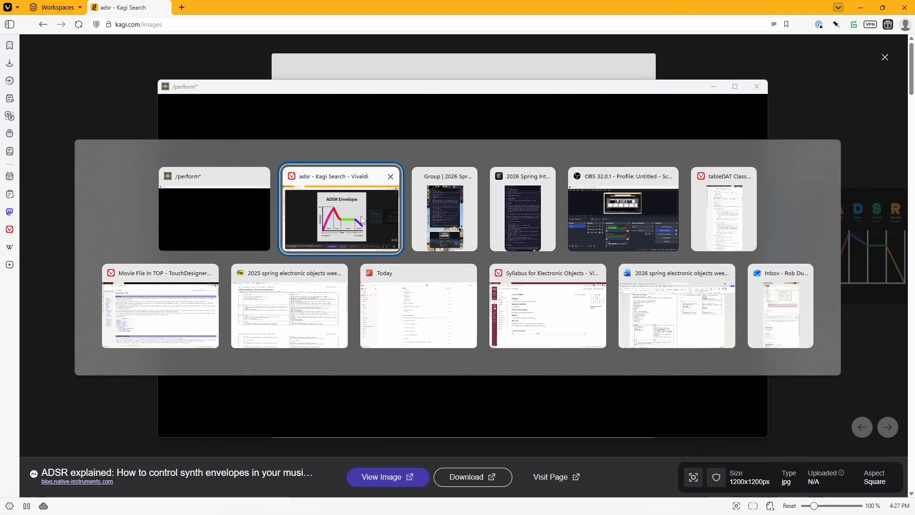
click(225, 219)
key(Escape)
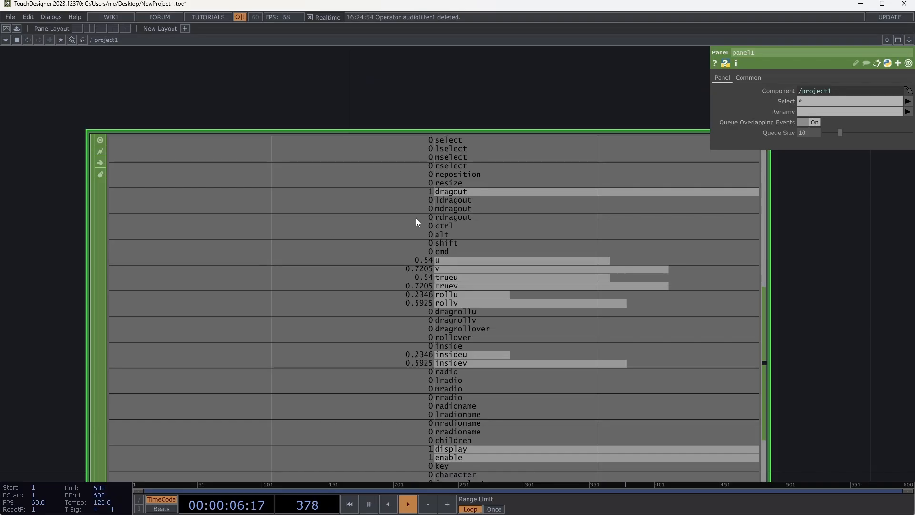
- Add a Mouse In CHOP to the right of panel1
scroll(290, 107, down, 2)
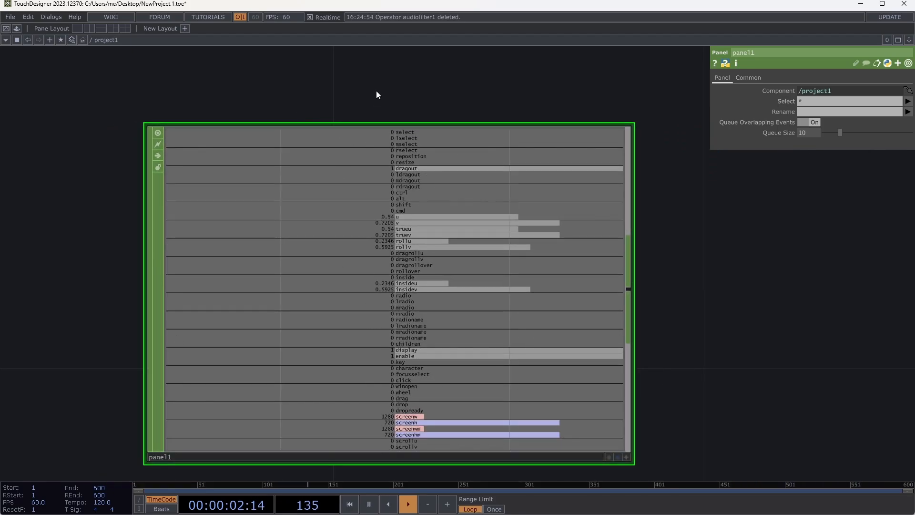
drag(369, 93, 315, 82)
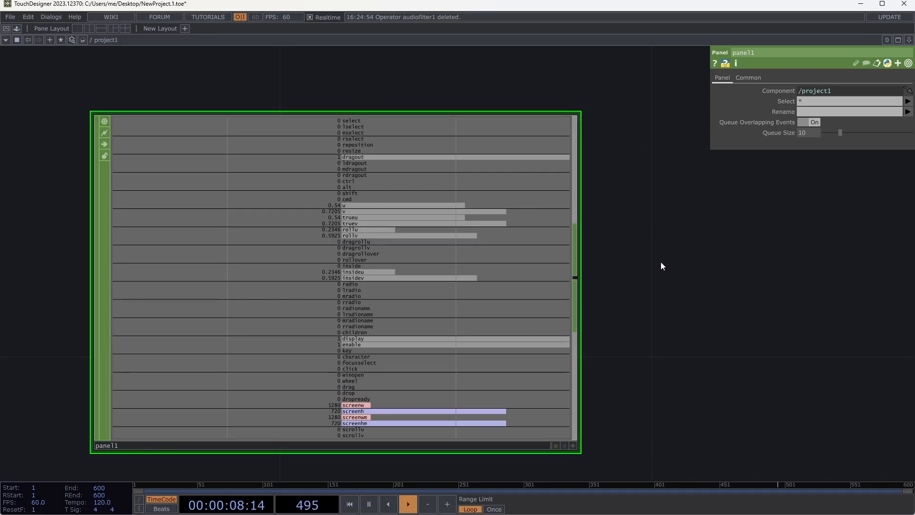
key(Tab)
click(687, 216)
click(731, 274)
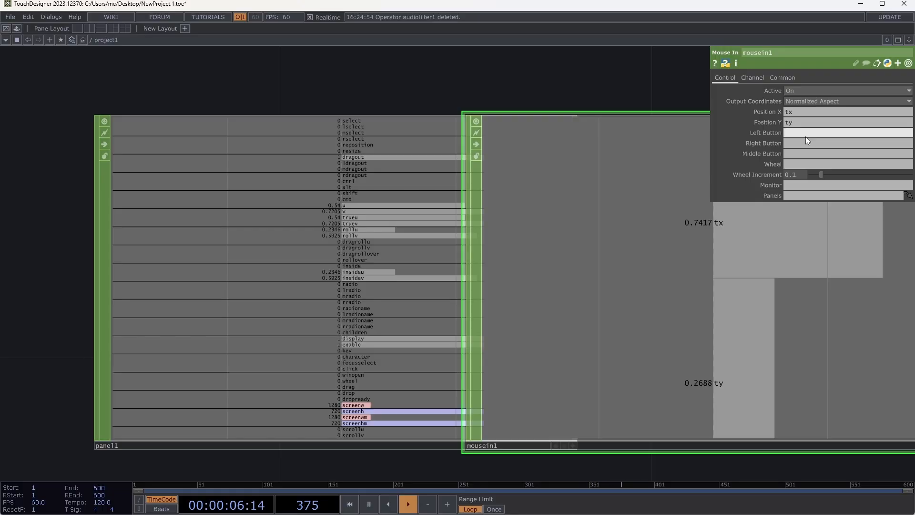
- Name mousein1's Left Button channel lb and test the channel with the mouse
key(Tab)
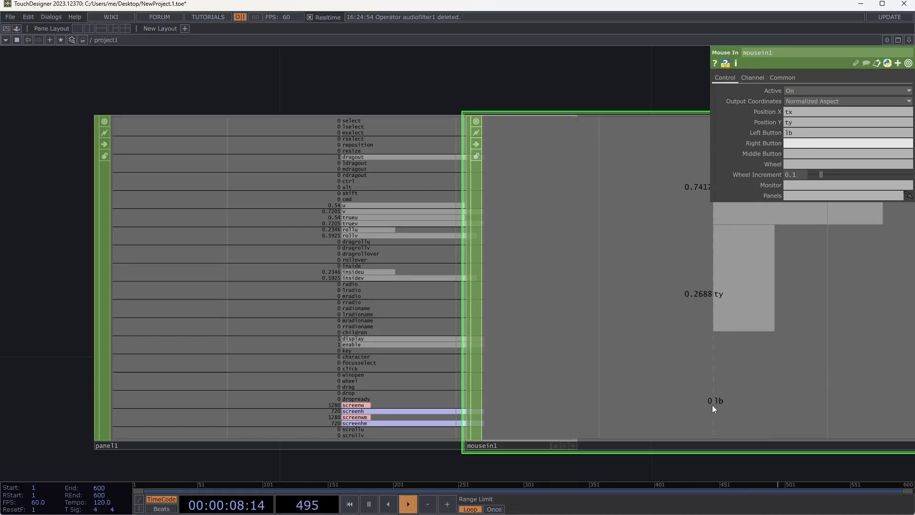
click(588, 235)
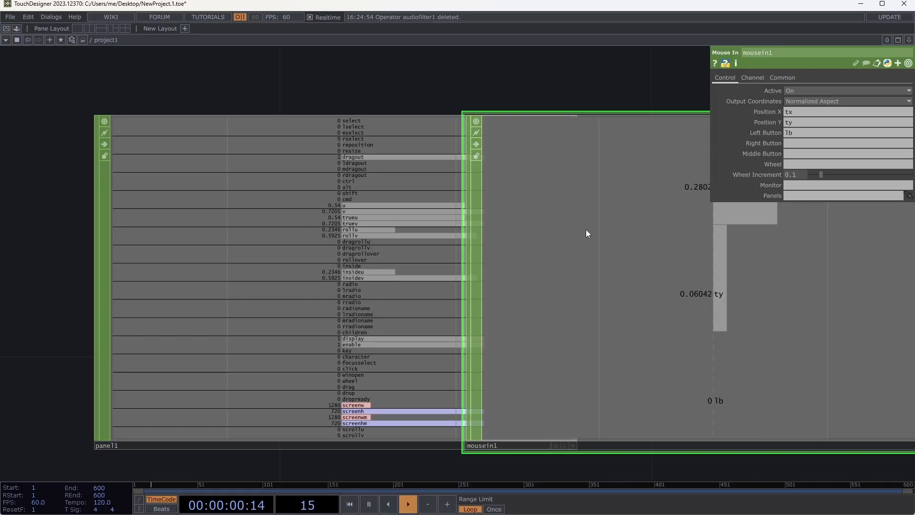
click(585, 230)
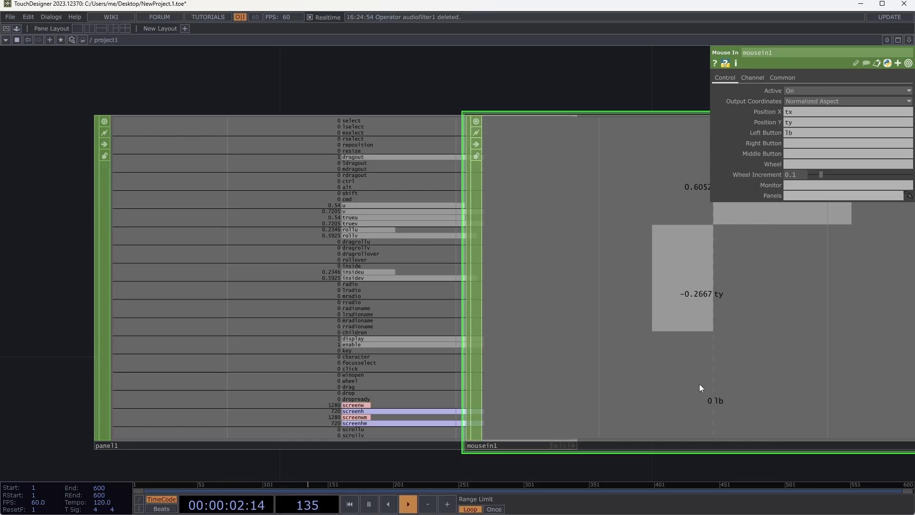
- Test mousein1's lb channel once more and delete all operators in the project1 network
click(680, 386)
click(680, 386)
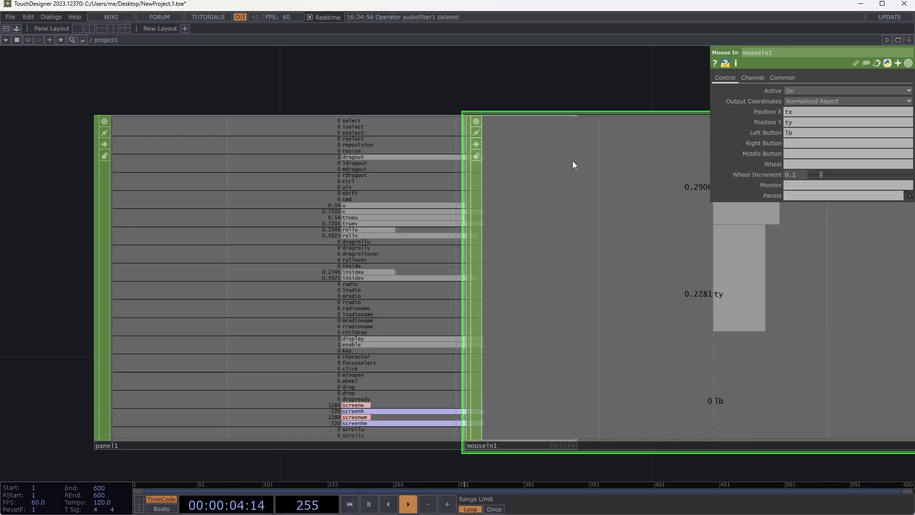
drag(280, 180, 188, 196)
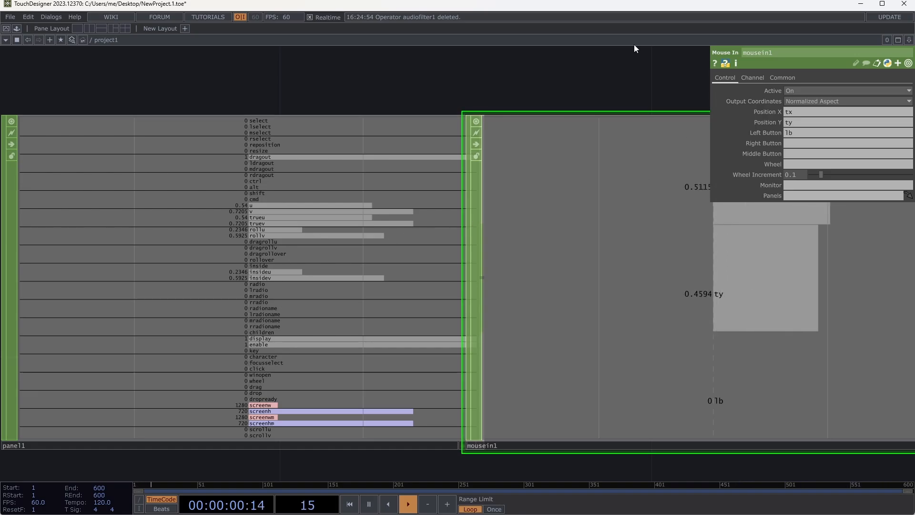
key(ctrl+a)
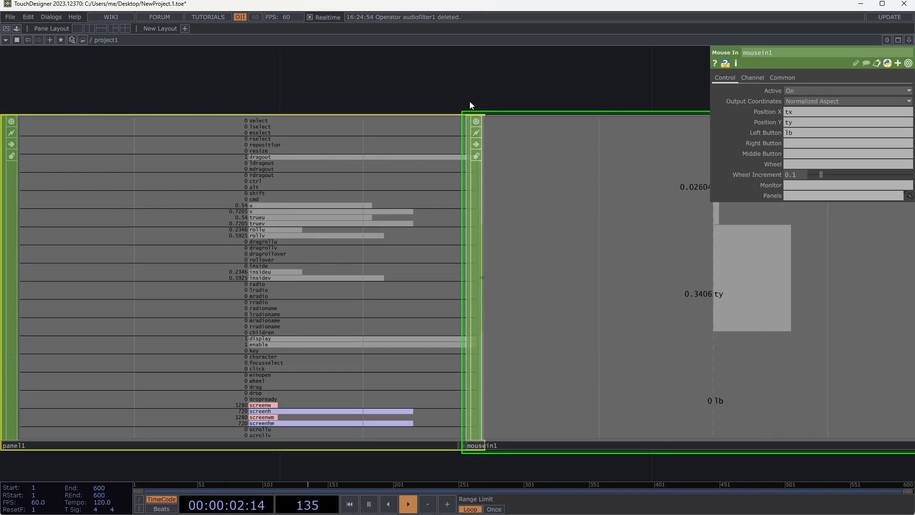
key(Delete)
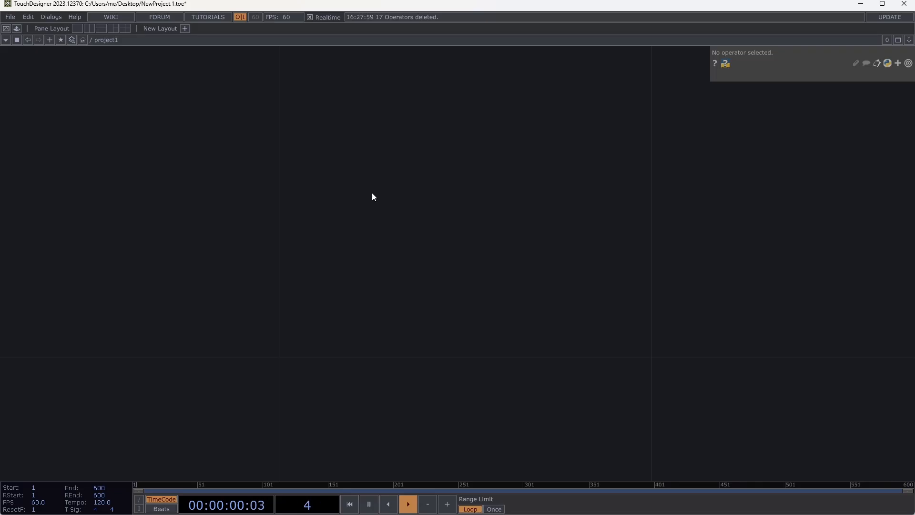
- Browse the DAT operator family in the OP Create Dialog
key(Tab)
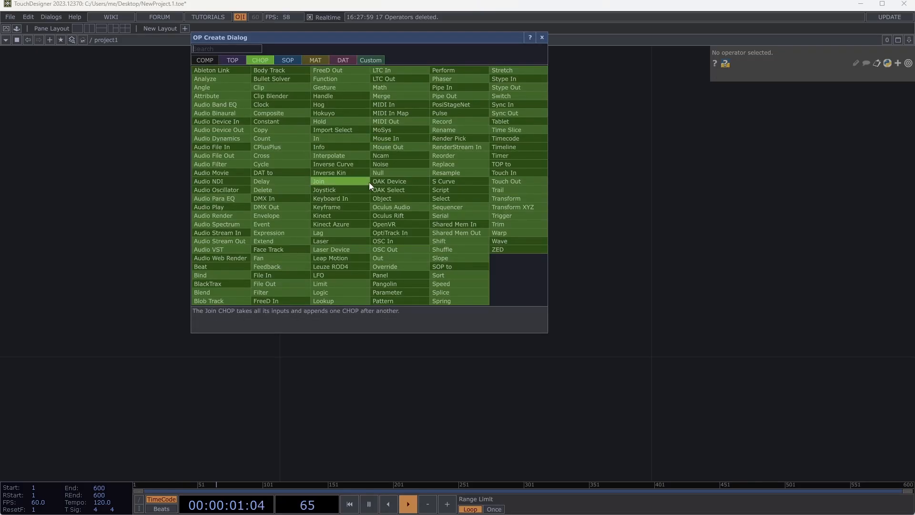
click(345, 61)
drag(379, 42, 517, 119)
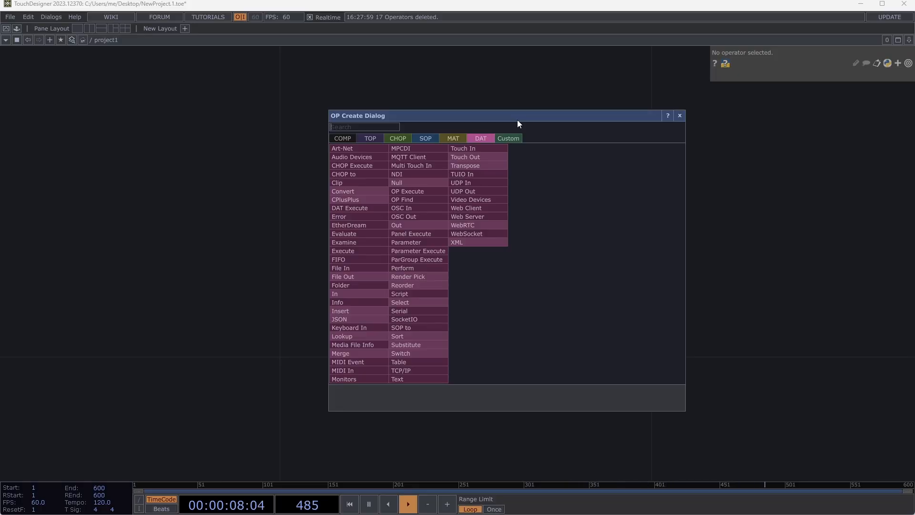
drag(517, 120, 629, 116)
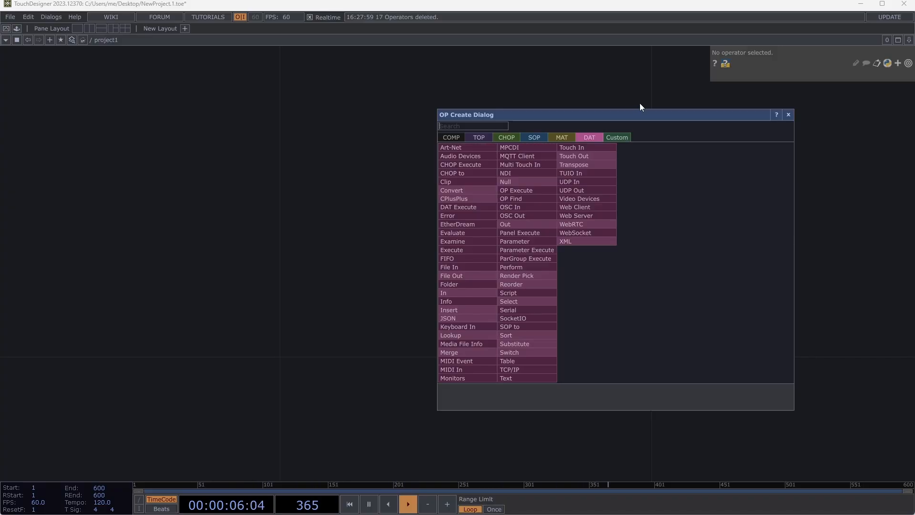
drag(625, 114, 506, 106)
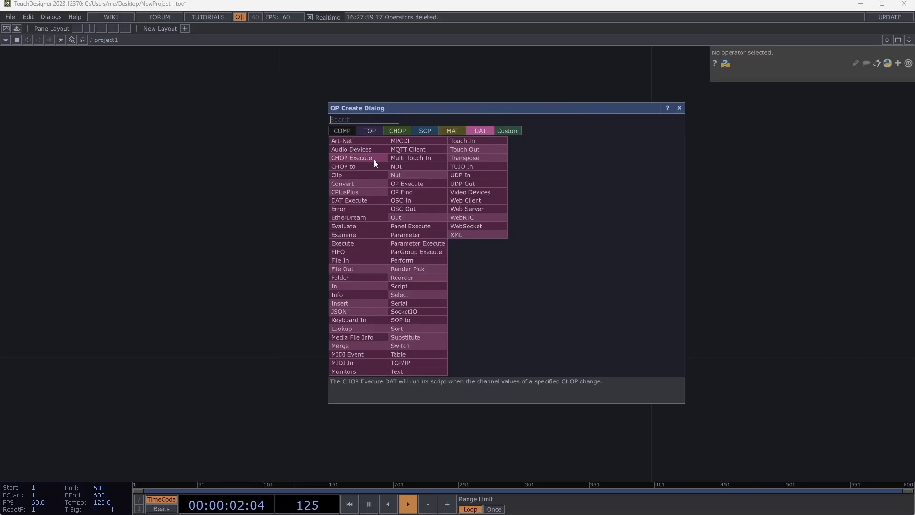
- Add an OSC Out CHOP to the empty network
click(399, 133)
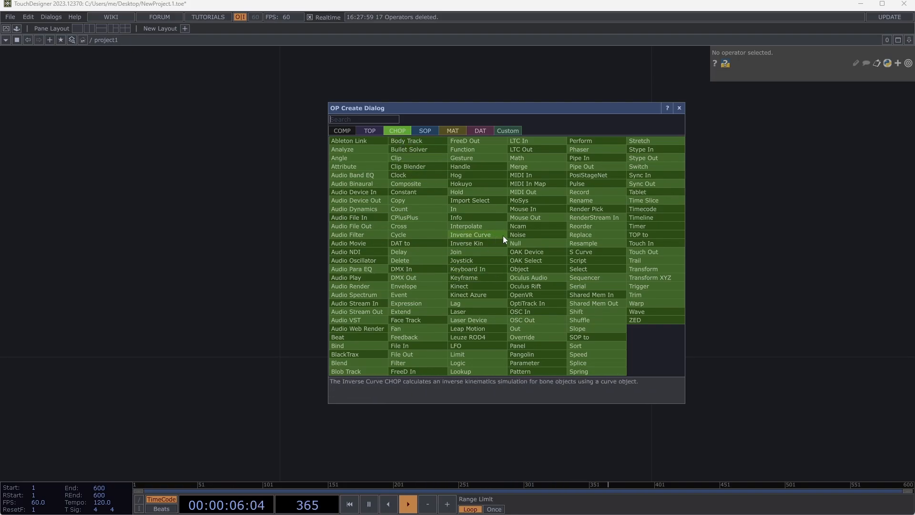
click(536, 319)
click(267, 240)
scroll(277, 242, down, 5)
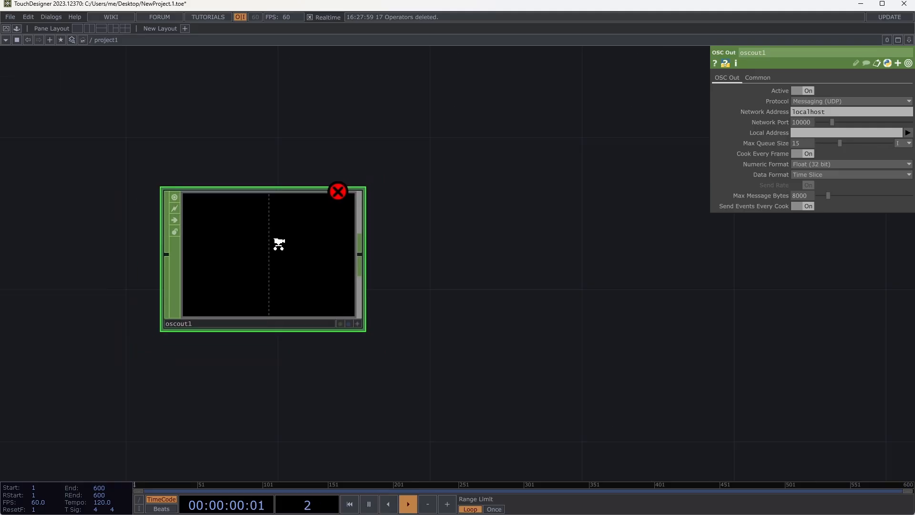
mouse_move(260, 218)
mouse_down()
mouse_move(229, 204)
mouse_move(248, 217)
mouse_up()
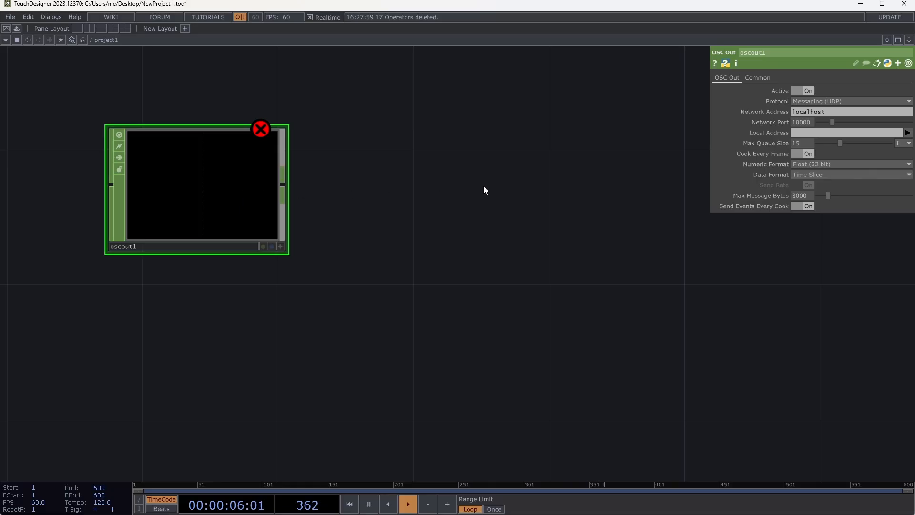
- Add an OSC In CHOP well to the right of oscout1
key(Tab)
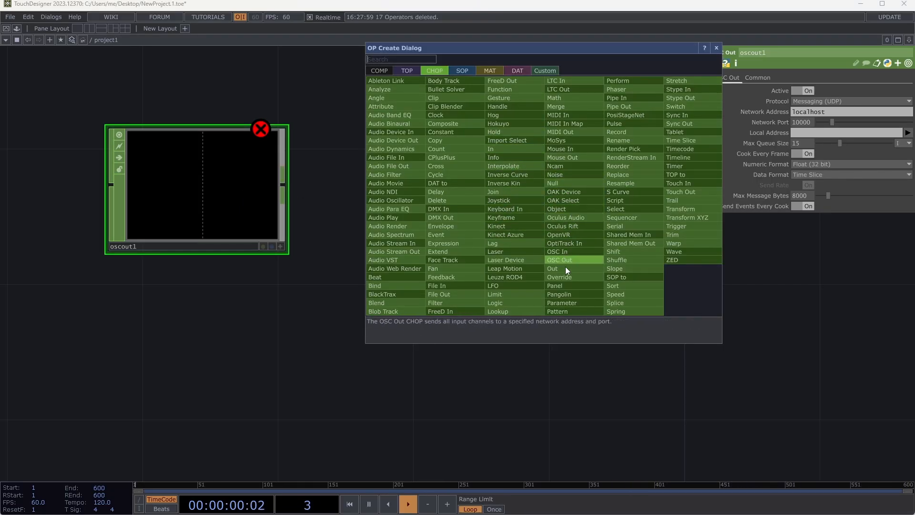
click(568, 254)
click(590, 194)
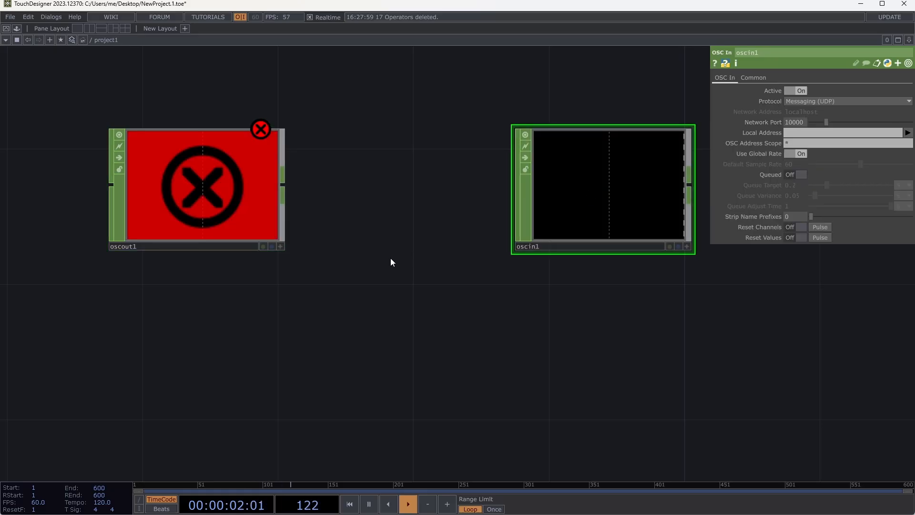
- Add an LFO CHOP to the left of oscout1 and connect its output to oscout1's input
key(h)
key(Tab)
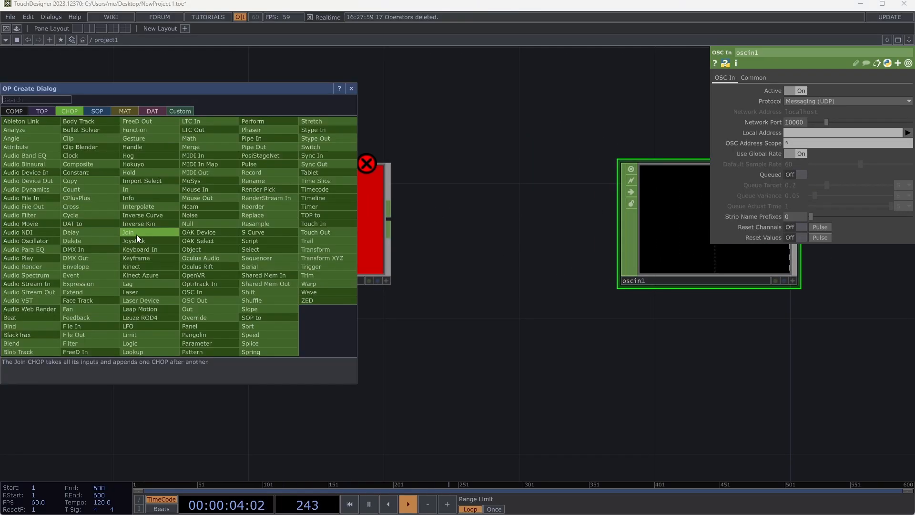
text(lofo)
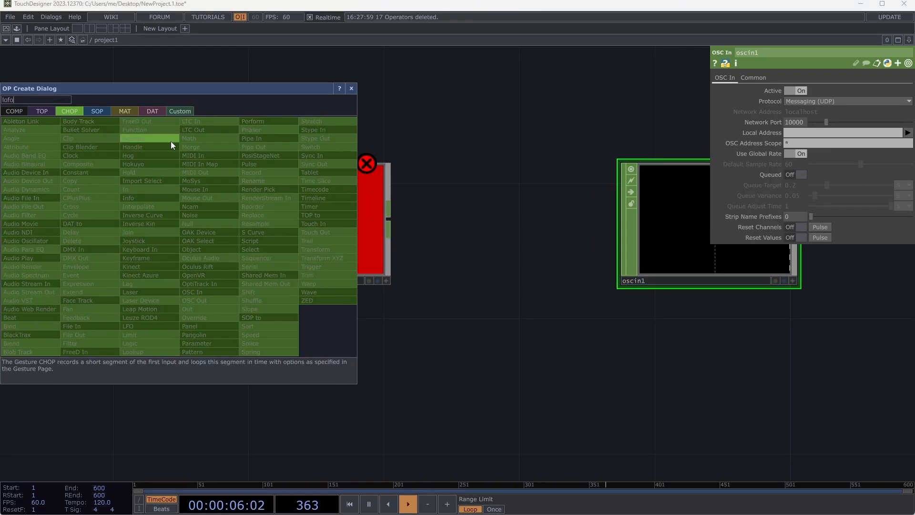
click(164, 324)
click(120, 236)
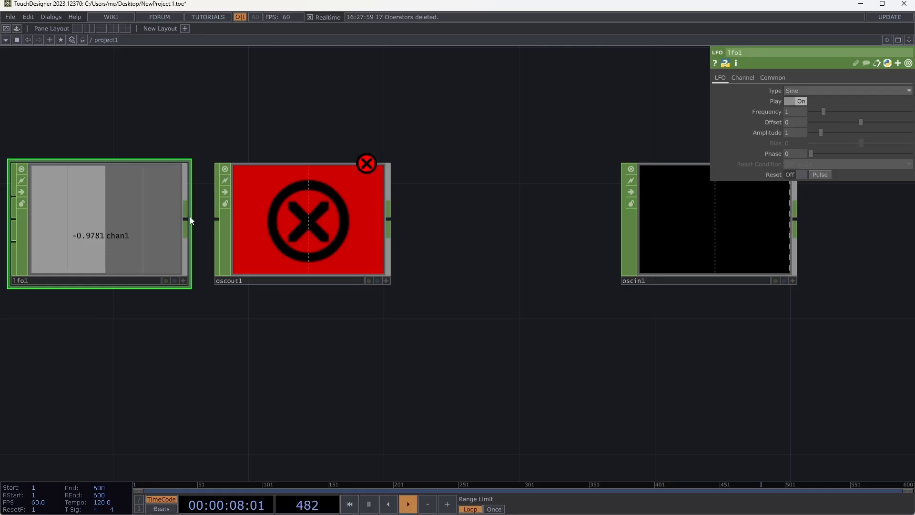
drag(186, 218, 218, 220)
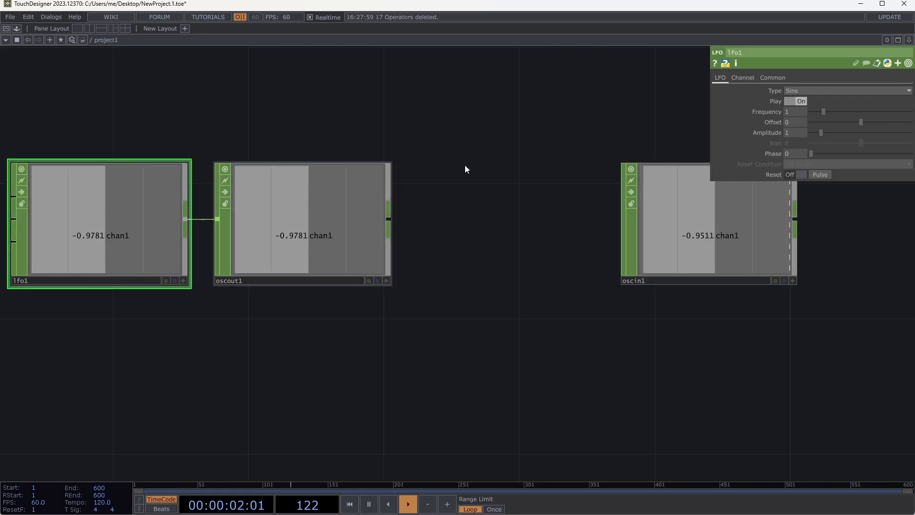
- Reposition oscin1 slightly higher than oscout1 and move lfo1 farther to the left of oscout1
drag(520, 340, 478, 345)
scroll(478, 344, down, 2)
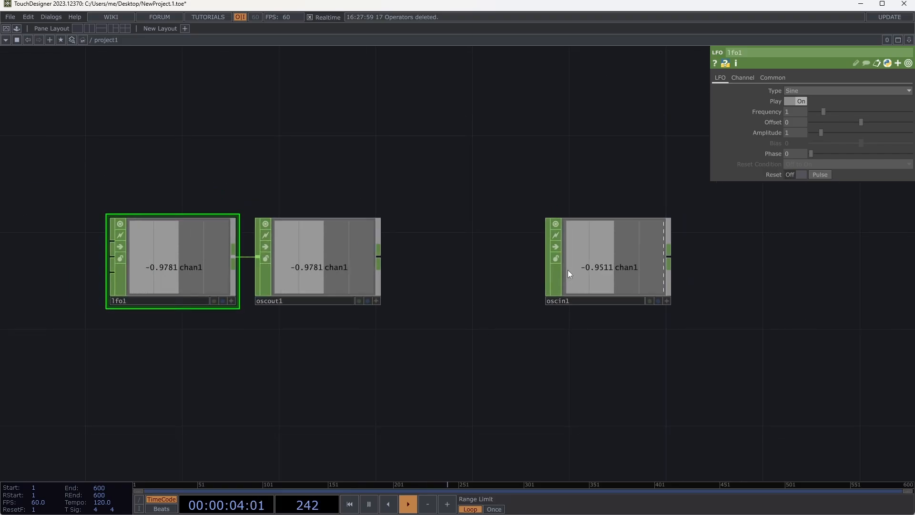
click(608, 256)
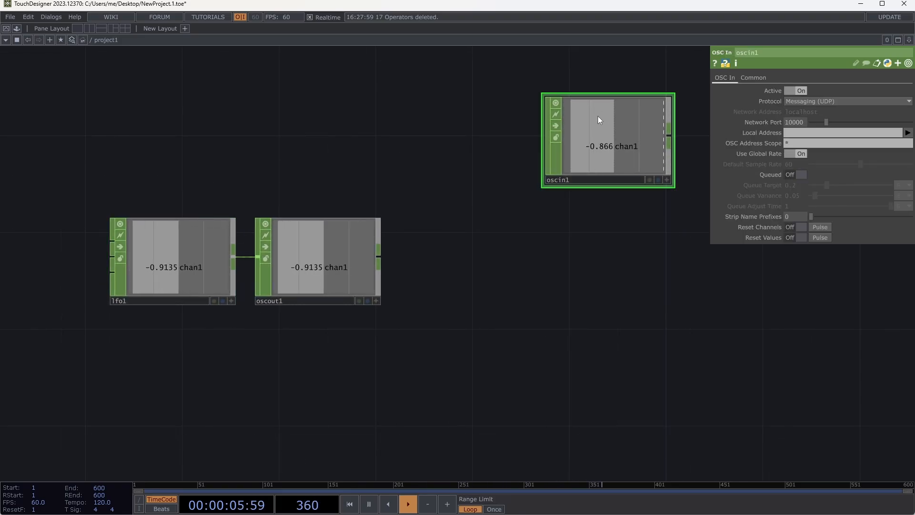
drag(627, 165, 651, 358)
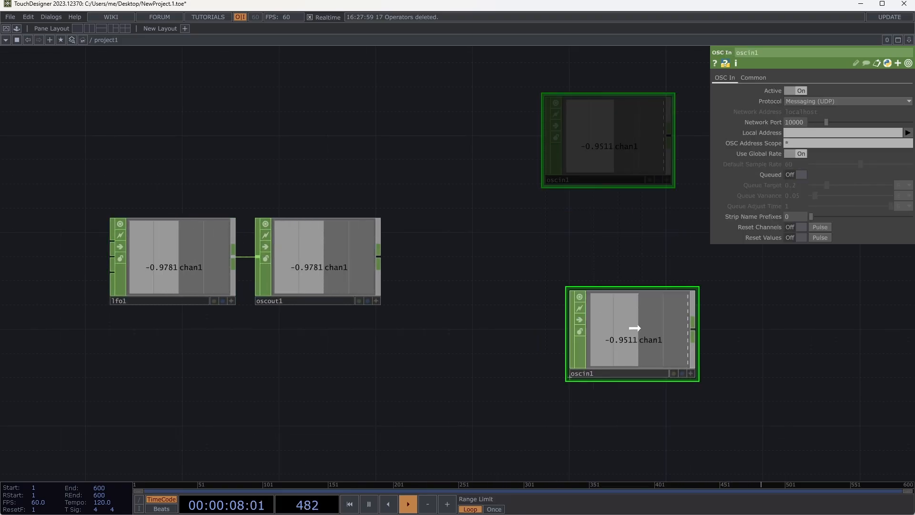
drag(610, 324, 547, 217)
drag(527, 301, 298, 282)
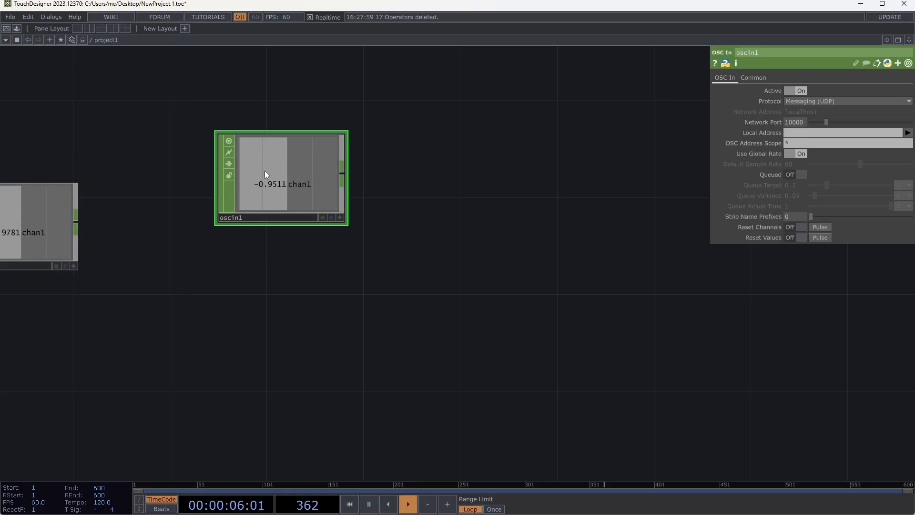
drag(339, 264, 548, 290)
drag(428, 312, 519, 317)
drag(200, 258, 106, 237)
drag(384, 346, 465, 323)
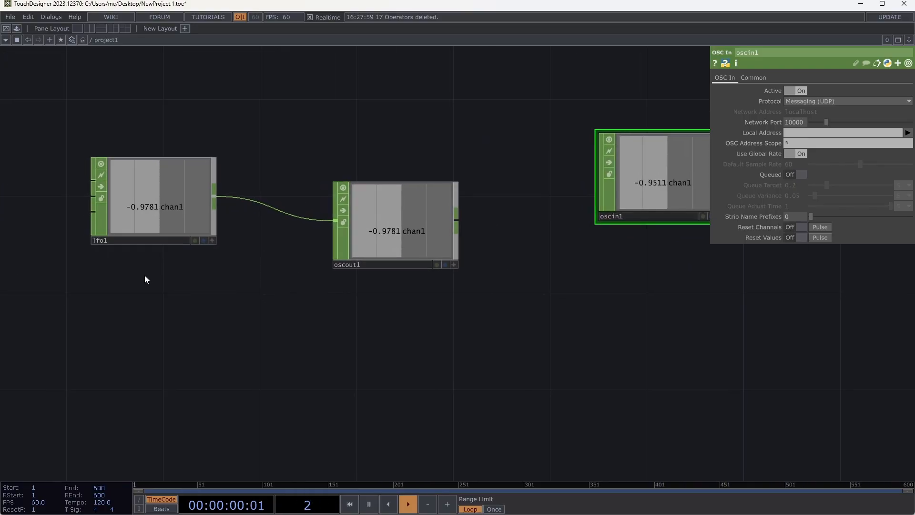
- Add a second LFO CHOP below lfo1, with its type set to Square and its frequency to 1.45
key(Tab)
text(lfo)
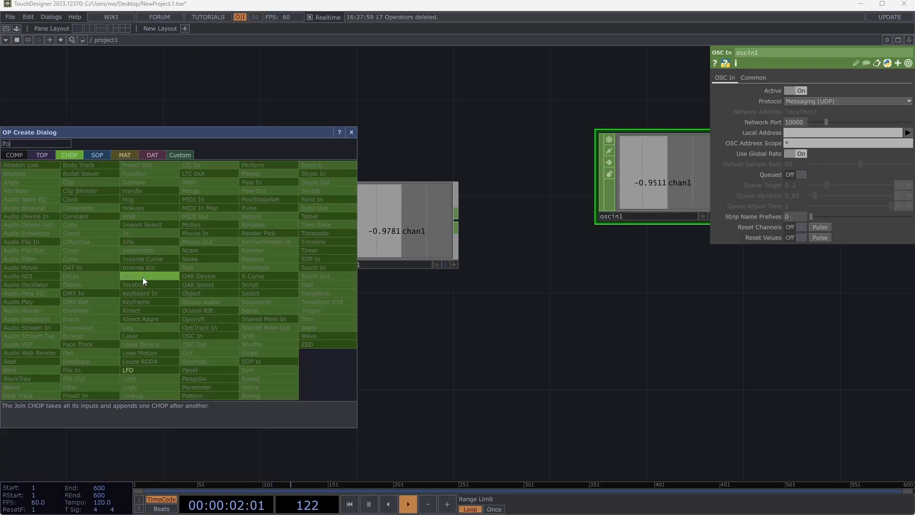
click(145, 370)
click(141, 367)
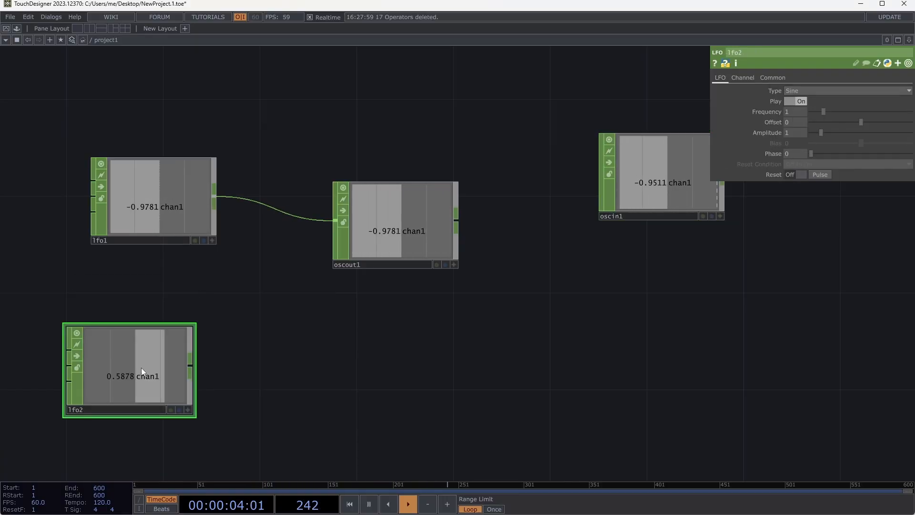
click(802, 90)
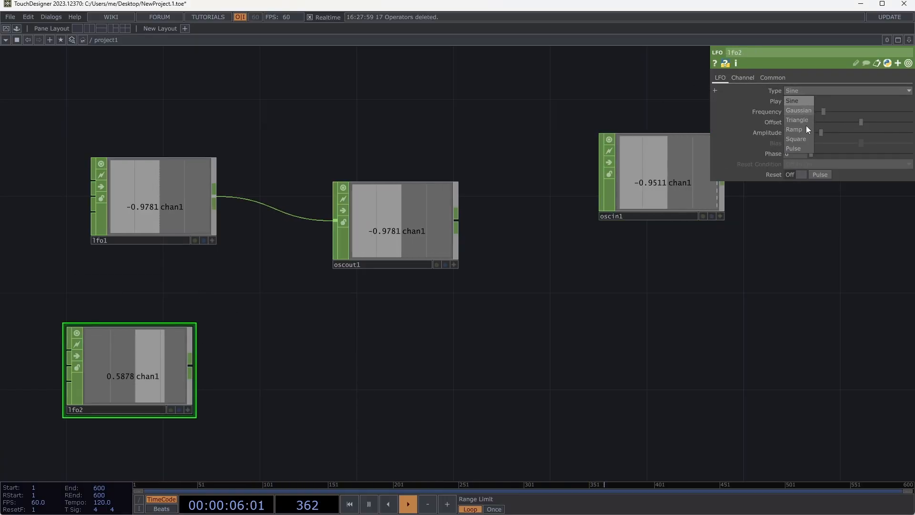
click(808, 139)
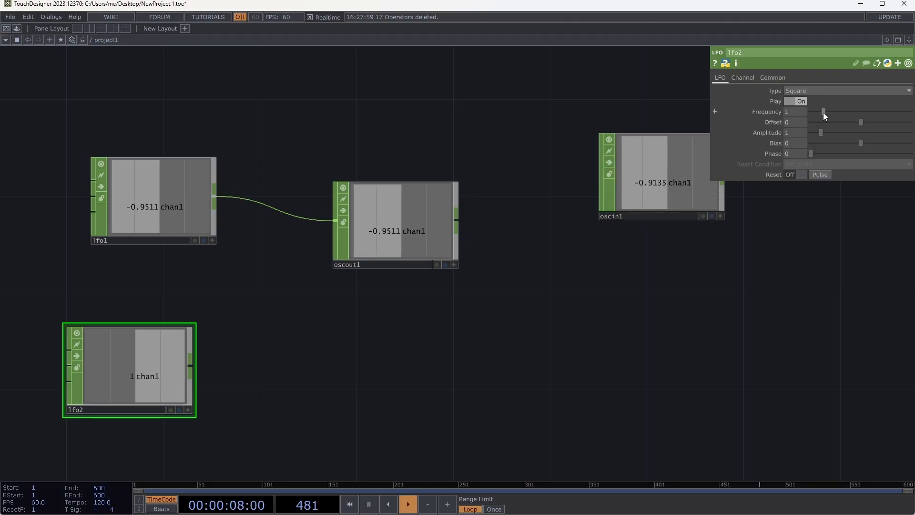
mouse_move(823, 112)
mouse_down()
mouse_move(841, 115)
mouse_move(830, 114)
mouse_up()
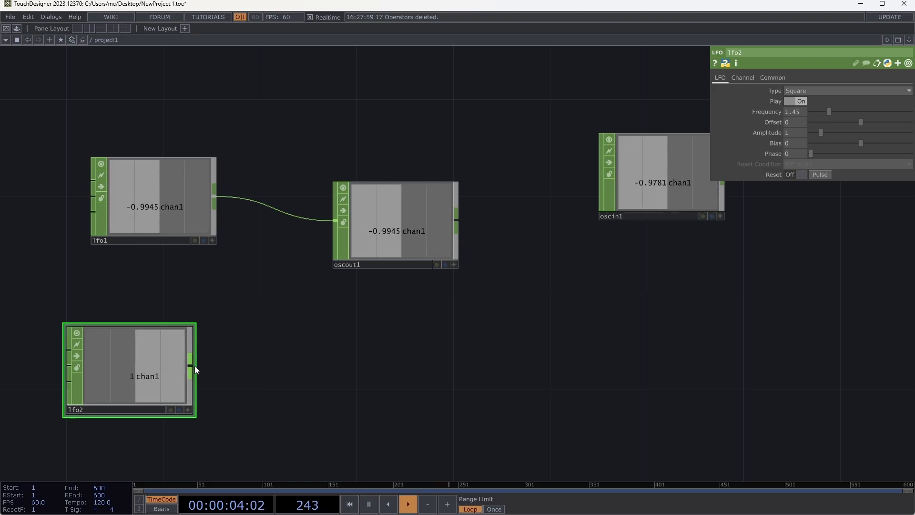
- Add a Hold CHOP between the LFOs and oscout1, and spread lfo1 and oscout1 farther apart
key(Tab)
text(ho)
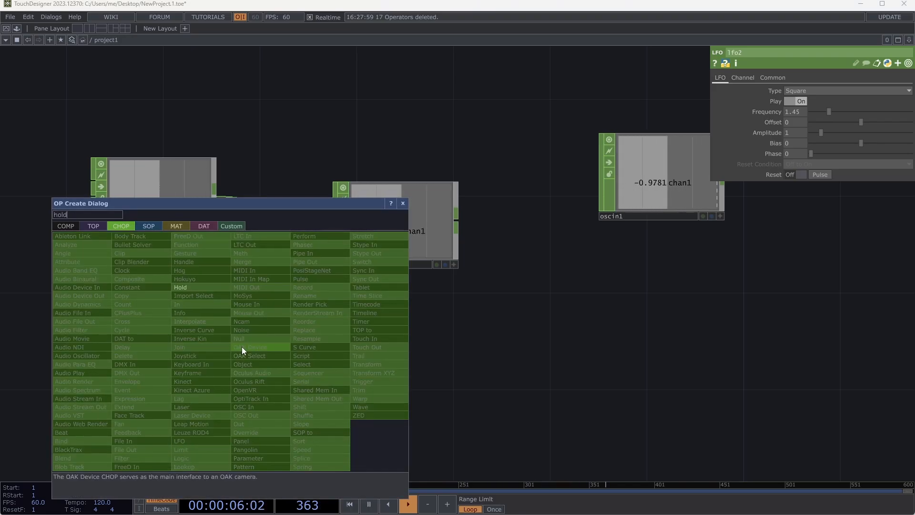
click(216, 287)
click(281, 316)
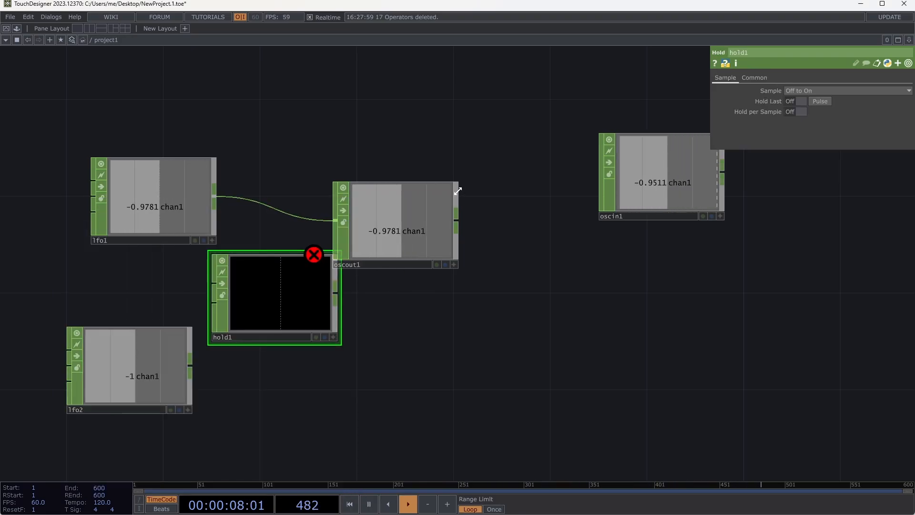
drag(453, 185, 502, 186)
drag(206, 209, 132, 209)
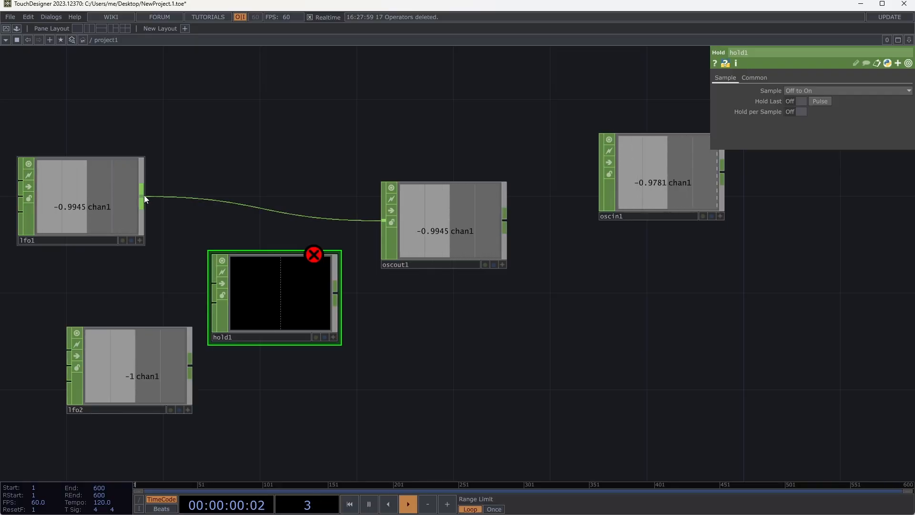
- Connect lfo1 to hold1's first input, lfo2 to its second input, and hold1's output to oscout1
click(143, 195)
click(209, 283)
click(189, 366)
click(214, 301)
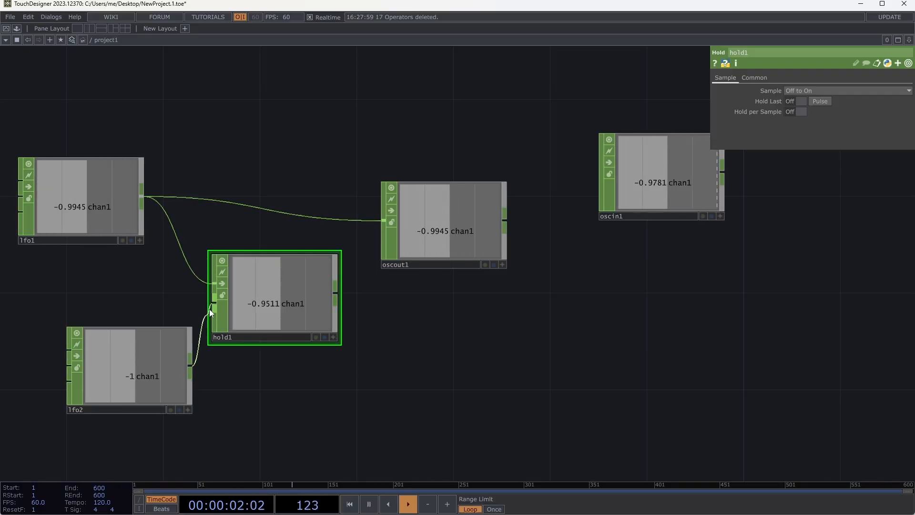
click(336, 292)
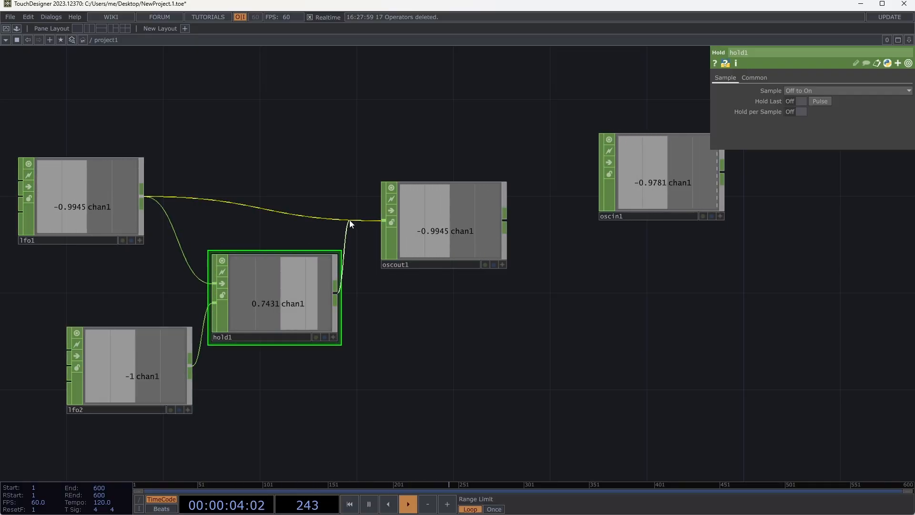
click(384, 220)
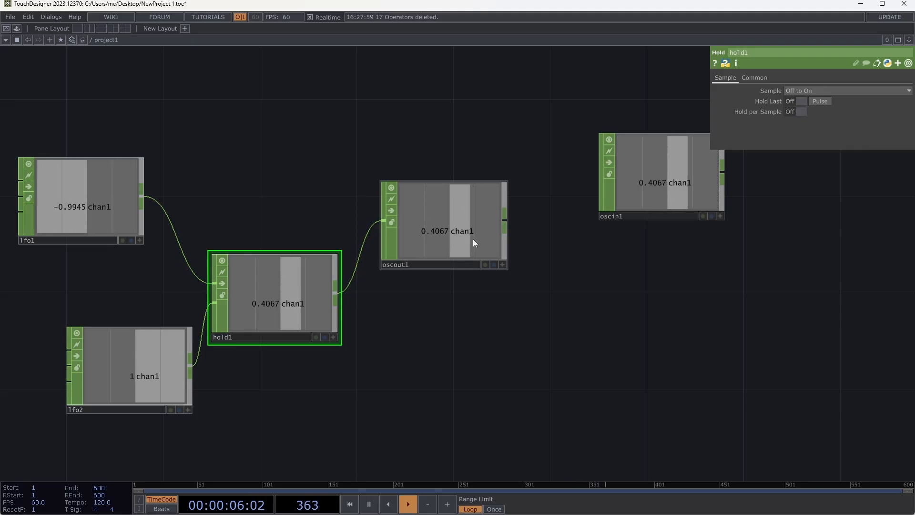
- Set lfo1's offset to 0.5 and its amplitude to 0.5
click(66, 207)
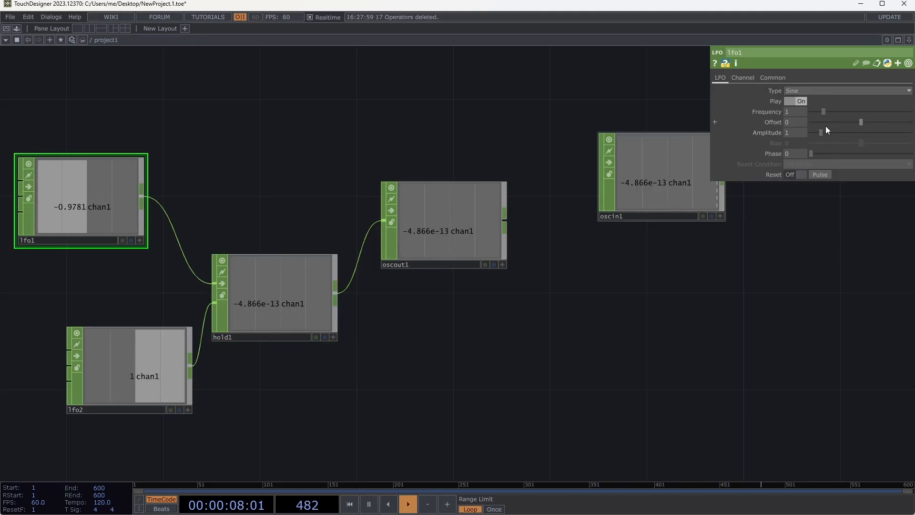
text(.5)
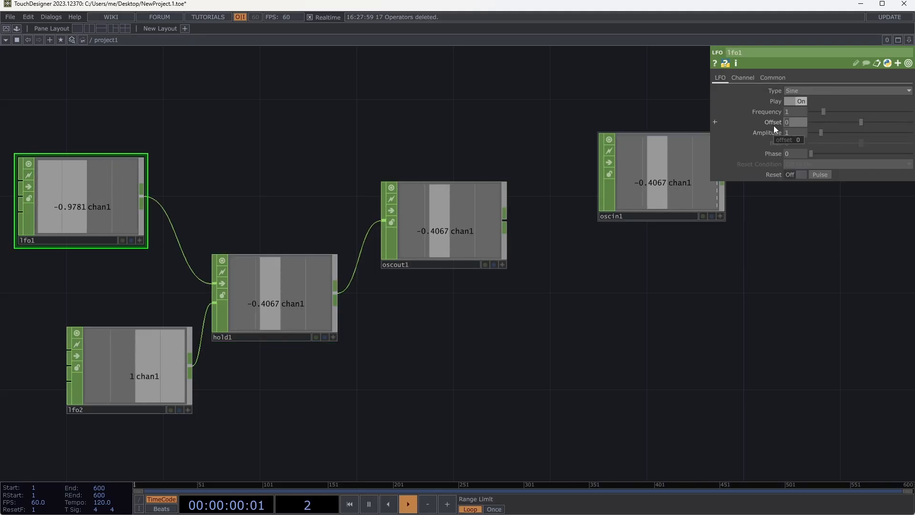
key(Tab)
text(.5)
key(Tab)
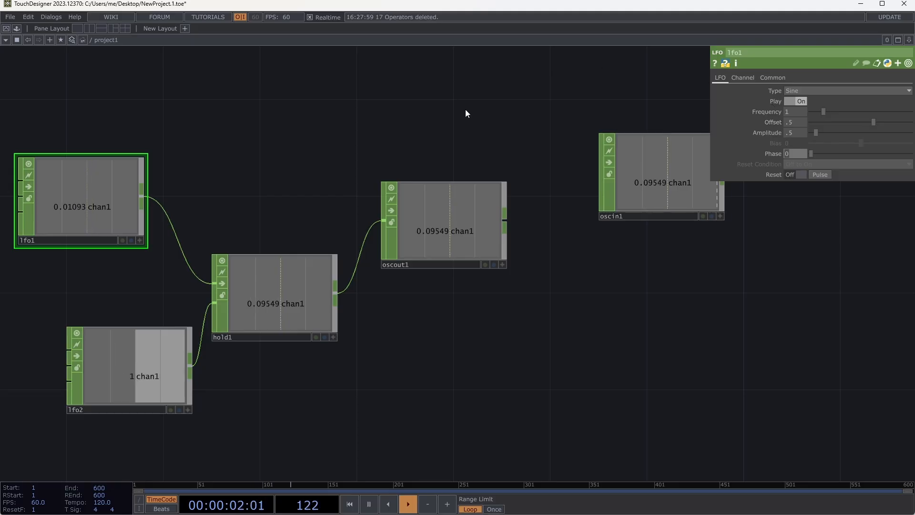
- Move oscin1 closer to oscout1 and align it at the same height
scroll(539, 262, down, 5)
drag(484, 298, 322, 303)
drag(367, 221, 490, 219)
drag(332, 310, 395, 331)
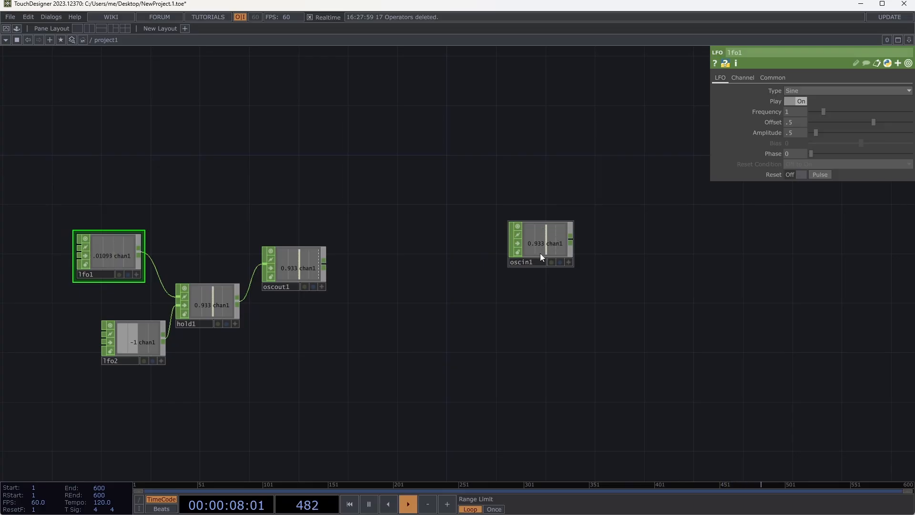
drag(535, 298, 527, 286)
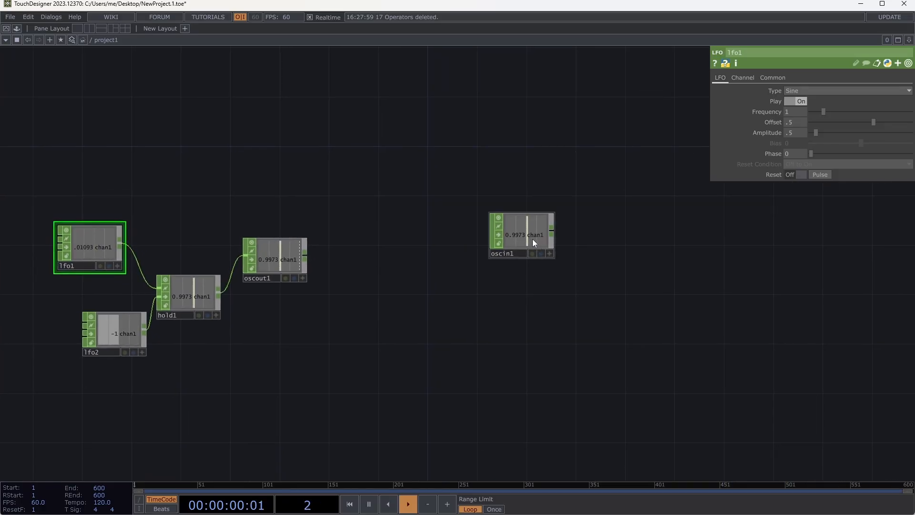
drag(533, 239, 465, 260)
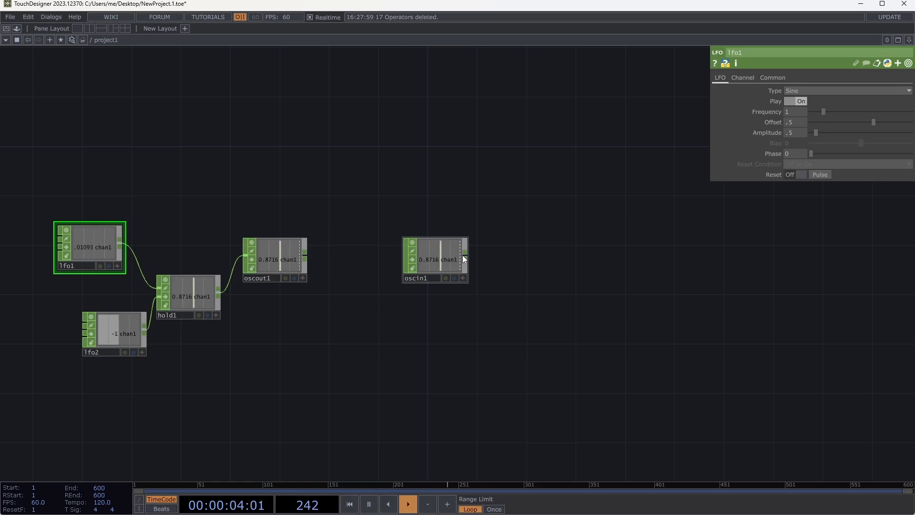
- Add a Circle TOP to the network, slightly above and to the right of oscin1
key(Tab)
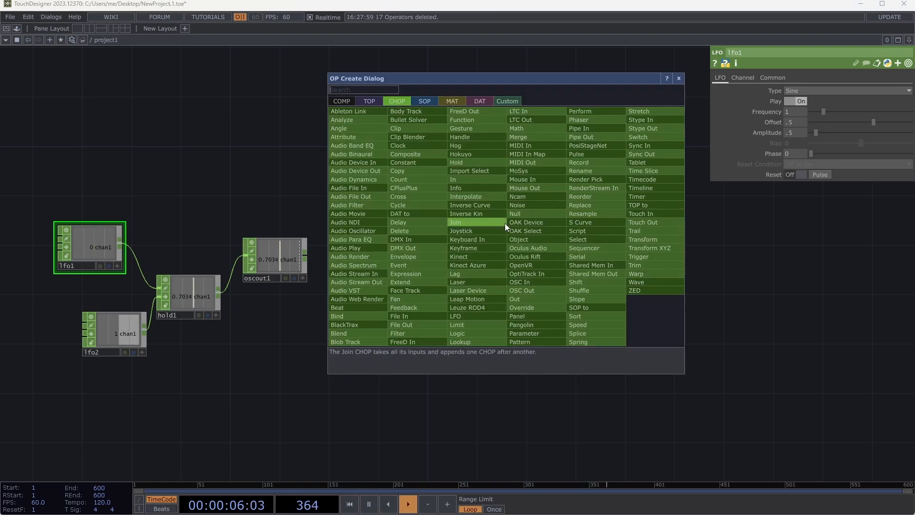
click(370, 100)
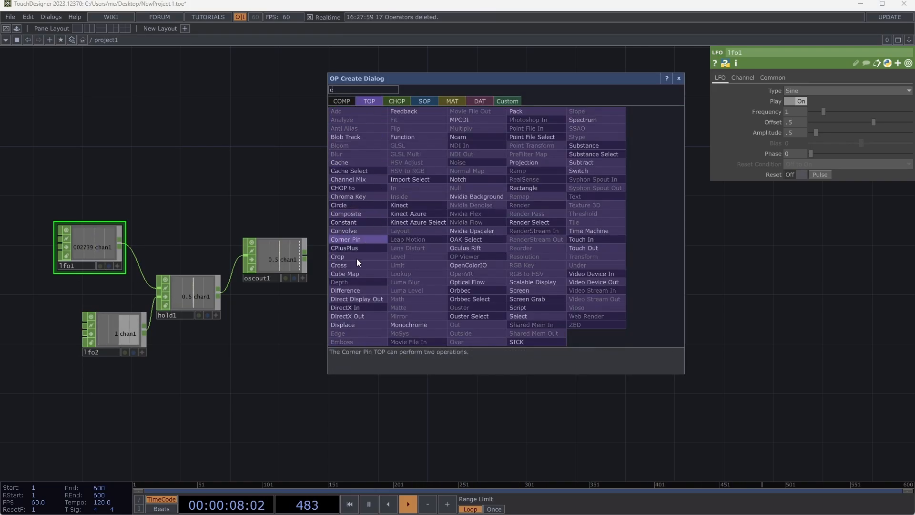
click(344, 204)
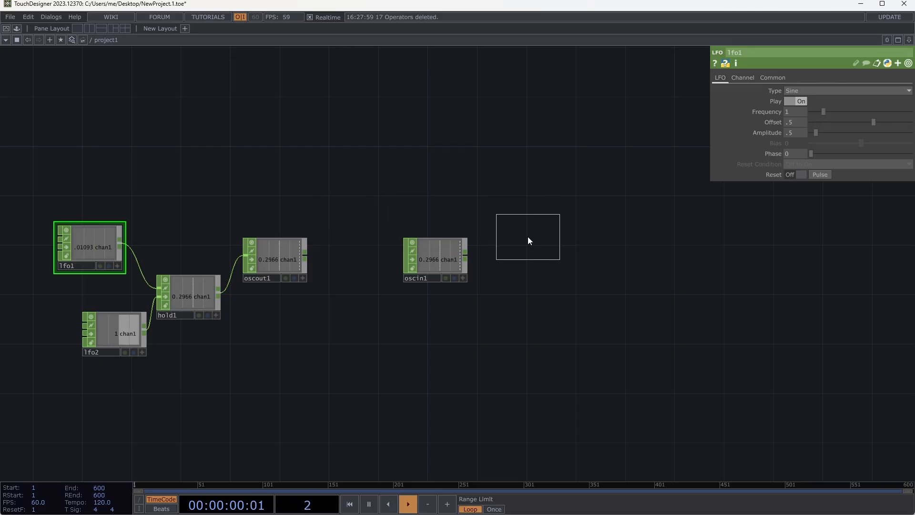
click(528, 237)
drag(544, 233, 642, 220)
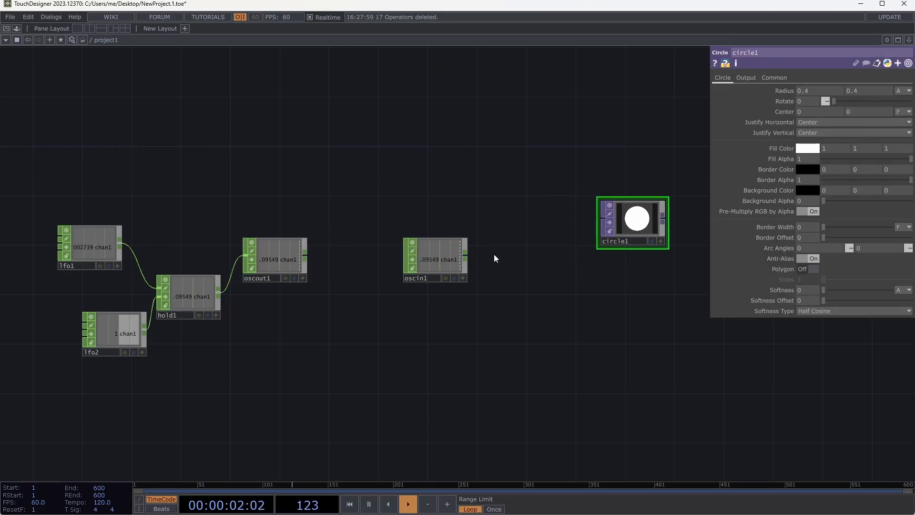
- Add a Null CHOP after oscin1 and reference its chan1 channel in both radius values of circle1
right_click(468, 256)
click(505, 253)
click(507, 263)
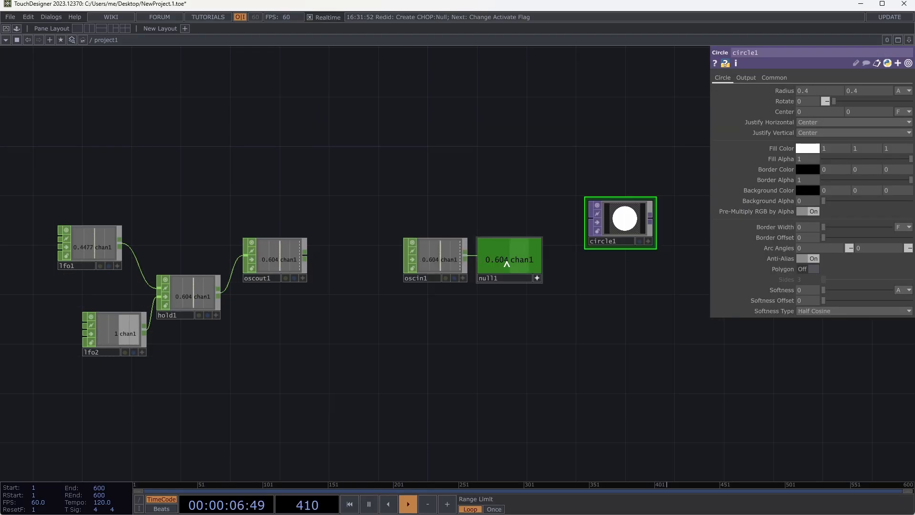
drag(524, 253, 610, 228)
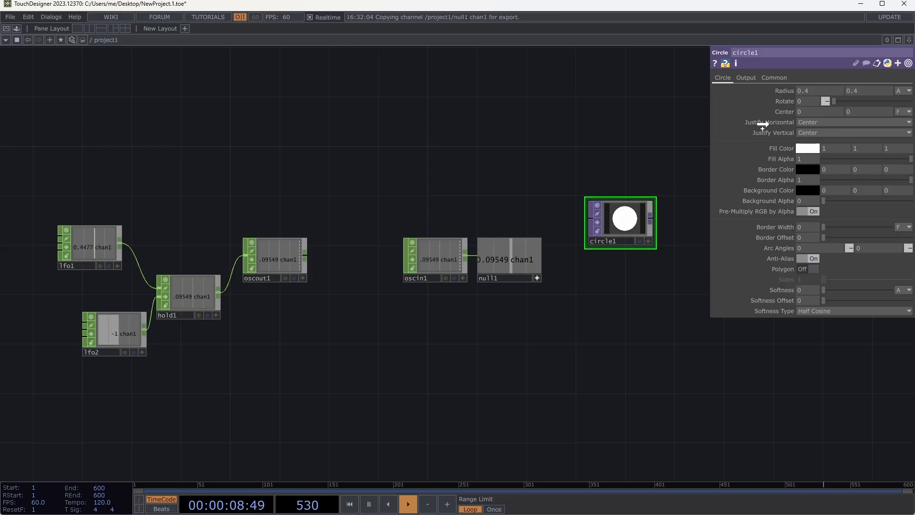
click(785, 88)
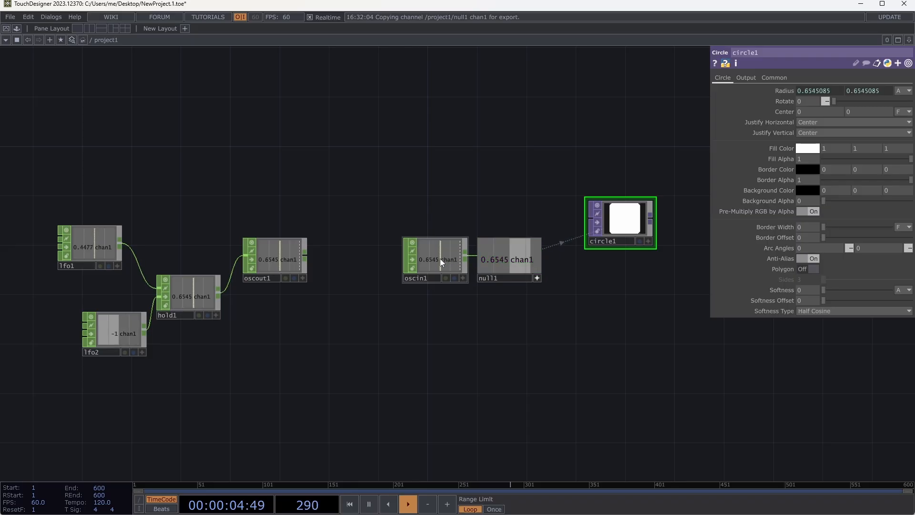
- Move circle1 and null1 down and to the right, and lower oscin1 to leave room between it and null1
drag(439, 258, 408, 275)
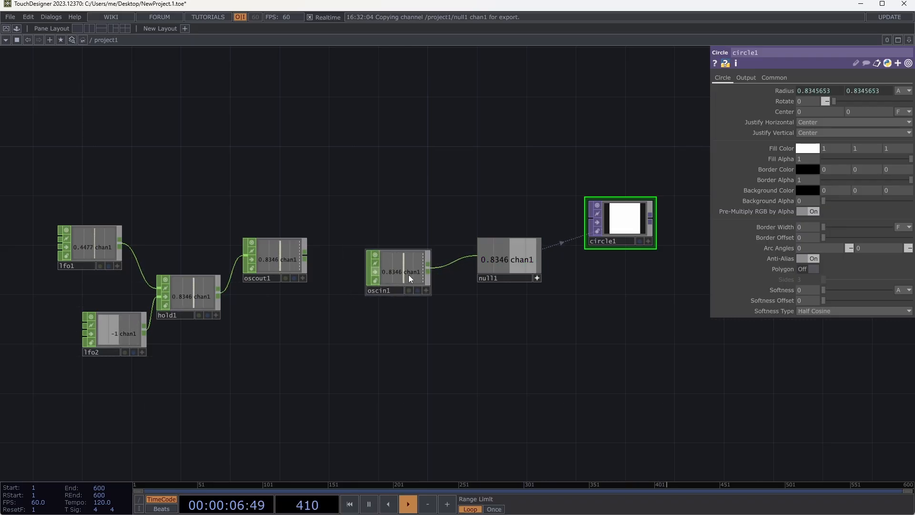
drag(603, 230, 665, 405)
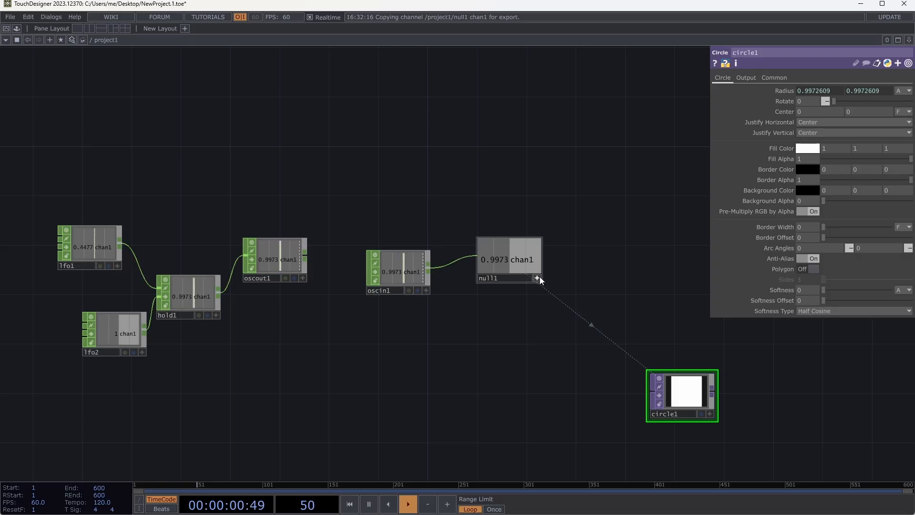
drag(528, 250, 649, 301)
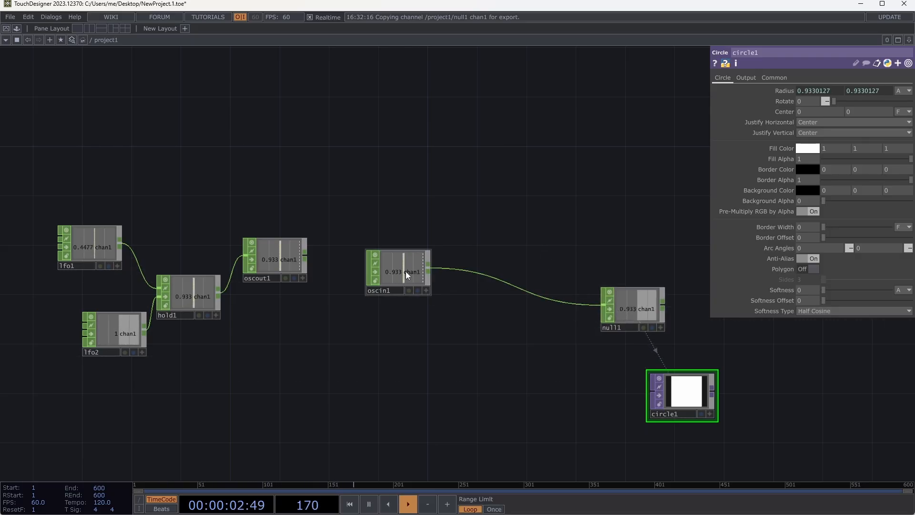
drag(405, 271, 443, 296)
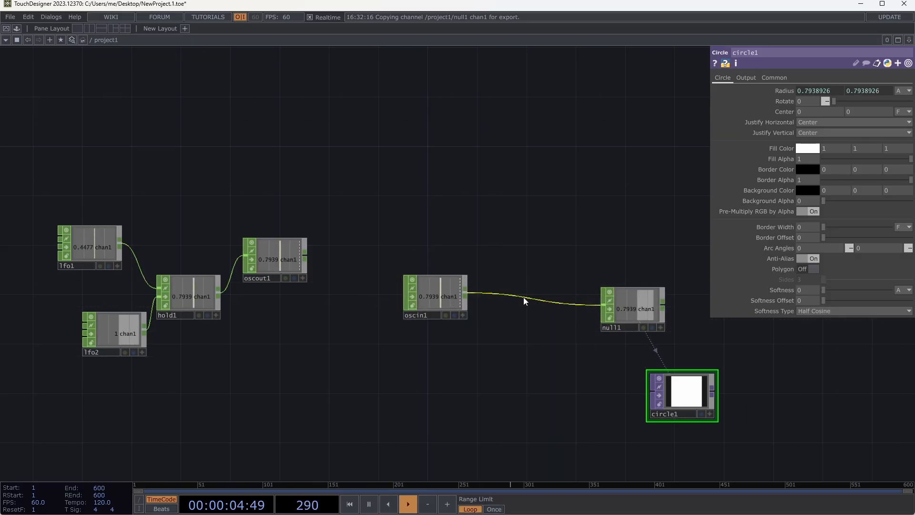
- Insert a Math CHOP into the connection between oscin1 and null1
right_click(524, 297)
click(536, 285)
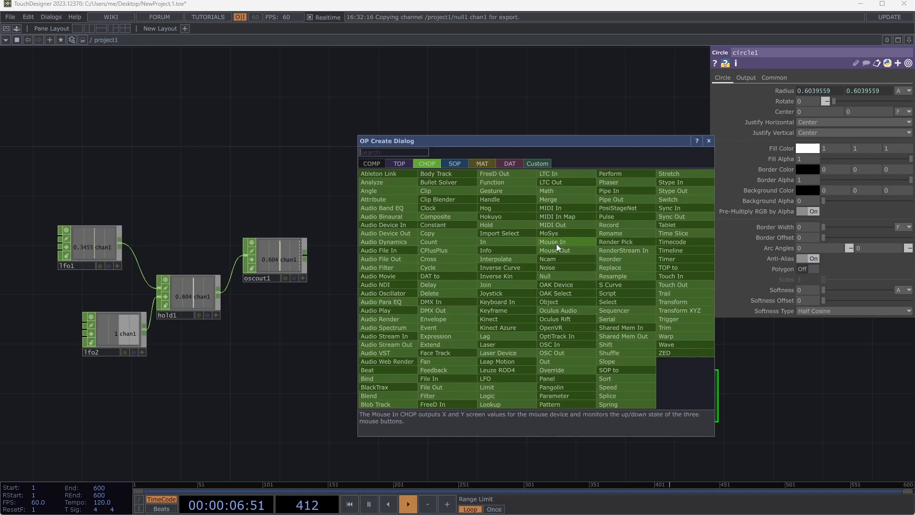
click(547, 190)
click(536, 300)
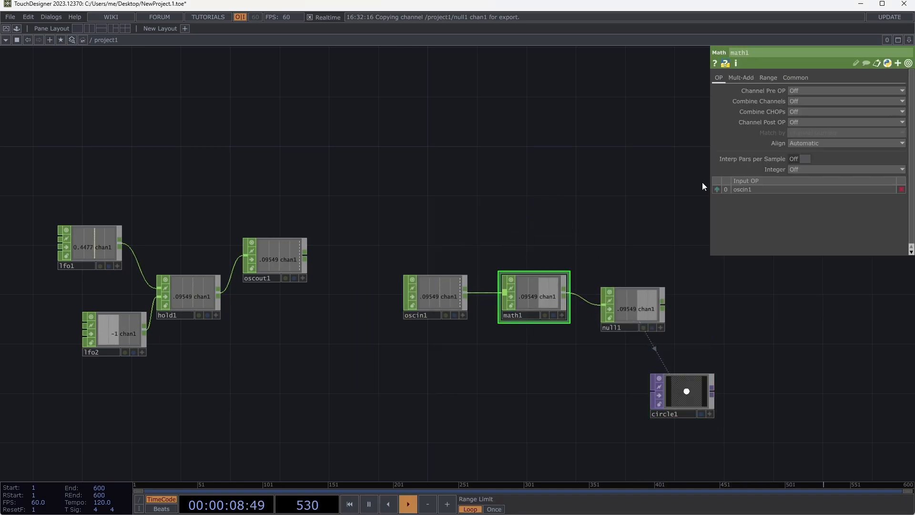
- Set math1's Multiply value to 0.5
click(741, 77)
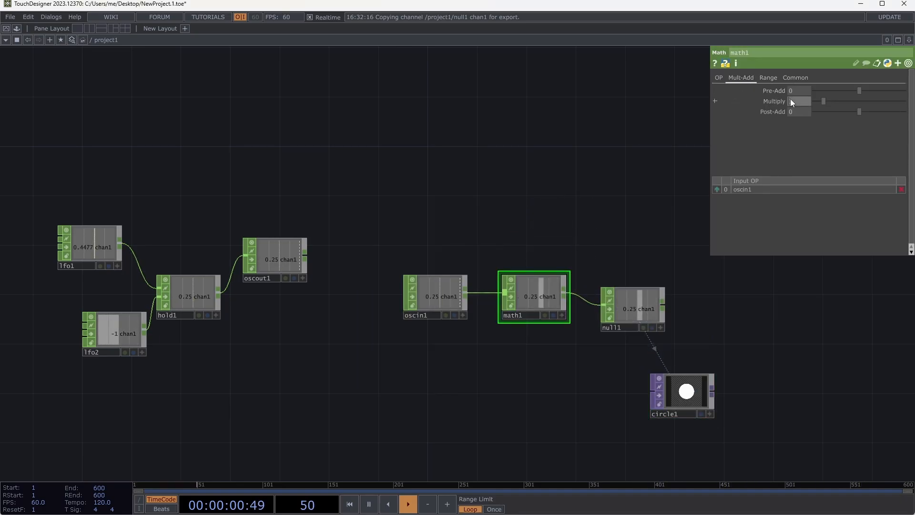
text(.1)
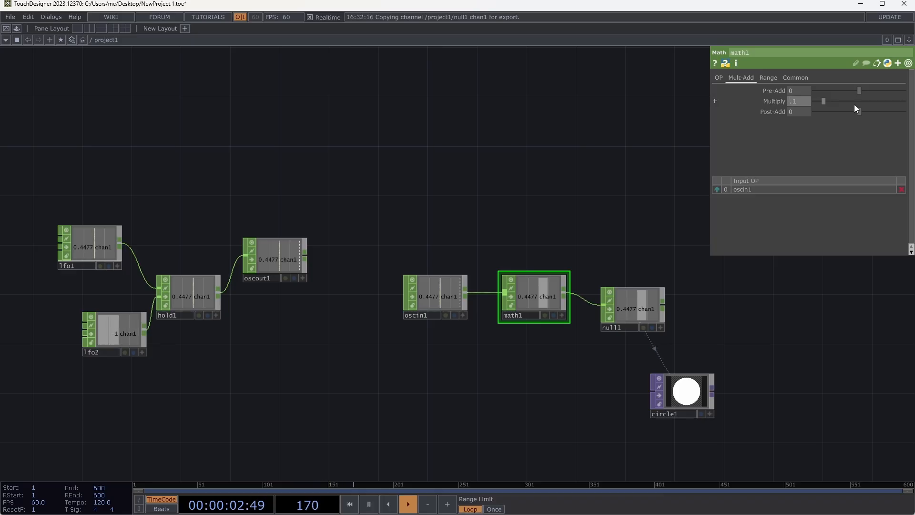
key(Return)
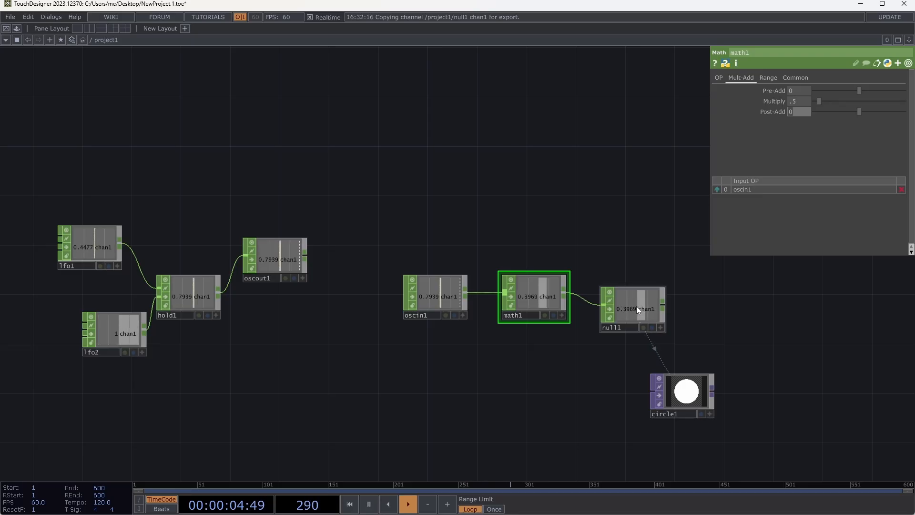
- Line up oscin1, math1 and null1 in one row and place circle1 below null1
drag(651, 417, 707, 336)
drag(642, 302, 656, 277)
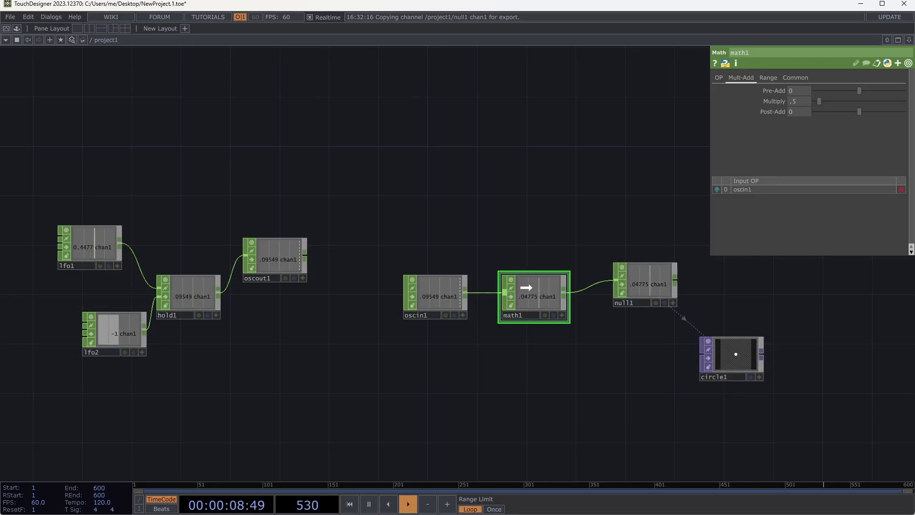
drag(526, 287, 552, 262)
drag(622, 279, 647, 268)
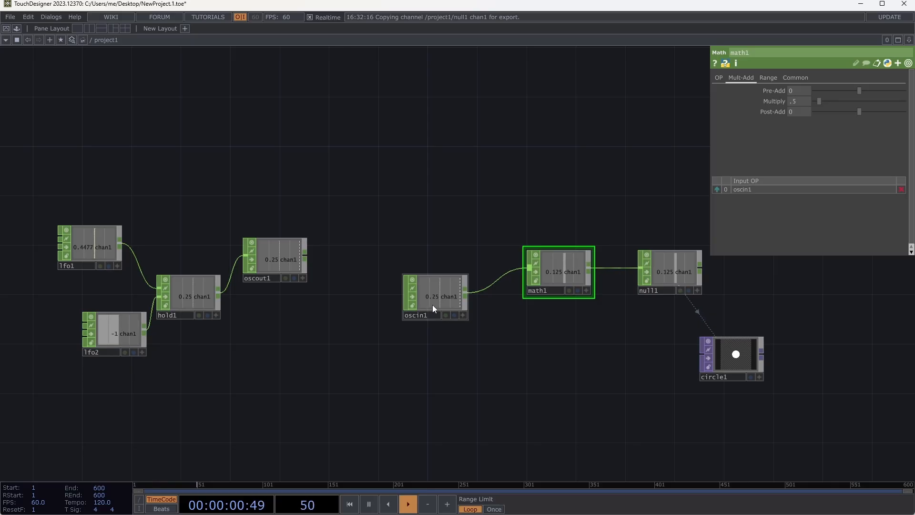
drag(436, 303, 436, 285)
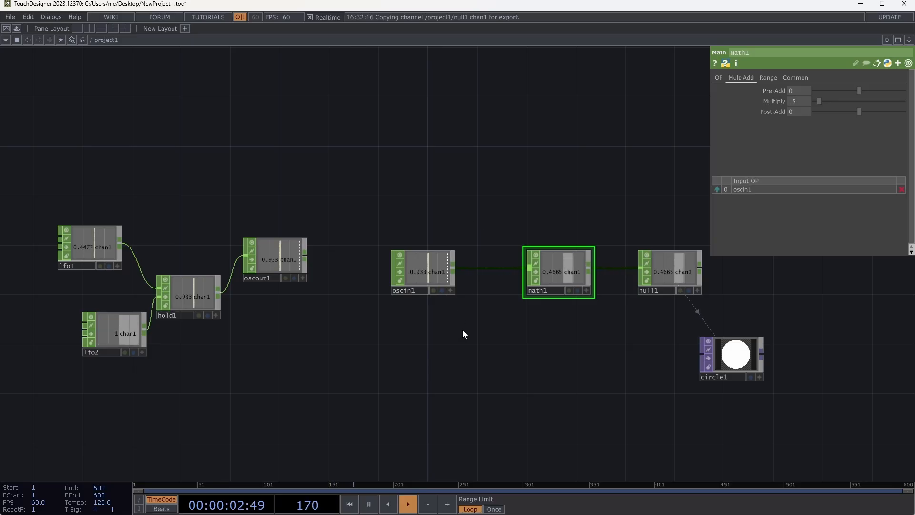
- Add a CHOP Execute DAT below oscin1 and assign oscin1 as the CHOP it monitors
key(Tab)
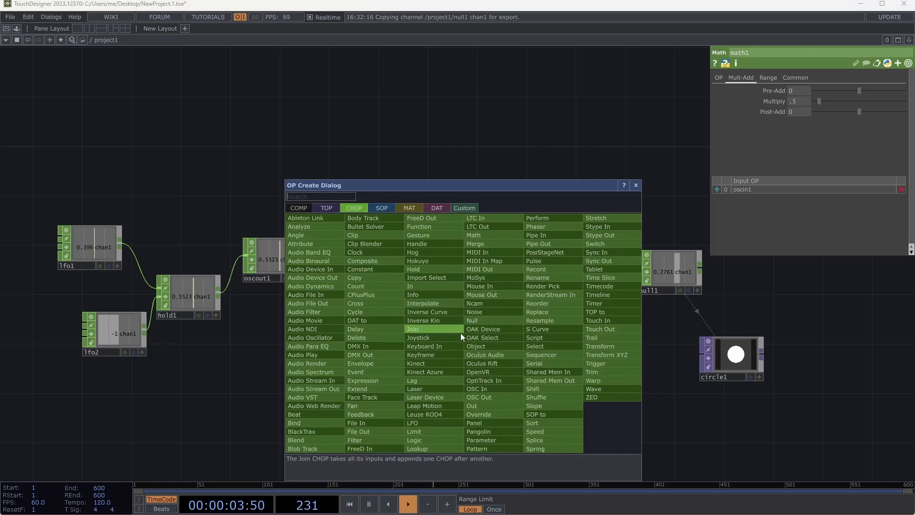
click(436, 208)
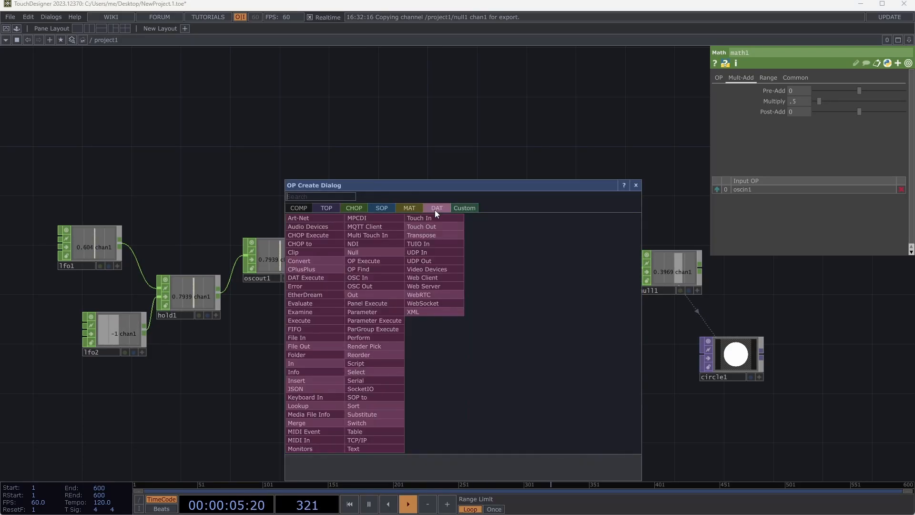
click(305, 236)
click(484, 350)
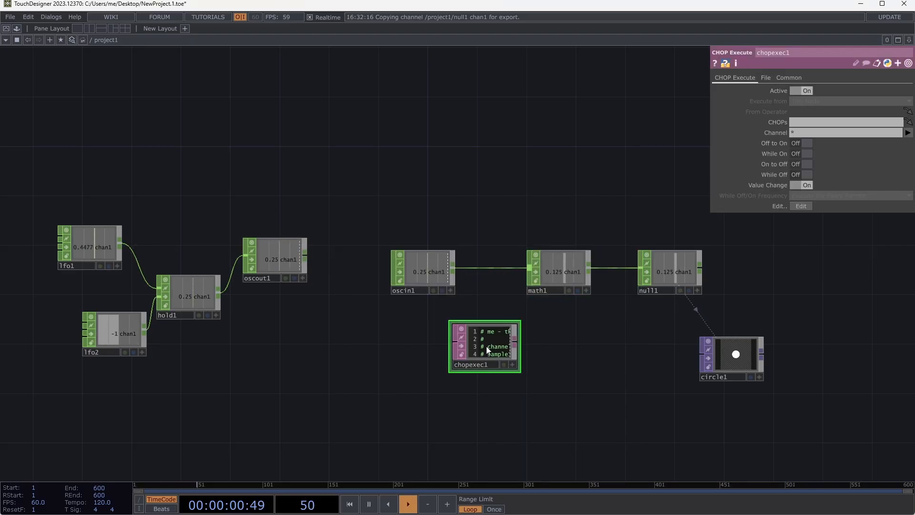
drag(431, 272, 803, 122)
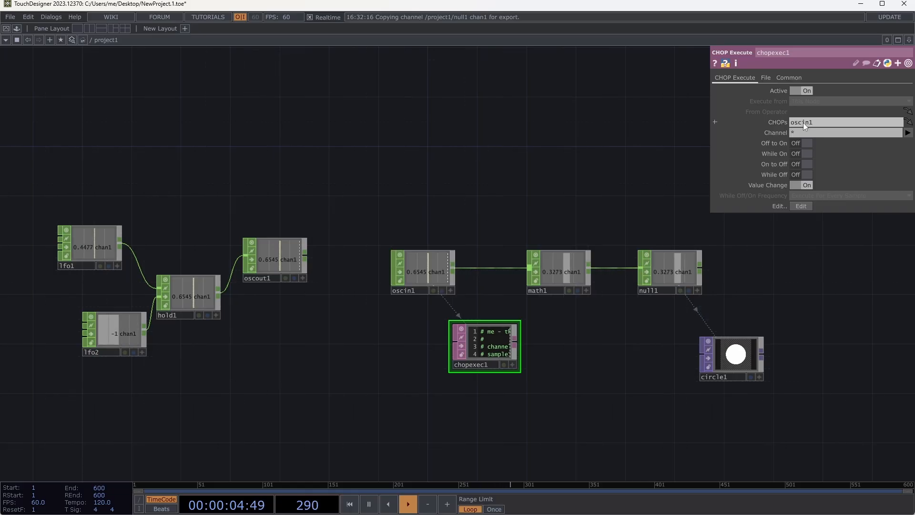
drag(486, 363, 505, 362)
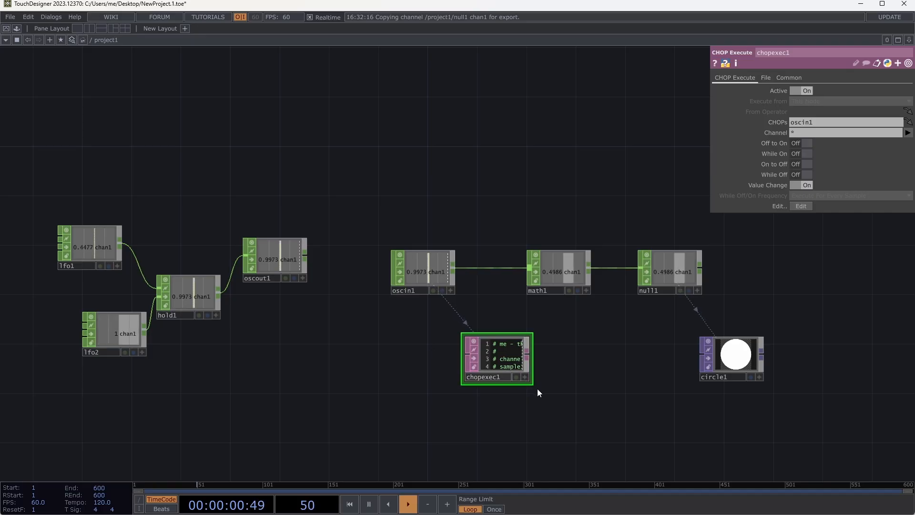
- Enlarge chopexec1 until its whole callback script fits in the viewer, and position it below oscin1 and math1
drag(532, 384, 686, 470)
drag(494, 124, 406, 39)
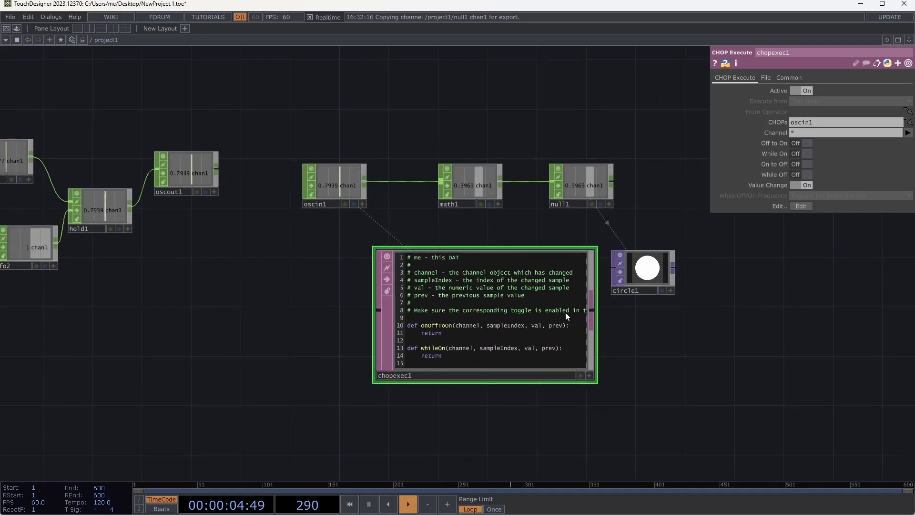
drag(524, 312, 474, 289)
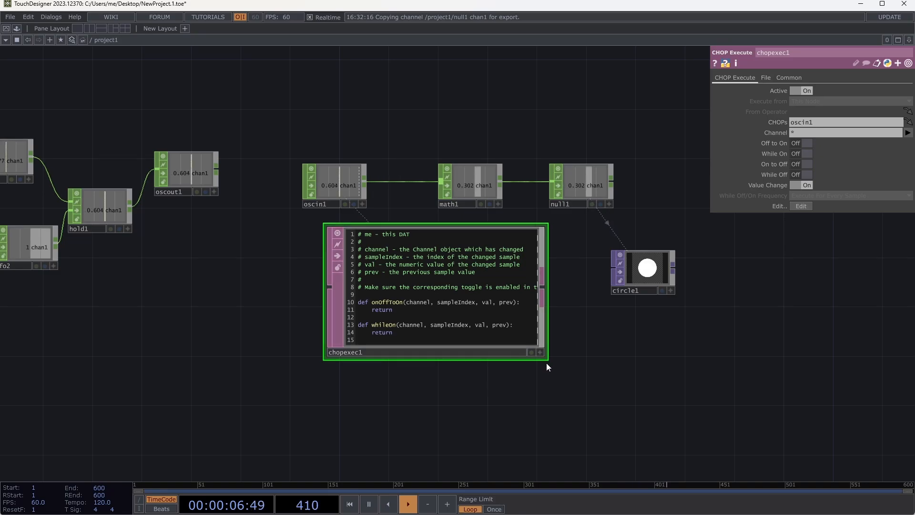
drag(547, 362, 588, 445)
- Make chopexec1's script editable in its viewer and place the text cursor at the end of the onValueChange definition
click(582, 437)
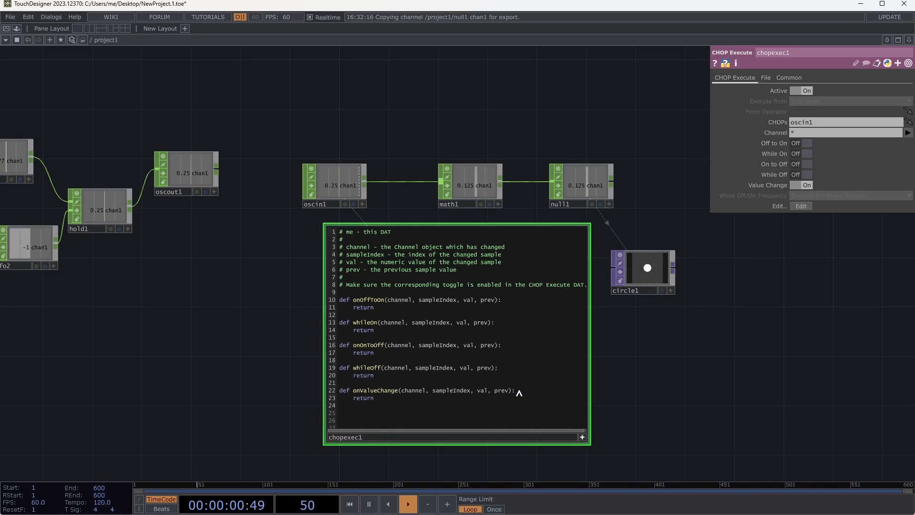
click(518, 391)
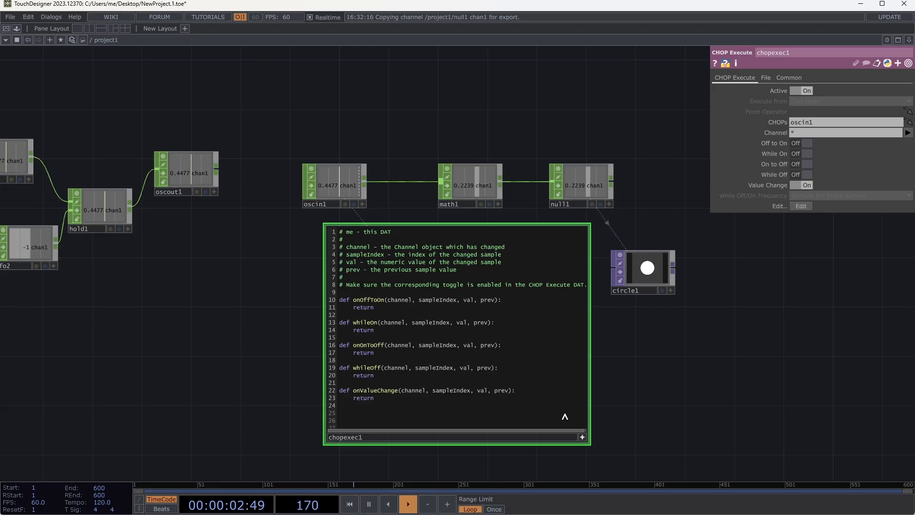
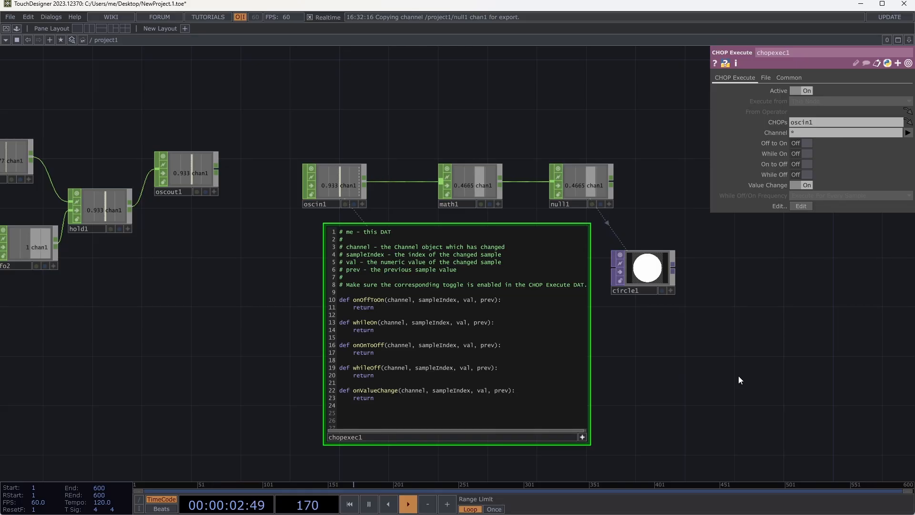
- Add a Table DAT below circle1 and enlarge its viewer to about three times its default size
key(Tab)
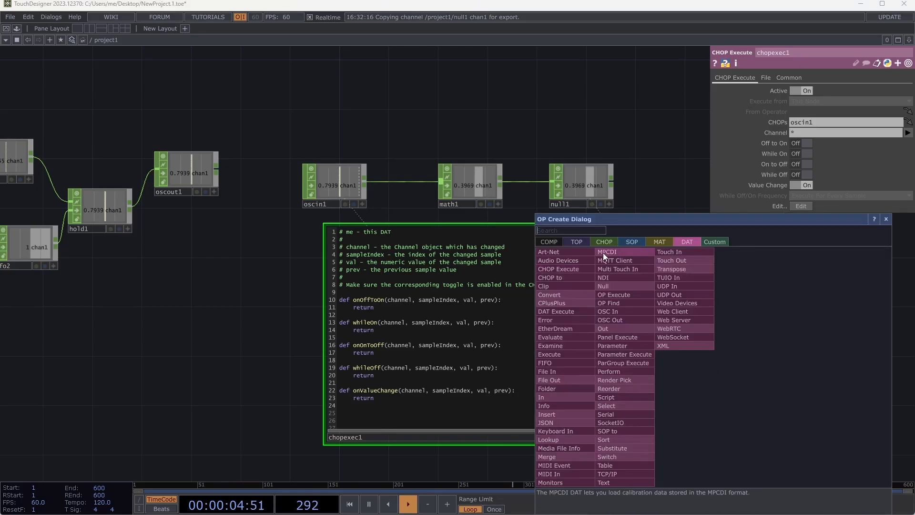
click(623, 465)
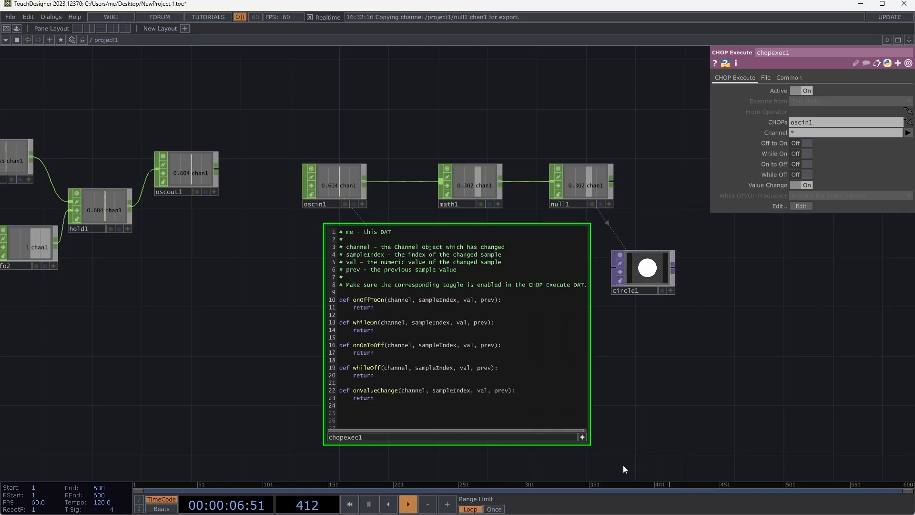
click(710, 372)
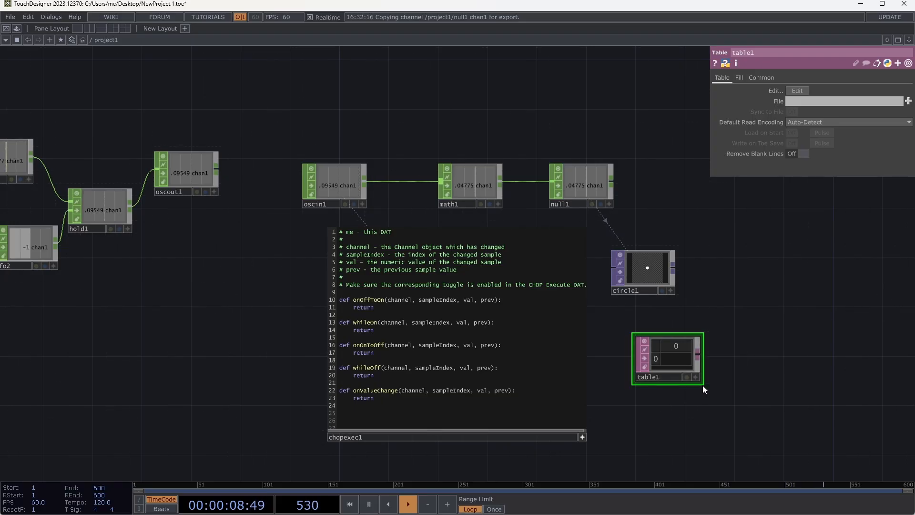
drag(702, 385, 846, 475)
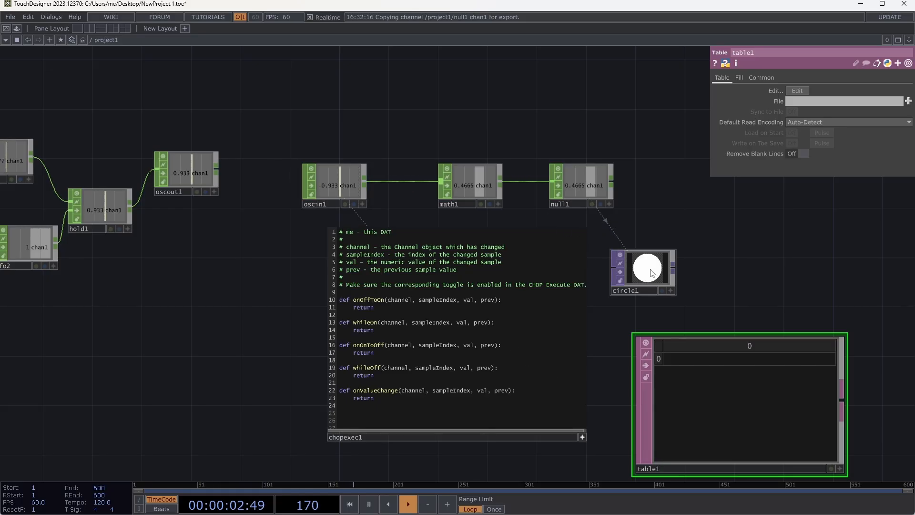
- Start a new line in chopexec1's onValueChange function, above its return, with the table reference op('table1')
click(531, 394)
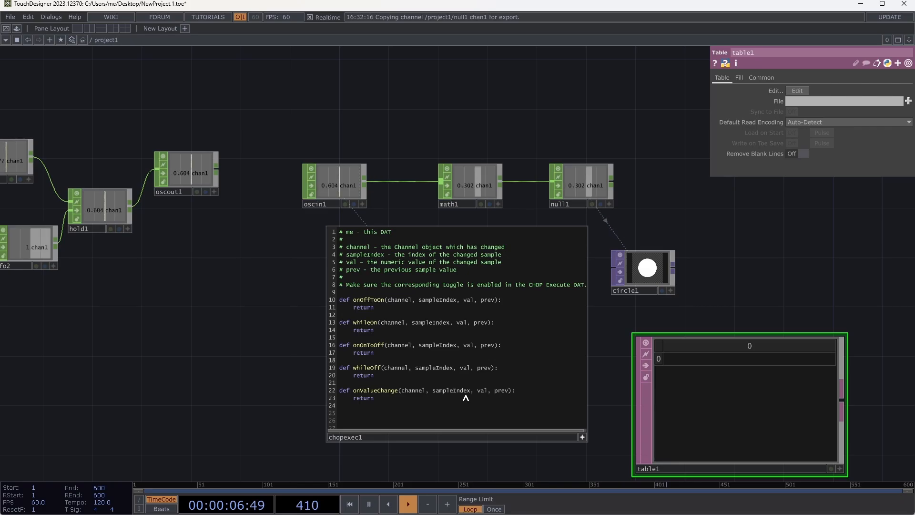
text(op)
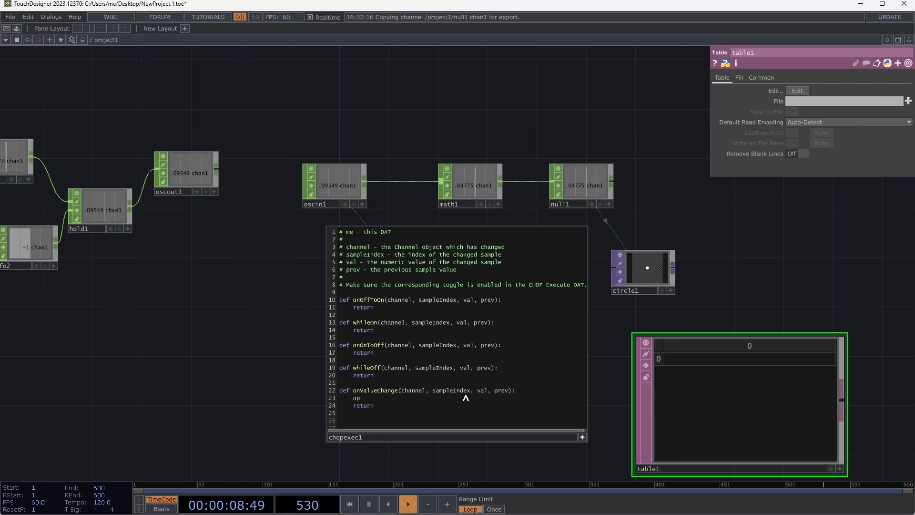
text((')
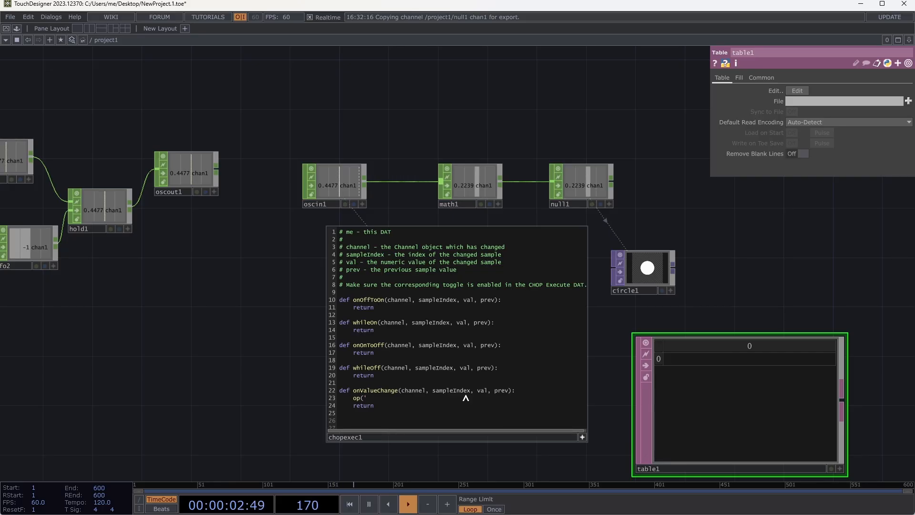
text(table1)
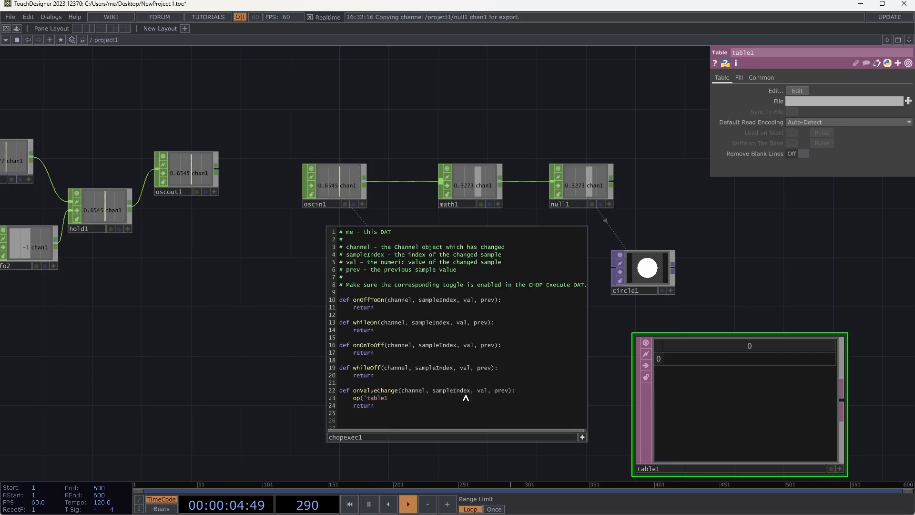
text(').)
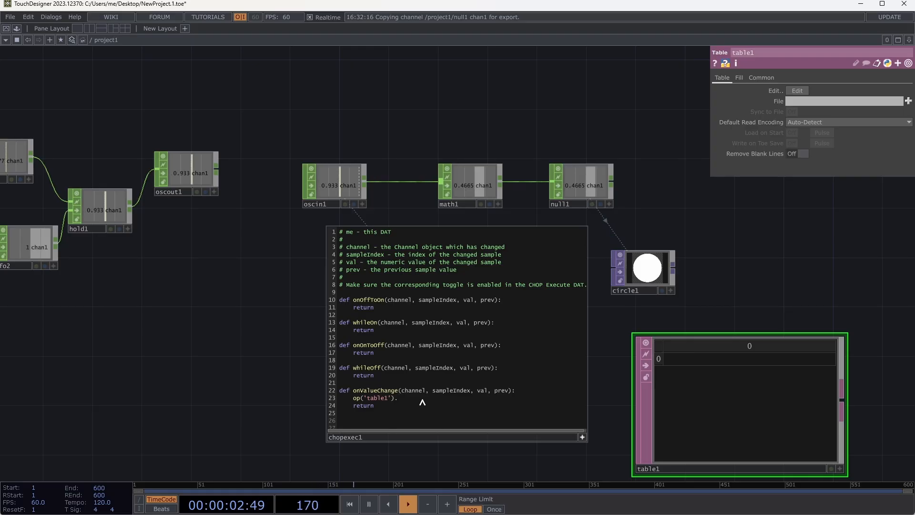
text(-=)
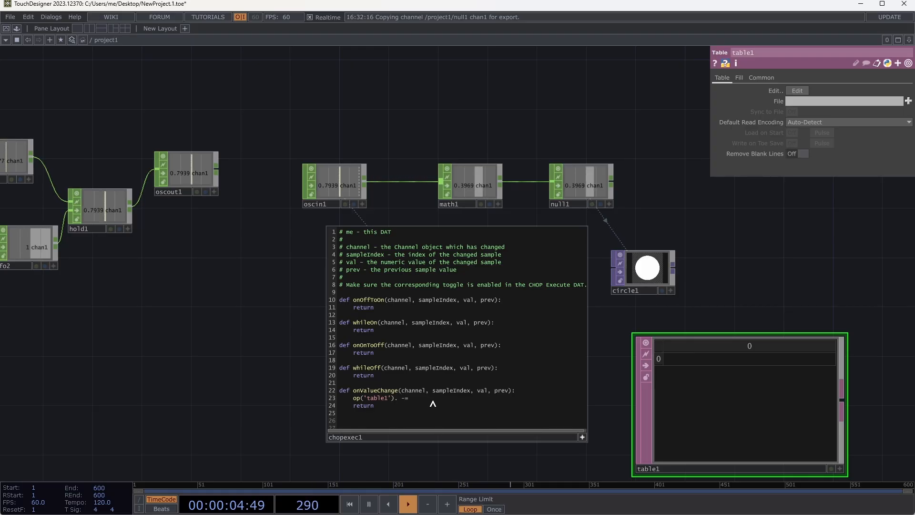
key(BackSpace)
key(BackSpace)
text(= val)
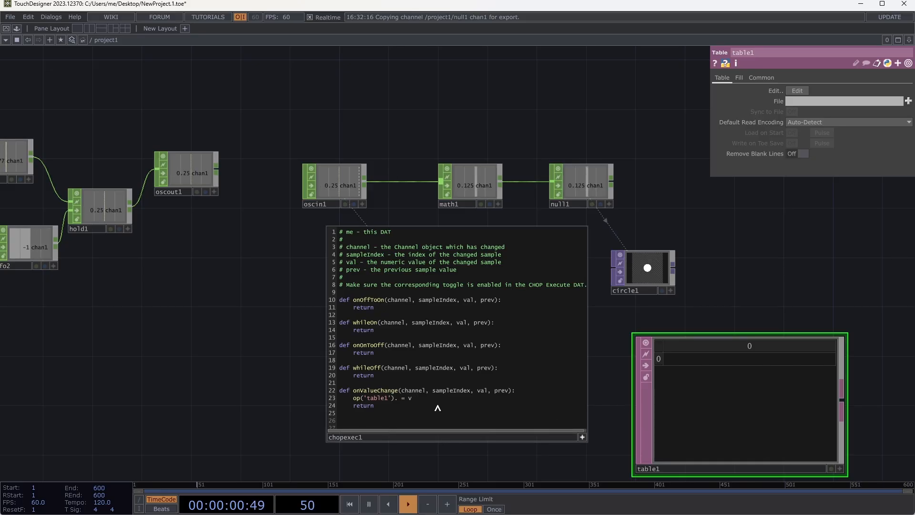
key(BackSpace)
key(BackSpace)
key(BackSpace)
key(BackSpace)
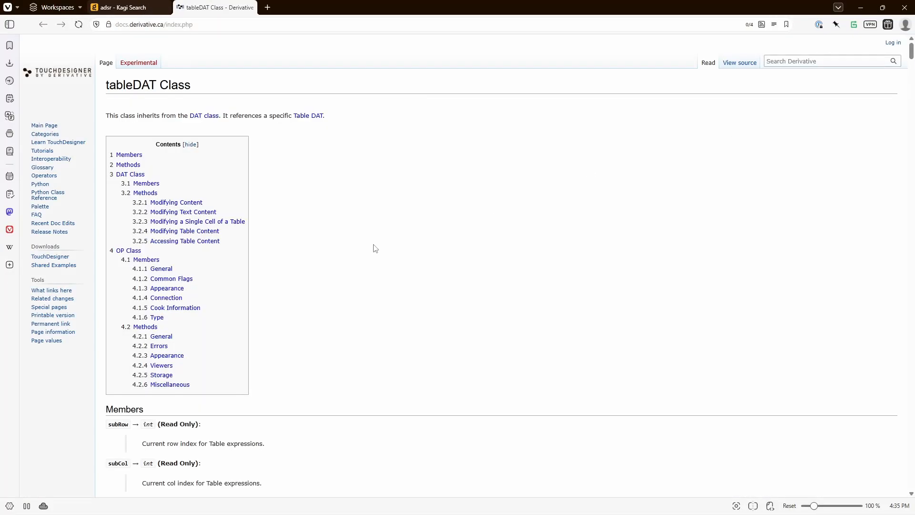
- Open the tableDAT Class documentation in the browser and examine its contents, operator-specific members and methods
scroll(375, 248, down, 18)
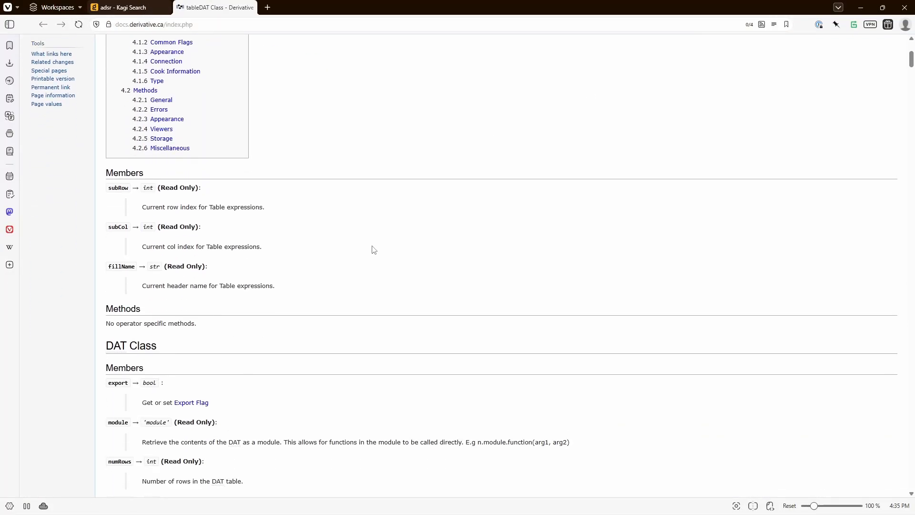
scroll(385, 266, up, 9)
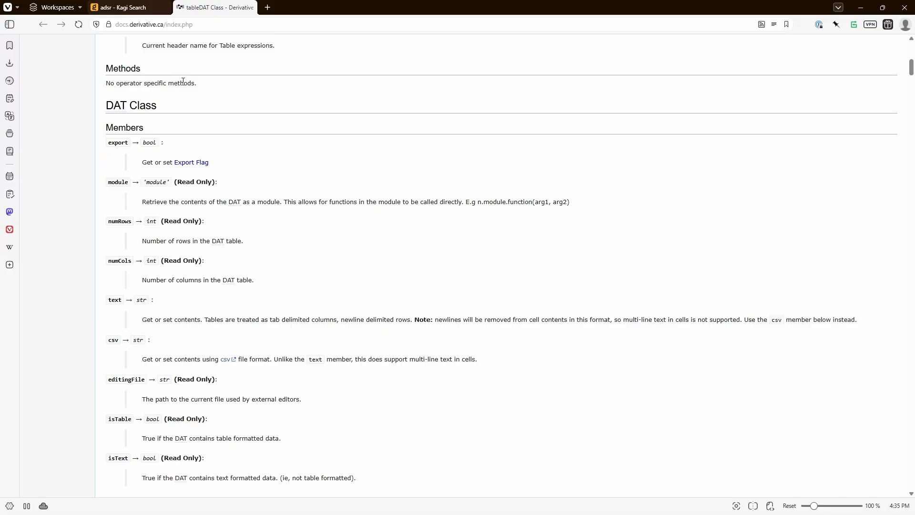
triple_click(183, 82)
scroll(241, 225, up, 4)
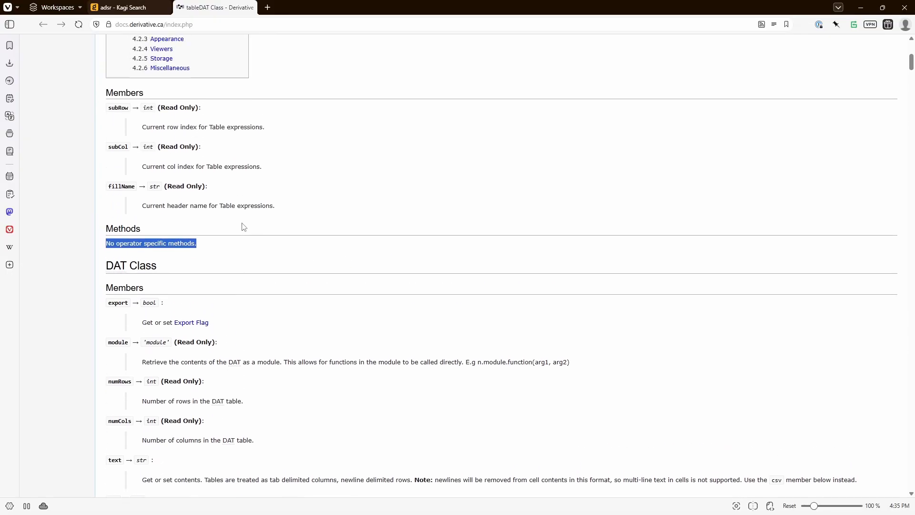
drag(112, 133, 170, 232)
scroll(255, 251, down, 1)
scroll(256, 251, down, 16)
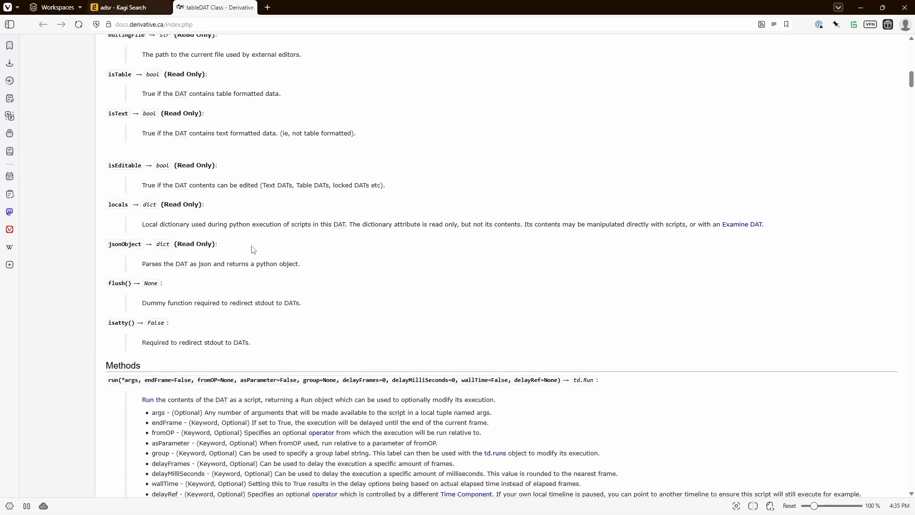
scroll(275, 255, up, 13)
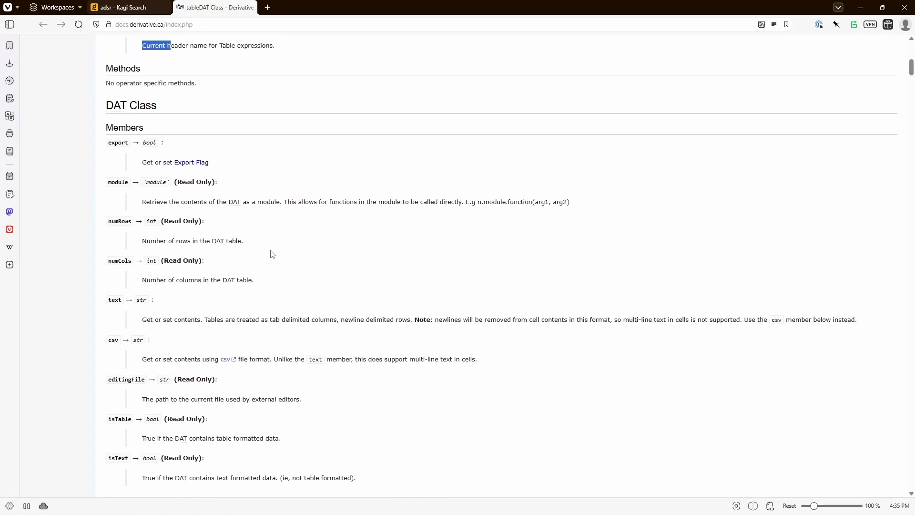
scroll(276, 259, down, 9)
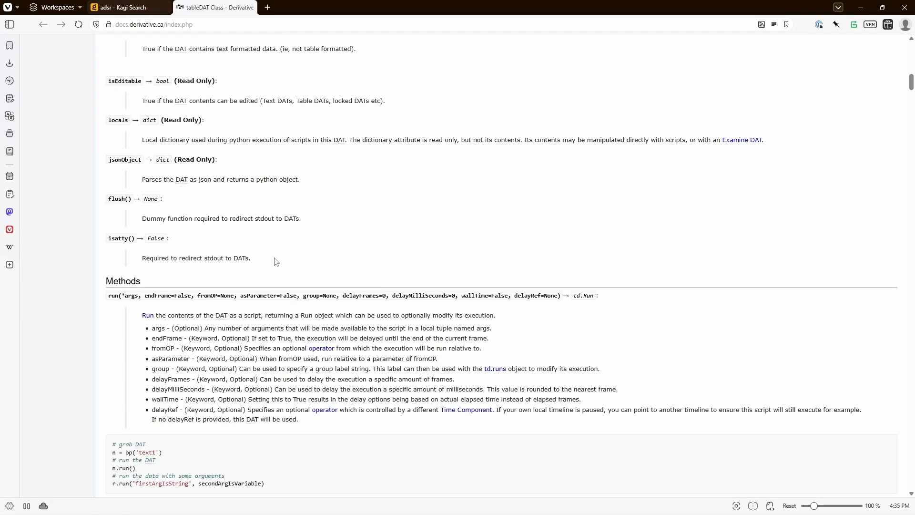
scroll(276, 261, up, 9)
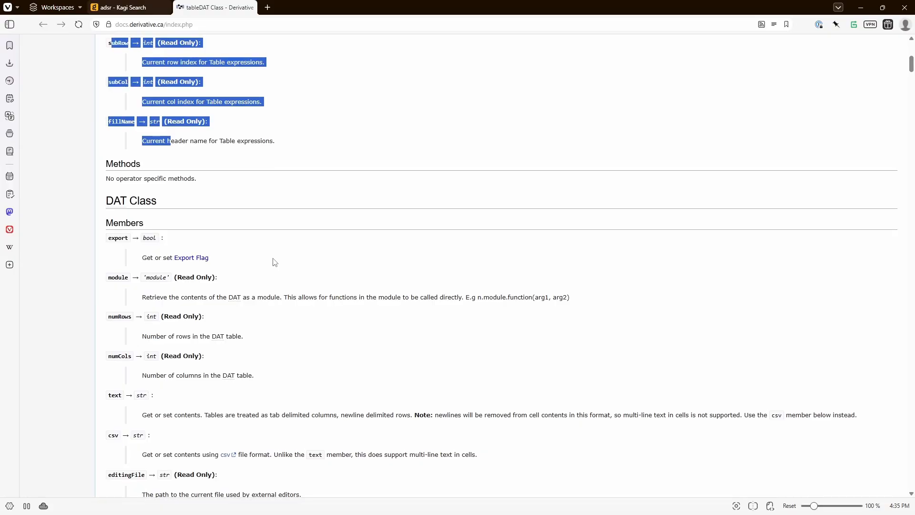
scroll(275, 262, up, 8)
scroll(271, 262, down, 5)
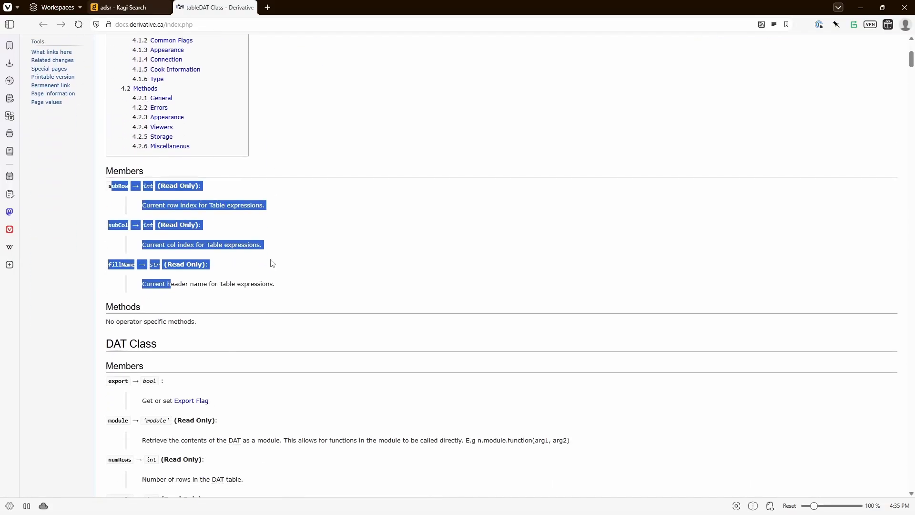
scroll(272, 264, down, 2)
scroll(269, 262, up, 7)
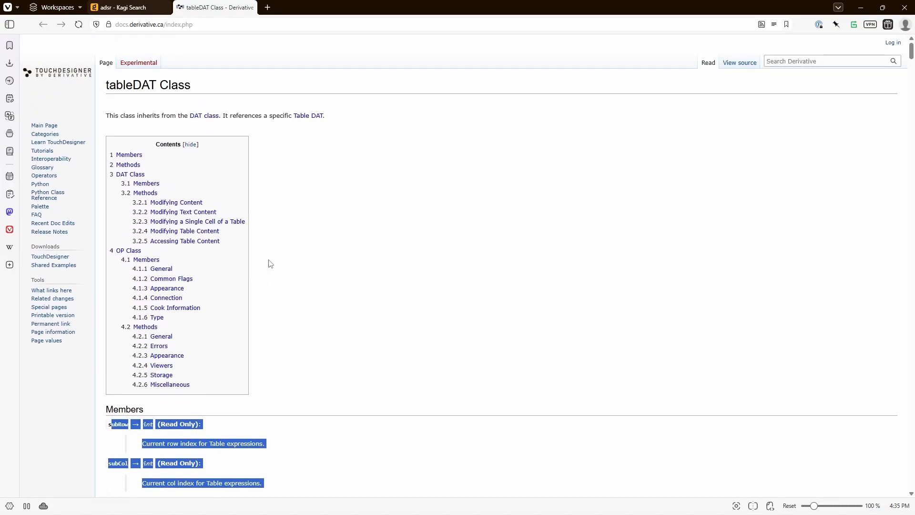
scroll(268, 262, down, 5)
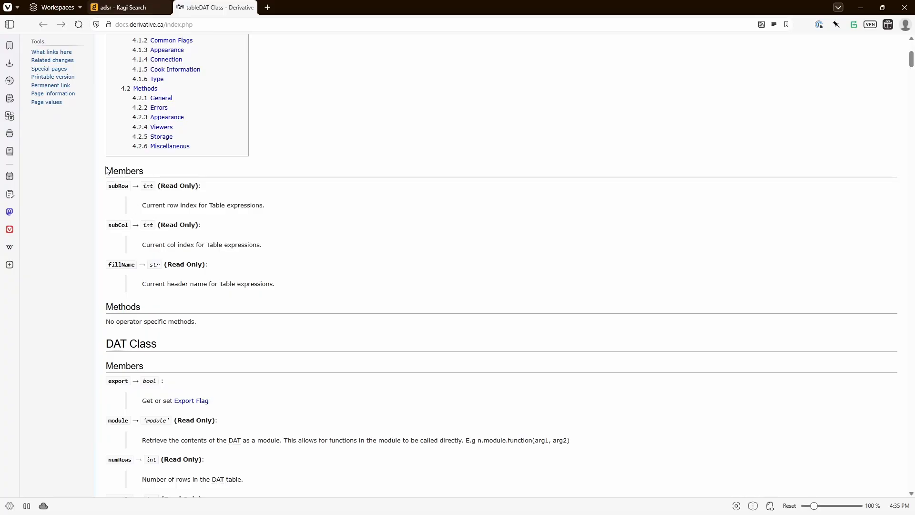
drag(106, 170, 204, 316)
scroll(241, 328, up, 5)
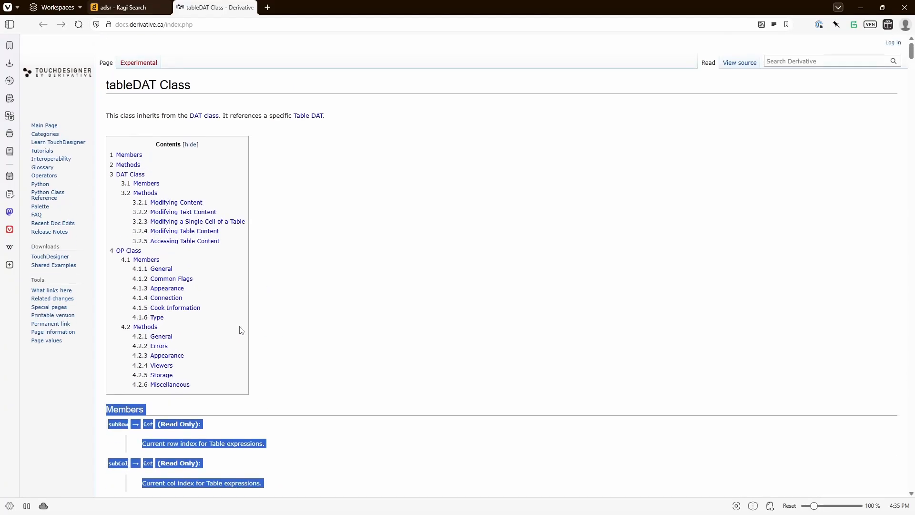
scroll(326, 317, down, 8)
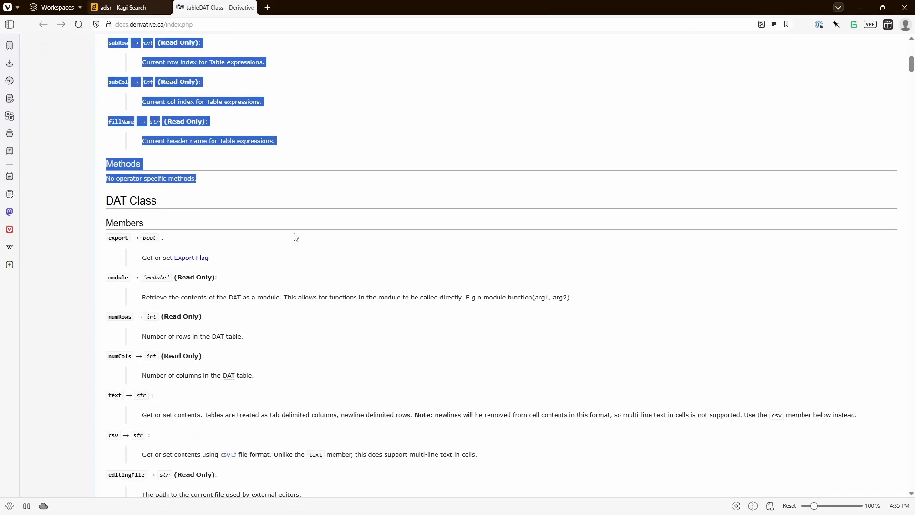
- Examine the inherited DAT Class reference on the page, down to the appendRow examples under Modifying Table Content
click(214, 210)
drag(106, 202, 182, 208)
scroll(282, 228, down, 14)
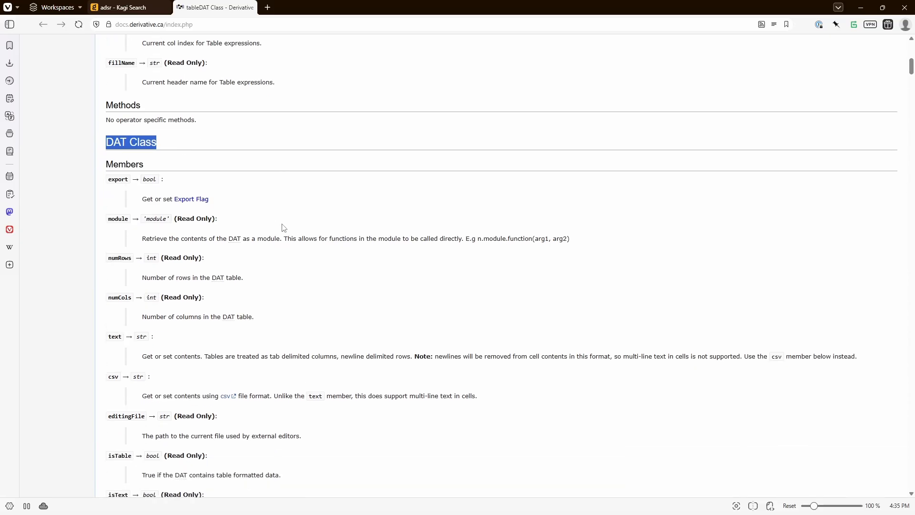
scroll(286, 249, down, 13)
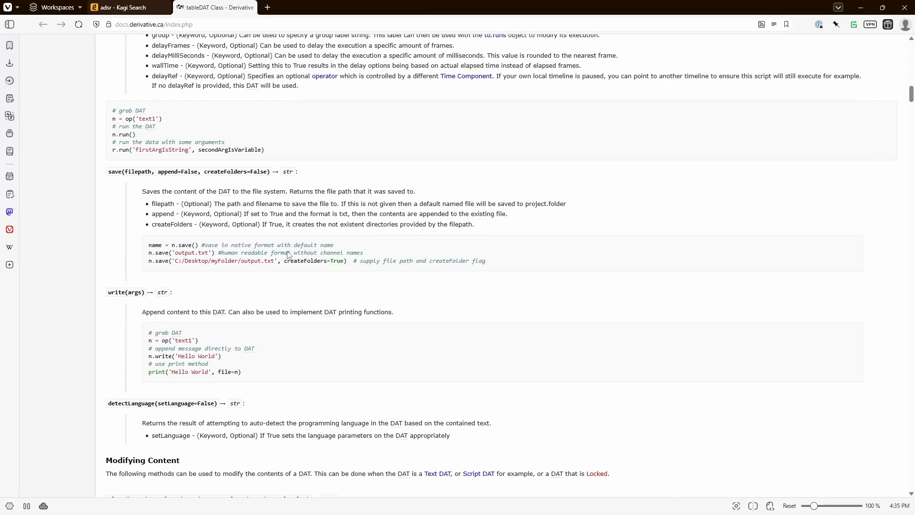
scroll(289, 255, down, 8)
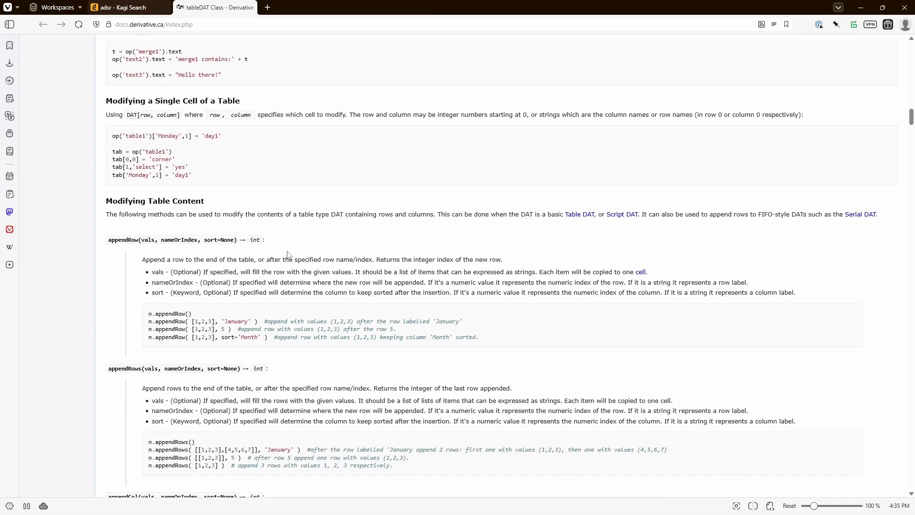
scroll(193, 191, up, 2)
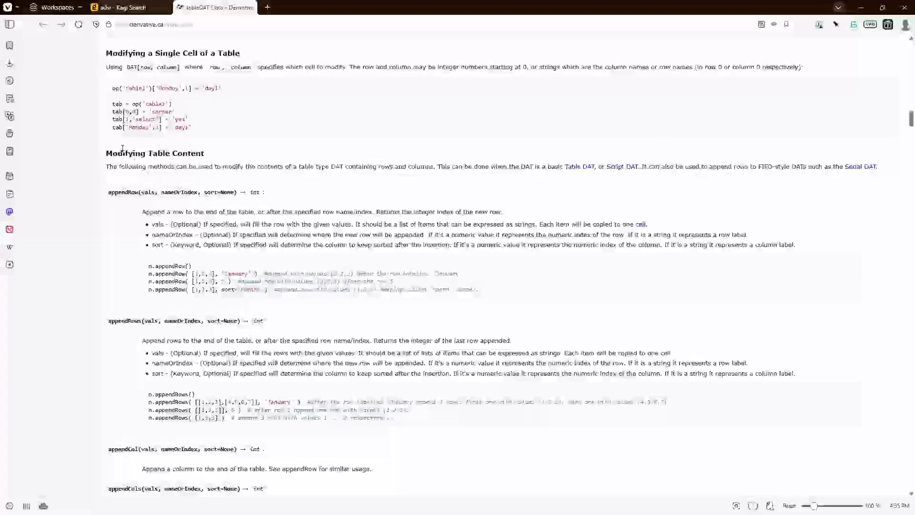
drag(106, 153, 207, 153)
click(216, 164)
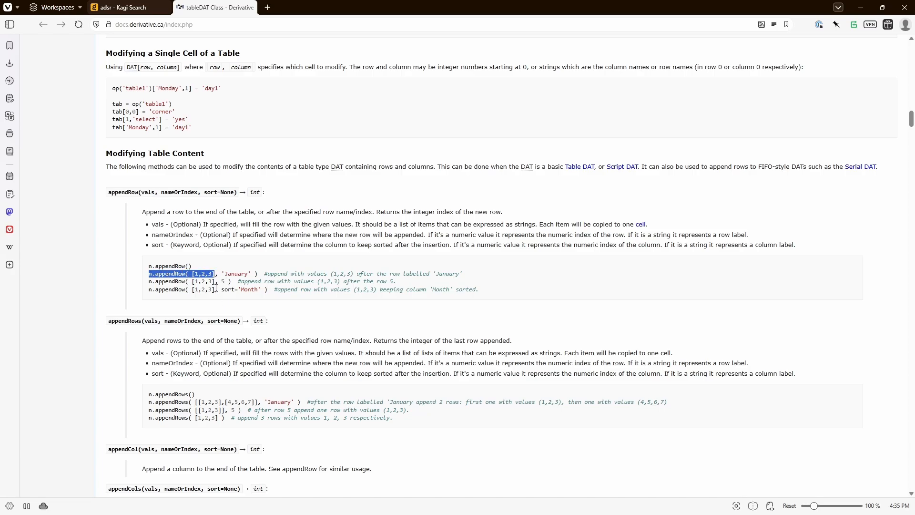
- Return to TouchDesigner and complete the onValueChange line in chopexec1 as op('table1').appendRow(val)
key(alt+Tab)
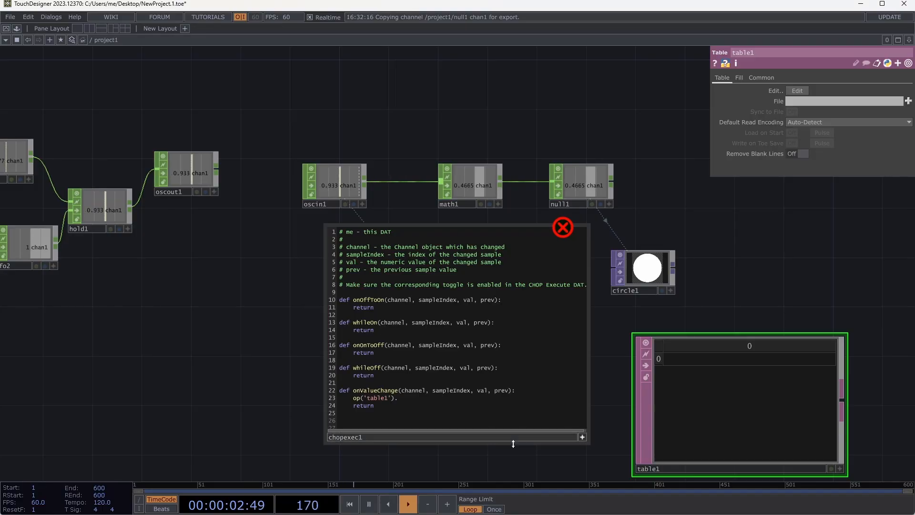
text(appen)
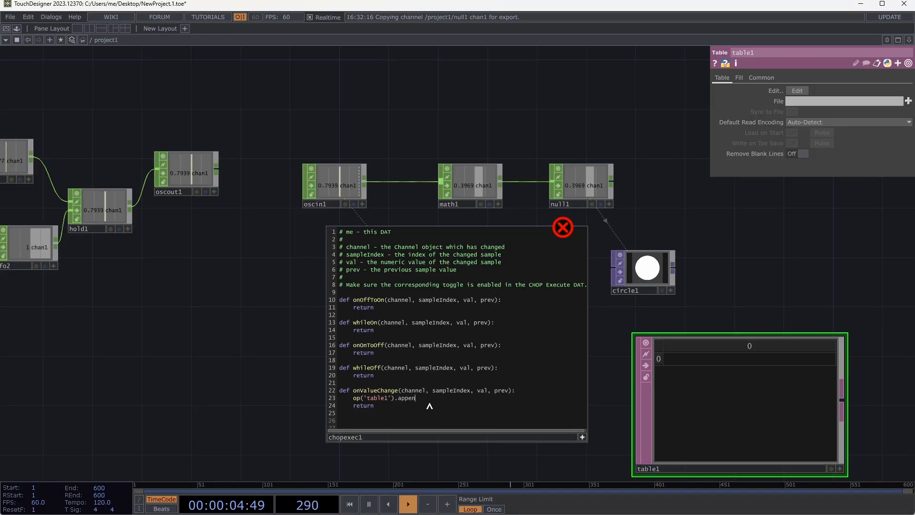
text(dRow)
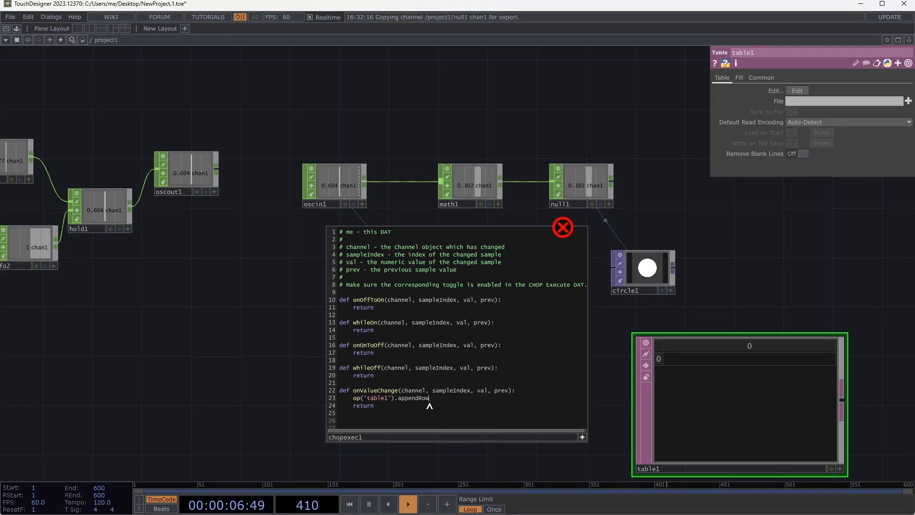
click(356, 399)
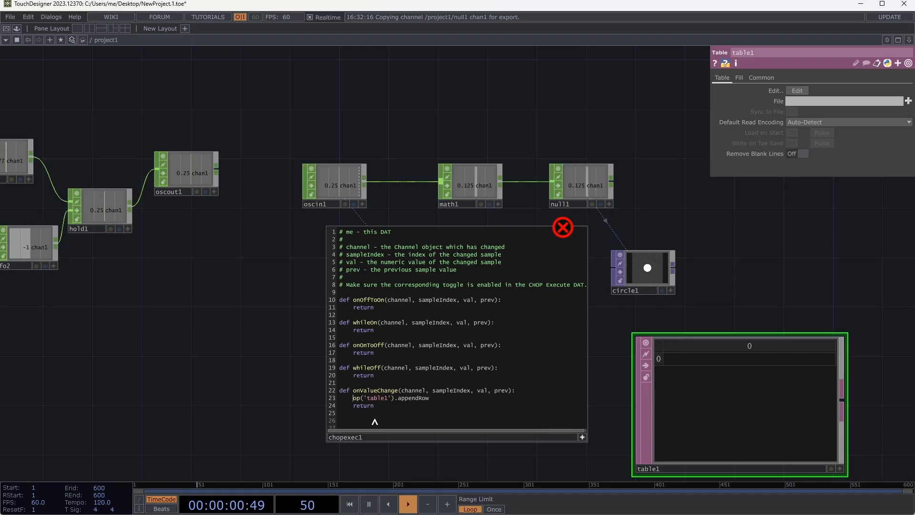
click(446, 399)
text((val)
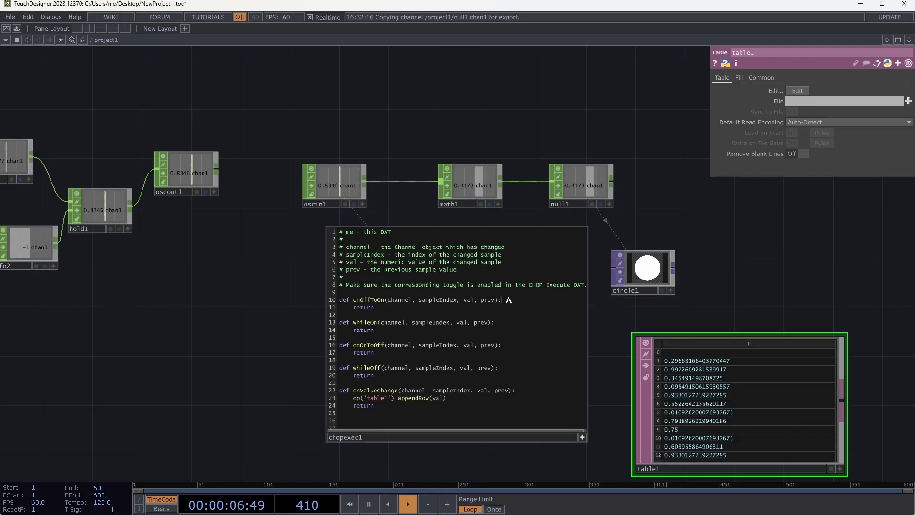
click(472, 362)
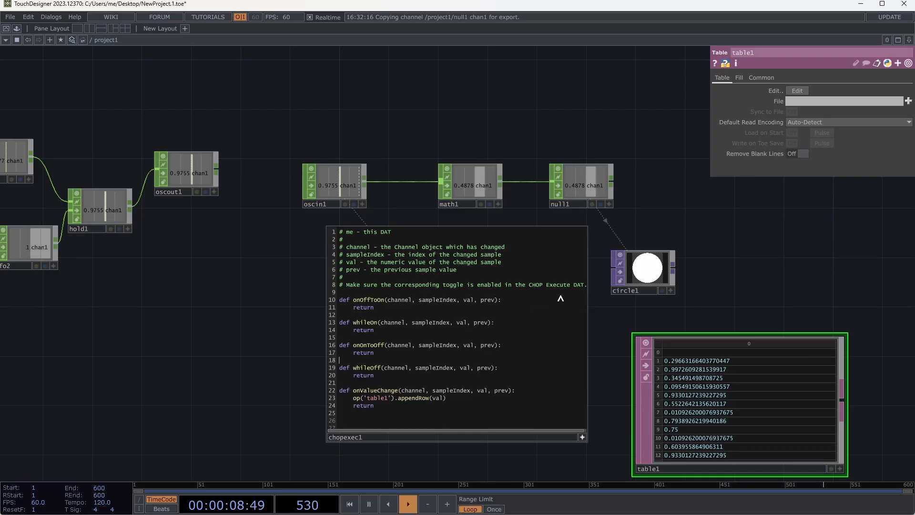
- Stop editing chopexec1's script and move chopexec1 and table1 apart to free space between them in the network
click(584, 438)
click(557, 319)
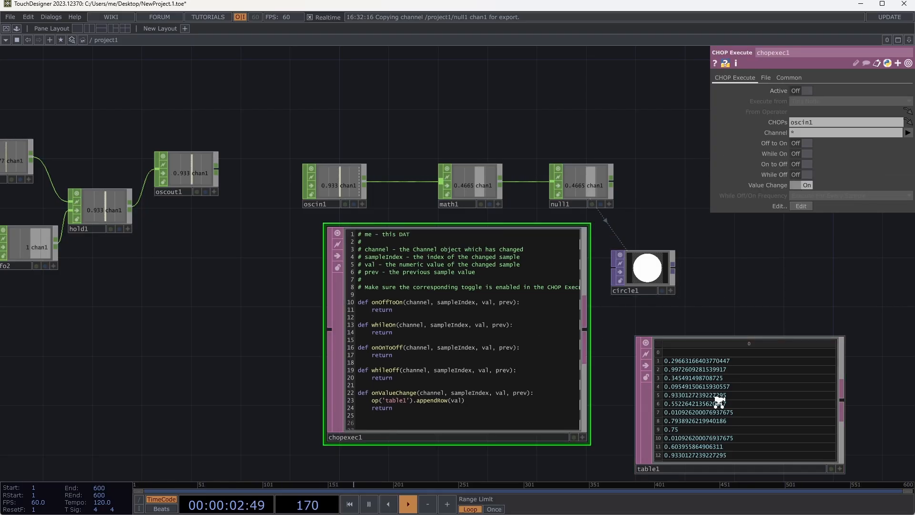
scroll(722, 401, down, 5)
scroll(722, 402, up, 8)
scroll(722, 401, down, 4)
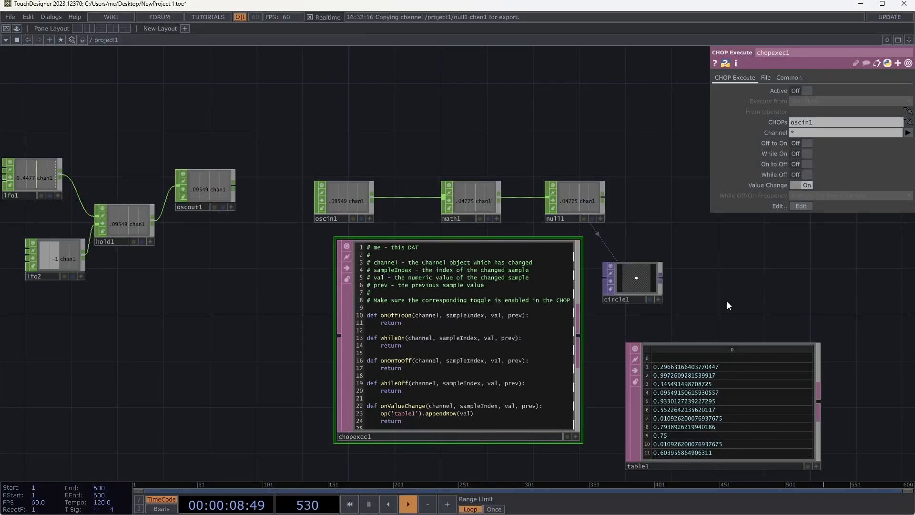
drag(367, 343, 147, 355)
drag(703, 362, 749, 322)
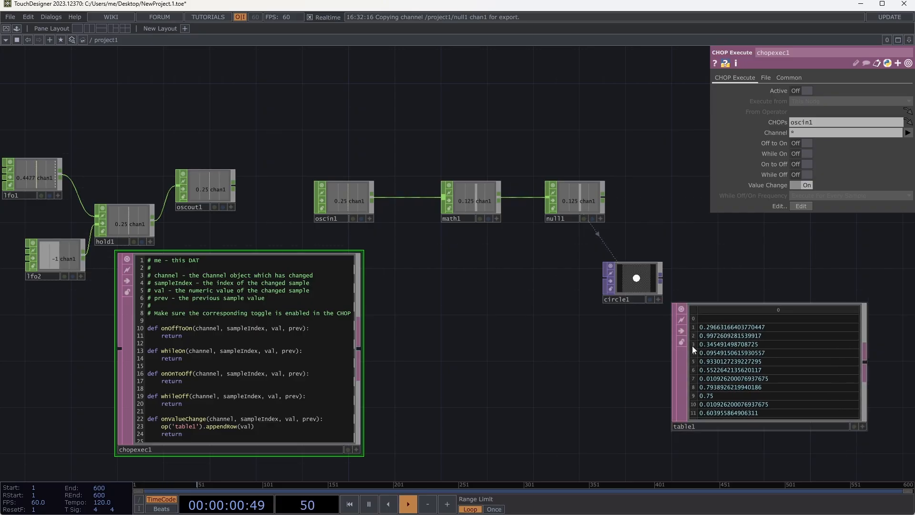
- Add a Lookup DAT, place it beyond table1's output side, and connect table1 to its Index input
key(Tab)
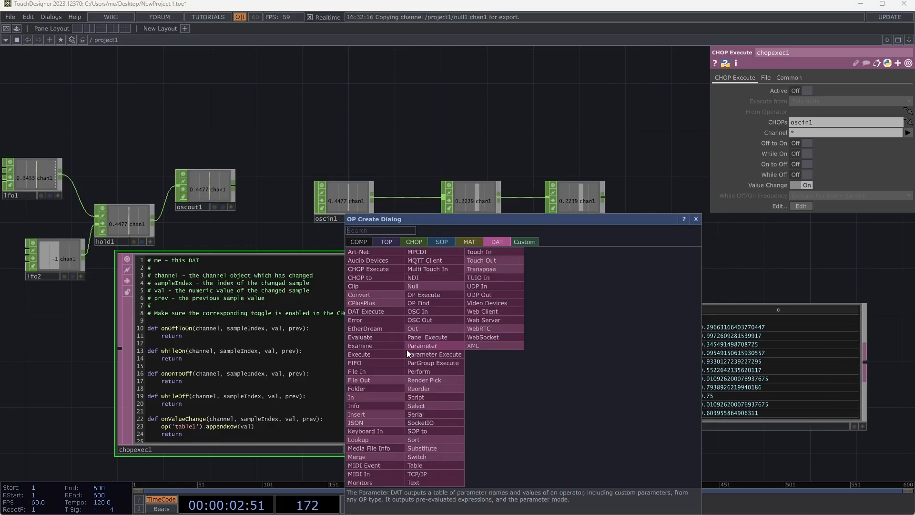
click(374, 438)
click(529, 395)
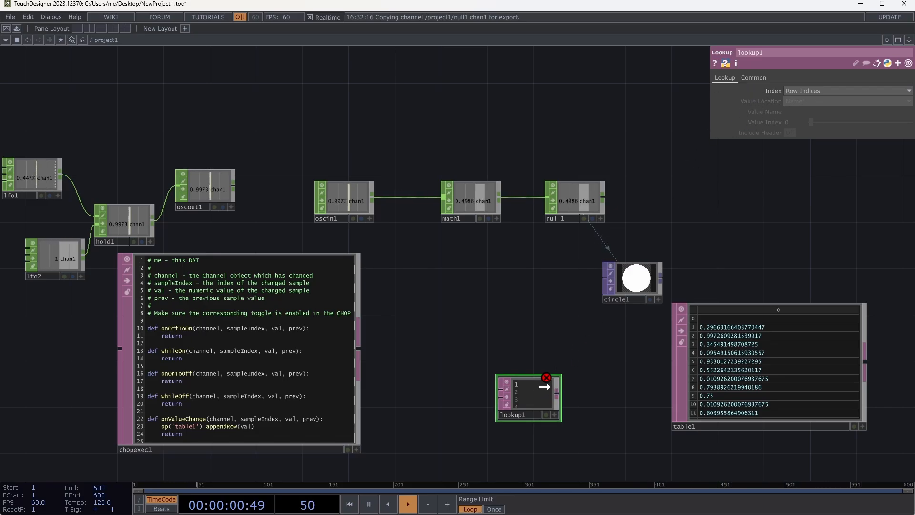
drag(536, 389, 582, 379)
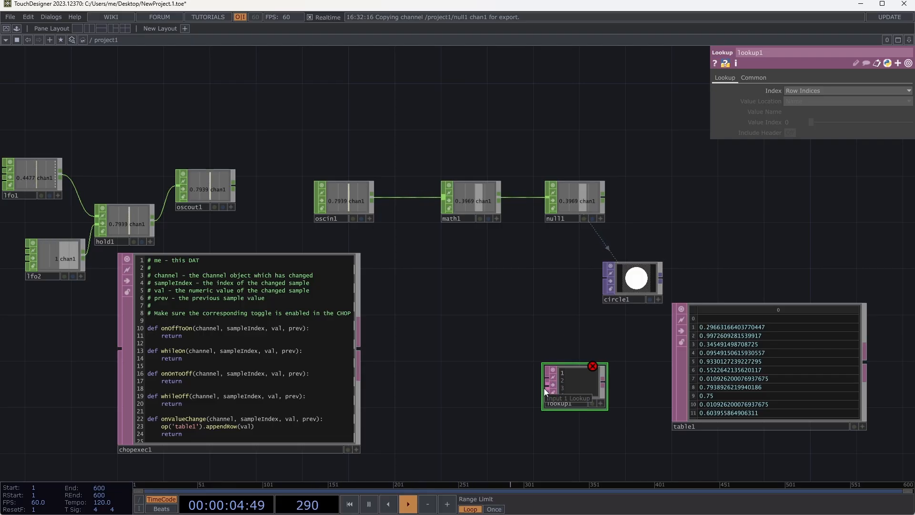
drag(582, 380, 854, 254)
drag(665, 254, 313, 205)
scroll(496, 243, up, 4)
drag(490, 151, 625, 354)
drag(515, 349, 656, 330)
- Add a Count CHOP and place it above the gap between table1 and lookup1
key(Tab)
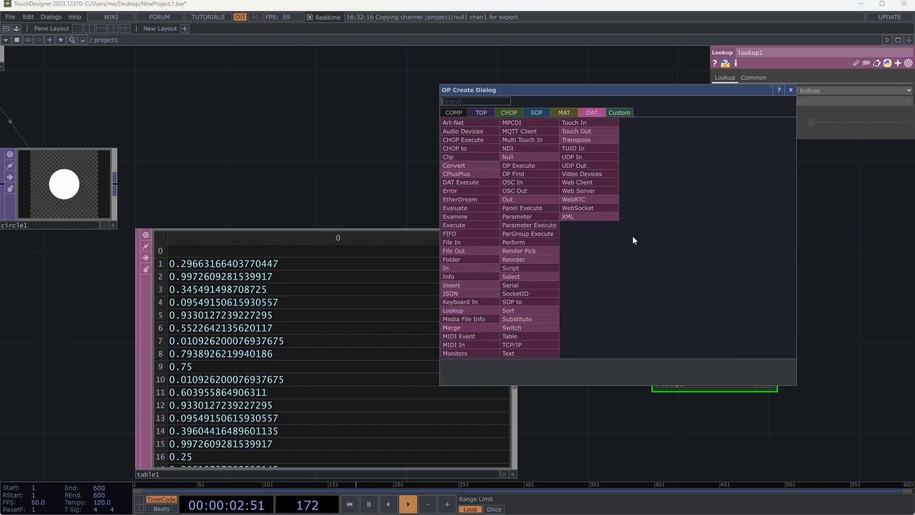
text(count)
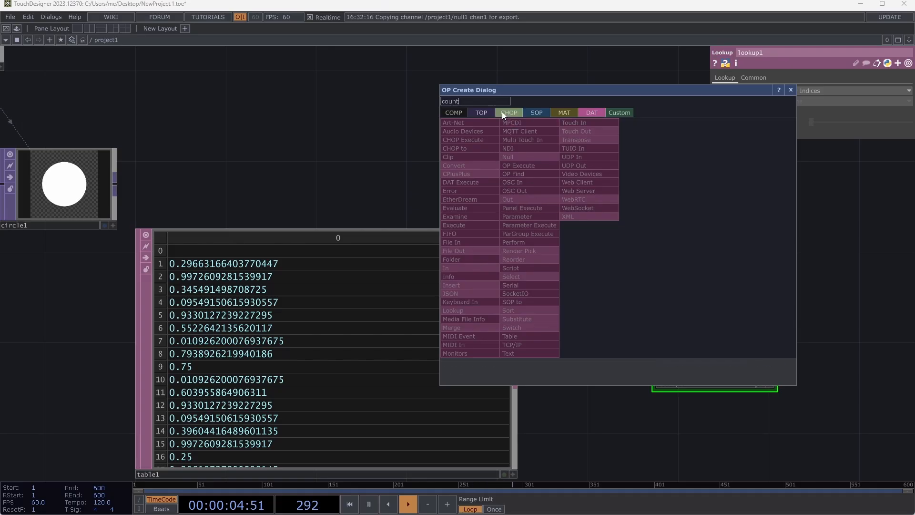
click(503, 113)
click(515, 183)
click(589, 230)
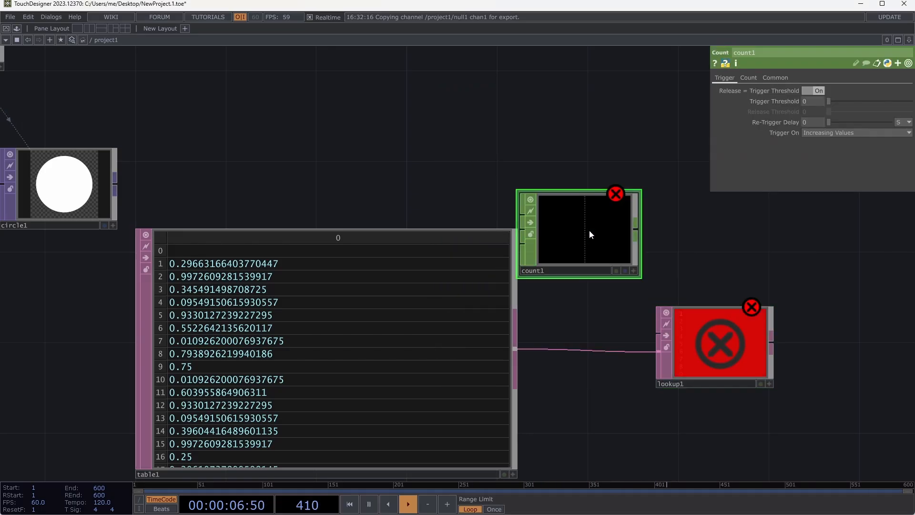
drag(615, 252, 637, 229)
- Add a Button COMP above table1 and set its Button Type to Momentary
key(Tab)
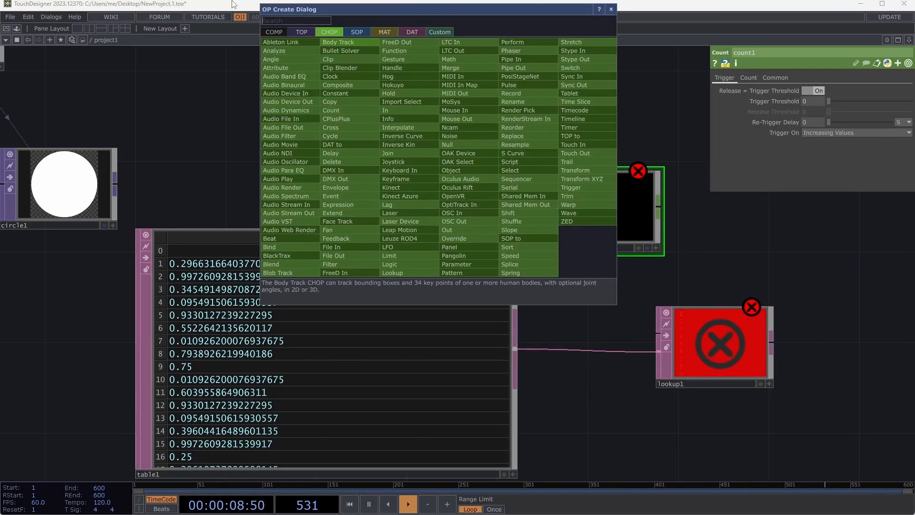
click(278, 31)
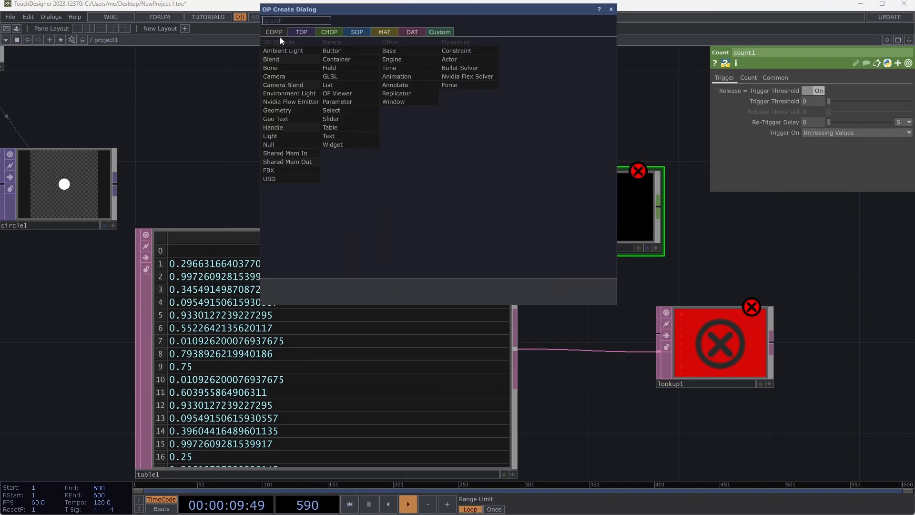
click(332, 51)
click(426, 129)
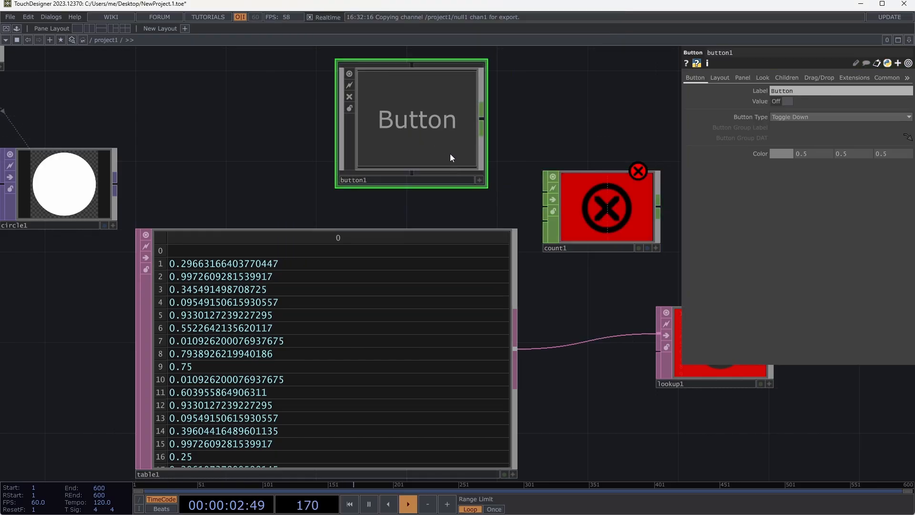
click(477, 182)
click(476, 182)
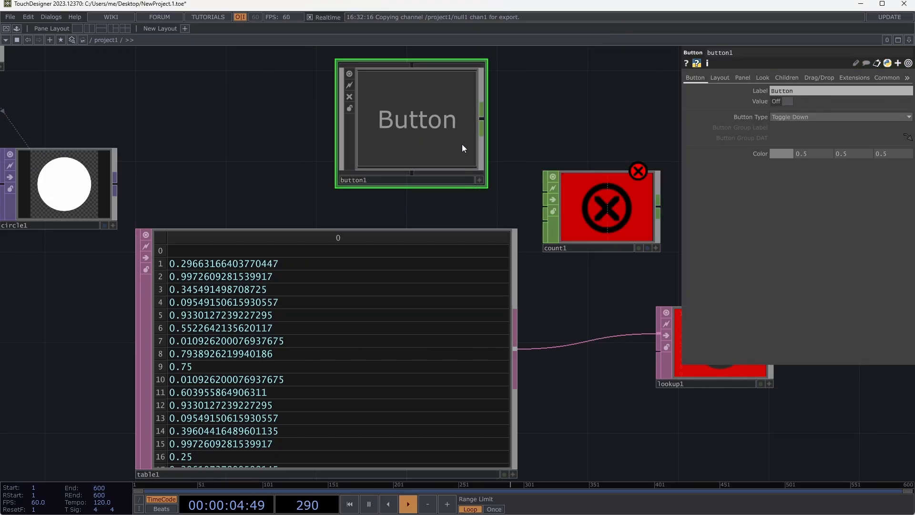
click(794, 116)
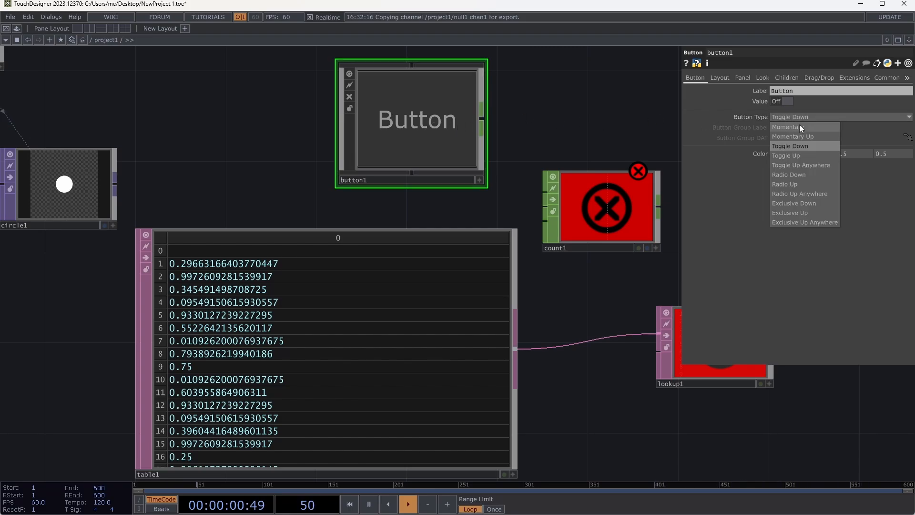
click(799, 124)
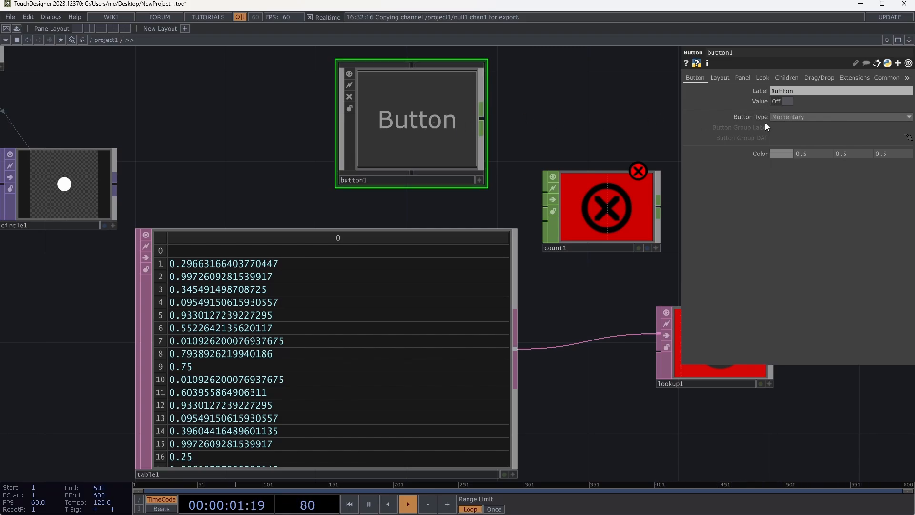
- Connect button1 to count1's first input and trigger the button five times to test the counting
click(482, 120)
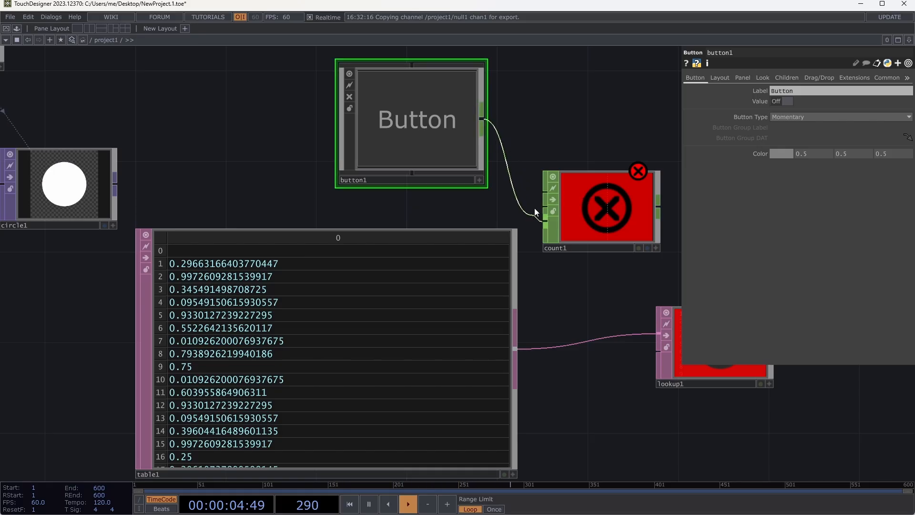
click(538, 193)
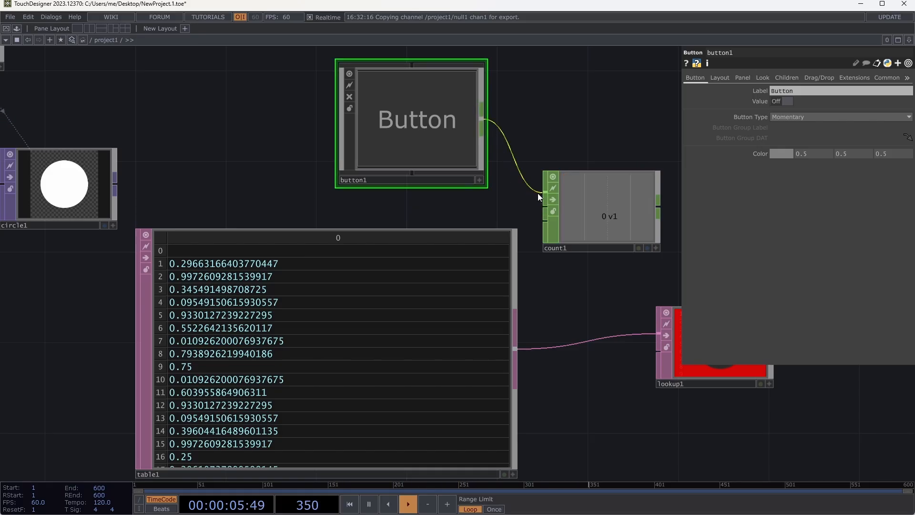
click(445, 130)
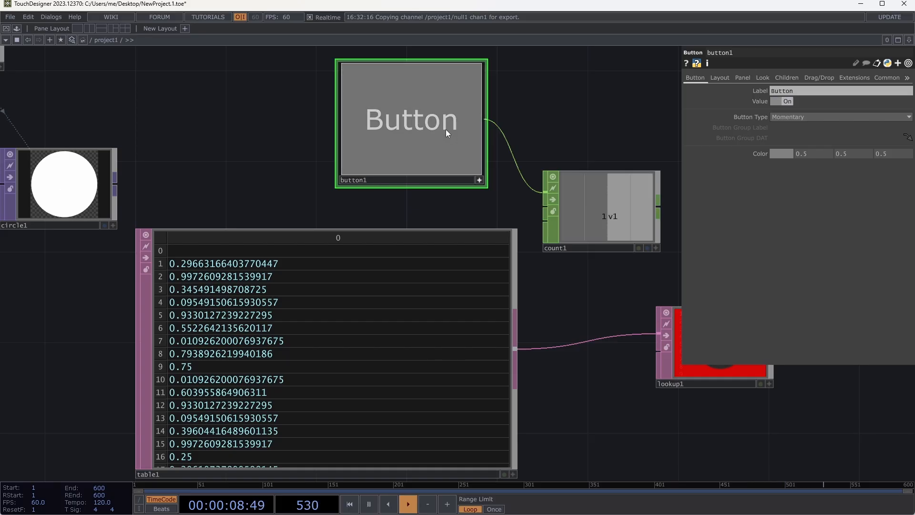
click(445, 130)
click(445, 130)
click(445, 129)
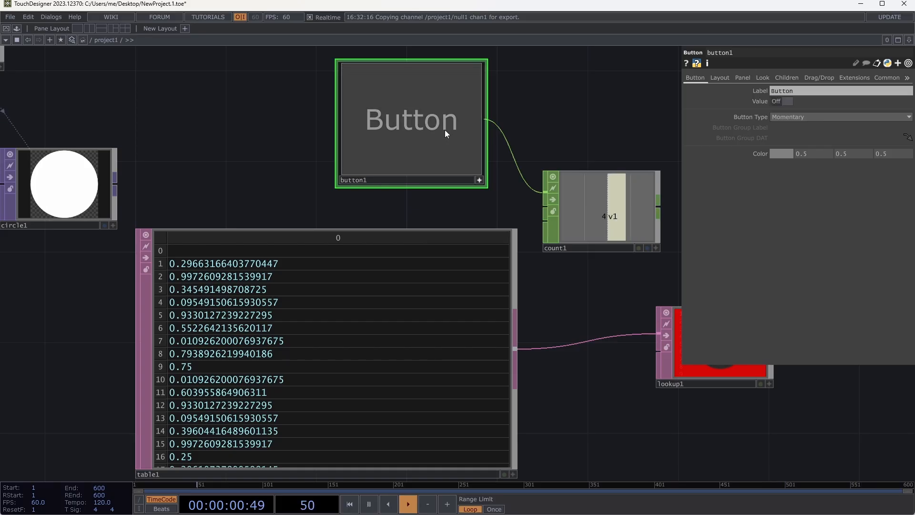
click(445, 129)
- Connect table1 to lookup1's second input, Lookup, and move lookup1 further away from count1 and table1
drag(525, 102, 344, 83)
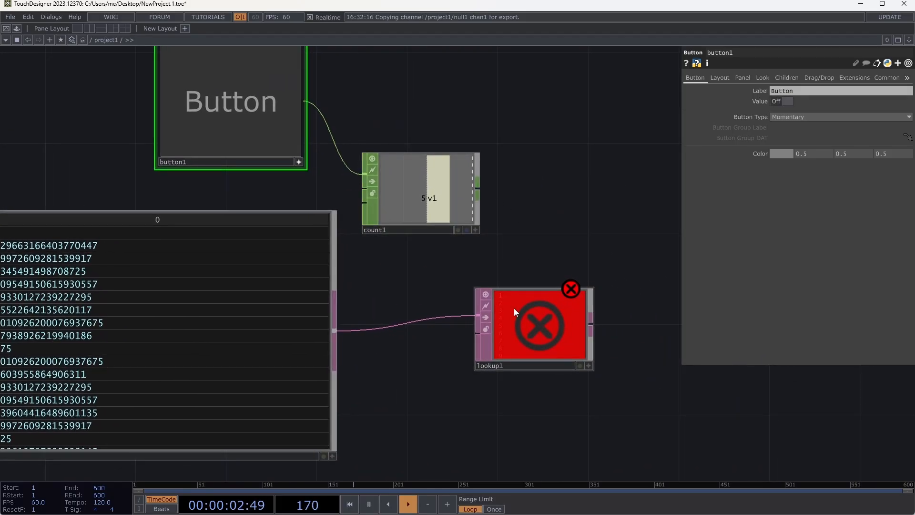
drag(514, 310, 582, 310)
drag(481, 185, 524, 285)
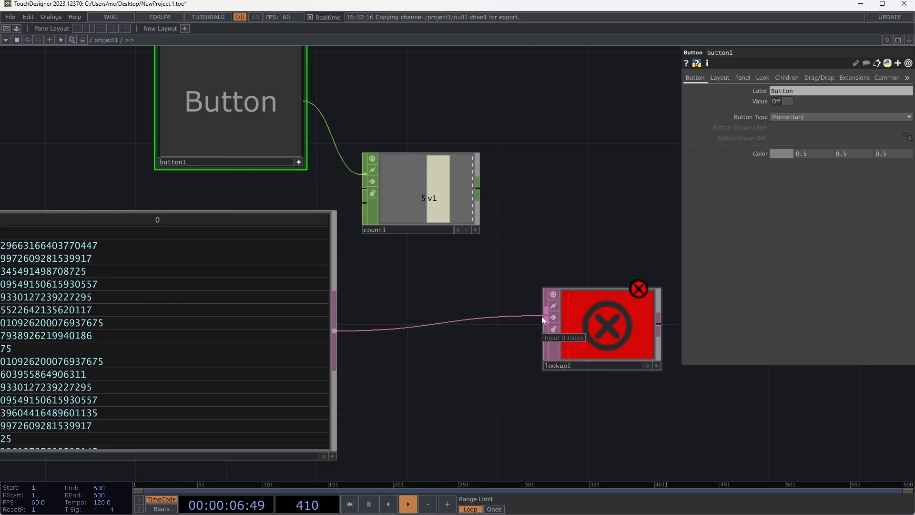
drag(542, 316, 337, 330)
drag(337, 331, 537, 336)
drag(478, 188, 528, 312)
drag(597, 325, 620, 325)
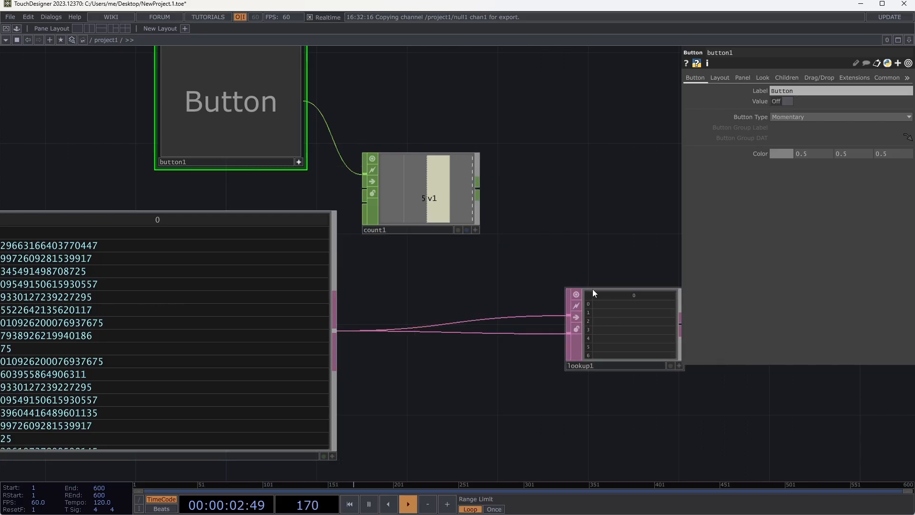
drag(476, 243, 404, 243)
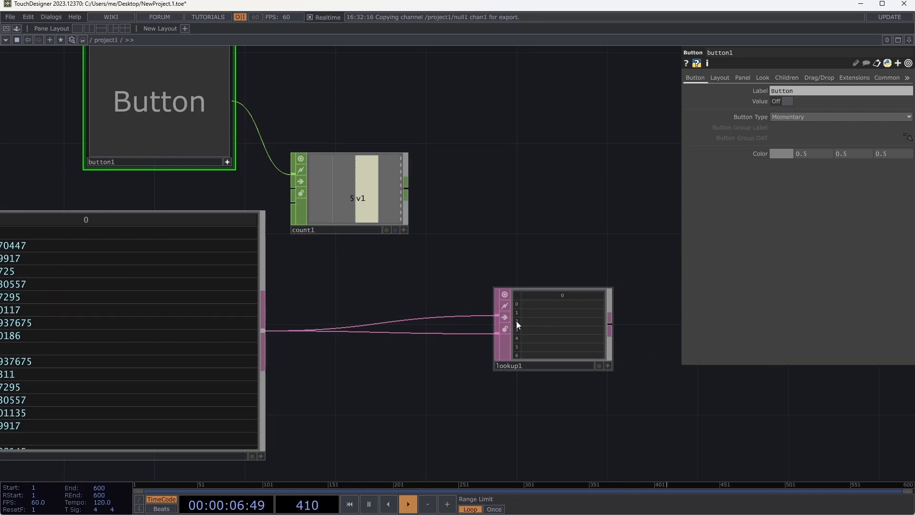
drag(540, 327, 585, 326)
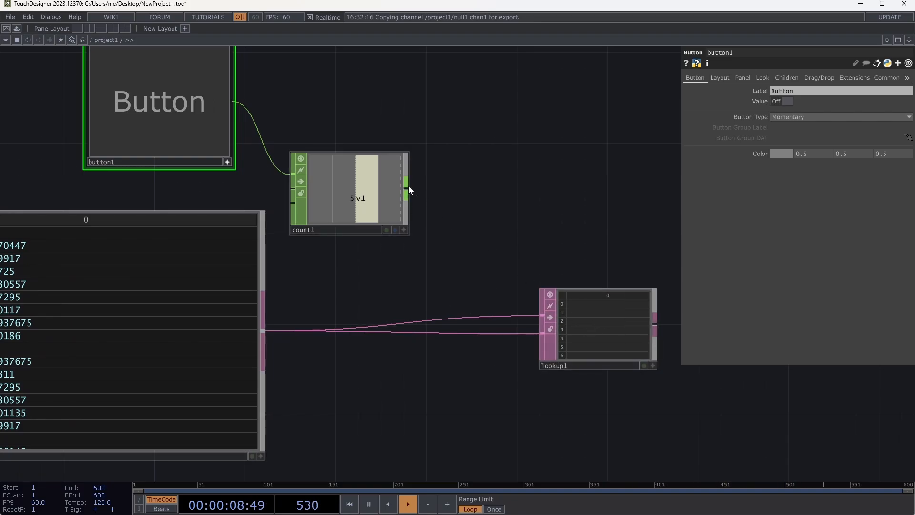
drag(406, 188, 460, 199)
click(461, 196)
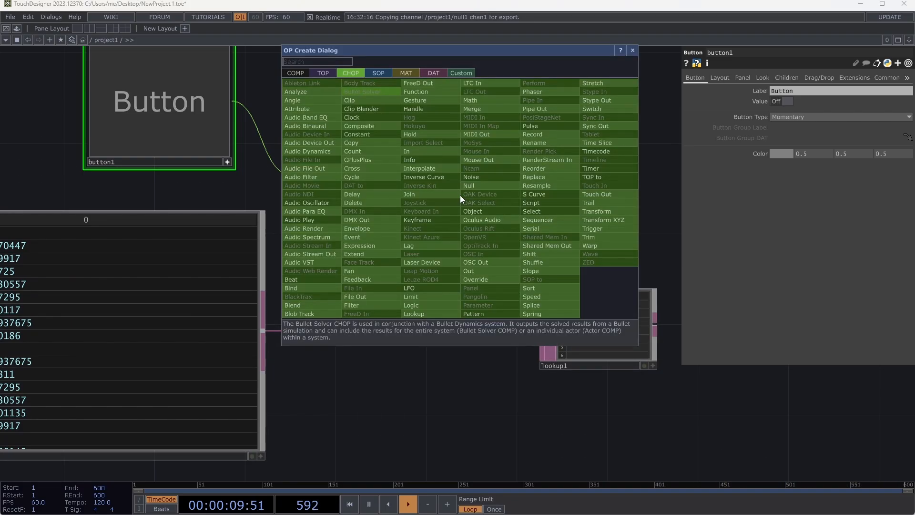
click(429, 73)
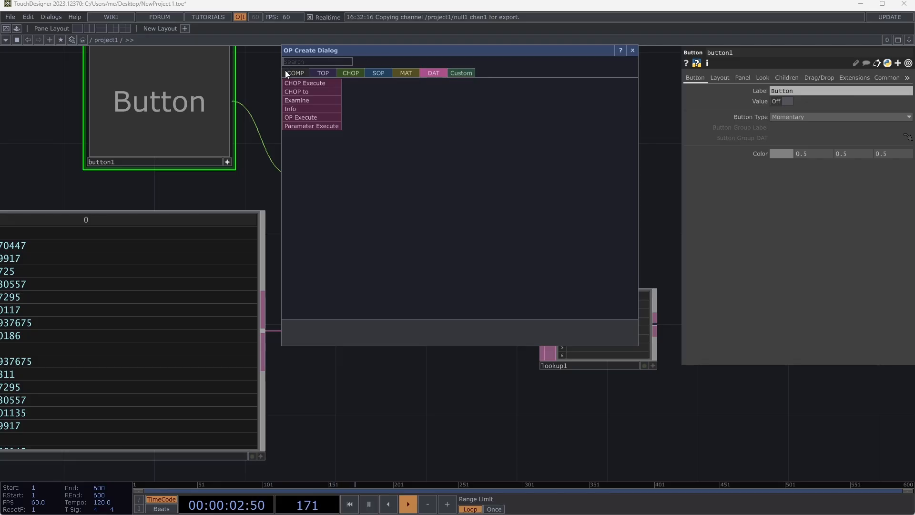
key(Escape)
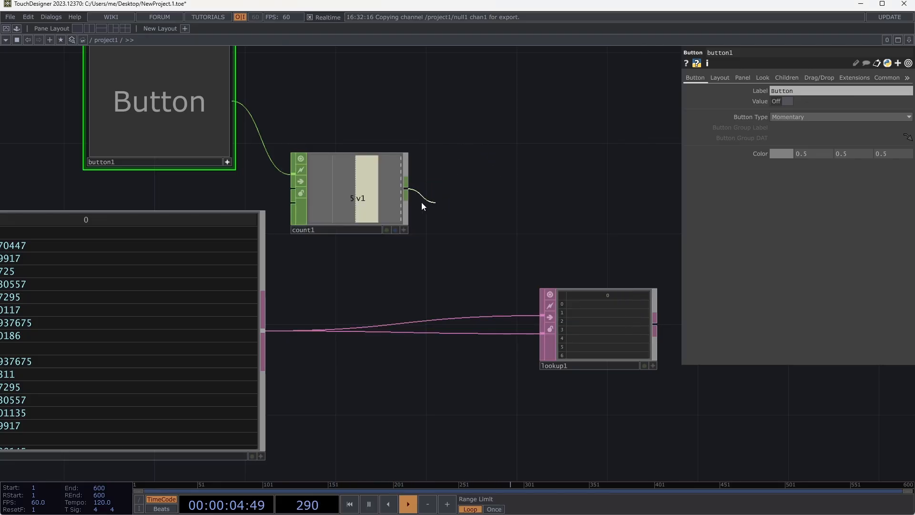
click(406, 189)
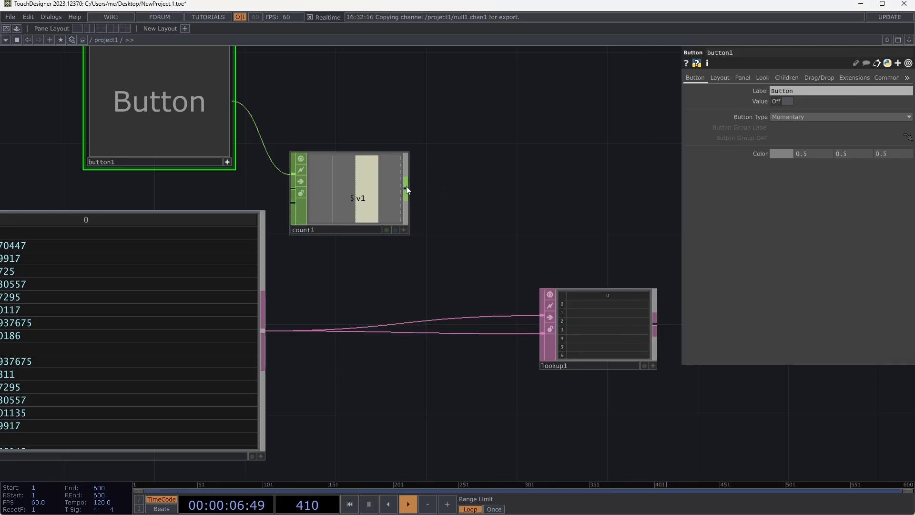
- Add a CHOP to DAT from count1's output and connect it to lookup1's Index input in place of table1
click(407, 188)
click(439, 197)
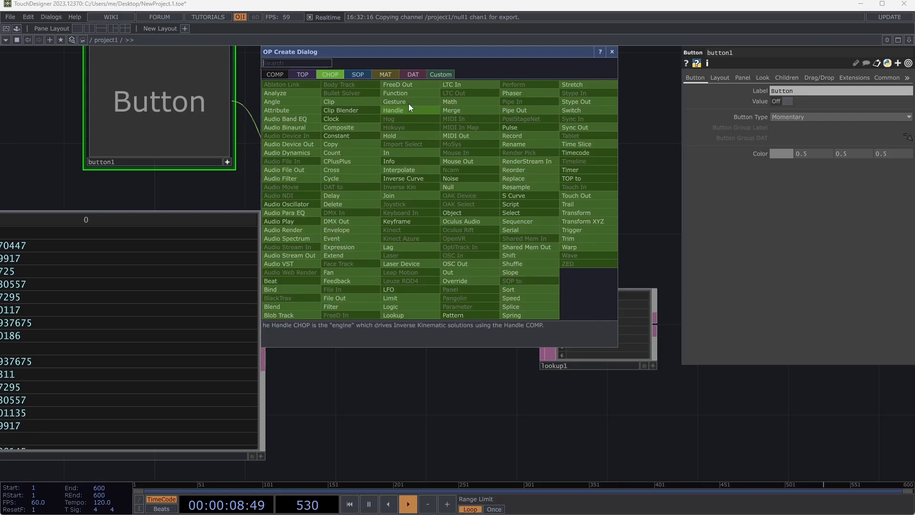
click(413, 75)
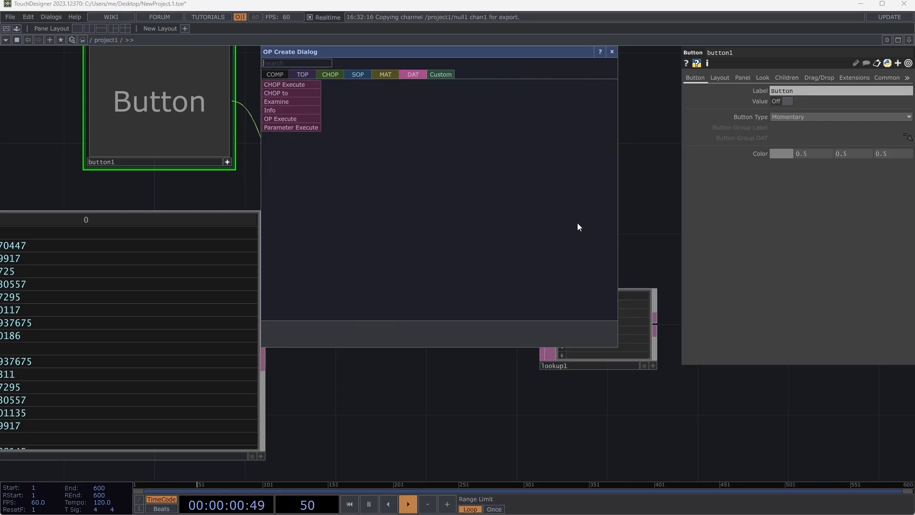
click(290, 95)
click(491, 195)
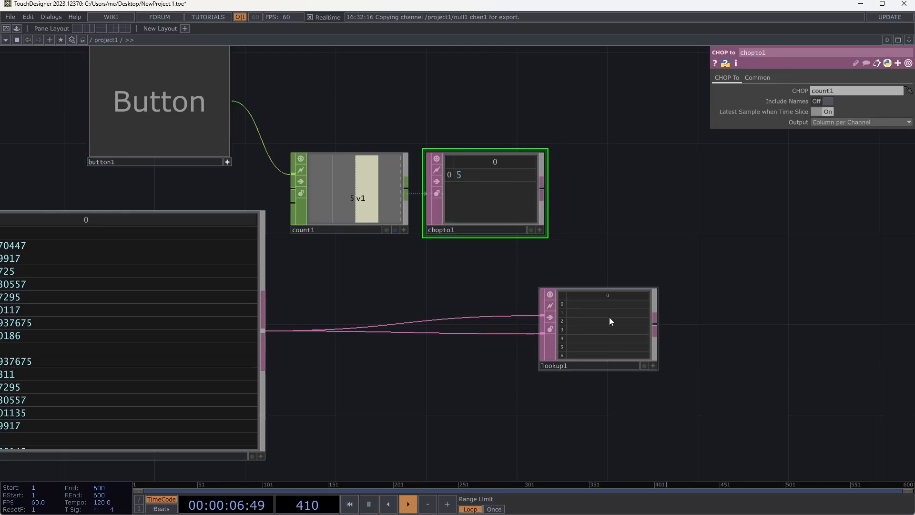
drag(609, 317, 656, 317)
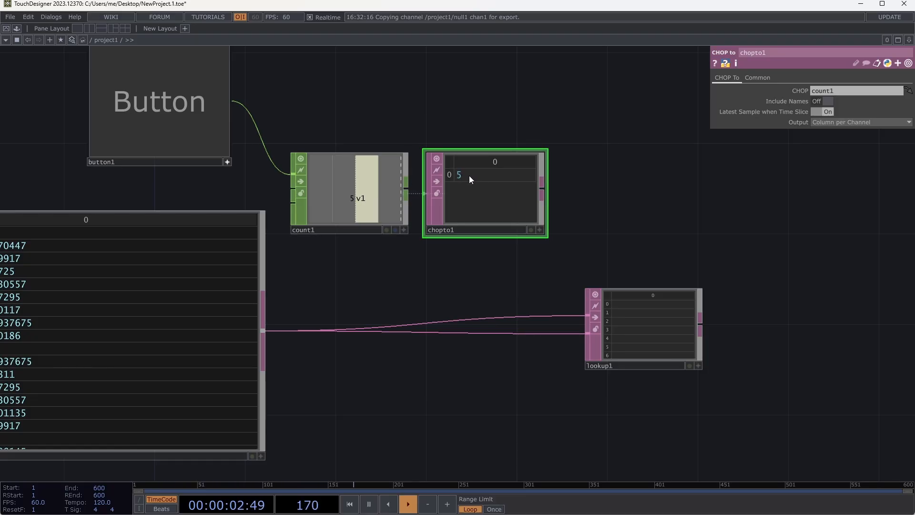
drag(557, 266, 564, 312)
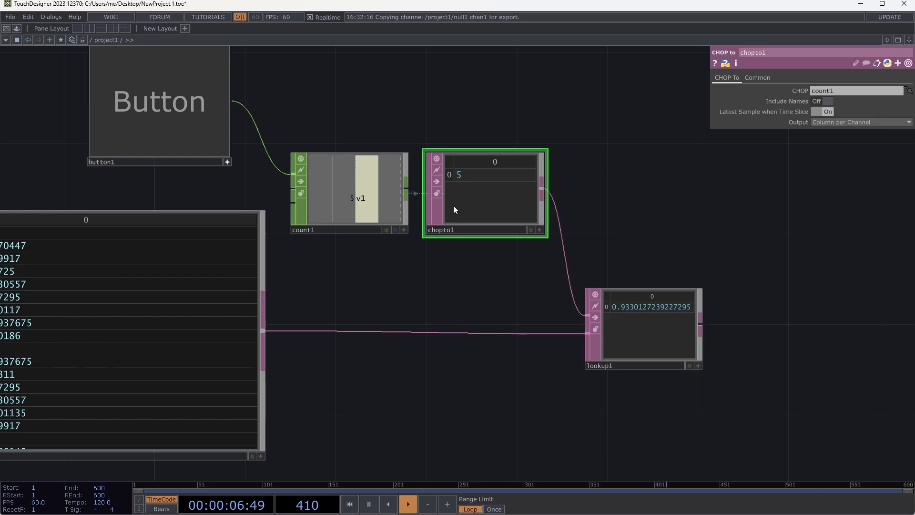
- Trigger the button three more times to check how the count selects the table row in lookup1
click(146, 108)
click(147, 107)
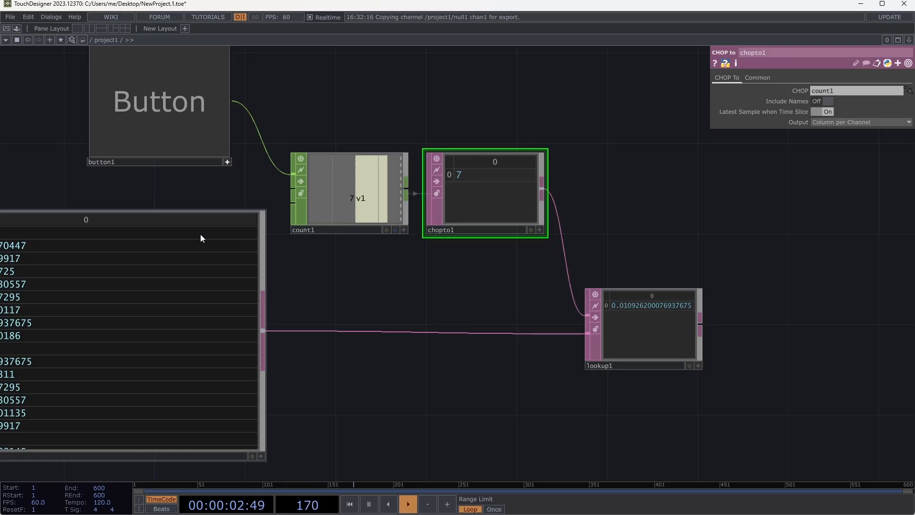
click(158, 106)
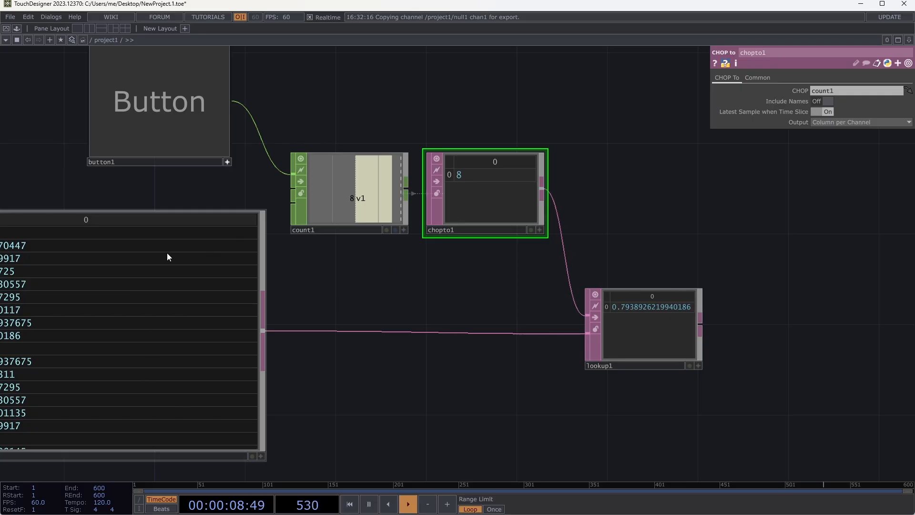
- Trigger the button four more times to check how lookup1 steps through further rows of table1
click(160, 84)
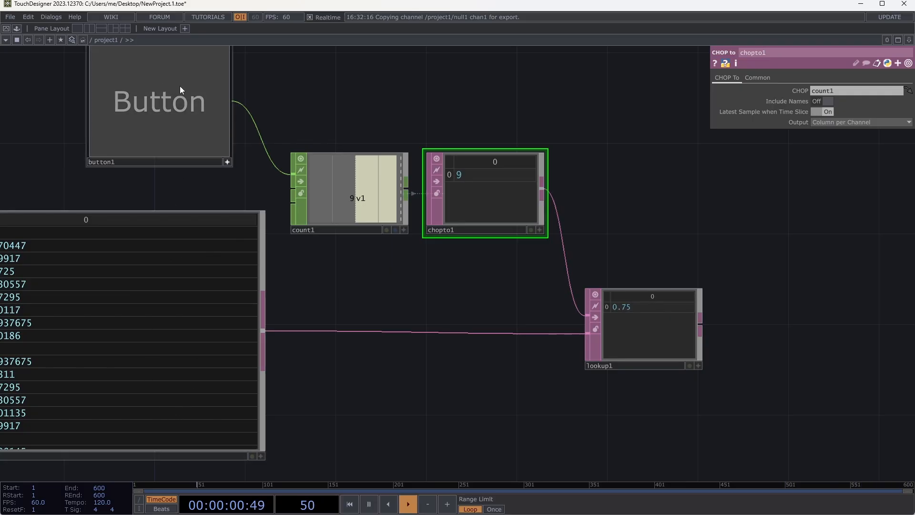
click(180, 89)
click(182, 90)
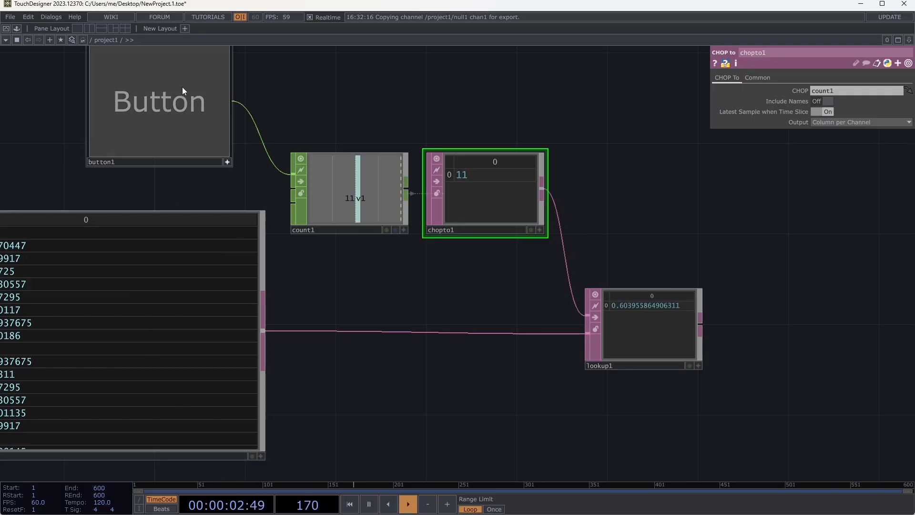
click(182, 87)
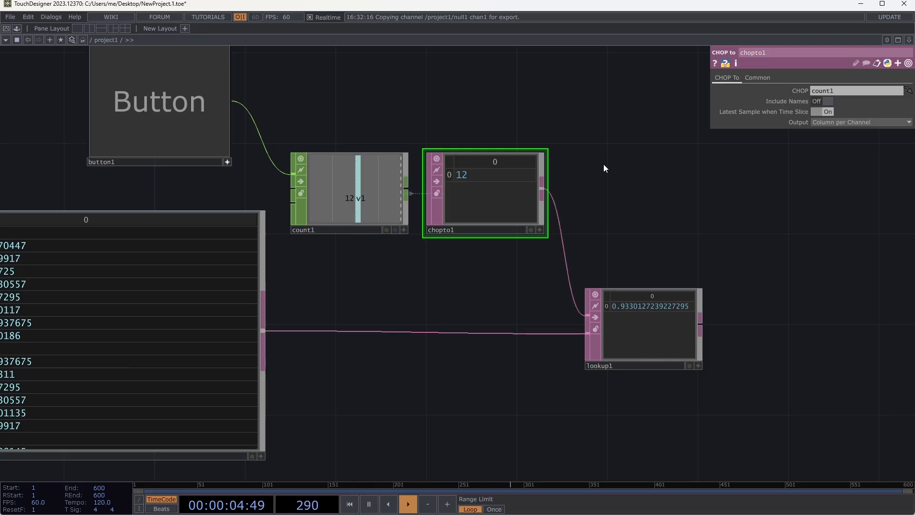
- Review the network from the chopexec1 script to table1, the button counter and lookup1, ending with table1 selected
scroll(625, 176, down, 4)
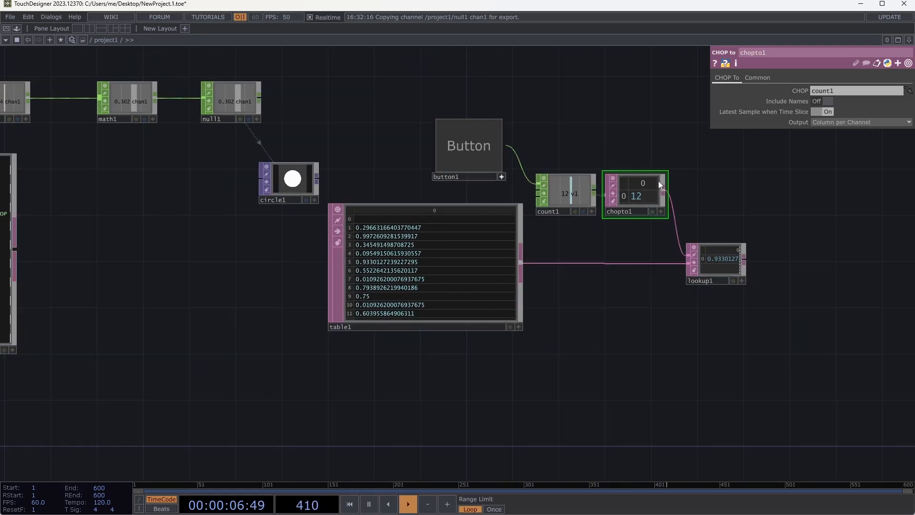
drag(332, 150, 388, 172)
drag(234, 210, 450, 203)
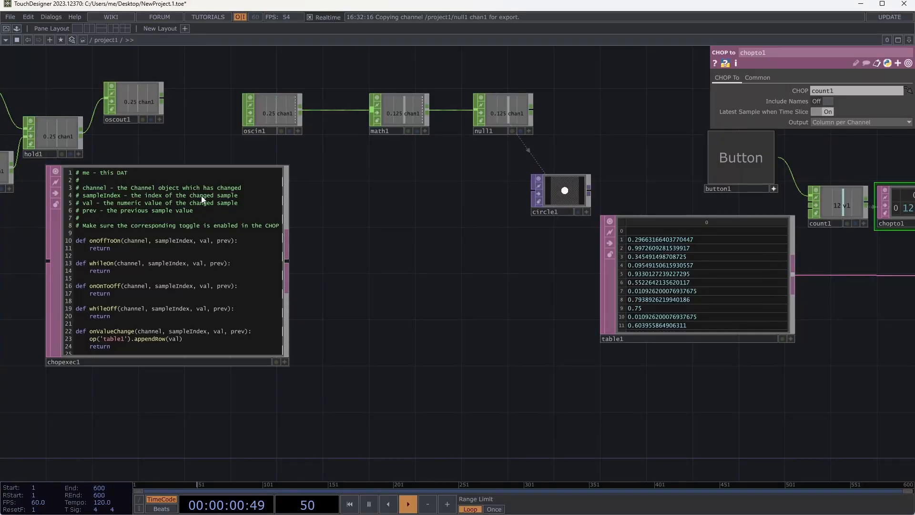
drag(386, 310, 123, 317)
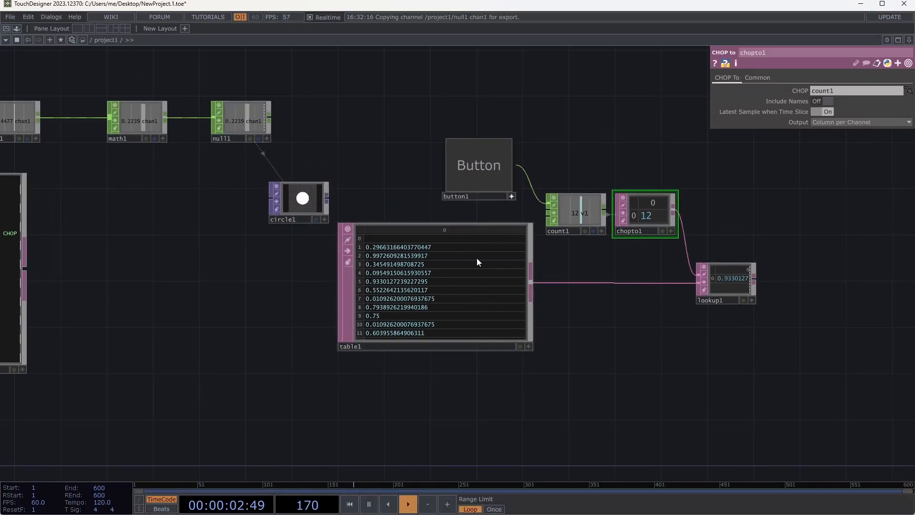
drag(634, 311, 567, 306)
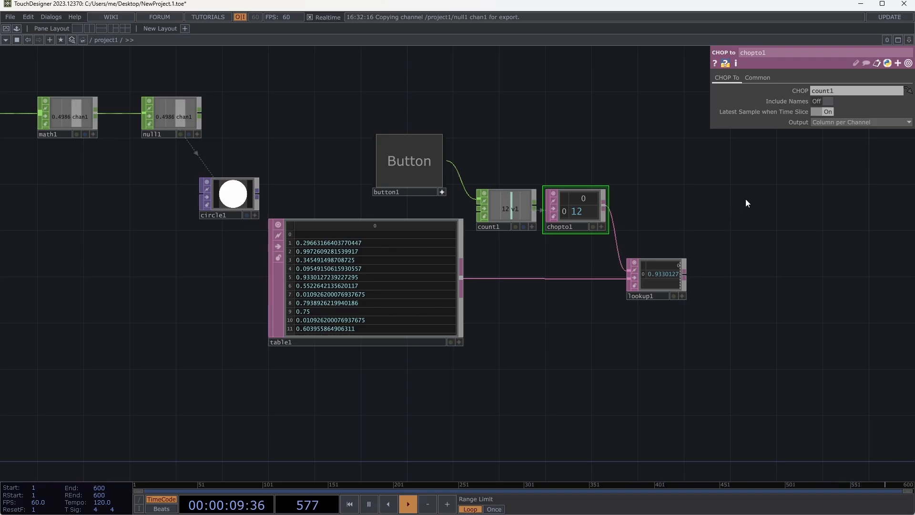
drag(637, 170, 627, 214)
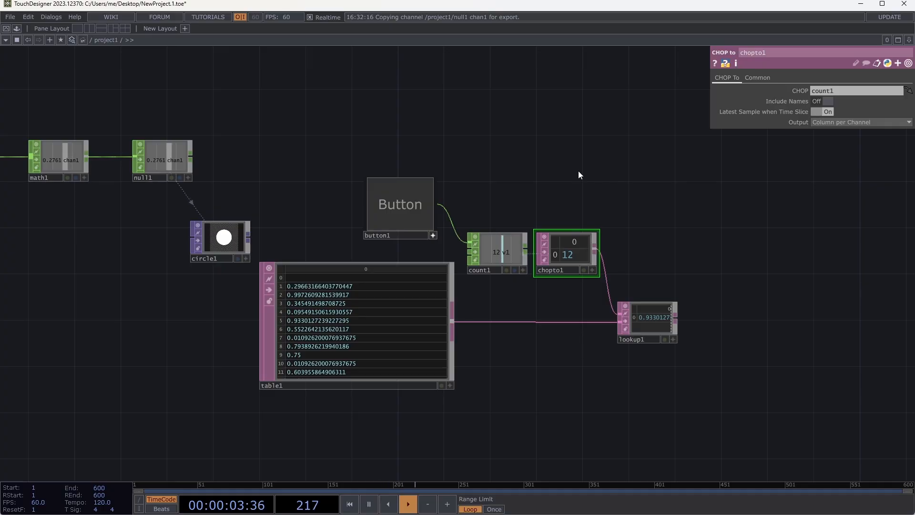
click(440, 332)
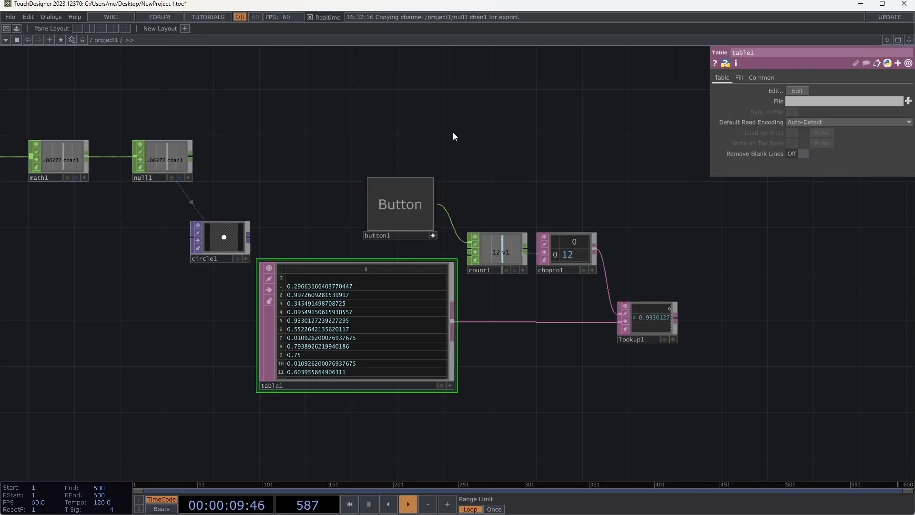
- Browse the available TOP, CHOP and SOP operators without adding any
key(Tab)
click(312, 29)
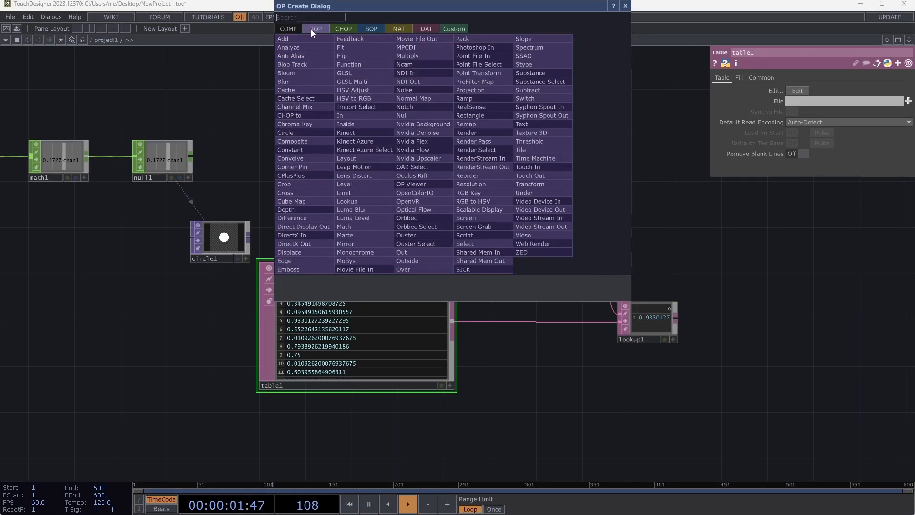
click(338, 30)
click(375, 27)
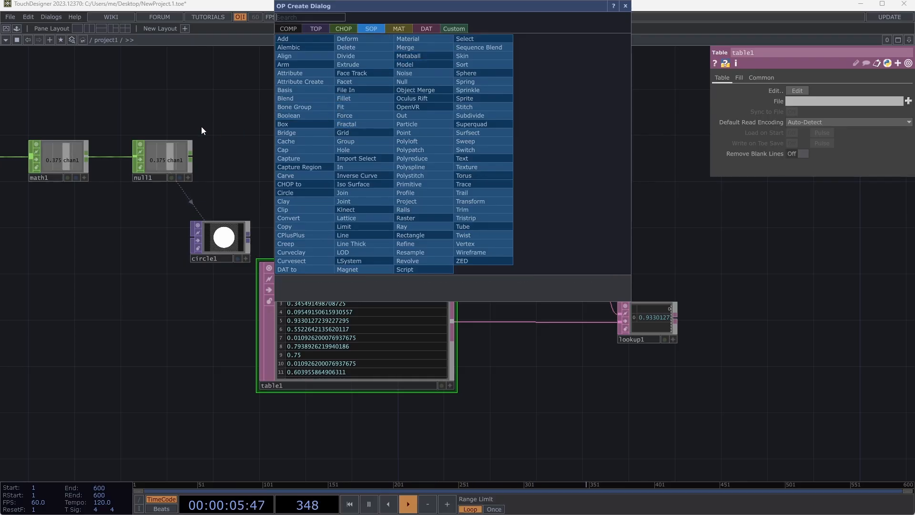
key(Escape)
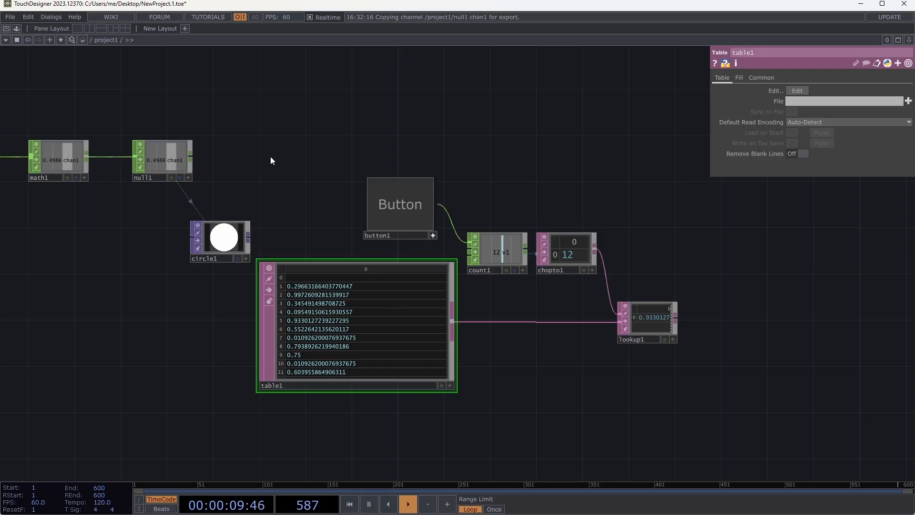
- Delete all operators in the project1 network
drag(281, 146, 395, 165)
scroll(396, 165, down, 3)
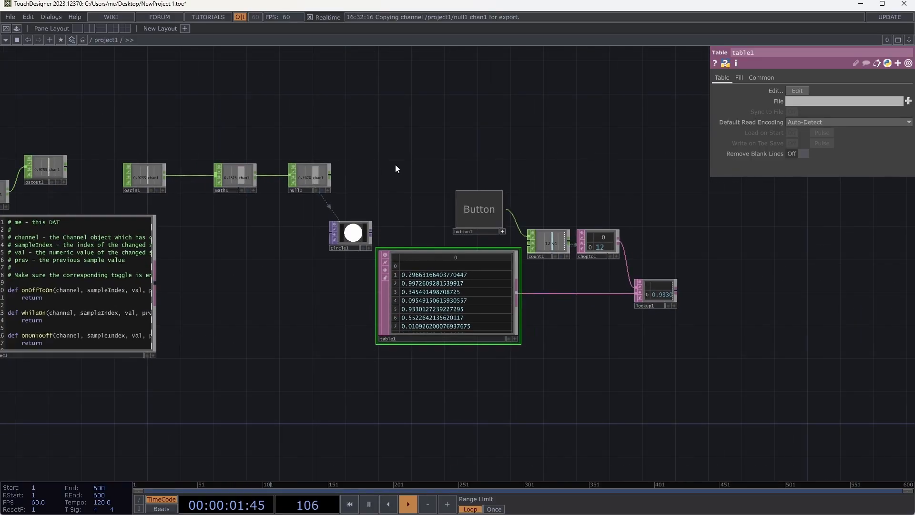
drag(359, 126, 485, 160)
scroll(444, 143, down, 2)
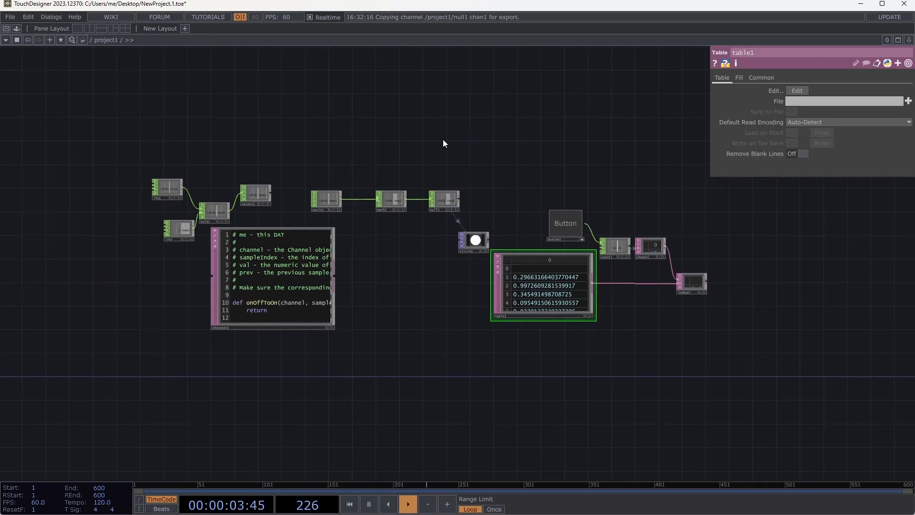
drag(104, 139, 110, 144)
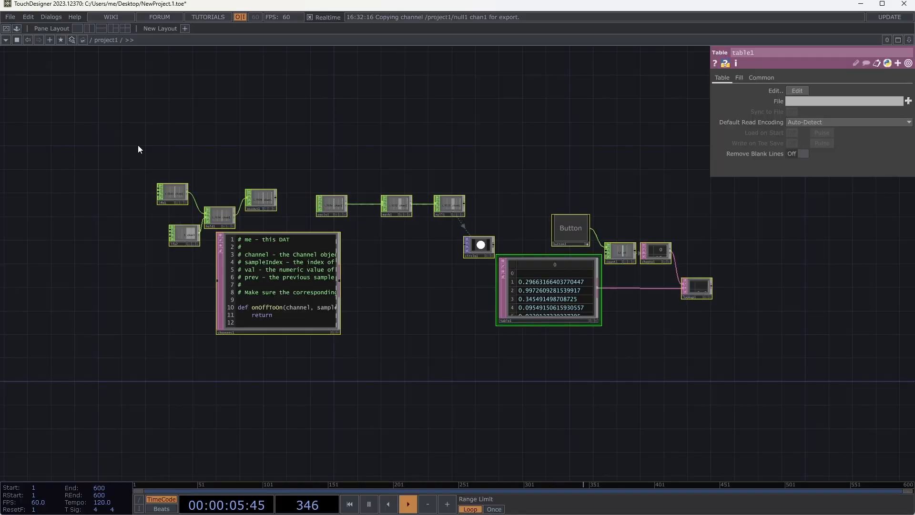
key(ctrl+a)
key(Delete)
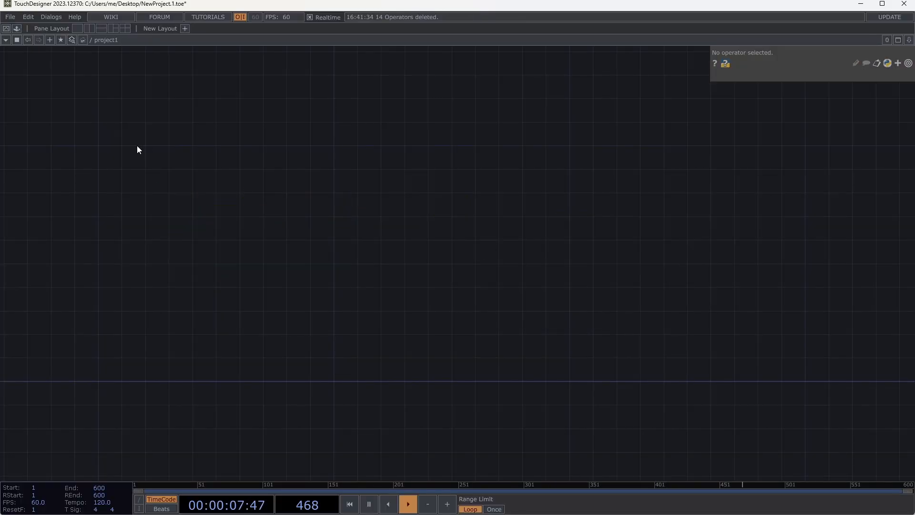
- Add a Movie File In TOP to the empty project1 network
key(Tab)
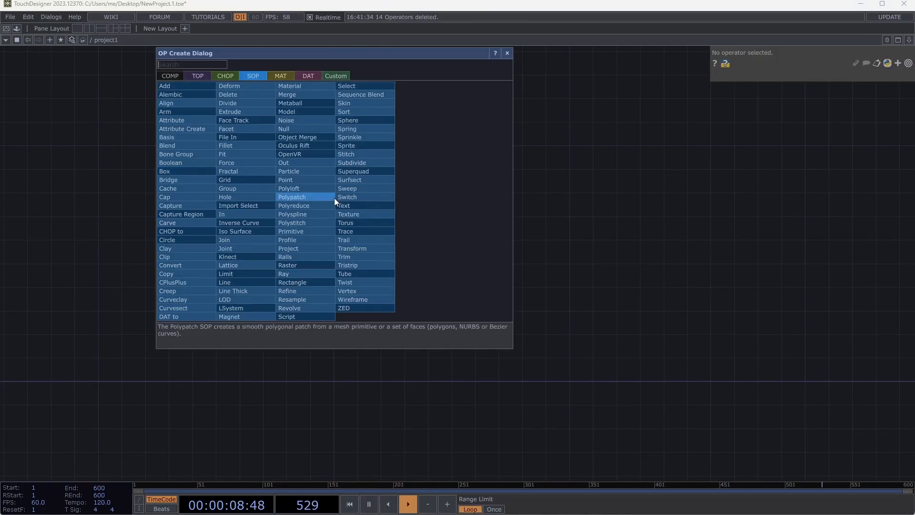
click(193, 77)
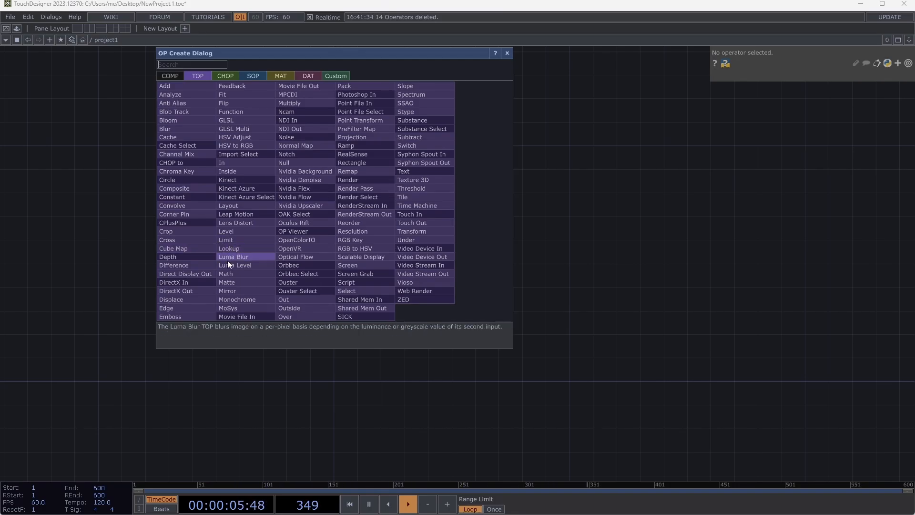
click(246, 316)
click(308, 258)
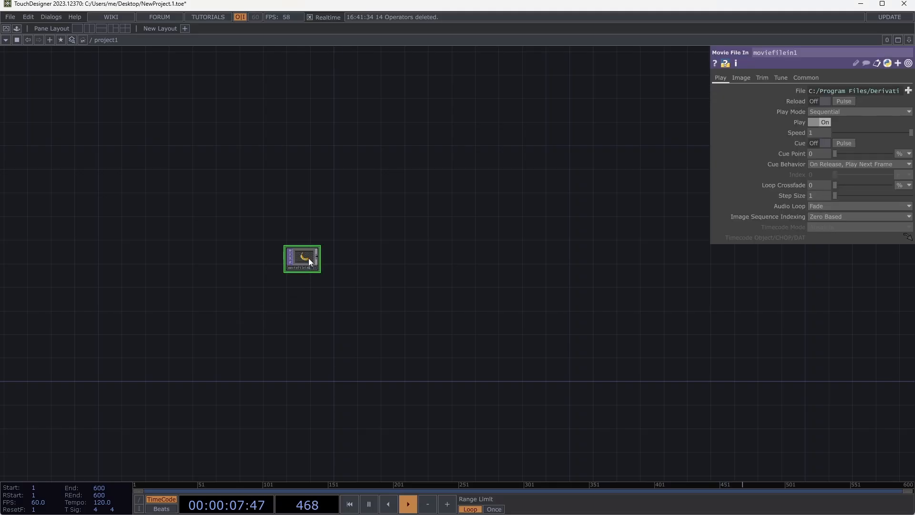
- Add an Out TOP from moviefilein1's output and place it beside the movie operator
scroll(318, 276, up, 5)
click(326, 219)
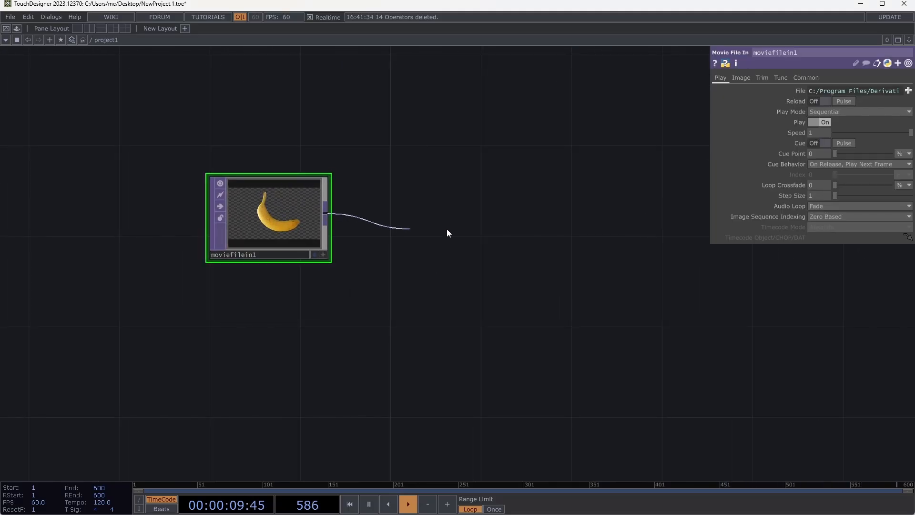
click(471, 233)
click(433, 335)
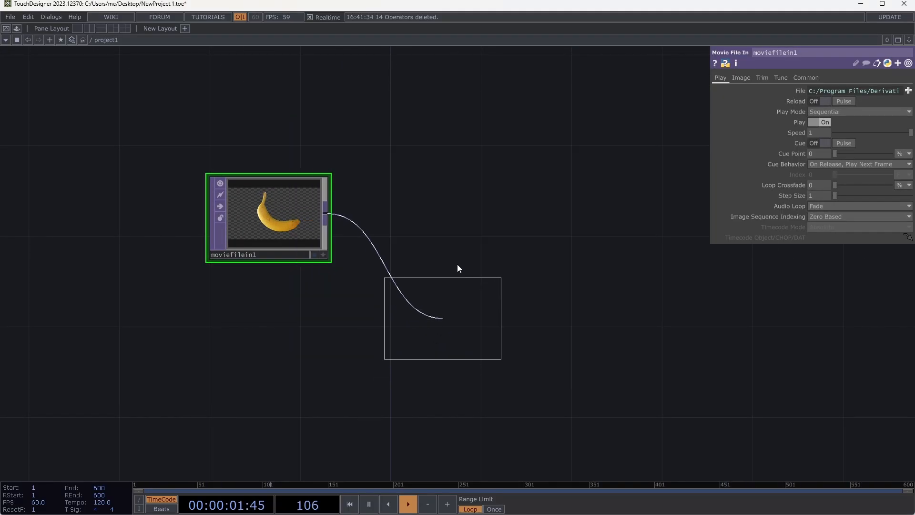
click(450, 250)
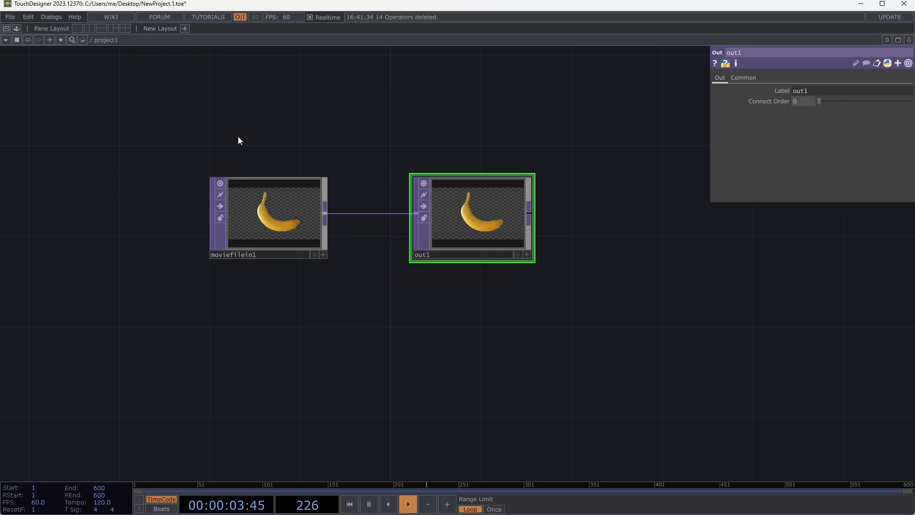
- Preview the output in Perform mode, exit it and go up to the root network
click(6, 28)
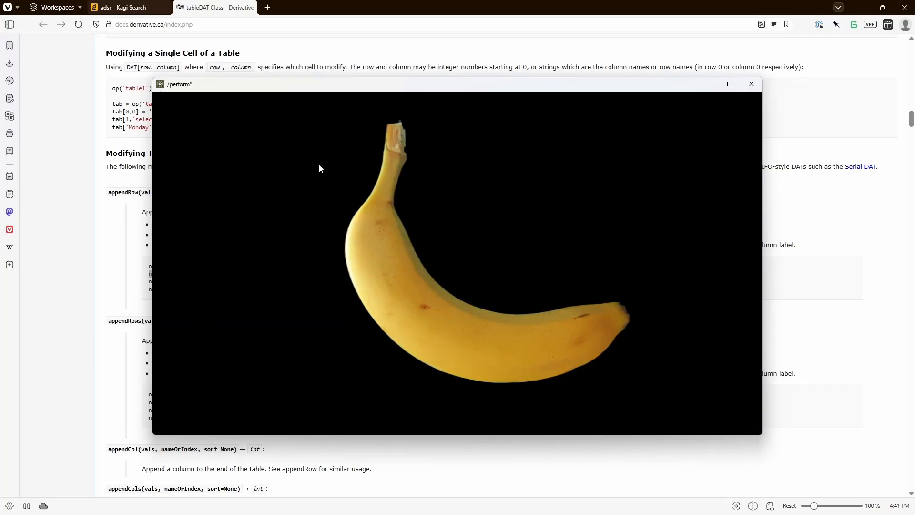
key(Escape)
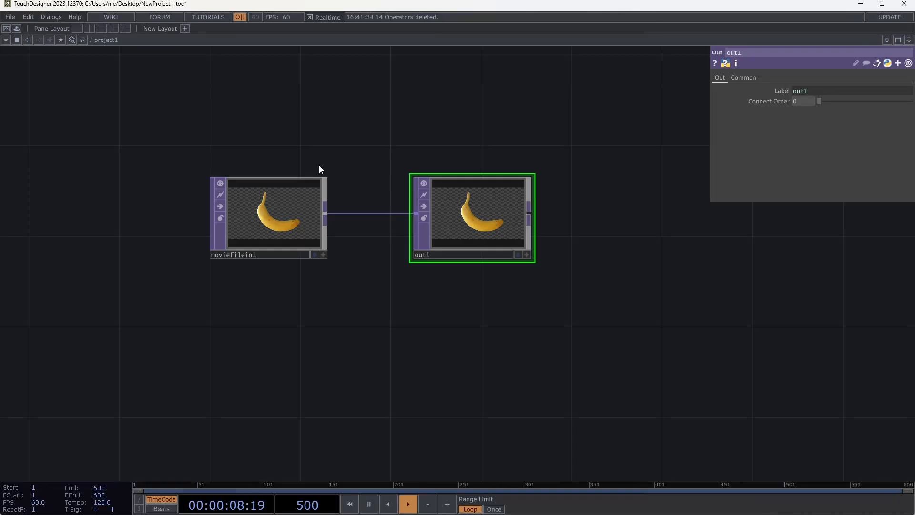
click(90, 42)
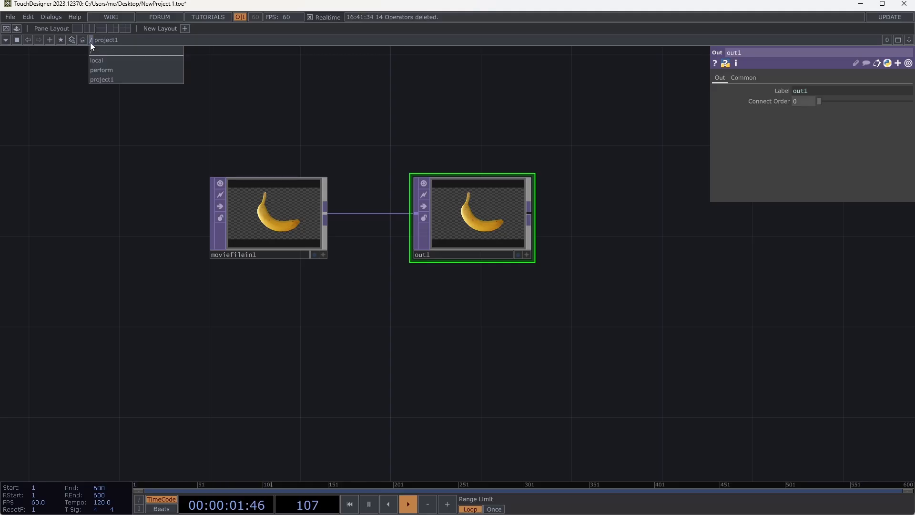
click(99, 50)
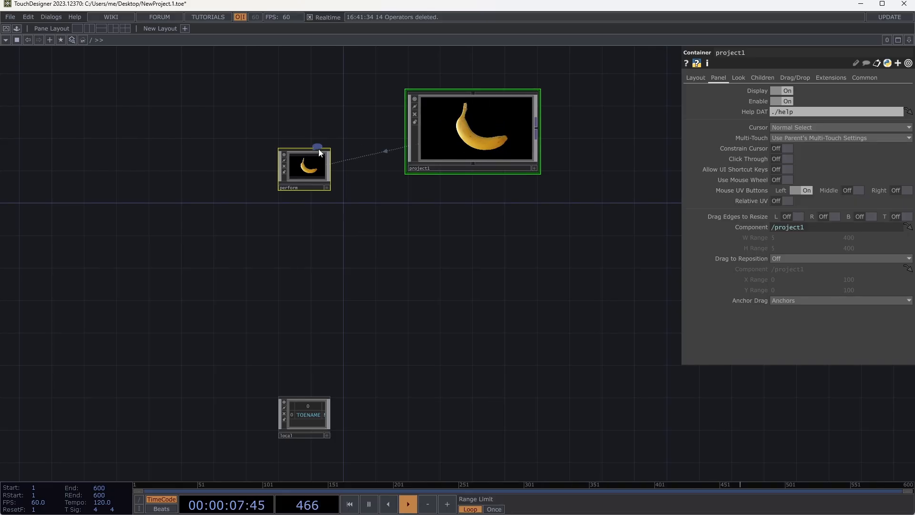
- Inspect the perform Window component's parameters and enlarge the local component's node to read its table
click(307, 170)
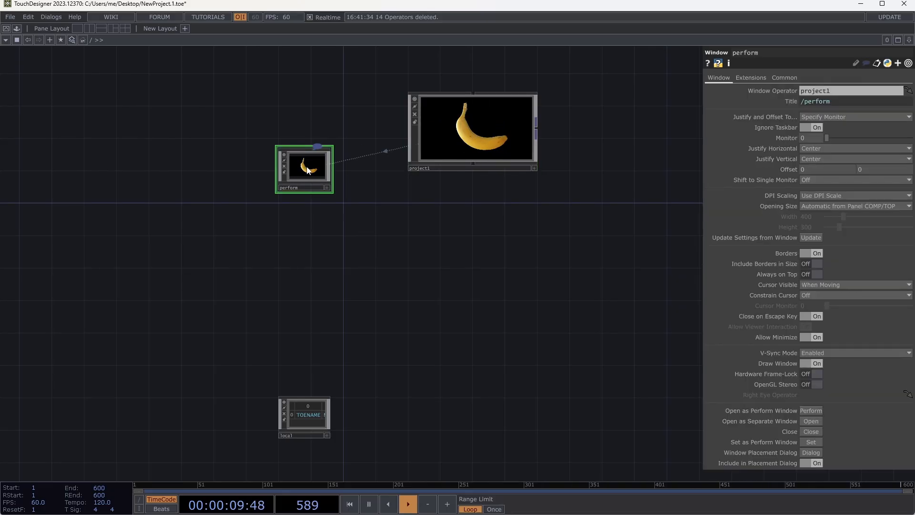
drag(330, 438, 506, 473)
click(341, 426)
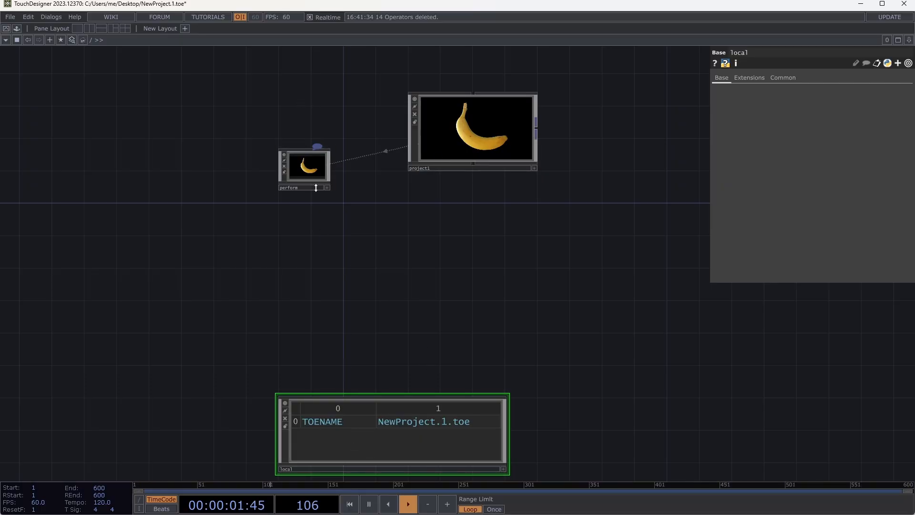
- Turn off Borders on the perform Window component and set its Opening Size to Fill
click(308, 167)
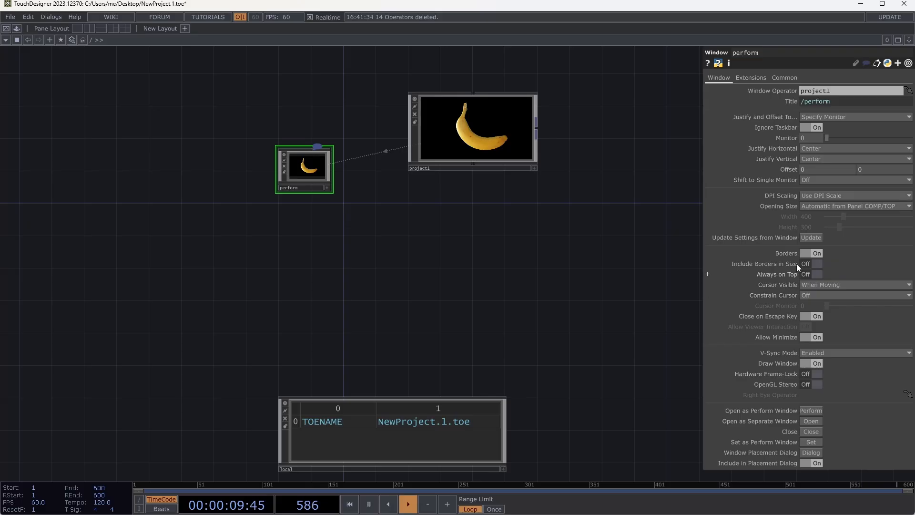
click(809, 254)
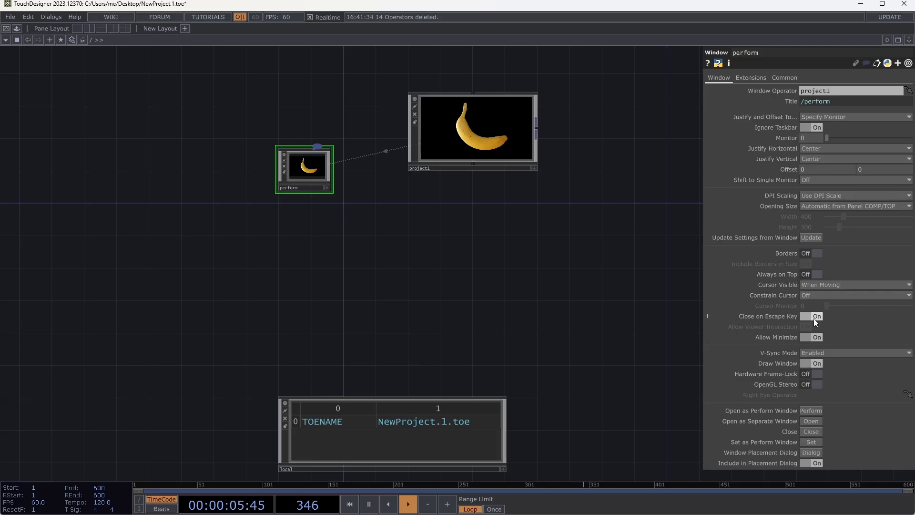
click(828, 203)
click(816, 222)
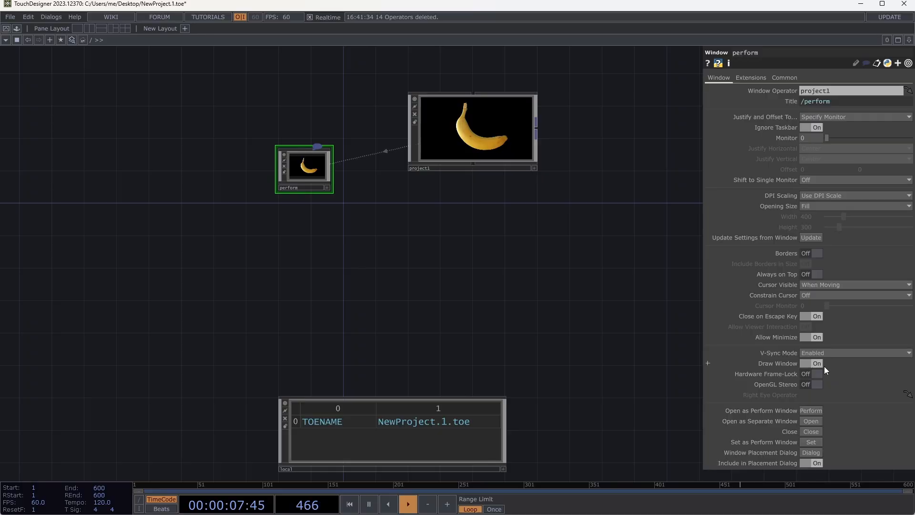
- Test perform's output as a perform window and as a separate window, closing each one
click(810, 410)
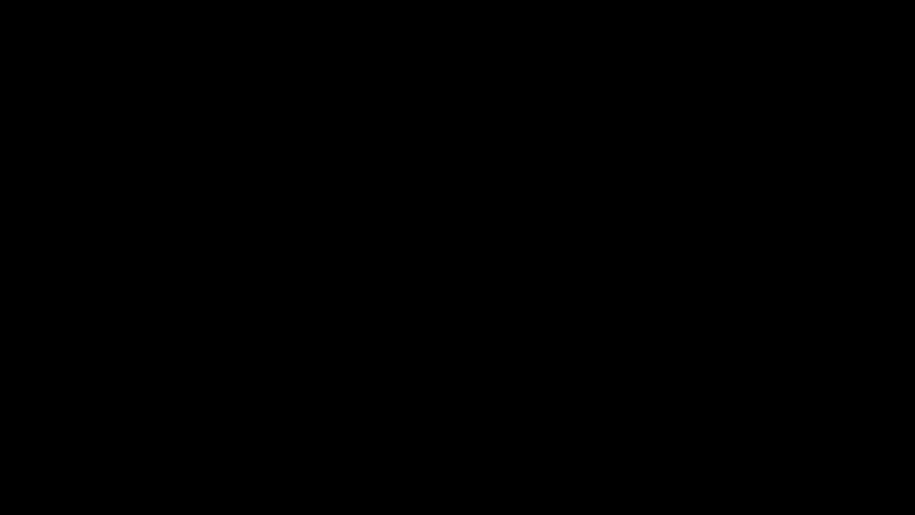
key(Escape)
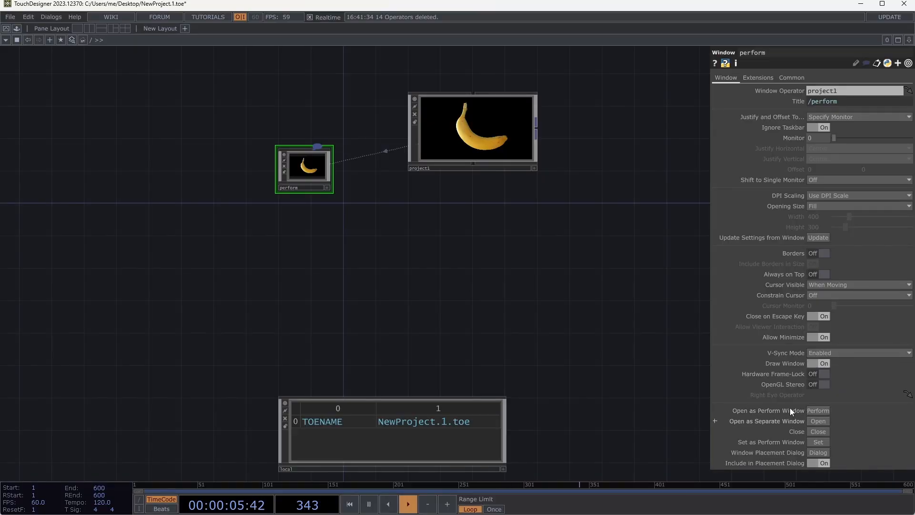
click(818, 421)
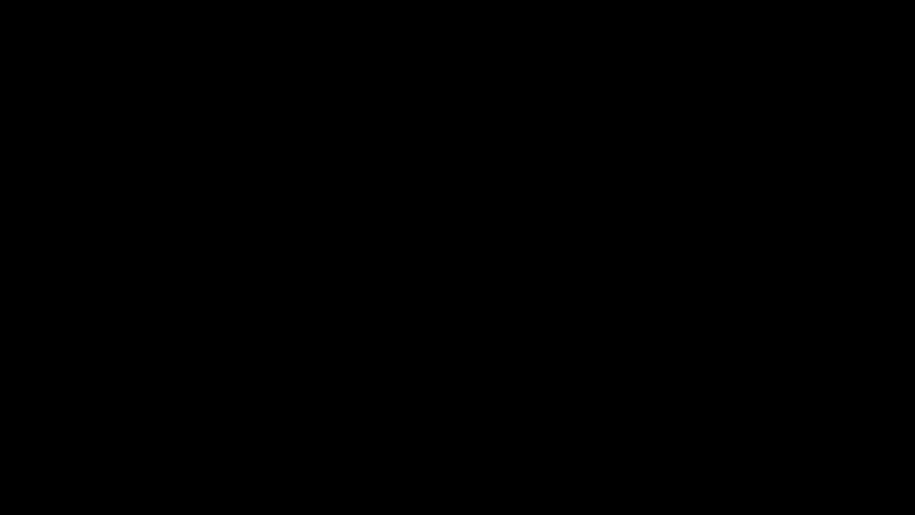
key(Escape)
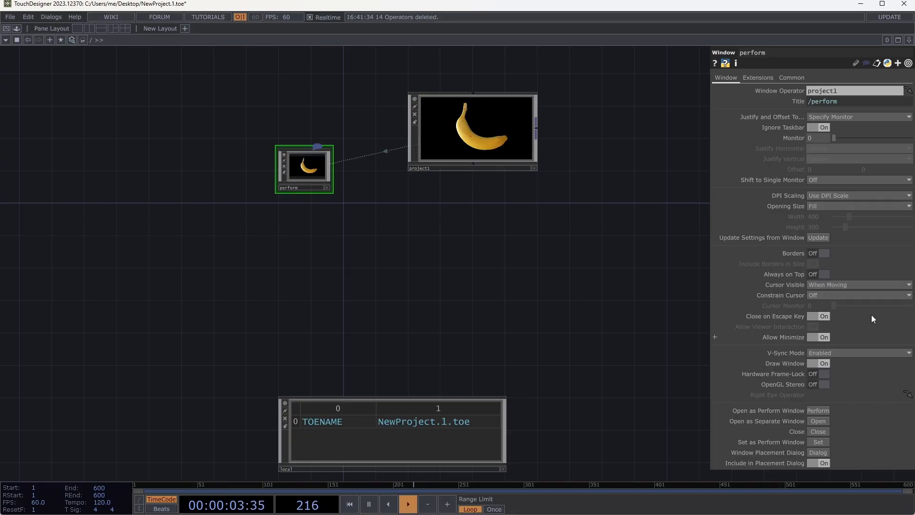
- Set the perform component's Opening Size to Automatic from Panel COMP/TOP and open it as a separate window
click(834, 205)
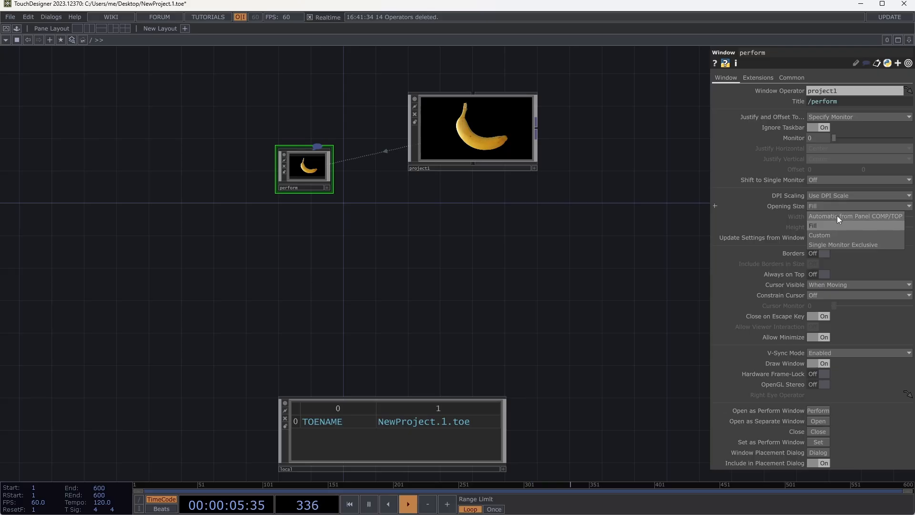
click(836, 216)
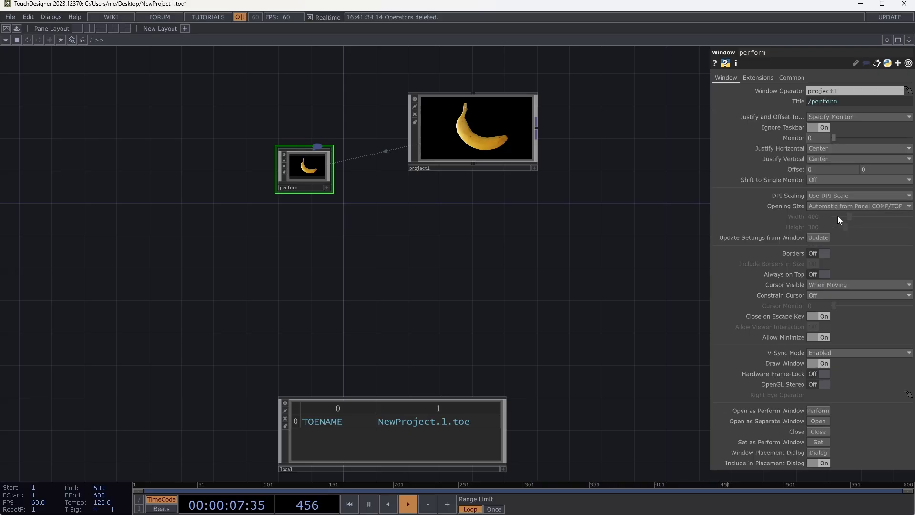
click(815, 420)
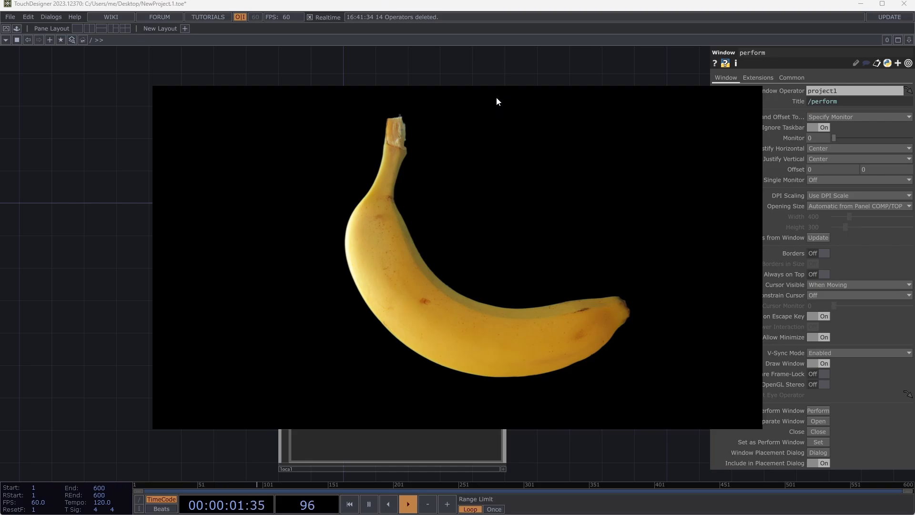
- Turn on Borders for the perform window and test moving the output window before closing it
click(819, 253)
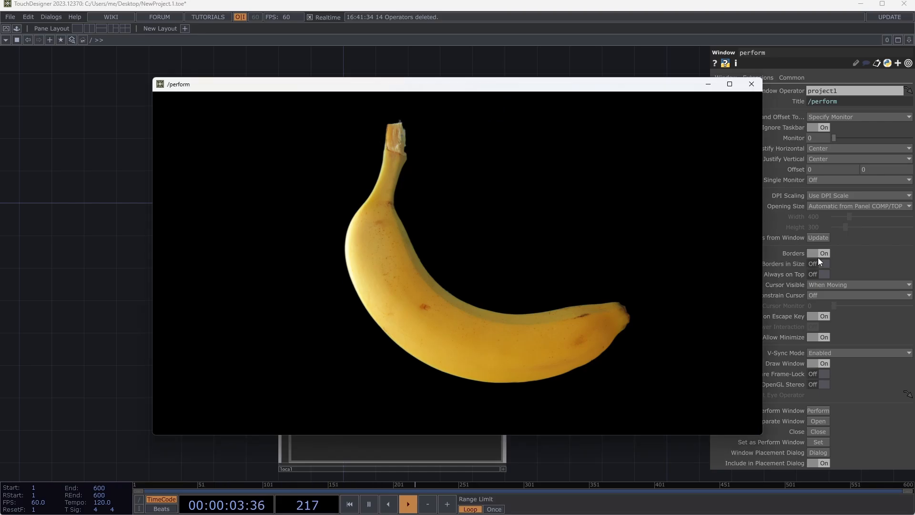
drag(607, 81, 481, 179)
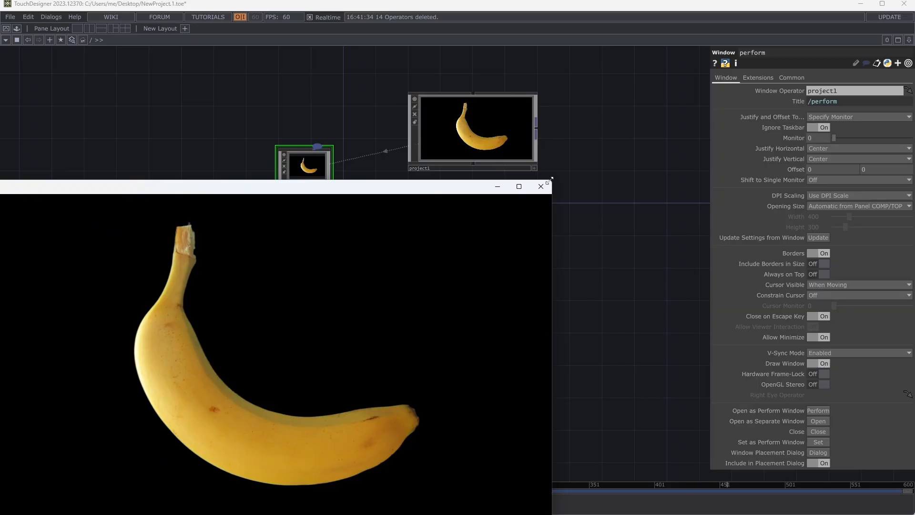
click(548, 186)
- Look inside the project1 component, return to the root network, and enter project1 again
scroll(545, 123, up, 3)
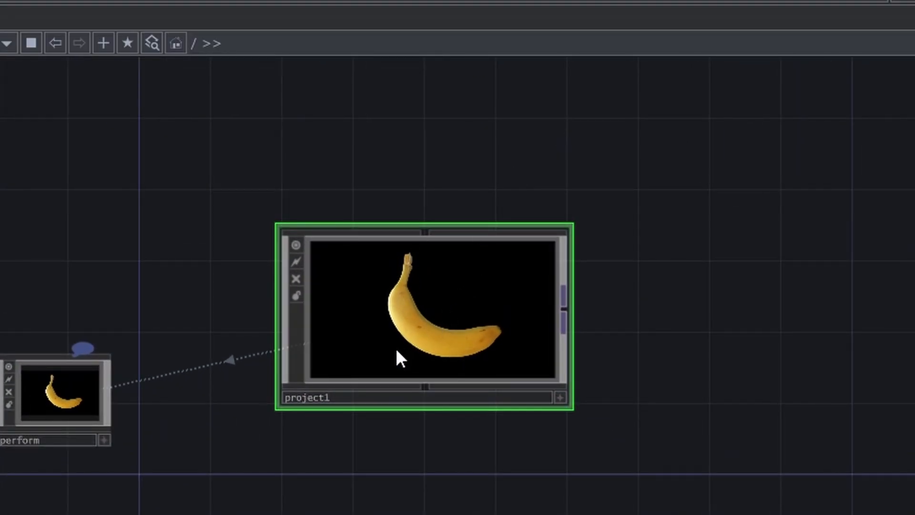
scroll(395, 349, up, 5)
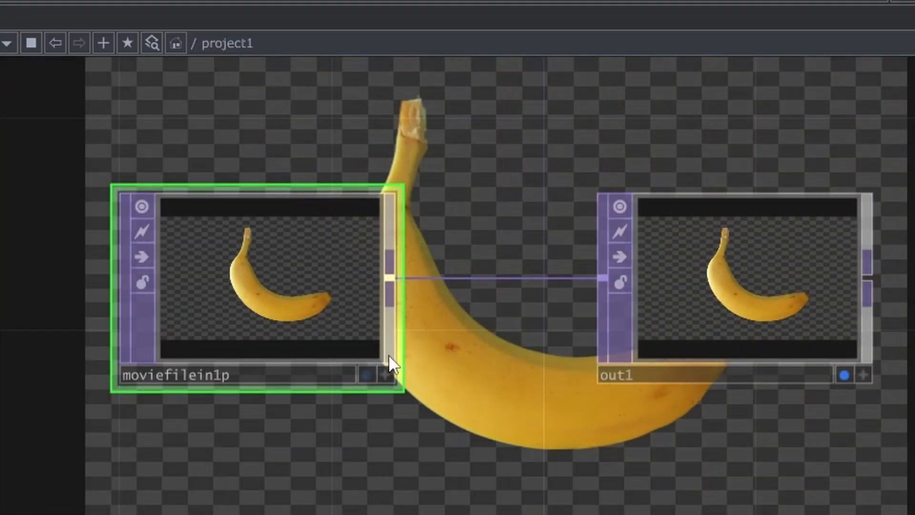
scroll(391, 354, down, 5)
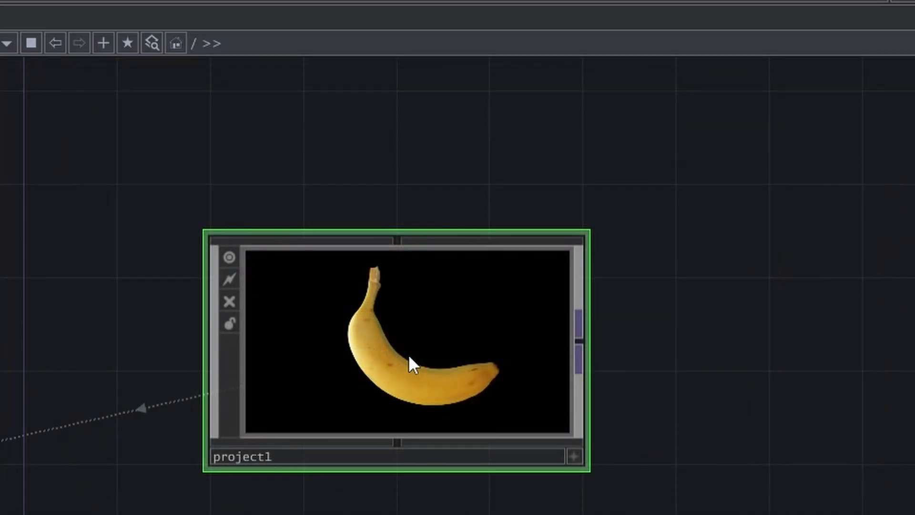
scroll(408, 353, down, 3)
drag(270, 290, 361, 169)
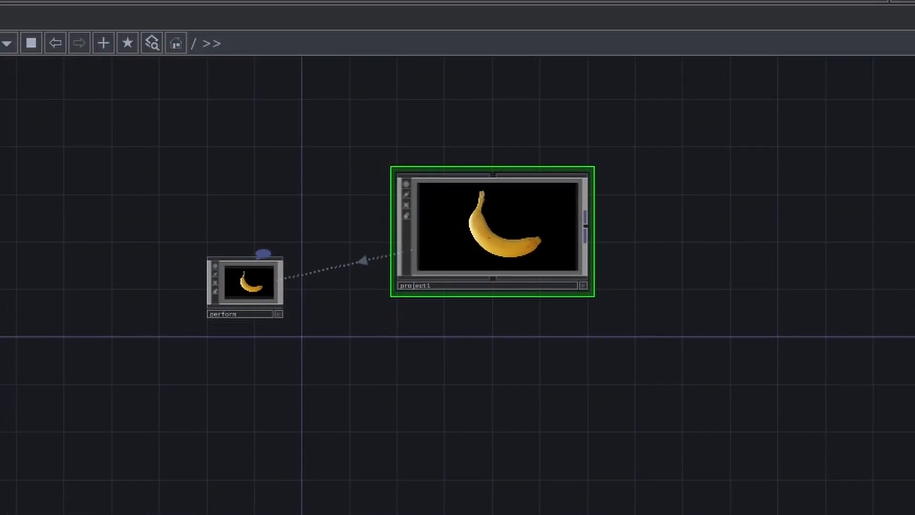
scroll(530, 230, up, 3)
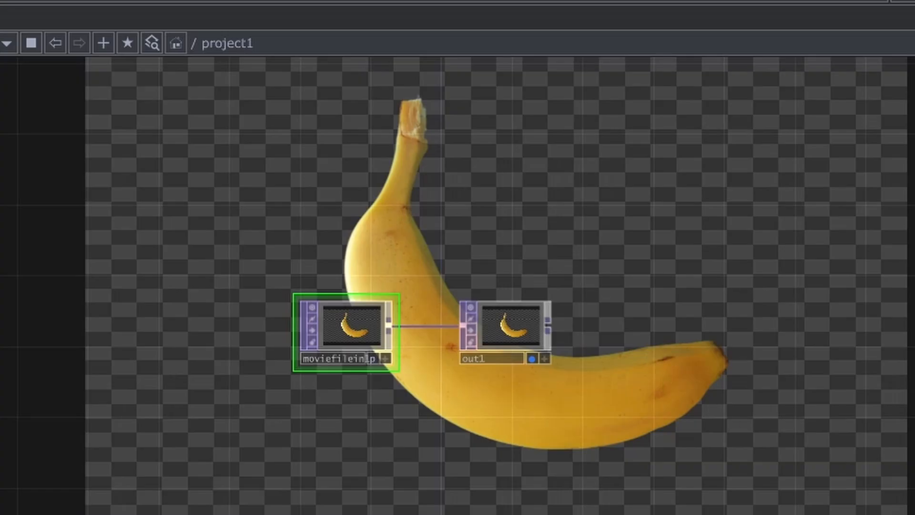